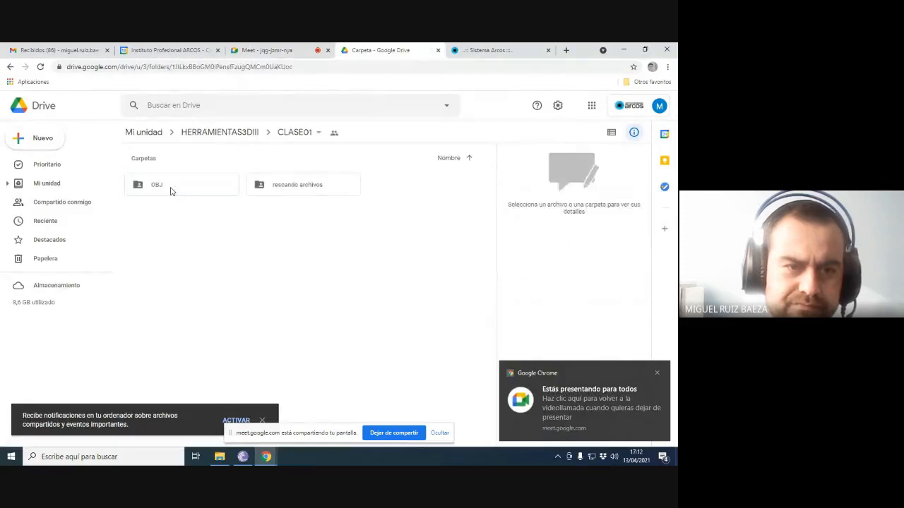
Open the OBJ folder inside CLASE01 in Google Drive.
{"action": "double_click", "coordinate": [191, 190]}
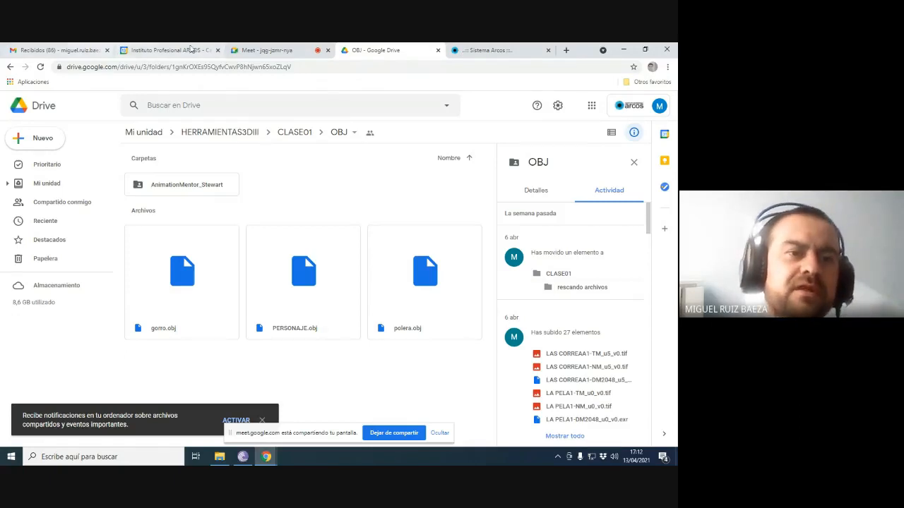
Switch to the Google Meet call and mute the participant whose microphone is active, for everyone in the call.
{"action": "left_click", "coordinate": [134, 50]}
{"action": "left_click", "coordinate": [255, 49]}
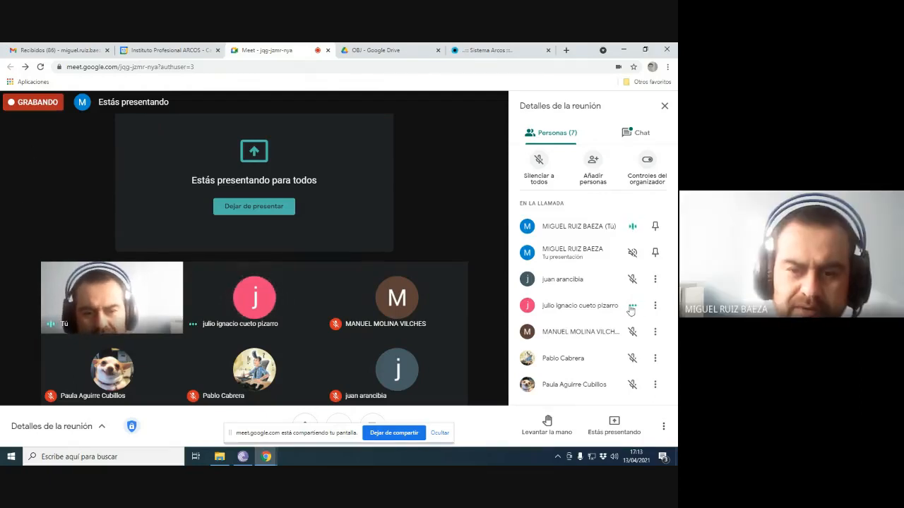
{"action": "left_click", "coordinate": [631, 305]}
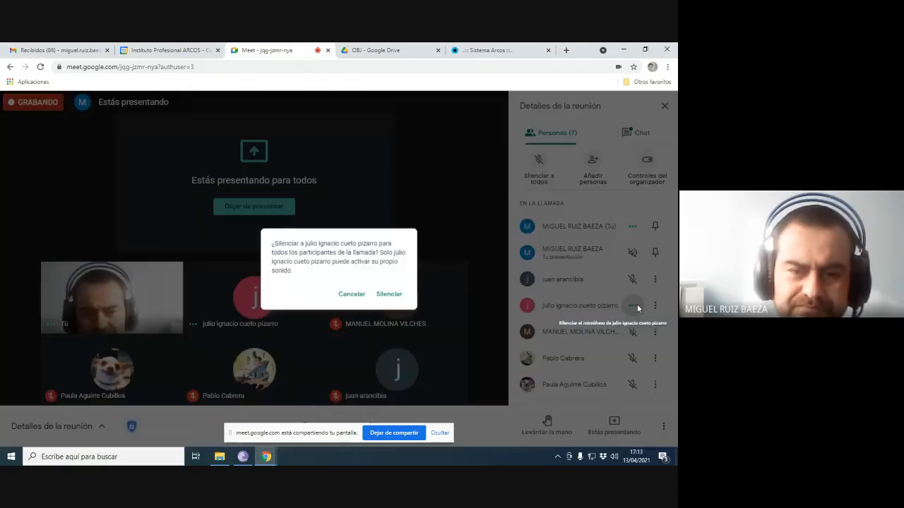
{"action": "left_click", "coordinate": [392, 296]}
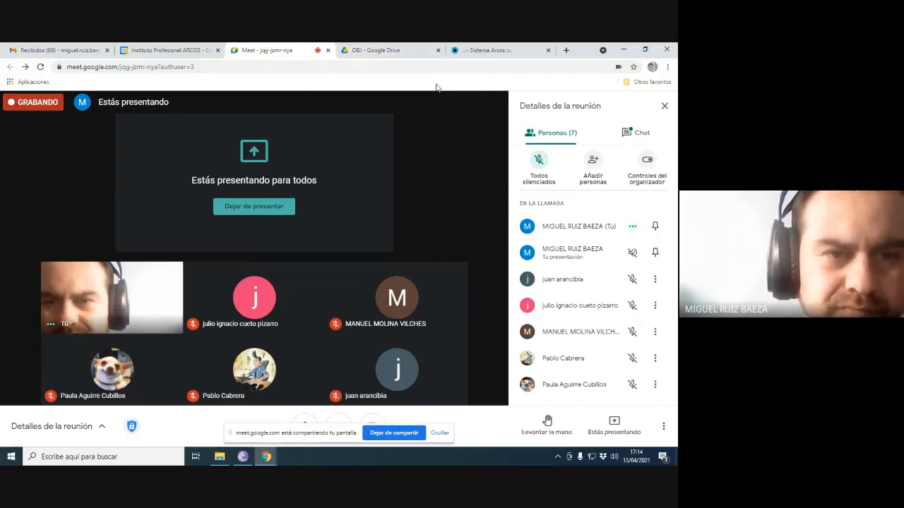
Search Google for "advanced skeleton" in a new browser tab, dismissing the screen-sharing notification.
{"action": "left_click", "coordinate": [566, 50]}
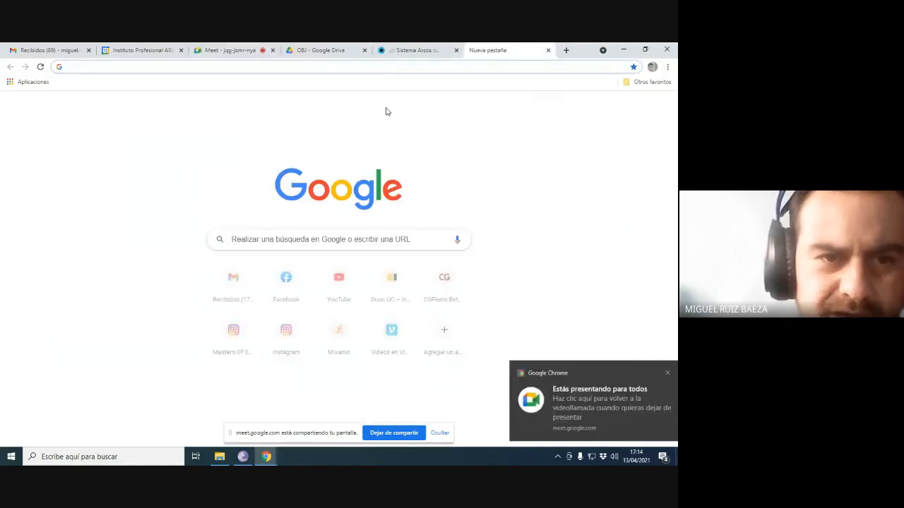
{"action": "left_click", "coordinate": [666, 373]}
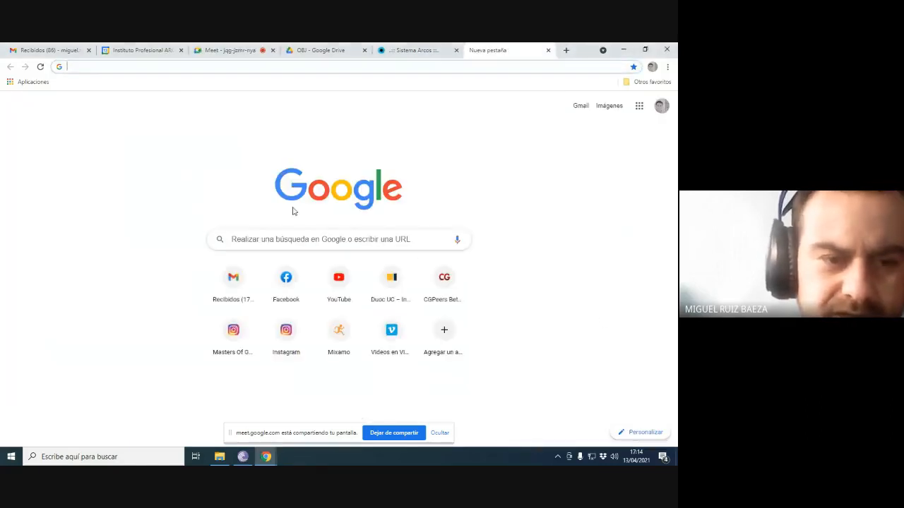
{"action": "left_click", "coordinate": [275, 239]}
{"action": "type", "text": "adv"}
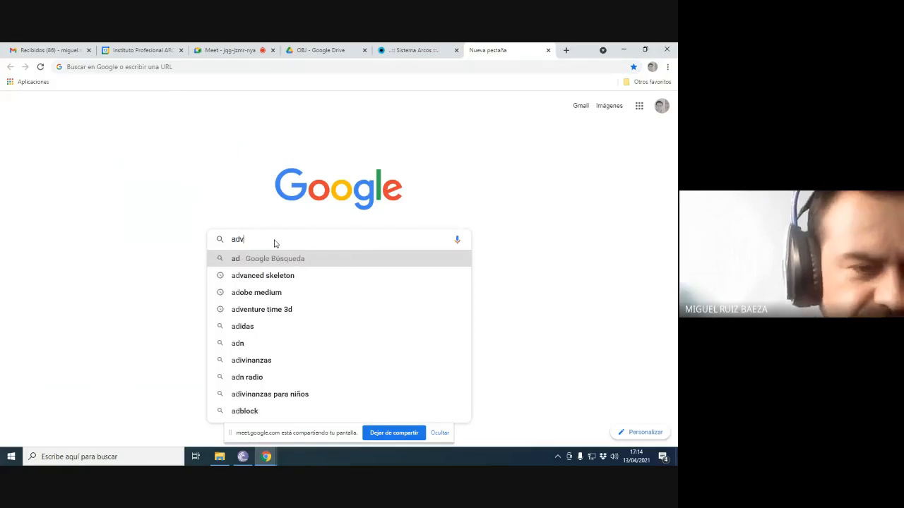
{"action": "type", "text": "anced skeleton"}
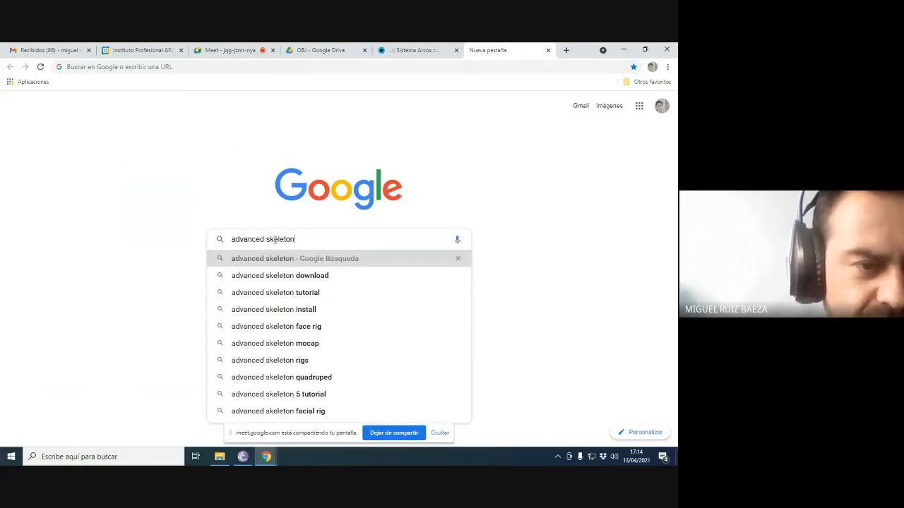
{"action": "key", "text": "Return"}
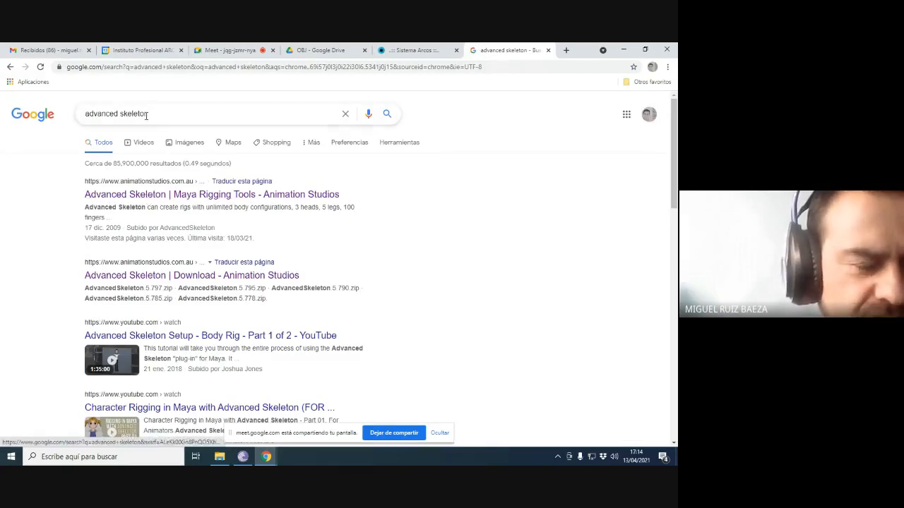
Open the Animation Studios Advanced Skeleton page from the results, dismiss the translation prompt and go to its download page.
{"action": "left_click", "coordinate": [148, 197]}
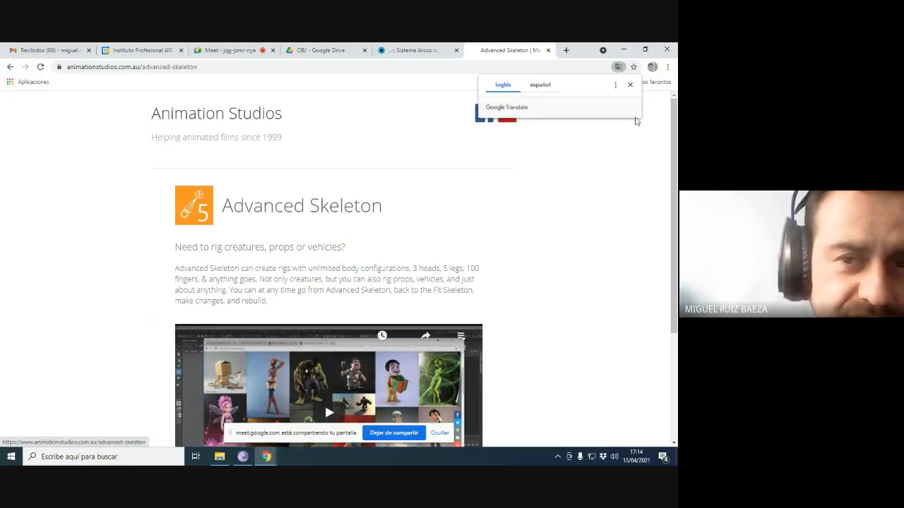
{"action": "left_click", "coordinate": [630, 85]}
{"action": "scroll", "coordinate": [400, 239], "scroll_direction": "down", "scroll_amount": 5}
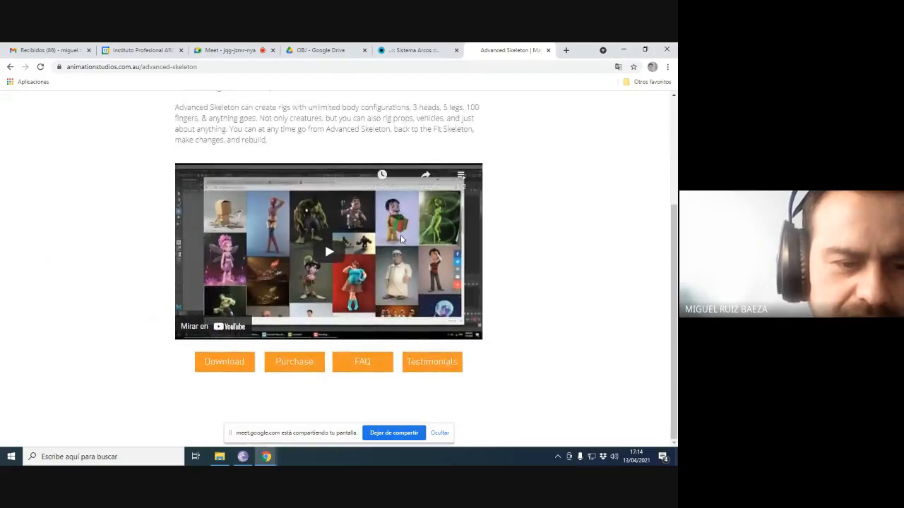
{"action": "scroll", "coordinate": [400, 238], "scroll_direction": "up", "scroll_amount": 3}
{"action": "scroll", "coordinate": [400, 239], "scroll_direction": "down", "scroll_amount": 3}
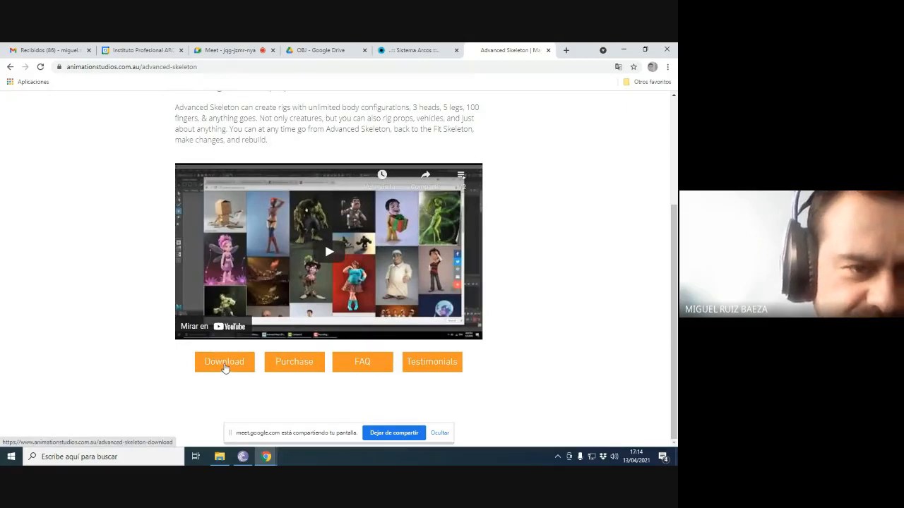
{"action": "left_click", "coordinate": [224, 366]}
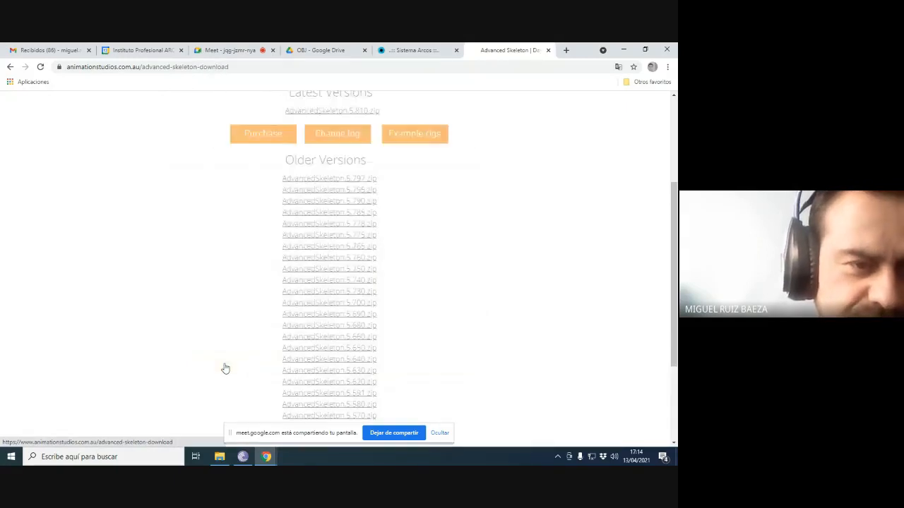
Review the available Advanced Skeleton versions and download the latest one, AdvancedSkeleton.5.810.zip.
{"action": "scroll", "coordinate": [204, 275], "scroll_direction": "down", "scroll_amount": 2}
{"action": "scroll", "coordinate": [216, 275], "scroll_direction": "up", "scroll_amount": 2}
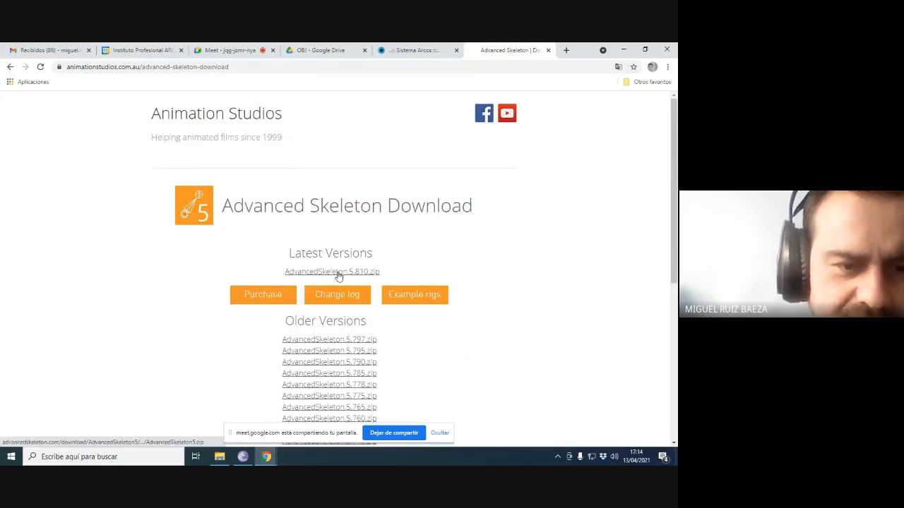
{"action": "scroll", "coordinate": [336, 282], "scroll_direction": "down", "scroll_amount": 4}
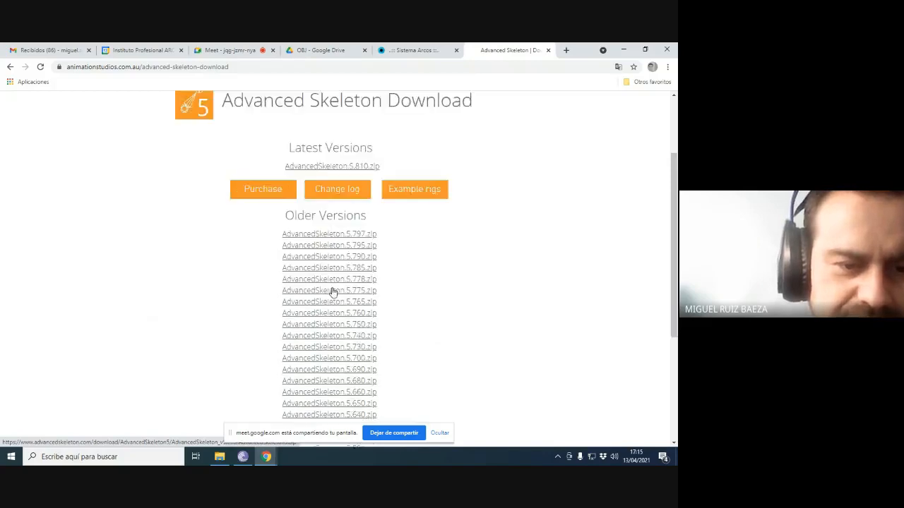
{"action": "scroll", "coordinate": [333, 292], "scroll_direction": "up", "scroll_amount": 4}
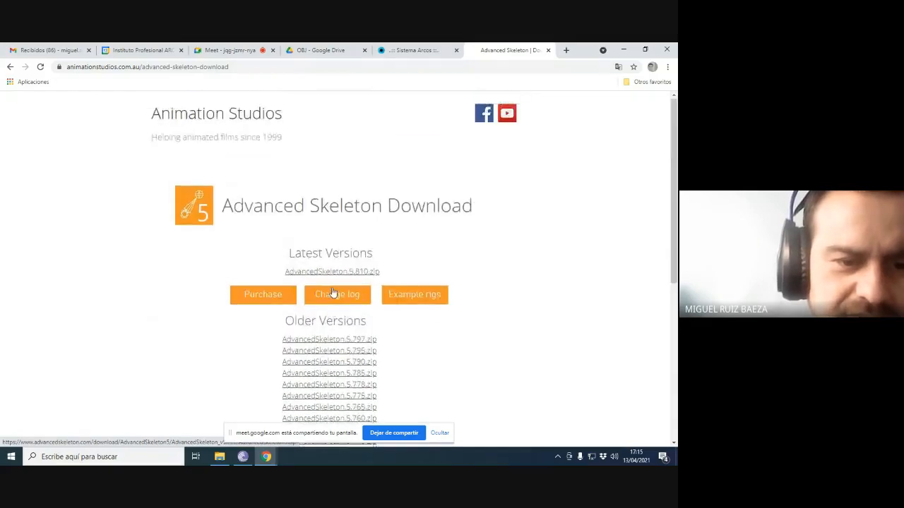
{"action": "scroll", "coordinate": [333, 292], "scroll_direction": "down", "scroll_amount": 2}
{"action": "scroll", "coordinate": [333, 292], "scroll_direction": "up", "scroll_amount": 2}
{"action": "scroll", "coordinate": [332, 292], "scroll_direction": "down", "scroll_amount": 4}
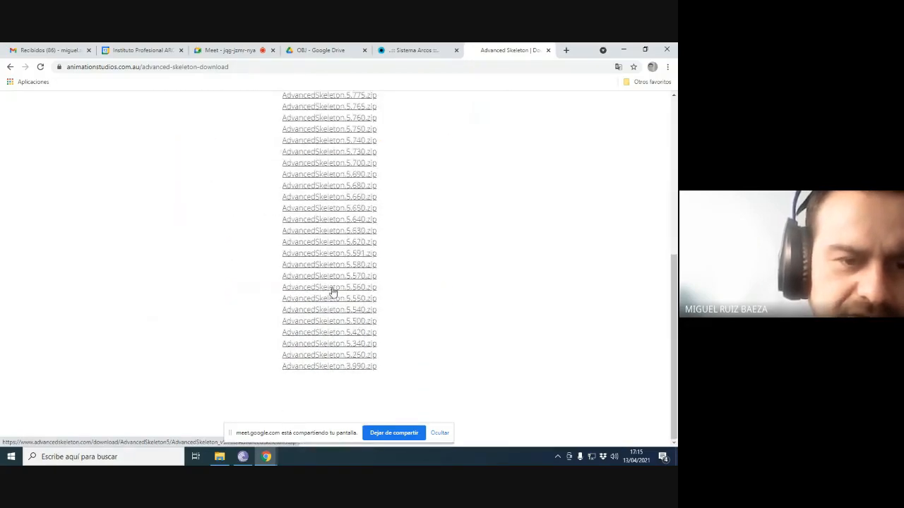
{"action": "scroll", "coordinate": [369, 280], "scroll_direction": "up", "scroll_amount": 3}
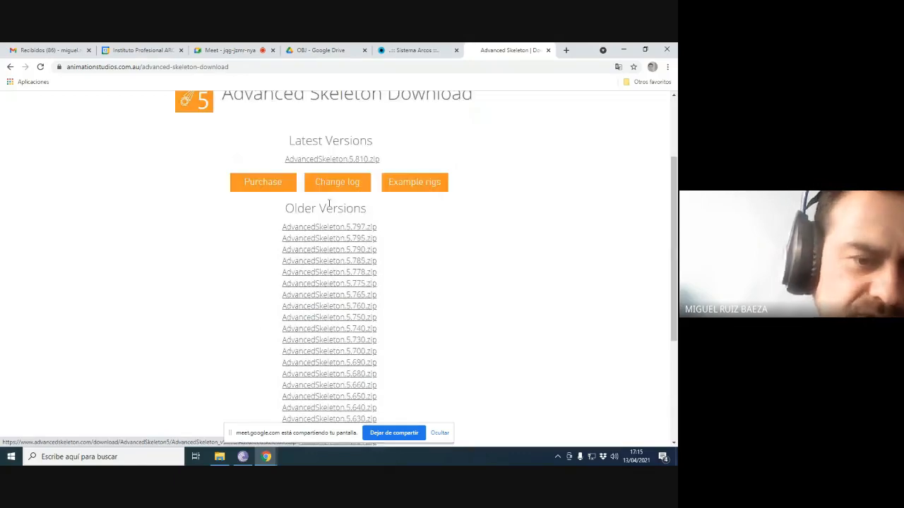
{"action": "scroll", "coordinate": [418, 331], "scroll_direction": "down", "scroll_amount": 2}
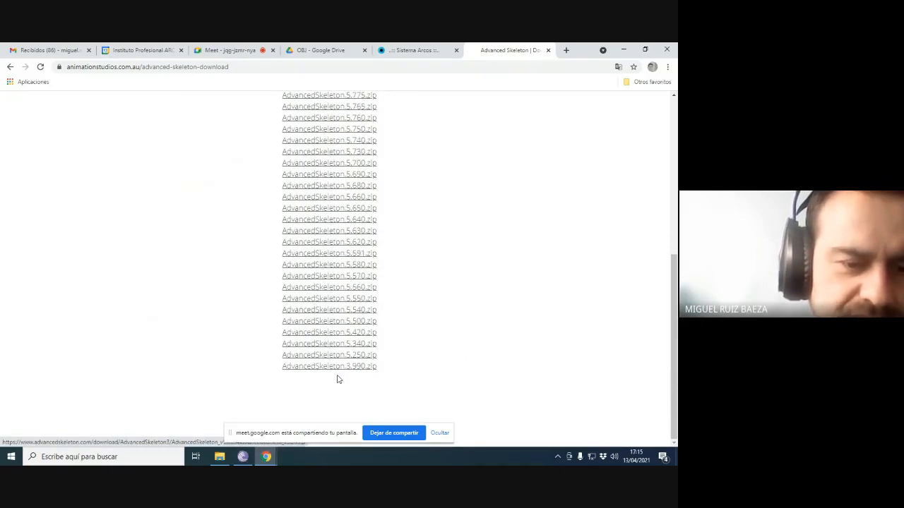
{"action": "scroll", "coordinate": [337, 375], "scroll_direction": "up", "scroll_amount": 4}
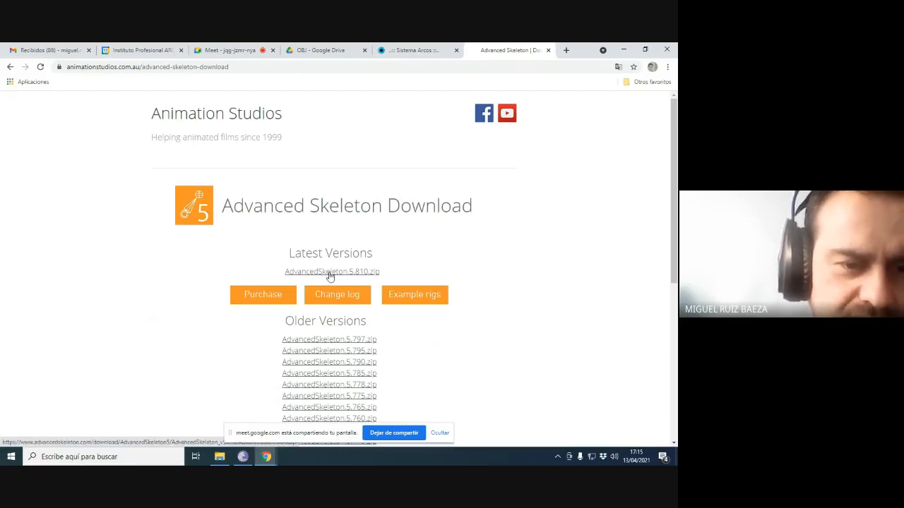
{"action": "left_click", "coordinate": [330, 271]}
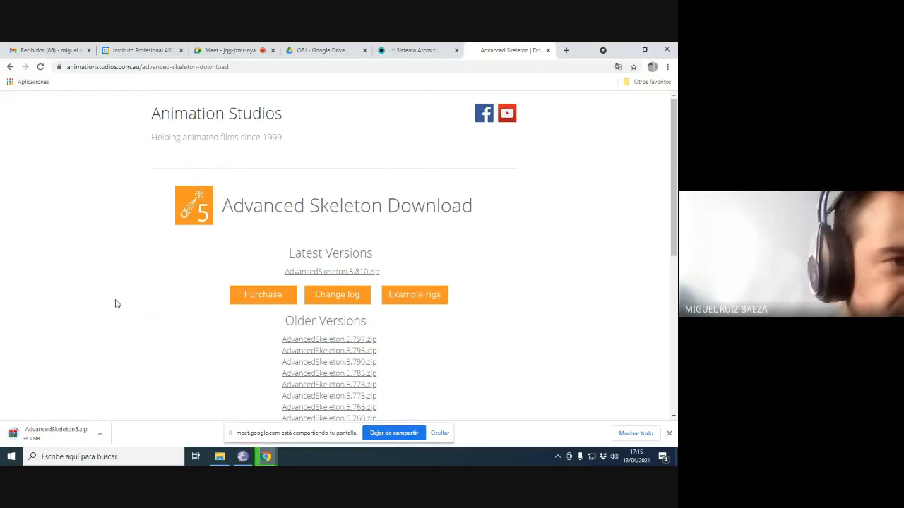
Return to the Google Meet call and check the list of participants and their microphones.
{"action": "left_click", "coordinate": [238, 51]}
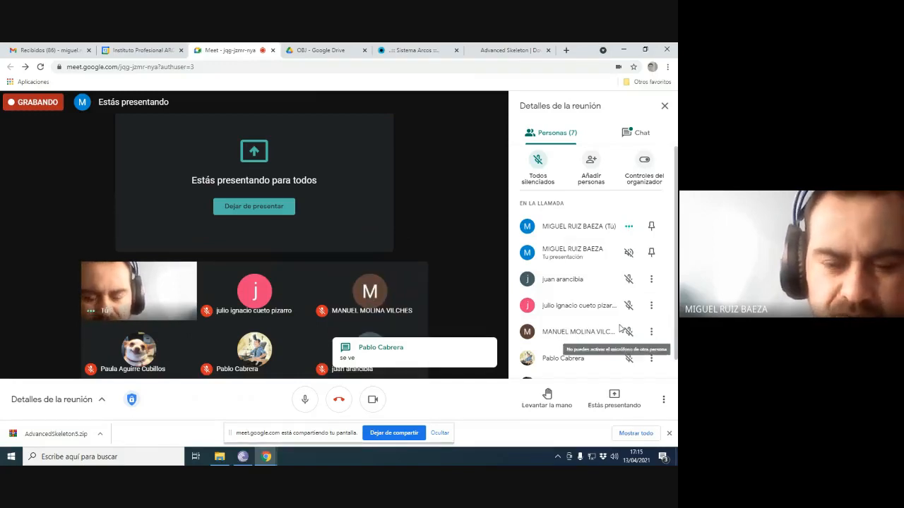
{"action": "scroll", "coordinate": [619, 327], "scroll_direction": "down", "scroll_amount": 1}
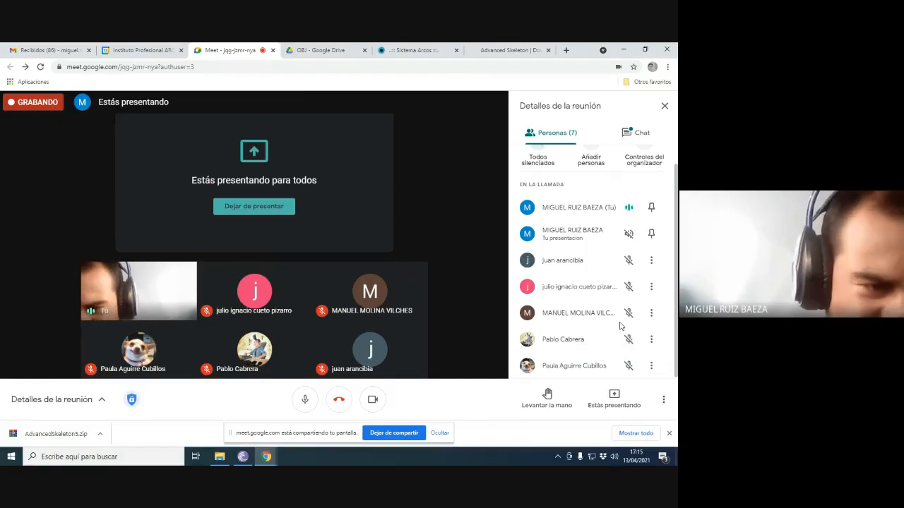
Switch to File Explorer and browse from Documents through the maya folder to its projects folder.
{"action": "left_click", "coordinate": [219, 457]}
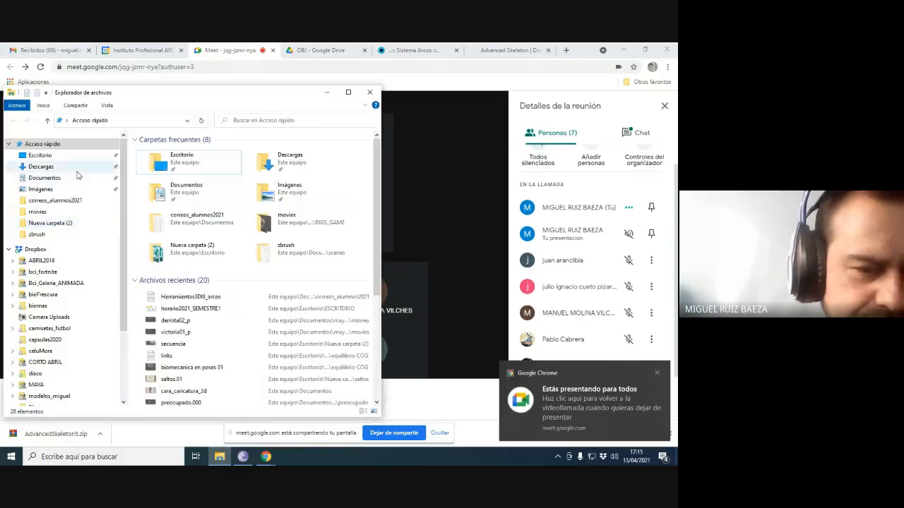
{"action": "left_click", "coordinate": [41, 167]}
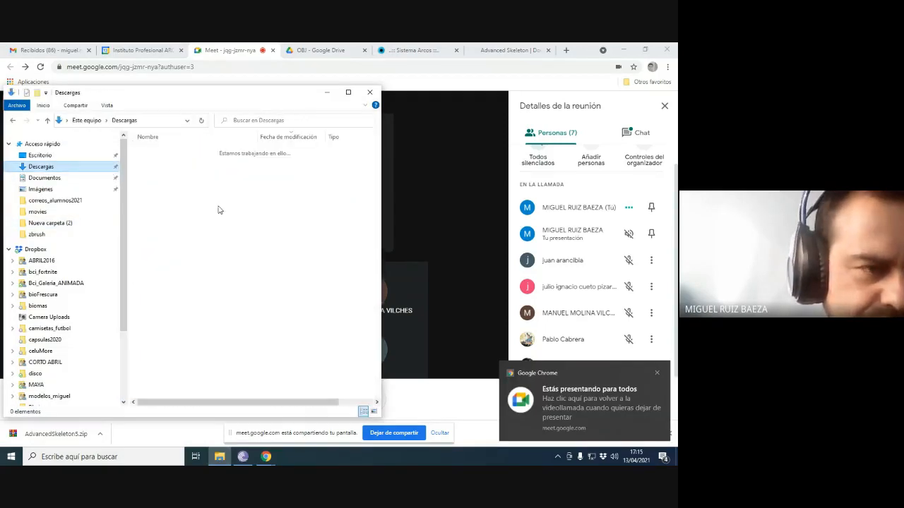
{"action": "left_click", "coordinate": [42, 178]}
{"action": "double_click", "coordinate": [166, 213]}
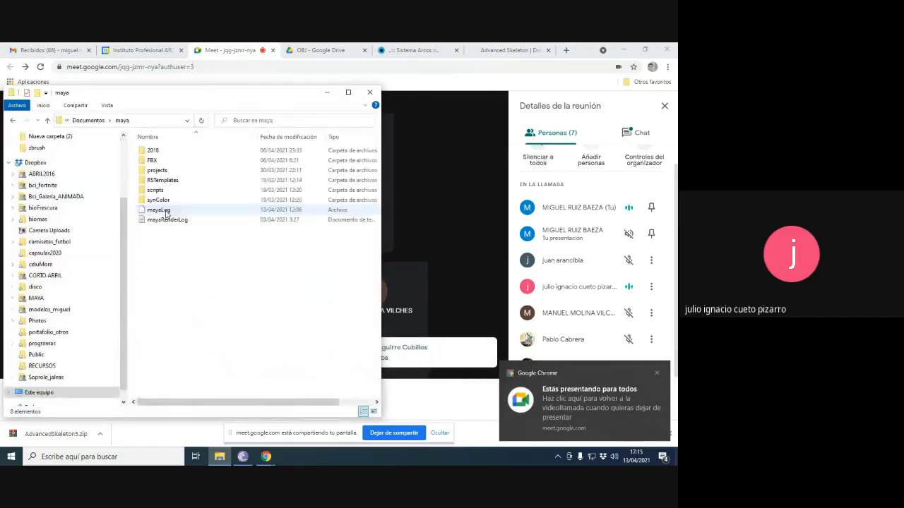
{"action": "double_click", "coordinate": [170, 173]}
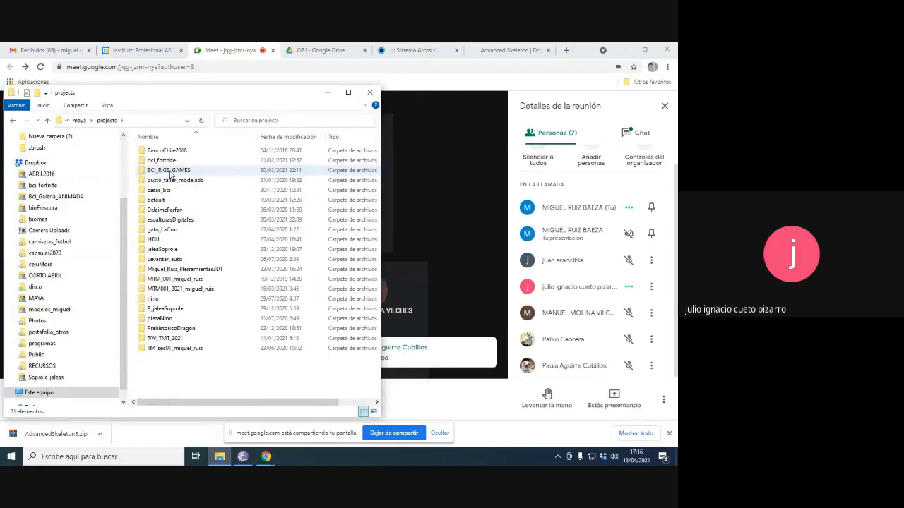
Show the Advanced Skeleton download page again and go back to the Google Meet call.
{"action": "left_click", "coordinate": [505, 48]}
{"action": "left_click", "coordinate": [504, 48]}
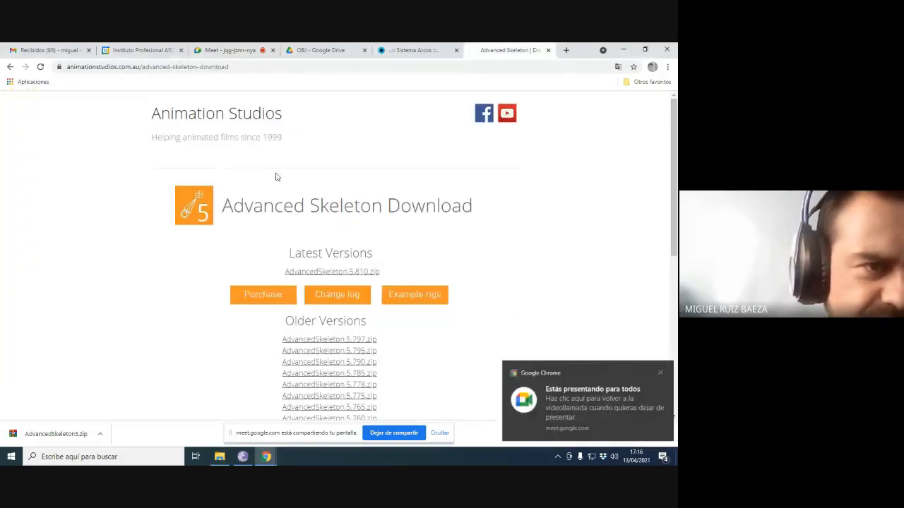
{"action": "left_click", "coordinate": [222, 52]}
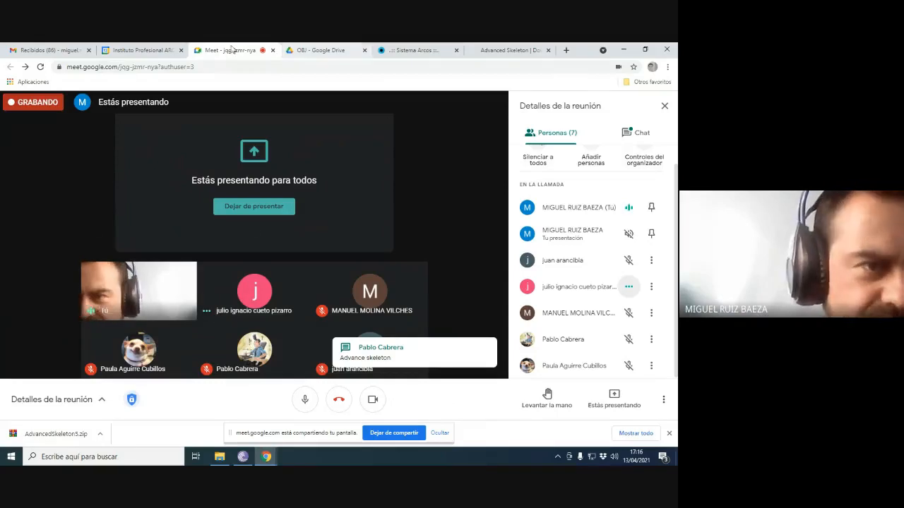
Switch to File Explorer and browse the Dropbox folder to the trabajos folder inside disco.
{"action": "left_click", "coordinate": [221, 457]}
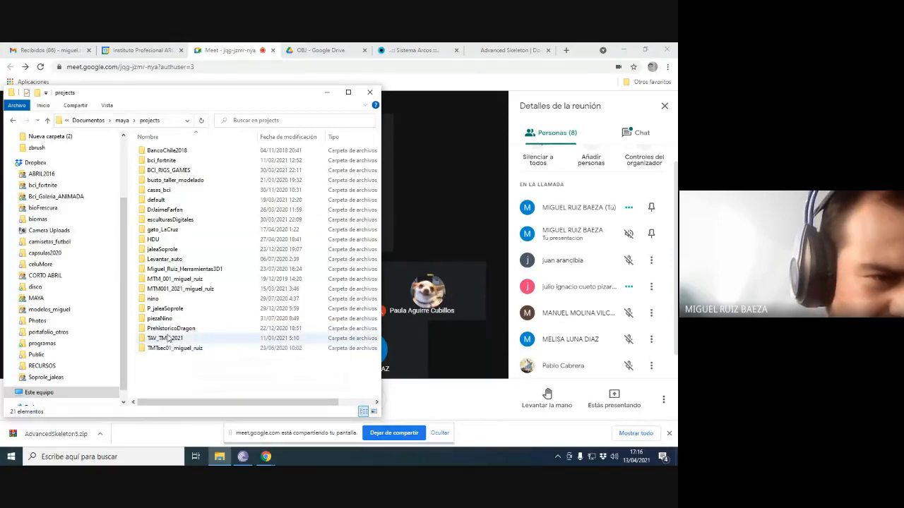
{"action": "scroll", "coordinate": [64, 247], "scroll_direction": "up", "scroll_amount": 2}
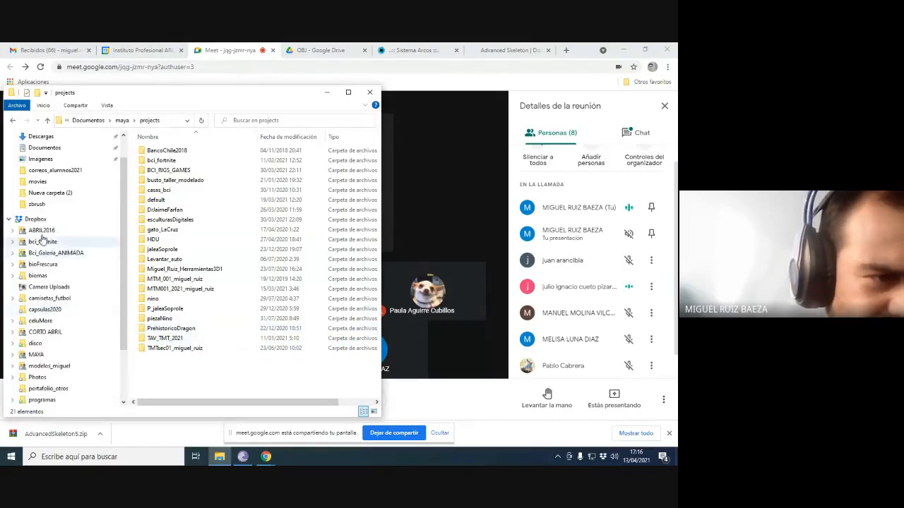
{"action": "left_click", "coordinate": [39, 220]}
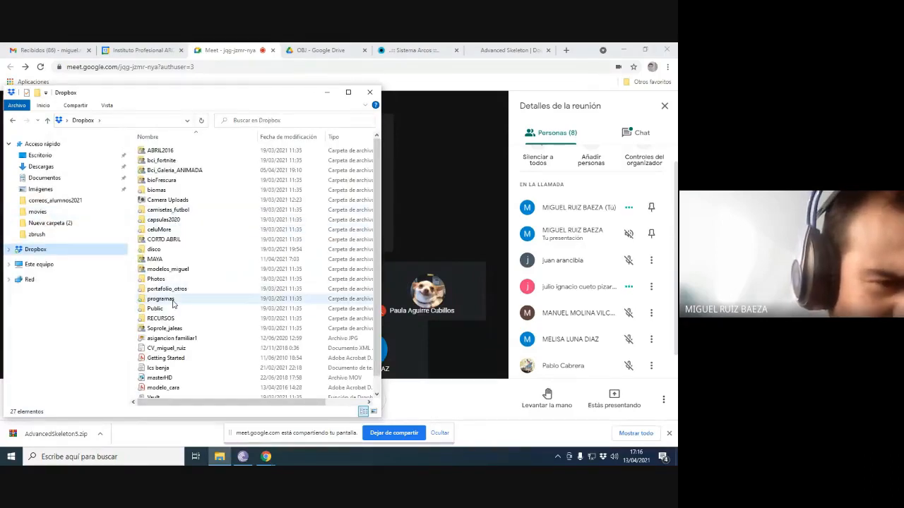
{"action": "scroll", "coordinate": [174, 301], "scroll_direction": "down", "scroll_amount": 1}
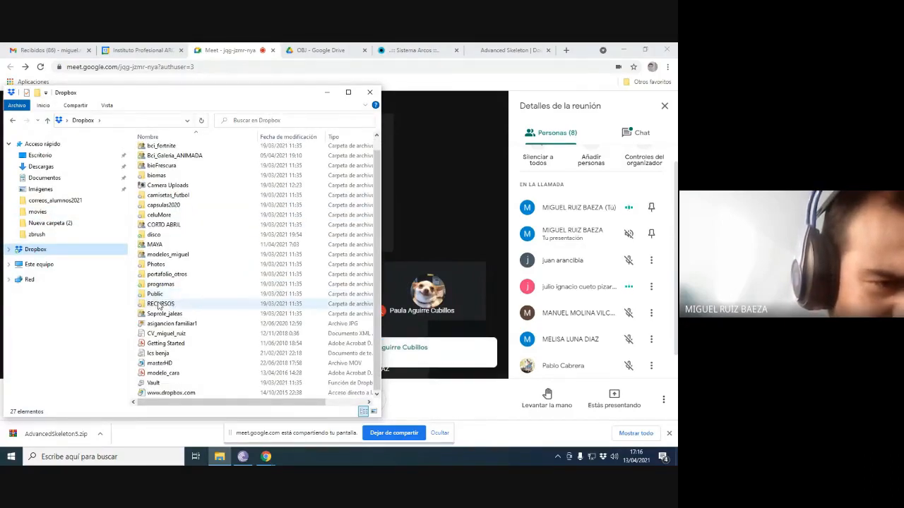
{"action": "left_click", "coordinate": [153, 235]}
{"action": "double_click", "coordinate": [154, 235]}
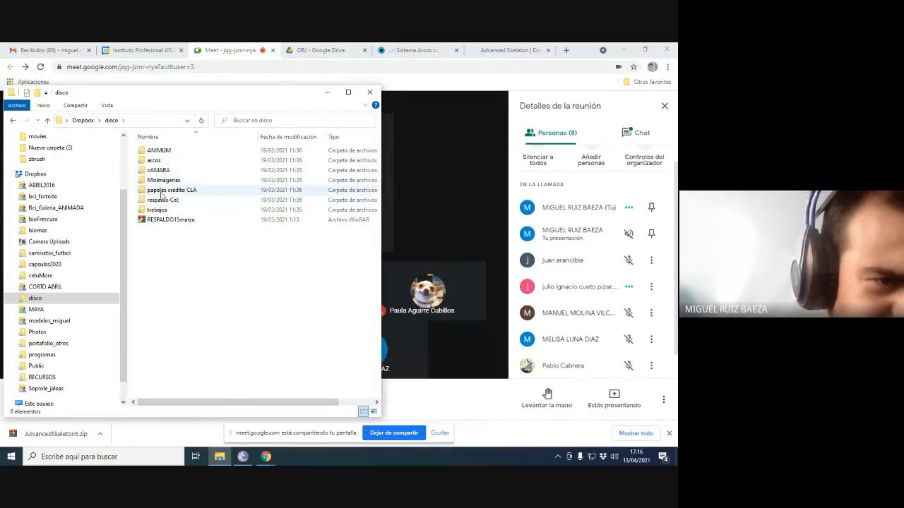
{"action": "double_click", "coordinate": [157, 210]}
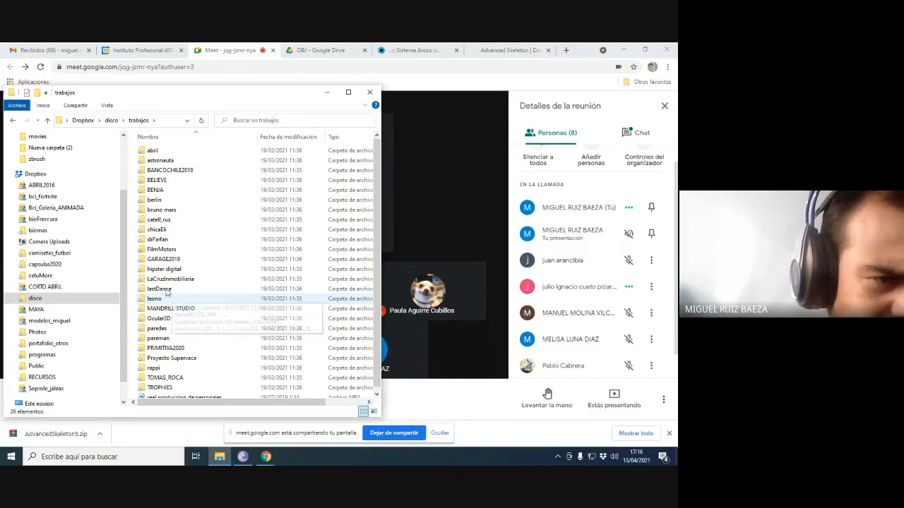
Look through the project folders listed in the trabajos folder.
{"action": "scroll", "coordinate": [170, 279], "scroll_direction": "down", "scroll_amount": 1}
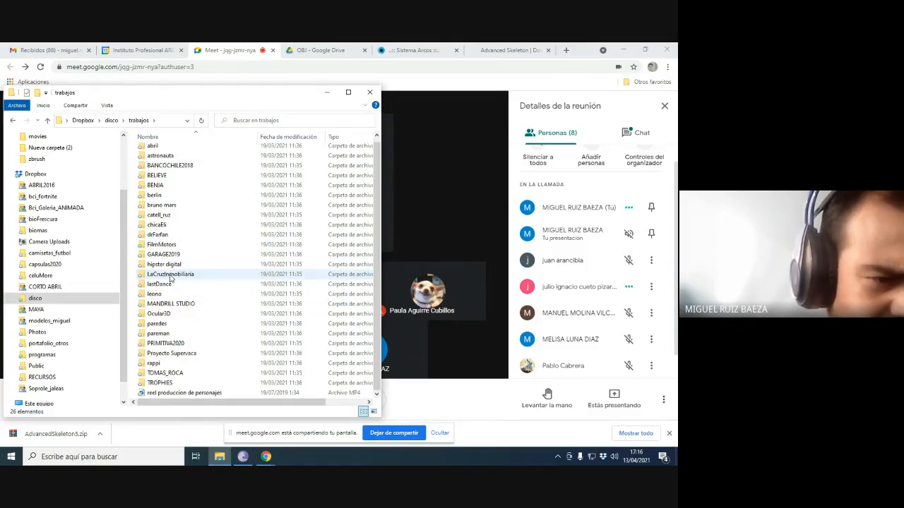
{"action": "scroll", "coordinate": [171, 279], "scroll_direction": "up", "scroll_amount": 1}
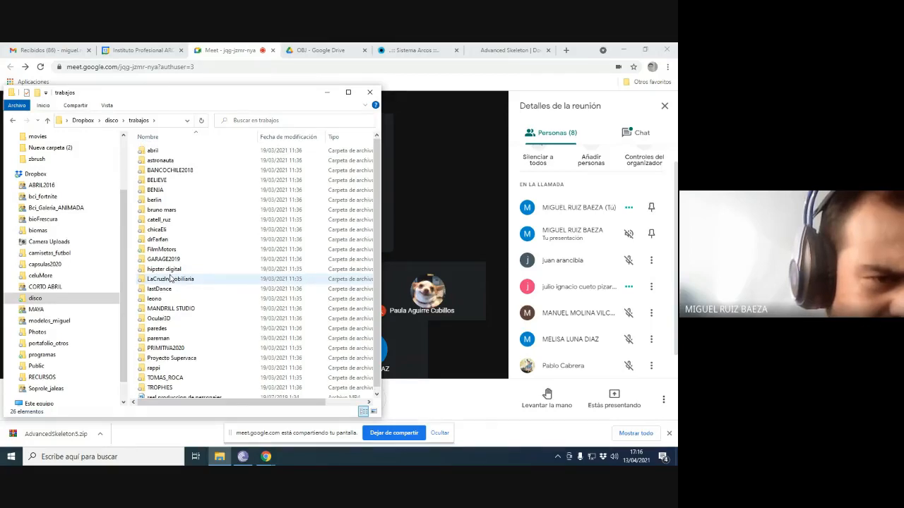
{"action": "scroll", "coordinate": [170, 279], "scroll_direction": "down", "scroll_amount": 1}
{"action": "scroll", "coordinate": [170, 279], "scroll_direction": "up", "scroll_amount": 1}
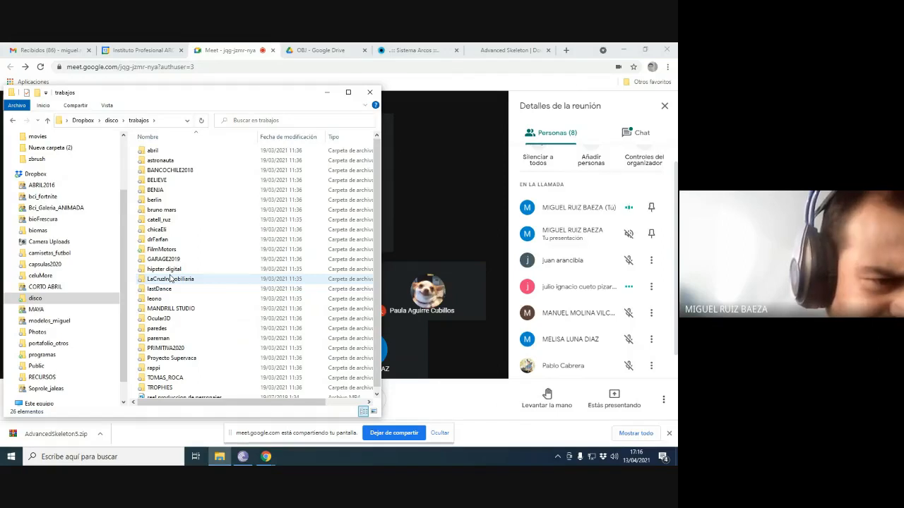
{"action": "scroll", "coordinate": [171, 279], "scroll_direction": "down", "scroll_amount": 1}
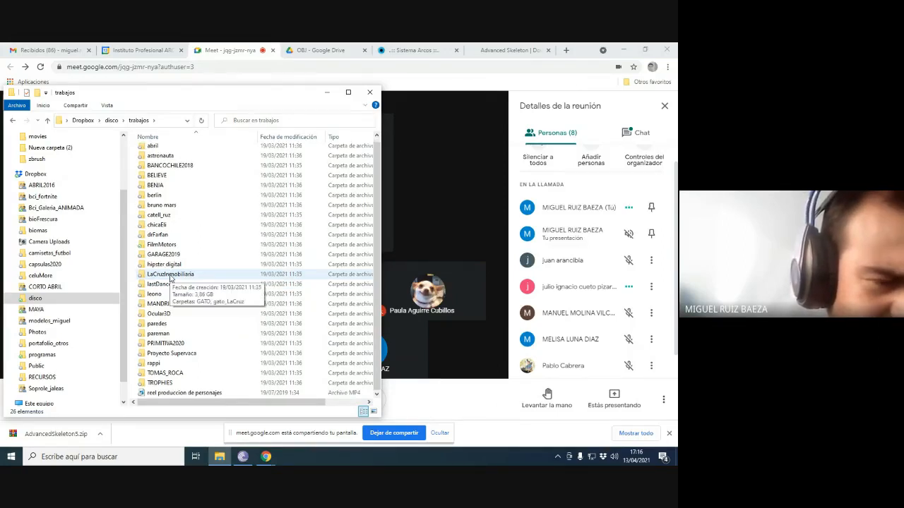
Browse from Documents through the maya folder to its projects folder and look over the projects.
{"action": "scroll", "coordinate": [43, 167], "scroll_direction": "up", "scroll_amount": 3}
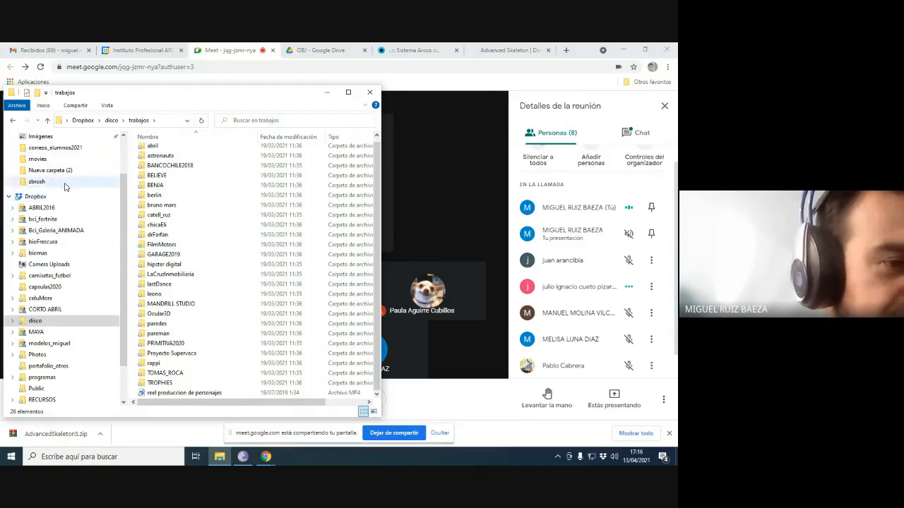
{"action": "left_click", "coordinate": [41, 161]}
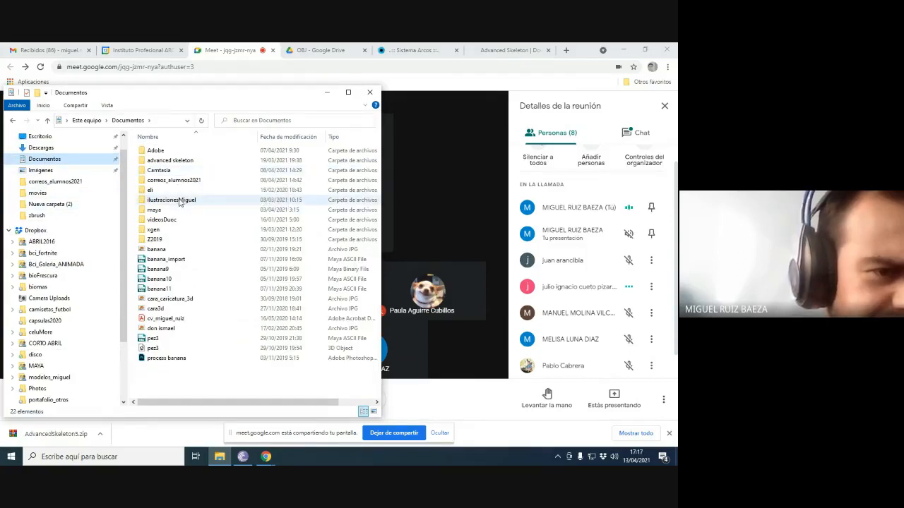
{"action": "left_click", "coordinate": [162, 211]}
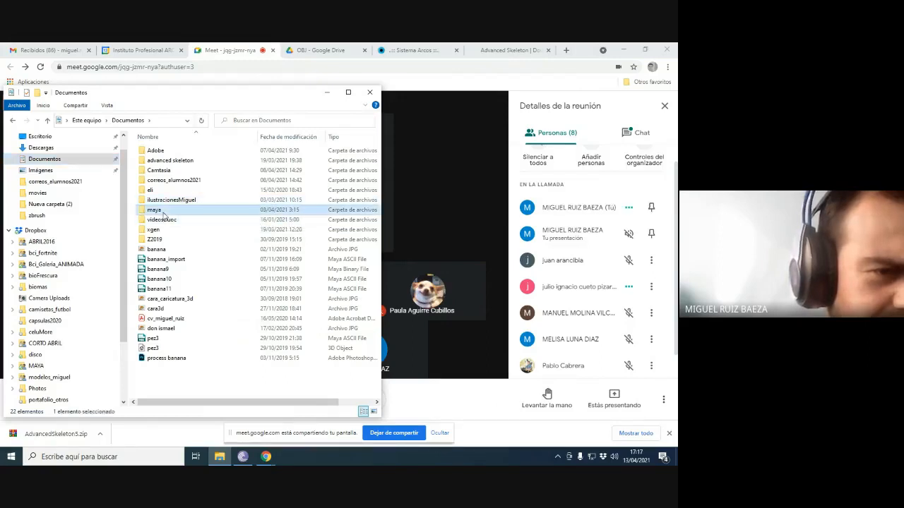
{"action": "double_click", "coordinate": [163, 213]}
{"action": "double_click", "coordinate": [167, 172]}
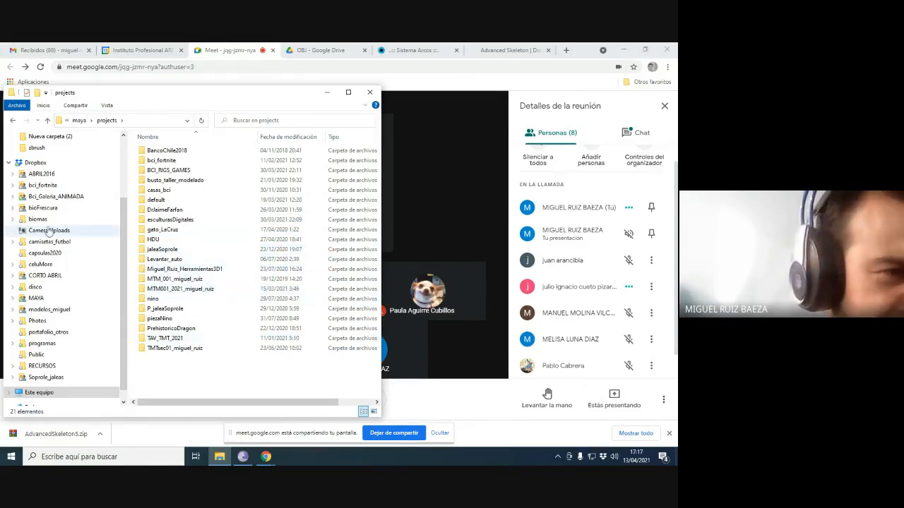
Go from Documents to the Dropbox folder, check the contents of camisetas_futbol and return to Dropbox.
{"action": "scroll", "coordinate": [50, 231], "scroll_direction": "up", "scroll_amount": 3}
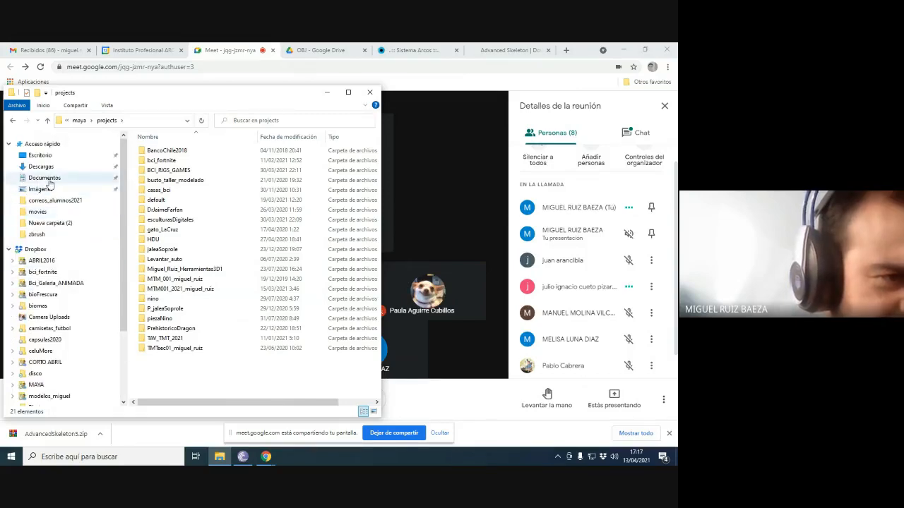
{"action": "left_click", "coordinate": [44, 178]}
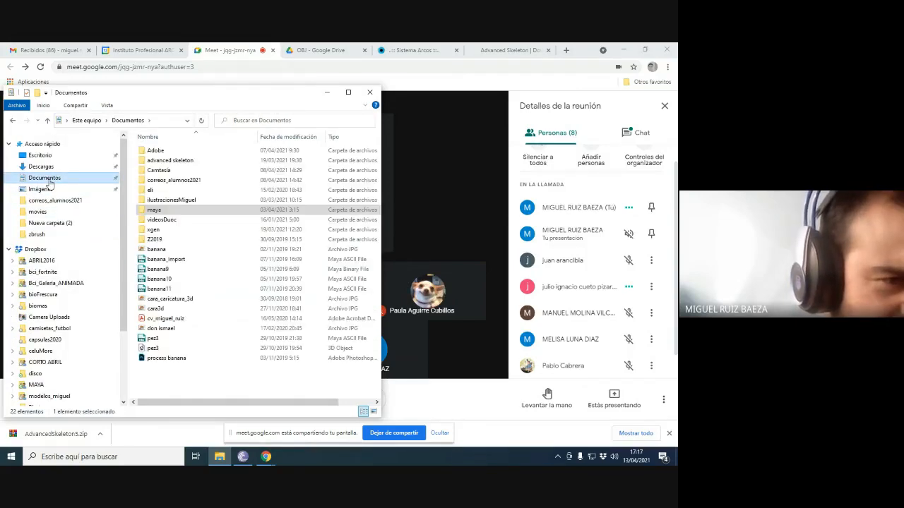
{"action": "left_click", "coordinate": [41, 250]}
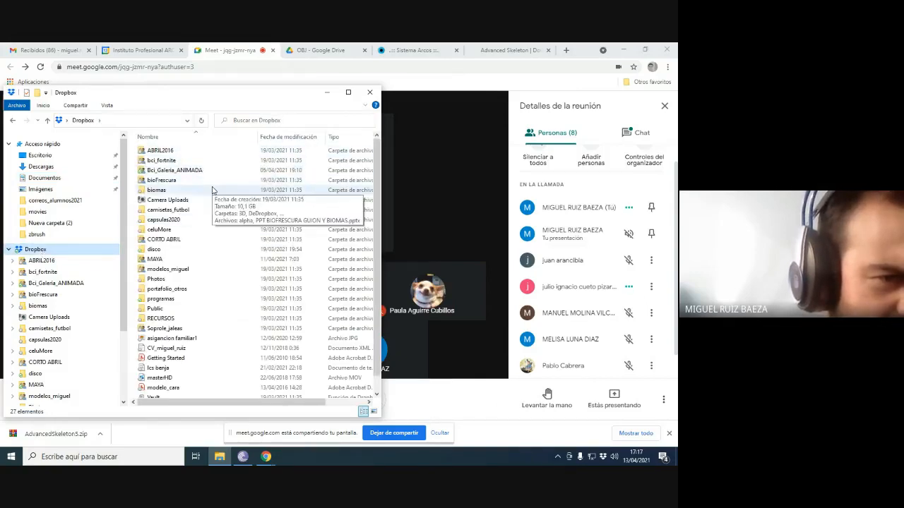
{"action": "left_click", "coordinate": [187, 213]}
{"action": "double_click", "coordinate": [186, 213]}
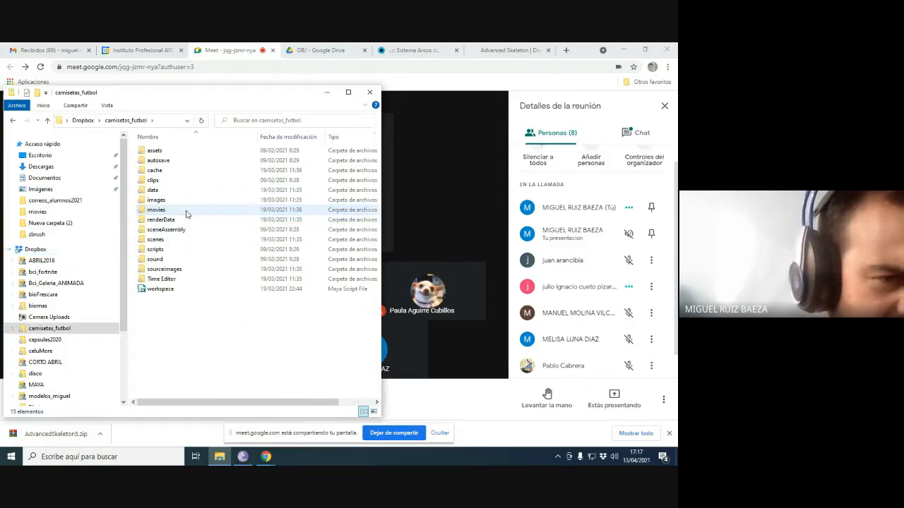
{"action": "left_click", "coordinate": [84, 121]}
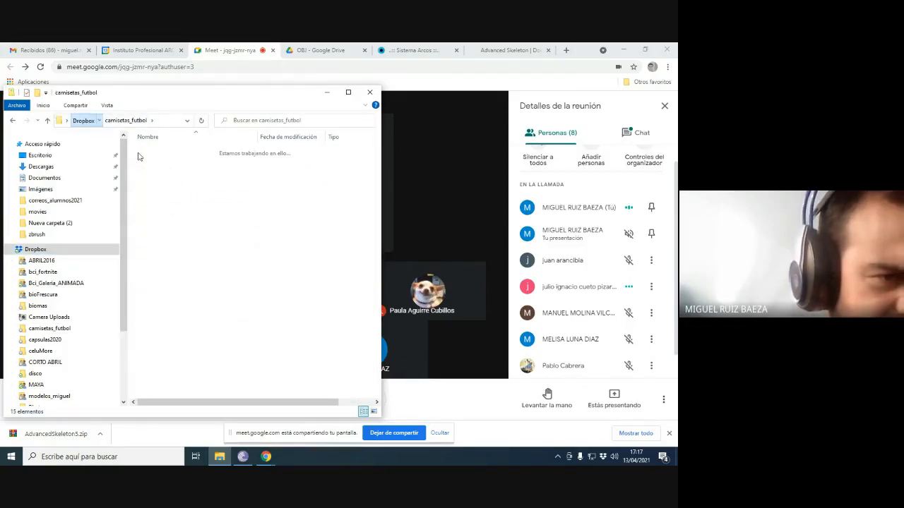
Set the Dropbox smart sync of the camisetas_futbol folder to Local.
{"action": "right_click", "coordinate": [163, 213]}
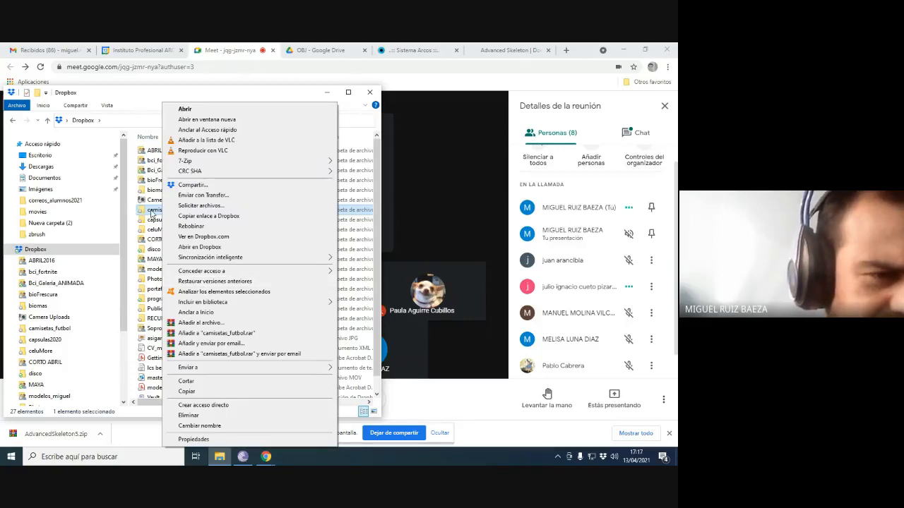
{"action": "mouse_move", "coordinate": [283, 258]}
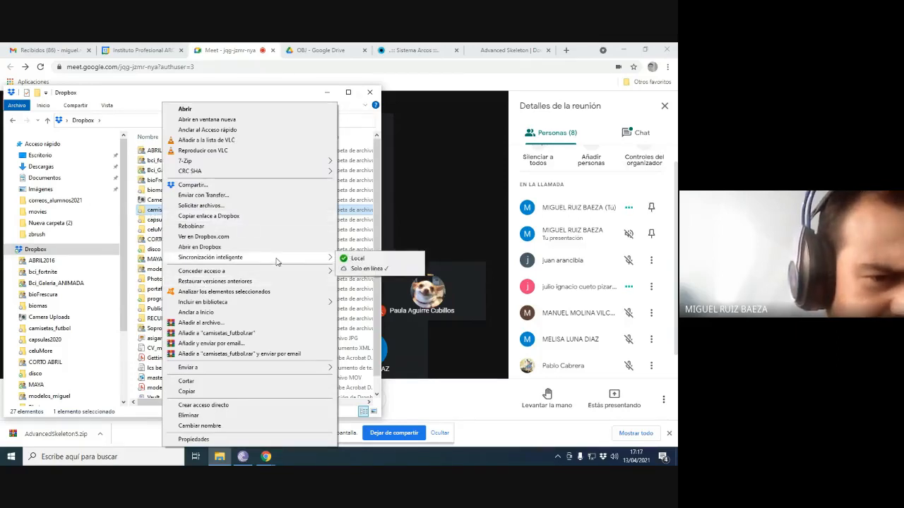
{"action": "left_click", "coordinate": [357, 259]}
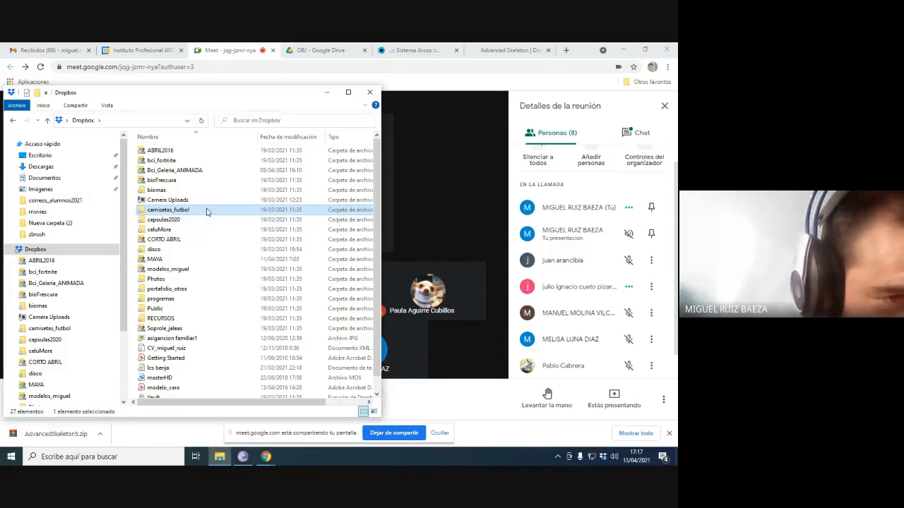
{"action": "mouse_move", "coordinate": [207, 212]}
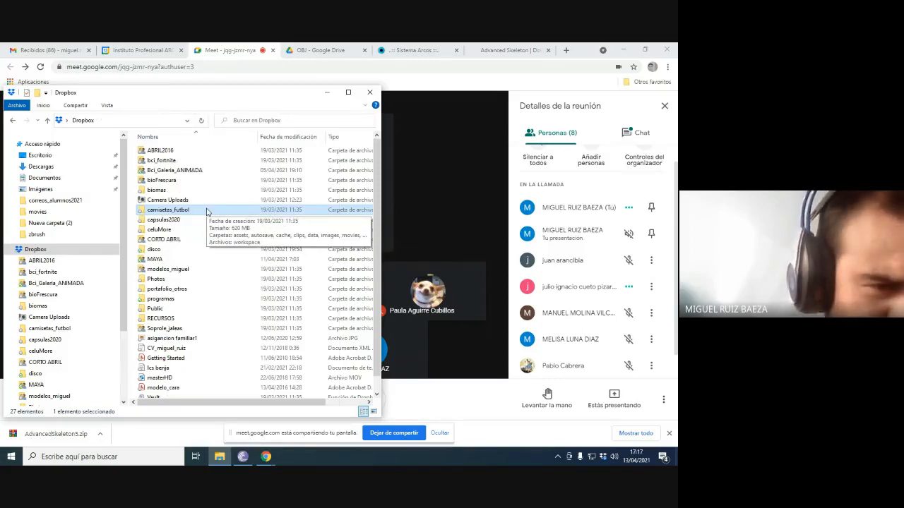
Check the contents of the arcos folder inside disco and return to disco.
{"action": "double_click", "coordinate": [154, 251]}
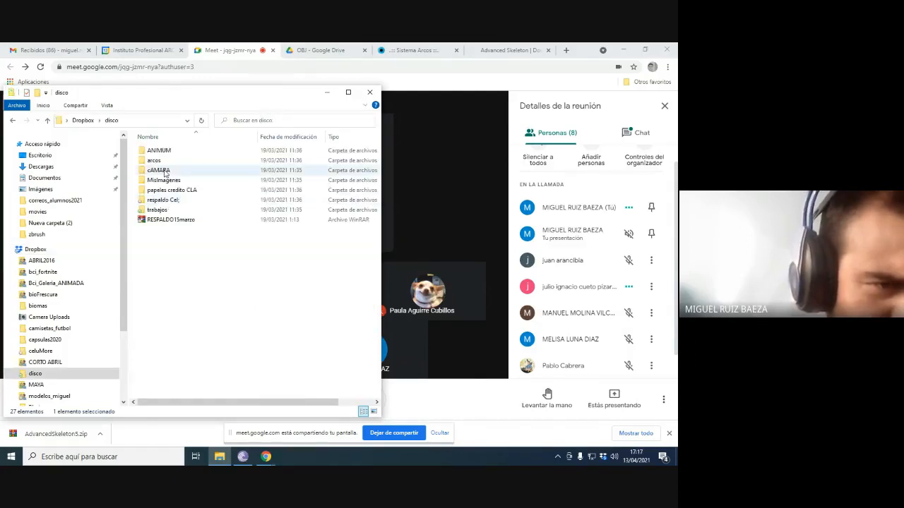
{"action": "double_click", "coordinate": [155, 161]}
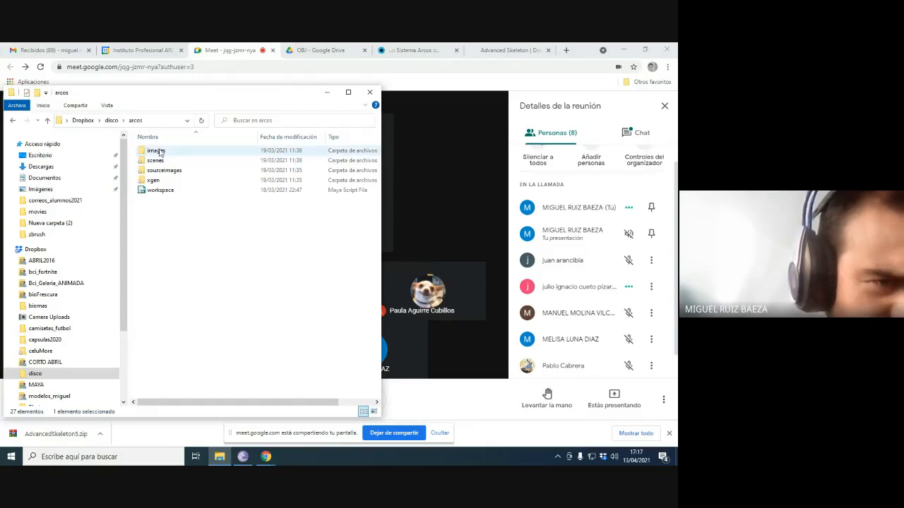
{"action": "left_click", "coordinate": [110, 121]}
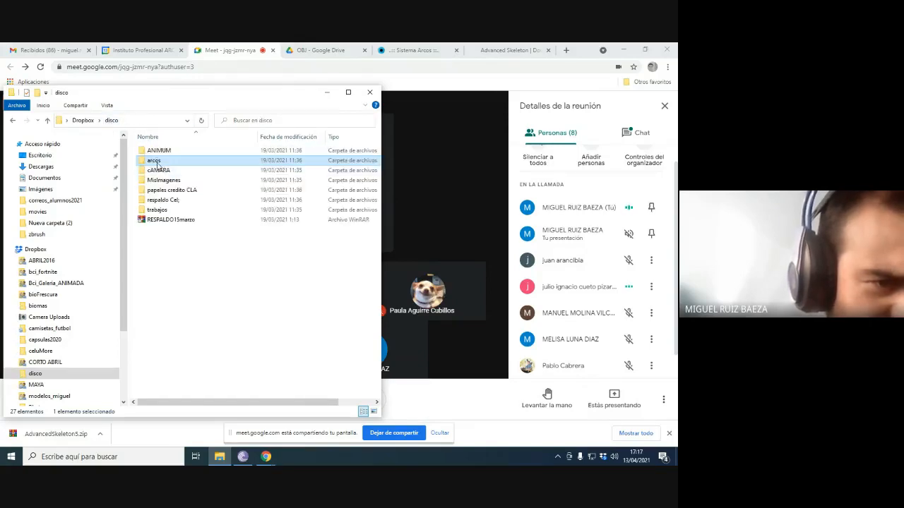
Set the Dropbox smart sync of the arcos folder to Local.
{"action": "right_click", "coordinate": [156, 161]}
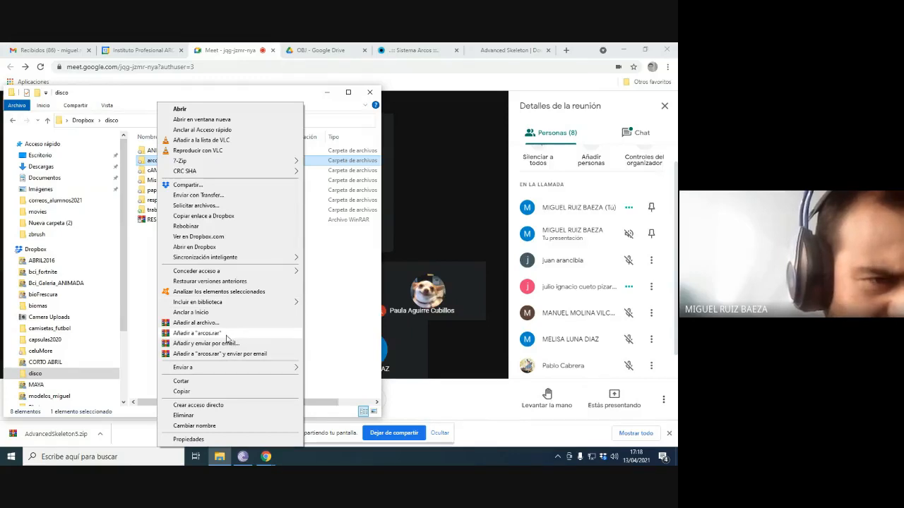
{"action": "left_click", "coordinate": [150, 165]}
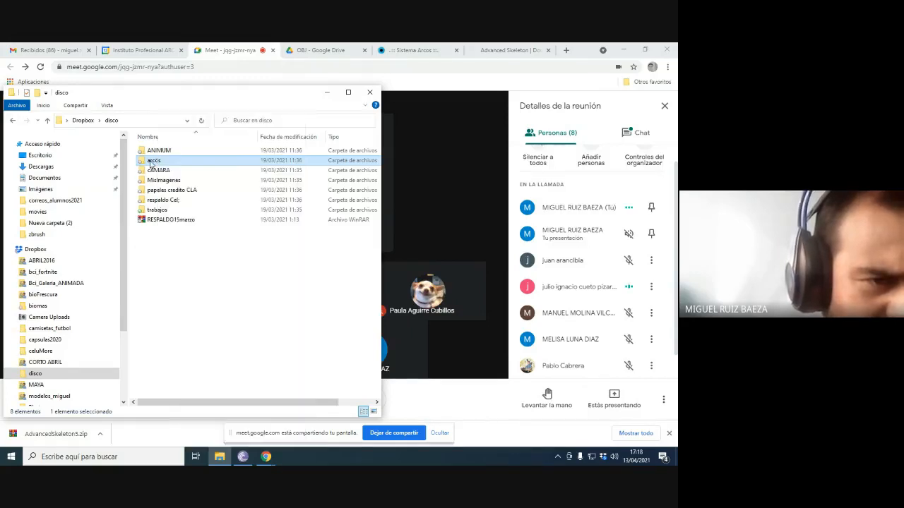
{"action": "right_click", "coordinate": [150, 164]}
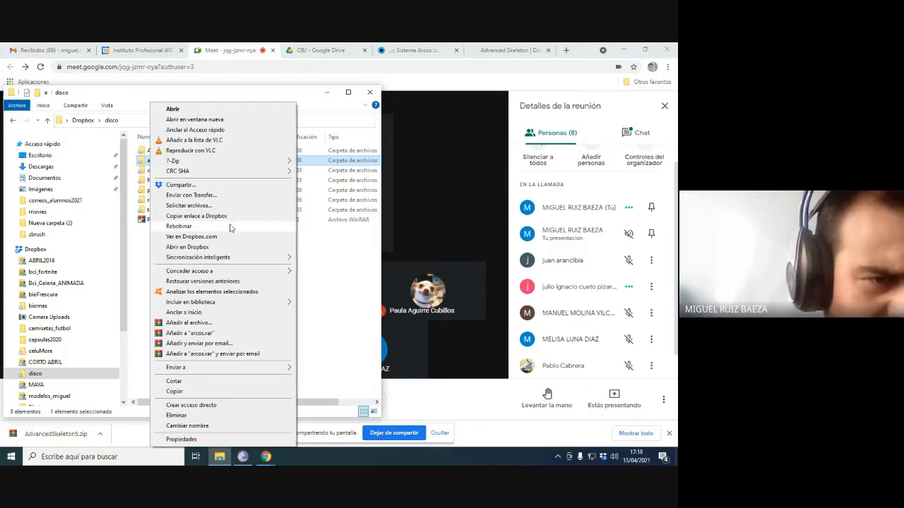
{"action": "mouse_move", "coordinate": [290, 260]}
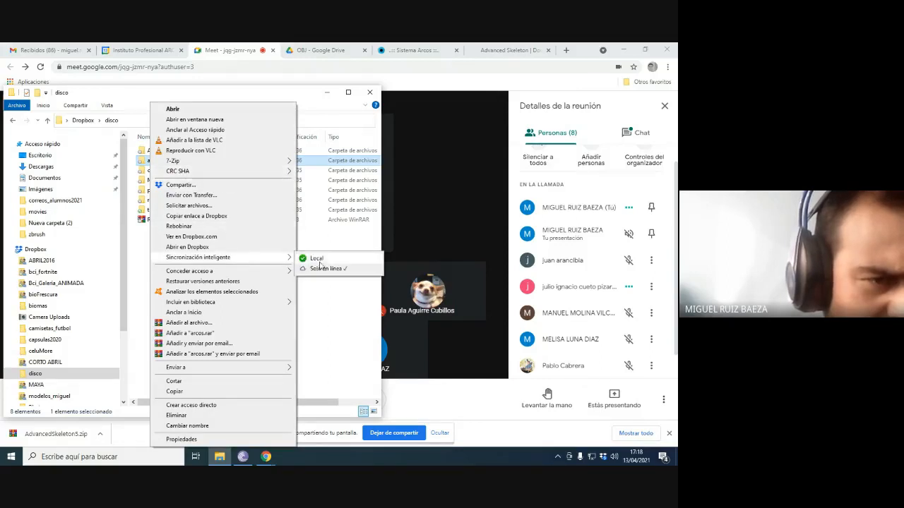
{"action": "left_click", "coordinate": [319, 265]}
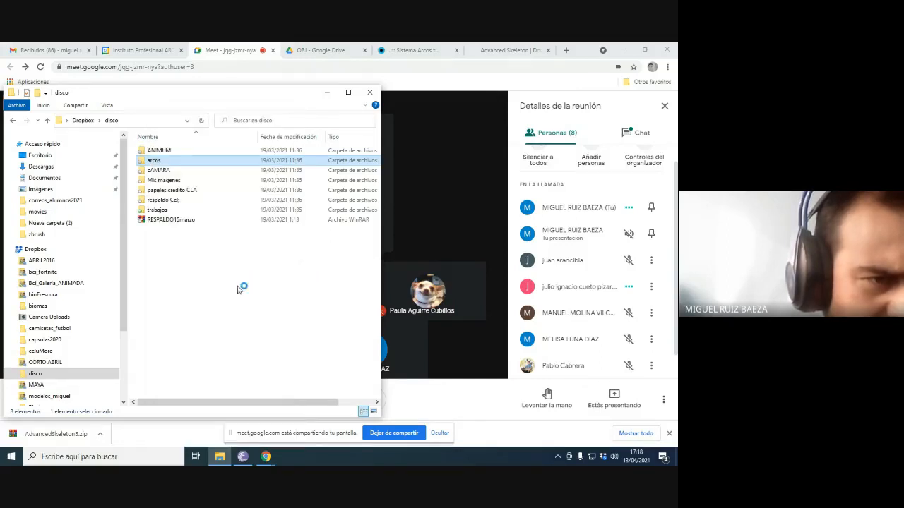
Show the Google Meet call briefly, return to File Explorer and view the desktop and Downloads folders.
{"action": "left_click", "coordinate": [327, 92]}
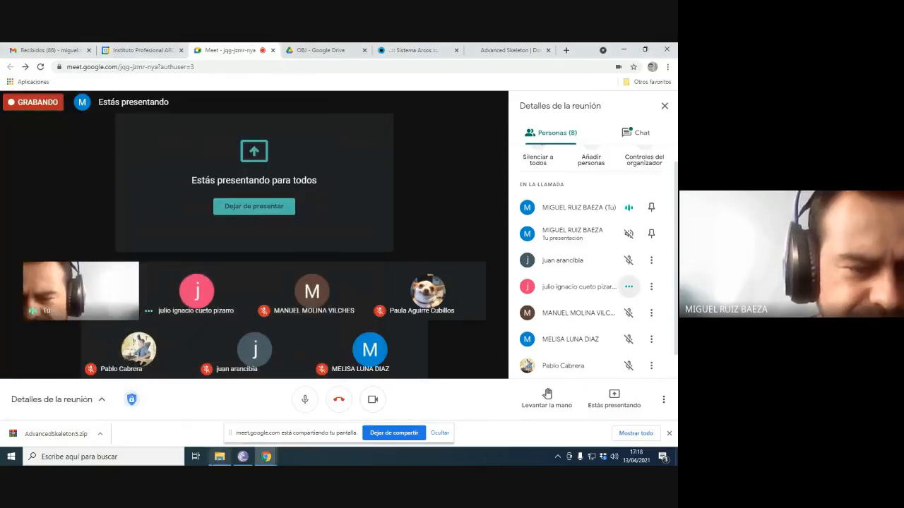
{"action": "left_click", "coordinate": [217, 459]}
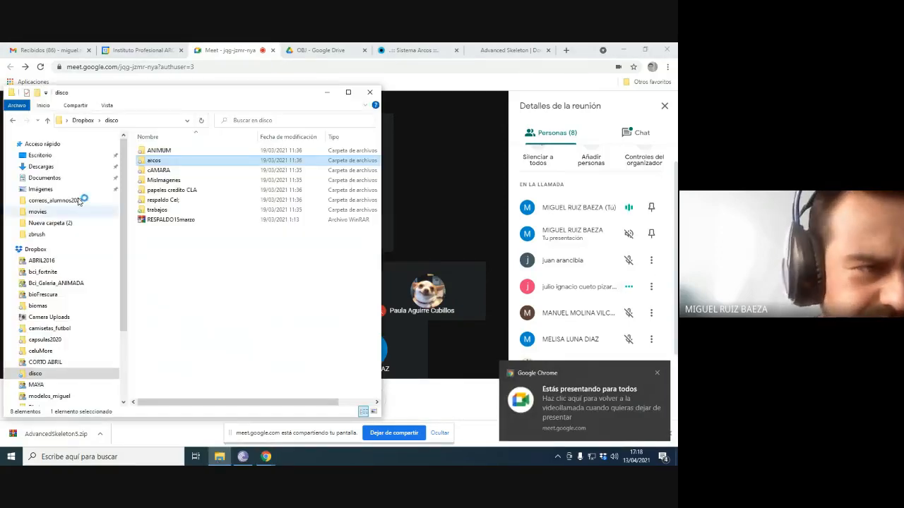
{"action": "left_click", "coordinate": [62, 155]}
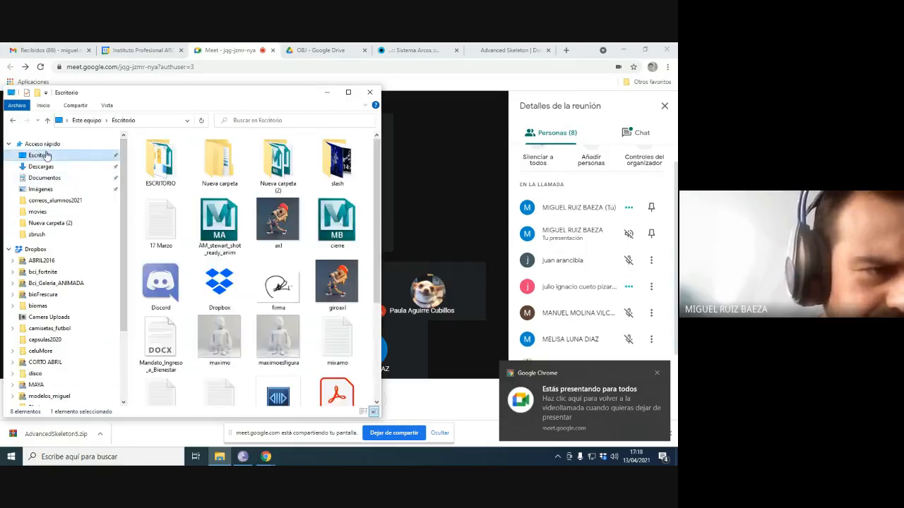
{"action": "left_click", "coordinate": [46, 167]}
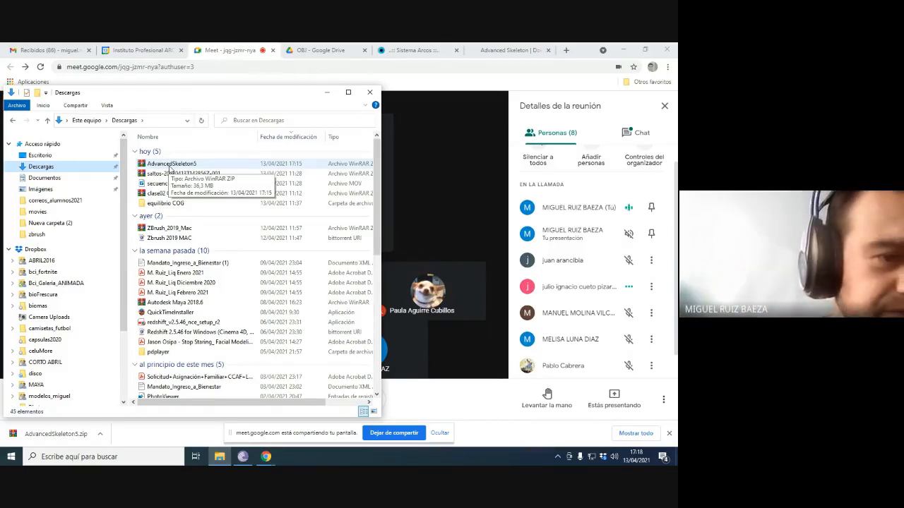
Move the AdvancedSkeleton5 ZIP archive from the Downloads folder to the desktop.
{"action": "left_click", "coordinate": [172, 164]}
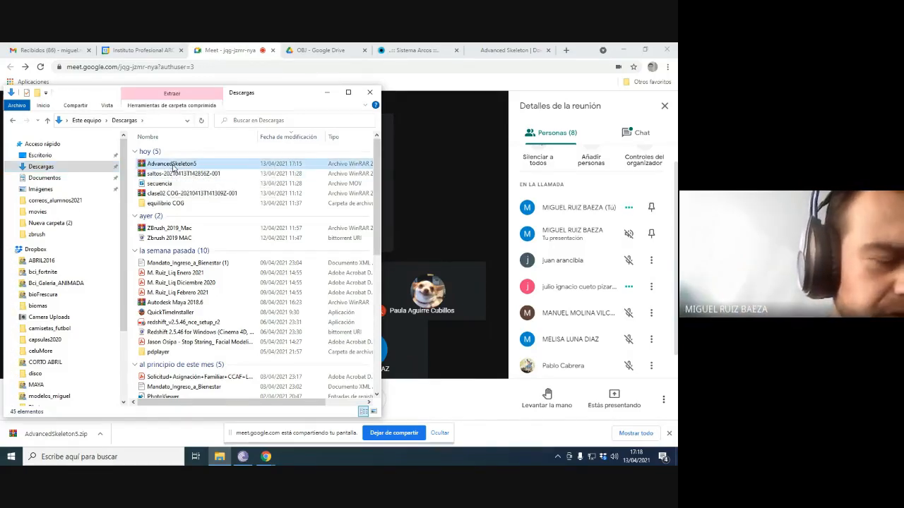
{"action": "key", "text": "Down"}
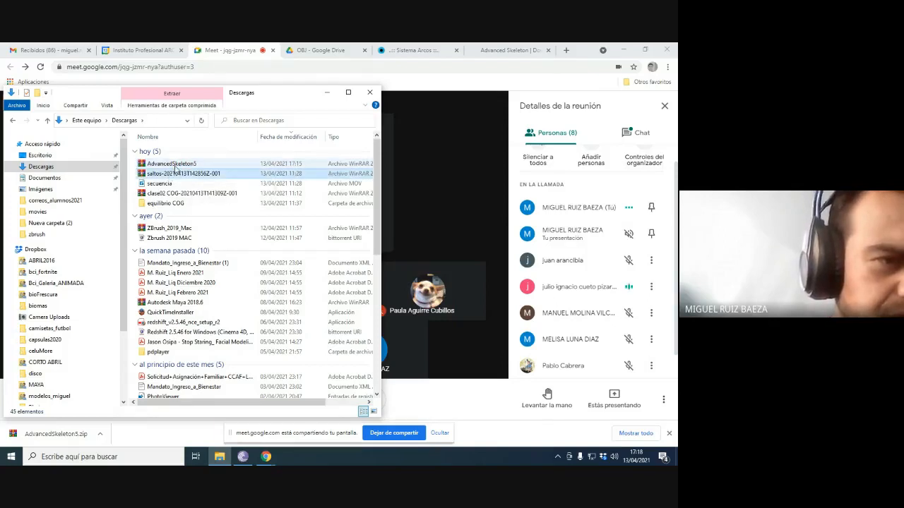
{"action": "left_click", "coordinate": [175, 166]}
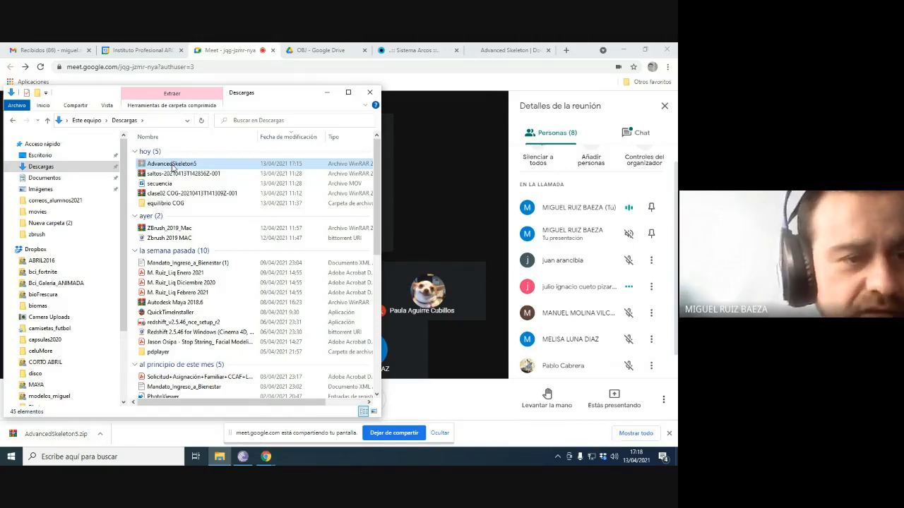
{"action": "left_click", "coordinate": [85, 155]}
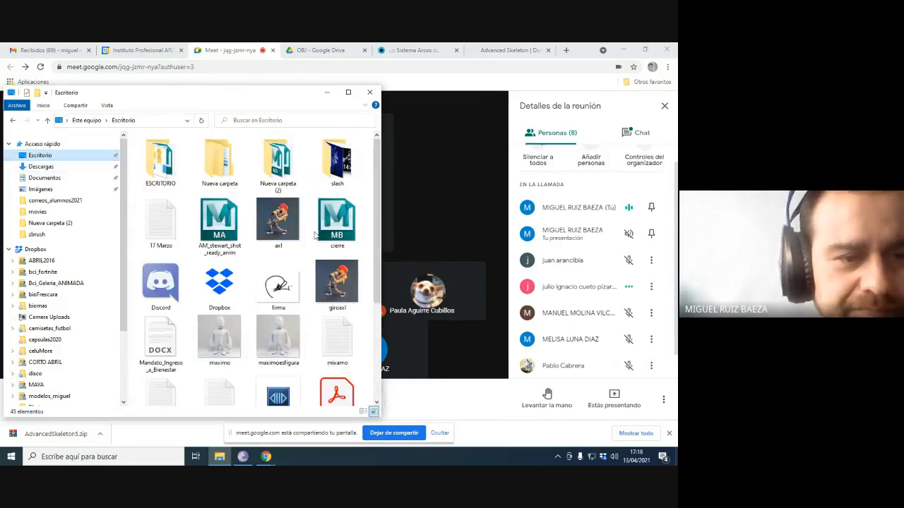
{"action": "scroll", "coordinate": [311, 357], "scroll_direction": "down", "scroll_amount": 3}
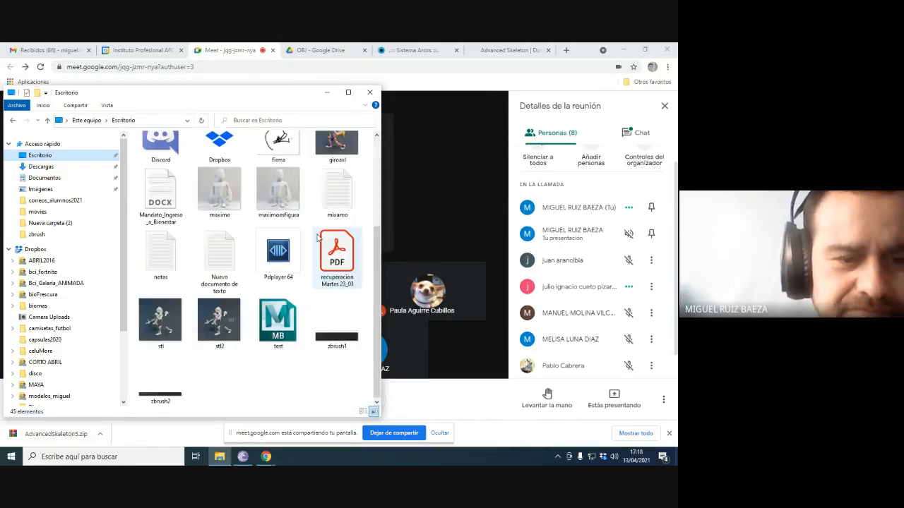
{"action": "right_click", "coordinate": [305, 367]}
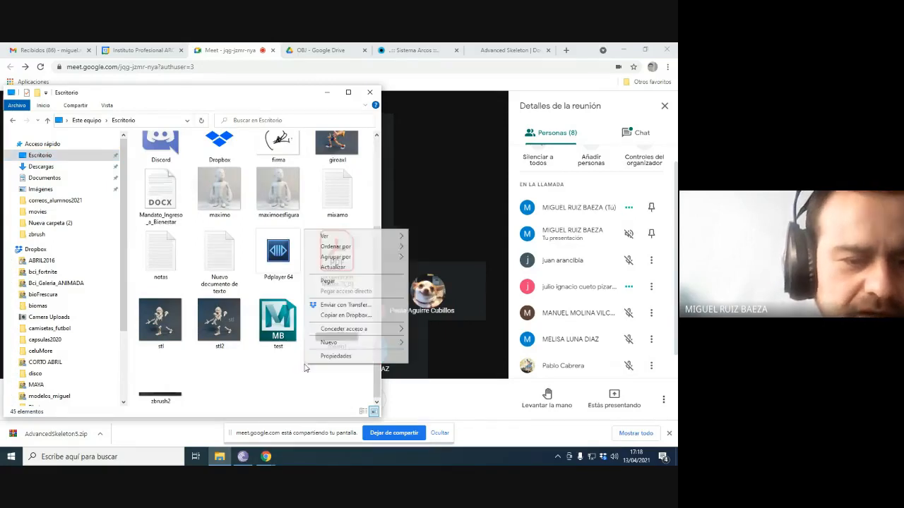
{"action": "left_click", "coordinate": [329, 281]}
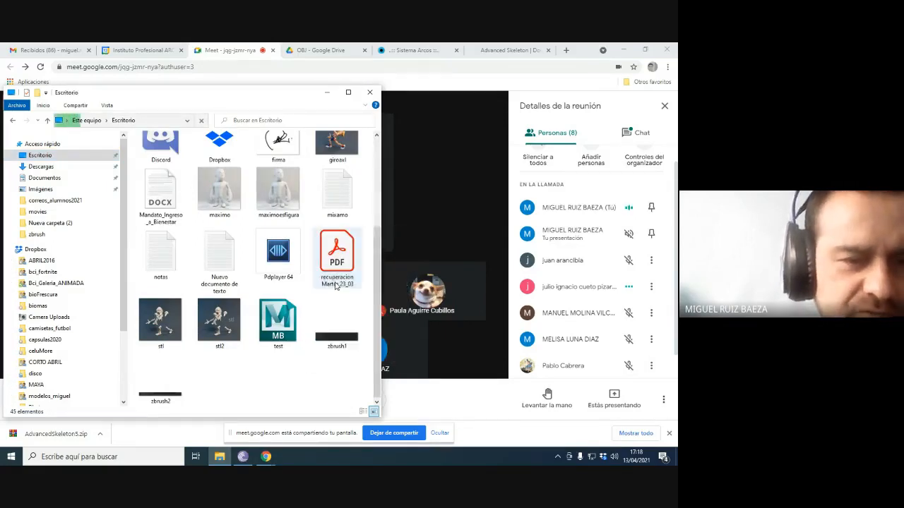
Create a new folder named advancedSkeleton on the desktop.
{"action": "left_click", "coordinate": [287, 369]}
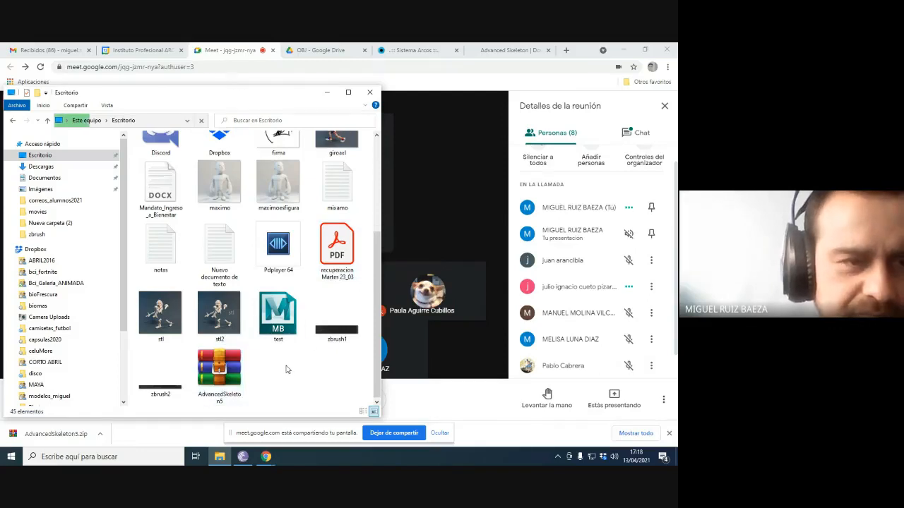
{"action": "right_click", "coordinate": [283, 368]}
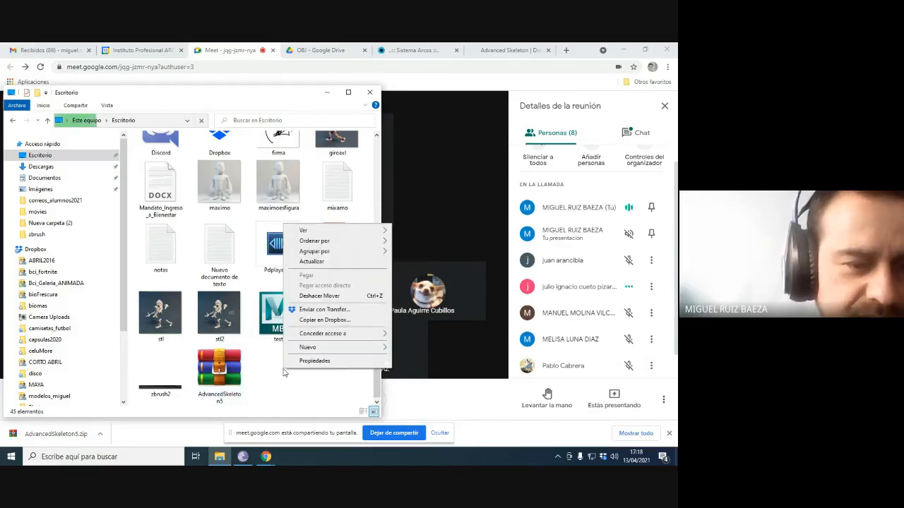
{"action": "mouse_move", "coordinate": [329, 348]}
{"action": "left_click", "coordinate": [413, 347]}
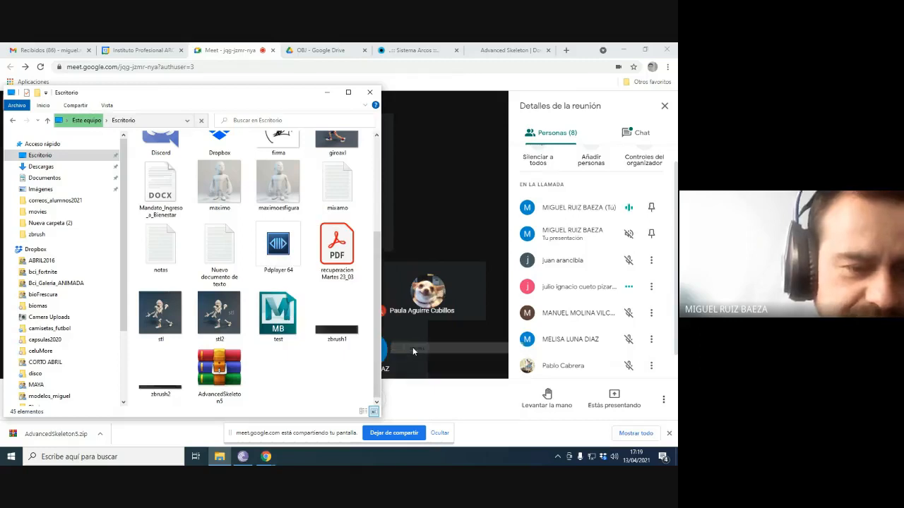
{"action": "type", "text": "ad"}
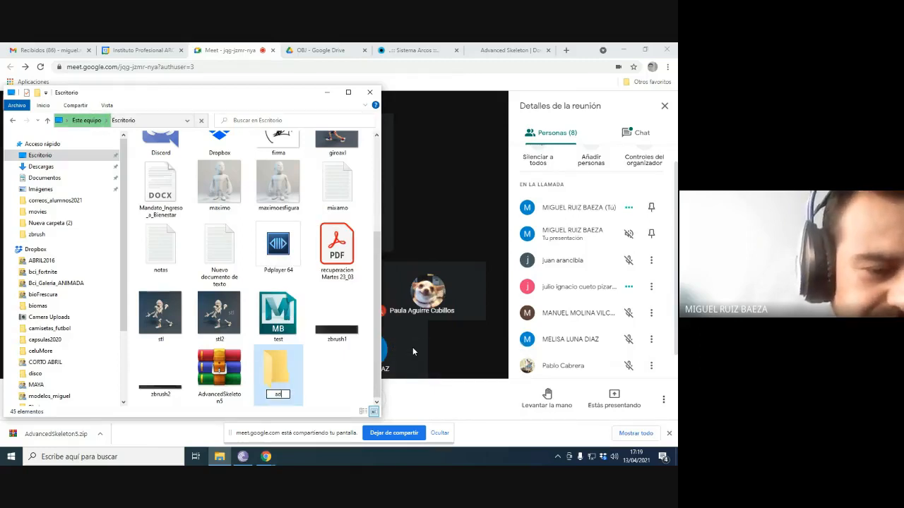
{"action": "type", "text": "vanced"}
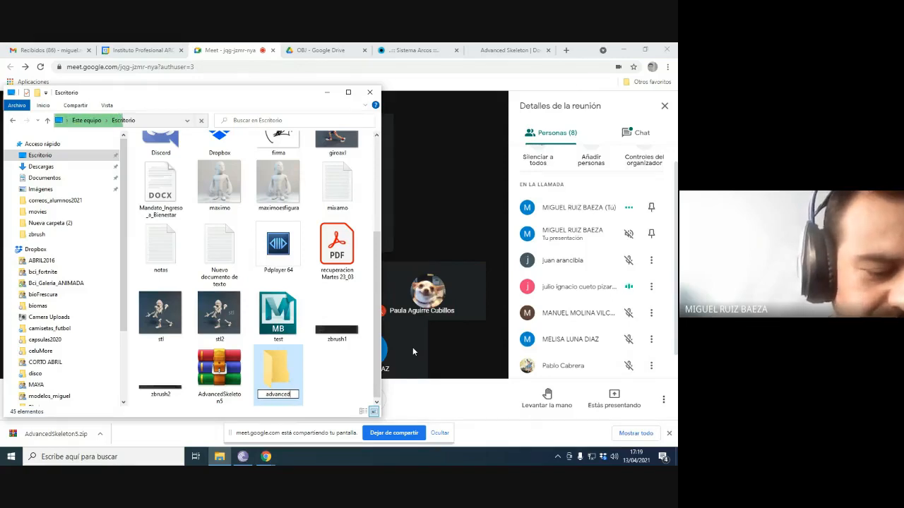
{"action": "type", "text": "Skeleton"}
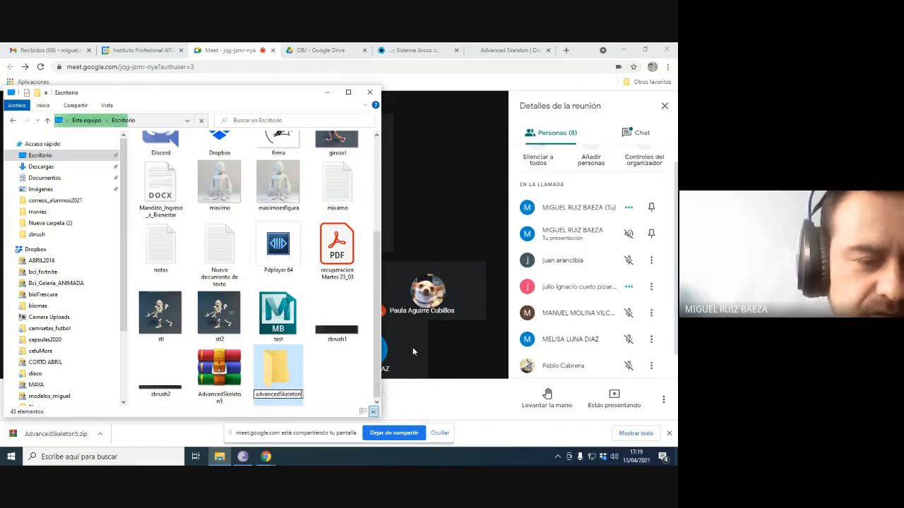
{"action": "key", "text": "Return"}
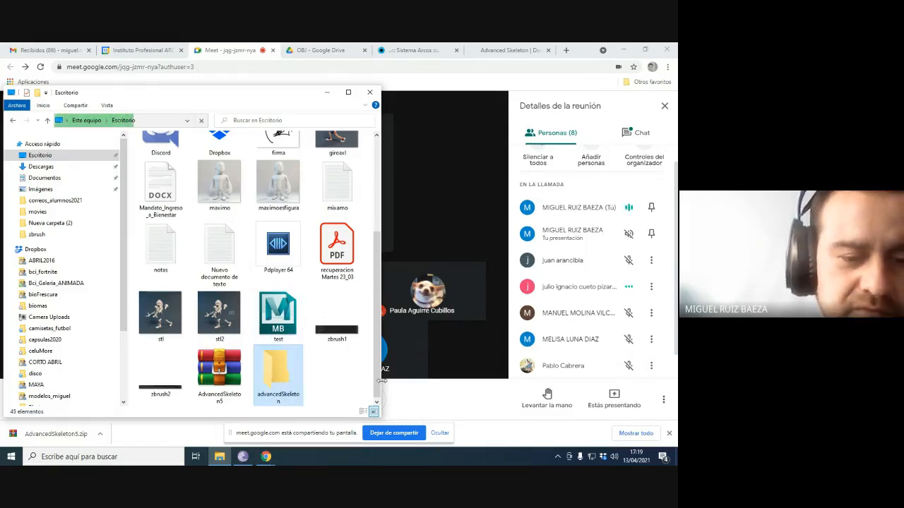
Widen the File Explorer window, move the AdvancedSkeleton5 archive into the advancedSkeleton folder and open that folder.
{"action": "left_click_drag", "start_coordinate": [380, 379], "coordinate": [467, 380]}
{"action": "left_click_drag", "start_coordinate": [217, 368], "coordinate": [247, 378]}
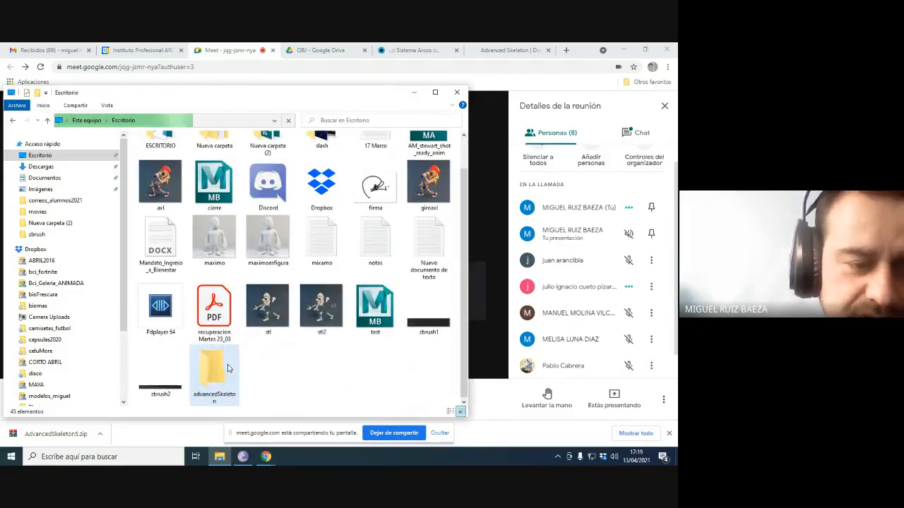
{"action": "double_click", "coordinate": [236, 361]}
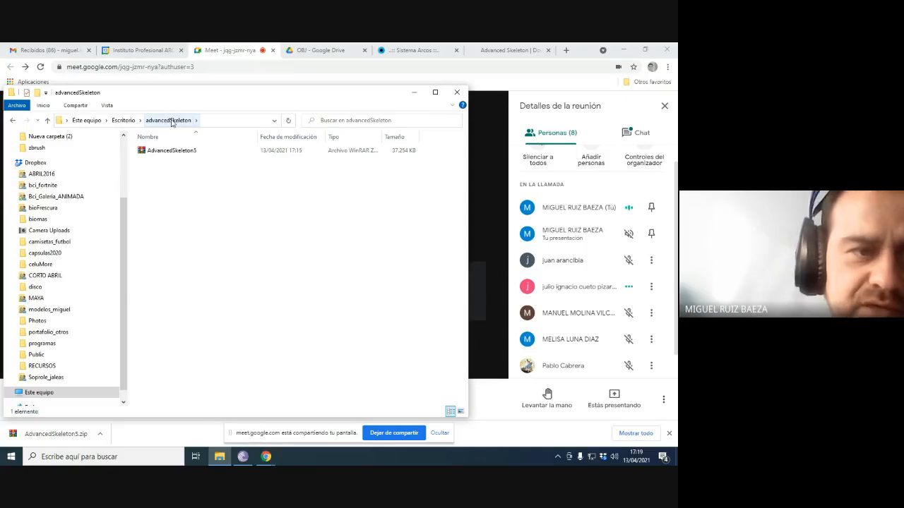
Extract the AdvancedSkeleton5 archive directly into the current advancedSkeleton folder.
{"action": "left_click", "coordinate": [178, 155]}
{"action": "double_click", "coordinate": [177, 151]}
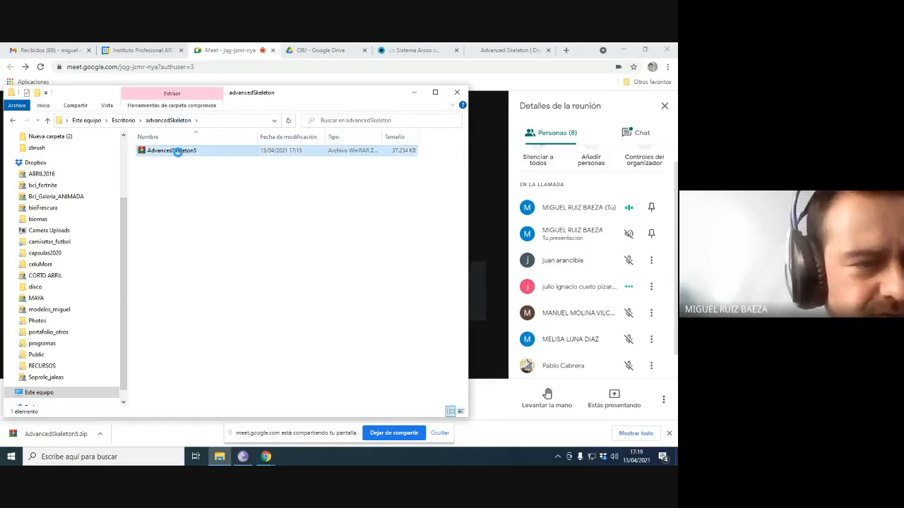
{"action": "right_click", "coordinate": [177, 152]}
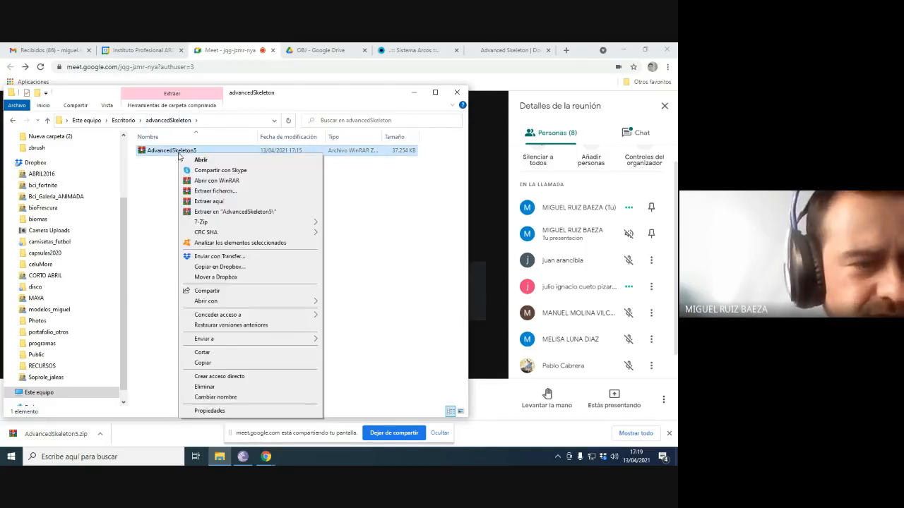
{"action": "left_click", "coordinate": [213, 202]}
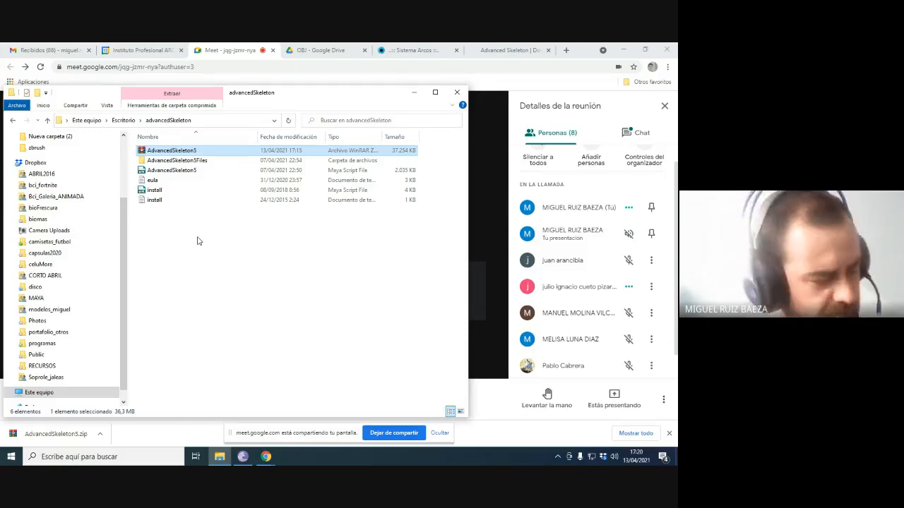
Show the Google Meet call briefly, return to the advancedSkeleton folder and highlight the extracted files.
{"action": "left_click", "coordinate": [414, 93]}
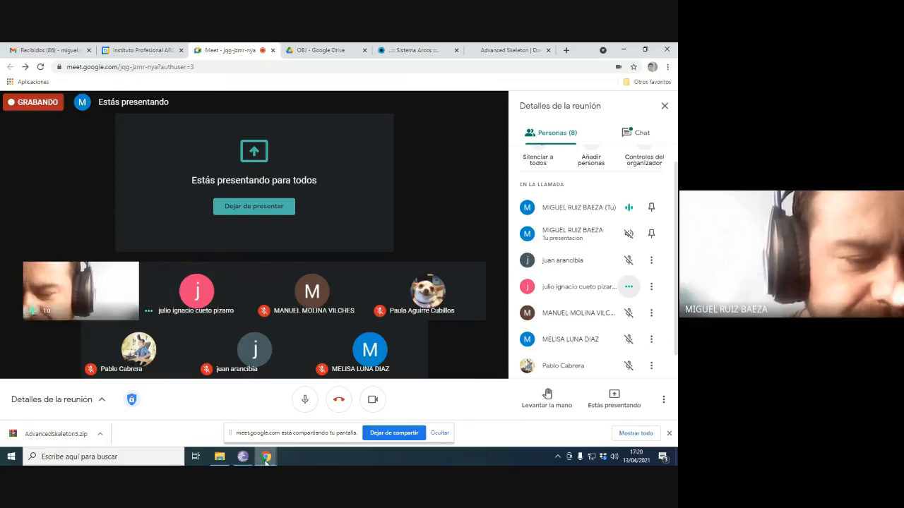
{"action": "left_click", "coordinate": [220, 457]}
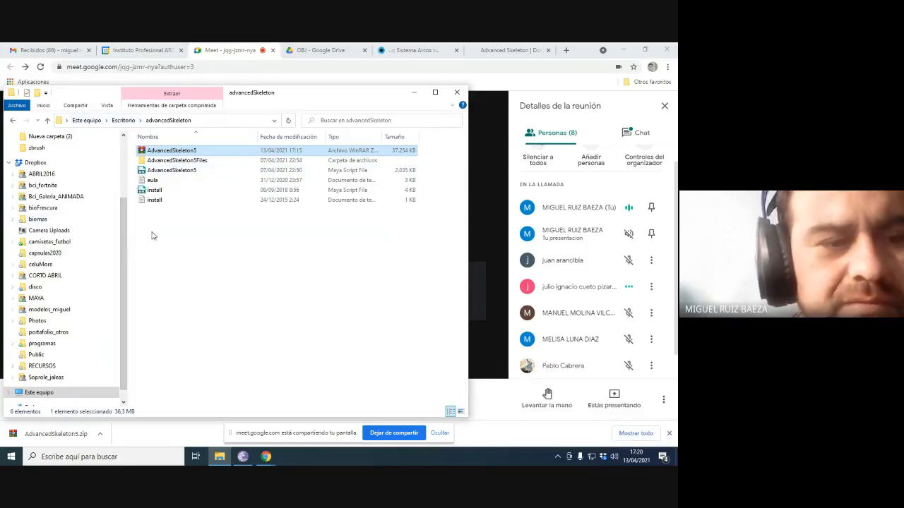
{"action": "left_click_drag", "start_coordinate": [193, 219], "coordinate": [152, 168]}
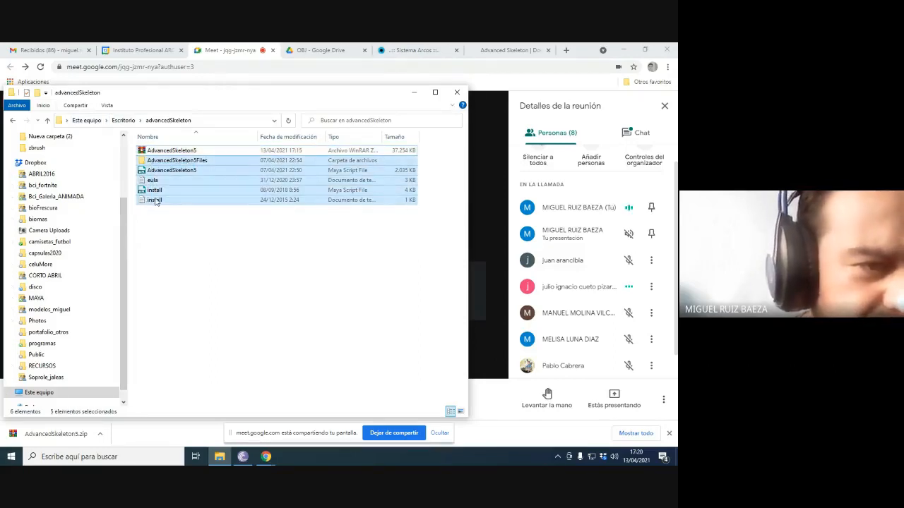
{"action": "left_click", "coordinate": [203, 270]}
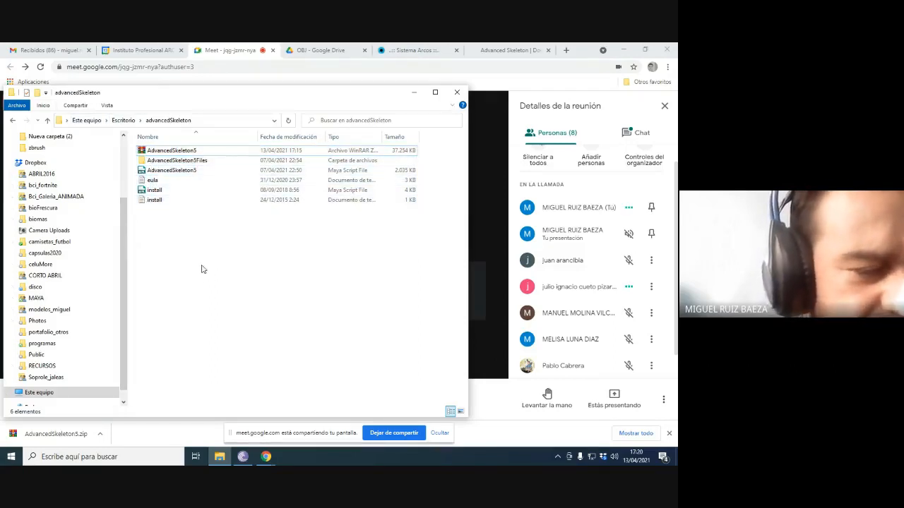
Launch Autodesk Maya 2018 and close its Reference Editor and Outliner windows.
{"action": "left_click", "coordinate": [161, 456]}
{"action": "type", "text": "maya"}
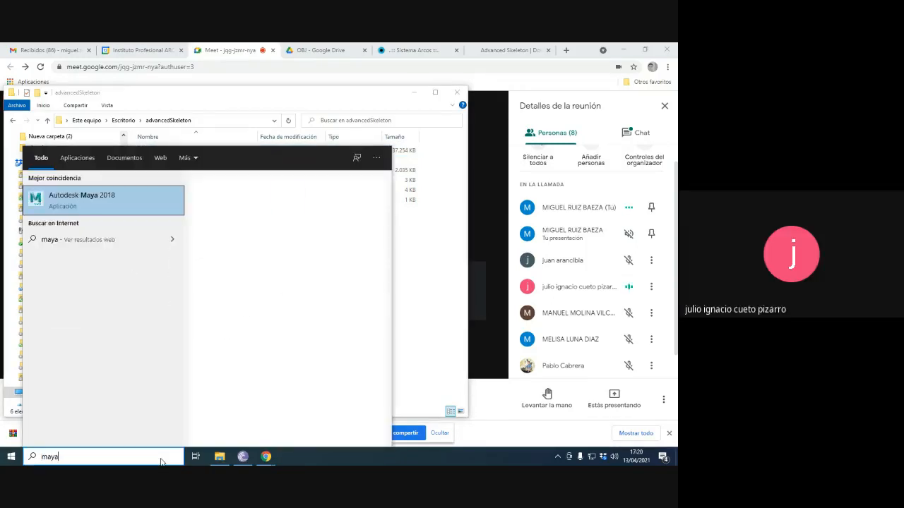
{"action": "key", "text": "Return"}
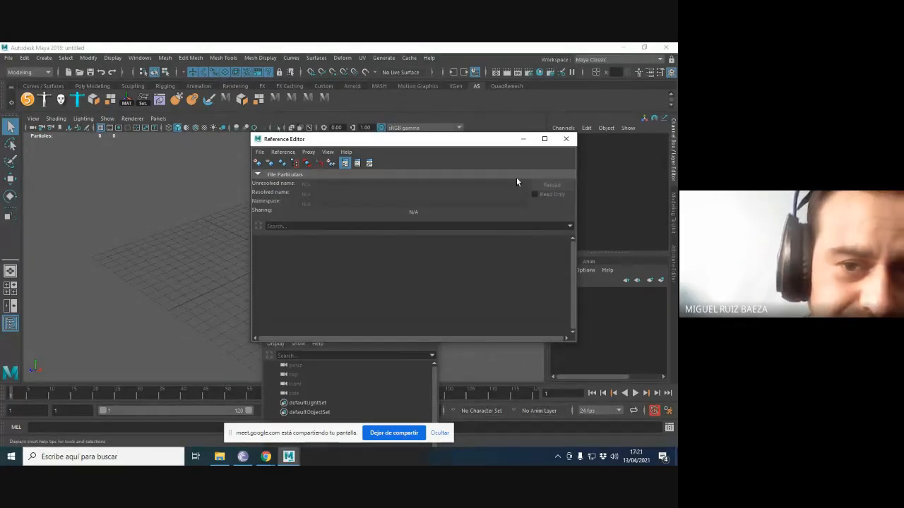
{"action": "left_click", "coordinate": [565, 138]}
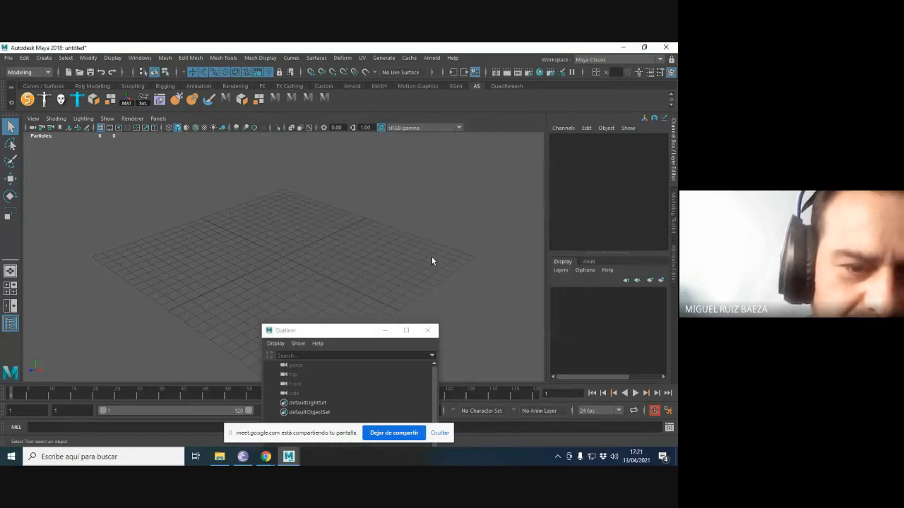
{"action": "left_click_drag", "start_coordinate": [373, 329], "coordinate": [387, 206]}
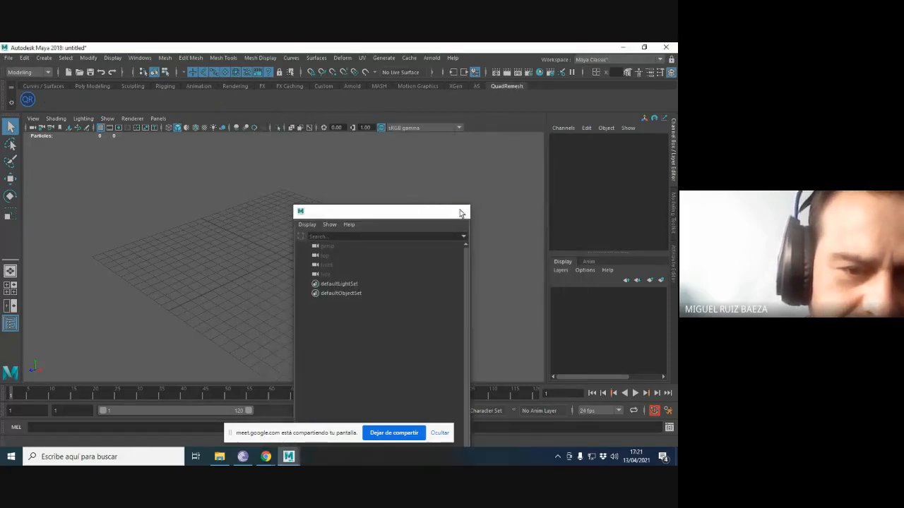
{"action": "left_click", "coordinate": [460, 212]}
View the advancedSkeleton folder and the Google Meet call, ending back in the Maya 2018 window.
{"action": "key", "text": "alt+Tab"}
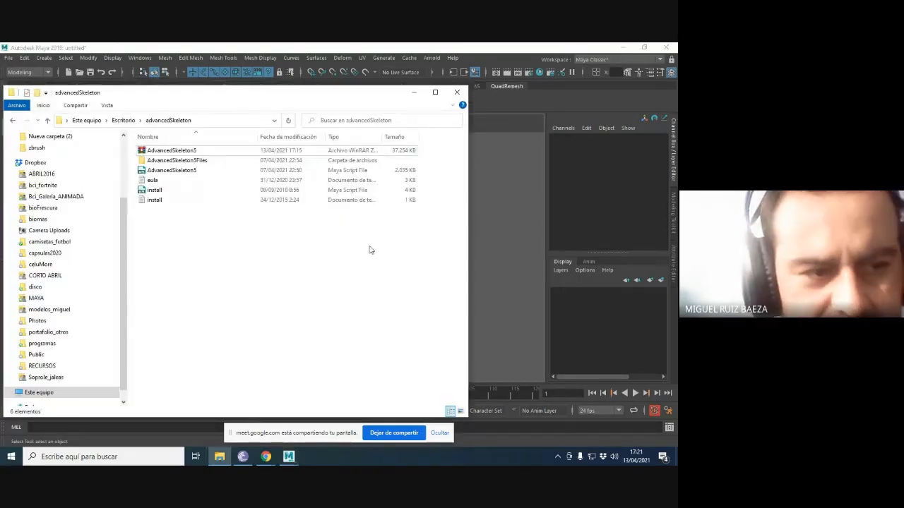
{"action": "key", "text": "alt+Tab"}
{"action": "key", "text": "alt+Tab"}
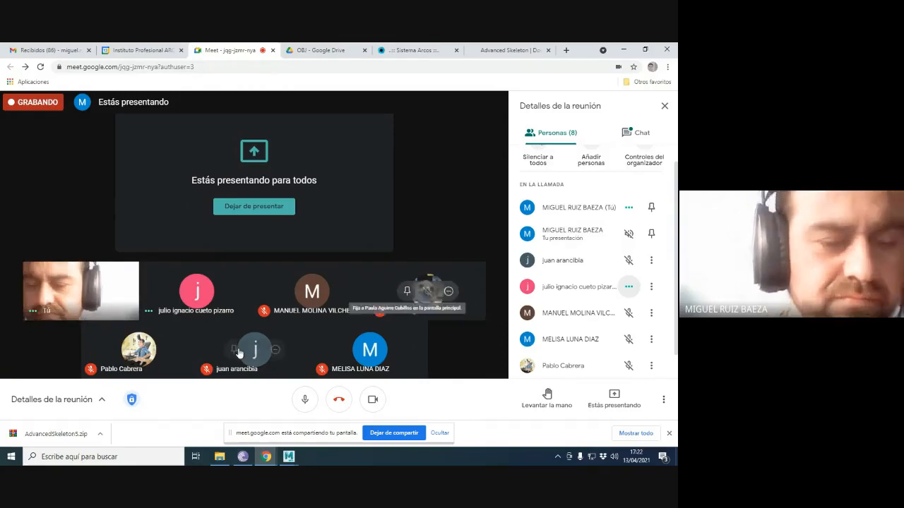
{"action": "mouse_move", "coordinate": [291, 455]}
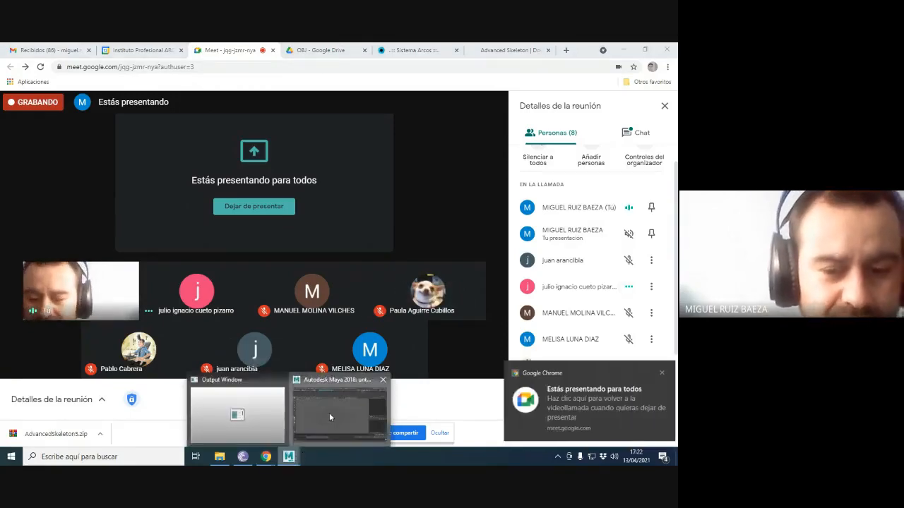
{"action": "left_click", "coordinate": [329, 413]}
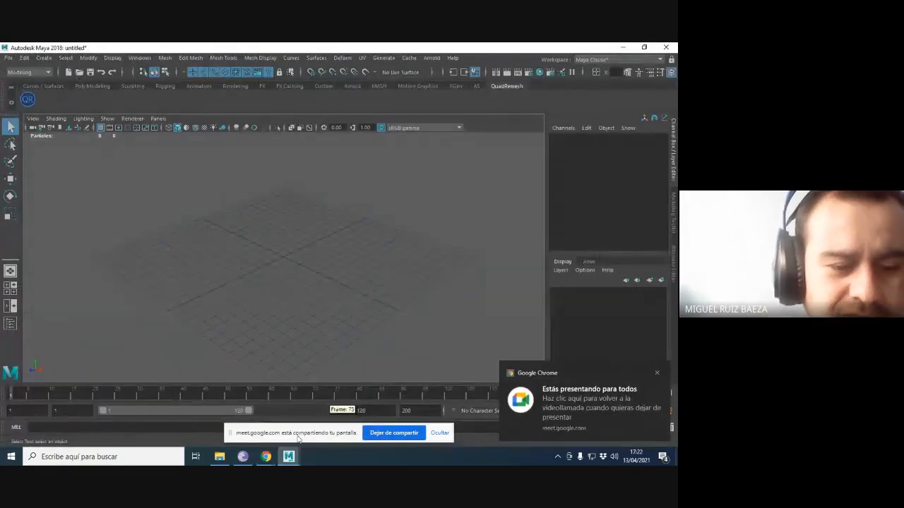
Switch to File Explorer, place the advancedSkeleton folder window beside Maya's viewport and select the install Maya script.
{"action": "left_click", "coordinate": [220, 457]}
{"action": "left_click_drag", "start_coordinate": [293, 99], "coordinate": [544, 121]}
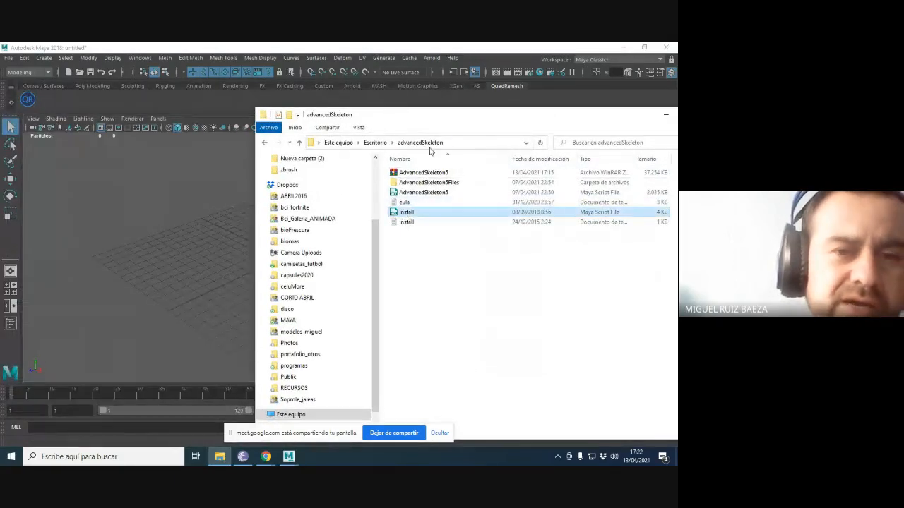
{"action": "left_click_drag", "start_coordinate": [440, 120], "coordinate": [427, 117]}
{"action": "left_click", "coordinate": [394, 209]}
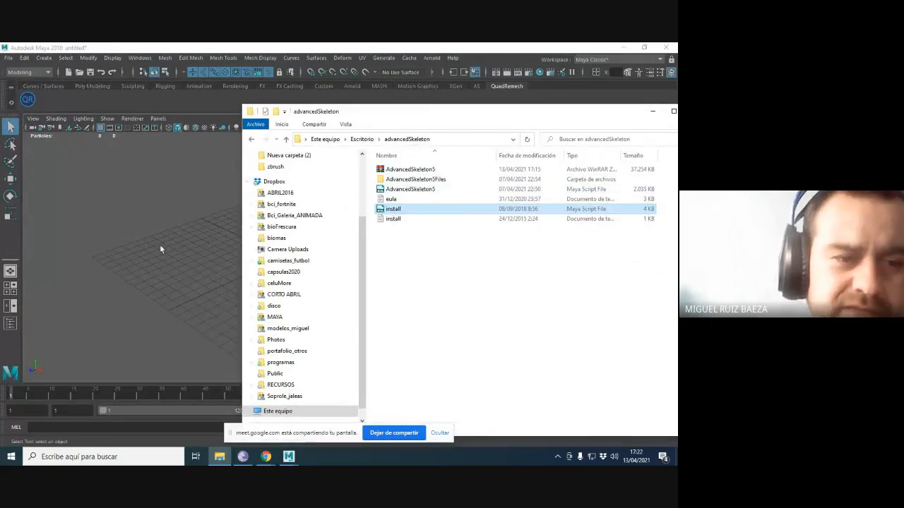
Return to Maya and look through the shelves from Curves / Surfaces to QuadRemesh, examining which tools each one holds.
{"action": "left_click", "coordinate": [181, 218]}
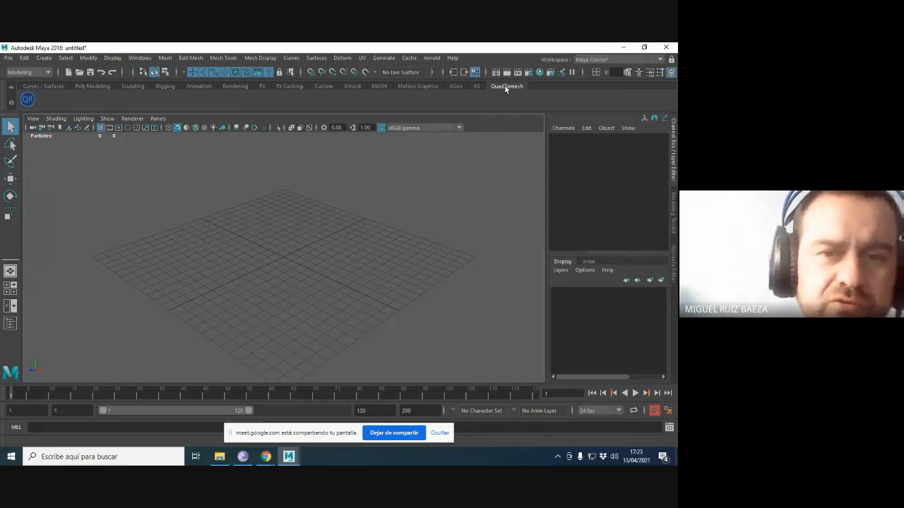
{"action": "left_click", "coordinate": [51, 86]}
{"action": "left_click", "coordinate": [132, 87]}
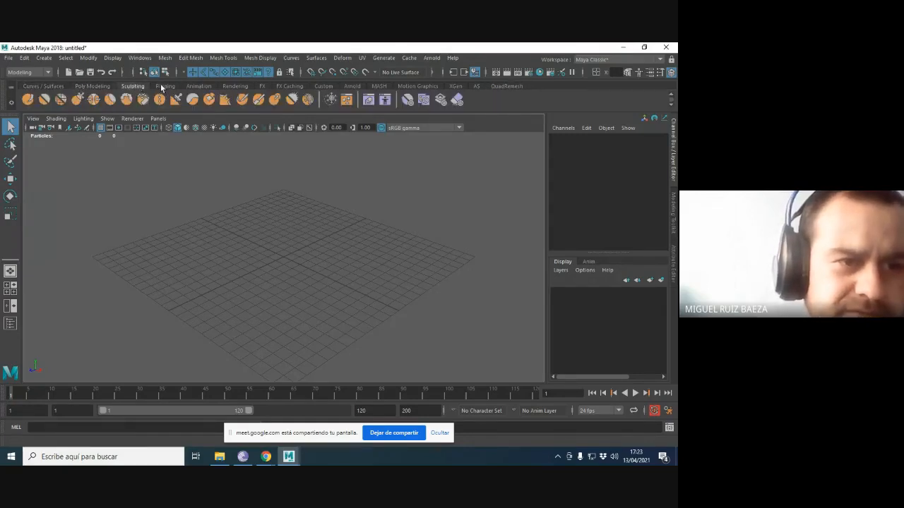
{"action": "left_click", "coordinate": [162, 86]}
{"action": "left_click", "coordinate": [198, 86]}
{"action": "left_click", "coordinate": [235, 86]}
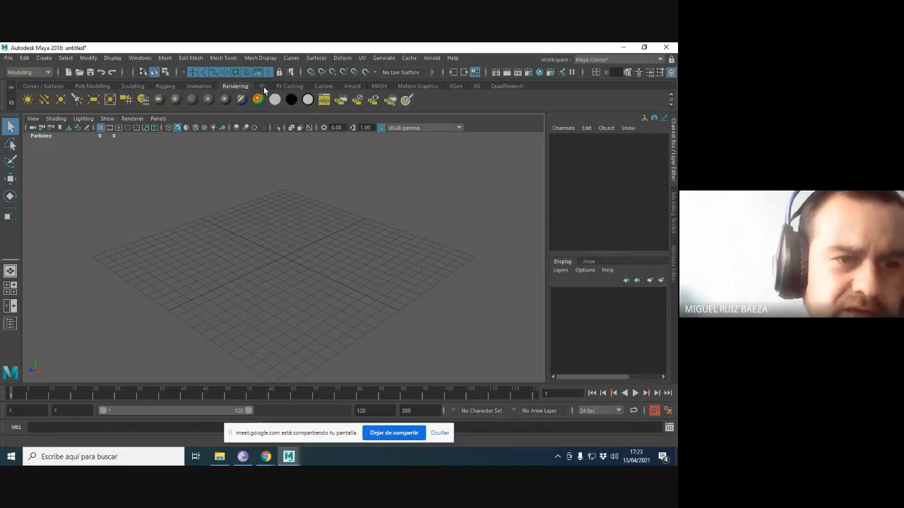
{"action": "left_click", "coordinate": [263, 86]}
{"action": "left_click", "coordinate": [289, 87]}
{"action": "left_click", "coordinate": [323, 86]}
{"action": "left_click", "coordinate": [350, 85]}
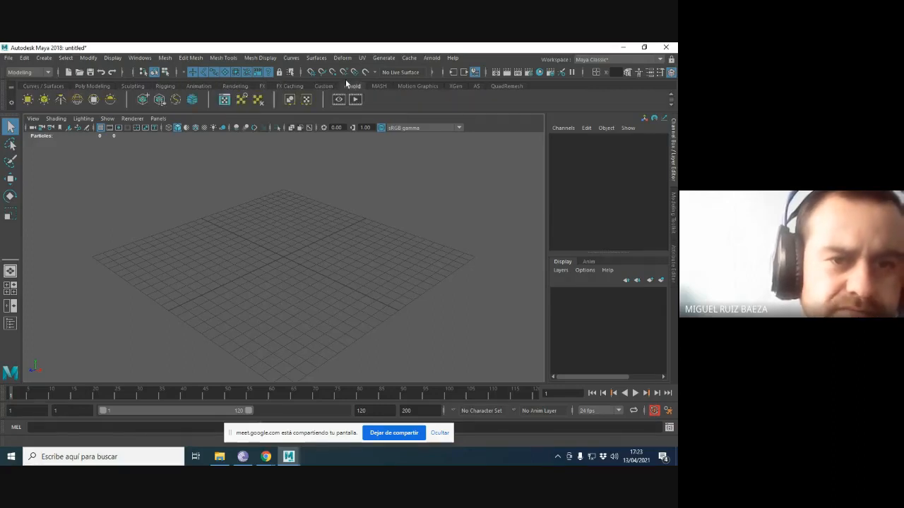
{"action": "left_click", "coordinate": [378, 86]}
{"action": "left_click", "coordinate": [417, 85]}
{"action": "left_click", "coordinate": [455, 86]}
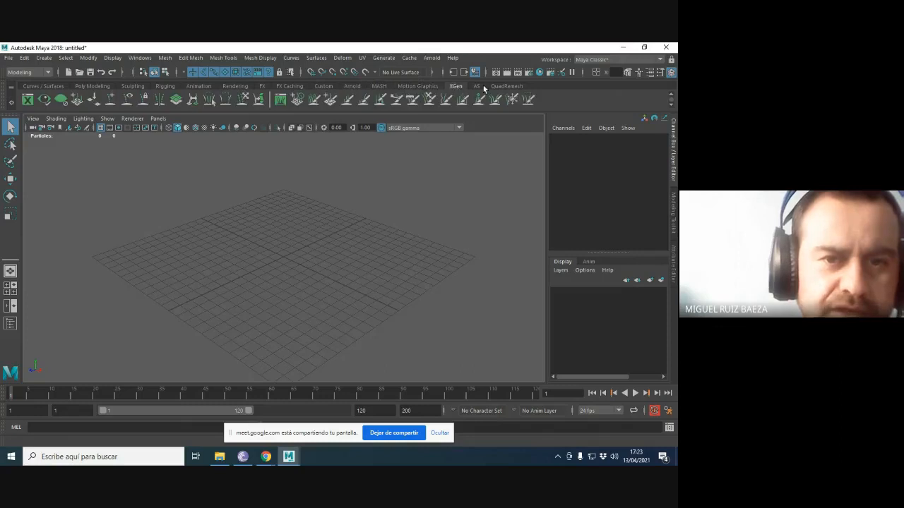
{"action": "left_click", "coordinate": [507, 86]}
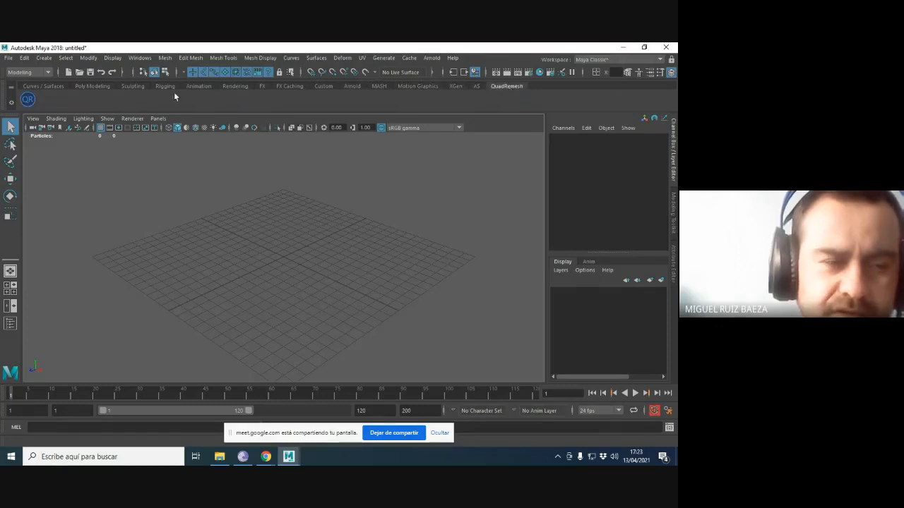
{"action": "left_click", "coordinate": [380, 86]}
{"action": "left_click", "coordinate": [352, 86]}
{"action": "left_click", "coordinate": [323, 86]}
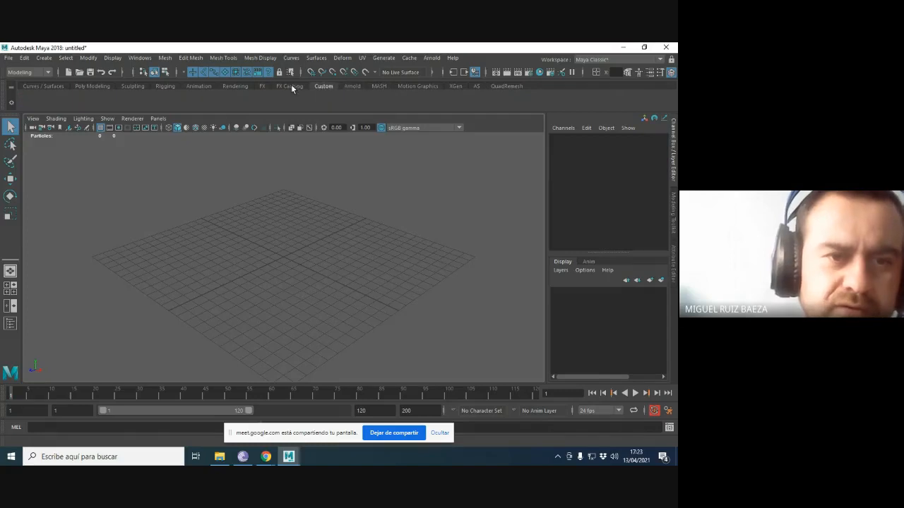
{"action": "left_click", "coordinate": [290, 86]}
{"action": "left_click", "coordinate": [507, 86]}
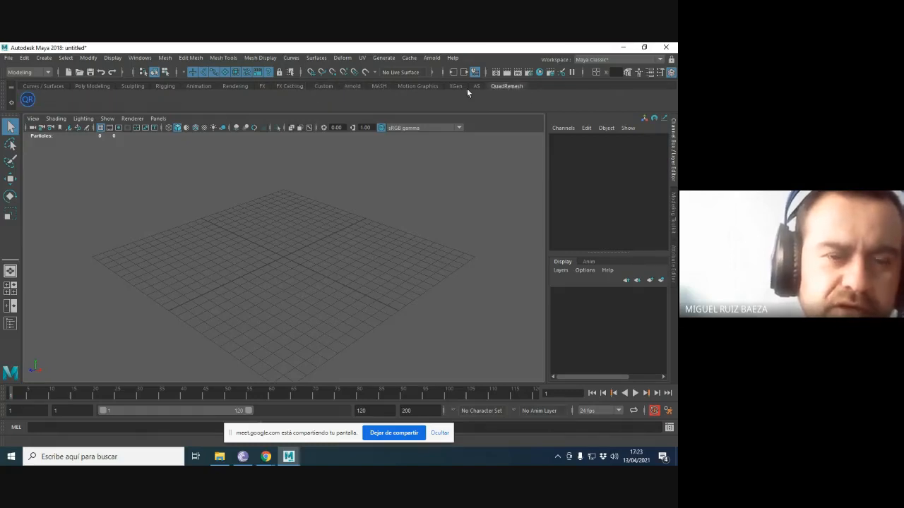
Create a new shelf named arcos.
{"action": "left_click", "coordinate": [11, 105]}
{"action": "left_click", "coordinate": [11, 104]}
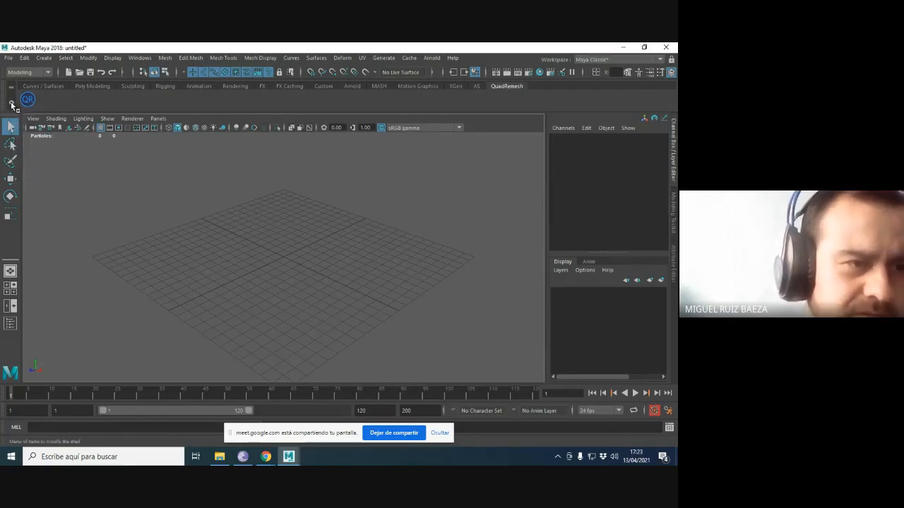
{"action": "left_click", "coordinate": [10, 104]}
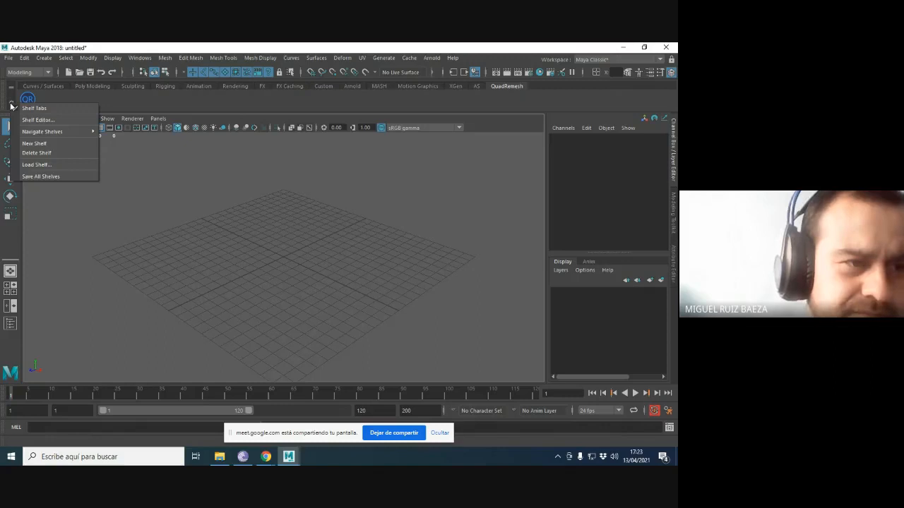
{"action": "left_click", "coordinate": [57, 144]}
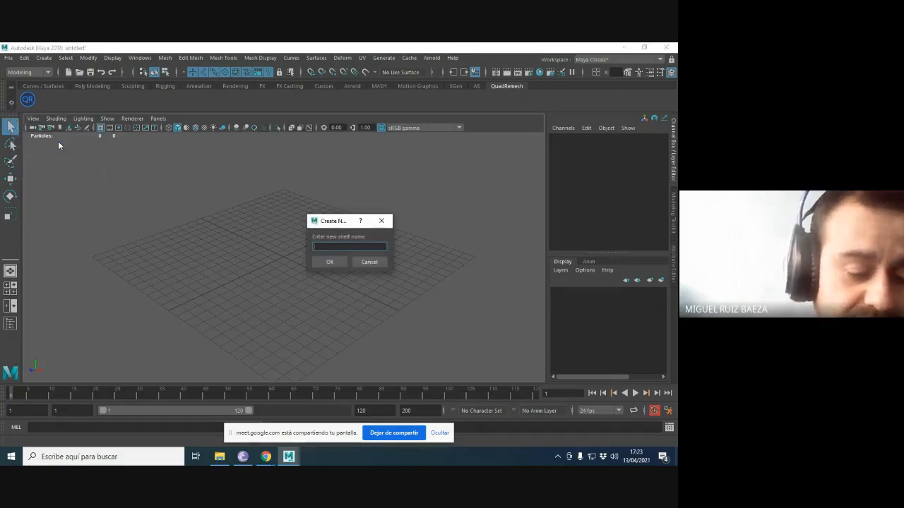
{"action": "type", "text": "mi"}
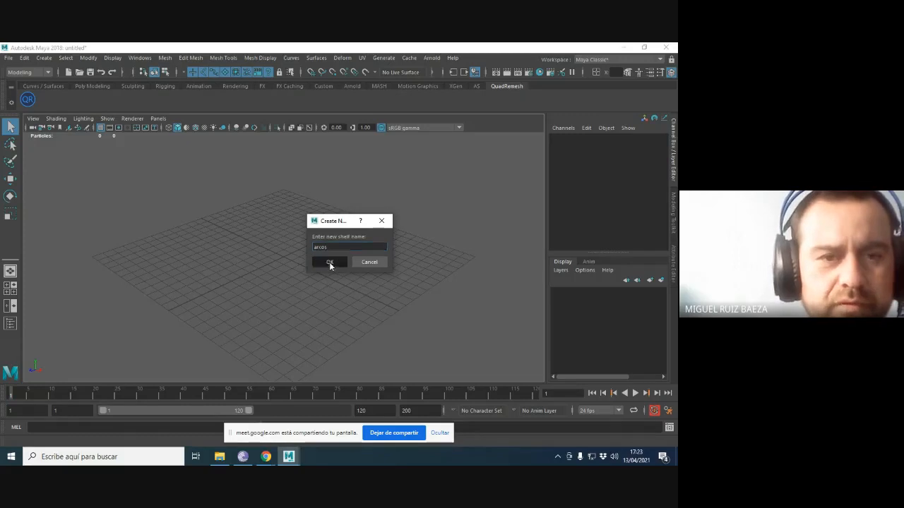
{"action": "left_click", "coordinate": [329, 262]}
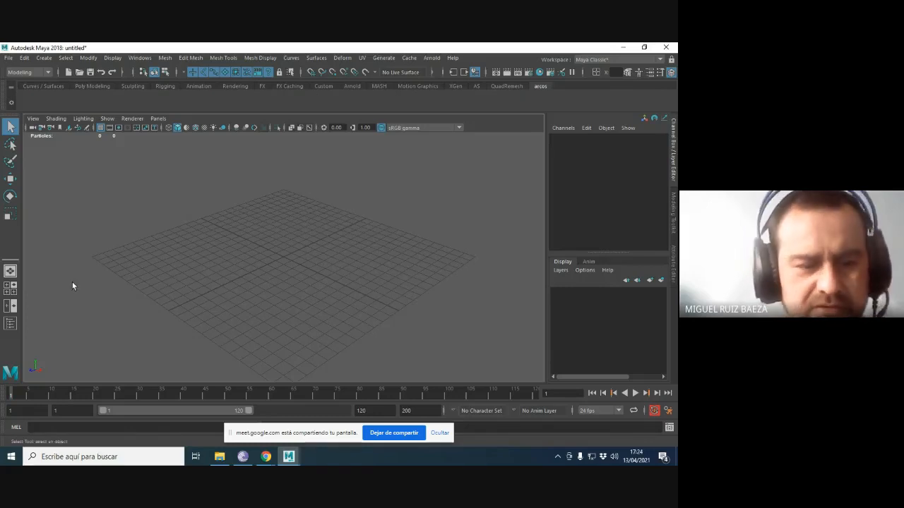
Switch to the advancedSkeleton folder window, then resize and reposition it so both its files and Maya's viewport are accessible.
{"action": "left_click", "coordinate": [220, 457]}
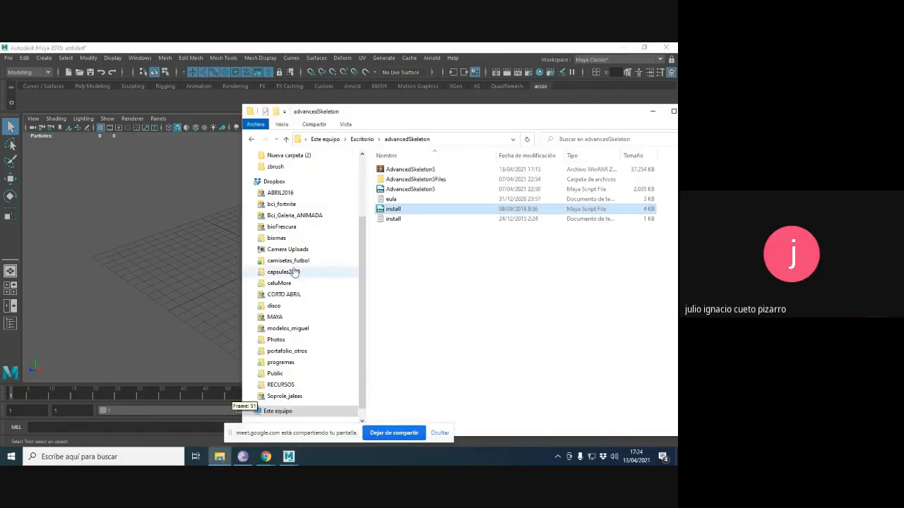
{"action": "left_click_drag", "start_coordinate": [385, 117], "coordinate": [335, 116]}
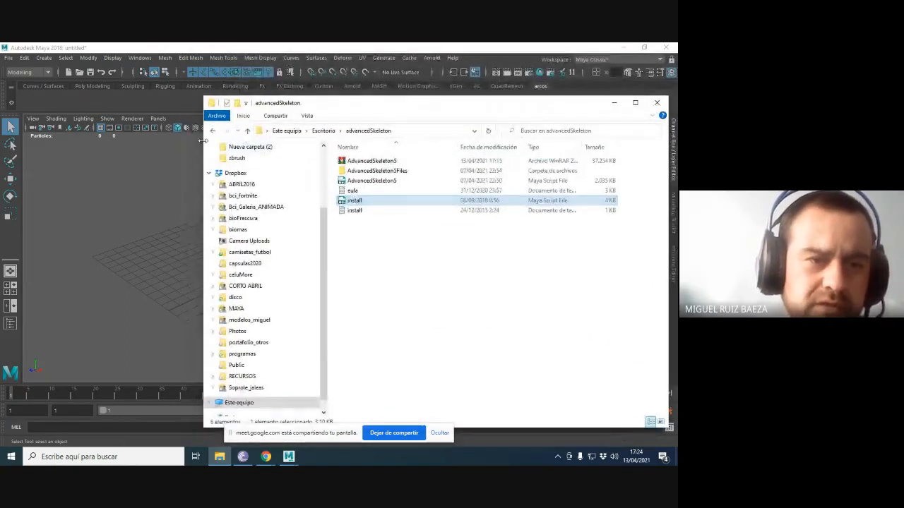
{"action": "mouse_move", "coordinate": [227, 138]}
{"action": "left_mouse_down"}
{"action": "mouse_move", "coordinate": [250, 138]}
{"action": "mouse_move", "coordinate": [238, 138]}
{"action": "left_mouse_up"}
{"action": "mouse_move", "coordinate": [404, 111]}
{"action": "left_mouse_down"}
{"action": "mouse_move", "coordinate": [381, 108]}
{"action": "mouse_move", "coordinate": [412, 99]}
{"action": "left_mouse_up"}
{"action": "left_click_drag", "start_coordinate": [249, 158], "coordinate": [280, 158]}
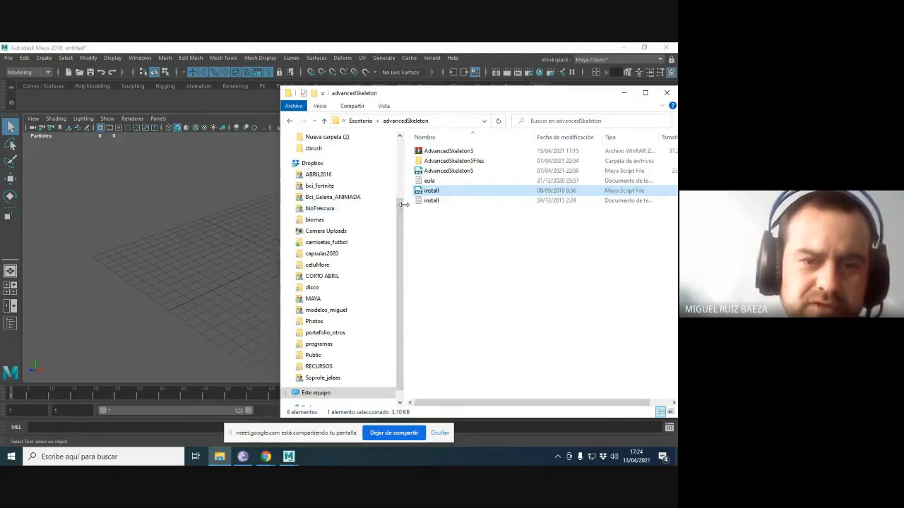
{"action": "left_click_drag", "start_coordinate": [404, 204], "coordinate": [389, 205]}
{"action": "mouse_move", "coordinate": [419, 100]}
{"action": "left_mouse_down"}
{"action": "mouse_move", "coordinate": [418, 113]}
{"action": "mouse_move", "coordinate": [383, 121]}
{"action": "mouse_move", "coordinate": [417, 101]}
{"action": "left_mouse_up"}
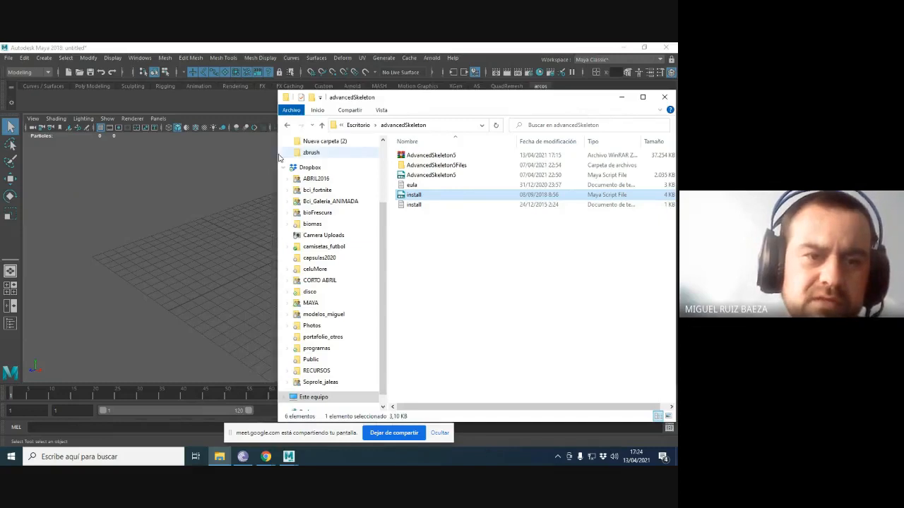
{"action": "left_click_drag", "start_coordinate": [271, 158], "coordinate": [280, 159]}
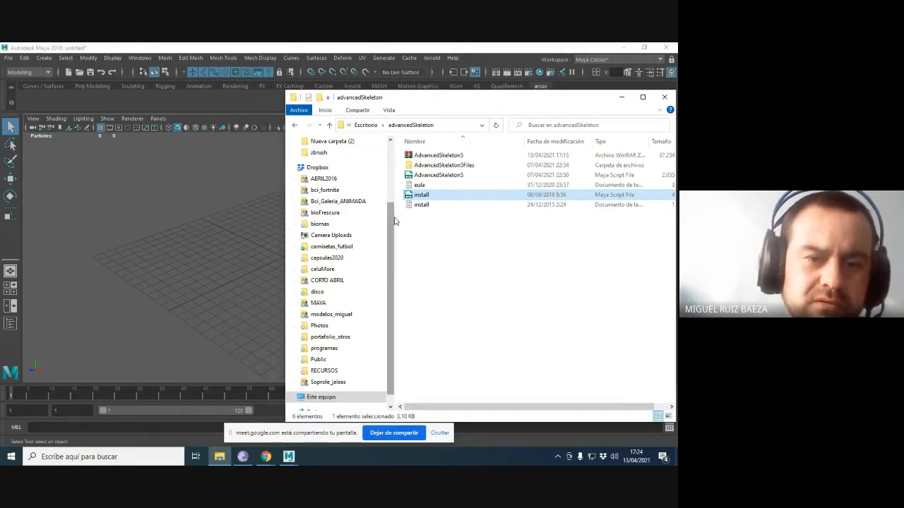
{"action": "mouse_move", "coordinate": [394, 213]}
{"action": "left_mouse_down"}
{"action": "mouse_move", "coordinate": [383, 213]}
{"action": "mouse_move", "coordinate": [407, 212]}
{"action": "mouse_move", "coordinate": [394, 214]}
{"action": "left_mouse_up"}
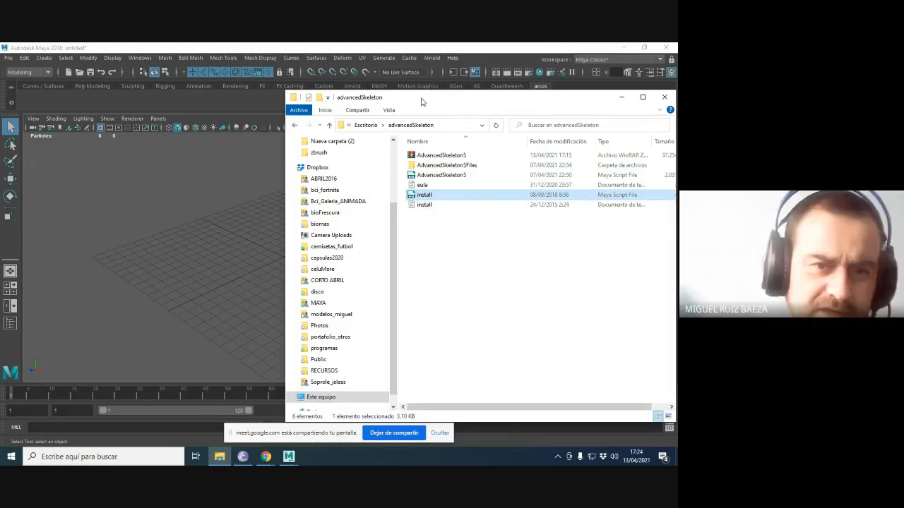
{"action": "left_click_drag", "start_coordinate": [421, 100], "coordinate": [429, 103]}
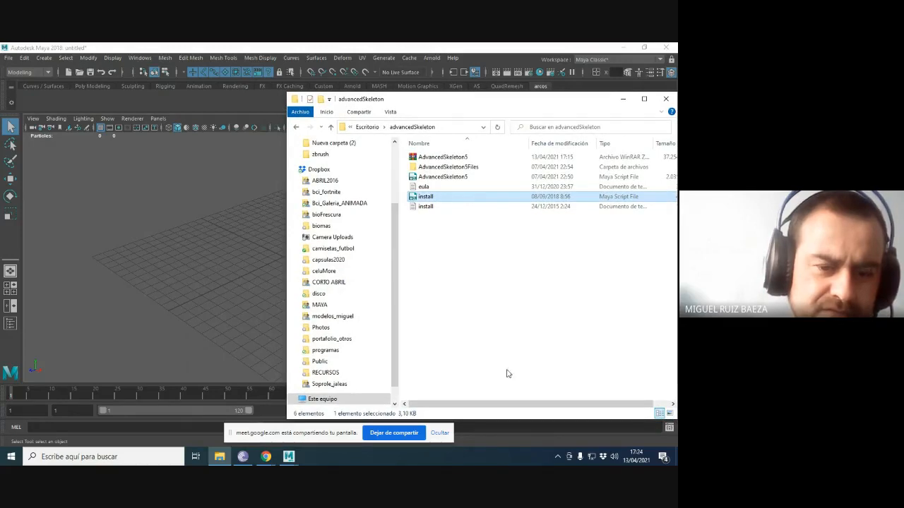
{"action": "mouse_move", "coordinate": [493, 418]}
{"action": "left_mouse_down"}
{"action": "mouse_move", "coordinate": [492, 376]}
{"action": "mouse_move", "coordinate": [487, 414]}
{"action": "left_mouse_up"}
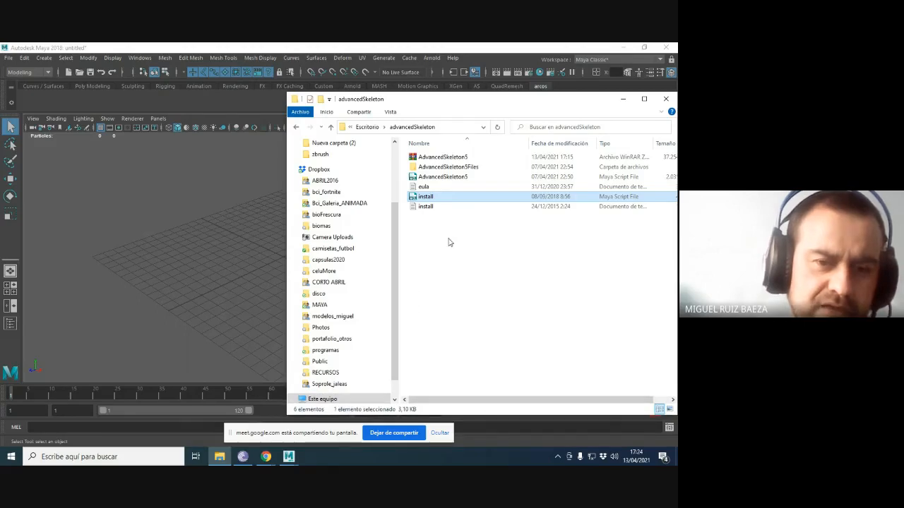
{"action": "mouse_move", "coordinate": [394, 234]}
{"action": "left_mouse_down"}
{"action": "mouse_move", "coordinate": [395, 199]}
{"action": "mouse_move", "coordinate": [397, 236]}
{"action": "left_mouse_up"}
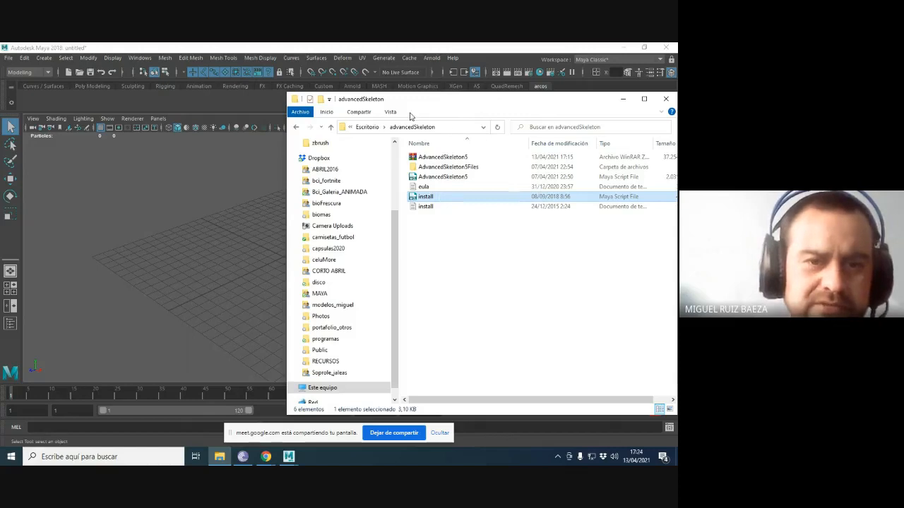
Uncover more of Maya's viewport and drop the install Maya script into it to add Advanced Skeleton to the arcos shelf.
{"action": "left_click_drag", "start_coordinate": [426, 105], "coordinate": [453, 103]}
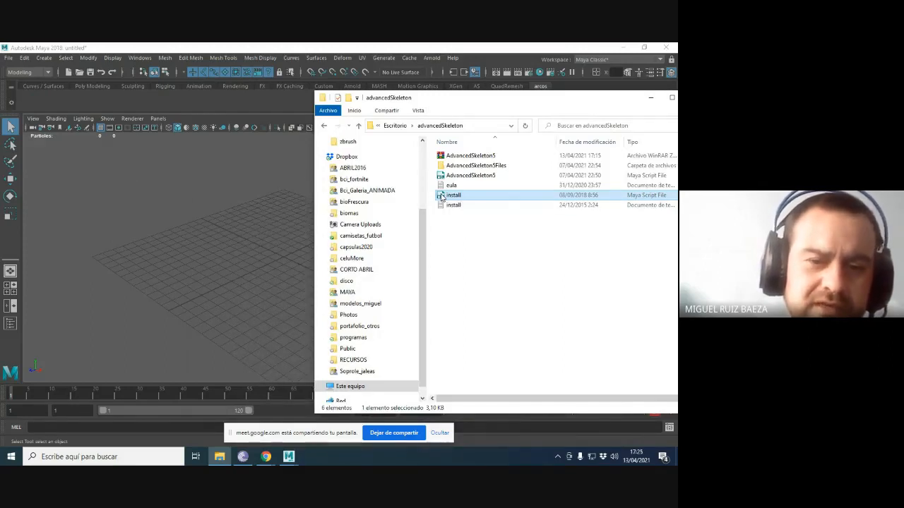
{"action": "left_click_drag", "start_coordinate": [441, 197], "coordinate": [179, 234]}
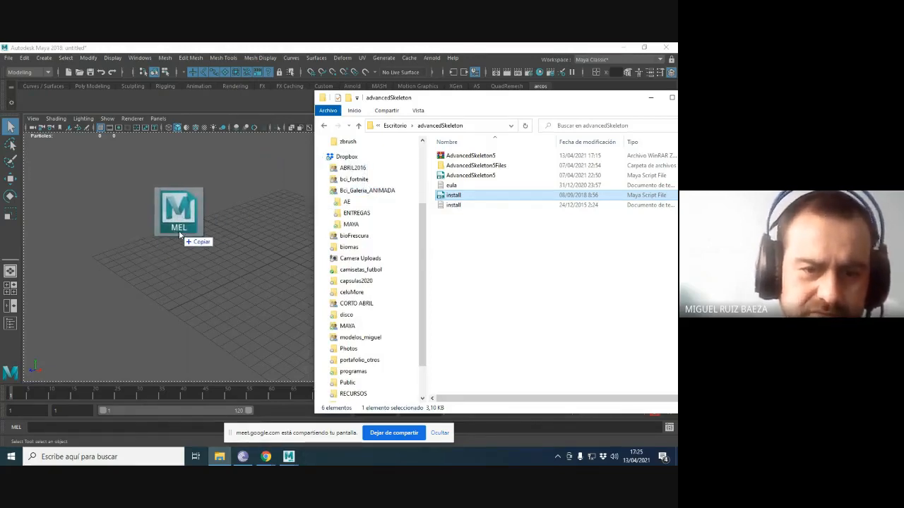
{"action": "left_click_drag", "start_coordinate": [180, 235], "coordinate": [179, 235]}
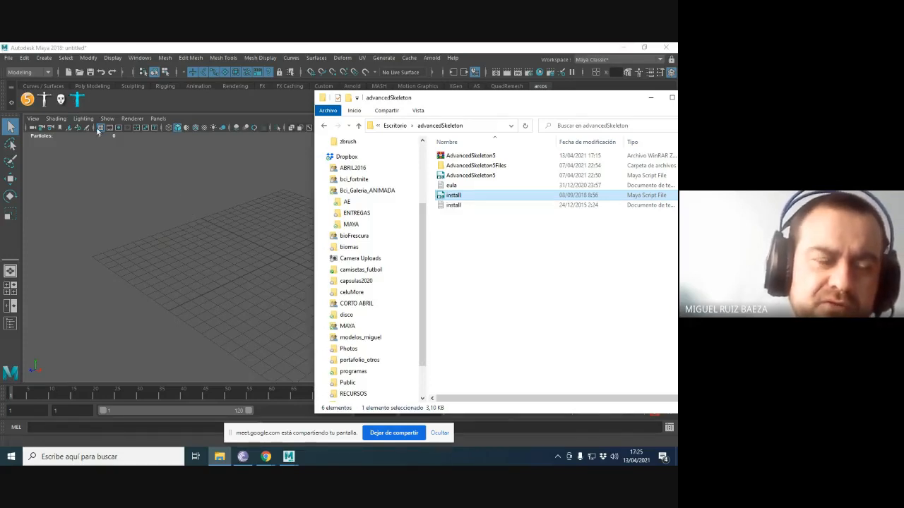
Check the Google Meet call for the participants' responses and return to the Maya 2018 window.
{"action": "key", "text": "alt+Tab"}
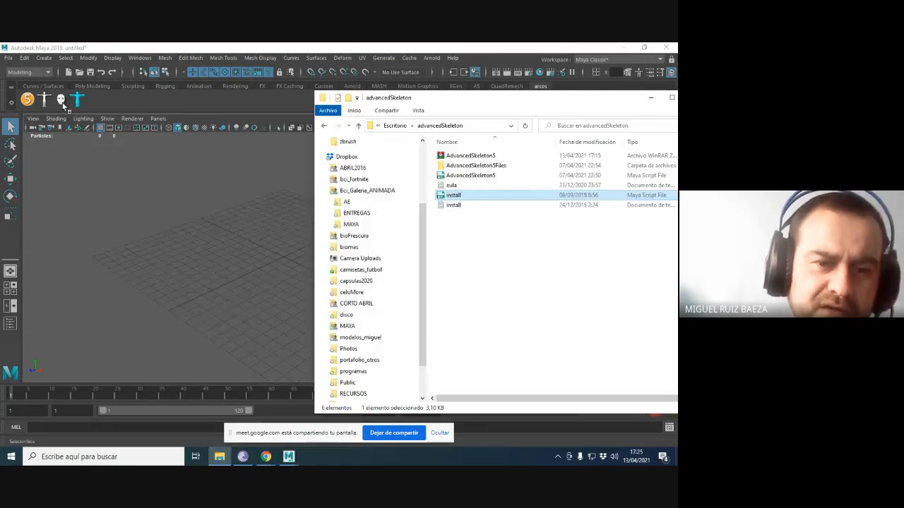
{"action": "key", "text": "alt+Tab"}
{"action": "key", "text": "Tab"}
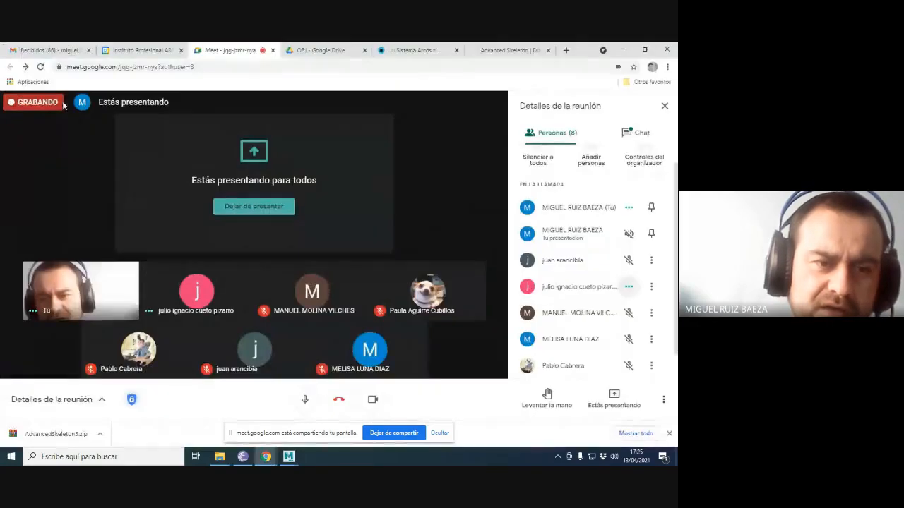
{"action": "key", "text": "alt+Tab"}
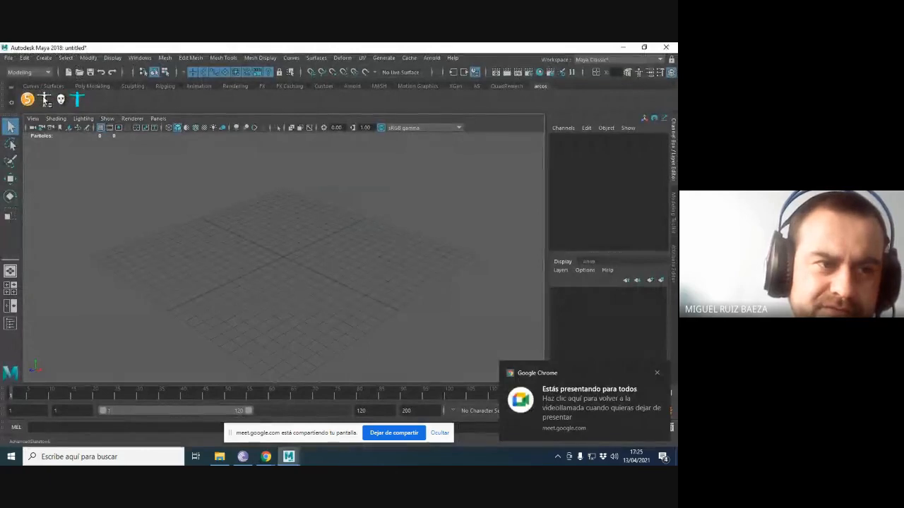
{"action": "key", "text": "alt+Tab"}
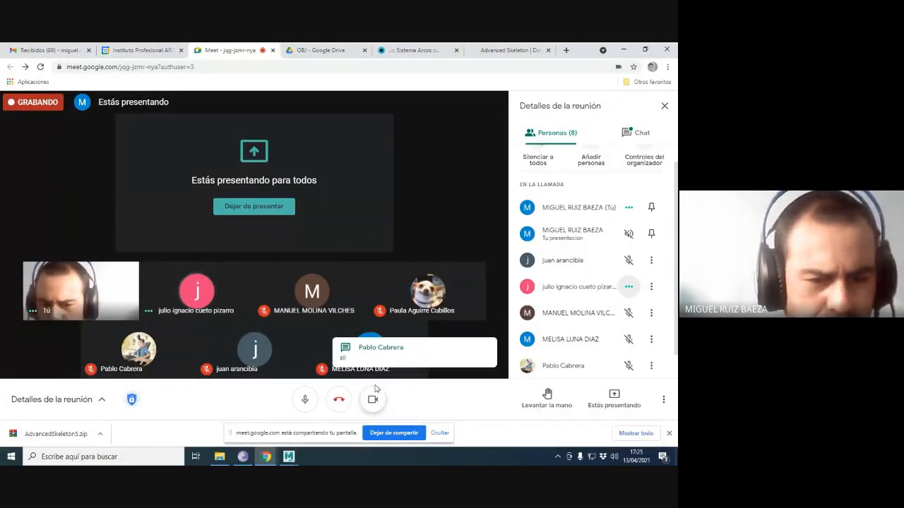
{"action": "left_click", "coordinate": [288, 456]}
{"action": "left_click", "coordinate": [328, 405]}
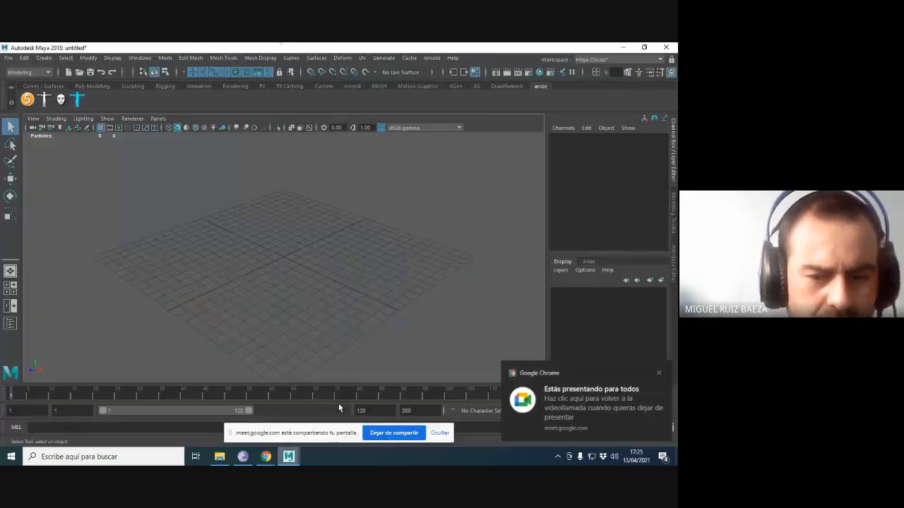
Set the Maya project to the camisetas_futbol folder in Dropbox, checking its subfolders first.
{"action": "left_click", "coordinate": [8, 58]}
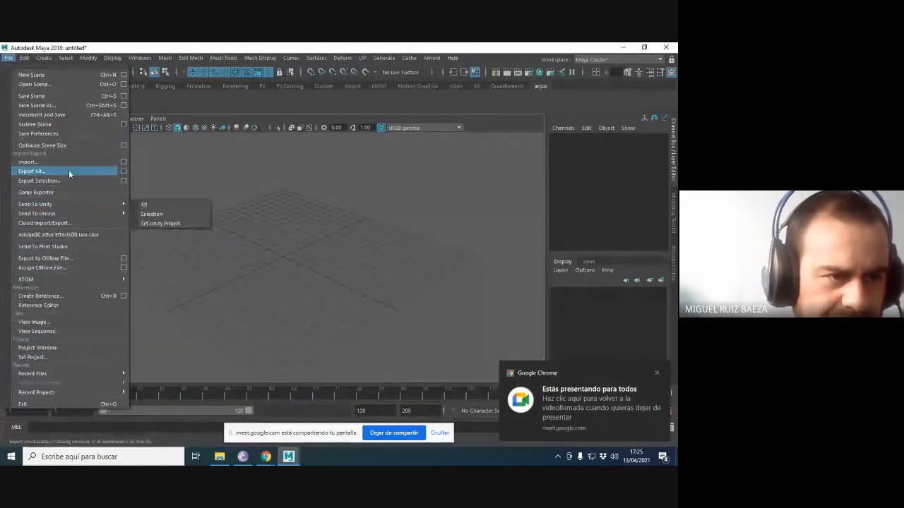
{"action": "left_click", "coordinate": [39, 356]}
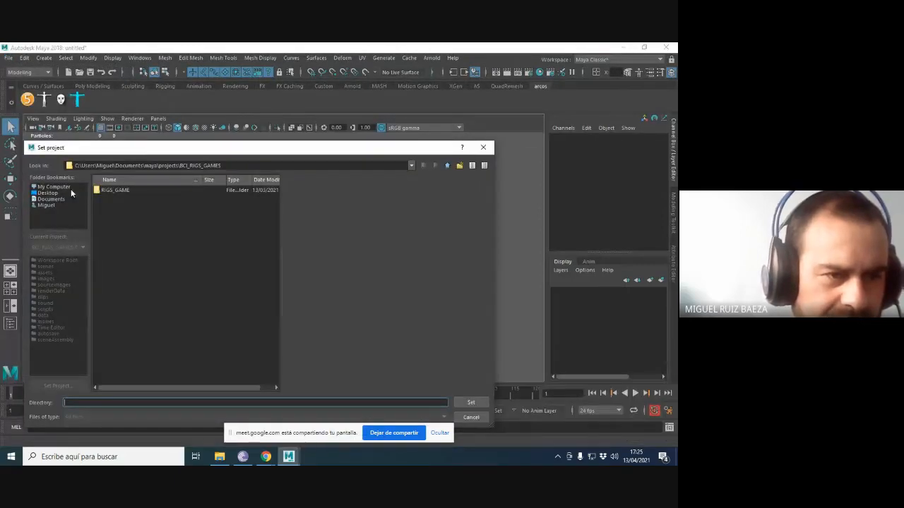
{"action": "left_click", "coordinate": [51, 201]}
{"action": "left_click", "coordinate": [49, 205]}
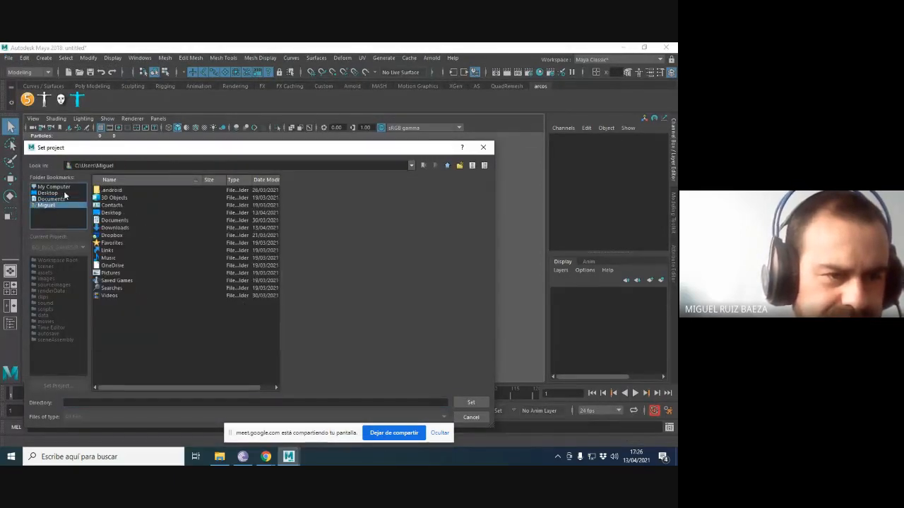
{"action": "left_click", "coordinate": [113, 236]}
{"action": "double_click", "coordinate": [113, 236]}
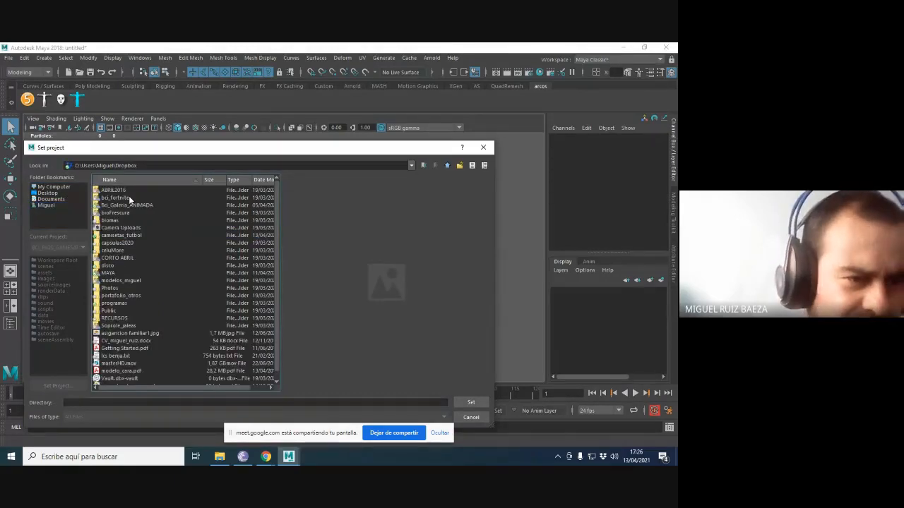
{"action": "left_click", "coordinate": [120, 235]}
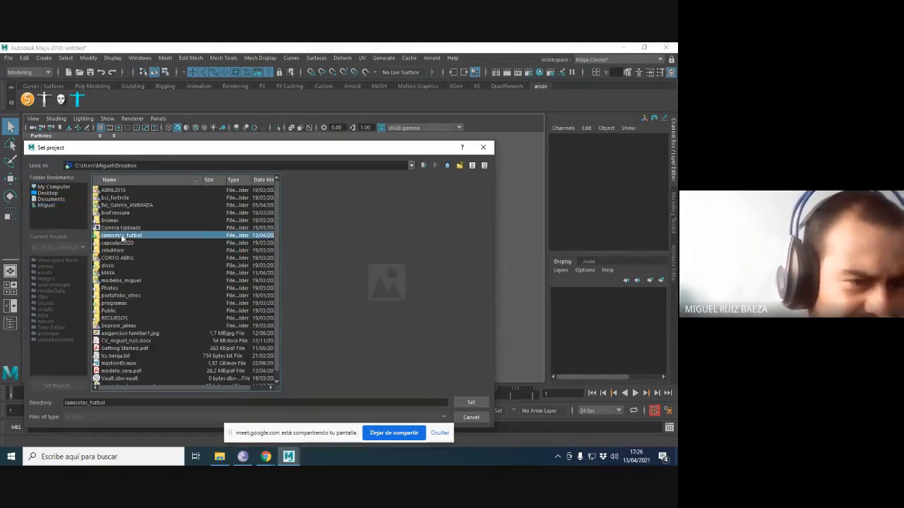
{"action": "double_click", "coordinate": [121, 238]}
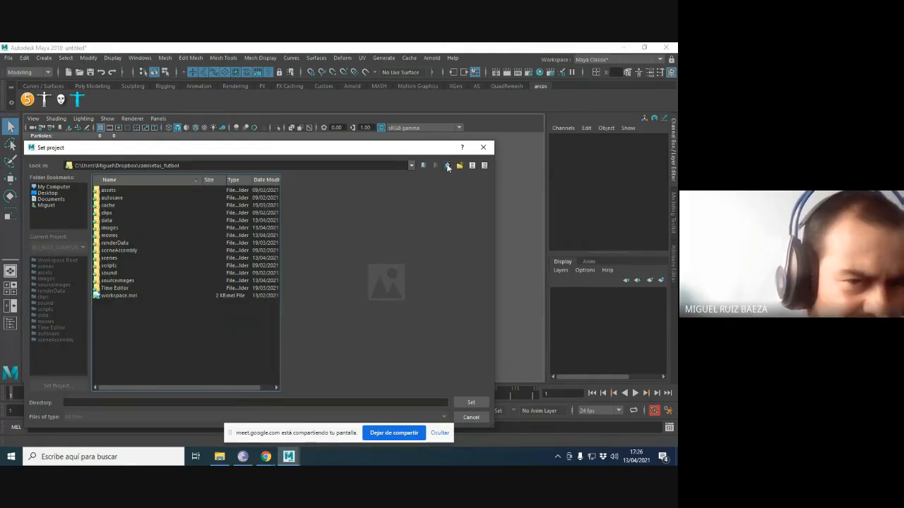
{"action": "left_click", "coordinate": [447, 166]}
{"action": "left_click", "coordinate": [118, 236]}
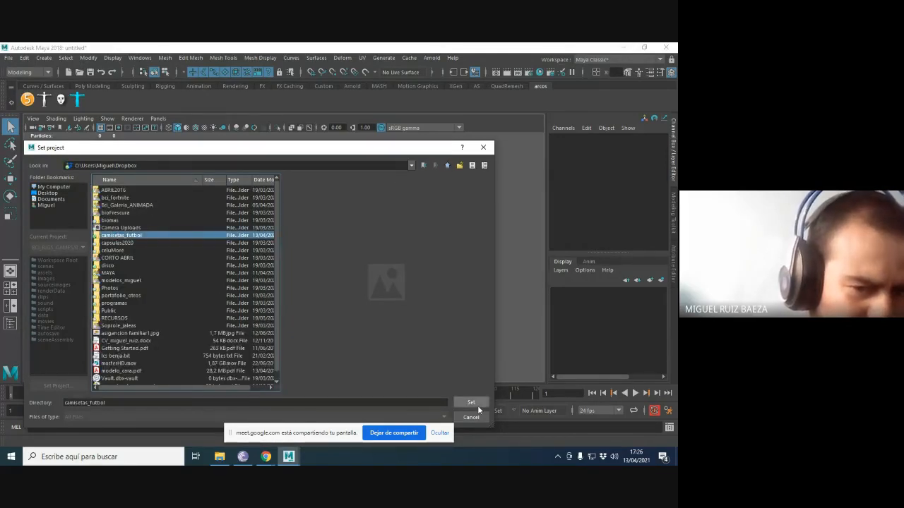
{"action": "left_click", "coordinate": [471, 402]}
Open the retopo2.mb scene from the project's scenes folder without saving the untitled scene.
{"action": "left_click", "coordinate": [7, 58]}
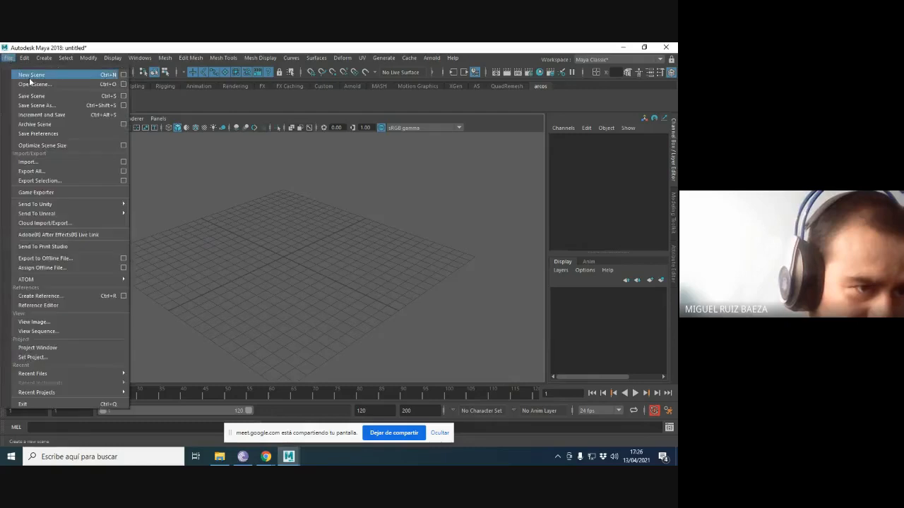
{"action": "left_click", "coordinate": [31, 80]}
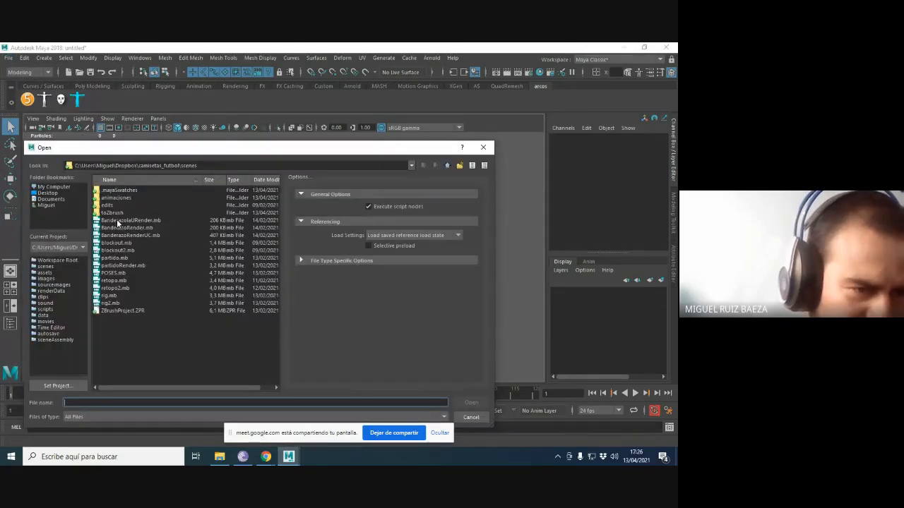
{"action": "left_click", "coordinate": [116, 288]}
{"action": "left_click", "coordinate": [465, 402]}
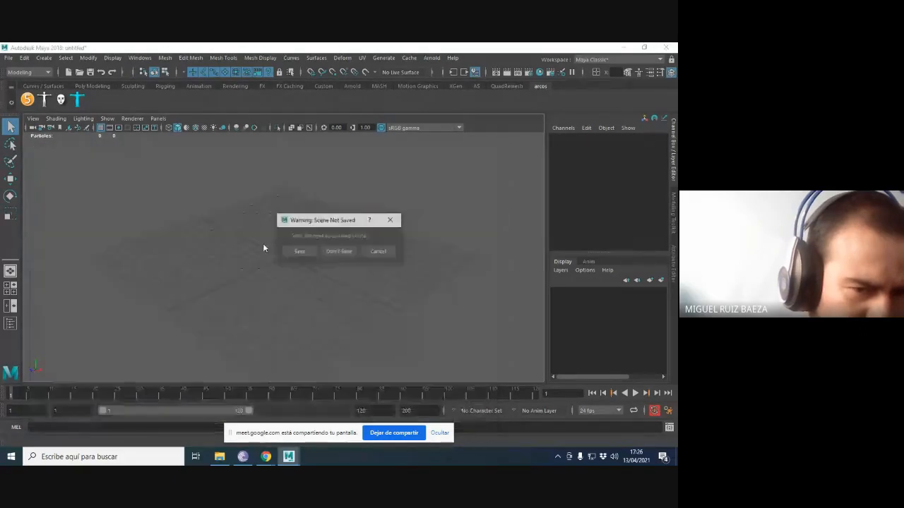
{"action": "left_click", "coordinate": [338, 252]}
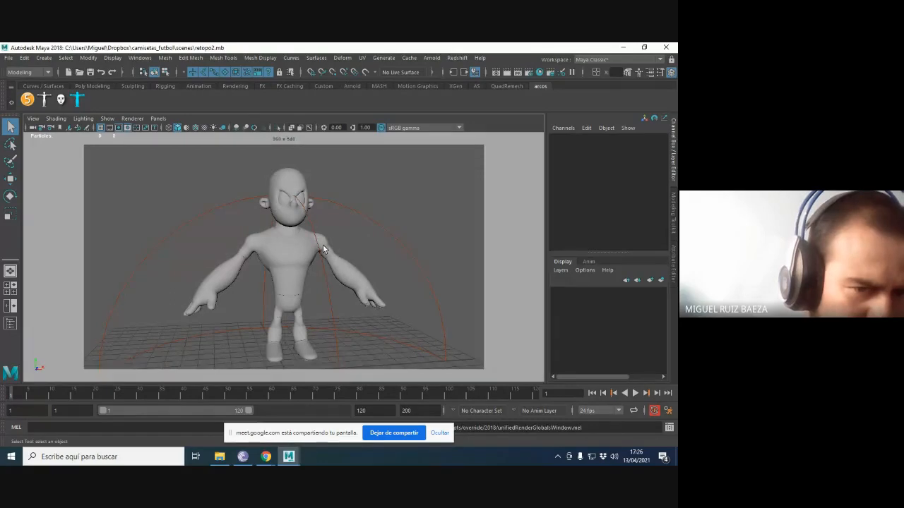
Examine the football character's retopologized mesh from several angles, selecting and deselecting the body to inspect its wireframe.
{"action": "mouse_move", "coordinate": [289, 240]}
{"action": "left_mouse_down", "text": "alt"}
{"action": "mouse_move", "coordinate": [301, 247]}
{"action": "mouse_move", "coordinate": [286, 249]}
{"action": "mouse_move", "coordinate": [289, 236]}
{"action": "mouse_move", "coordinate": [236, 248]}
{"action": "mouse_move", "coordinate": [366, 253]}
{"action": "mouse_move", "coordinate": [305, 266]}
{"action": "mouse_move", "coordinate": [336, 264]}
{"action": "mouse_move", "coordinate": [329, 283]}
{"action": "mouse_move", "coordinate": [276, 218]}
{"action": "mouse_move", "coordinate": [355, 244]}
{"action": "mouse_move", "coordinate": [246, 243]}
{"action": "mouse_move", "coordinate": [313, 247]}
{"action": "mouse_move", "coordinate": [301, 232]}
{"action": "mouse_move", "coordinate": [311, 244]}
{"action": "mouse_move", "coordinate": [277, 246]}
{"action": "left_mouse_up", "text": "alt"}
{"action": "left_click", "coordinate": [289, 238]}
{"action": "left_click", "coordinate": [316, 262]}
{"action": "scroll", "coordinate": [280, 267], "scroll_direction": "down", "scroll_amount": 5}
{"action": "left_click", "coordinate": [276, 246]}
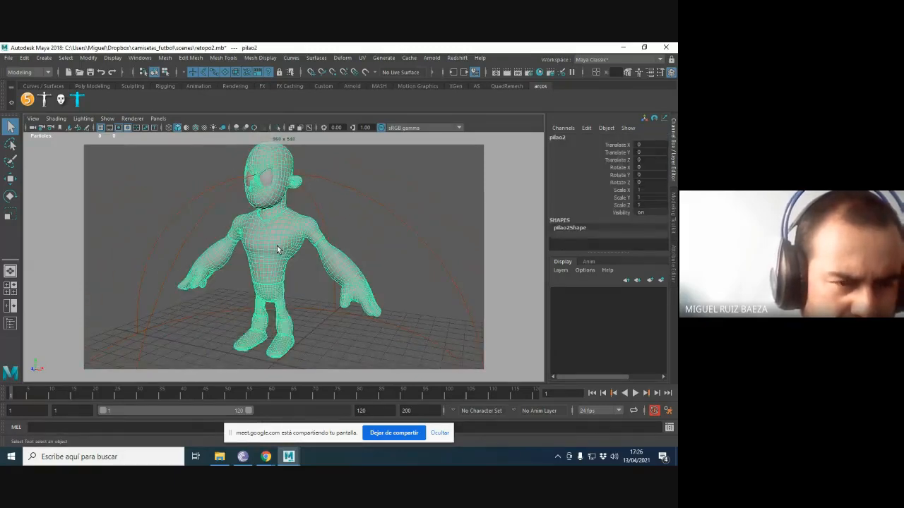
{"action": "key", "text": "1"}
{"action": "left_click", "coordinate": [174, 199]}
{"action": "left_click_drag", "start_coordinate": [173, 200], "coordinate": [252, 234], "text": "alt"}
{"action": "left_click", "coordinate": [292, 251]}
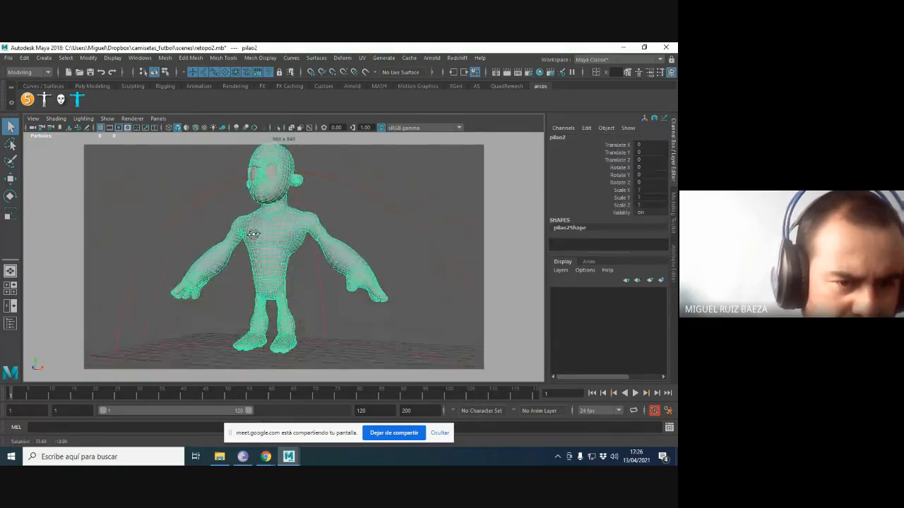
{"action": "left_click", "coordinate": [211, 234]}
{"action": "right_click_drag", "start_coordinate": [248, 240], "coordinate": [319, 245], "text": "alt"}
{"action": "left_click_drag", "start_coordinate": [319, 244], "coordinate": [301, 303], "text": "alt"}
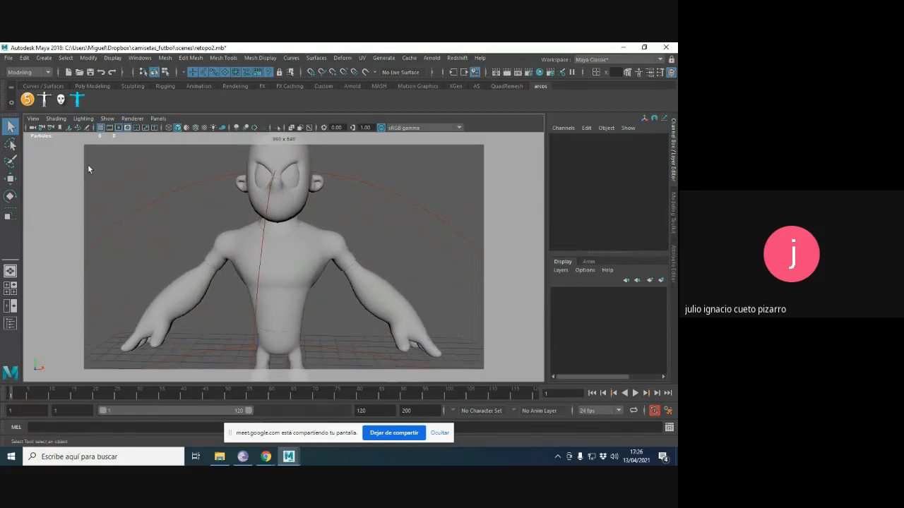
{"action": "left_click", "coordinate": [8, 58]}
{"action": "left_click", "coordinate": [196, 175]}
{"action": "left_click_drag", "start_coordinate": [207, 172], "coordinate": [42, 103], "text": "alt"}
Set the Maya project to the arcos folder inside Dropbox's disco folder, checking its contents first.
{"action": "left_click", "coordinate": [8, 58]}
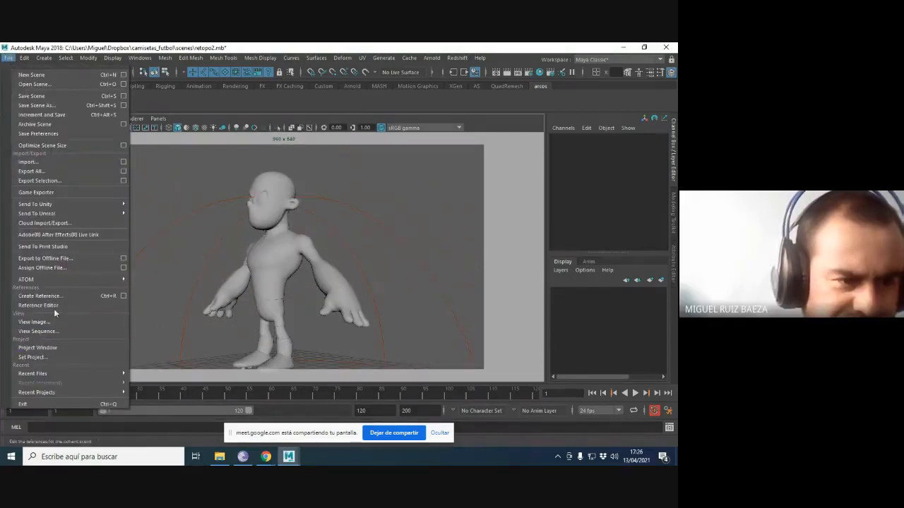
{"action": "left_click", "coordinate": [47, 356]}
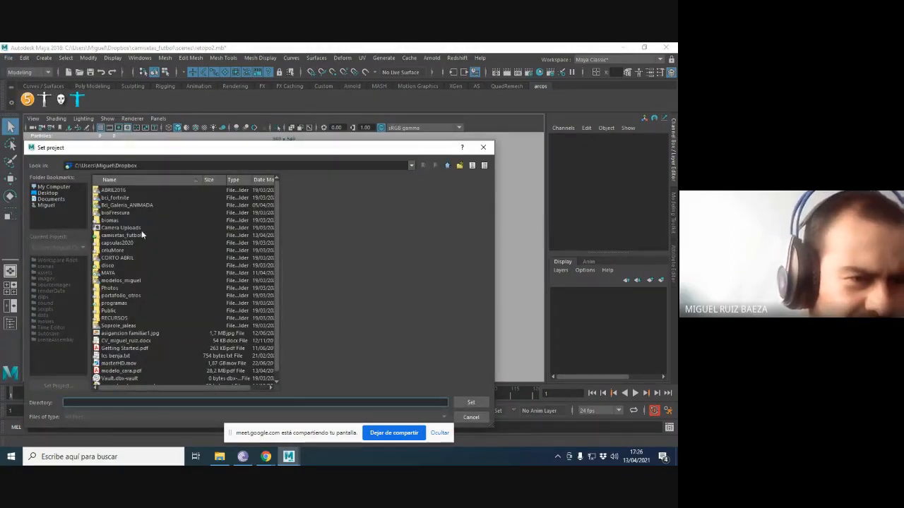
{"action": "double_click", "coordinate": [110, 266]}
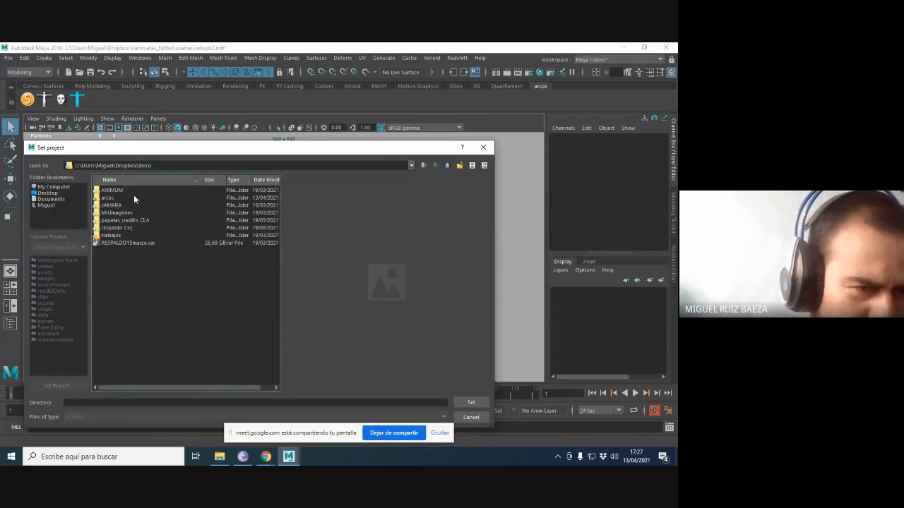
{"action": "double_click", "coordinate": [107, 198]}
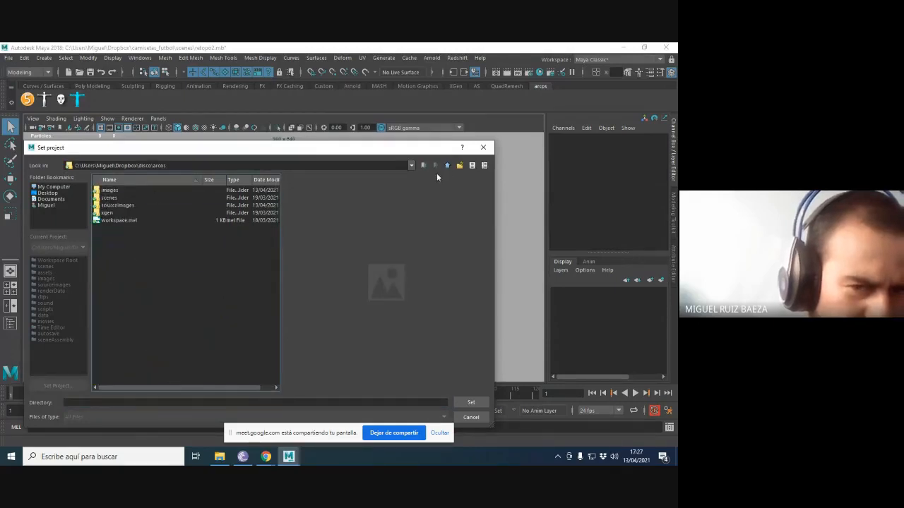
{"action": "left_click", "coordinate": [447, 165]}
{"action": "left_click", "coordinate": [106, 198]}
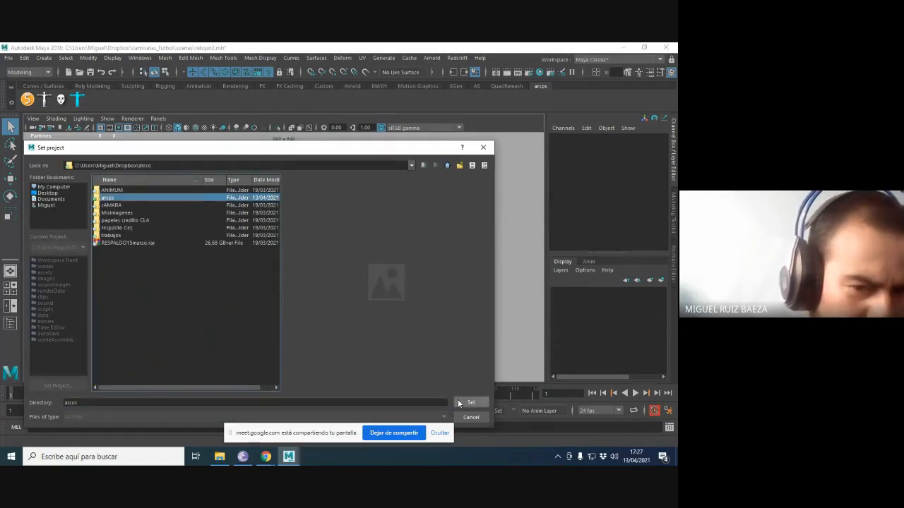
{"action": "left_click", "coordinate": [459, 403]}
Open retopologia_uvs.ma from the project's goris scenes folder, discarding the changes to retopo2.mb.
{"action": "left_click", "coordinate": [10, 59]}
{"action": "left_click", "coordinate": [36, 86]}
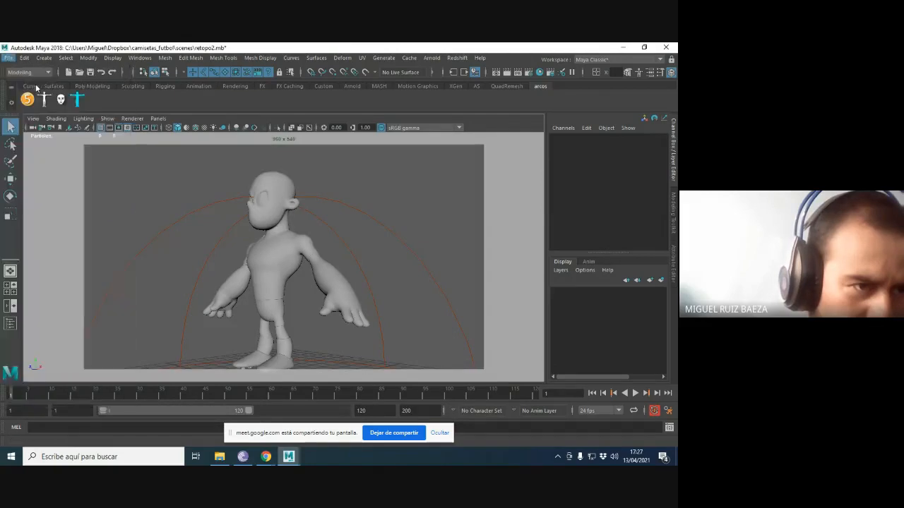
{"action": "left_click", "coordinate": [108, 205]}
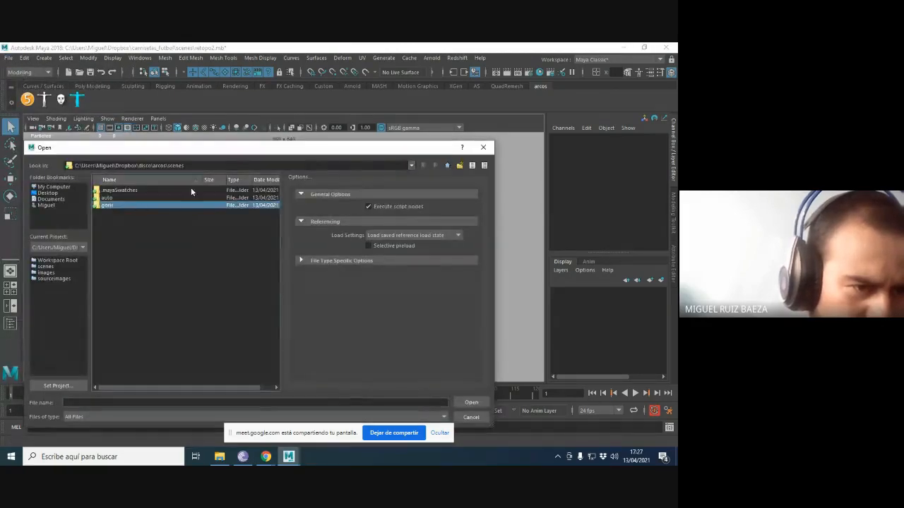
{"action": "double_click", "coordinate": [107, 205]}
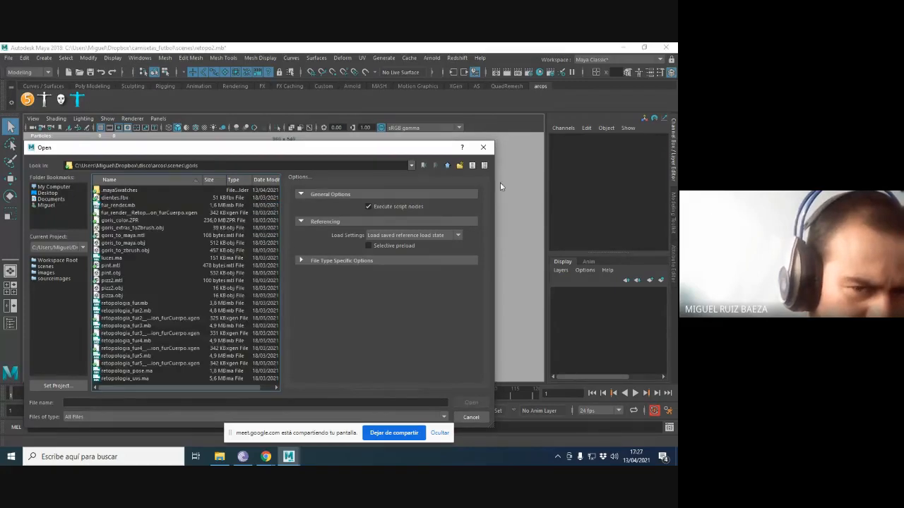
{"action": "left_click", "coordinate": [446, 166]}
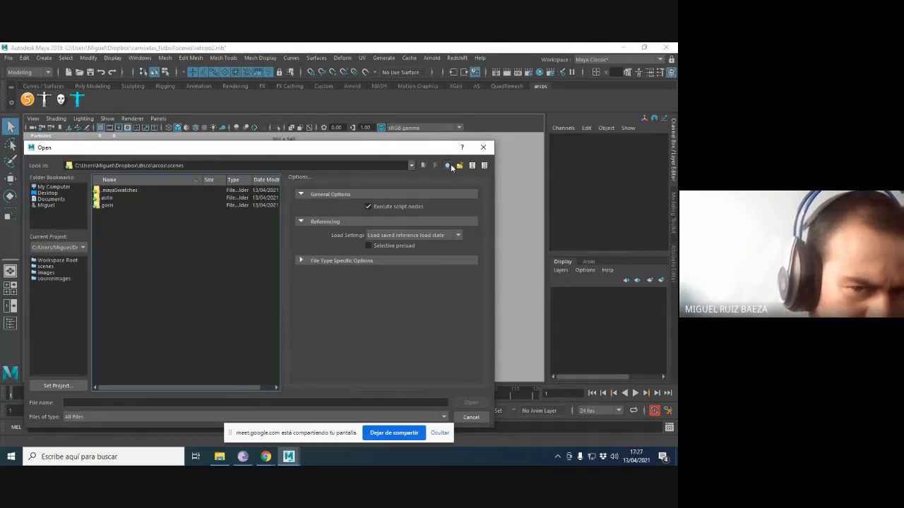
{"action": "double_click", "coordinate": [105, 205]}
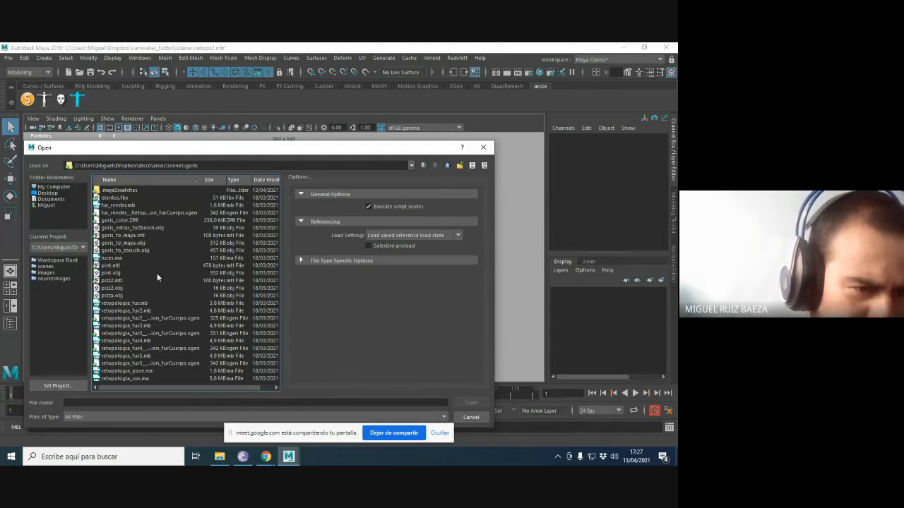
{"action": "left_click", "coordinate": [141, 304]}
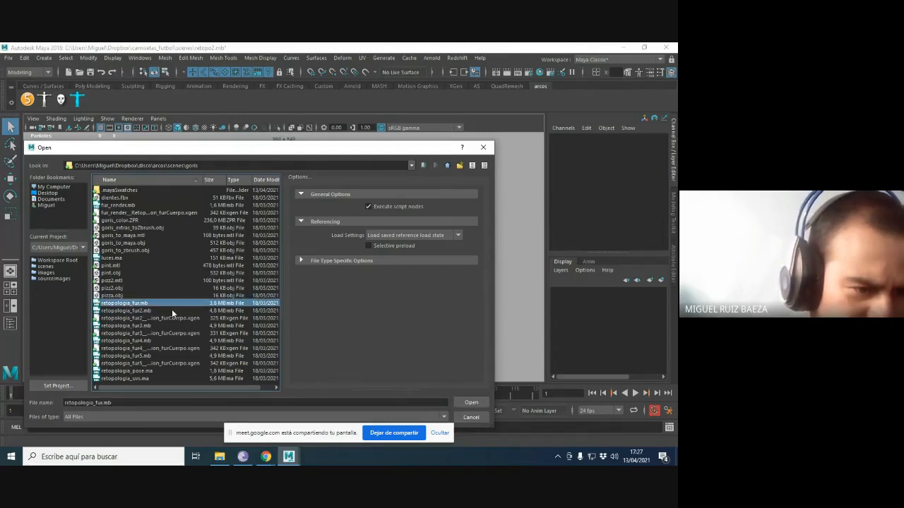
{"action": "left_click", "coordinate": [139, 377]}
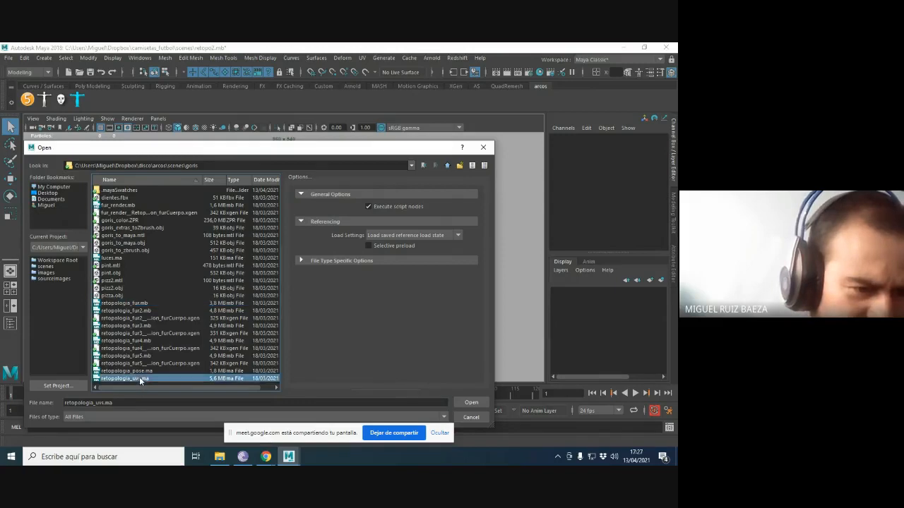
{"action": "left_click", "coordinate": [471, 402]}
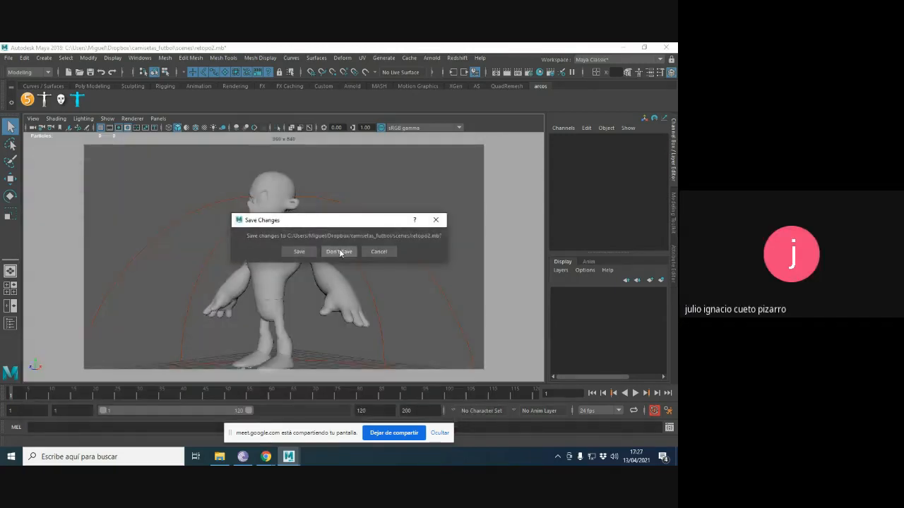
{"action": "left_click", "coordinate": [339, 252]}
Inspect the goris character model from several angles, then check the Google Meet call and return to Maya 2018.
{"action": "left_click_drag", "start_coordinate": [311, 237], "coordinate": [353, 228], "text": "alt"}
{"action": "scroll", "coordinate": [315, 244], "scroll_direction": "up", "scroll_amount": 5}
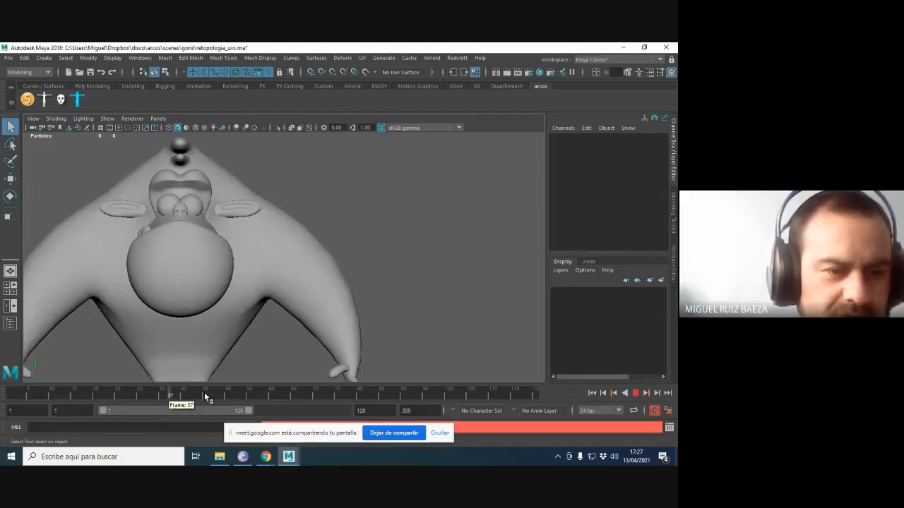
{"action": "left_click", "coordinate": [180, 173]}
{"action": "key", "text": "space"}
{"action": "left_click_drag", "start_coordinate": [313, 194], "coordinate": [377, 247], "text": "alt"}
{"action": "left_click", "coordinate": [374, 184]}
{"action": "scroll", "coordinate": [318, 213], "scroll_direction": "up", "scroll_amount": 3}
{"action": "left_click", "coordinate": [282, 210]}
{"action": "left_click", "coordinate": [443, 191]}
{"action": "key", "text": "alt+Tab"}
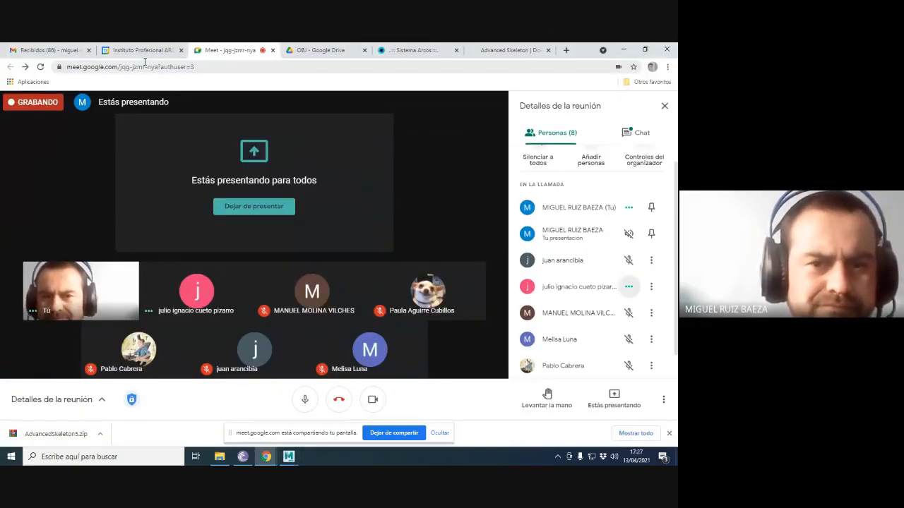
{"action": "key", "text": "alt+Tab"}
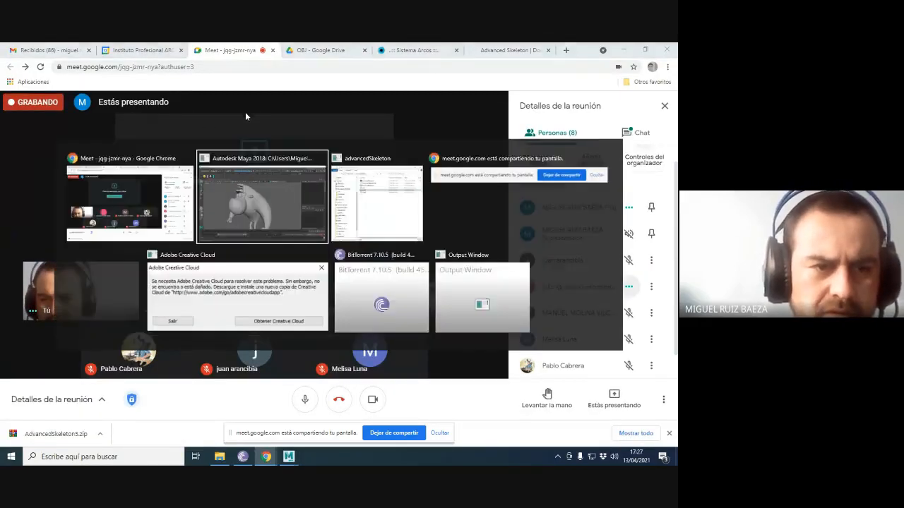
Select all the goris character's meshes, inspect their UV layout in the UV Editor, and switch to the Google Meet call.
{"action": "key", "text": "ctrl+z"}
{"action": "key", "text": "ctrl+z"}
{"action": "key", "text": "ctrl+z"}
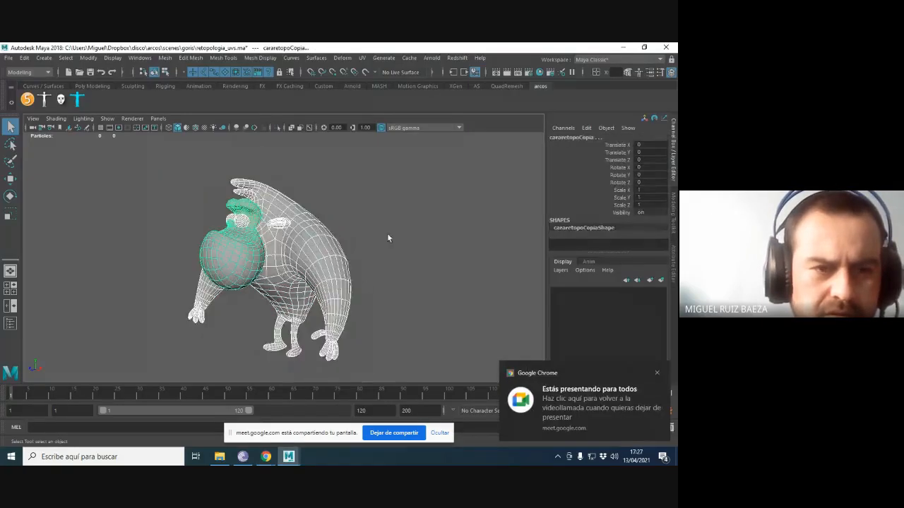
{"action": "left_click", "coordinate": [387, 235]}
{"action": "left_click_drag", "start_coordinate": [139, 167], "coordinate": [433, 411]}
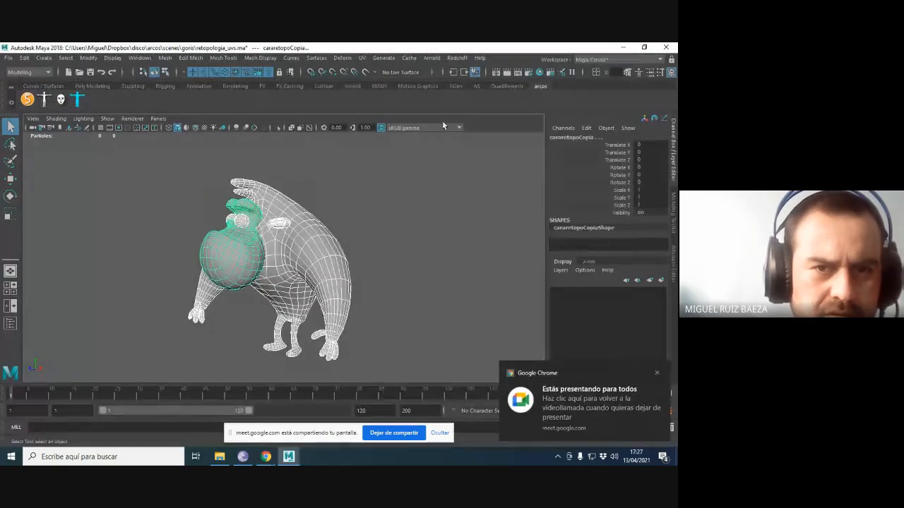
{"action": "left_click", "coordinate": [364, 57]}
{"action": "left_click", "coordinate": [379, 72]}
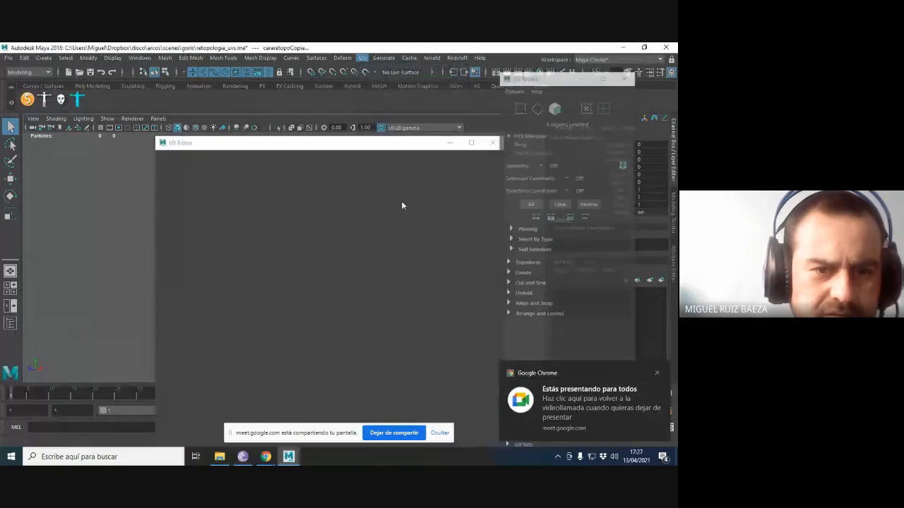
{"action": "scroll", "coordinate": [384, 253], "scroll_direction": "up", "scroll_amount": 3}
{"action": "left_click", "coordinate": [492, 143]}
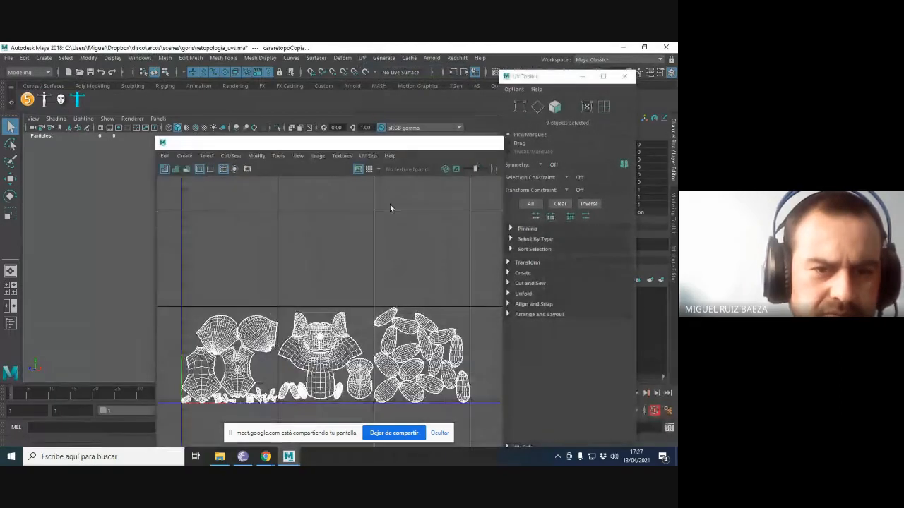
{"action": "key", "text": "alt+Tab"}
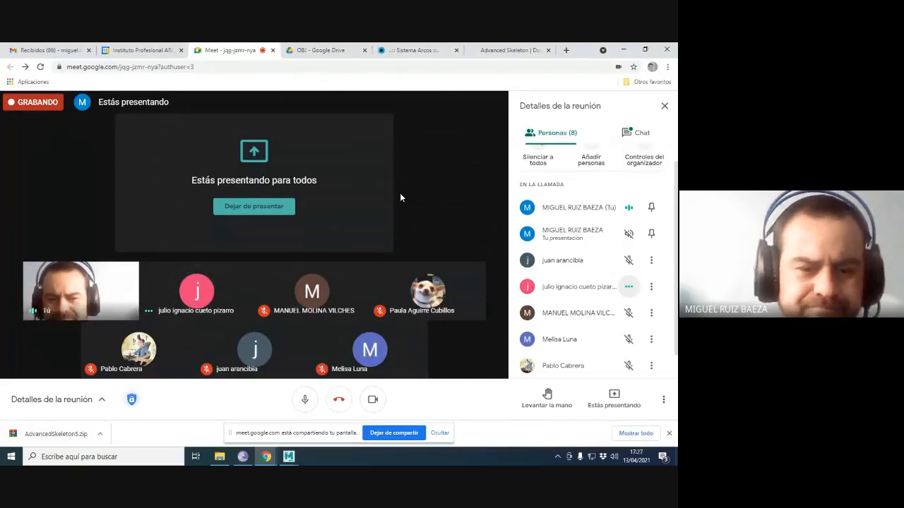
Switch back to Maya 2018 to view the goris character model, then leave it for the Google Meet call.
{"action": "mouse_move", "coordinate": [284, 458]}
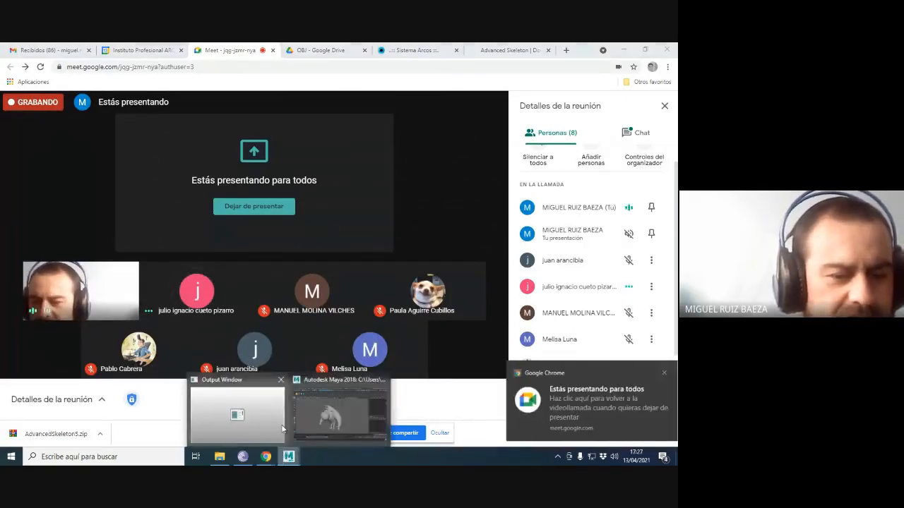
{"action": "left_click", "coordinate": [317, 406]}
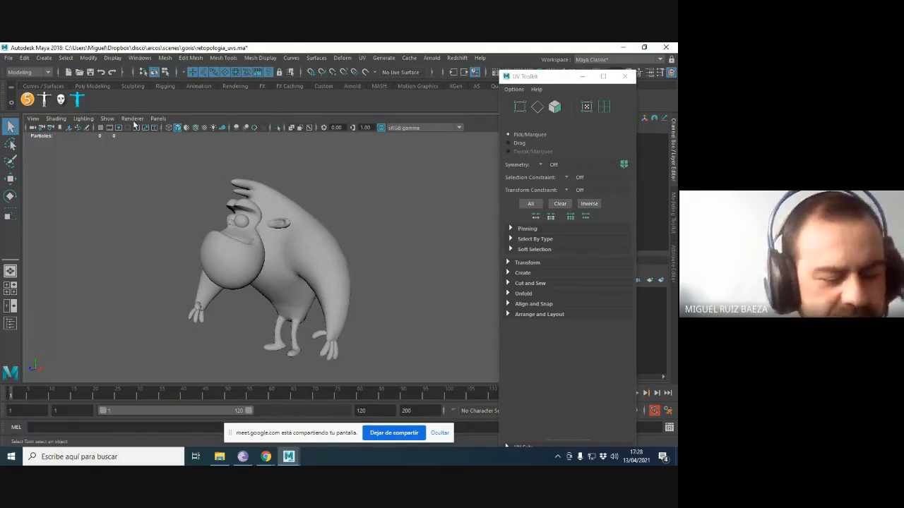
{"action": "key", "text": "alt+Tab"}
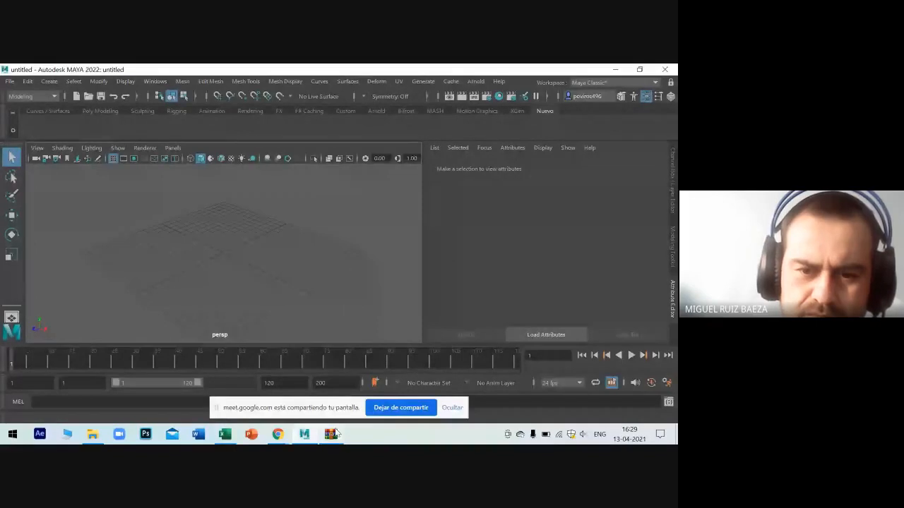
Try to install Advanced Skeleton by bringing install.mel from its WinRAR window into Maya 2022, checking the Google Meet call before returning to Maya.
{"action": "left_click", "coordinate": [331, 434]}
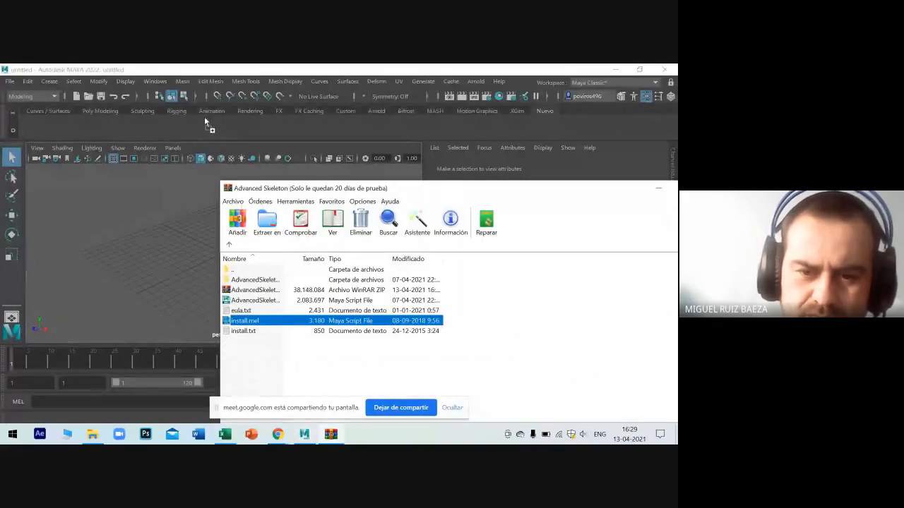
{"action": "left_click_drag", "start_coordinate": [365, 192], "coordinate": [490, 173]}
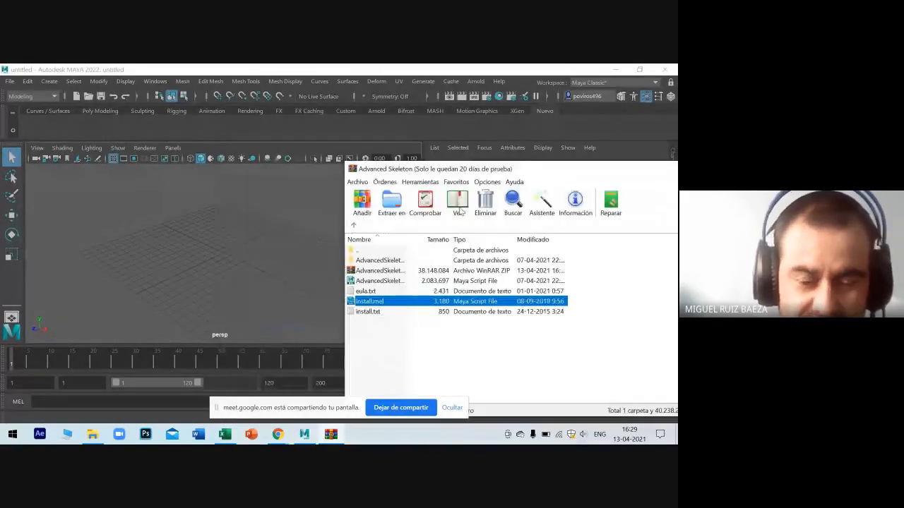
{"action": "left_click_drag", "start_coordinate": [278, 135], "coordinate": [286, 148]}
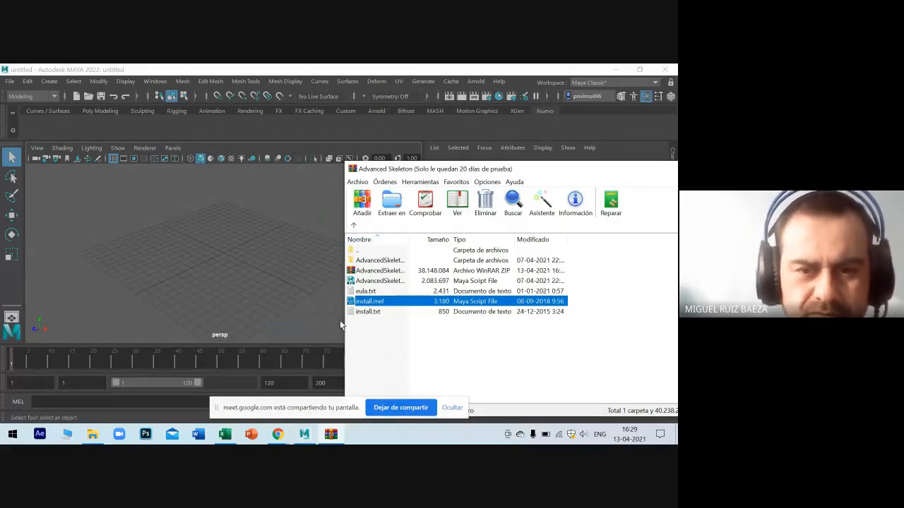
{"action": "mouse_move", "coordinate": [282, 436]}
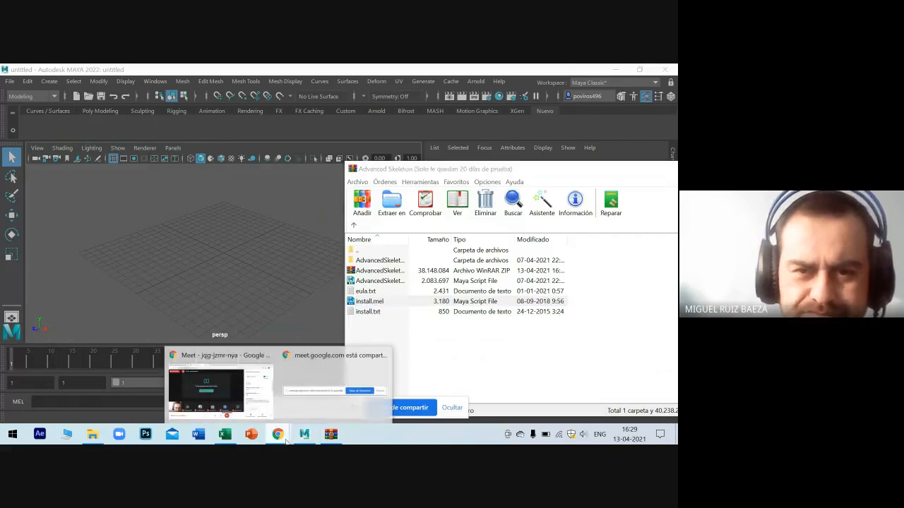
{"action": "left_click", "coordinate": [176, 389]}
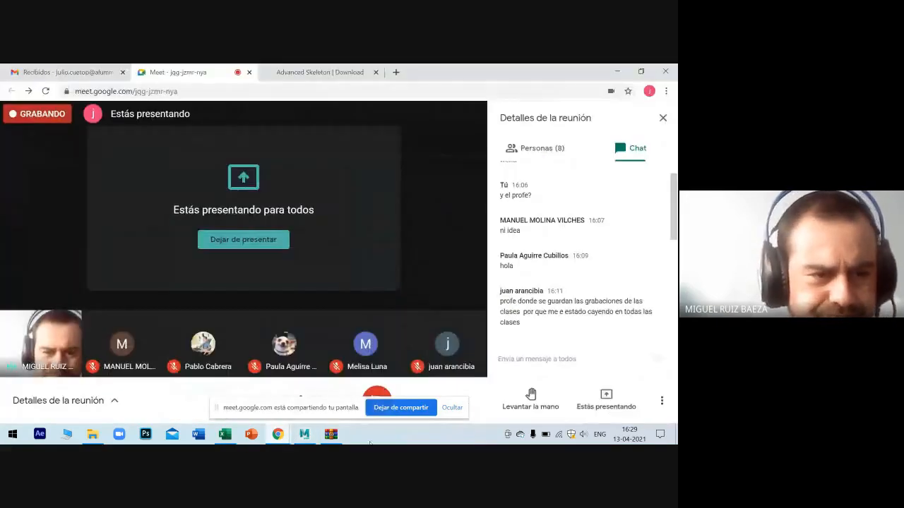
{"action": "left_click", "coordinate": [304, 434]}
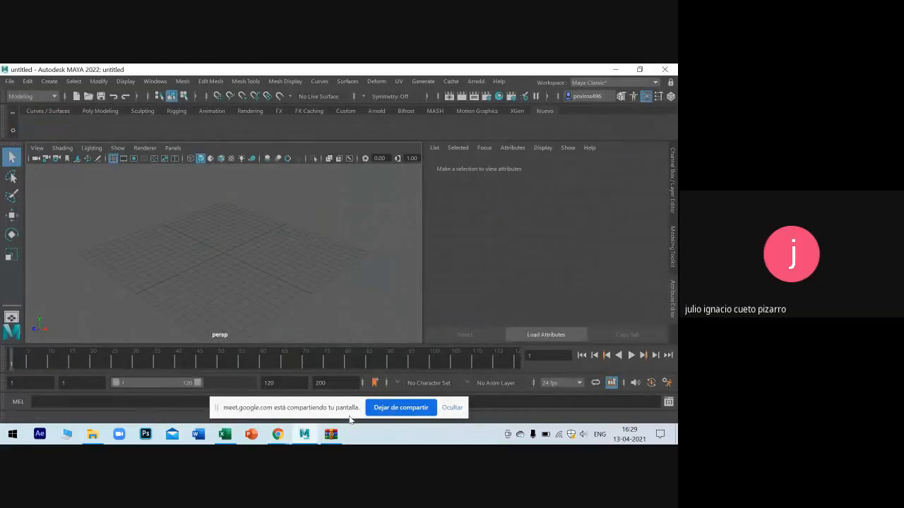
Try to load the AdvancedSkeleton5 Maya script from the WinRAR window into Maya 2022, and close WinRAR.
{"action": "left_click", "coordinate": [331, 434]}
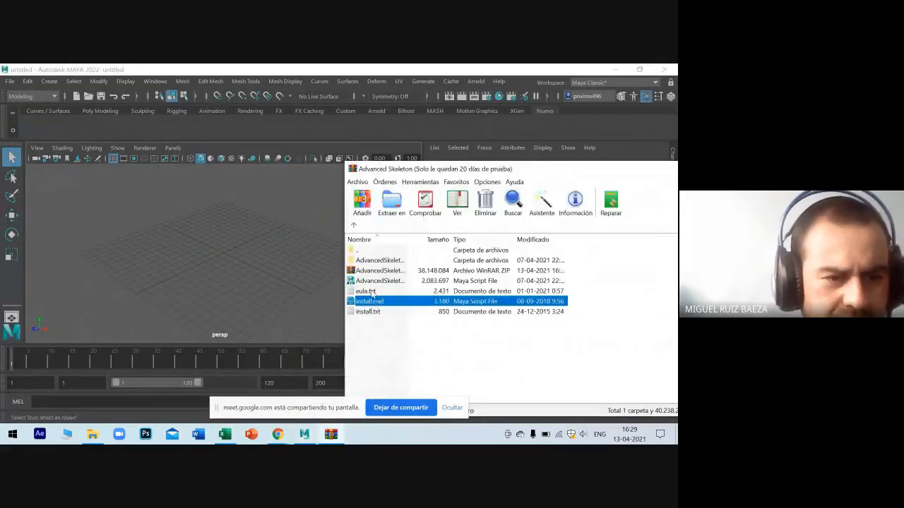
{"action": "left_click", "coordinate": [370, 281]}
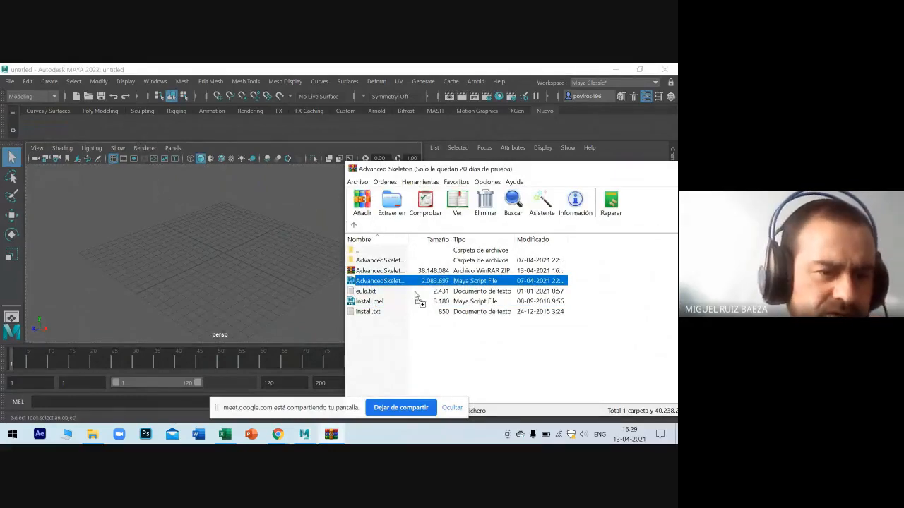
{"action": "left_click", "coordinate": [420, 327]}
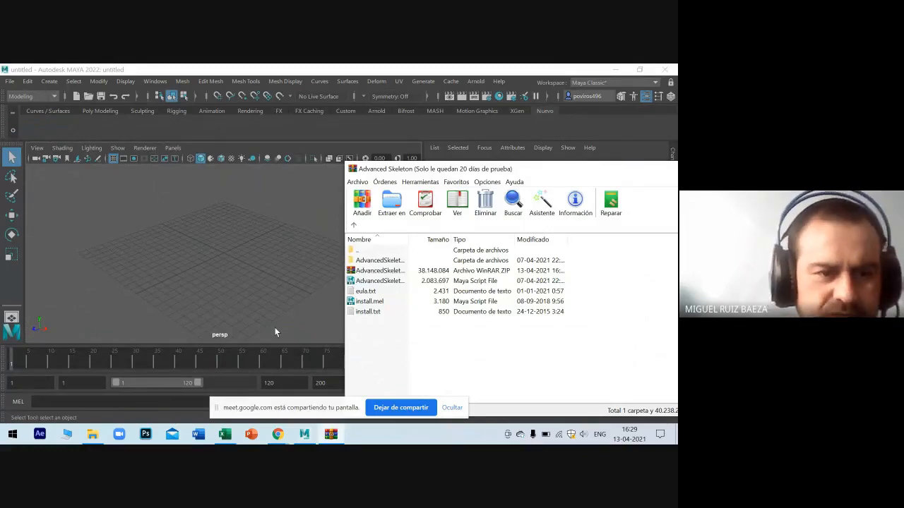
{"action": "left_click_drag", "start_coordinate": [612, 173], "coordinate": [358, 206]}
{"action": "key", "text": "alt+F4"}
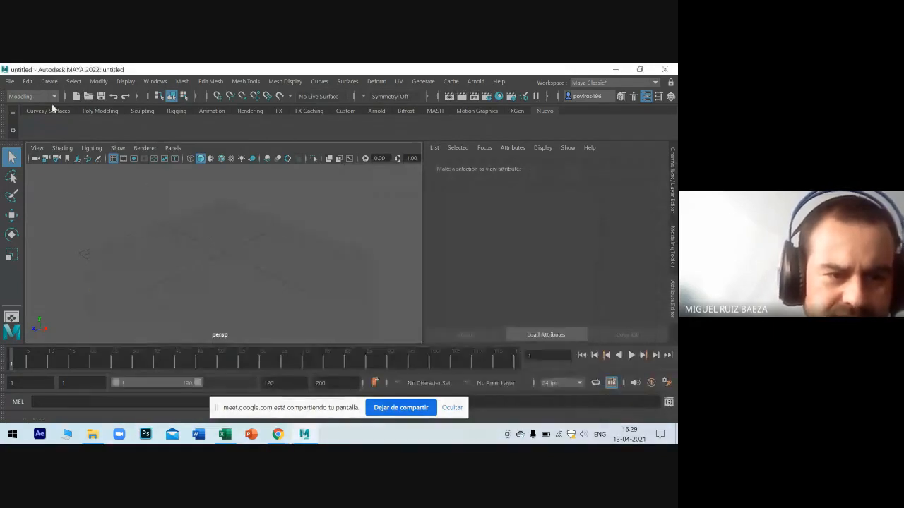
Check the Desktop, Documents, user and Downloads folders for Advanced Skeleton from Maya's Open scene dialog, and close it.
{"action": "left_click", "coordinate": [7, 81]}
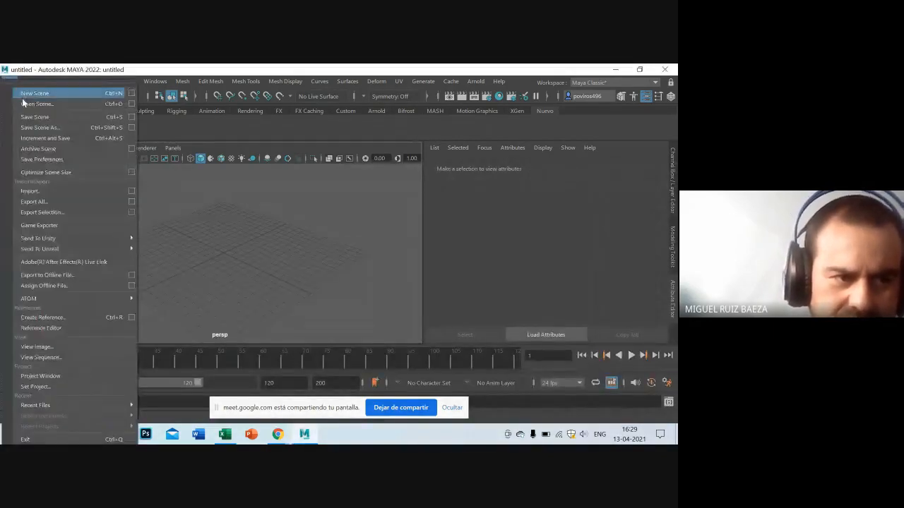
{"action": "left_click", "coordinate": [27, 103]}
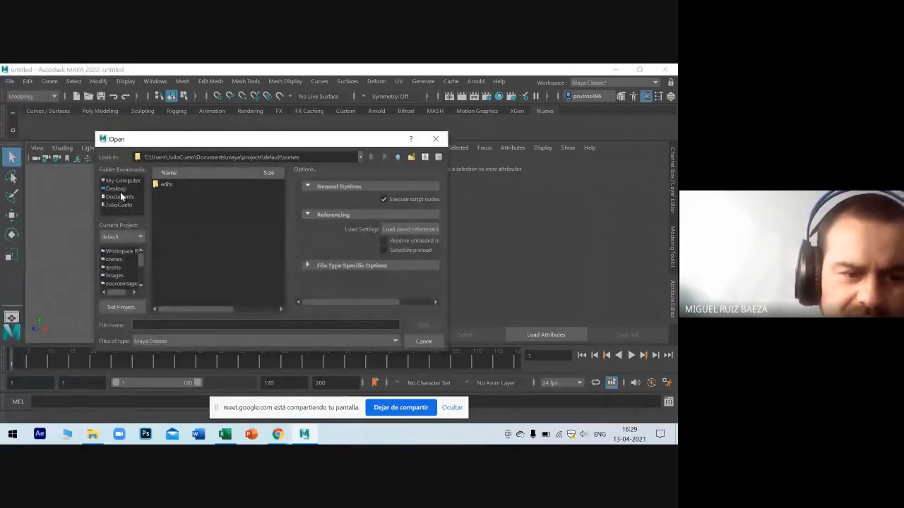
{"action": "left_click", "coordinate": [117, 188]}
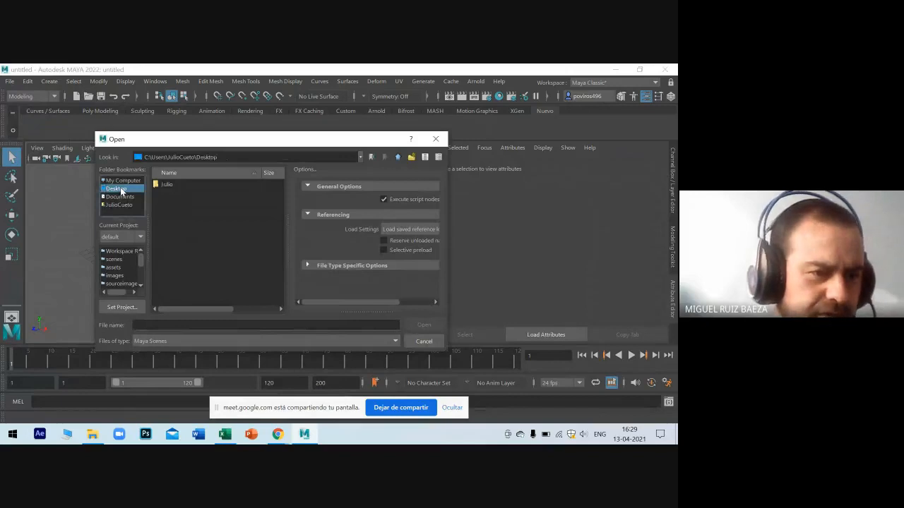
{"action": "left_click", "coordinate": [119, 196]}
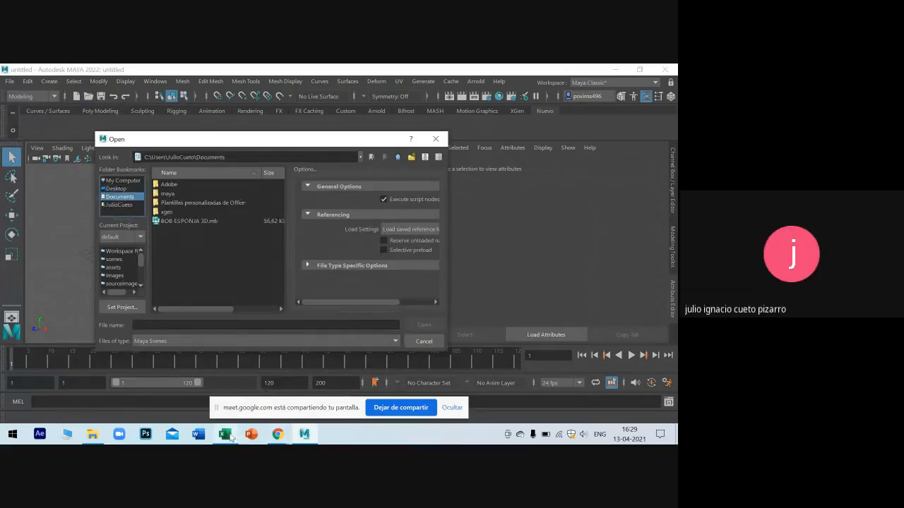
{"action": "left_click", "coordinate": [113, 205]}
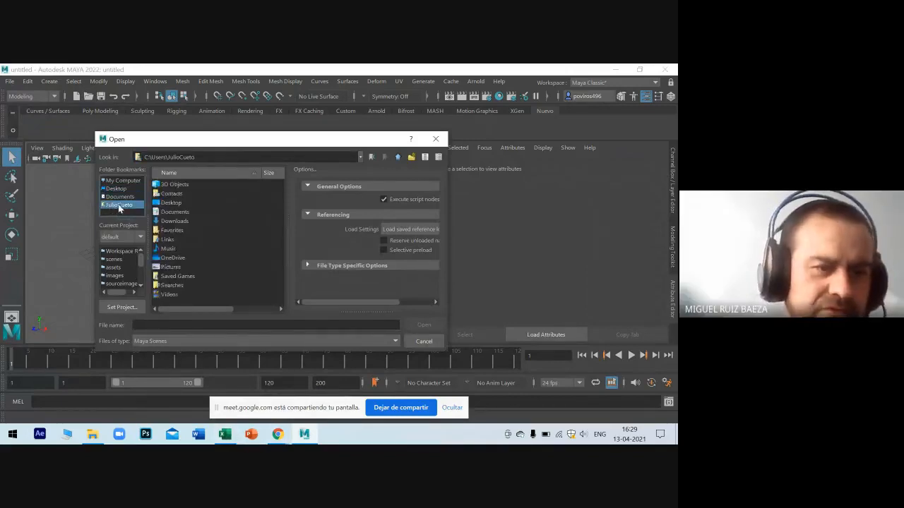
{"action": "double_click", "coordinate": [171, 222]}
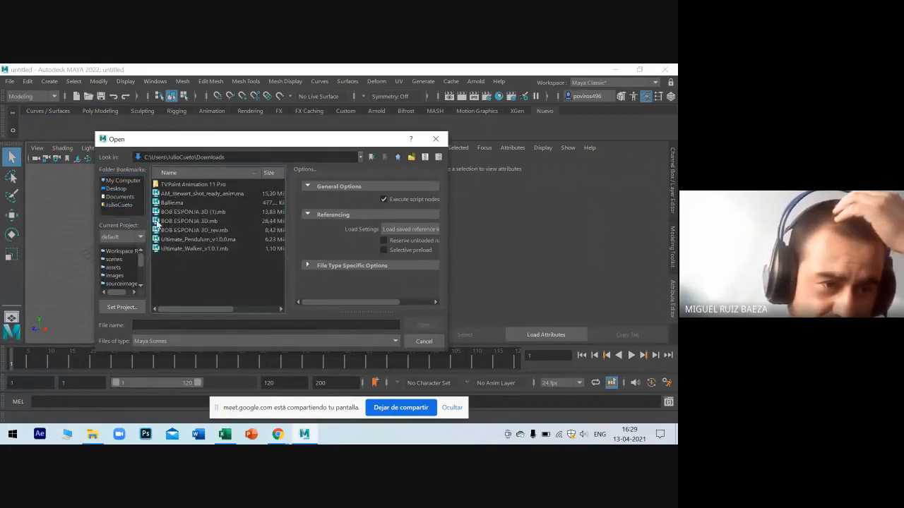
{"action": "left_click", "coordinate": [435, 139]}
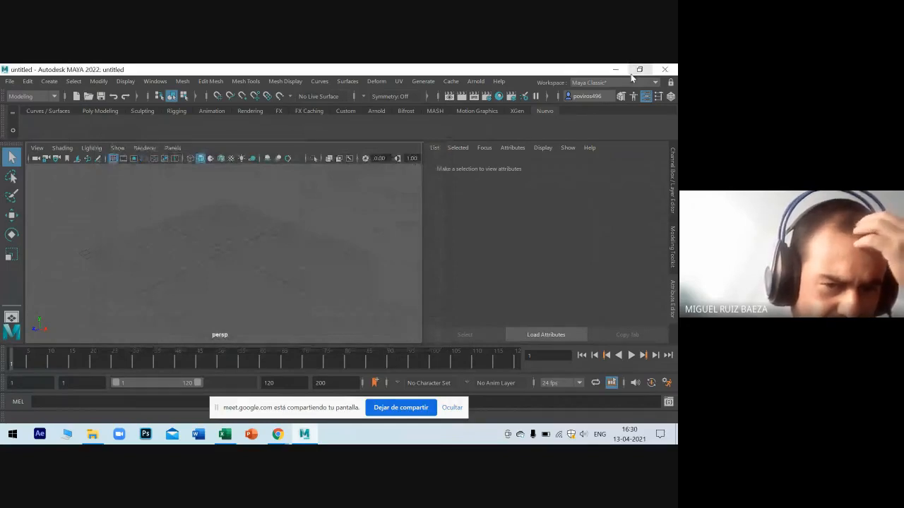
Move the Advanced Skeleton folder from OneDrive's Documents to the Downloads folder in File Explorer.
{"action": "left_click", "coordinate": [615, 69]}
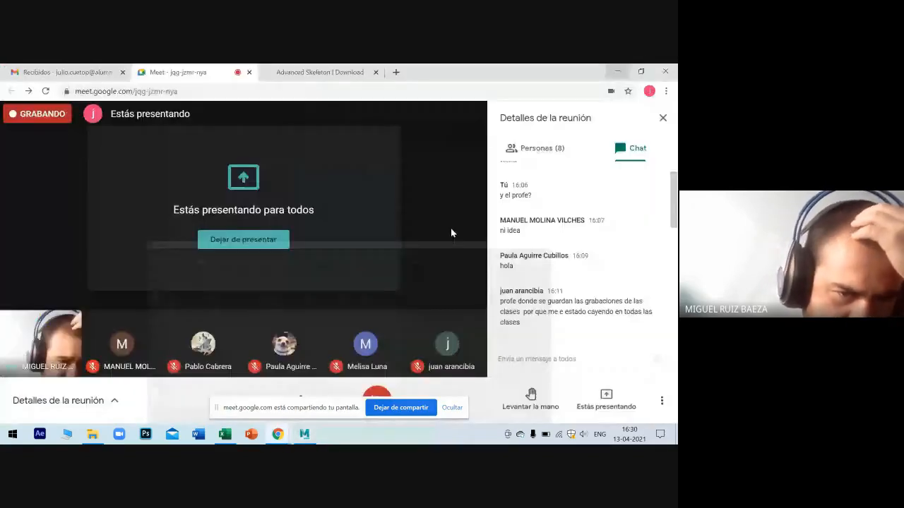
{"action": "key", "text": "alt+Tab"}
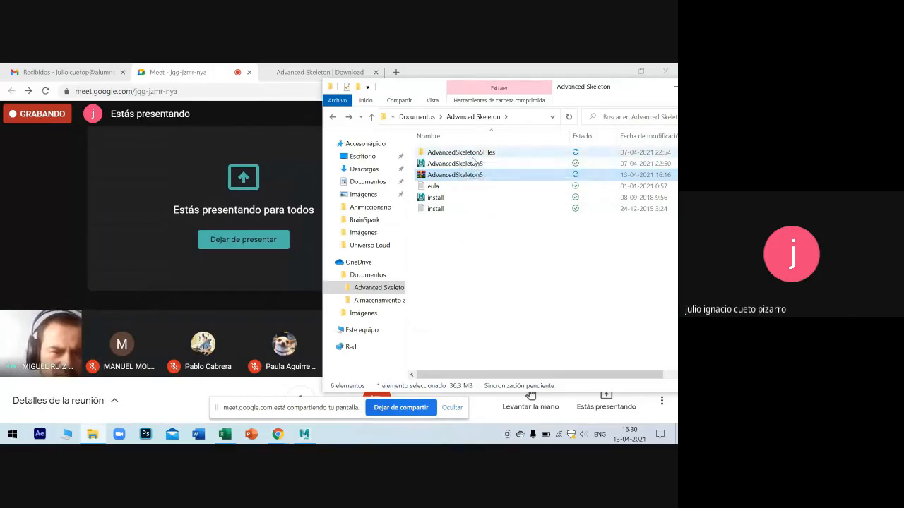
{"action": "left_click", "coordinate": [365, 169]}
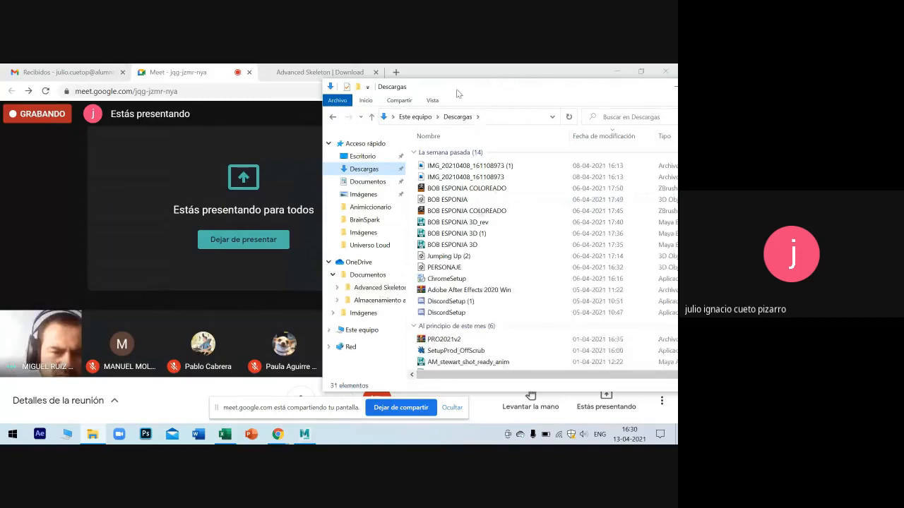
{"action": "left_click_drag", "start_coordinate": [458, 93], "coordinate": [440, 97]}
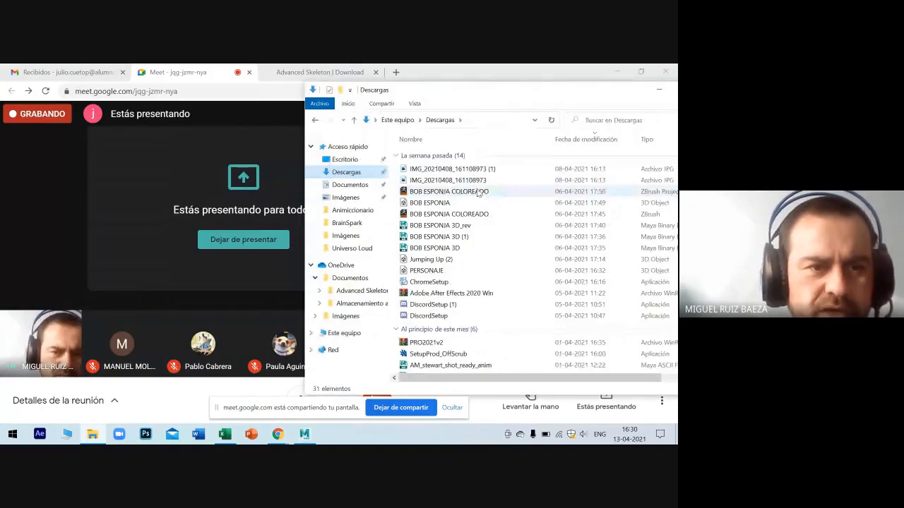
{"action": "key", "text": "ctrl+v"}
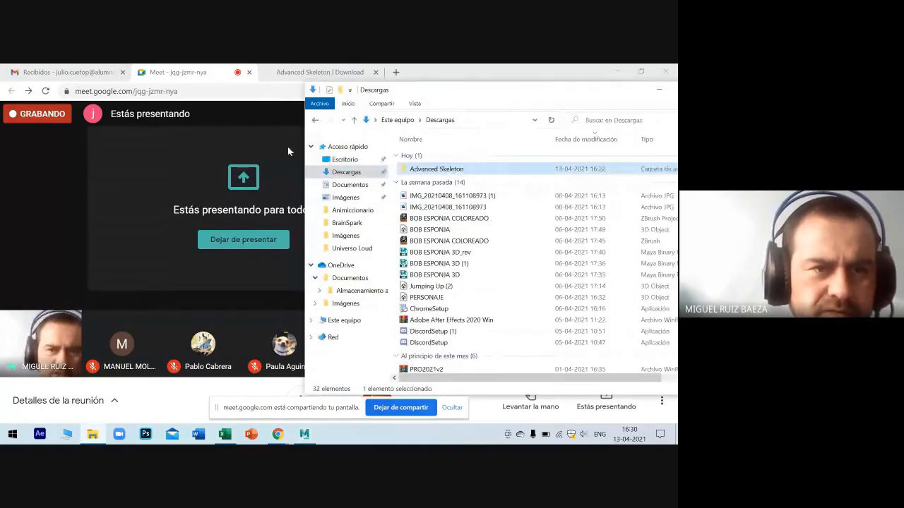
Switch to Maya 2022 and browse to AdvancedSkeleton5Files inside the Downloads folder's Advanced Skeleton folder from the Open scene dialog.
{"action": "left_click", "coordinate": [305, 433]}
{"action": "left_click", "coordinate": [11, 82]}
{"action": "left_click", "coordinate": [53, 104]}
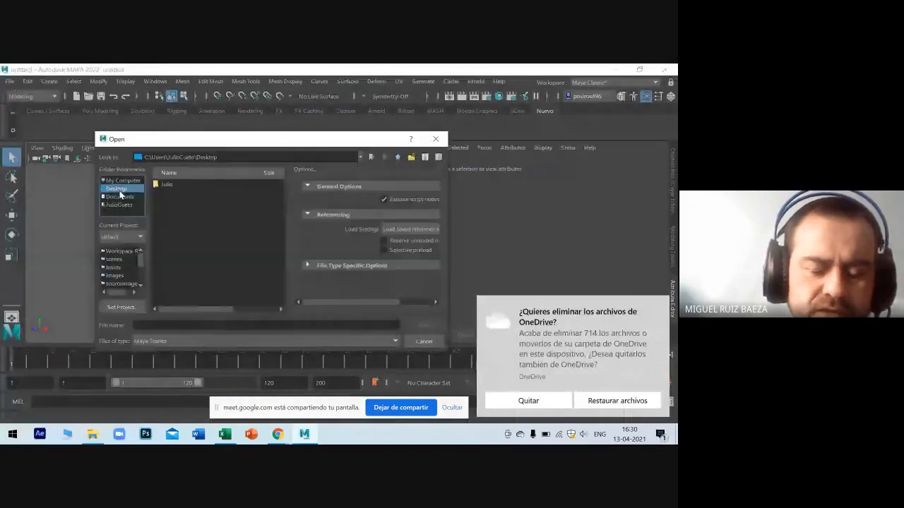
{"action": "left_click", "coordinate": [118, 205]}
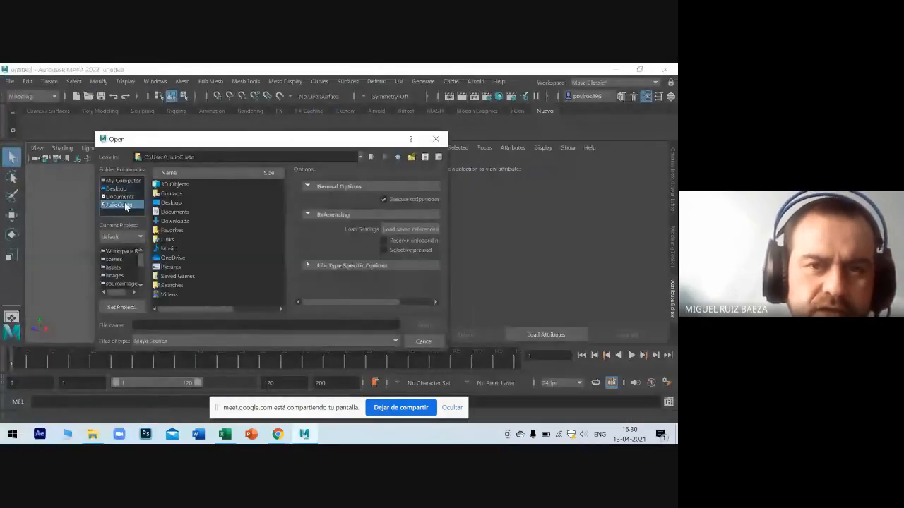
{"action": "double_click", "coordinate": [164, 224]}
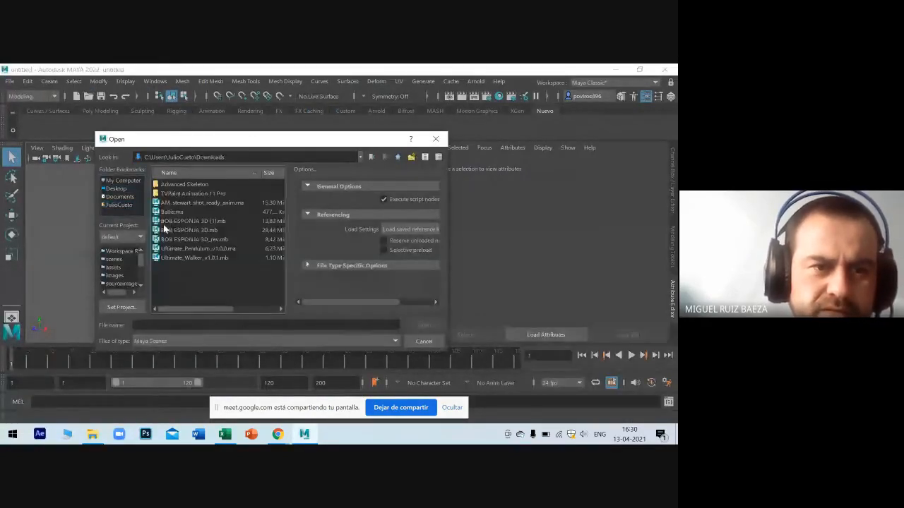
{"action": "double_click", "coordinate": [185, 184]}
{"action": "double_click", "coordinate": [188, 184]}
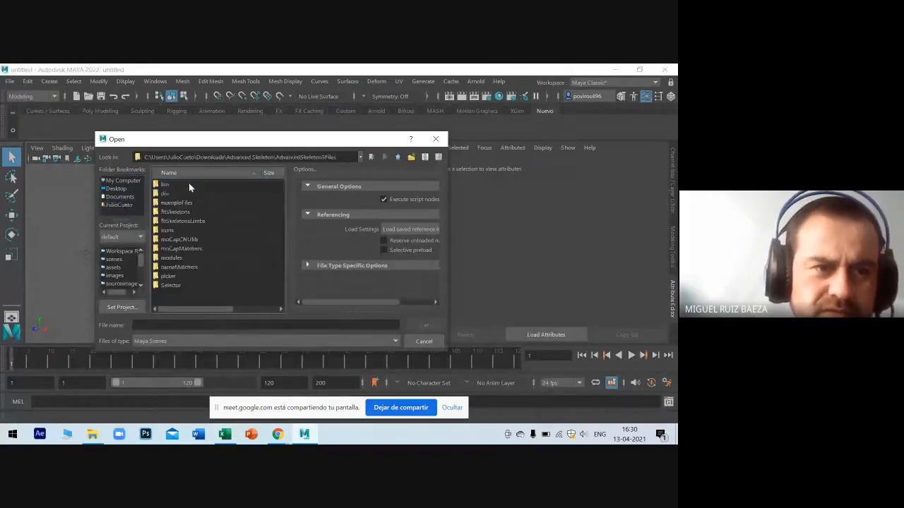
{"action": "left_click", "coordinate": [177, 295]}
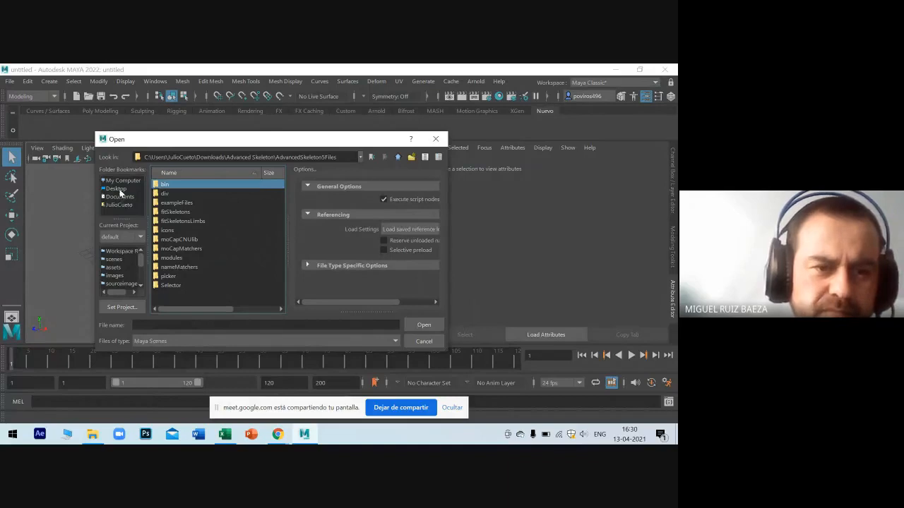
Go back to Downloads, check the exampleFiles folder inside AdvancedSkeleton5Files for scenes, and close the Open scene dialog.
{"action": "left_click", "coordinate": [370, 157]}
{"action": "left_click", "coordinate": [371, 157]}
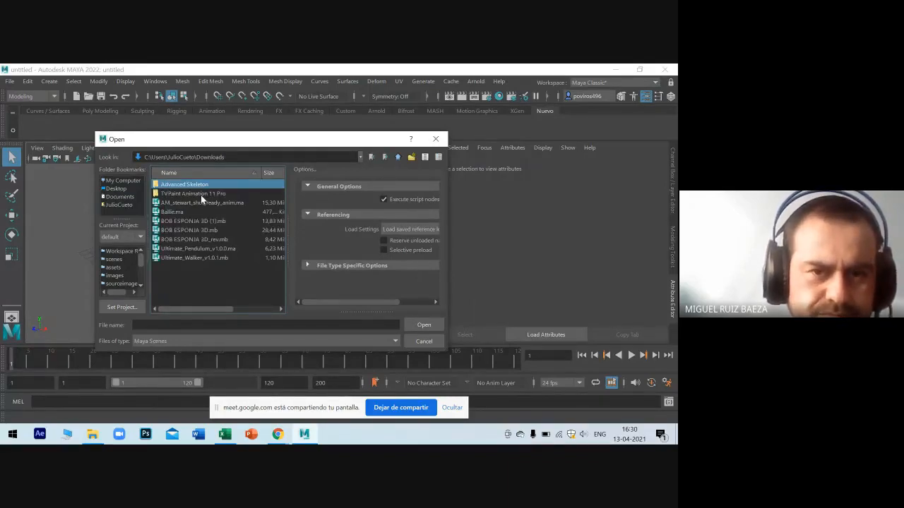
{"action": "double_click", "coordinate": [205, 185]}
{"action": "double_click", "coordinate": [202, 185]}
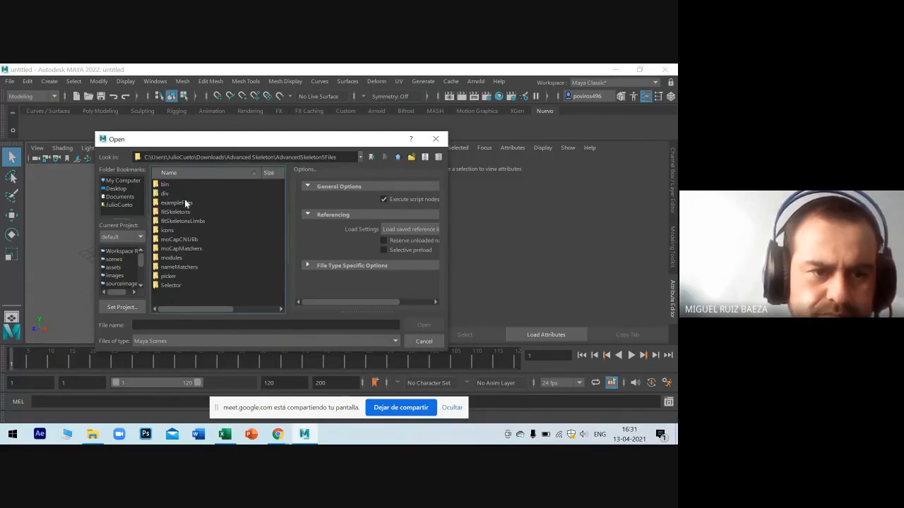
{"action": "double_click", "coordinate": [183, 205]}
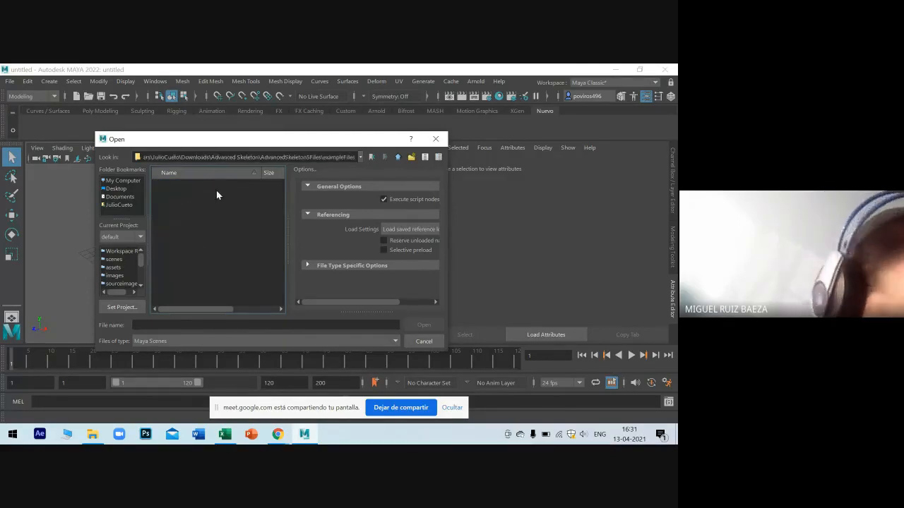
{"action": "left_click", "coordinate": [436, 139]}
Switch to the File Explorer window showing the Downloads folder.
{"action": "mouse_move", "coordinate": [286, 438]}
{"action": "left_click", "coordinate": [233, 381]}
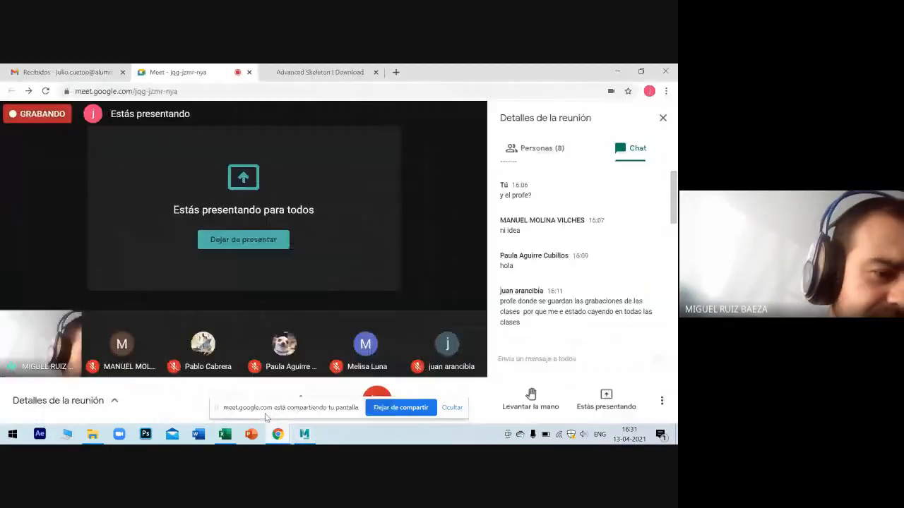
{"action": "left_click", "coordinate": [93, 433]}
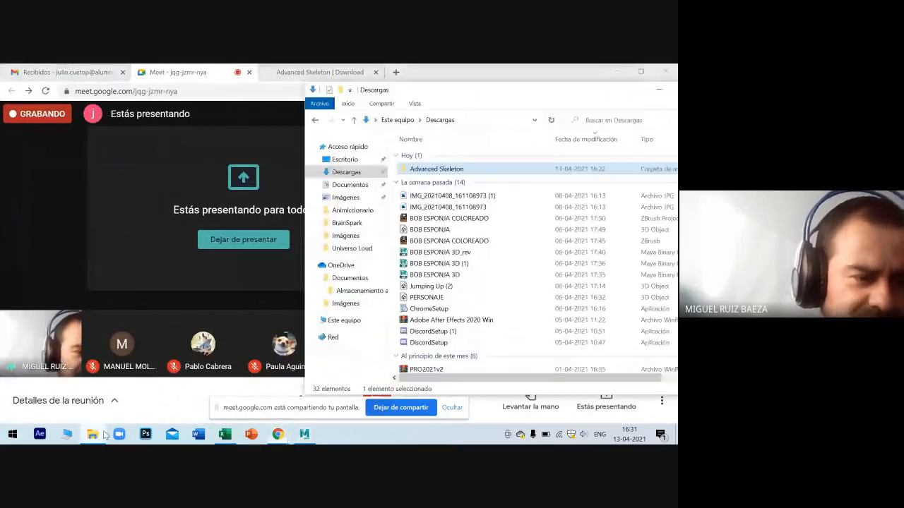
{"action": "right_click", "coordinate": [468, 170]}
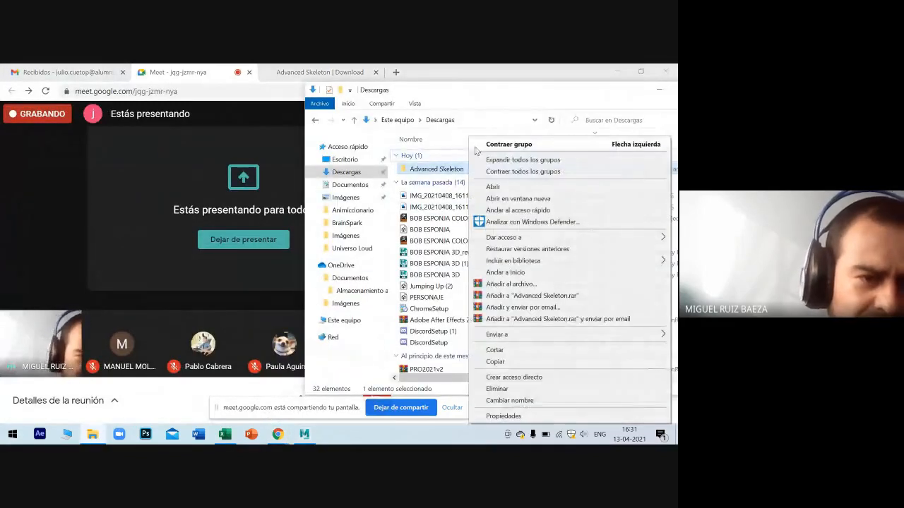
{"action": "left_click", "coordinate": [506, 401]}
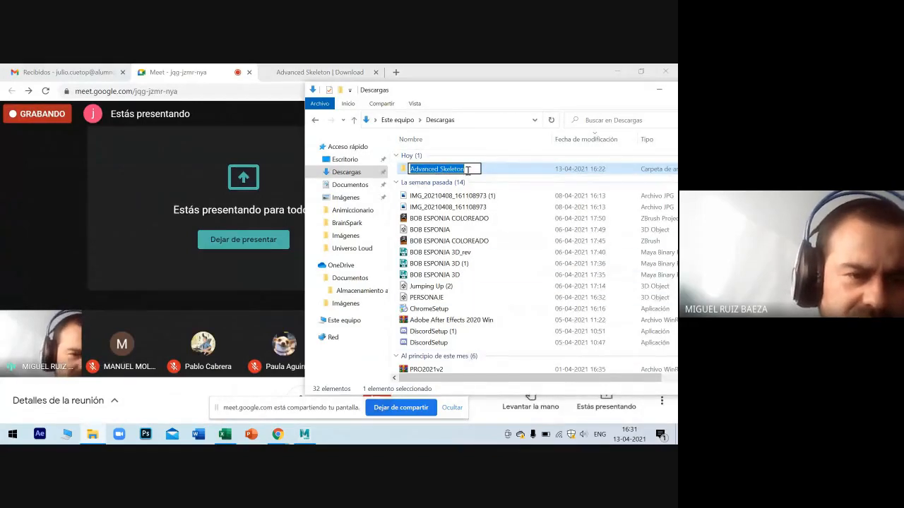
{"action": "key", "text": "Return"}
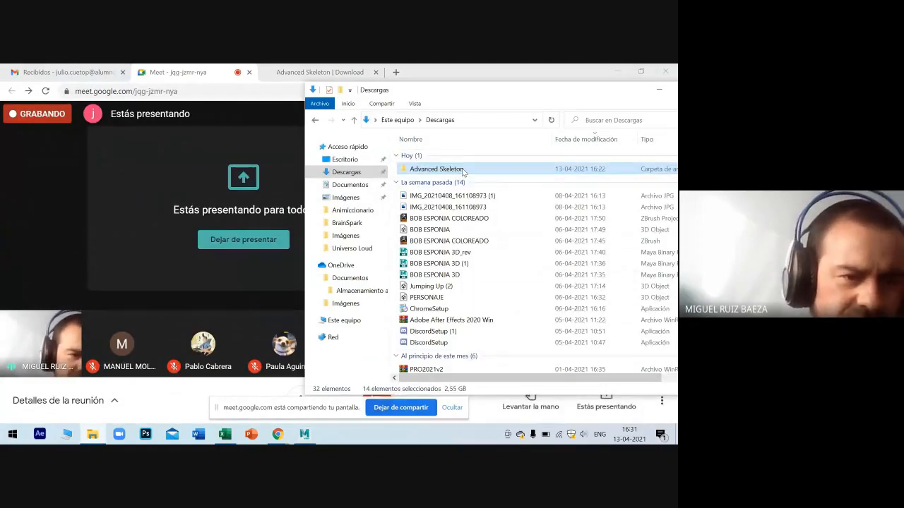
Open the Advanced Skeleton folder in Downloads and try to bring its install Maya script file into Maya 2022.
{"action": "double_click", "coordinate": [452, 169]}
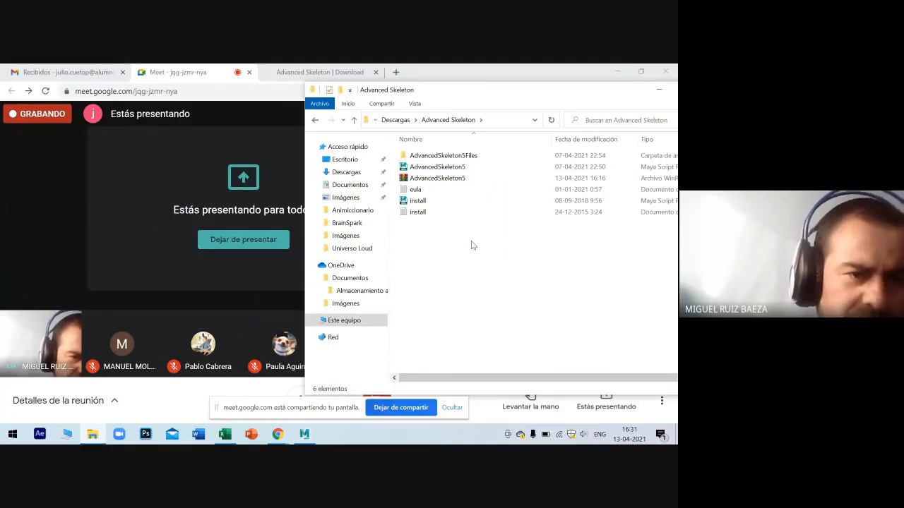
{"action": "left_click", "coordinate": [472, 202]}
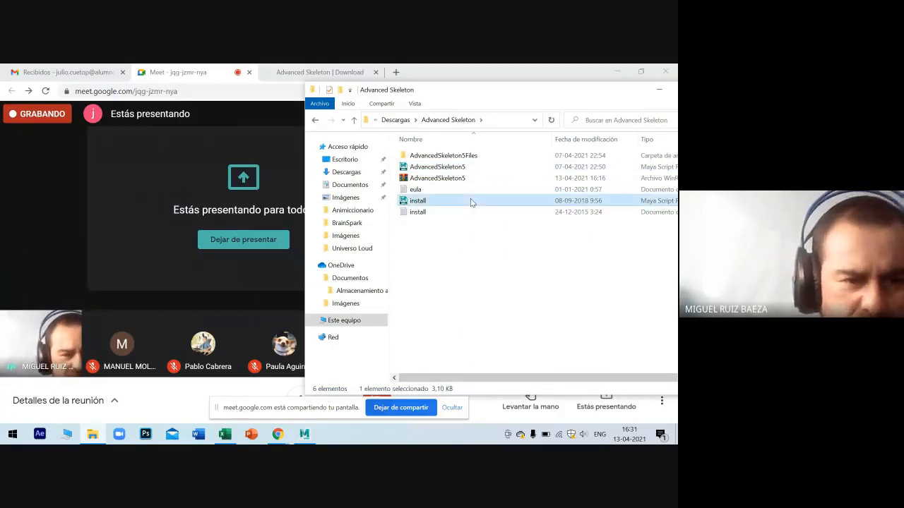
{"action": "left_click_drag", "start_coordinate": [471, 202], "coordinate": [284, 140]}
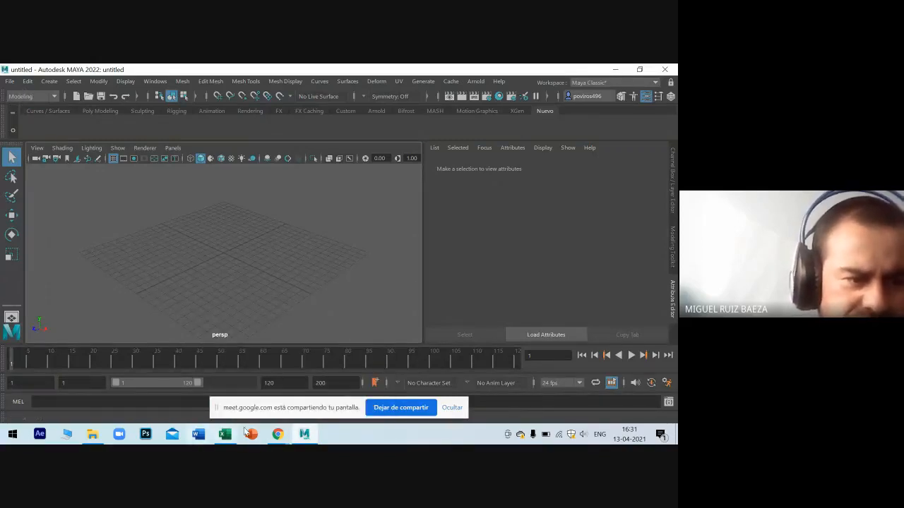
Place the Advanced Skeleton folder window over Maya 2022, drop the install Maya script into the viewport, and minimize the folder window.
{"action": "mouse_move", "coordinate": [281, 434]}
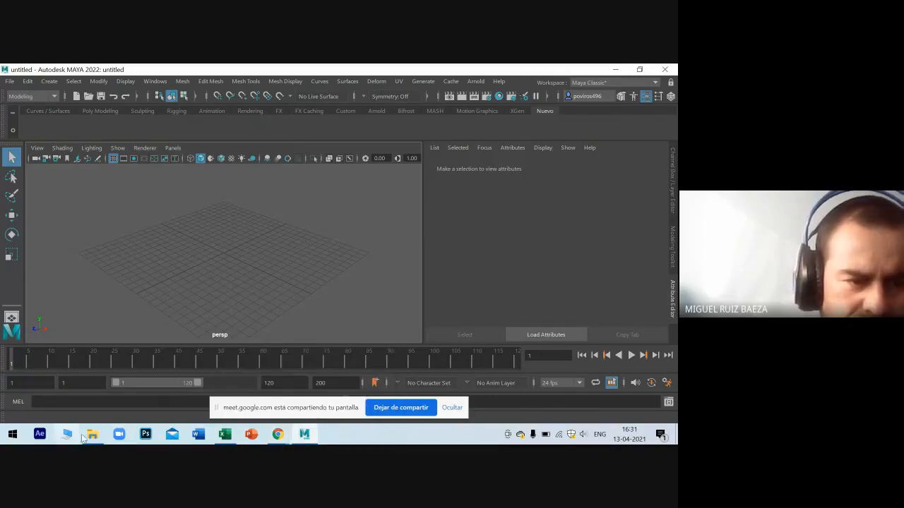
{"action": "left_click", "coordinate": [92, 434]}
{"action": "left_click_drag", "start_coordinate": [413, 93], "coordinate": [315, 233]}
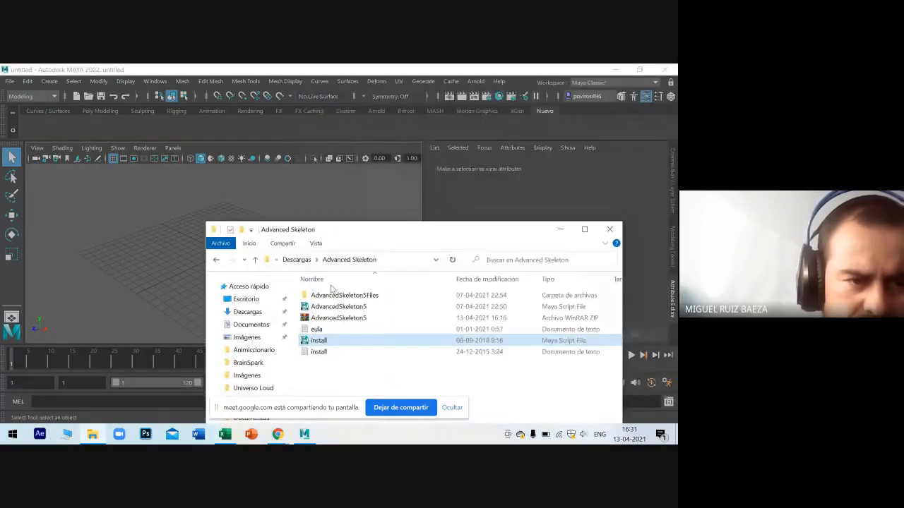
{"action": "left_click_drag", "start_coordinate": [318, 345], "coordinate": [80, 190]}
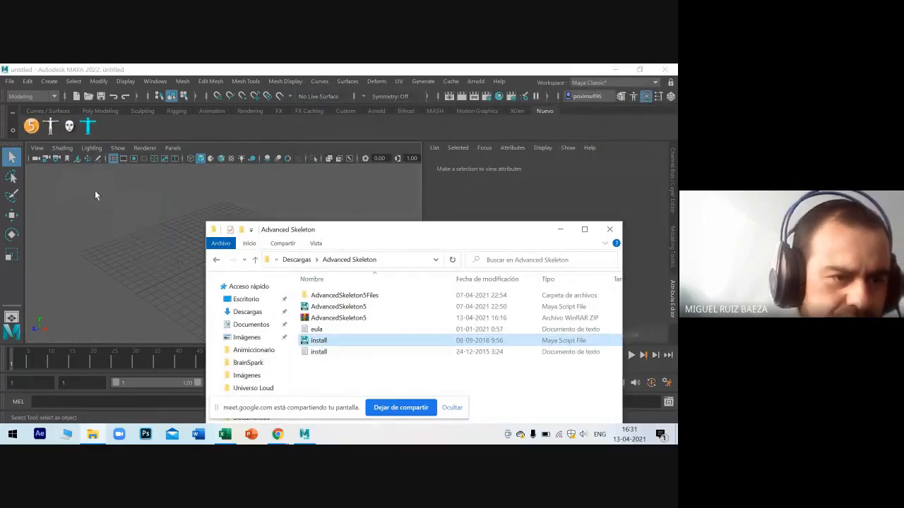
{"action": "left_click", "coordinate": [557, 233]}
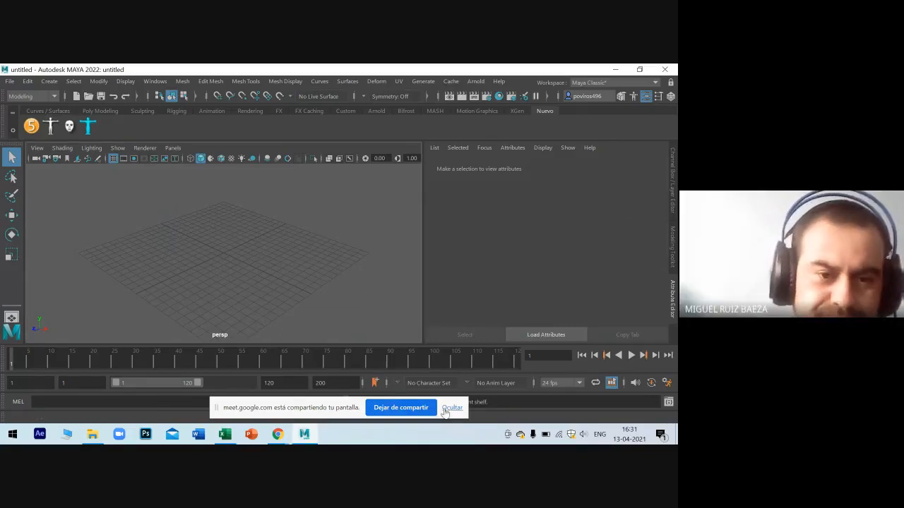
Switch back to the Google Meet call window in Chrome.
{"action": "mouse_move", "coordinate": [284, 439]}
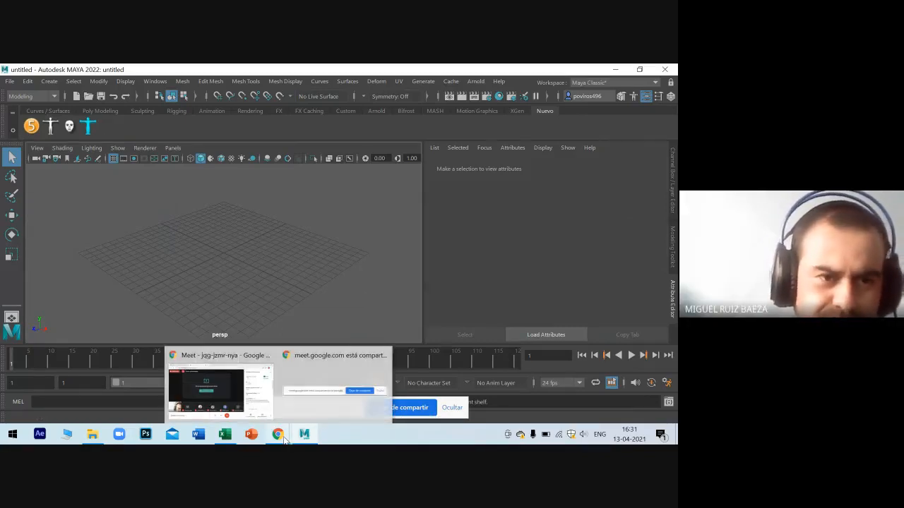
{"action": "left_click", "coordinate": [339, 383]}
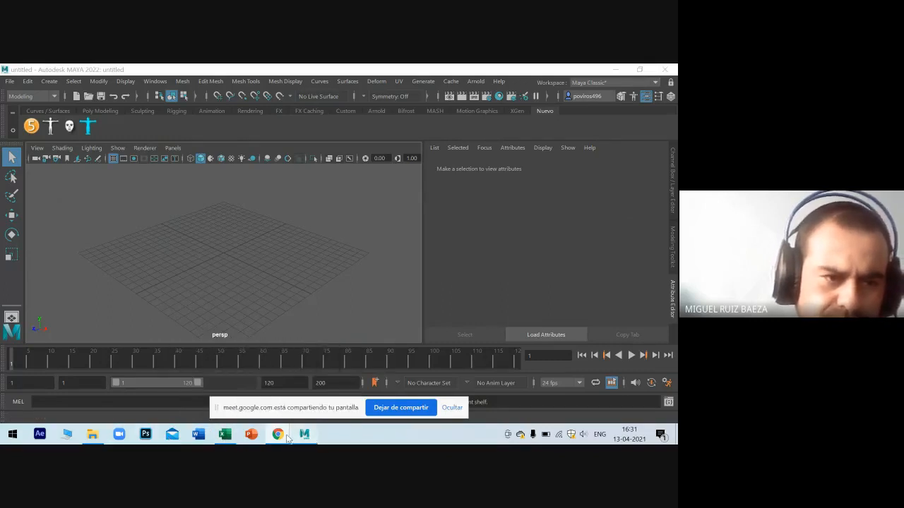
{"action": "mouse_move", "coordinate": [277, 434]}
{"action": "left_click", "coordinate": [246, 401]}
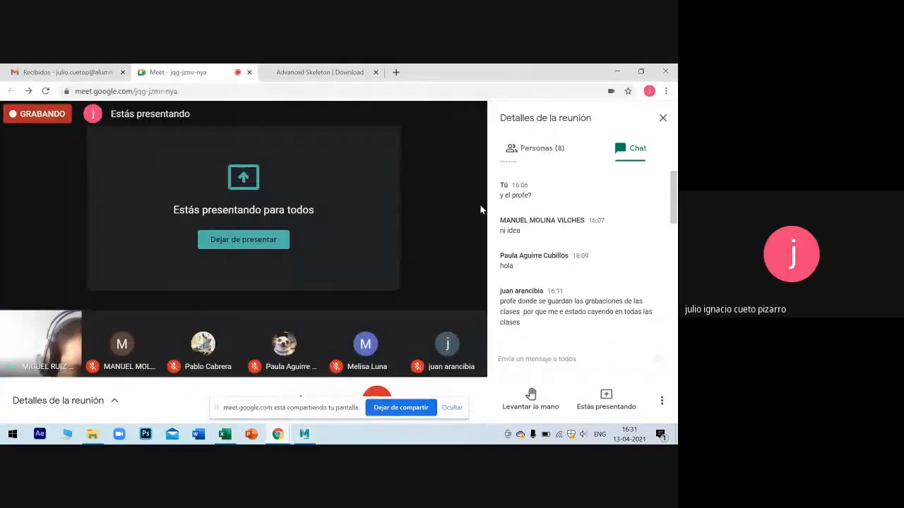
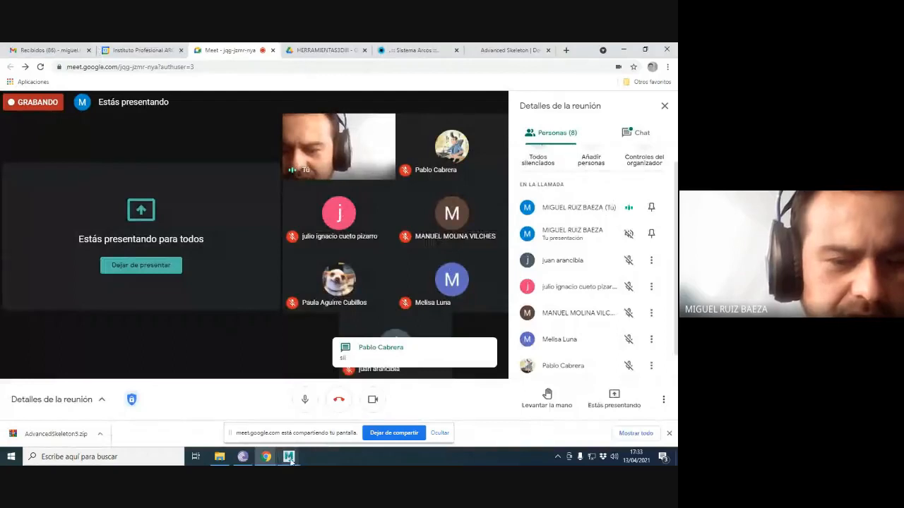
Switch to Maya 2018 and examine the gorilla in gorila_rig.mb from several angles, selecting its meshes and clearing the selection.
{"action": "left_click", "coordinate": [289, 457]}
{"action": "left_click", "coordinate": [305, 403]}
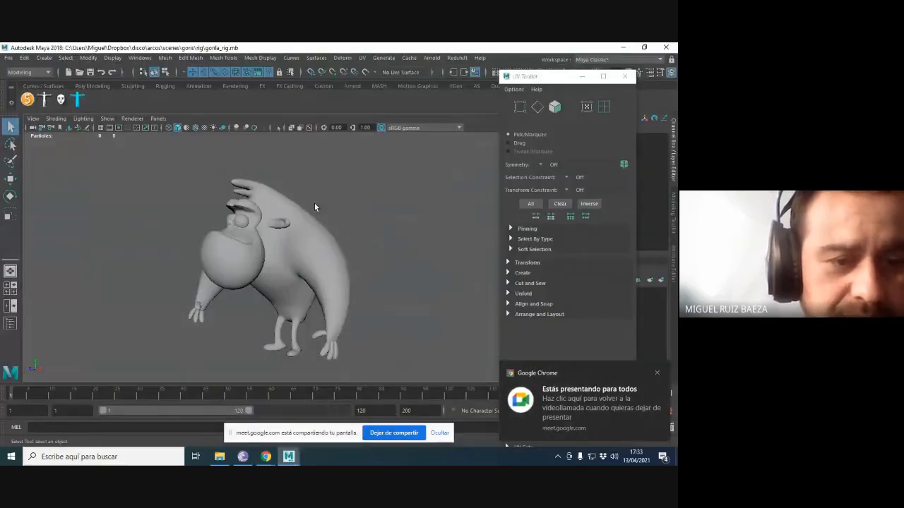
{"action": "left_click_drag", "start_coordinate": [315, 204], "coordinate": [381, 222], "text": "alt"}
{"action": "left_click", "coordinate": [310, 245]}
{"action": "left_click_drag", "start_coordinate": [311, 245], "coordinate": [266, 244], "text": "alt"}
{"action": "left_click", "coordinate": [264, 245]}
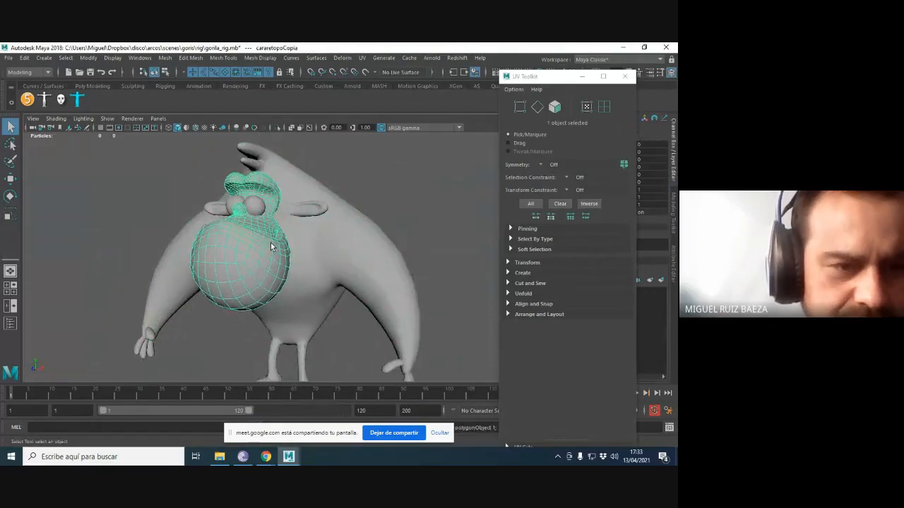
{"action": "scroll", "coordinate": [271, 247], "scroll_direction": "down", "scroll_amount": 3}
{"action": "left_click_drag", "start_coordinate": [162, 191], "coordinate": [338, 313]}
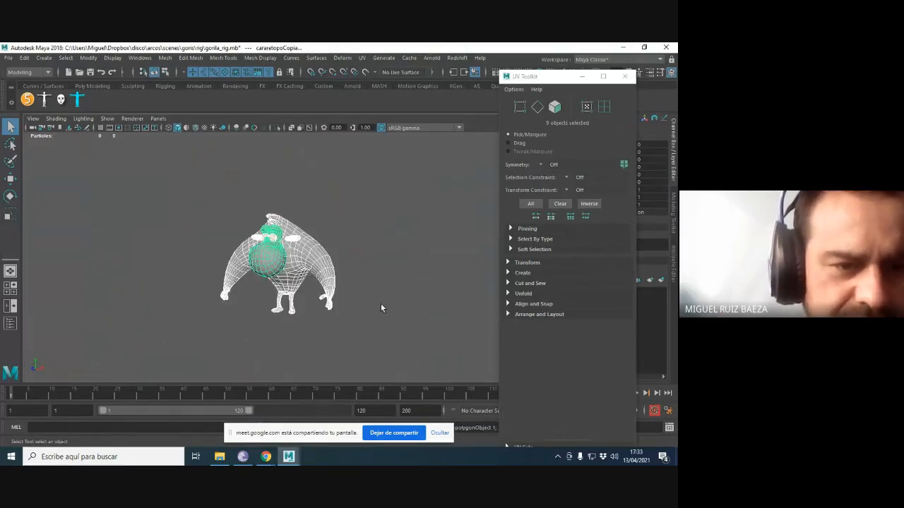
{"action": "scroll", "coordinate": [381, 306], "scroll_direction": "up", "scroll_amount": 3}
{"action": "left_click", "coordinate": [414, 298]}
{"action": "mouse_move", "coordinate": [414, 299]}
{"action": "left_mouse_down", "text": "alt"}
{"action": "mouse_move", "coordinate": [388, 285]}
{"action": "mouse_move", "coordinate": [298, 291]}
{"action": "mouse_move", "coordinate": [260, 276]}
{"action": "mouse_move", "coordinate": [285, 256]}
{"action": "mouse_move", "coordinate": [375, 280]}
{"action": "mouse_move", "coordinate": [345, 285]}
{"action": "mouse_move", "coordinate": [375, 298]}
{"action": "left_mouse_up", "text": "alt"}
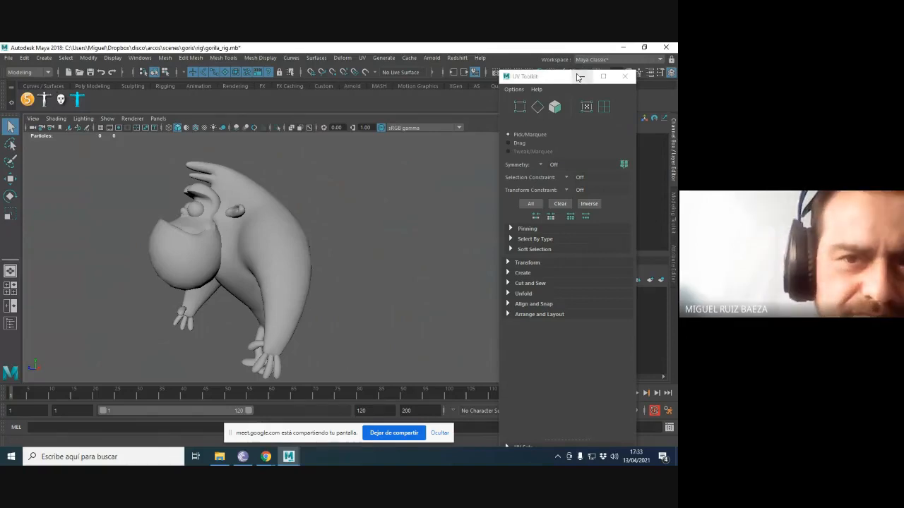
Select all the gorilla's meshes, examine their UV layout in the UV Editor, and minimize the editor.
{"action": "left_click_drag", "start_coordinate": [535, 78], "coordinate": [545, 78]}
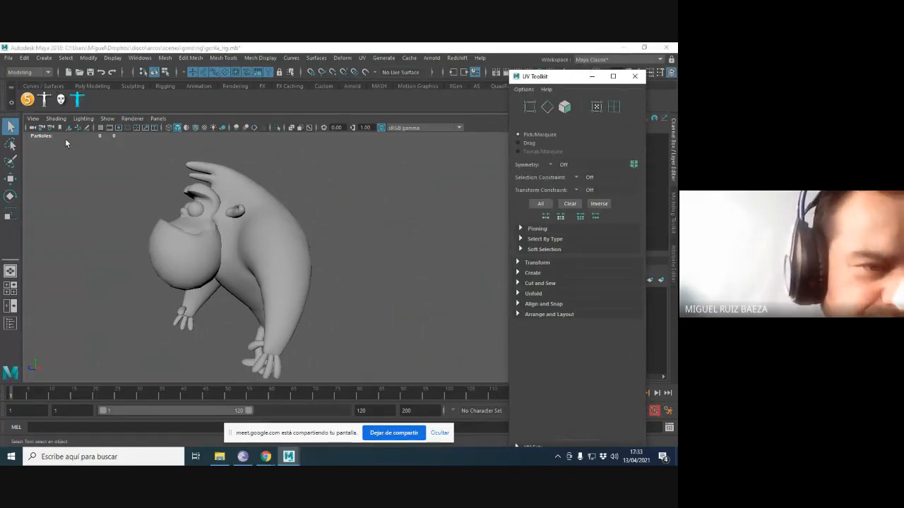
{"action": "left_click_drag", "start_coordinate": [125, 157], "coordinate": [286, 299]}
{"action": "left_click", "coordinate": [356, 250]}
{"action": "scroll", "coordinate": [165, 212], "scroll_direction": "down", "scroll_amount": 3}
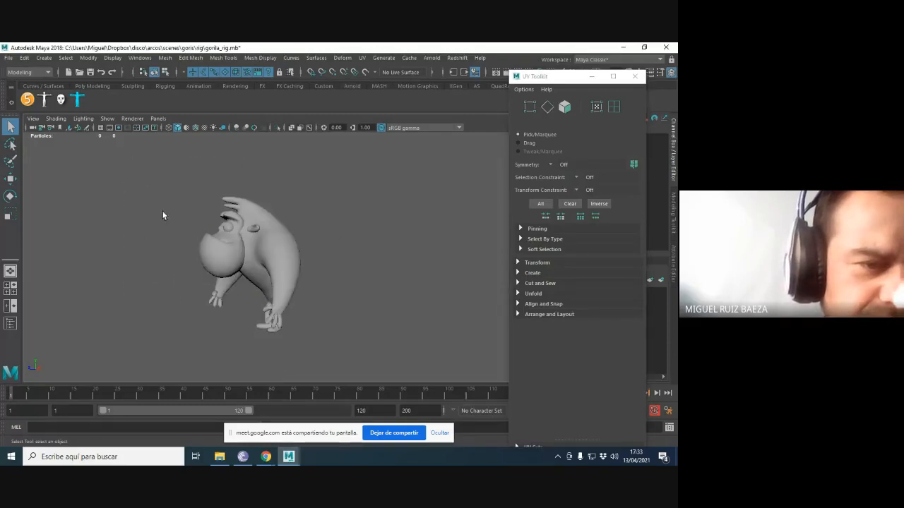
{"action": "left_click_drag", "start_coordinate": [146, 197], "coordinate": [375, 359]}
{"action": "left_click_drag", "start_coordinate": [375, 359], "coordinate": [394, 249], "text": "alt"}
{"action": "scroll", "coordinate": [393, 249], "scroll_direction": "up", "scroll_amount": 2}
{"action": "scroll", "coordinate": [392, 249], "scroll_direction": "down", "scroll_amount": 1}
{"action": "left_click_drag", "start_coordinate": [317, 252], "coordinate": [399, 338]}
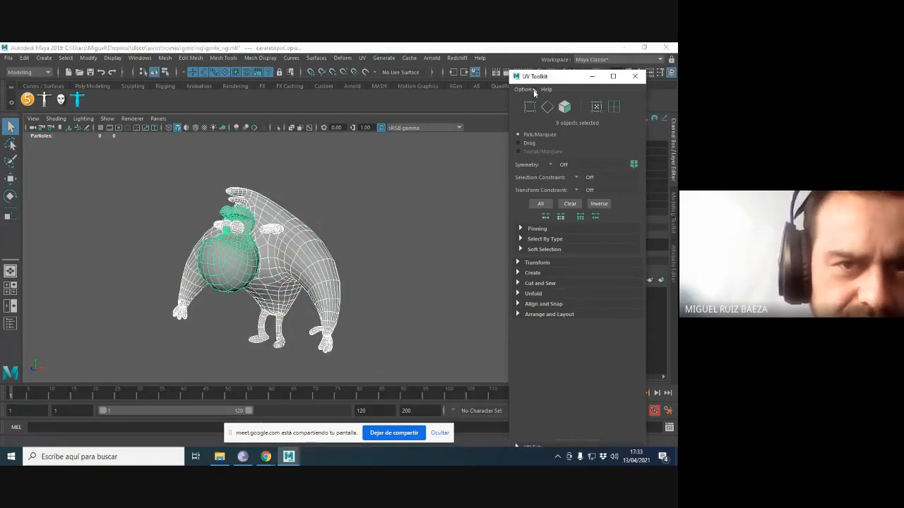
{"action": "left_click", "coordinate": [361, 58]}
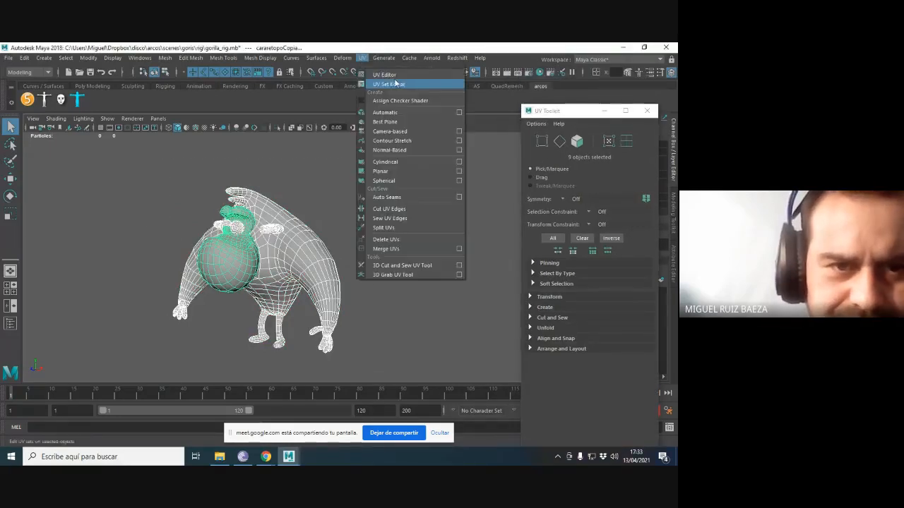
{"action": "left_click", "coordinate": [385, 75]}
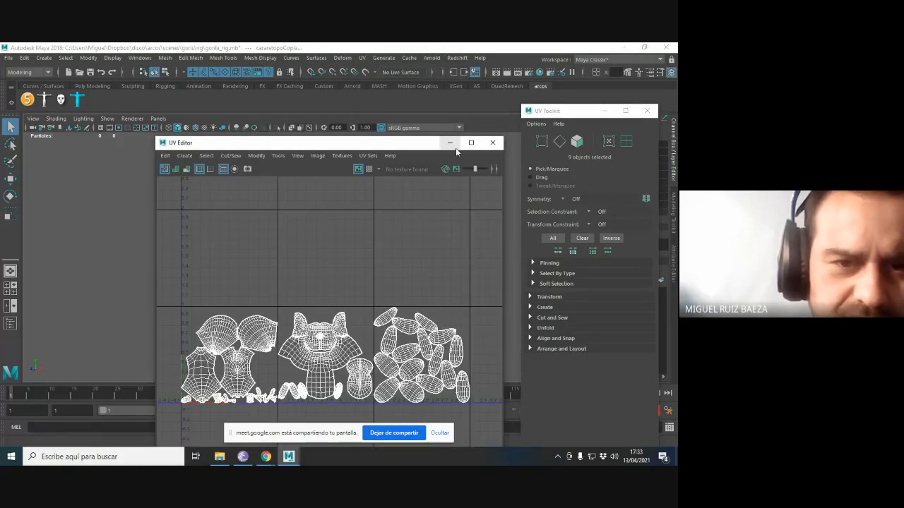
{"action": "left_click", "coordinate": [450, 142]}
Examine the gorilla's face up close around the eyes, nose and teeth, minimizing the UV Toolkit to clear the view.
{"action": "left_click_drag", "start_coordinate": [417, 205], "coordinate": [332, 177], "text": "alt"}
{"action": "key", "text": "5"}
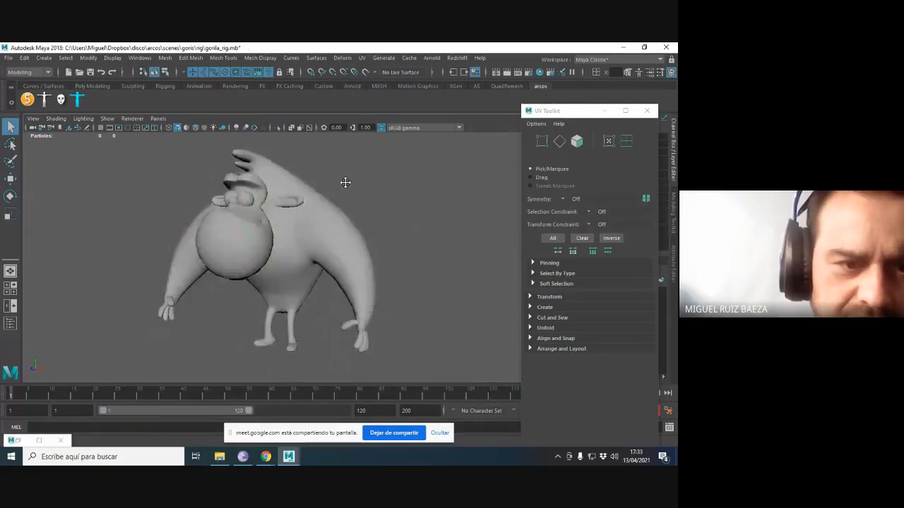
{"action": "scroll", "coordinate": [323, 225], "scroll_direction": "up", "scroll_amount": 8}
{"action": "left_click_drag", "start_coordinate": [311, 225], "coordinate": [360, 198], "text": "alt"}
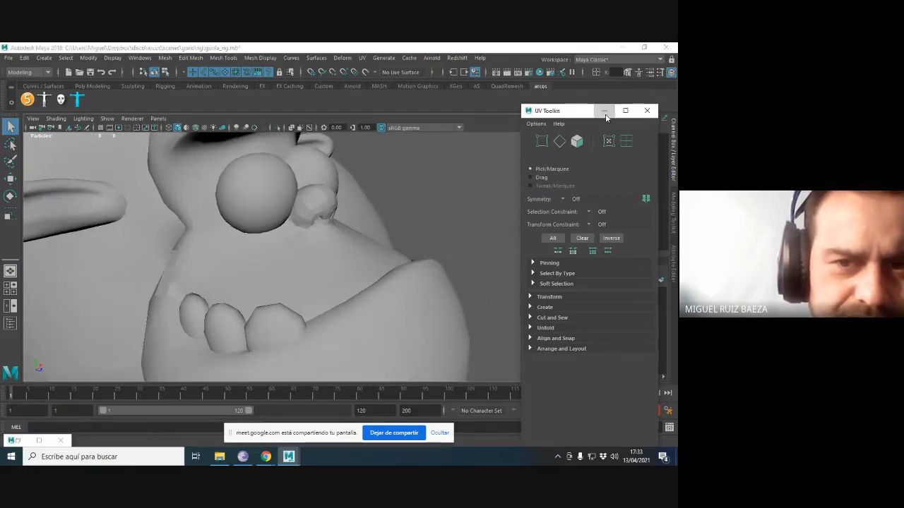
{"action": "left_click", "coordinate": [605, 113]}
{"action": "left_click_drag", "start_coordinate": [364, 237], "coordinate": [269, 244], "text": "alt"}
{"action": "left_click", "coordinate": [269, 244]}
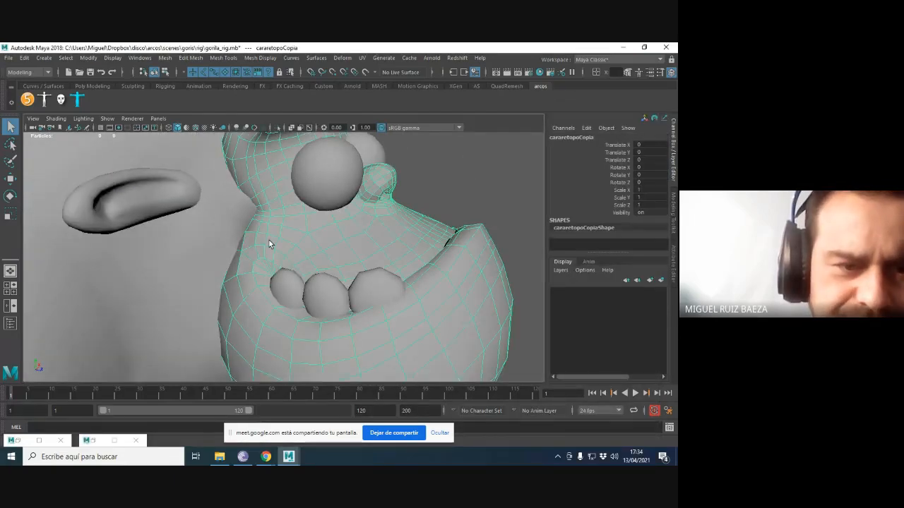
{"action": "left_click", "coordinate": [476, 162]}
{"action": "left_click_drag", "start_coordinate": [476, 162], "coordinate": [311, 217], "text": "alt"}
{"action": "left_click_drag", "start_coordinate": [388, 228], "coordinate": [357, 266], "text": "alt"}
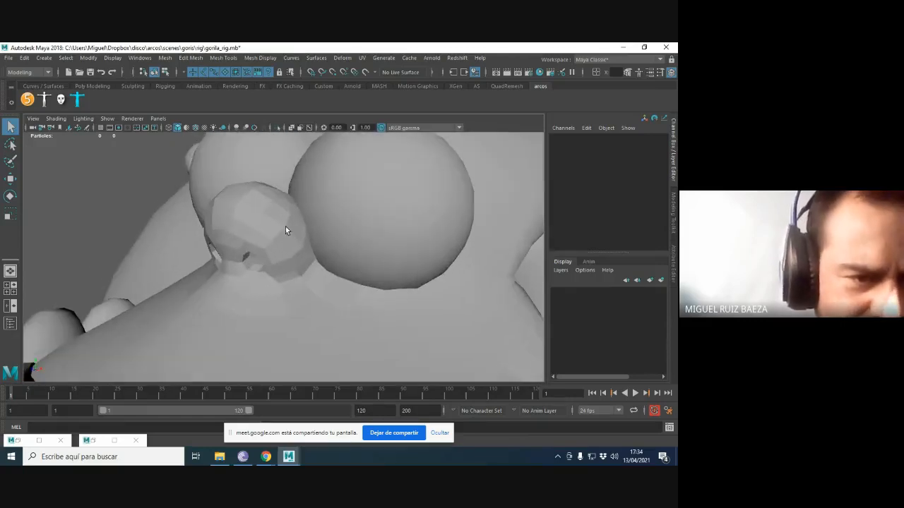
{"action": "left_click_drag", "start_coordinate": [289, 235], "coordinate": [146, 201], "text": "alt"}
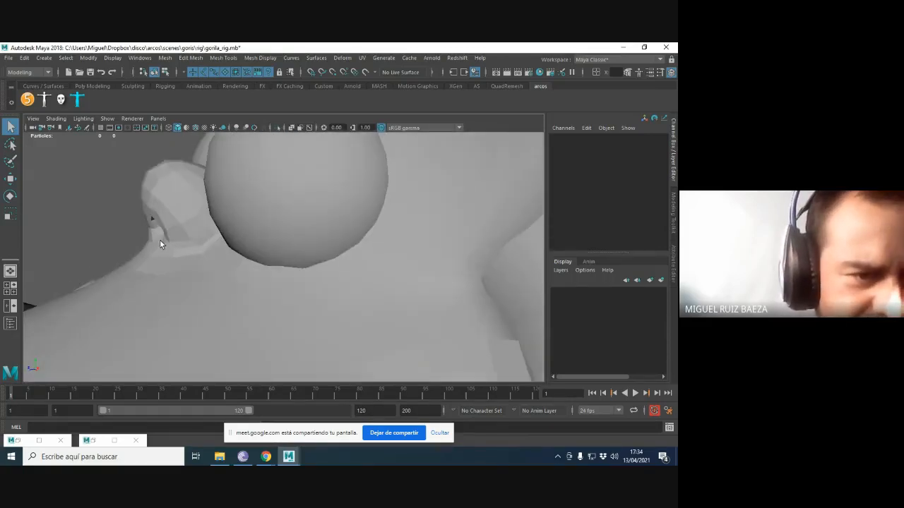
{"action": "left_click_drag", "start_coordinate": [161, 242], "coordinate": [396, 219], "text": "alt"}
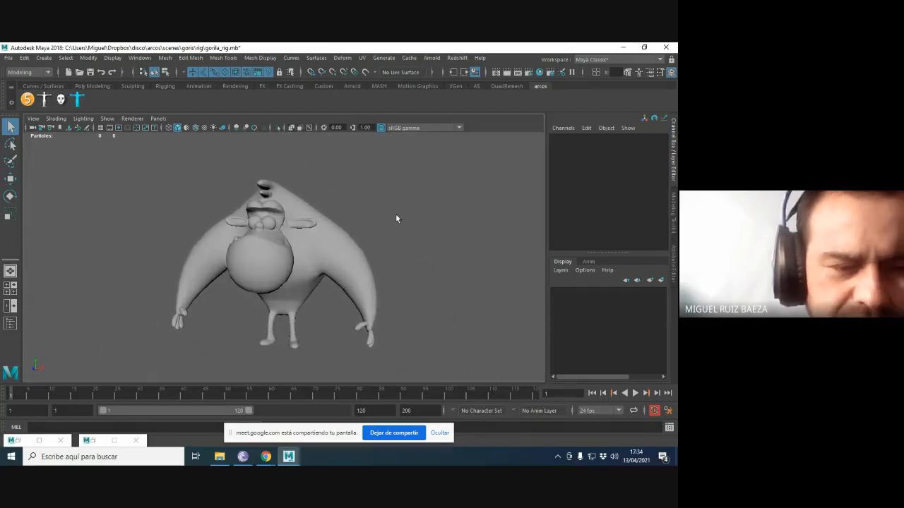
Show the grid in the perspective viewport and examine the gorilla's size and placement against it.
{"action": "left_click", "coordinate": [106, 118]}
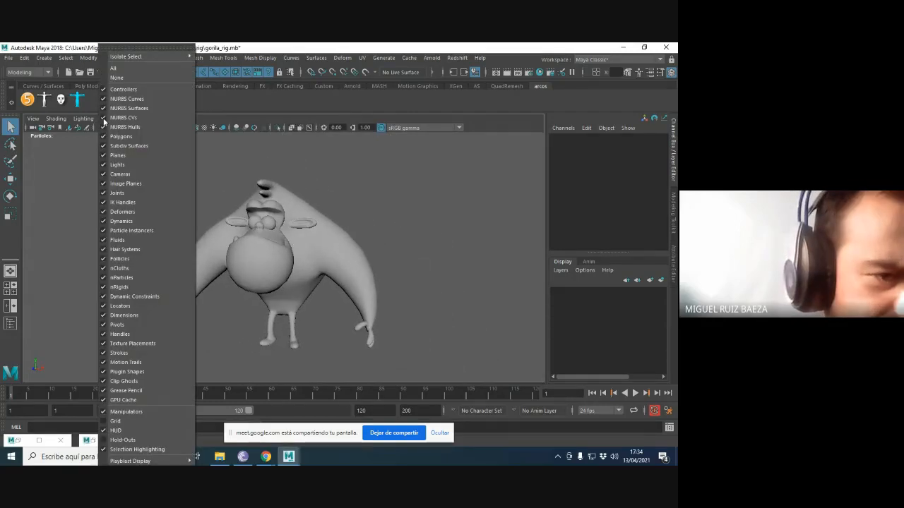
{"action": "left_click", "coordinate": [115, 421]}
{"action": "scroll", "coordinate": [121, 319], "scroll_direction": "down", "scroll_amount": 2}
{"action": "left_click_drag", "start_coordinate": [121, 319], "coordinate": [234, 313], "text": "alt"}
{"action": "right_click_drag", "start_coordinate": [234, 313], "coordinate": [236, 289], "text": "alt"}
{"action": "left_click_drag", "start_coordinate": [236, 289], "coordinate": [236, 311], "text": "alt"}
{"action": "left_click_drag", "start_coordinate": [249, 246], "coordinate": [315, 307]}
{"action": "left_click", "coordinate": [331, 307]}
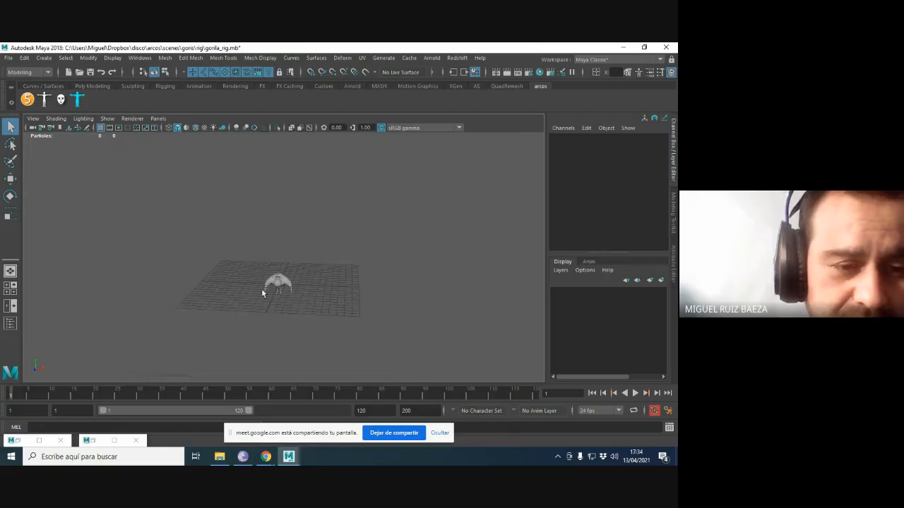
{"action": "left_click_drag", "start_coordinate": [261, 289], "coordinate": [221, 269], "text": "alt"}
{"action": "right_click_drag", "start_coordinate": [223, 268], "coordinate": [535, 308], "text": "alt"}
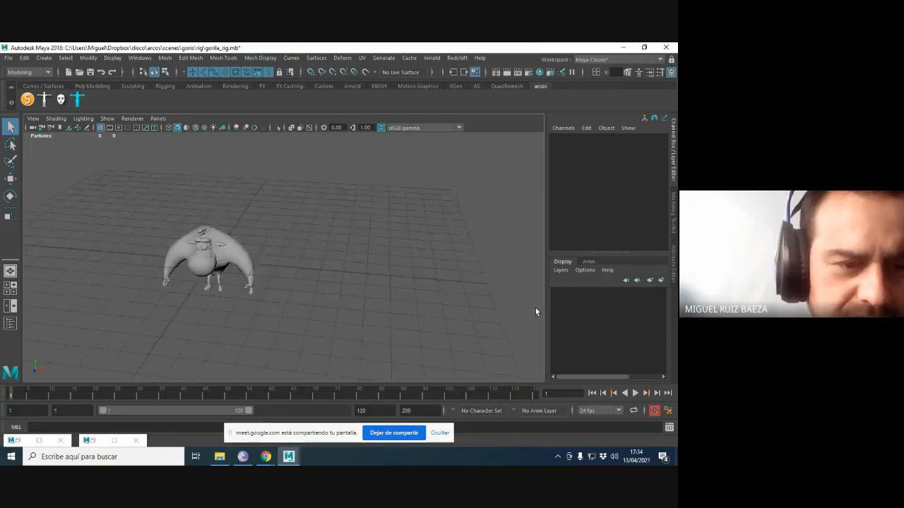
{"action": "middle_click_drag", "start_coordinate": [287, 279], "coordinate": [360, 280], "text": "alt"}
{"action": "right_click_drag", "start_coordinate": [381, 290], "coordinate": [494, 300], "text": "alt"}
{"action": "left_click_drag", "start_coordinate": [351, 281], "coordinate": [311, 281], "text": "alt"}
{"action": "right_click_drag", "start_coordinate": [310, 281], "coordinate": [387, 279], "text": "alt"}
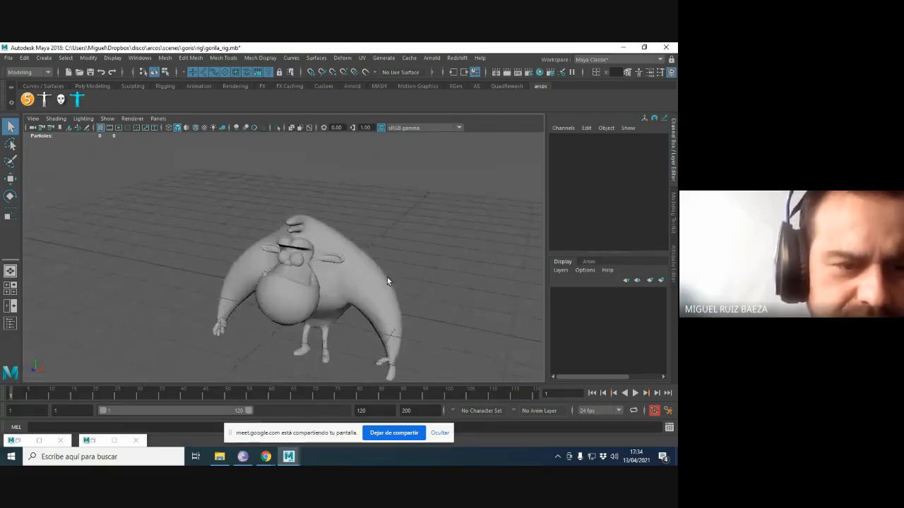
Select all the gorilla's meshes, clear the selection, and examine the shaded model from a distance and around the face.
{"action": "middle_click_drag", "start_coordinate": [347, 271], "coordinate": [331, 250], "text": "alt"}
{"action": "left_click_drag", "start_coordinate": [171, 184], "coordinate": [428, 369]}
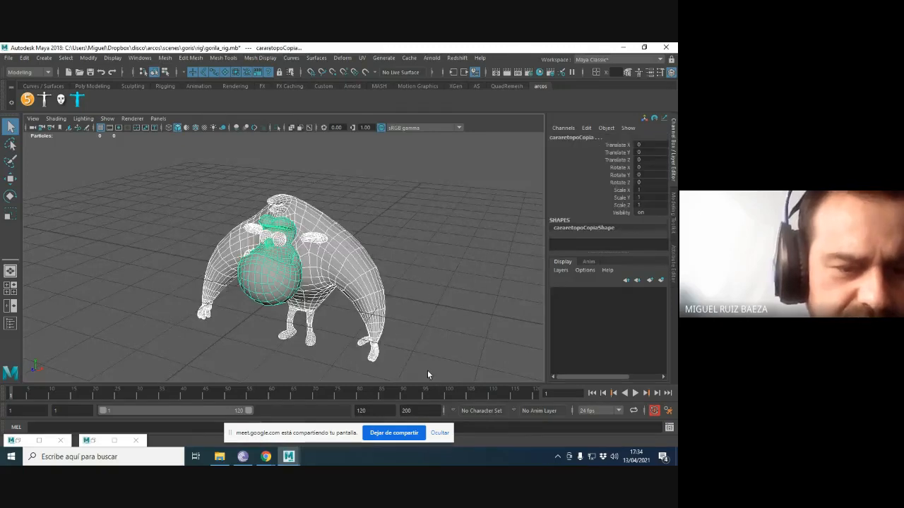
{"action": "left_click", "coordinate": [414, 270]}
{"action": "key", "text": "5"}
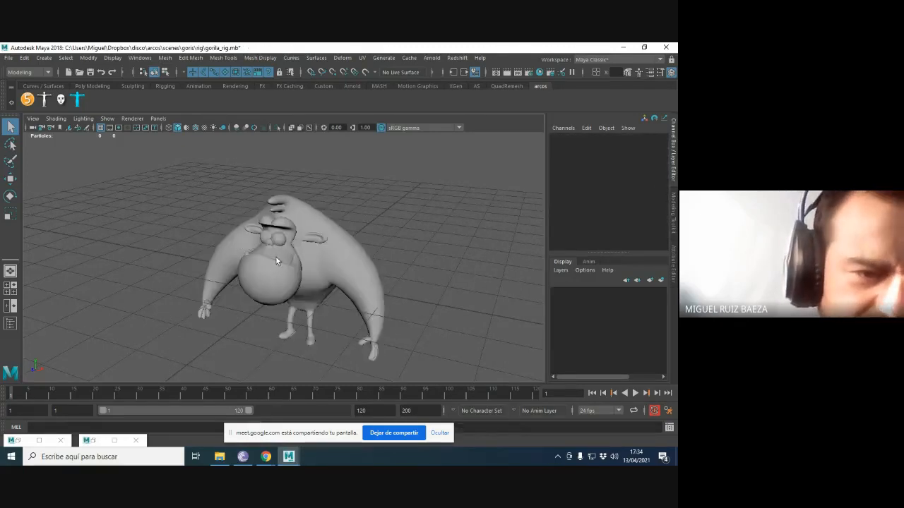
{"action": "right_click_drag", "start_coordinate": [276, 257], "coordinate": [291, 226], "text": "alt"}
{"action": "scroll", "coordinate": [297, 251], "scroll_direction": "up", "scroll_amount": 2}
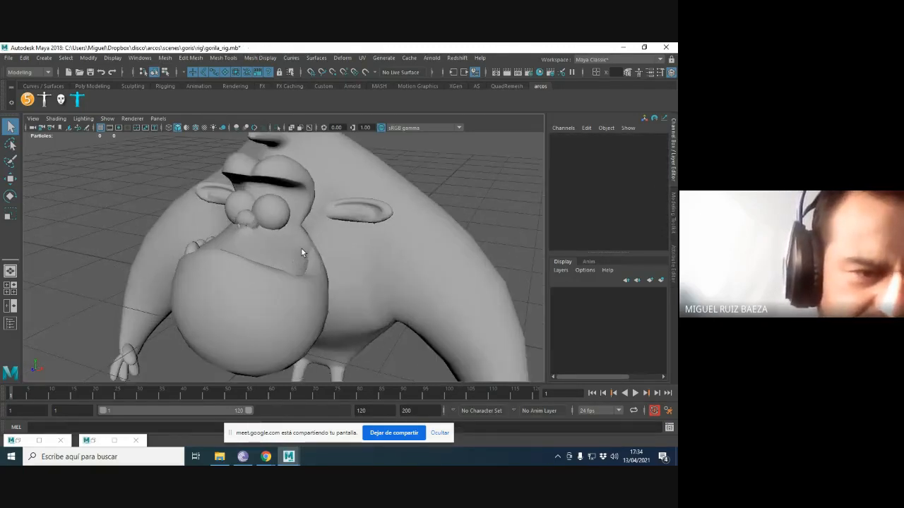
{"action": "scroll", "coordinate": [301, 248], "scroll_direction": "down", "scroll_amount": 5}
{"action": "scroll", "coordinate": [301, 249], "scroll_direction": "down", "scroll_amount": 1}
Apply Soften Edge to all the gorilla's meshes and clear the selection.
{"action": "left_click_drag", "start_coordinate": [200, 200], "coordinate": [397, 360]}
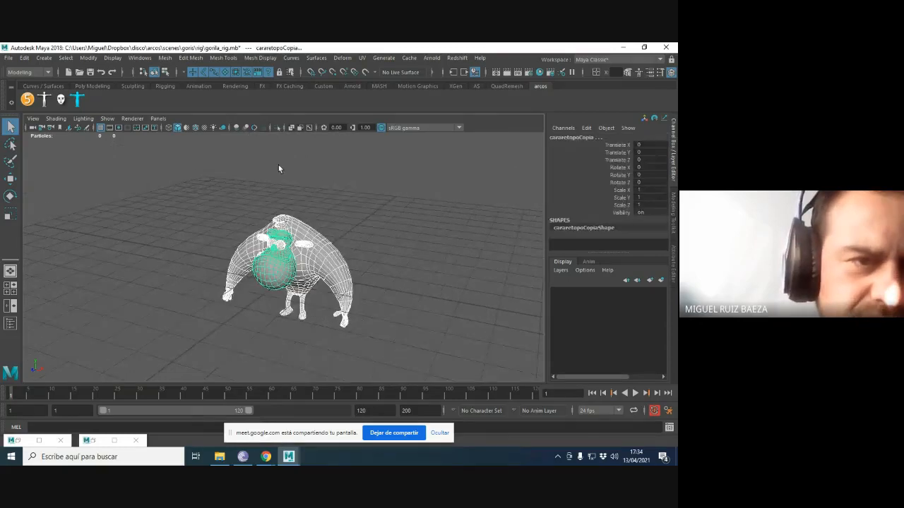
{"action": "left_click", "coordinate": [260, 58]}
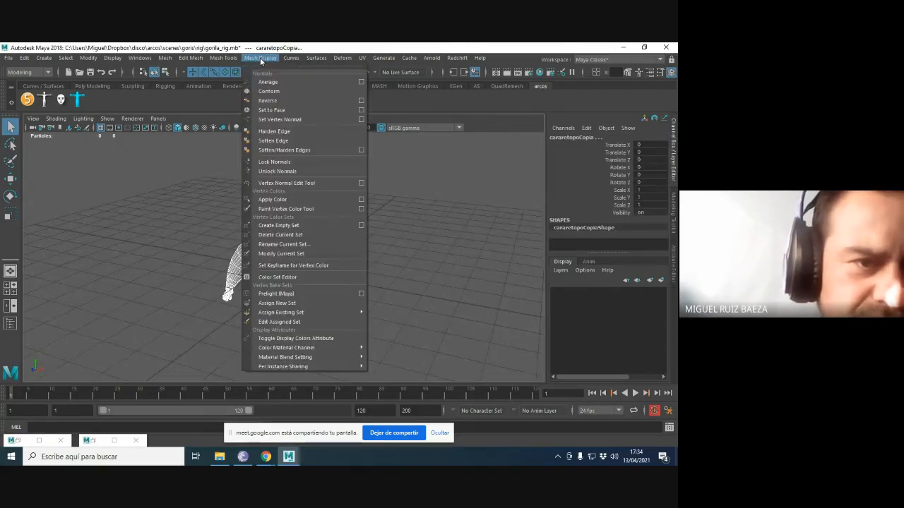
{"action": "left_click", "coordinate": [283, 141]}
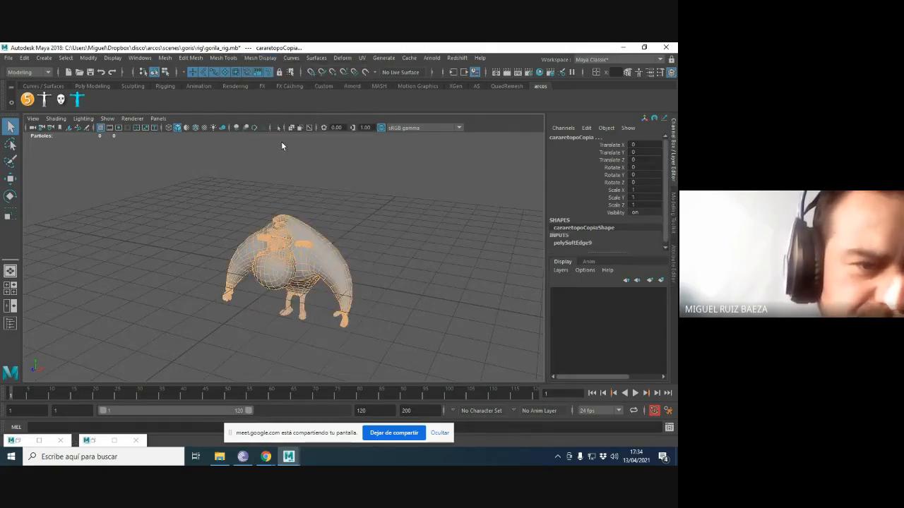
{"action": "left_click", "coordinate": [371, 248]}
{"action": "scroll", "coordinate": [372, 248], "scroll_direction": "up", "scroll_amount": 2}
{"action": "scroll", "coordinate": [372, 248], "scroll_direction": "up", "scroll_amount": 1}
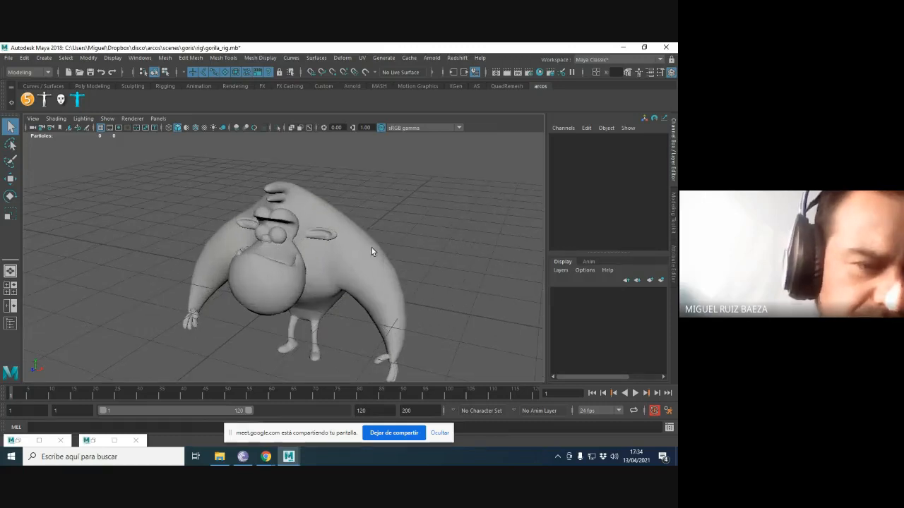
{"action": "scroll", "coordinate": [335, 243], "scroll_direction": "down", "scroll_amount": 1}
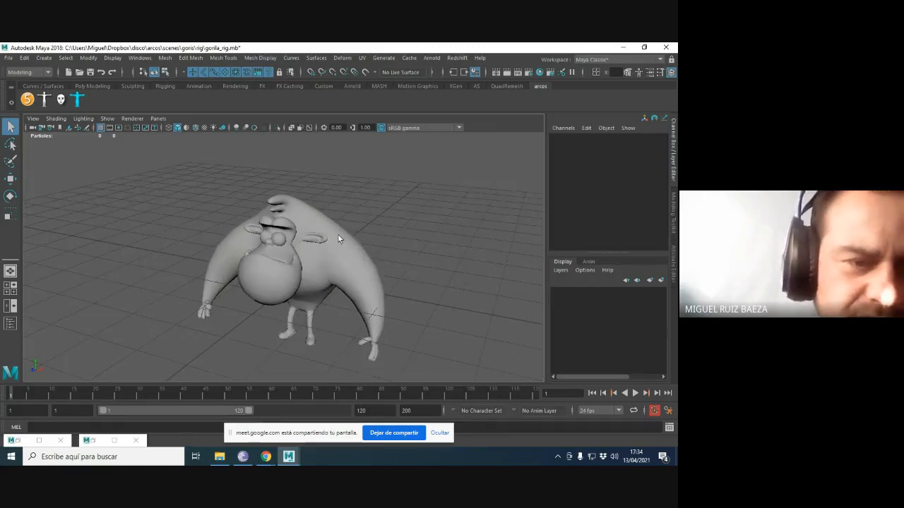
Inspect the gorilla's face and body meshes by selecting them one at a time, then clear the selection.
{"action": "left_click", "coordinate": [356, 230]}
{"action": "scroll", "coordinate": [356, 231], "scroll_direction": "up", "scroll_amount": 1}
{"action": "left_click", "coordinate": [302, 236]}
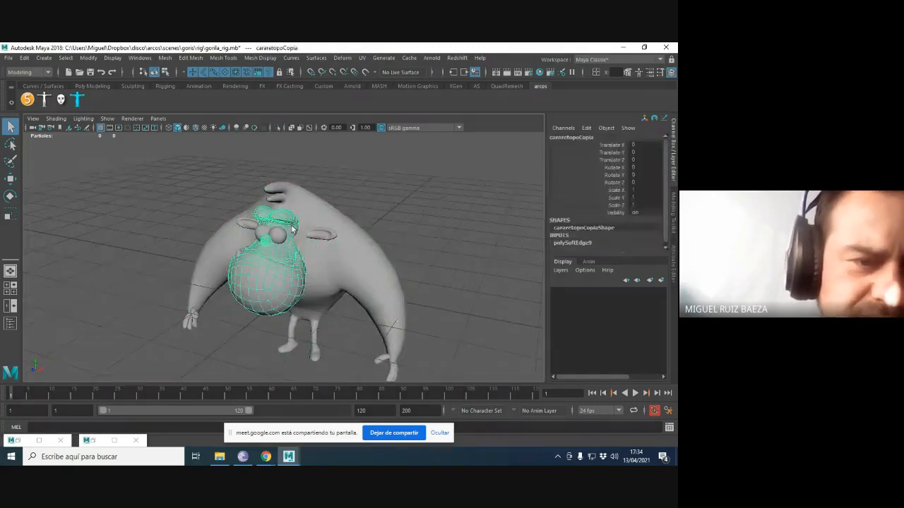
{"action": "key", "text": "Delete"}
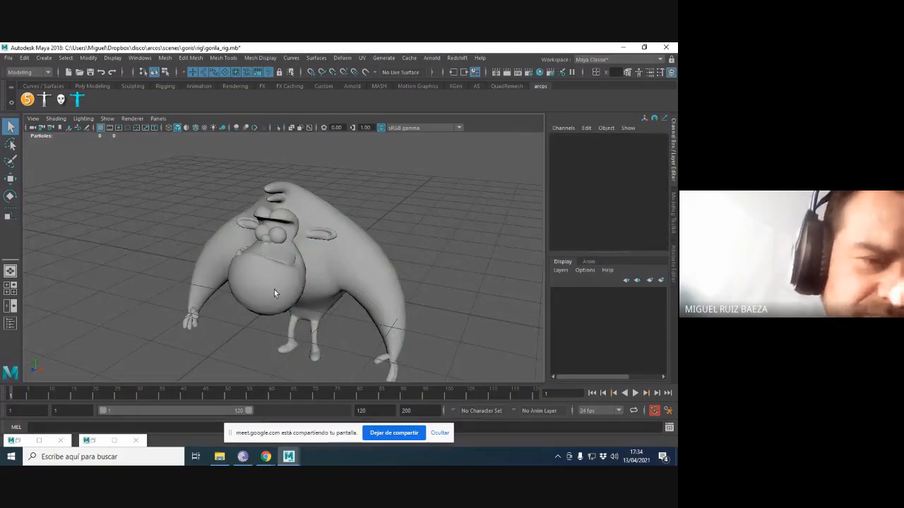
{"action": "left_click", "coordinate": [341, 275]}
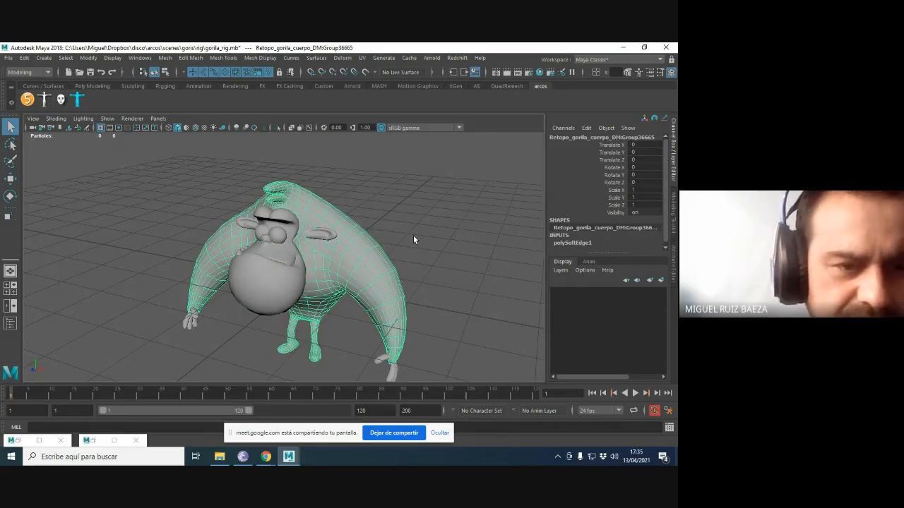
{"action": "left_click", "coordinate": [424, 233]}
{"action": "left_click", "coordinate": [353, 258]}
{"action": "left_click", "coordinate": [418, 243]}
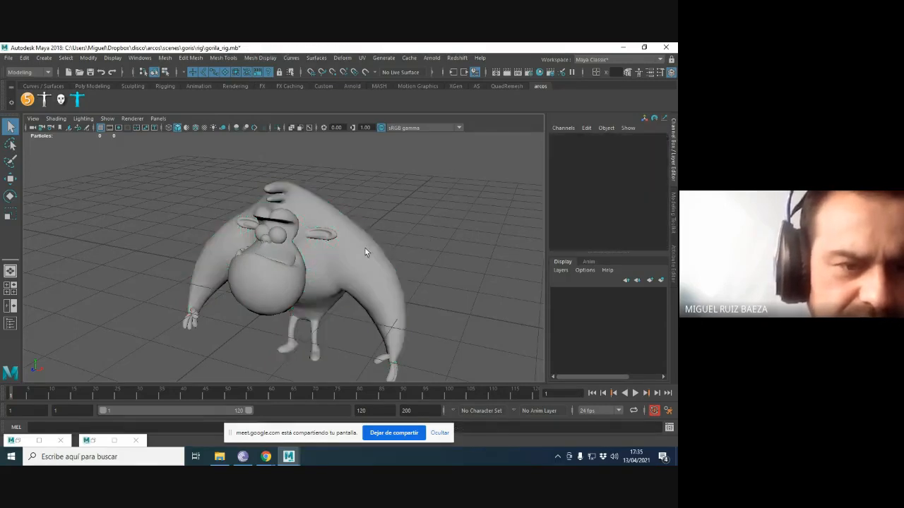
Examine the gorilla's smoothed shading from the front, at an angle, and close to the face.
{"action": "mouse_move", "coordinate": [365, 250]}
{"action": "left_mouse_down", "text": "alt"}
{"action": "mouse_move", "coordinate": [400, 254]}
{"action": "mouse_move", "coordinate": [343, 252]}
{"action": "mouse_move", "coordinate": [367, 237]}
{"action": "left_mouse_up", "text": "alt"}
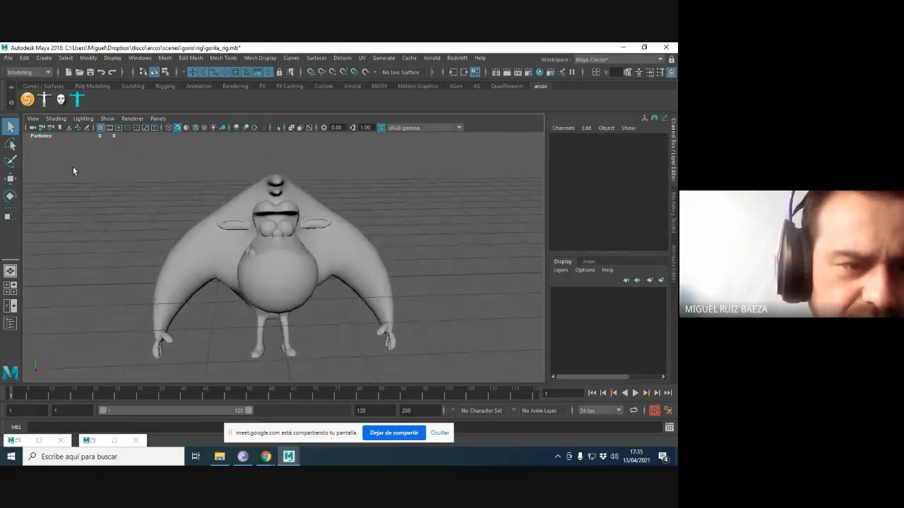
{"action": "left_click_drag", "start_coordinate": [76, 180], "coordinate": [355, 353]}
{"action": "left_click_drag", "start_coordinate": [412, 290], "coordinate": [432, 225], "text": "alt"}
{"action": "left_click", "coordinate": [434, 218]}
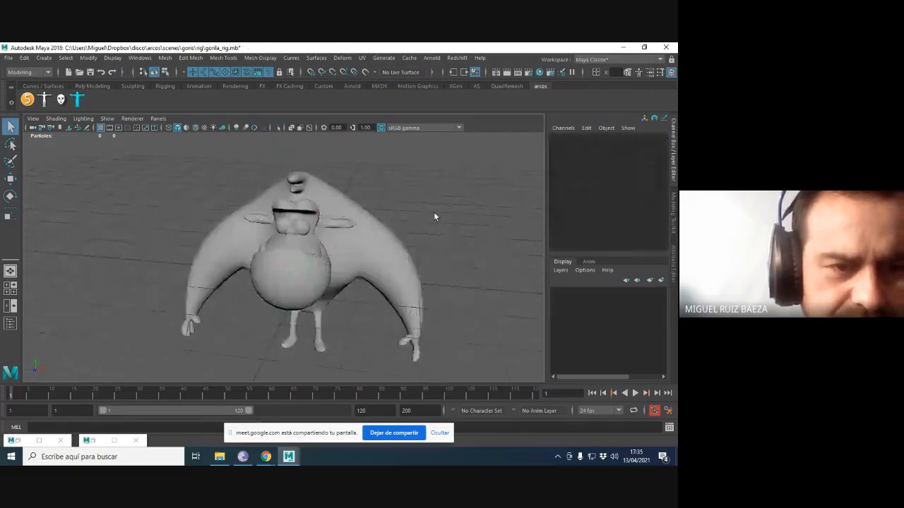
{"action": "left_click_drag", "start_coordinate": [333, 209], "coordinate": [421, 242], "text": "alt"}
{"action": "left_click", "coordinate": [372, 255]}
{"action": "left_click", "coordinate": [422, 242]}
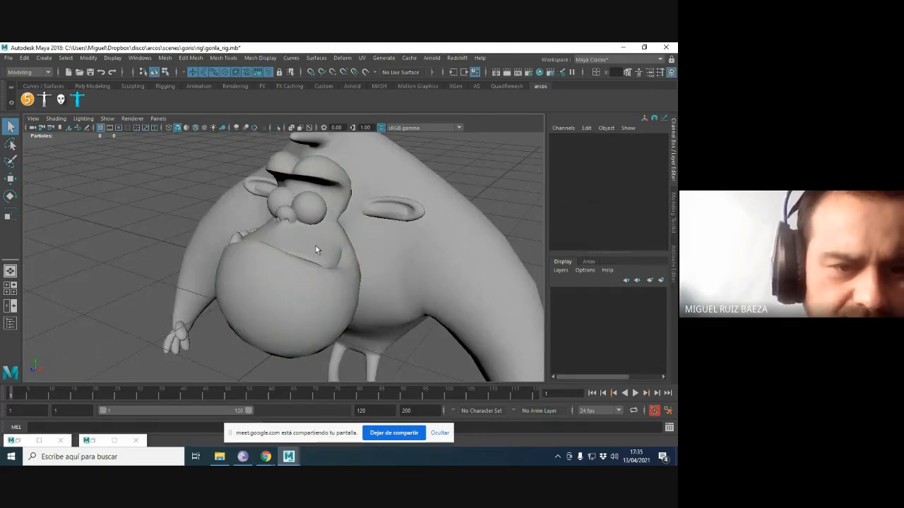
{"action": "right_click_drag", "start_coordinate": [349, 272], "coordinate": [386, 205], "text": "alt"}
Select all the gorilla's visible meshes and open the Outliner, placing it clear of the model.
{"action": "left_click_drag", "start_coordinate": [121, 168], "coordinate": [392, 284]}
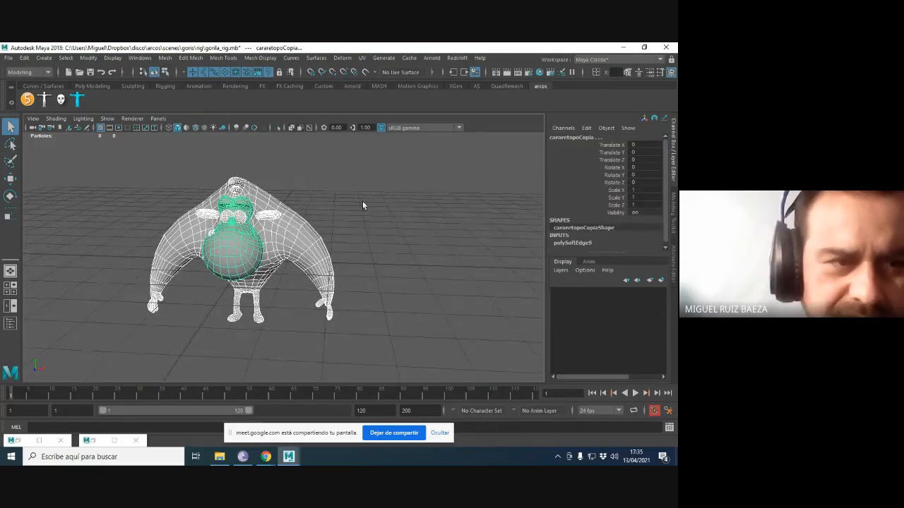
{"action": "left_click", "coordinate": [140, 57]}
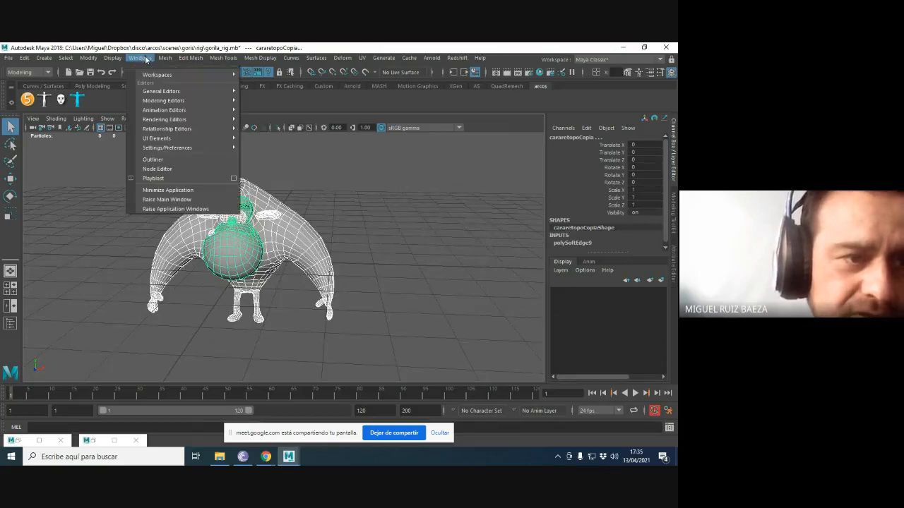
{"action": "left_click", "coordinate": [169, 160]}
{"action": "left_click_drag", "start_coordinate": [373, 215], "coordinate": [499, 151]}
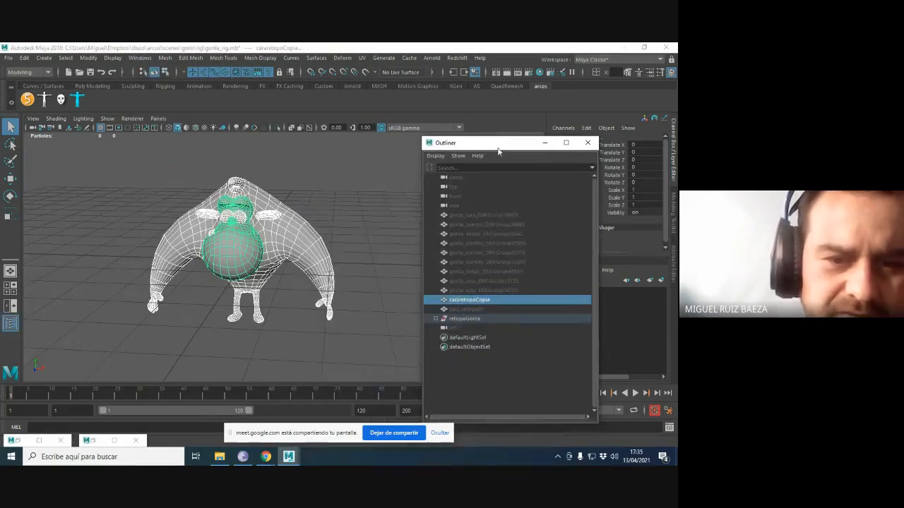
Unhide the hidden original meshes from gorila_cara through the last gorila_ojos in the Outliner, then delete them all.
{"action": "left_click", "coordinate": [489, 215]}
{"action": "left_click", "coordinate": [483, 290], "text": "shift"}
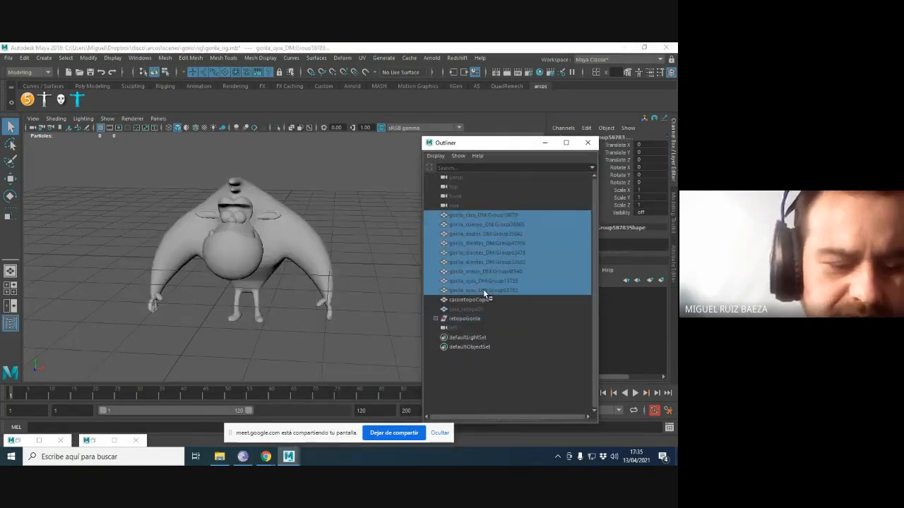
{"action": "key", "text": "shift+h"}
{"action": "left_click_drag", "start_coordinate": [331, 223], "coordinate": [317, 223], "text": "alt"}
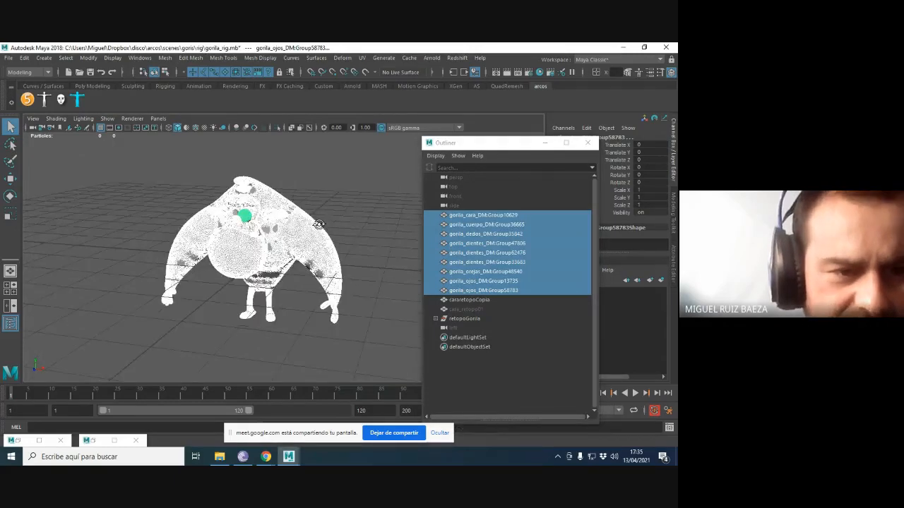
{"action": "right_click_drag", "start_coordinate": [317, 223], "coordinate": [355, 241], "text": "alt"}
{"action": "left_click_drag", "start_coordinate": [355, 244], "coordinate": [351, 238], "text": "alt"}
{"action": "key", "text": "Delete"}
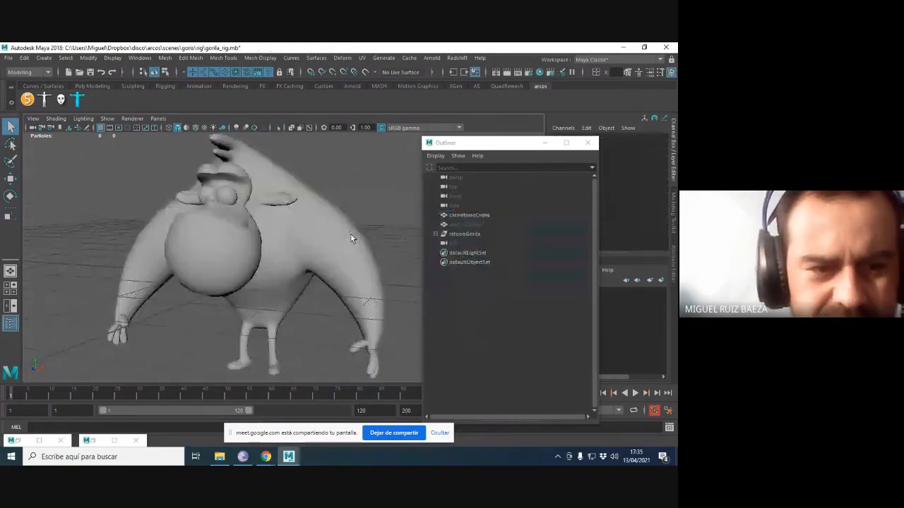
Unhide and isolate cara_retopo01 to inspect the duplicate face mesh, delete it, and turn off Isolate Select.
{"action": "left_click", "coordinate": [464, 234]}
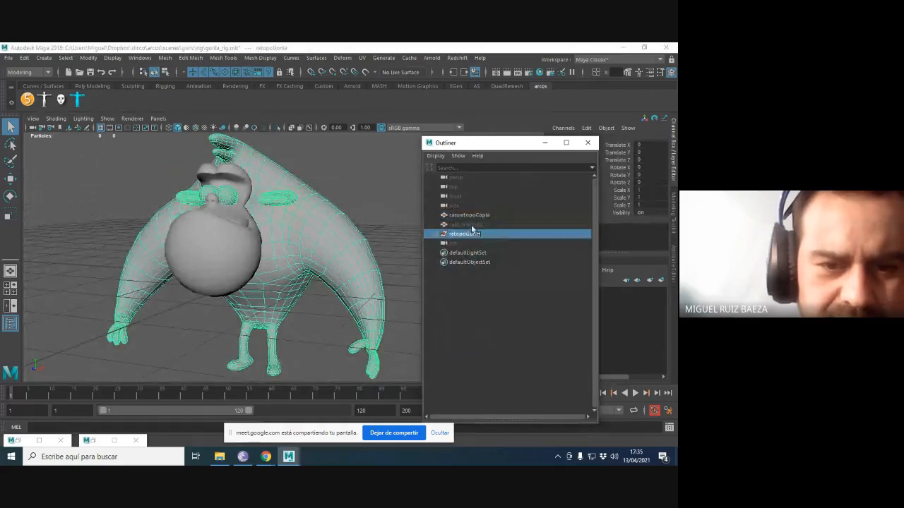
{"action": "left_click", "coordinate": [472, 225]}
{"action": "key", "text": "shift+h"}
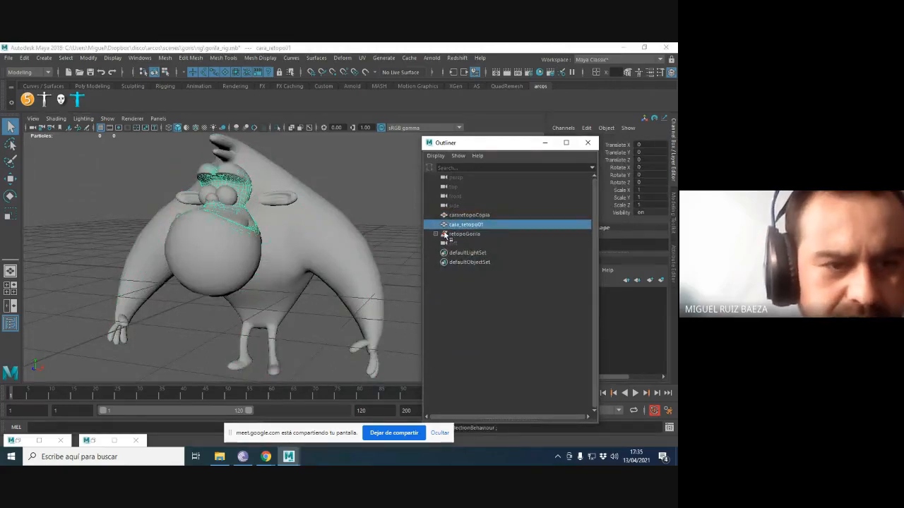
{"action": "left_click", "coordinate": [277, 127]}
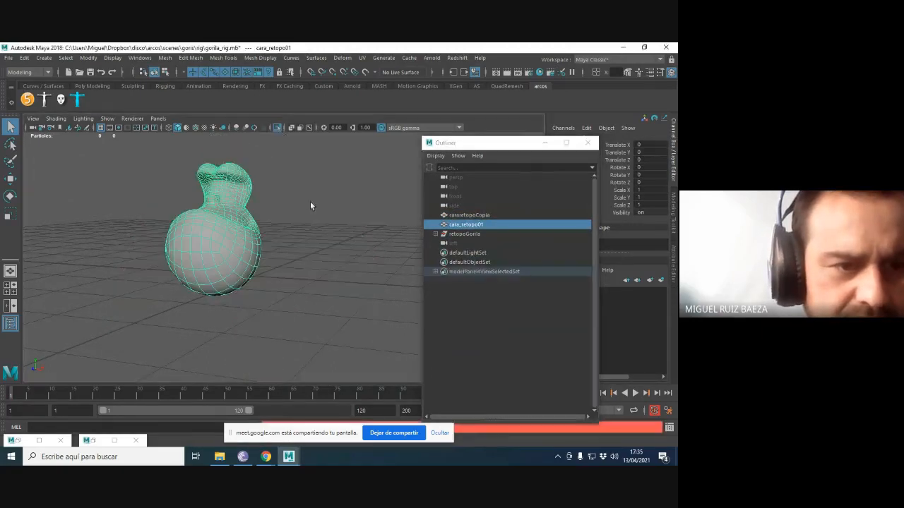
{"action": "left_click_drag", "start_coordinate": [310, 202], "coordinate": [385, 207], "text": "alt"}
{"action": "middle_click_drag", "start_coordinate": [289, 185], "coordinate": [315, 270], "text": "alt"}
{"action": "right_click_drag", "start_coordinate": [314, 270], "coordinate": [296, 169], "text": "alt"}
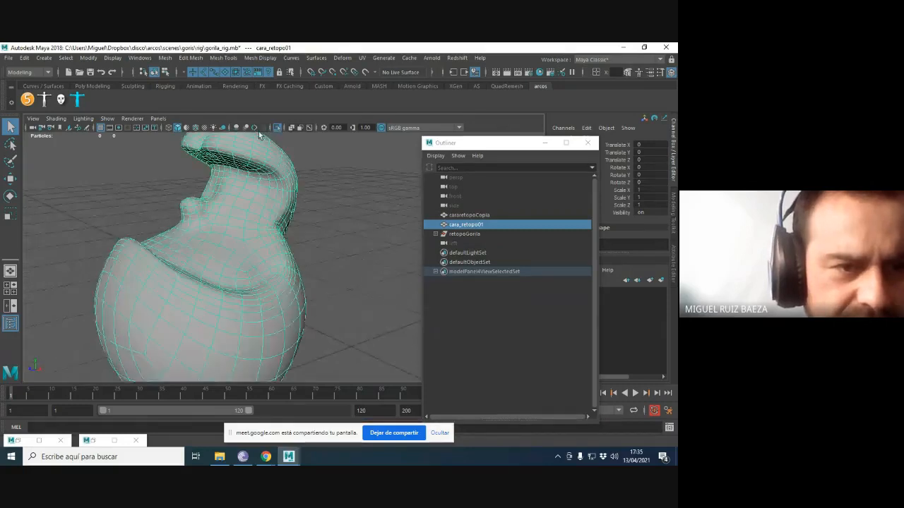
{"action": "key", "text": "Delete"}
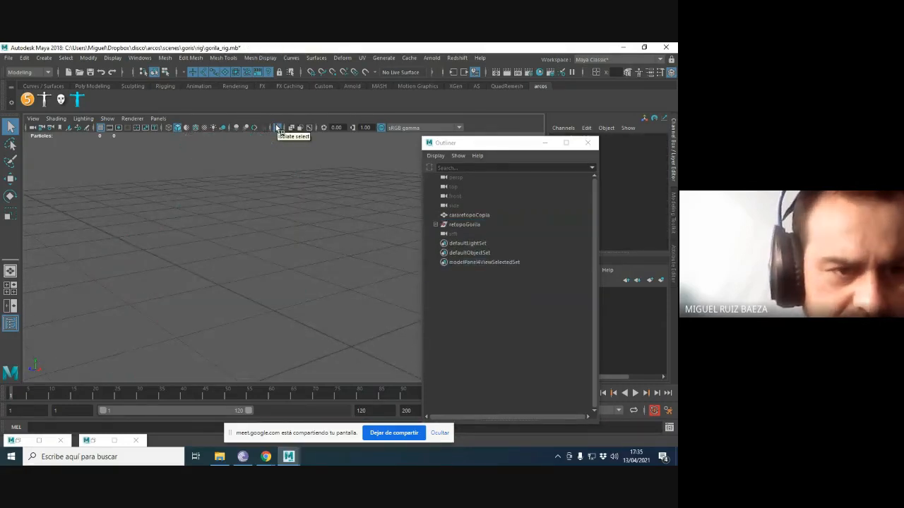
{"action": "left_click", "coordinate": [277, 128]}
Examine the cararetopoCopia face mesh using temporary X-ray display and isolation, then return to the whole gorilla with nothing selected.
{"action": "left_click", "coordinate": [247, 192]}
{"action": "left_click", "coordinate": [276, 187]}
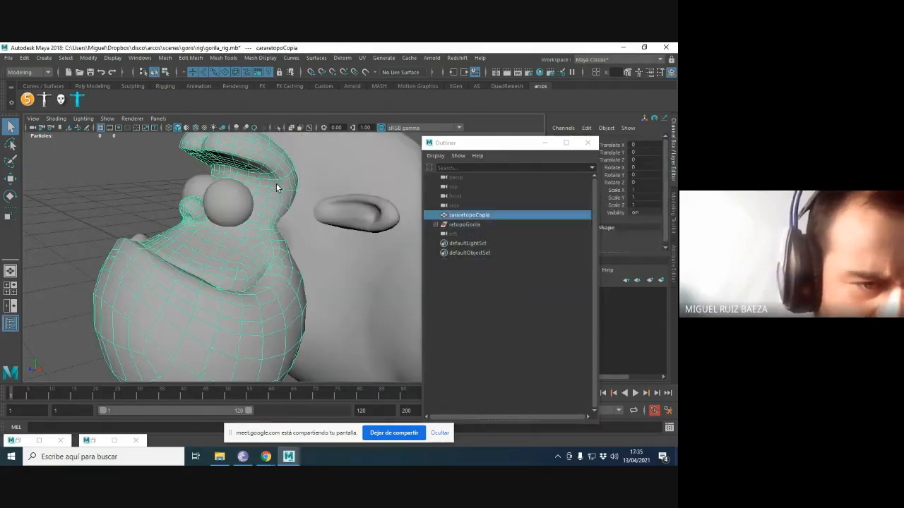
{"action": "left_click", "coordinate": [143, 182]}
{"action": "left_click", "coordinate": [234, 234]}
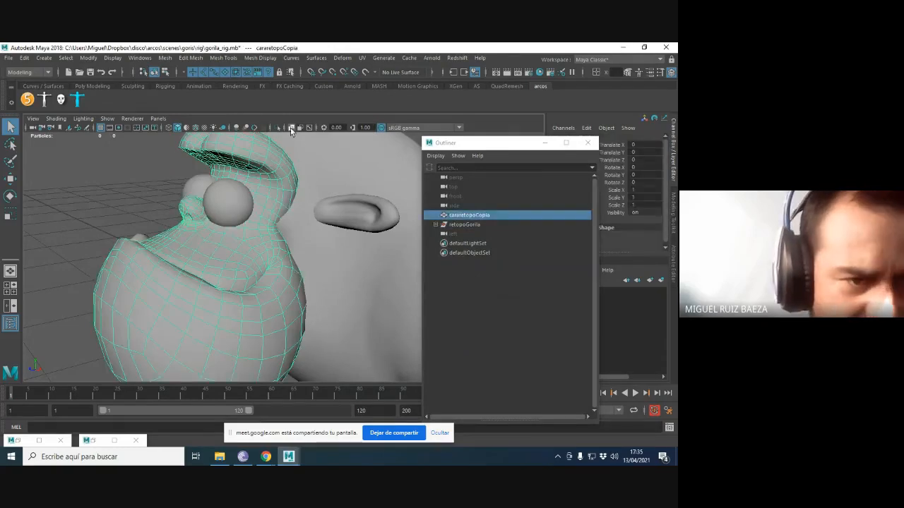
{"action": "left_click", "coordinate": [290, 128]}
{"action": "mouse_move", "coordinate": [326, 198]}
{"action": "left_mouse_down", "text": "alt"}
{"action": "mouse_move", "coordinate": [307, 204]}
{"action": "mouse_move", "coordinate": [315, 211]}
{"action": "left_mouse_up", "text": "alt"}
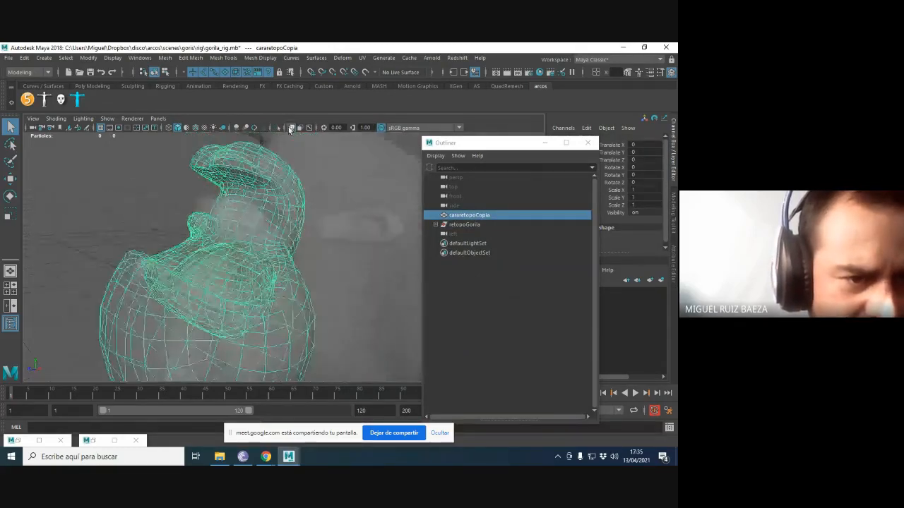
{"action": "mouse_move", "coordinate": [290, 129]}
{"action": "left_mouse_down", "text": "alt"}
{"action": "mouse_move", "coordinate": [313, 182]}
{"action": "mouse_move", "coordinate": [247, 149]}
{"action": "mouse_move", "coordinate": [285, 132]}
{"action": "left_mouse_up", "text": "alt"}
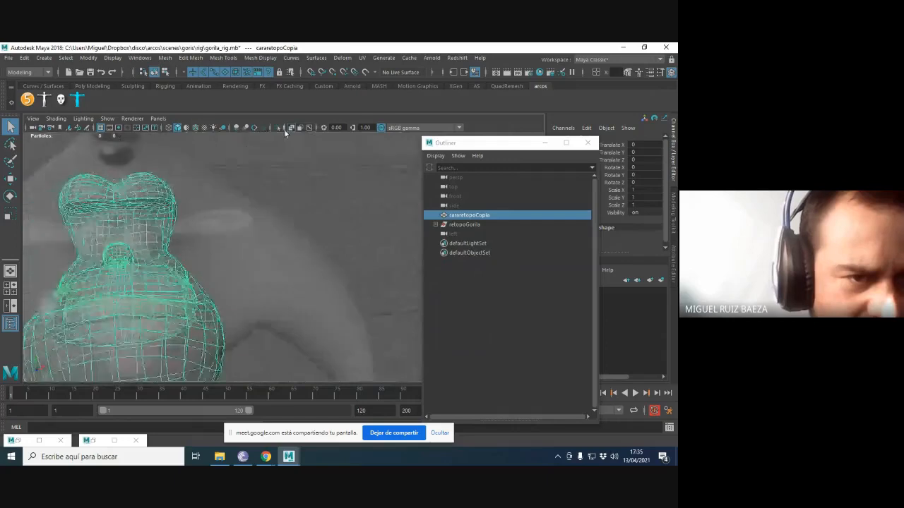
{"action": "left_click", "coordinate": [278, 128]}
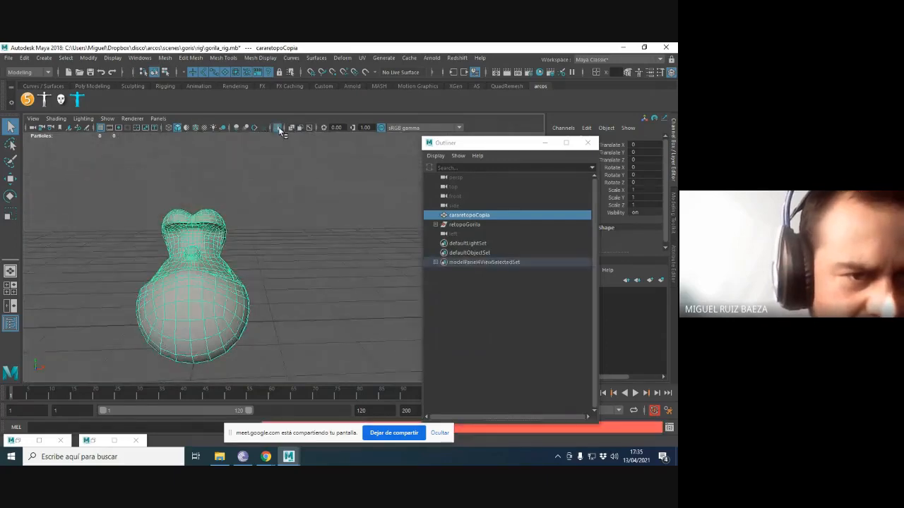
{"action": "left_click", "coordinate": [280, 129]}
{"action": "right_click_drag", "start_coordinate": [251, 169], "coordinate": [184, 188], "text": "alt"}
{"action": "middle_click_drag", "start_coordinate": [308, 223], "coordinate": [320, 185], "text": "alt"}
{"action": "left_click", "coordinate": [322, 185]}
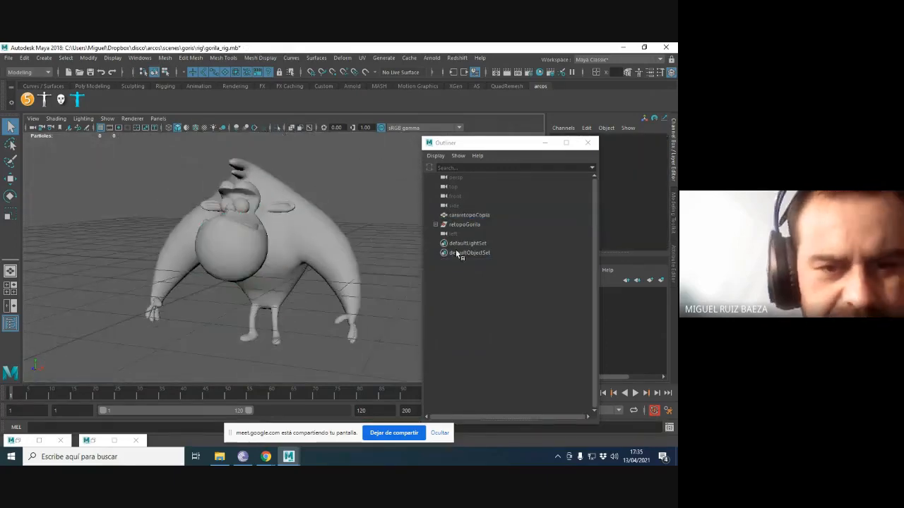
Select all the gorilla's meshes, including cararetopoCopia, and delete their construction history.
{"action": "left_click_drag", "start_coordinate": [131, 150], "coordinate": [394, 368]}
{"action": "left_click", "coordinate": [134, 167]}
{"action": "left_click_drag", "start_coordinate": [134, 167], "coordinate": [415, 378]}
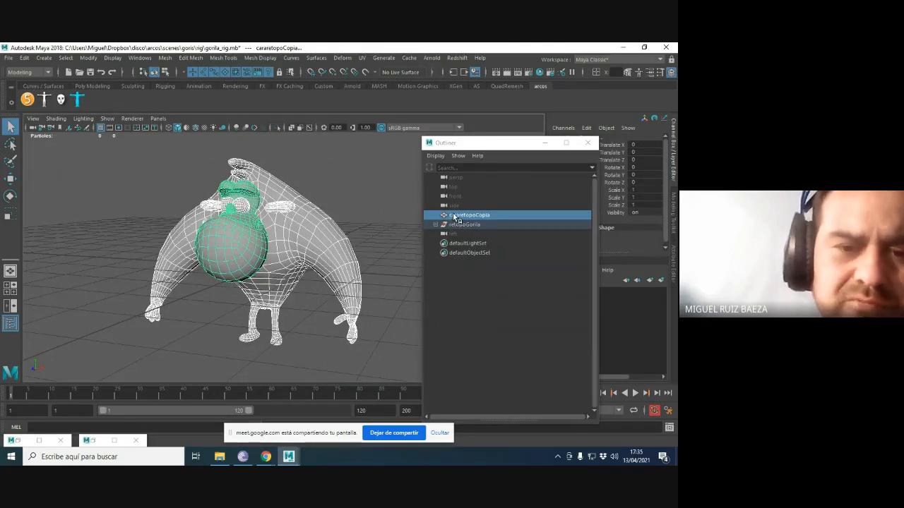
{"action": "left_click", "coordinate": [167, 144]}
{"action": "key", "text": "5"}
{"action": "left_click_drag", "start_coordinate": [128, 179], "coordinate": [389, 377]}
{"action": "scroll", "coordinate": [312, 182], "scroll_direction": "down", "scroll_amount": 2}
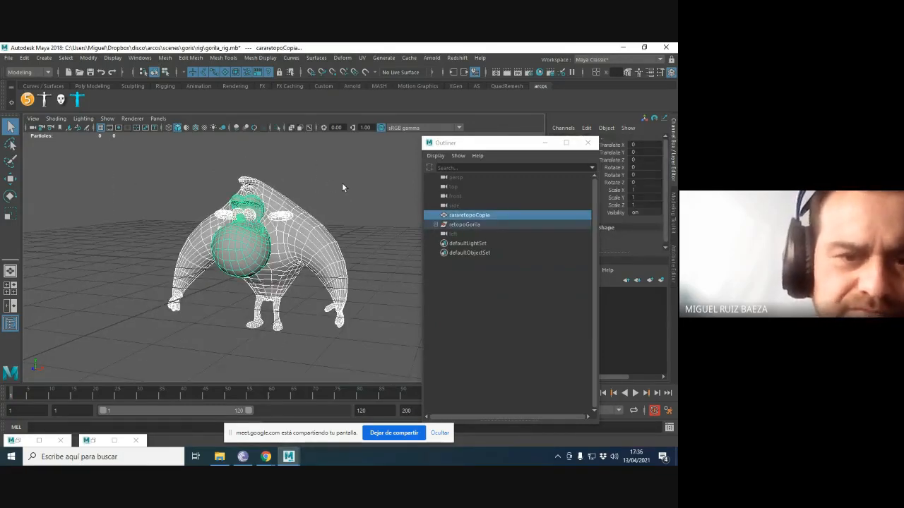
{"action": "left_click", "coordinate": [24, 57]}
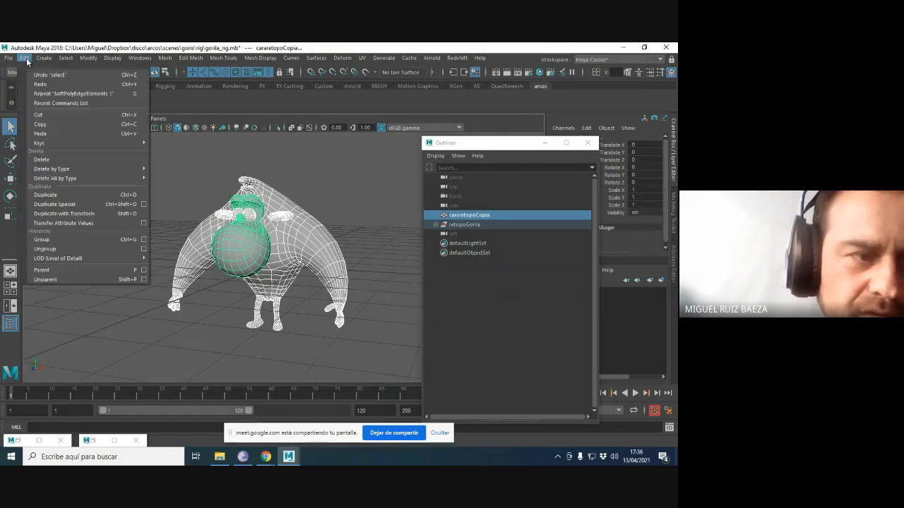
{"action": "mouse_move", "coordinate": [117, 171]}
{"action": "left_click", "coordinate": [177, 176]}
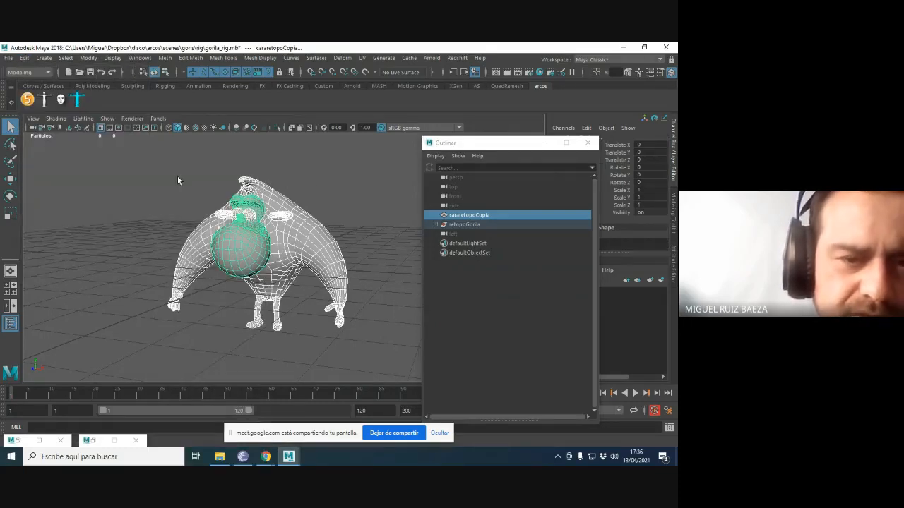
Expand retopoGorila and its nested orejas group in the Outliner and examine which meshes they hold, ending with nothing selected.
{"action": "left_click", "coordinate": [435, 224]}
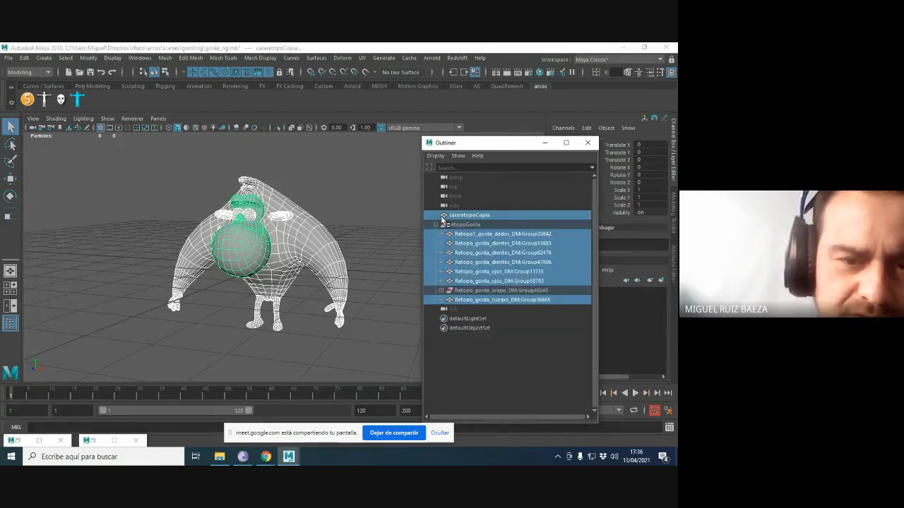
{"action": "left_click", "coordinate": [440, 291]}
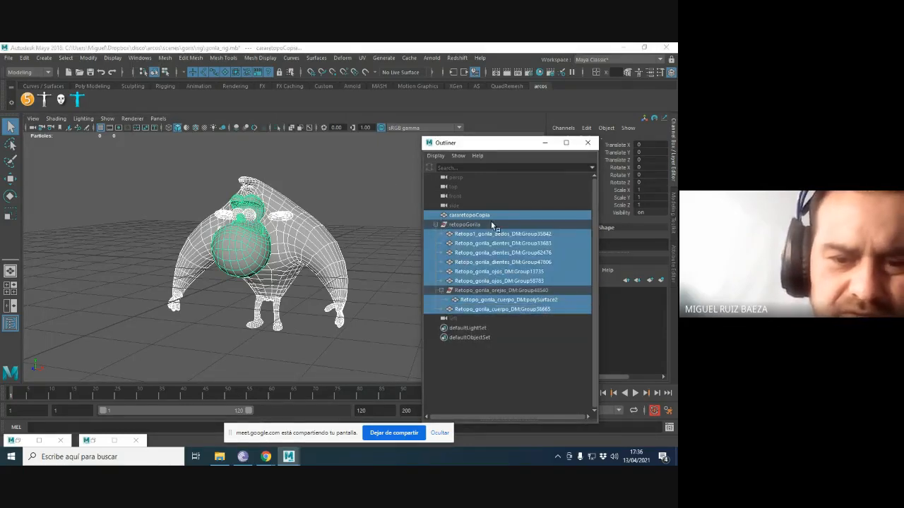
{"action": "left_click", "coordinate": [372, 246]}
{"action": "left_click_drag", "start_coordinate": [128, 176], "coordinate": [391, 368]}
{"action": "left_click", "coordinate": [383, 239]}
{"action": "left_click", "coordinate": [286, 216]}
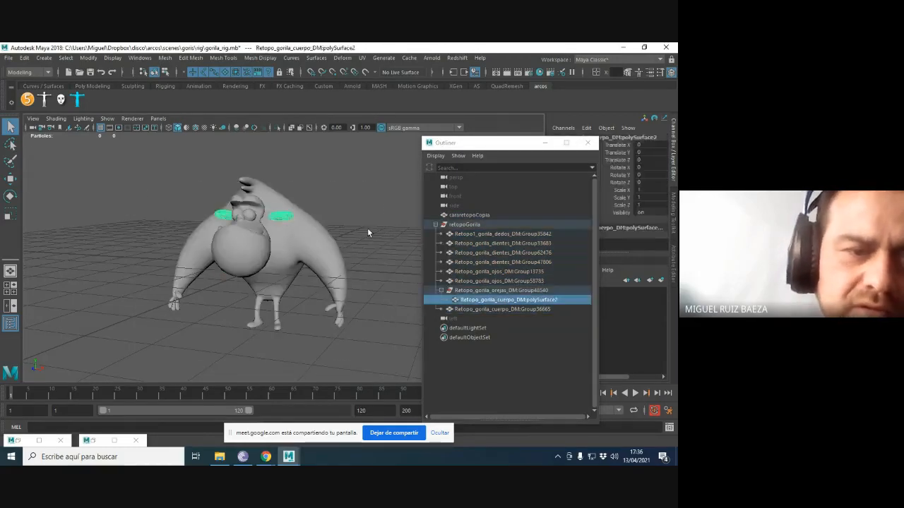
{"action": "left_click", "coordinate": [367, 228]}
{"action": "left_click", "coordinate": [299, 250]}
{"action": "left_click", "coordinate": [366, 237]}
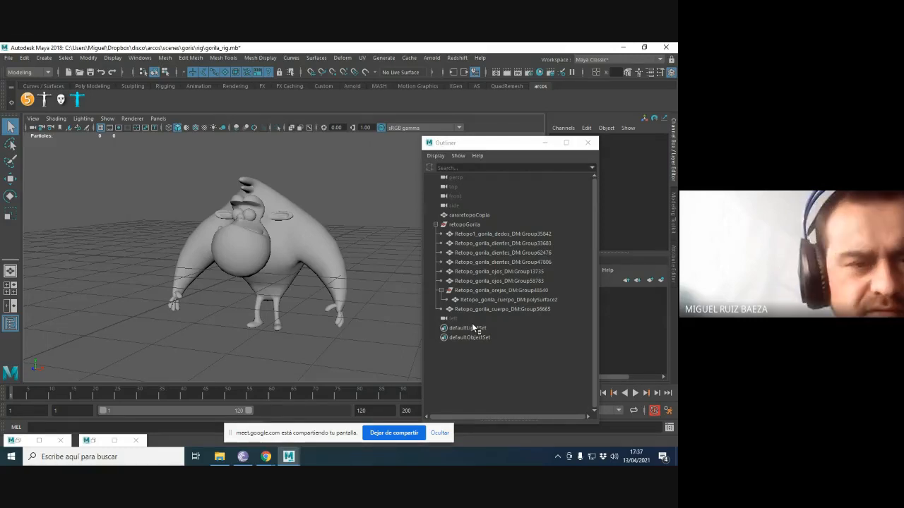
Delete the history of all the gorilla's meshes again, group them together, and expand the new group in the Outliner.
{"action": "left_click_drag", "start_coordinate": [199, 220], "coordinate": [415, 374], "text": "alt"}
{"action": "left_click_drag", "start_coordinate": [415, 375], "coordinate": [340, 308], "text": "alt"}
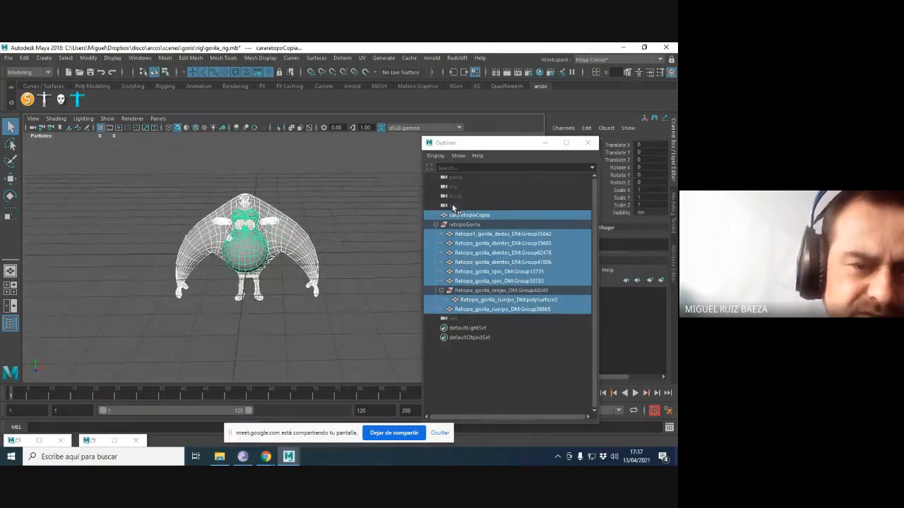
{"action": "left_click", "coordinate": [26, 58]}
{"action": "mouse_move", "coordinate": [127, 167]}
{"action": "left_click", "coordinate": [240, 178]}
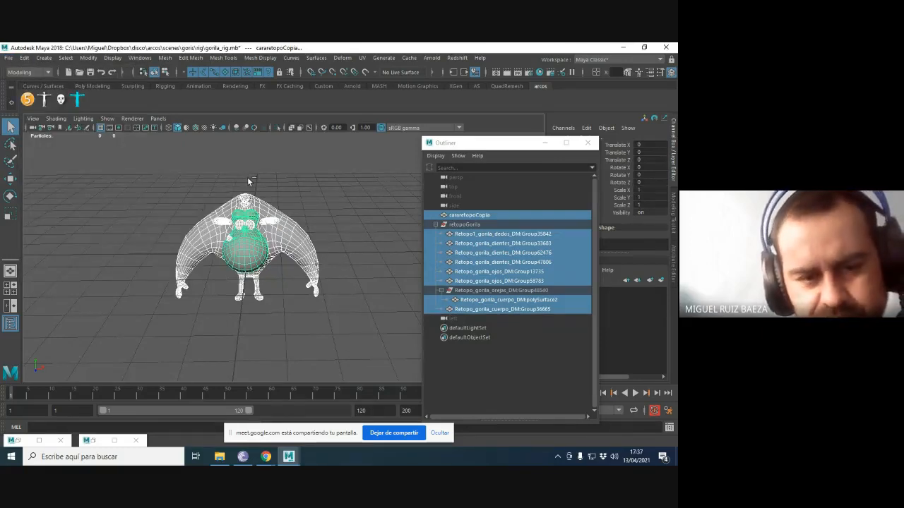
{"action": "key", "text": "ctrl+g"}
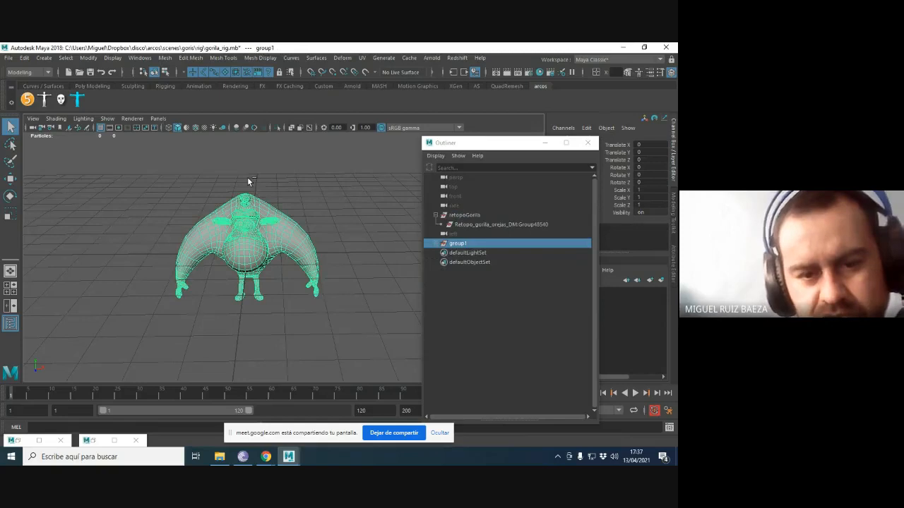
{"action": "left_click", "coordinate": [436, 245]}
{"action": "scroll", "coordinate": [353, 240], "scroll_direction": "up", "scroll_amount": 2}
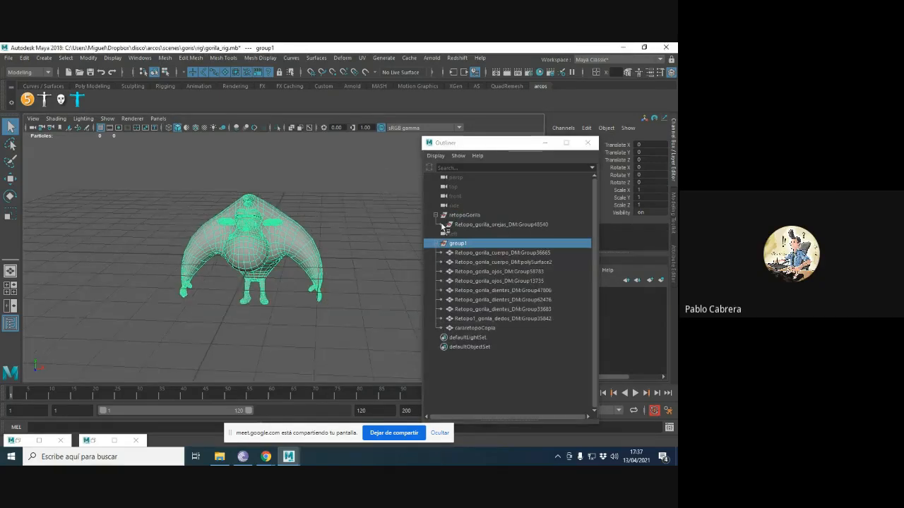
{"action": "left_click", "coordinate": [25, 48]}
{"action": "left_click", "coordinate": [25, 58]}
{"action": "mouse_move", "coordinate": [103, 172]}
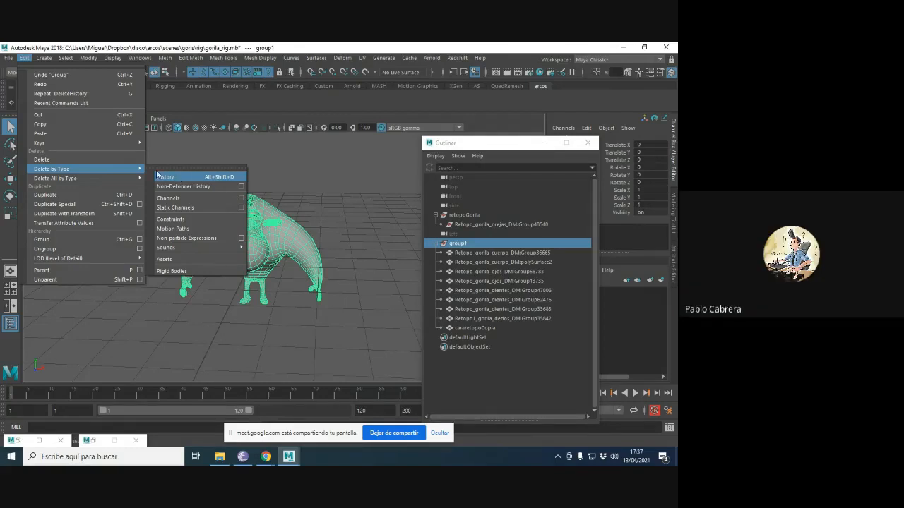
{"action": "left_click", "coordinate": [266, 166]}
Examine which parts belong to group1 and which to retopoGorila by selecting the groups and their individual meshes in turn.
{"action": "left_click_drag", "start_coordinate": [130, 171], "coordinate": [338, 350]}
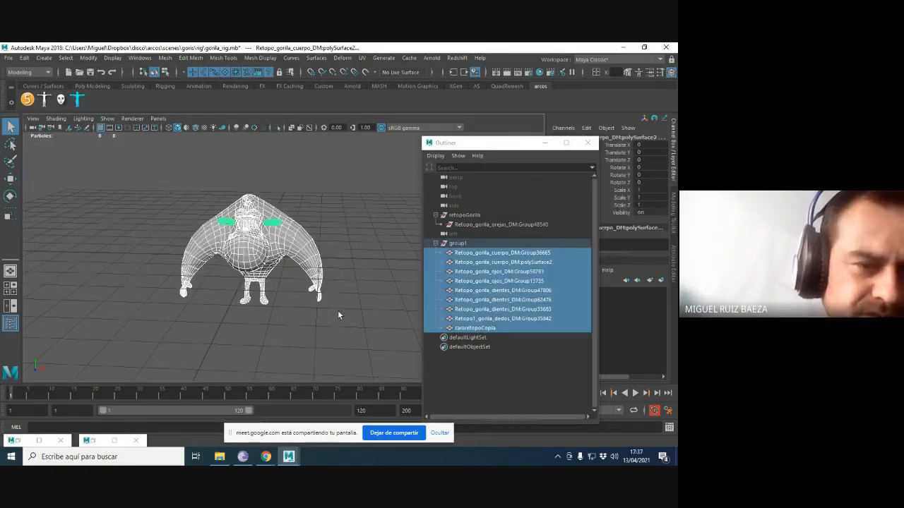
{"action": "left_click", "coordinate": [338, 204]}
{"action": "scroll", "coordinate": [375, 194], "scroll_direction": "up", "scroll_amount": 3}
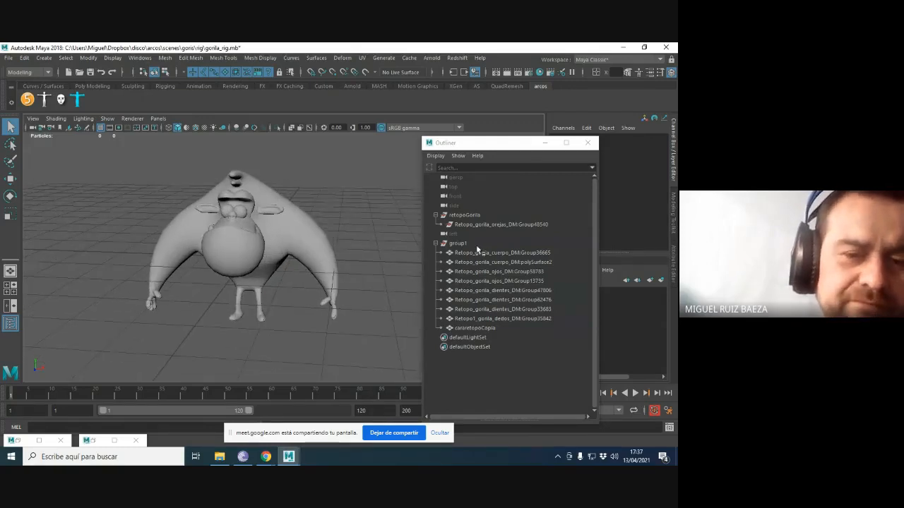
{"action": "left_click", "coordinate": [464, 245]}
{"action": "left_click", "coordinate": [369, 205]}
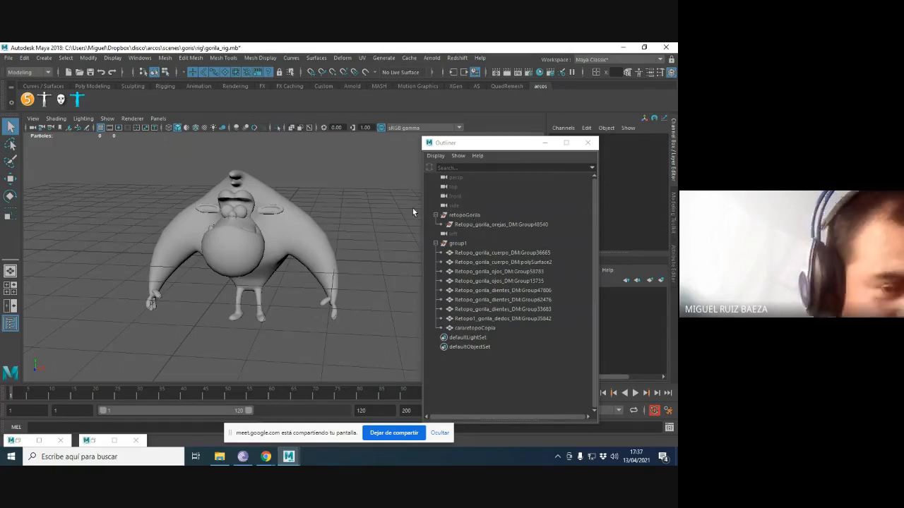
{"action": "left_click", "coordinate": [466, 215]}
{"action": "left_click", "coordinate": [309, 168]}
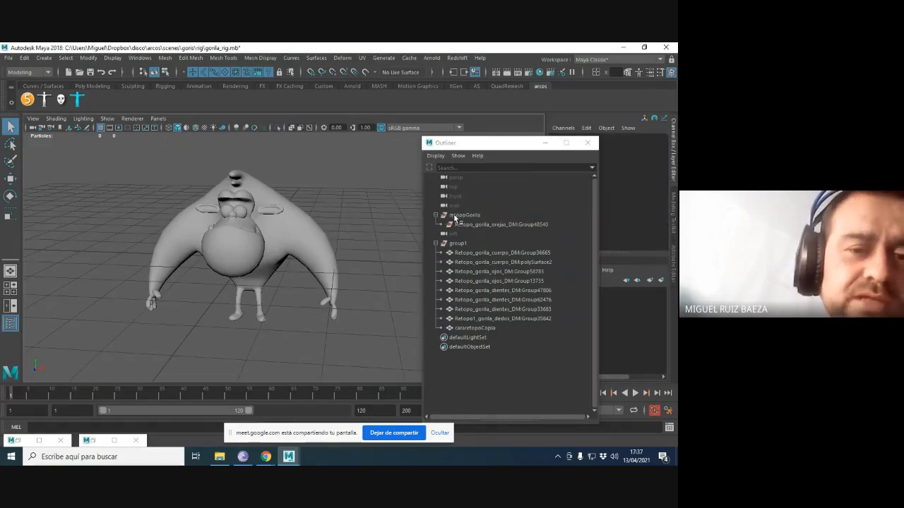
{"action": "left_click", "coordinate": [460, 215]}
{"action": "left_click", "coordinate": [355, 217]}
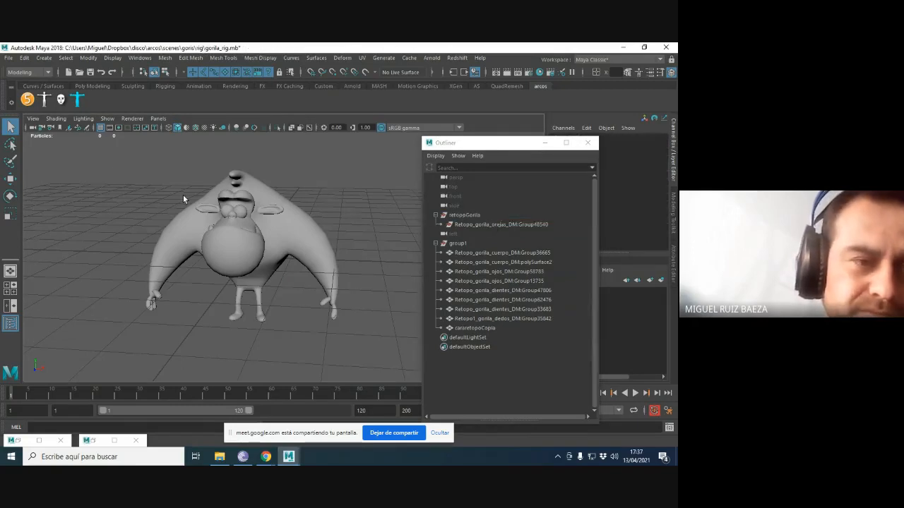
{"action": "left_click_drag", "start_coordinate": [105, 160], "coordinate": [385, 373]}
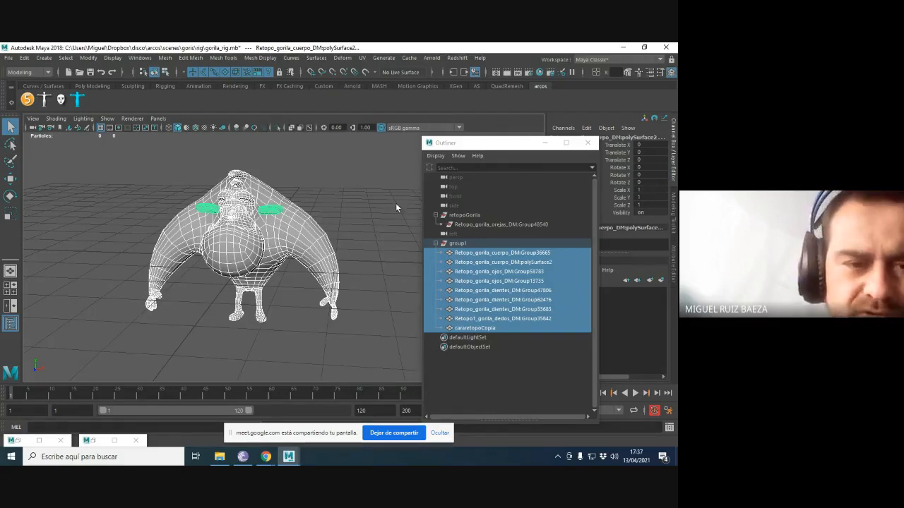
{"action": "left_click", "coordinate": [472, 328]}
{"action": "left_click", "coordinate": [472, 319]}
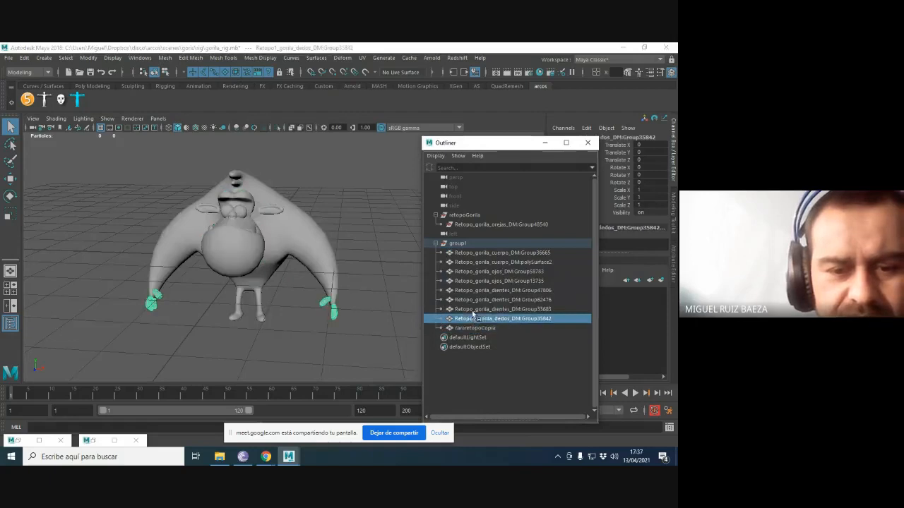
{"action": "left_click", "coordinate": [473, 309]}
{"action": "left_click", "coordinate": [473, 300]}
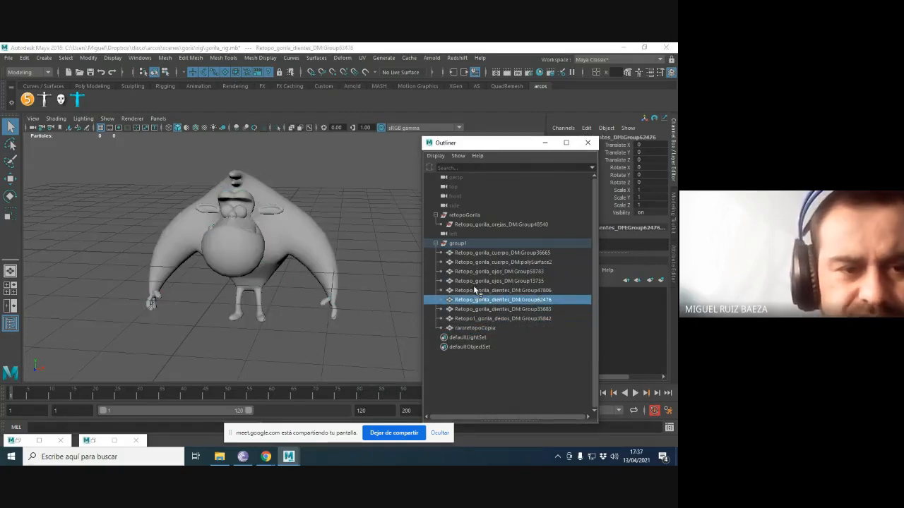
Rename group1 as Geo in the Outliner.
{"action": "double_click", "coordinate": [461, 243]}
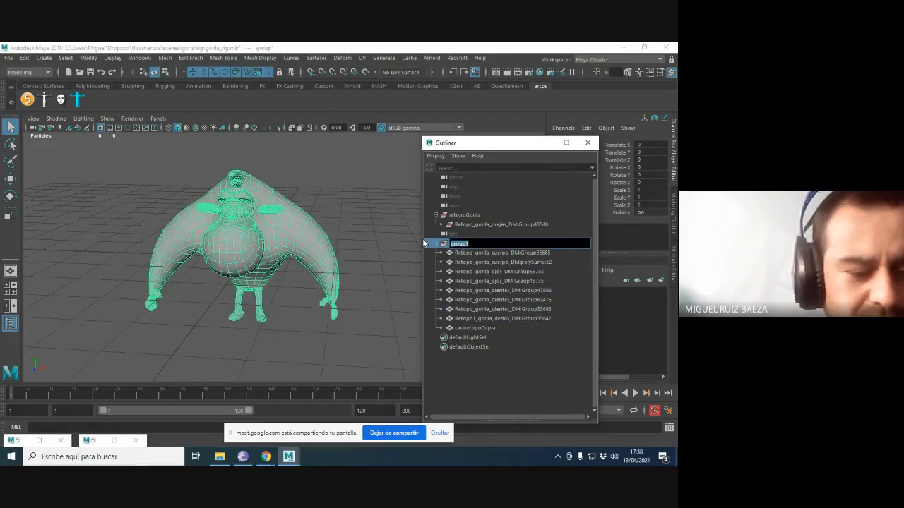
{"action": "type", "text": "G"}
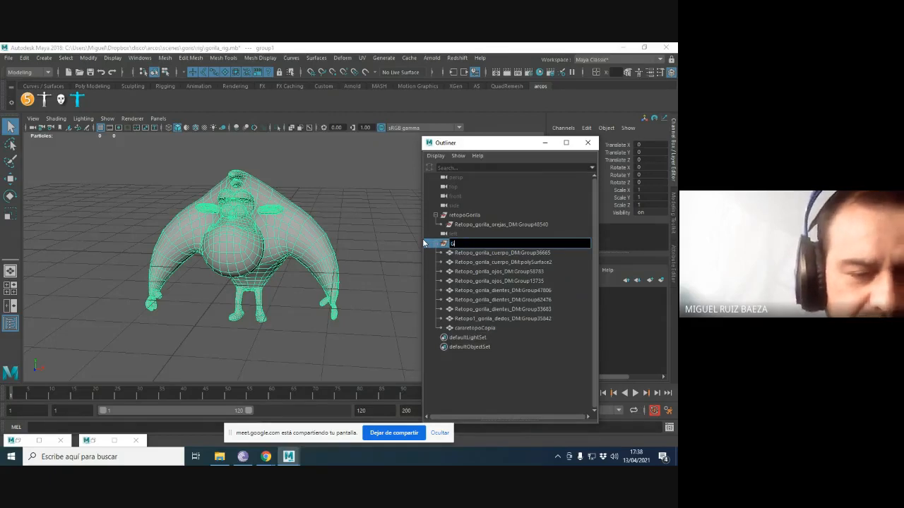
{"action": "type", "text": "eo"}
{"action": "key", "text": "Return"}
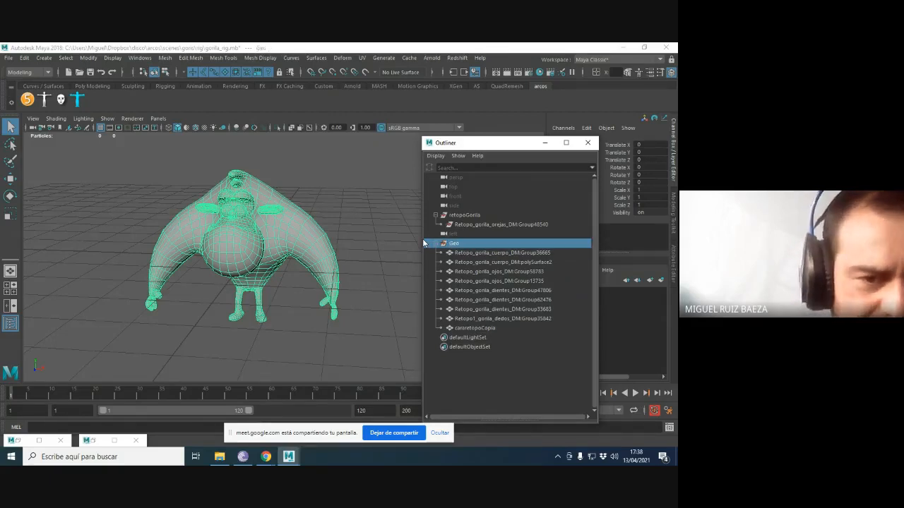
Collapse the Geo group and delete the leftover retopoGorila group together with its nested Retopo_gorila_orejas group.
{"action": "left_click", "coordinate": [459, 215]}
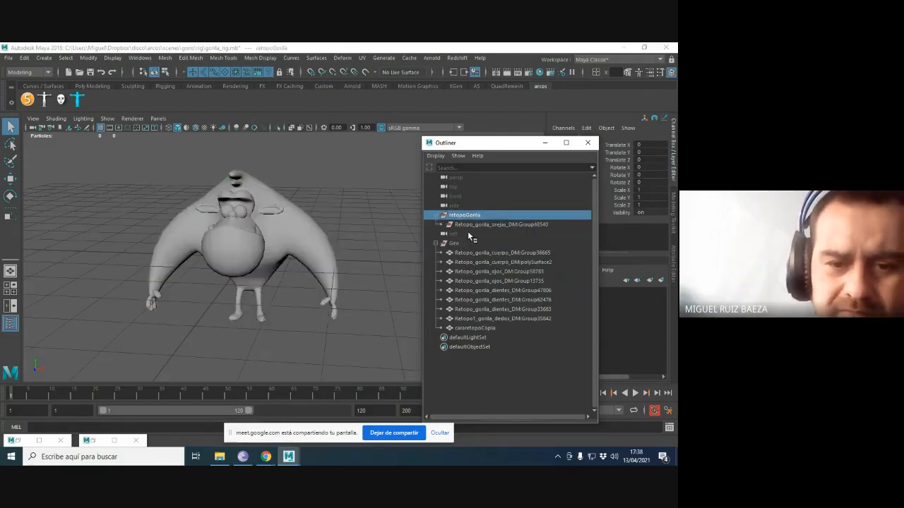
{"action": "left_click", "coordinate": [436, 243]}
{"action": "left_click", "coordinate": [464, 224]}
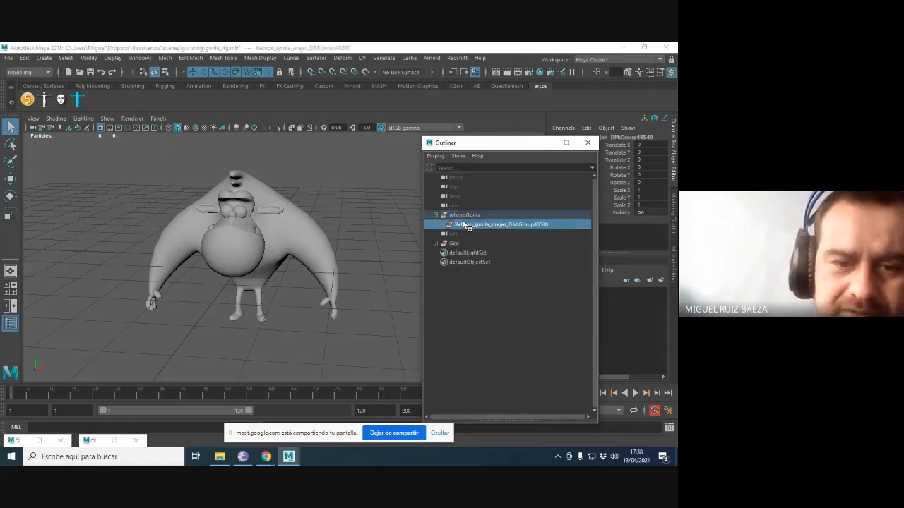
{"action": "left_click", "coordinate": [466, 216]}
{"action": "left_click", "coordinate": [463, 177]}
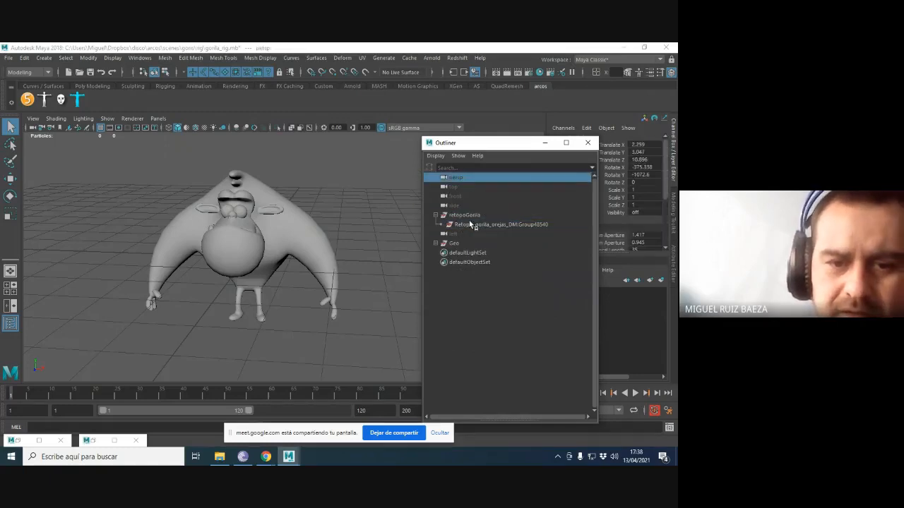
{"action": "left_click", "coordinate": [469, 224], "text": "shift"}
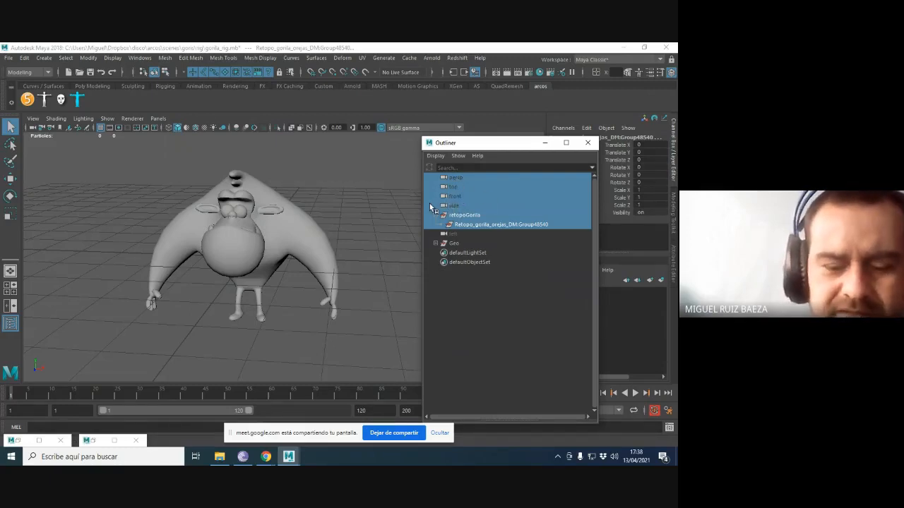
{"action": "key", "text": "Delete"}
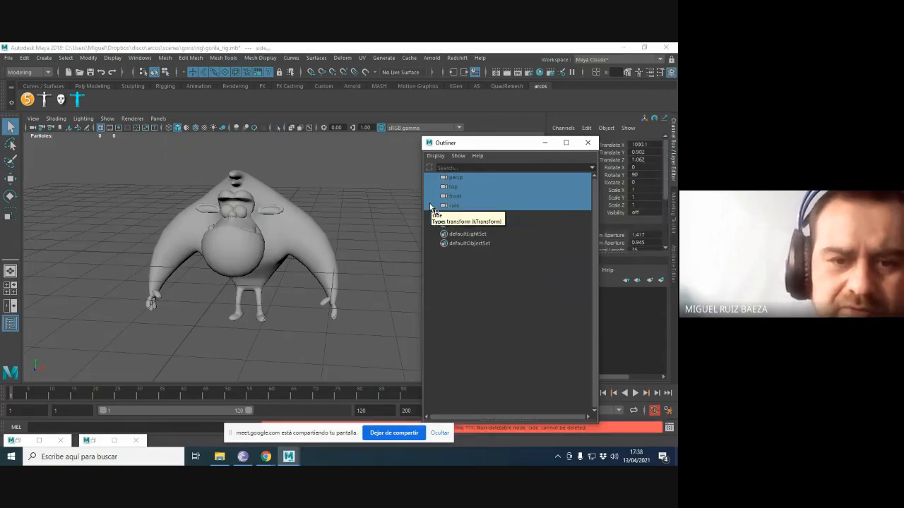
{"action": "left_click", "coordinate": [458, 224]}
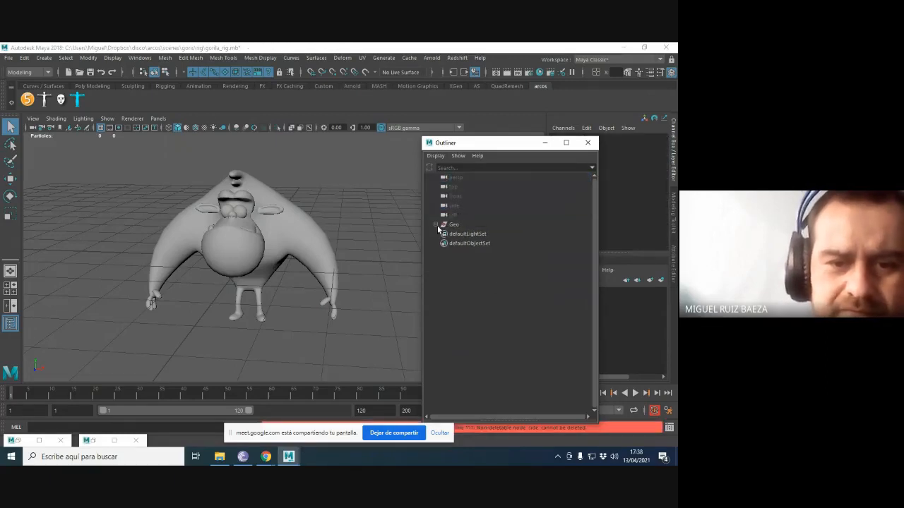
Check the meshes inside the Geo group, leaving it collapsed and deselected.
{"action": "left_click", "coordinate": [435, 225]}
{"action": "left_click", "coordinate": [435, 225]}
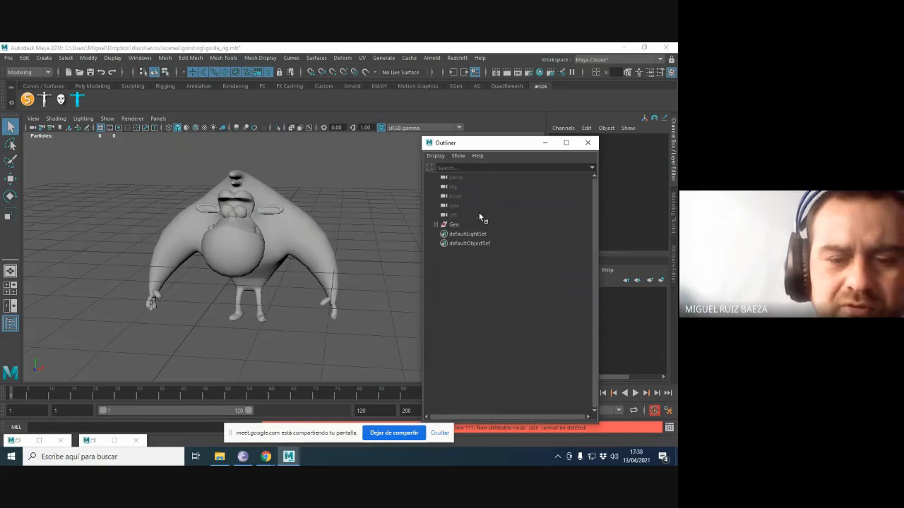
{"action": "left_click", "coordinate": [435, 225]}
{"action": "left_click", "coordinate": [441, 226]}
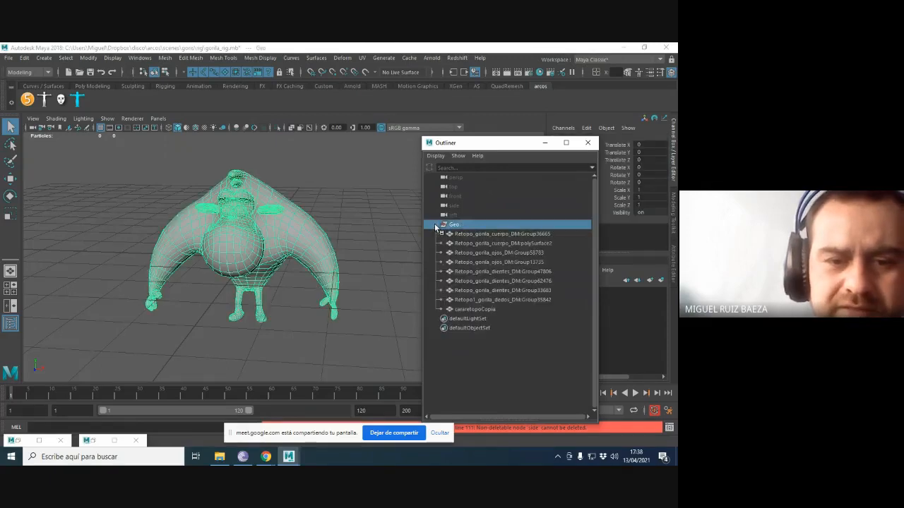
{"action": "left_click", "coordinate": [435, 224]}
{"action": "left_click", "coordinate": [355, 210]}
Check the gorilla's height against the origin in the front view by selecting the Geo group and clearing the selection.
{"action": "left_click_drag", "start_coordinate": [355, 209], "coordinate": [336, 210], "text": "alt"}
{"action": "scroll", "coordinate": [322, 187], "scroll_direction": "down", "scroll_amount": 3}
{"action": "key", "text": "space"}
{"action": "scroll", "coordinate": [136, 205], "scroll_direction": "down", "scroll_amount": 3}
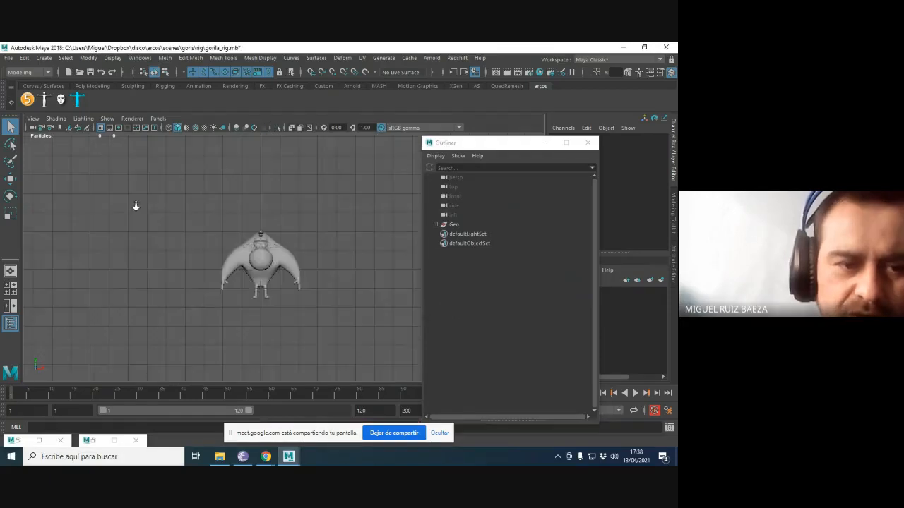
{"action": "left_click", "coordinate": [458, 225]}
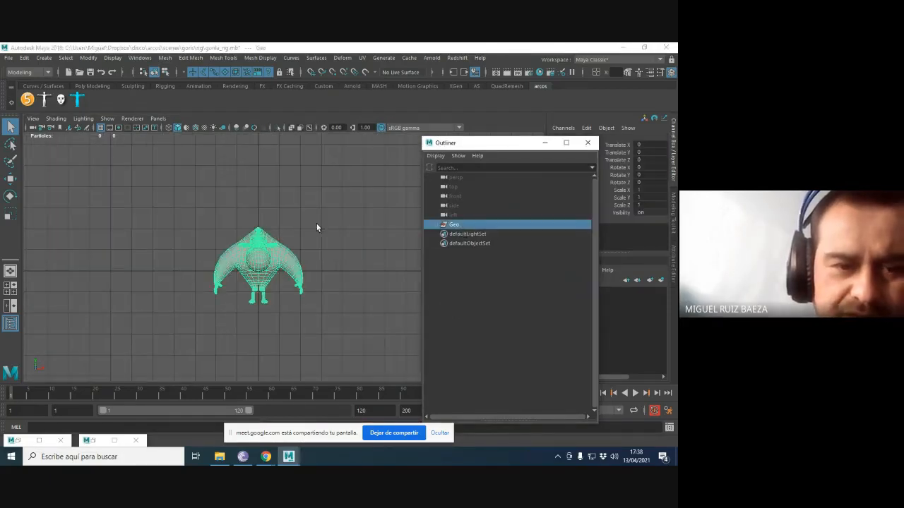
{"action": "key", "text": "w"}
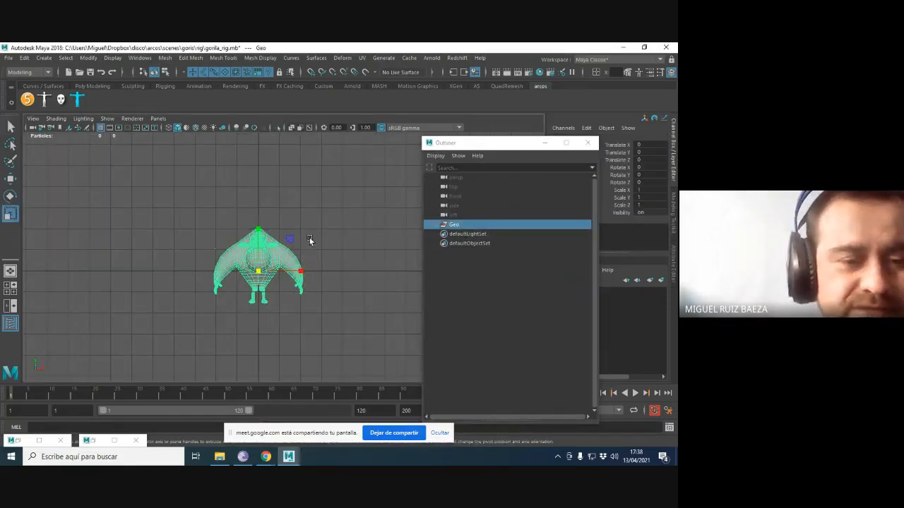
{"action": "left_click", "coordinate": [334, 234]}
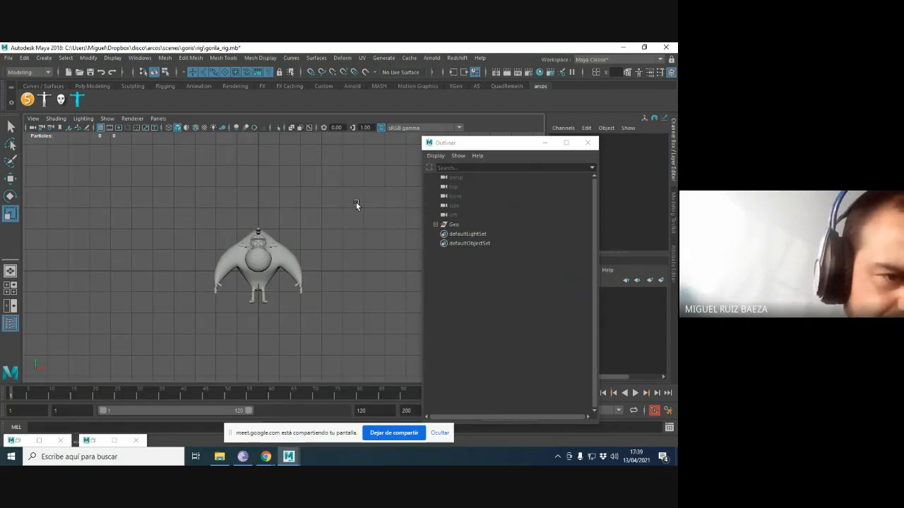
{"action": "scroll", "coordinate": [301, 192], "scroll_direction": "up", "scroll_amount": 2}
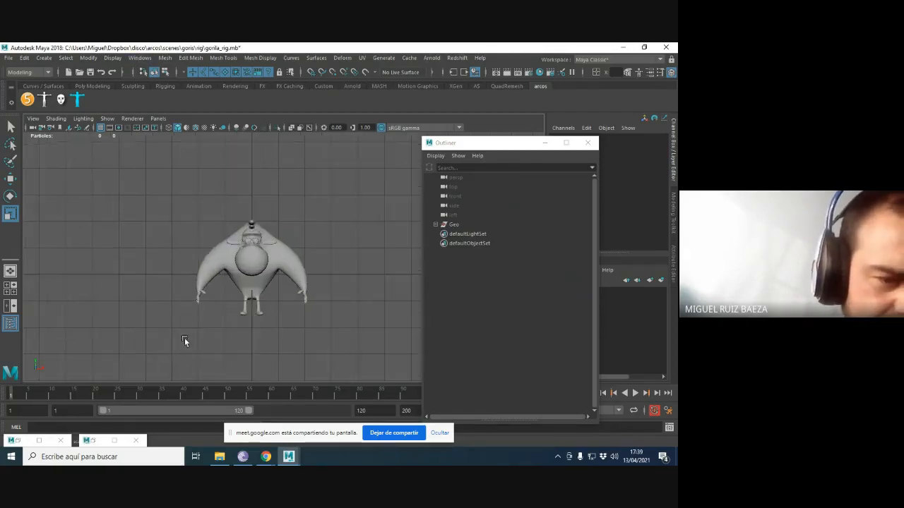
Switch to the Google Meet call in Chrome to check the participants and return to Maya.
{"action": "left_click", "coordinate": [265, 457]}
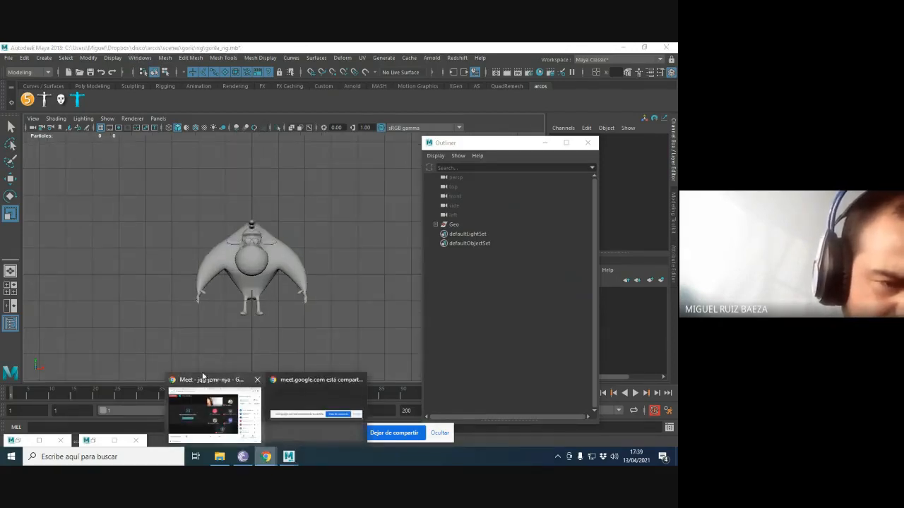
{"action": "left_click", "coordinate": [205, 380]}
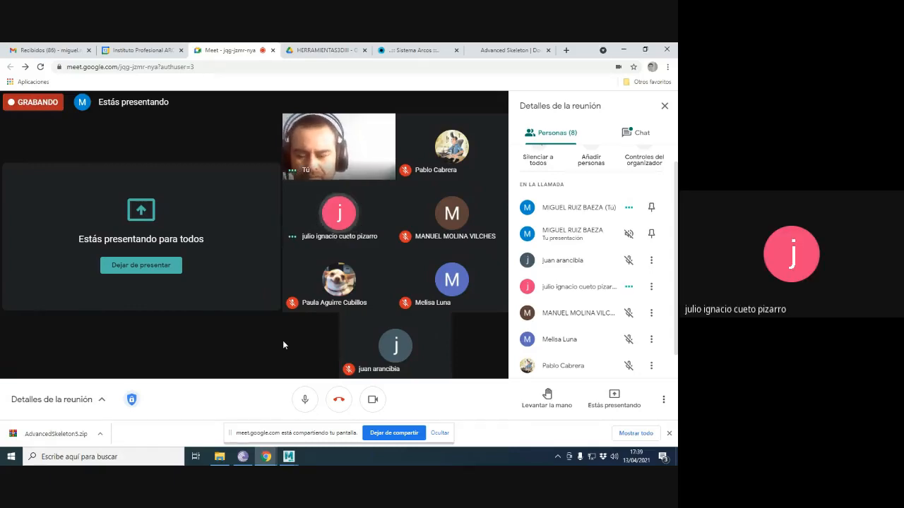
{"action": "key", "text": "alt+Tab"}
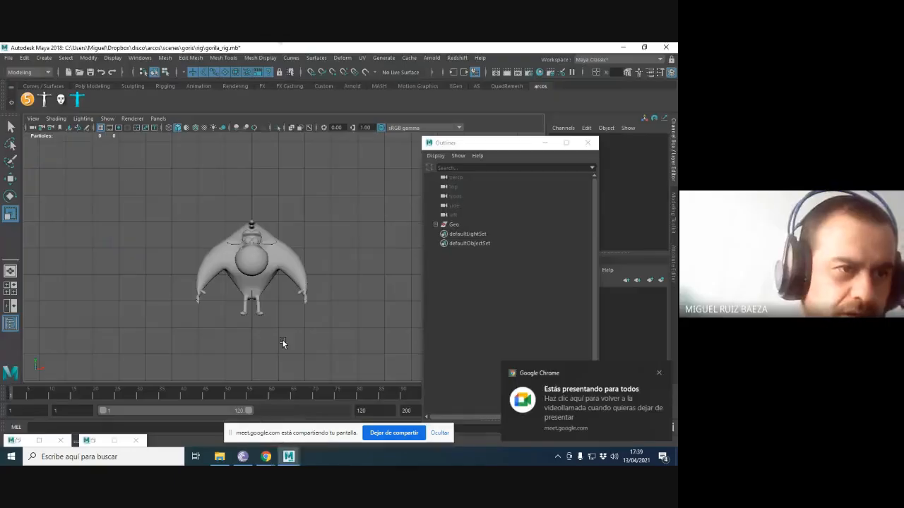
Try to delete history by type with nothing selected, returning to the perspective view.
{"action": "left_click", "coordinate": [25, 58]}
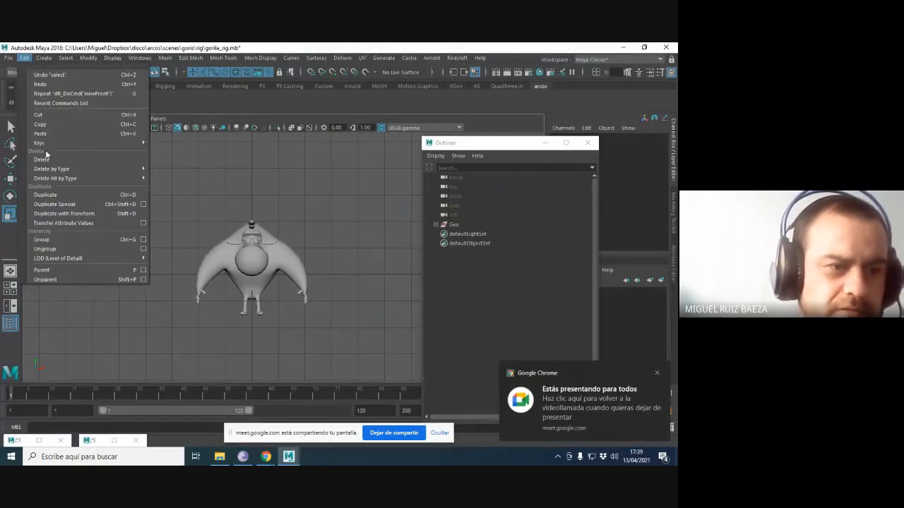
{"action": "mouse_move", "coordinate": [97, 168]}
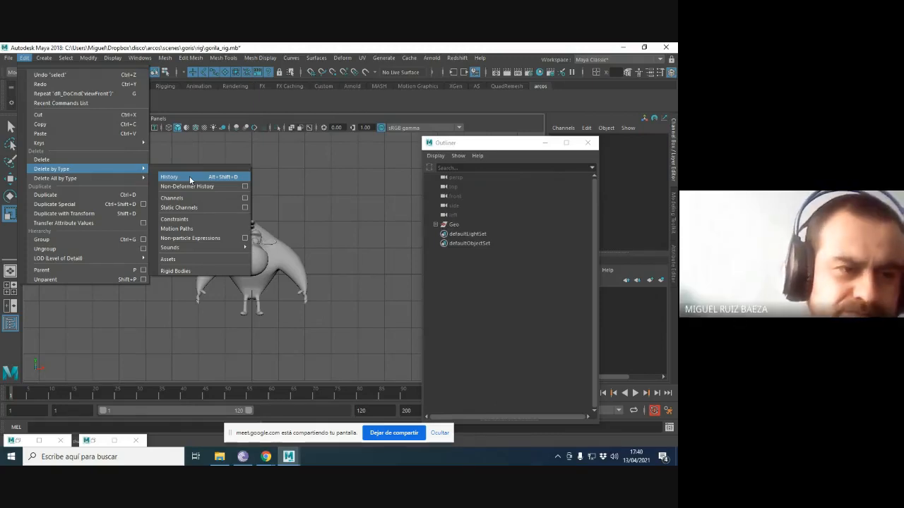
{"action": "left_click", "coordinate": [243, 176]}
{"action": "key", "text": "space"}
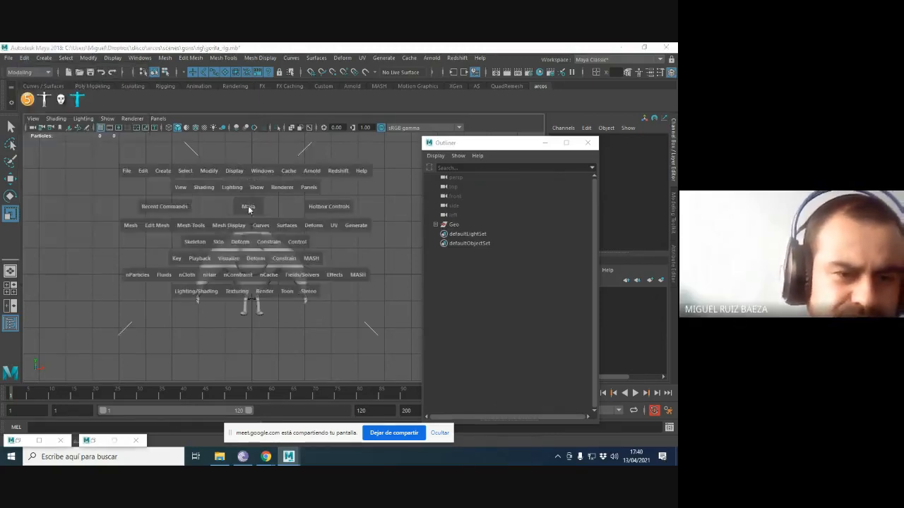
{"action": "left_click", "coordinate": [248, 204]}
{"action": "left_click_drag", "start_coordinate": [263, 206], "coordinate": [157, 185], "text": "alt"}
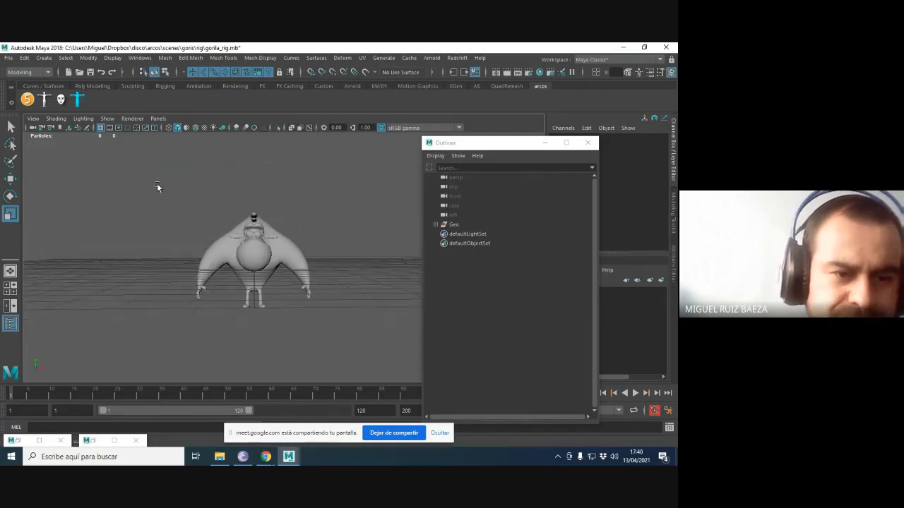
Examine the selected Geo group's pivot and its feet relative to the grid floor in the front and perspective views.
{"action": "left_click", "coordinate": [454, 224]}
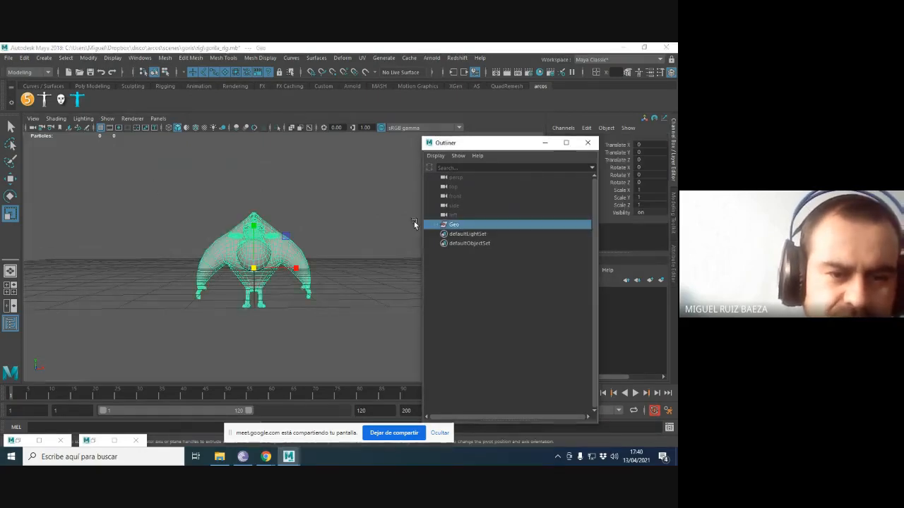
{"action": "key", "text": "w"}
{"action": "key", "text": "space"}
{"action": "left_click", "coordinate": [292, 230]}
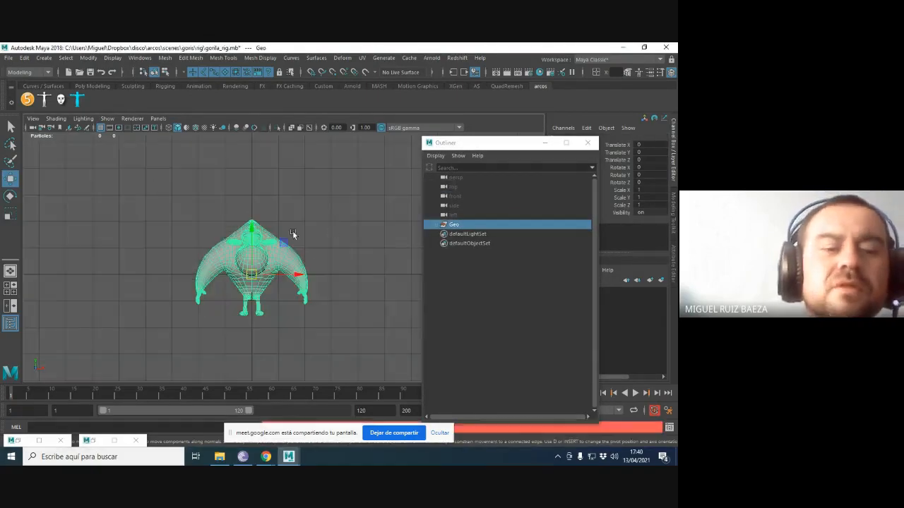
{"action": "key", "text": "f"}
{"action": "scroll", "coordinate": [282, 226], "scroll_direction": "down", "scroll_amount": 5}
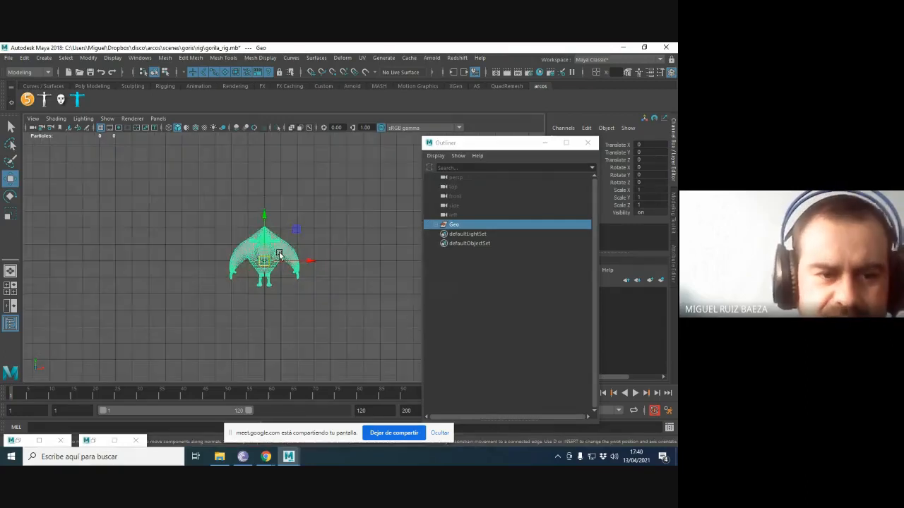
{"action": "scroll", "coordinate": [429, 280], "scroll_direction": "up", "scroll_amount": 1}
{"action": "scroll", "coordinate": [282, 255], "scroll_direction": "up", "scroll_amount": 2}
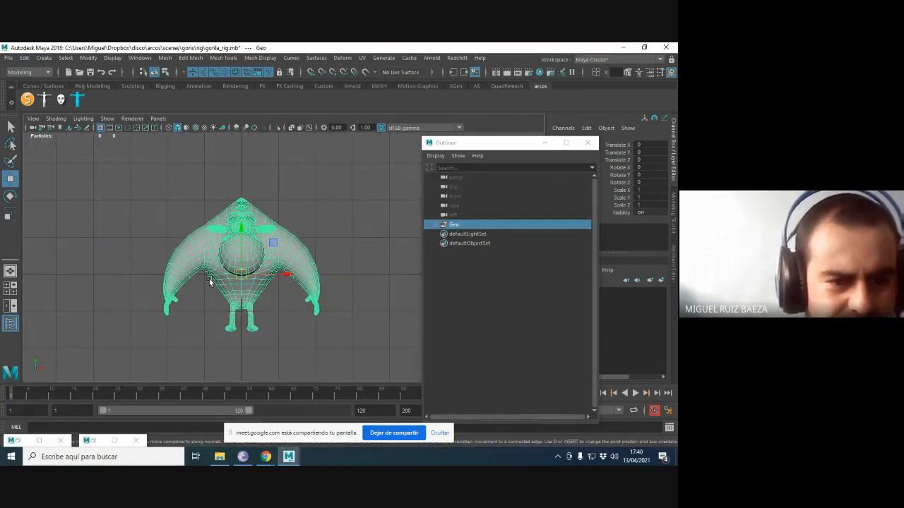
{"action": "key", "text": "space"}
{"action": "left_click_drag", "start_coordinate": [205, 282], "coordinate": [224, 272]}
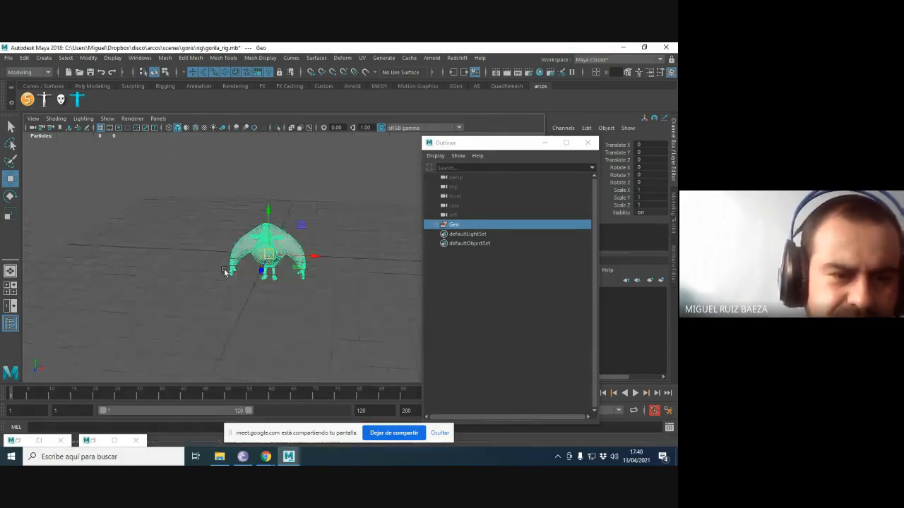
{"action": "left_click", "coordinate": [268, 212]}
{"action": "right_click_drag", "start_coordinate": [317, 230], "coordinate": [109, 218], "text": "alt"}
{"action": "left_click_drag", "start_coordinate": [109, 218], "coordinate": [302, 262], "text": "alt"}
{"action": "right_click_drag", "start_coordinate": [303, 262], "coordinate": [348, 269], "text": "alt"}
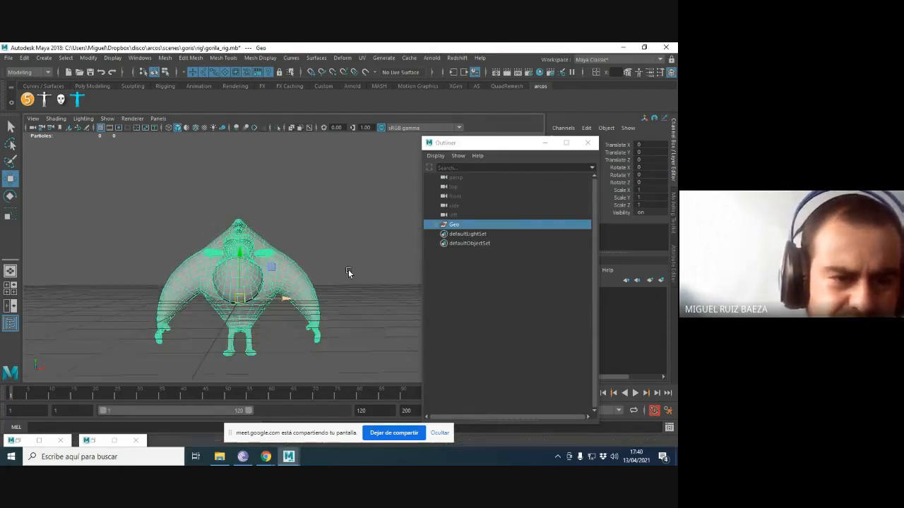
Select all the gorilla meshes and raise them to Translate Y 1.541 so the feet rest on the grid floor.
{"action": "left_click", "coordinate": [348, 221]}
{"action": "left_click_drag", "start_coordinate": [363, 196], "coordinate": [91, 377]}
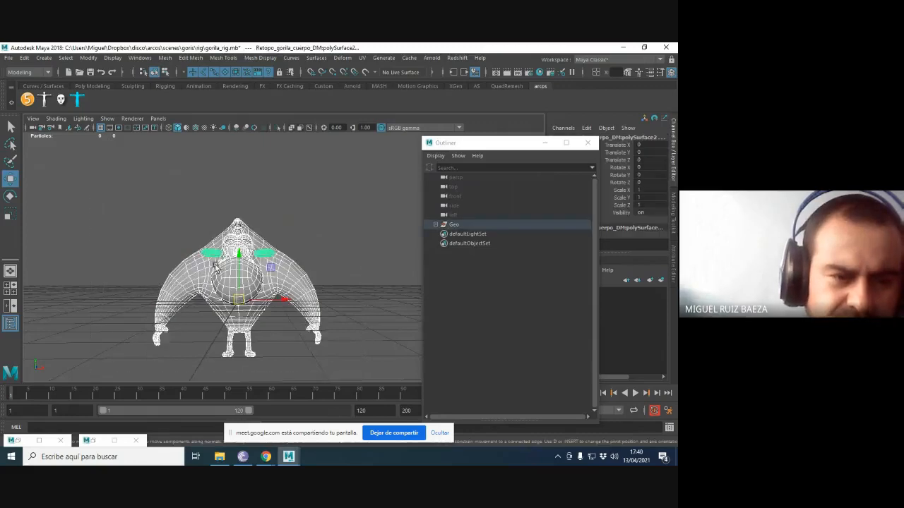
{"action": "left_click_drag", "start_coordinate": [243, 256], "coordinate": [244, 199]}
{"action": "right_click_drag", "start_coordinate": [245, 198], "coordinate": [335, 231], "text": "alt"}
{"action": "left_click_drag", "start_coordinate": [285, 168], "coordinate": [285, 164]}
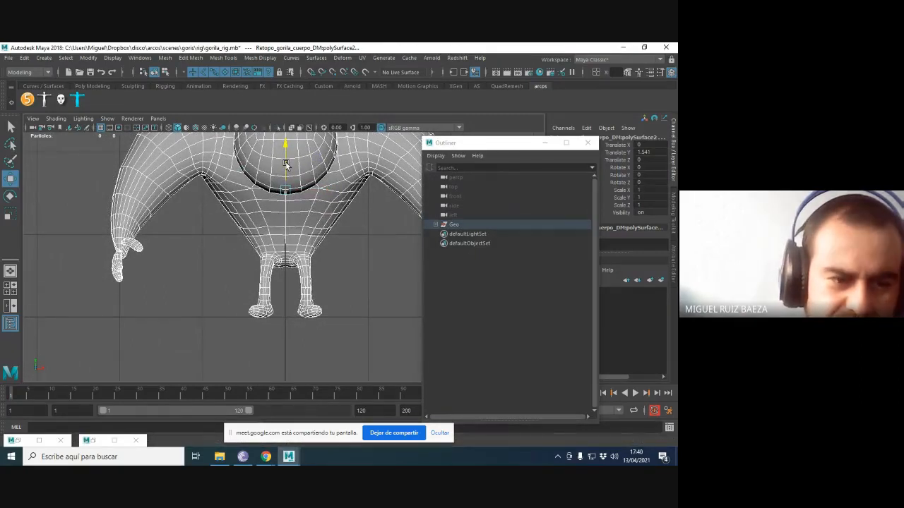
Inspect the raised meshes from the side and front in perspective to check how the feet meet the floor.
{"action": "key", "text": "space"}
{"action": "left_click", "coordinate": [249, 264]}
{"action": "left_click_drag", "start_coordinate": [249, 264], "coordinate": [212, 260], "text": "alt"}
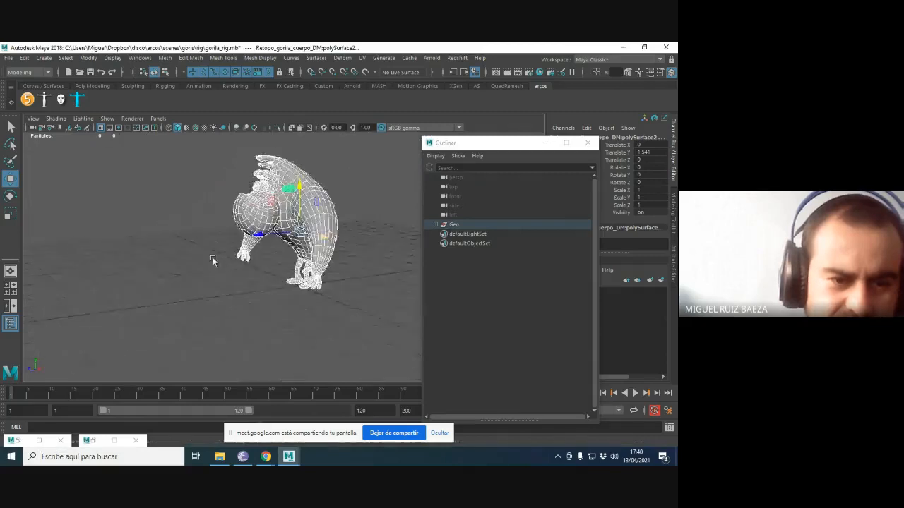
{"action": "right_click_drag", "start_coordinate": [233, 260], "coordinate": [282, 254], "text": "alt"}
{"action": "left_click_drag", "start_coordinate": [282, 254], "coordinate": [204, 241], "text": "alt"}
{"action": "right_click_drag", "start_coordinate": [220, 234], "coordinate": [275, 265], "text": "alt"}
{"action": "left_click_drag", "start_coordinate": [275, 265], "coordinate": [297, 257], "text": "alt"}
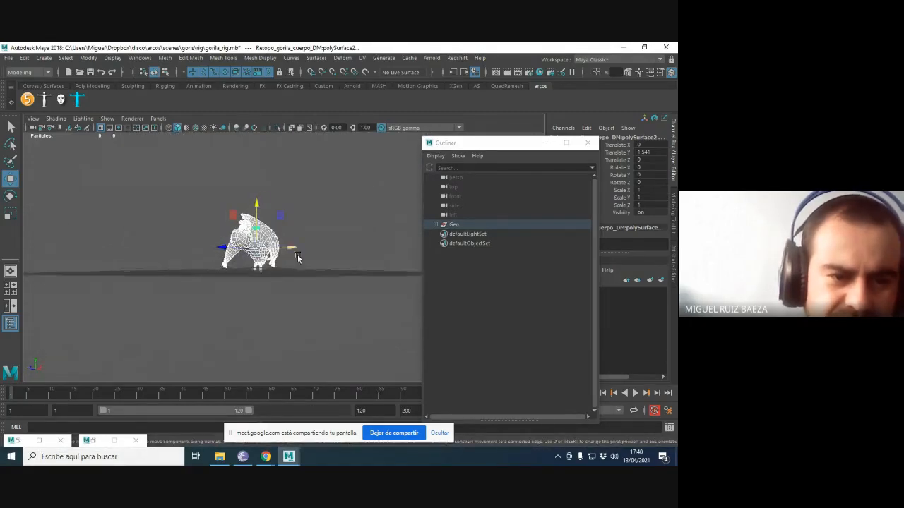
{"action": "left_click_drag", "start_coordinate": [266, 282], "coordinate": [254, 273], "text": "alt"}
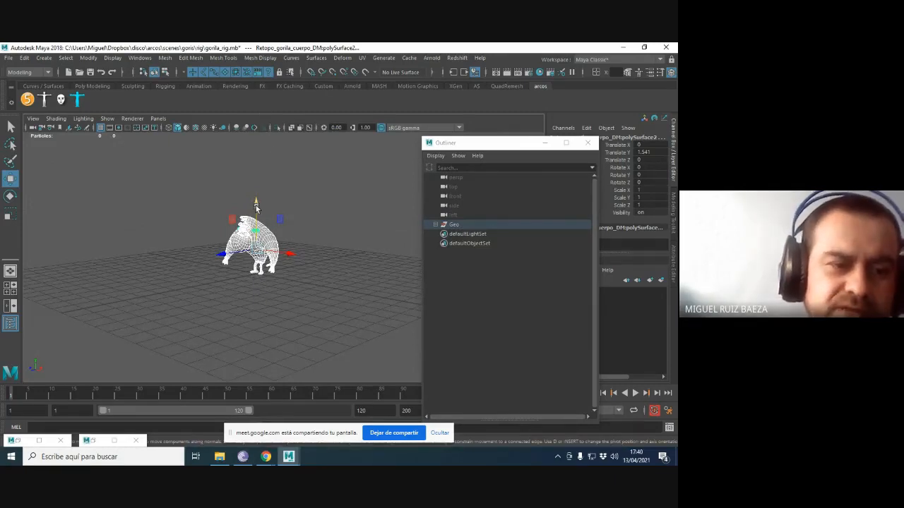
{"action": "left_click_drag", "start_coordinate": [262, 208], "coordinate": [313, 257], "text": "alt"}
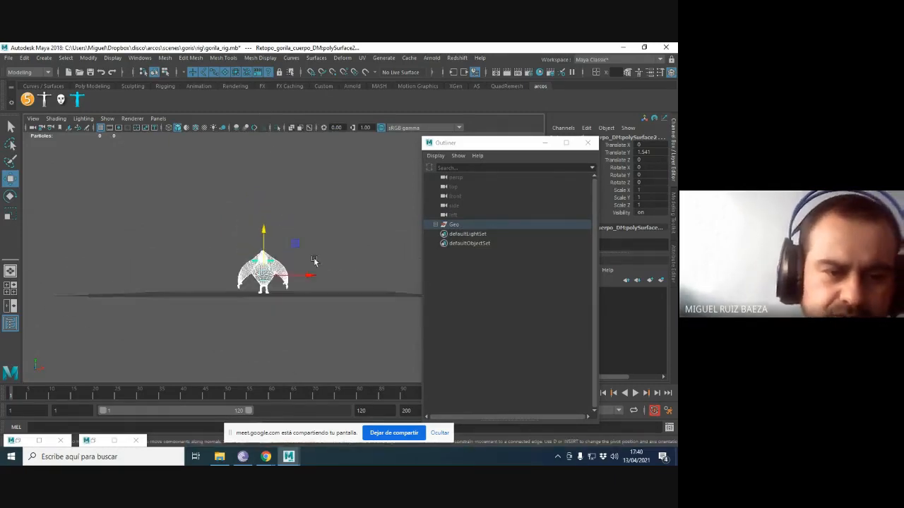
Check the Geo group's floor-level pivot and the gorilla's size against the whole grid, leaving everything deselected.
{"action": "left_click", "coordinate": [324, 221]}
{"action": "left_click_drag", "start_coordinate": [324, 221], "coordinate": [259, 296], "text": "alt"}
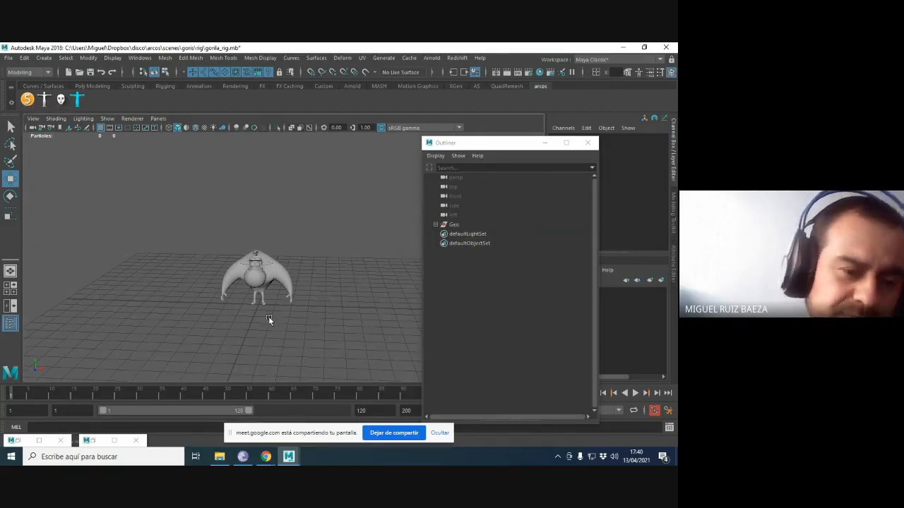
{"action": "left_click_drag", "start_coordinate": [268, 317], "coordinate": [267, 306], "text": "alt"}
{"action": "left_click_drag", "start_coordinate": [273, 339], "coordinate": [322, 278], "text": "alt"}
{"action": "left_click", "coordinate": [452, 224]}
{"action": "left_click_drag", "start_coordinate": [293, 212], "coordinate": [347, 206], "text": "alt"}
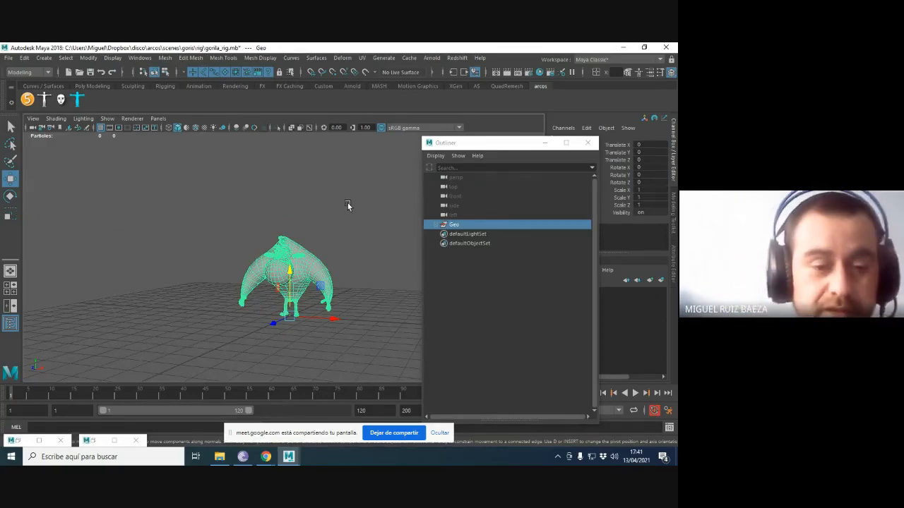
{"action": "right_click_drag", "start_coordinate": [370, 308], "coordinate": [271, 268], "text": "alt"}
{"action": "left_click_drag", "start_coordinate": [270, 268], "coordinate": [248, 280], "text": "alt"}
{"action": "right_click_drag", "start_coordinate": [248, 280], "coordinate": [336, 250], "text": "alt"}
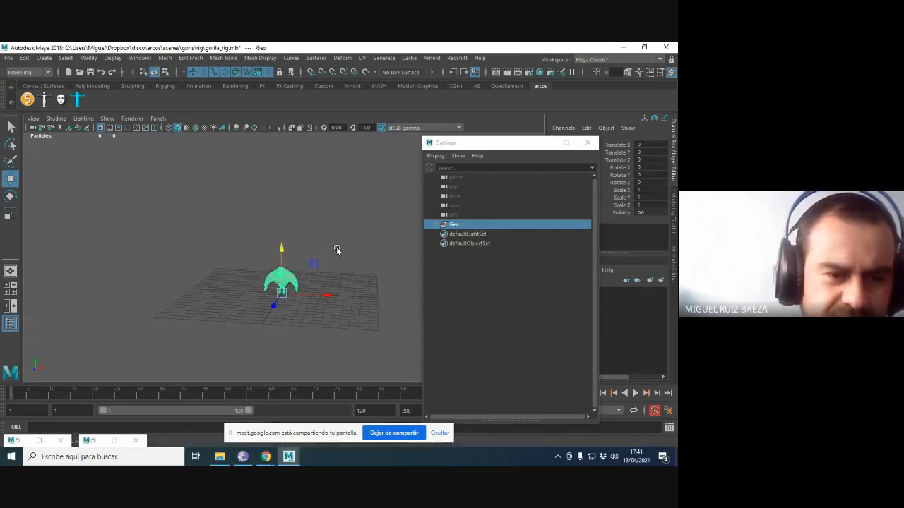
{"action": "left_click", "coordinate": [337, 250]}
{"action": "left_click_drag", "start_coordinate": [307, 286], "coordinate": [280, 295], "text": "alt"}
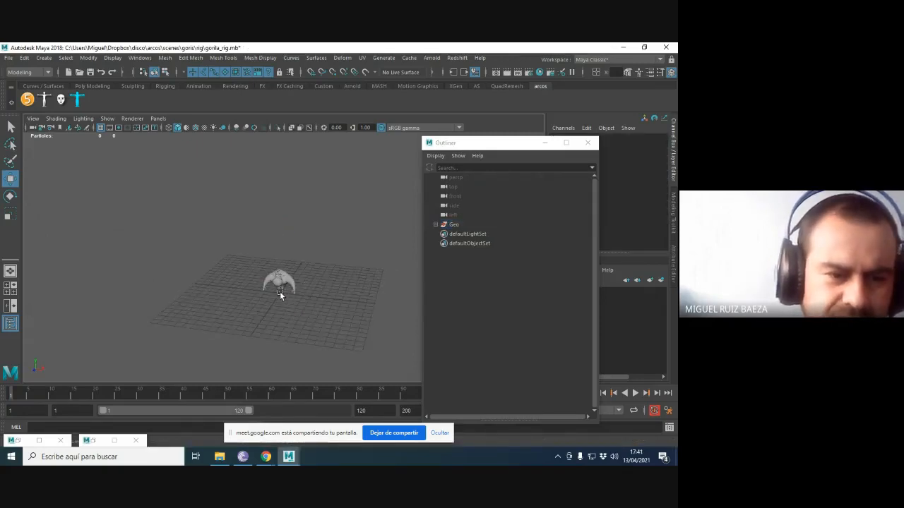
Scale the Geo group up uniformly to about 5 times its size, judging it against the grid, and deselect it.
{"action": "left_click", "coordinate": [463, 227]}
{"action": "key", "text": "r"}
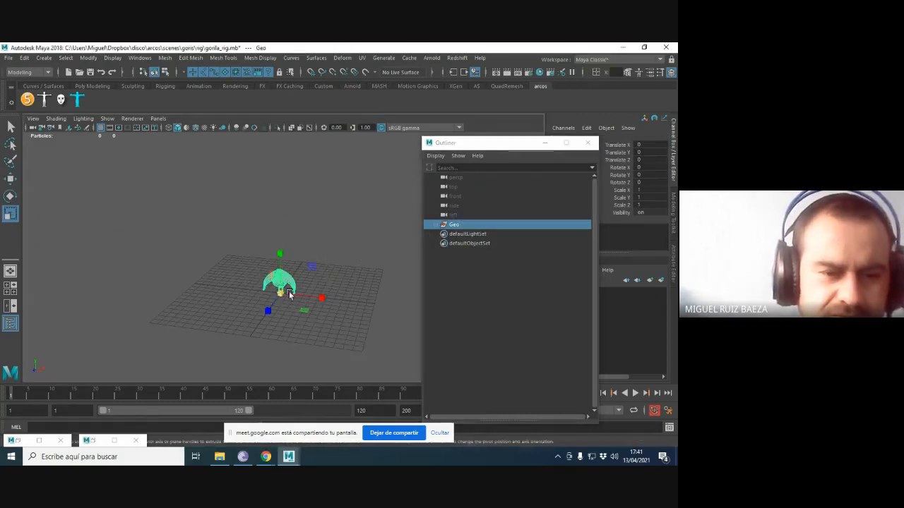
{"action": "left_click_drag", "start_coordinate": [289, 295], "coordinate": [423, 253]}
{"action": "left_click_drag", "start_coordinate": [324, 282], "coordinate": [286, 275], "text": "alt"}
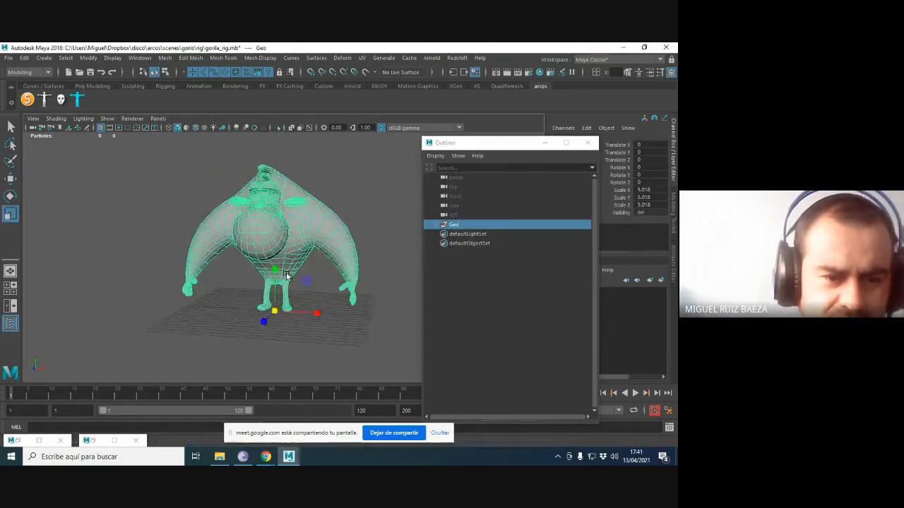
{"action": "scroll", "coordinate": [286, 275], "scroll_direction": "up", "scroll_amount": 2}
{"action": "left_click_drag", "start_coordinate": [271, 315], "coordinate": [339, 240]}
{"action": "key", "text": "space"}
{"action": "scroll", "coordinate": [115, 236], "scroll_direction": "down", "scroll_amount": 5}
{"action": "key", "text": "space"}
{"action": "left_click", "coordinate": [350, 219]}
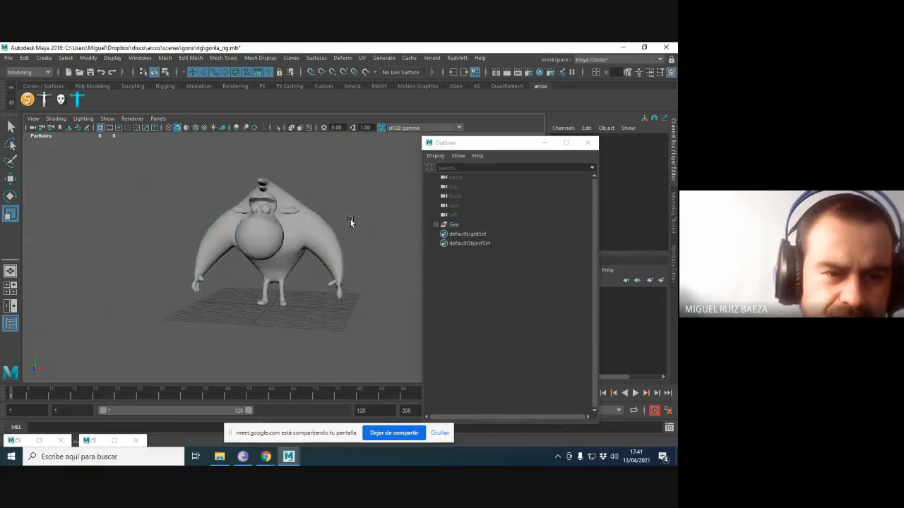
Check the enlarged gorilla's size and floor alignment in the front view, leaving the Geo group deselected.
{"action": "right_click_drag", "start_coordinate": [351, 219], "coordinate": [372, 240], "text": "alt"}
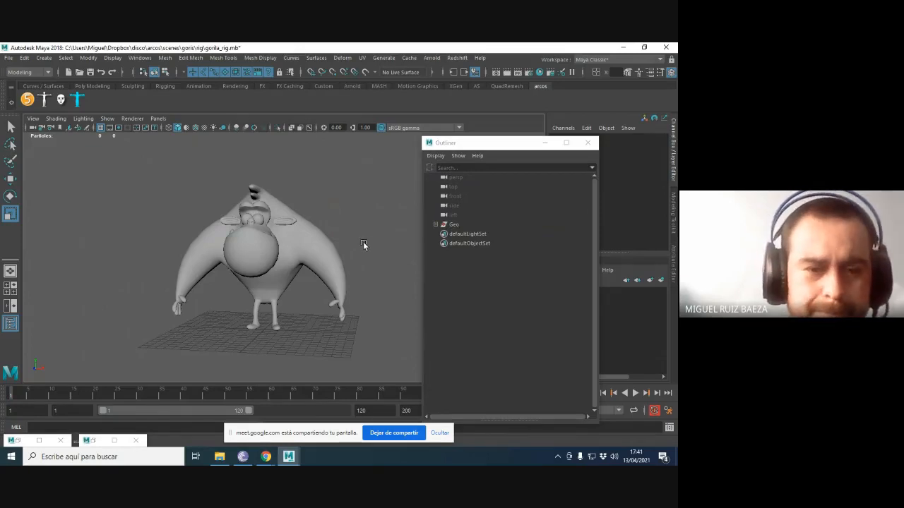
{"action": "key", "text": "space"}
{"action": "left_click_drag", "start_coordinate": [363, 242], "coordinate": [363, 261]}
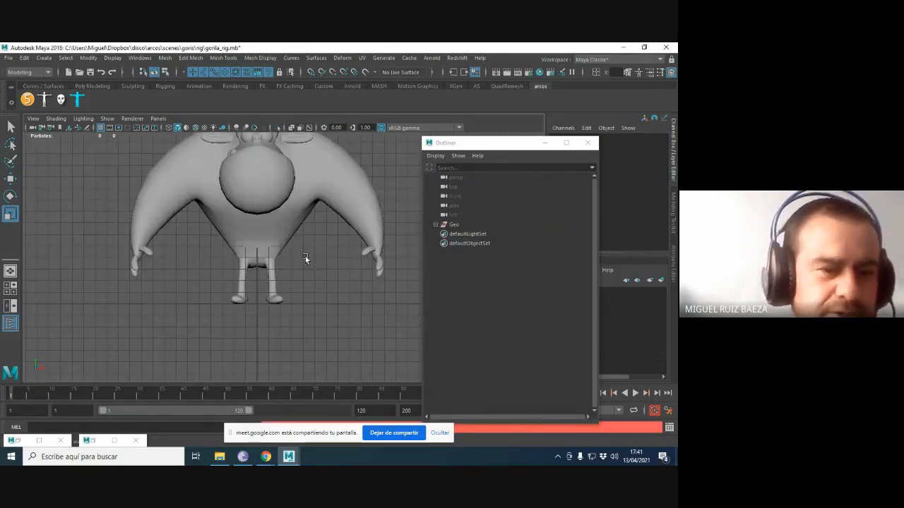
{"action": "left_click_drag", "start_coordinate": [312, 236], "coordinate": [248, 207], "text": "alt"}
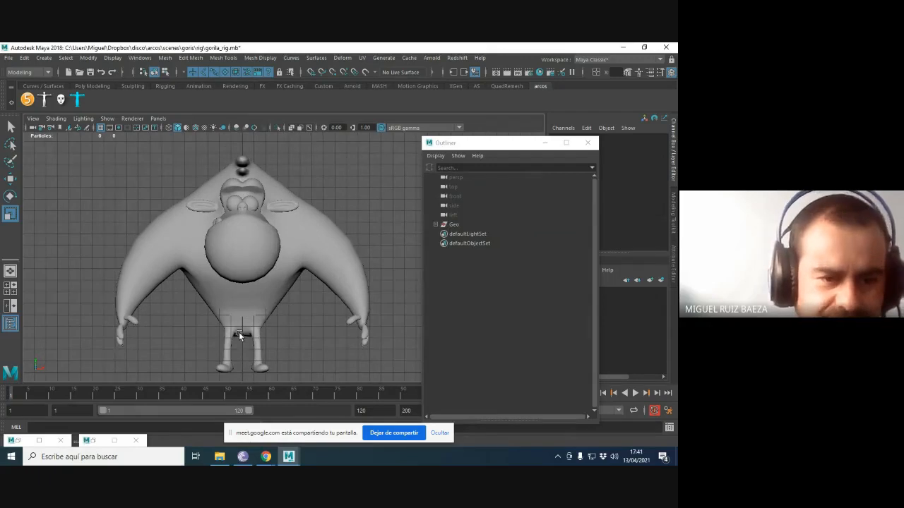
{"action": "left_click", "coordinate": [454, 225]}
{"action": "left_click", "coordinate": [330, 200]}
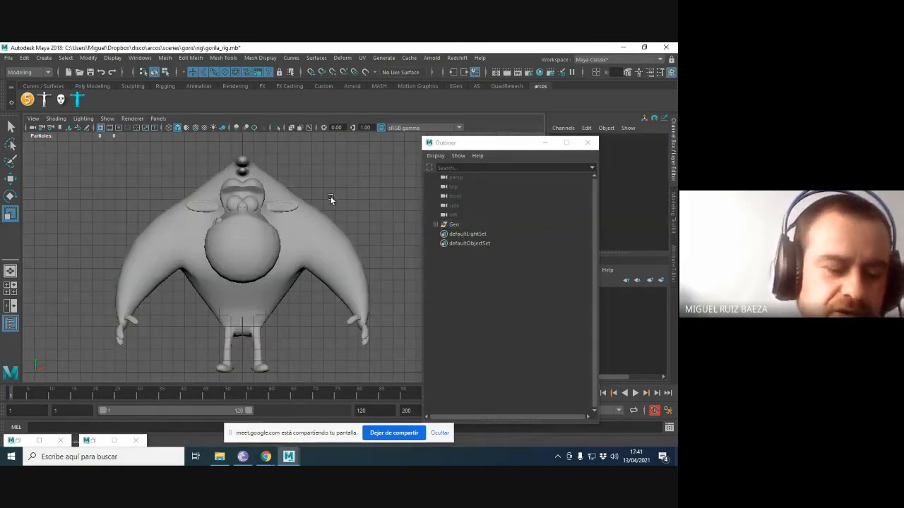
Try rotating the Geo group about 91 degrees around Y in the front view, undo the rotation and deselect the group.
{"action": "key", "text": "space"}
{"action": "left_click_drag", "start_coordinate": [331, 201], "coordinate": [330, 223]}
{"action": "left_click", "coordinate": [452, 224]}
{"action": "key", "text": "e"}
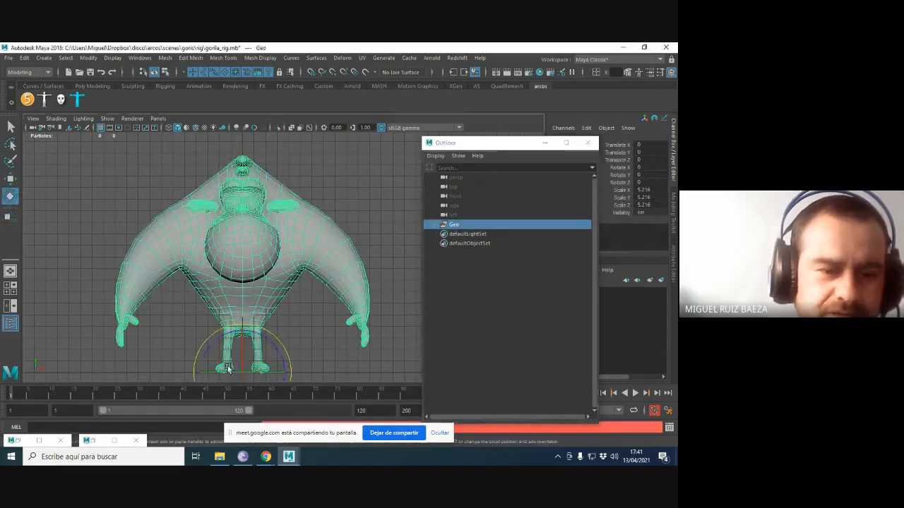
{"action": "left_click_drag", "start_coordinate": [221, 373], "coordinate": [278, 374]}
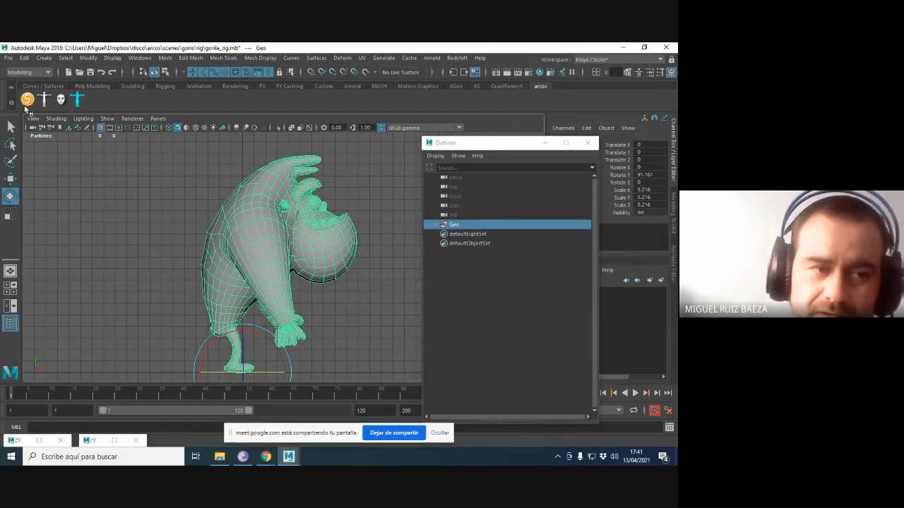
{"action": "key", "text": "ctrl+z"}
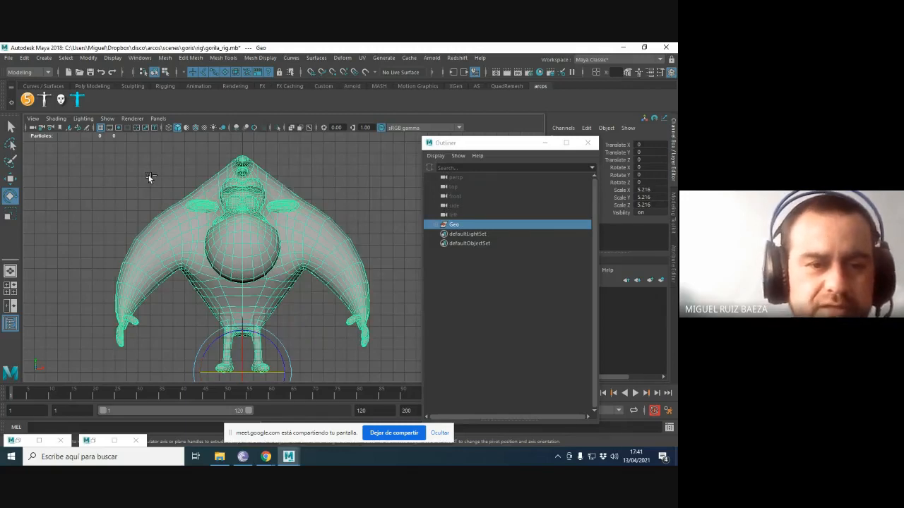
{"action": "left_click", "coordinate": [306, 189]}
{"action": "key", "text": "space"}
{"action": "left_click_drag", "start_coordinate": [315, 186], "coordinate": [316, 215]}
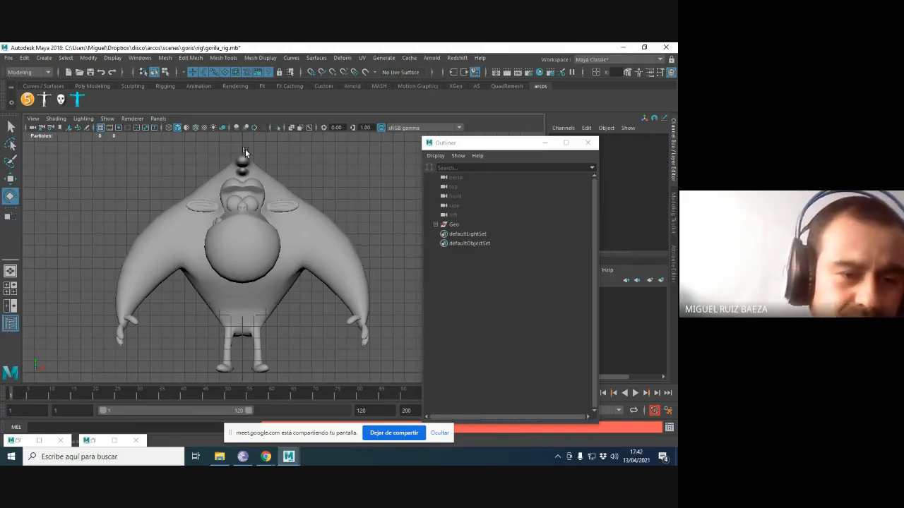
{"action": "left_click", "coordinate": [198, 215]}
{"action": "left_click", "coordinate": [239, 145]}
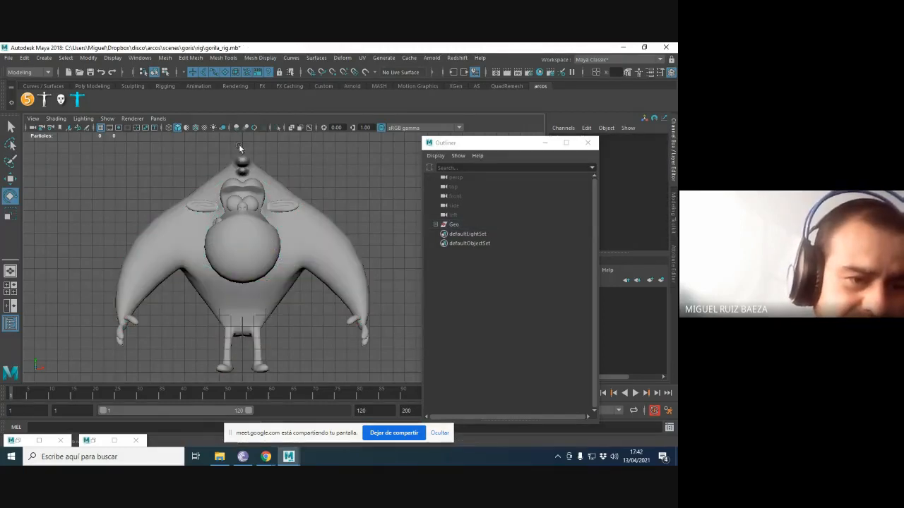
{"action": "left_click", "coordinate": [248, 299]}
{"action": "left_click", "coordinate": [329, 195]}
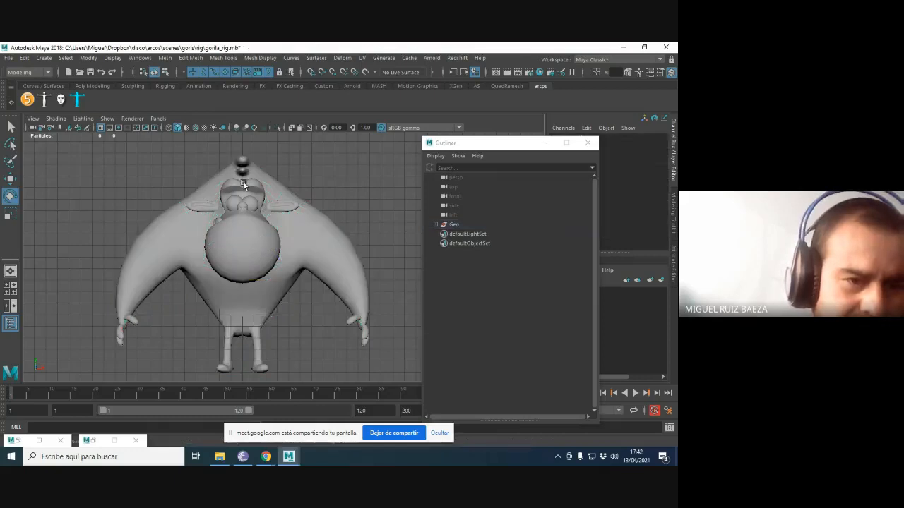
{"action": "left_click", "coordinate": [174, 252]}
{"action": "left_click", "coordinate": [331, 198]}
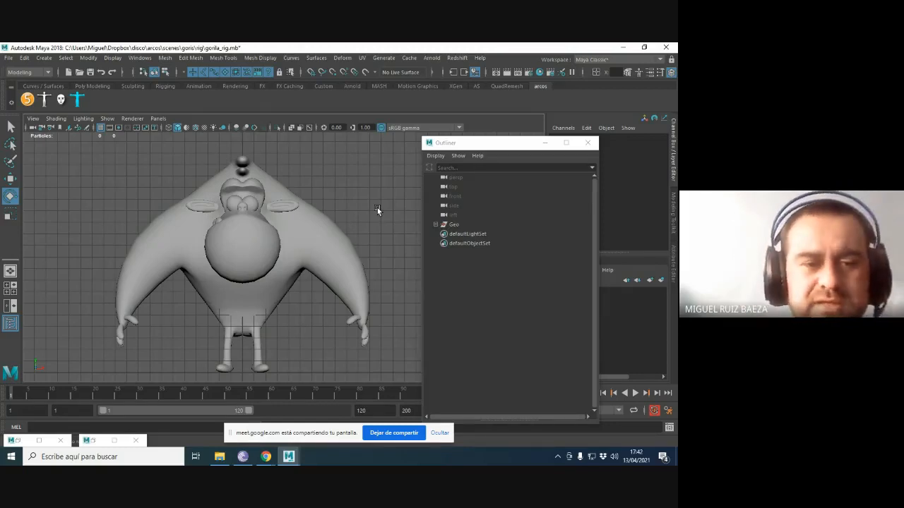
{"action": "left_click", "coordinate": [321, 249]}
{"action": "left_click", "coordinate": [312, 209]}
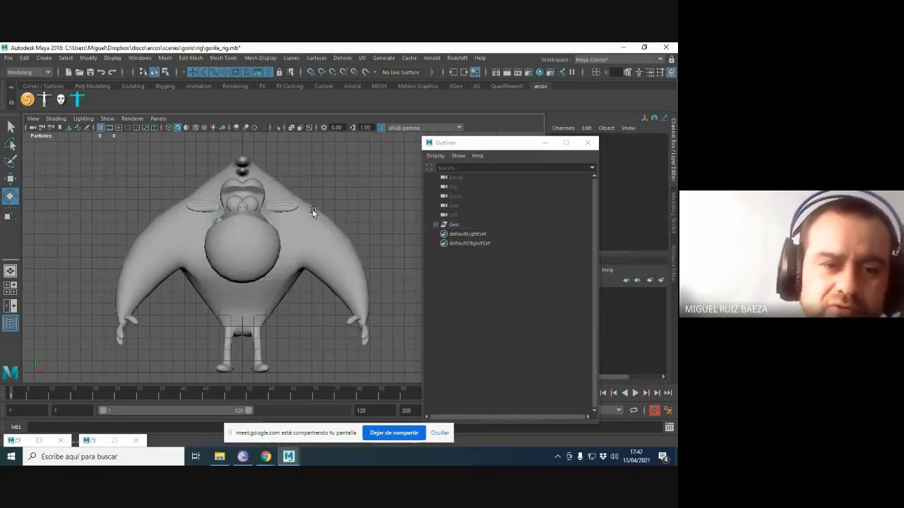
Select the gorilla's body mesh as a whole object, leaving component mode.
{"action": "left_click", "coordinate": [243, 192]}
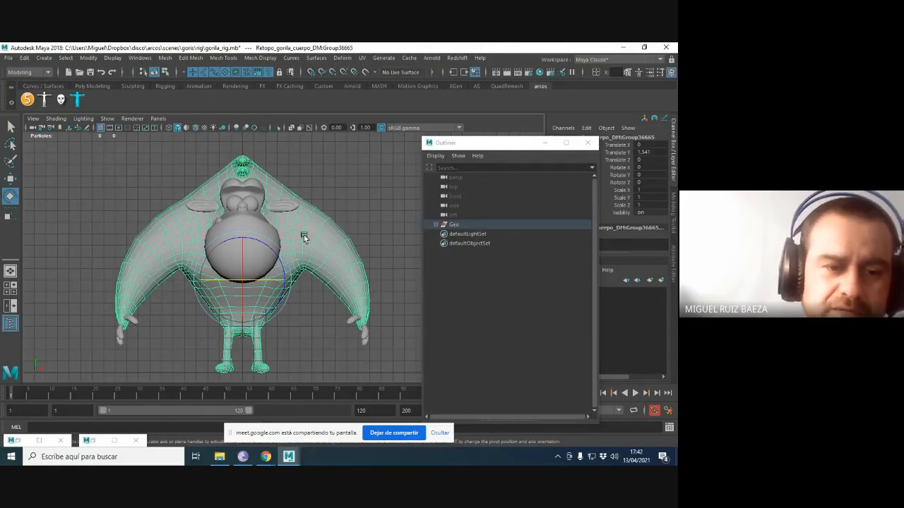
{"action": "left_click", "coordinate": [370, 236]}
{"action": "left_click", "coordinate": [319, 250]}
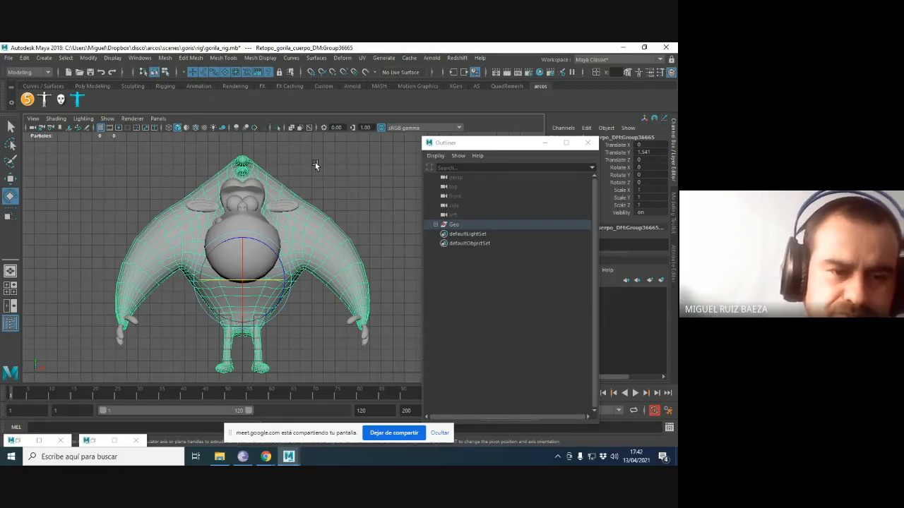
{"action": "left_click", "coordinate": [316, 165]}
{"action": "left_click", "coordinate": [325, 237]}
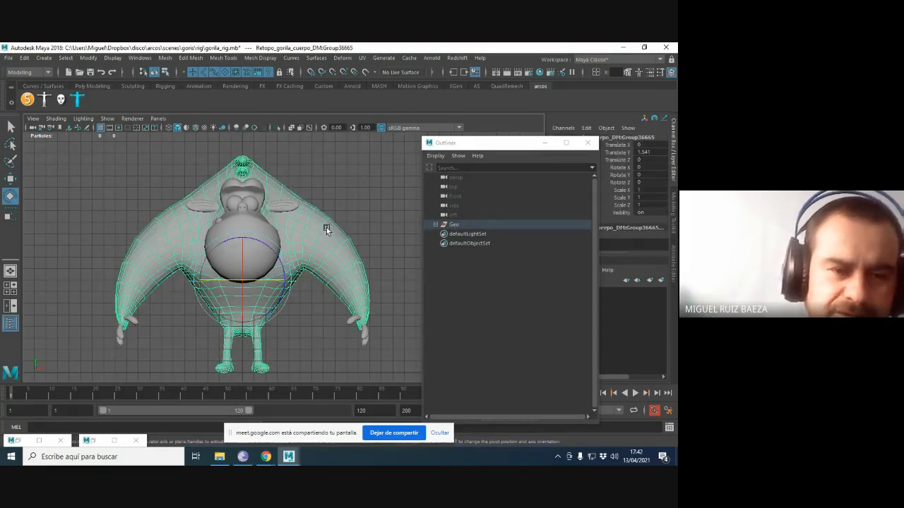
{"action": "right_click", "coordinate": [327, 231]}
{"action": "left_click", "coordinate": [348, 203]}
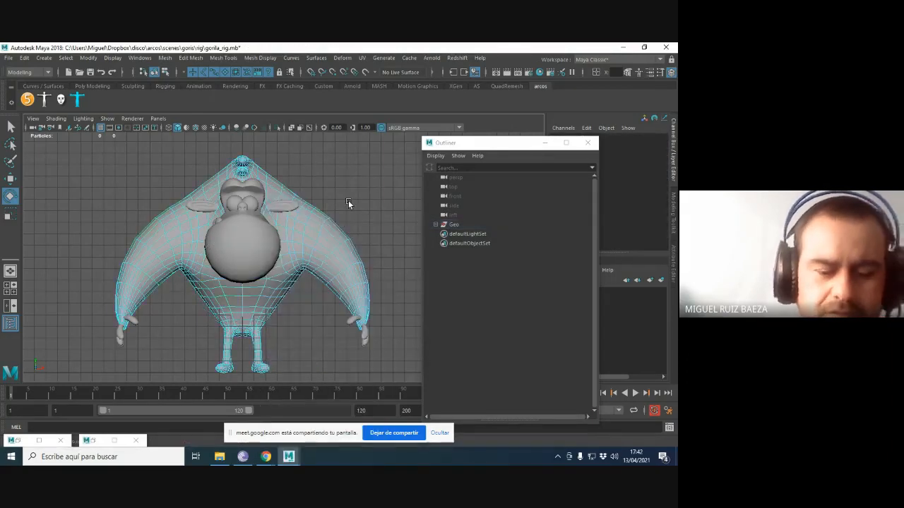
{"action": "key", "text": "F8"}
{"action": "key", "text": "F8"}
{"action": "left_click", "coordinate": [354, 196]}
{"action": "left_click", "coordinate": [324, 237]}
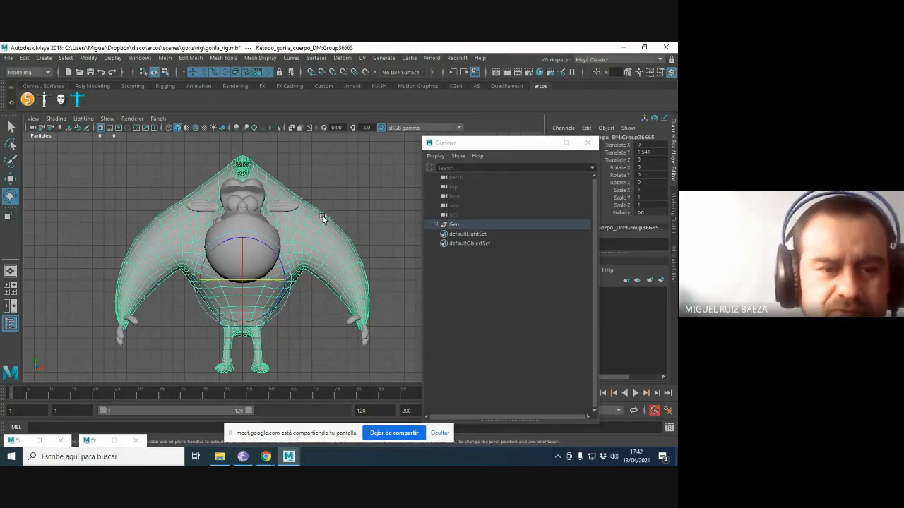
Rotate the vertices of one of the body mesh's arms upward and outward from the shoulder, and return to object mode deselected.
{"action": "right_click_drag", "start_coordinate": [322, 219], "coordinate": [293, 211]}
{"action": "left_click_drag", "start_coordinate": [400, 354], "coordinate": [302, 180]}
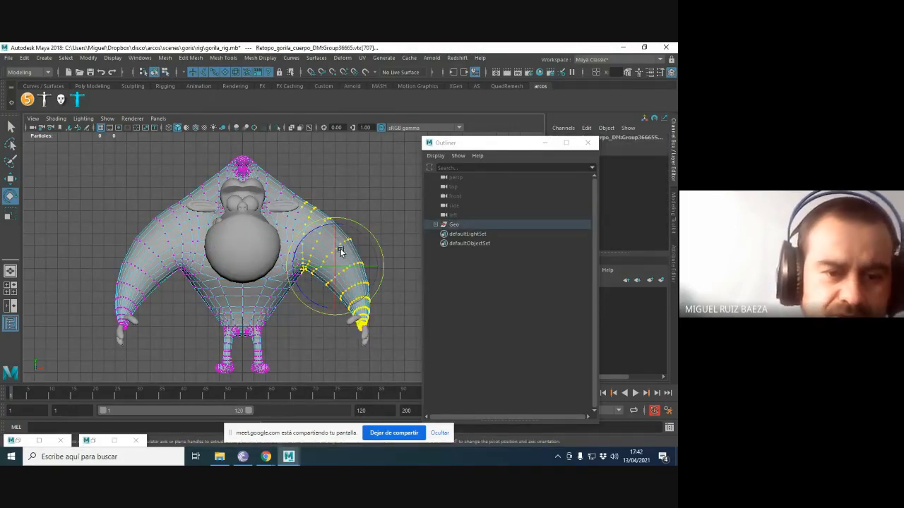
{"action": "key", "text": "w"}
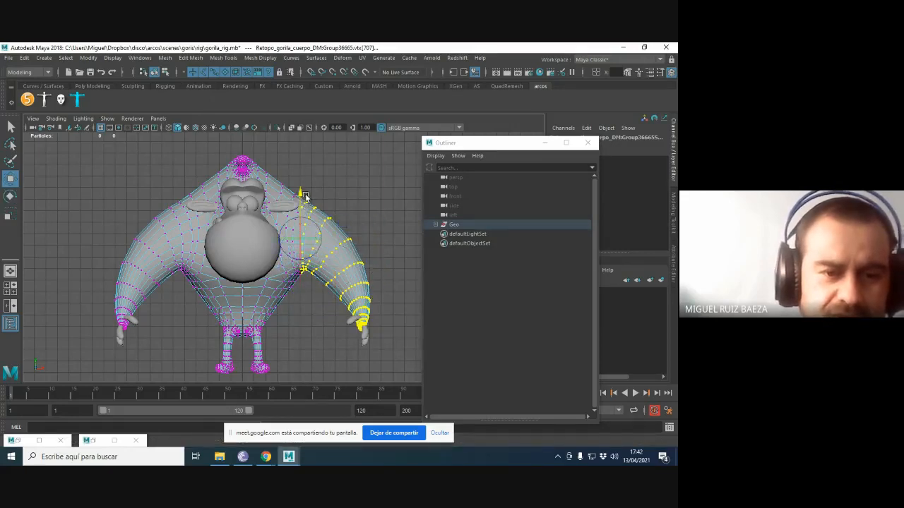
{"action": "key", "text": "e"}
{"action": "left_click_drag", "start_coordinate": [343, 256], "coordinate": [344, 239]}
{"action": "key", "text": "F8"}
{"action": "key", "text": "F8"}
{"action": "left_click", "coordinate": [367, 187]}
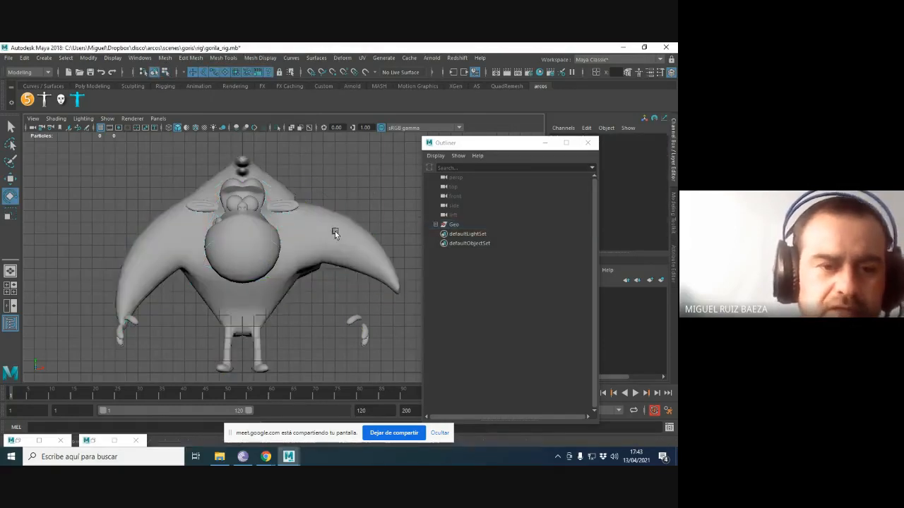
Isolate the gorilla's body mesh in the viewport and switch it to face selection.
{"action": "left_click", "coordinate": [338, 229]}
{"action": "left_click", "coordinate": [379, 189]}
{"action": "left_click", "coordinate": [353, 221]}
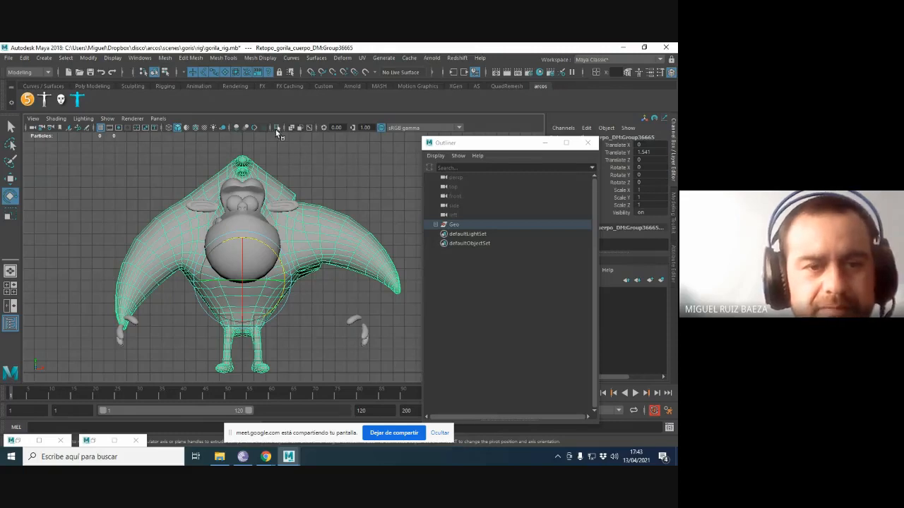
{"action": "left_click", "coordinate": [331, 209]}
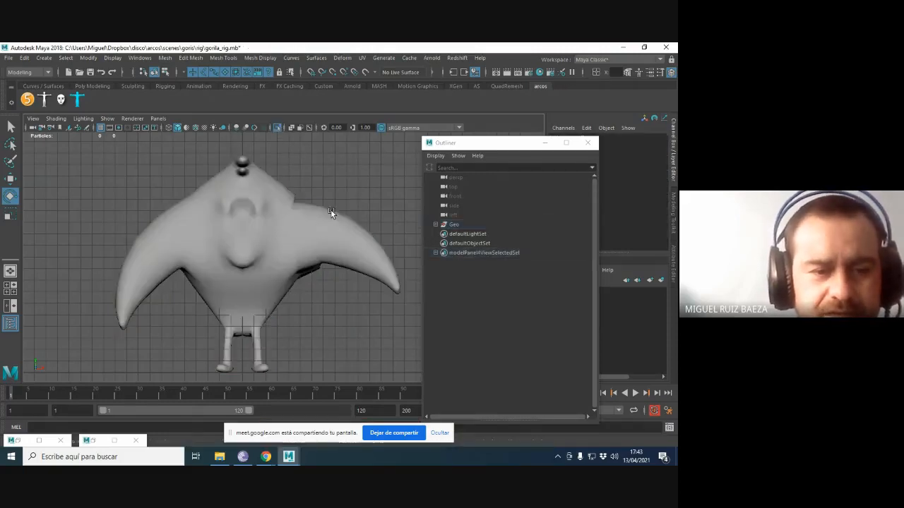
{"action": "left_click", "coordinate": [317, 226]}
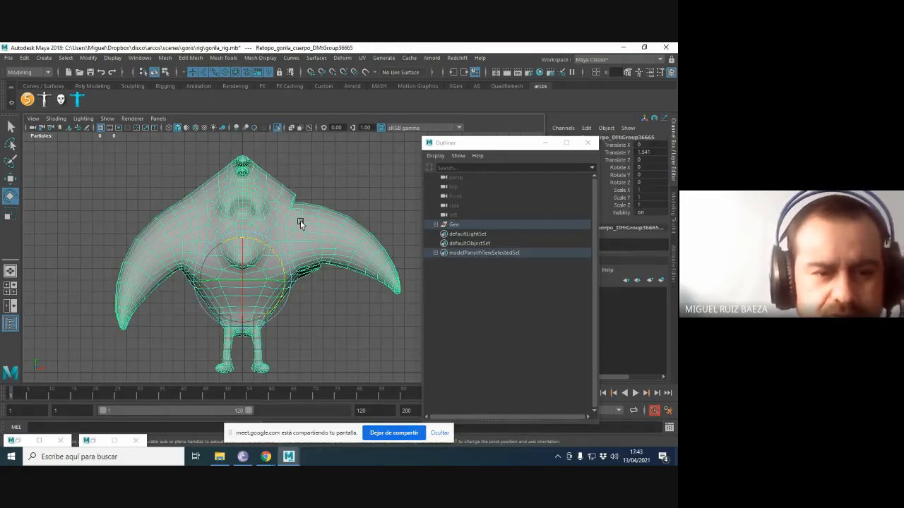
{"action": "right_click_drag", "start_coordinate": [300, 222], "coordinate": [305, 230]}
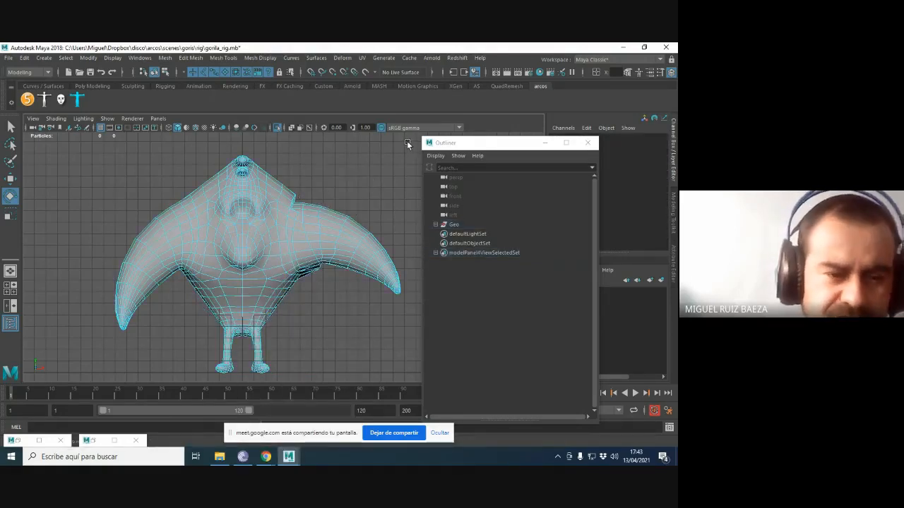
{"action": "key", "text": "alt+Tab"}
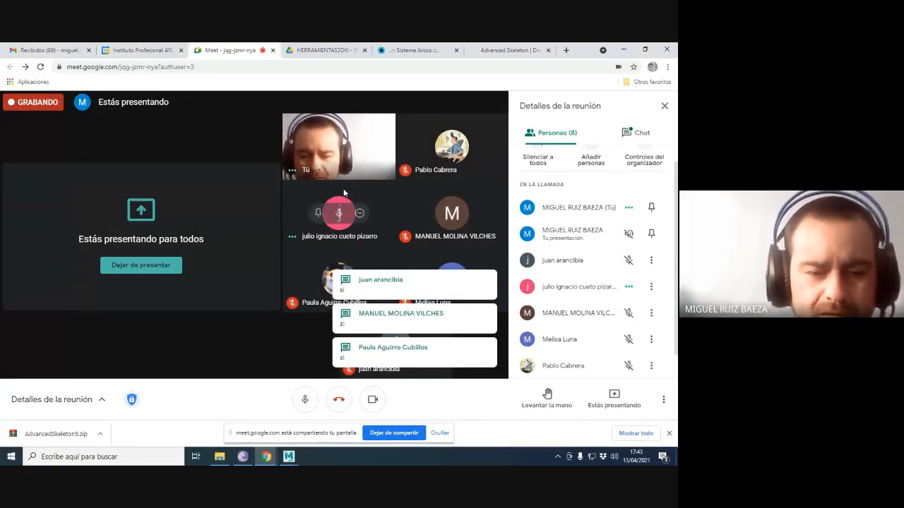
{"action": "key", "text": "alt+Tab"}
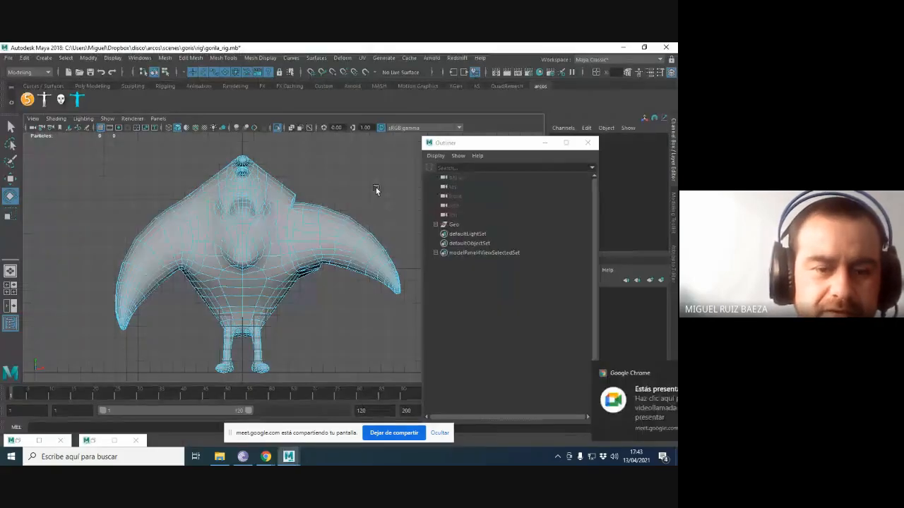
Delete the faces of the body half with the raised arm, try to mirror the remaining half, and undo the deletion.
{"action": "left_click", "coordinate": [242, 377]}
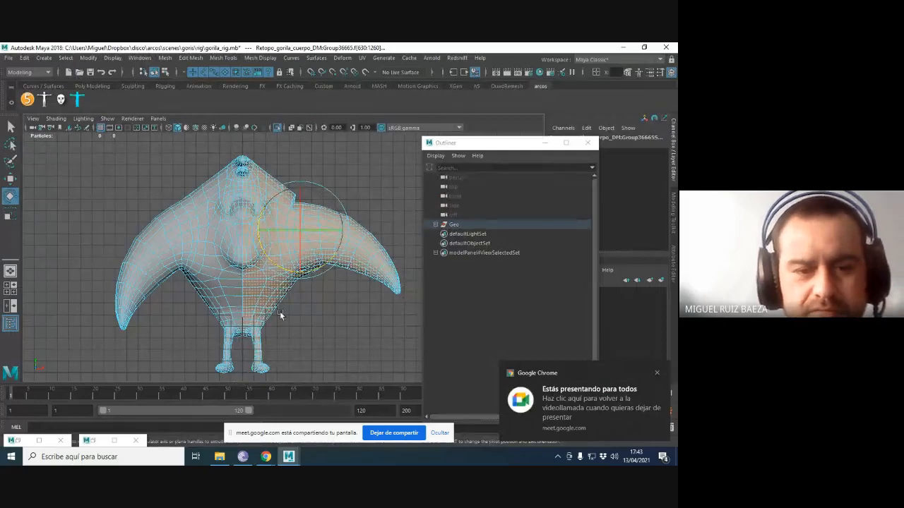
{"action": "key", "text": "Delete"}
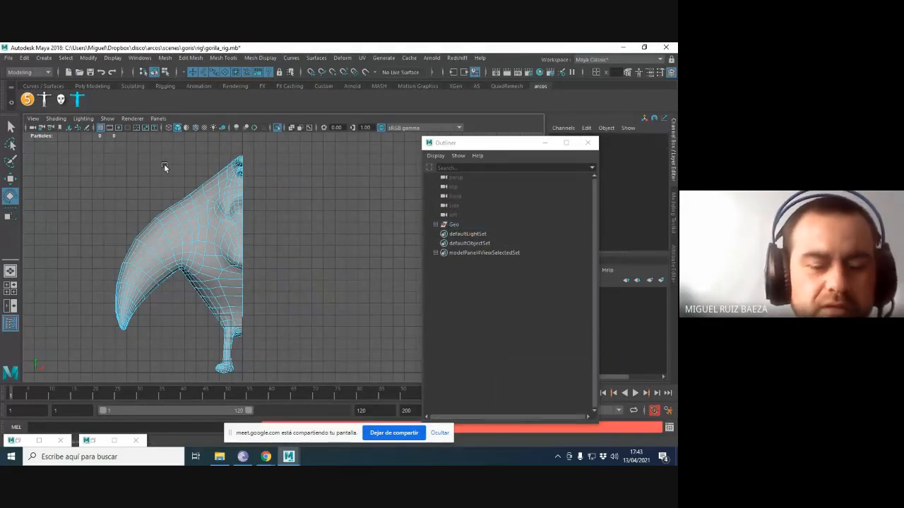
{"action": "key", "text": "F8"}
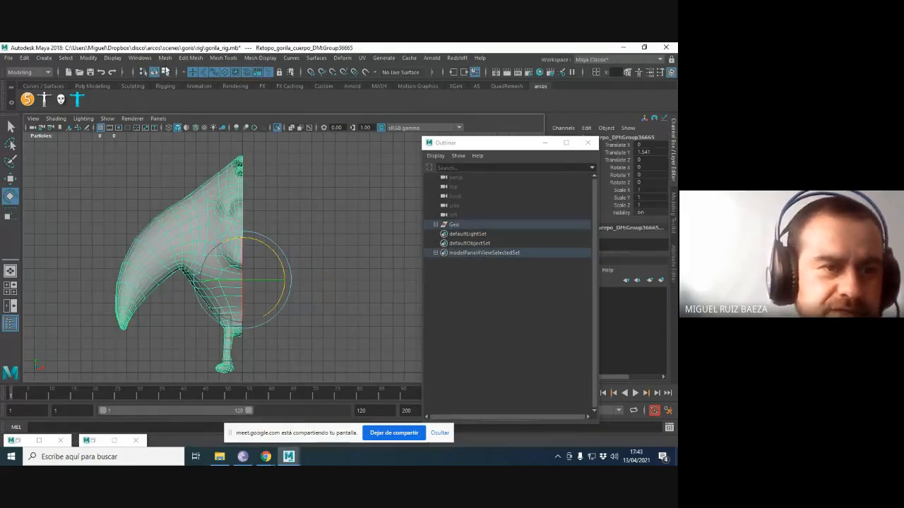
{"action": "left_click", "coordinate": [164, 58]}
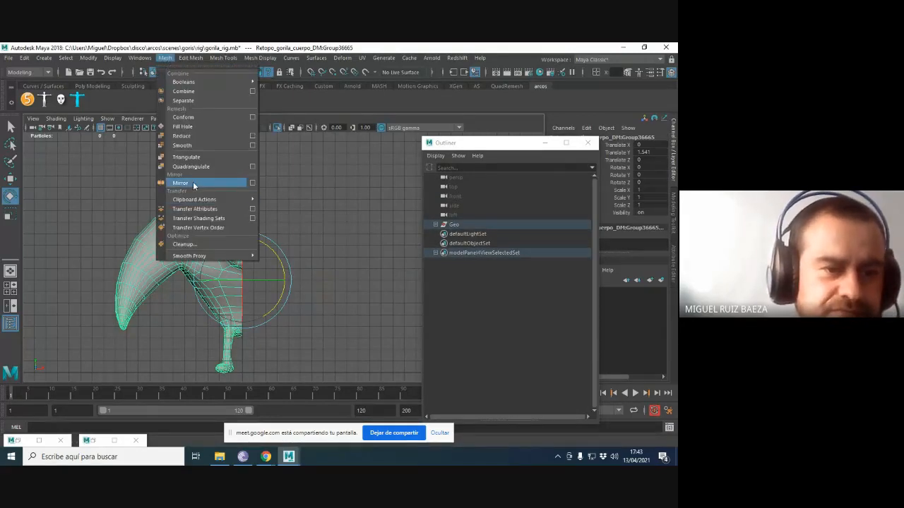
{"action": "left_click", "coordinate": [185, 183]}
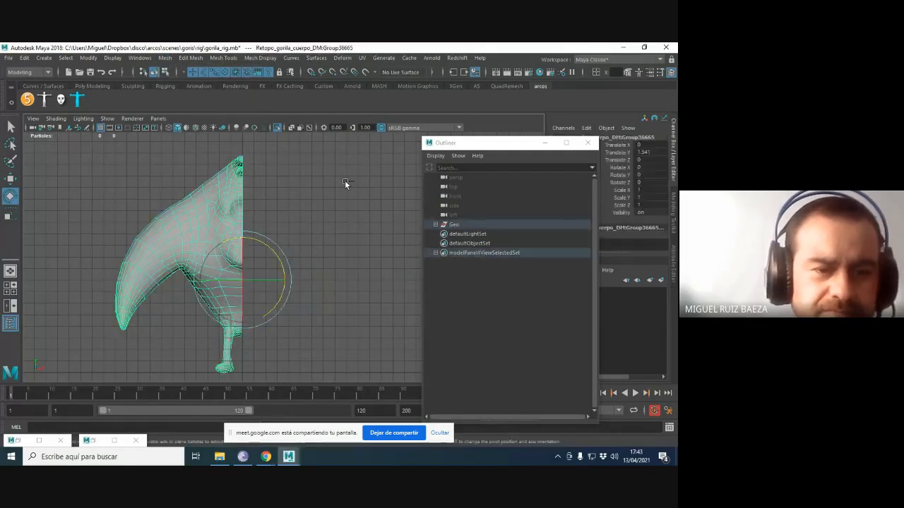
{"action": "key", "text": "F8"}
{"action": "key", "text": "g"}
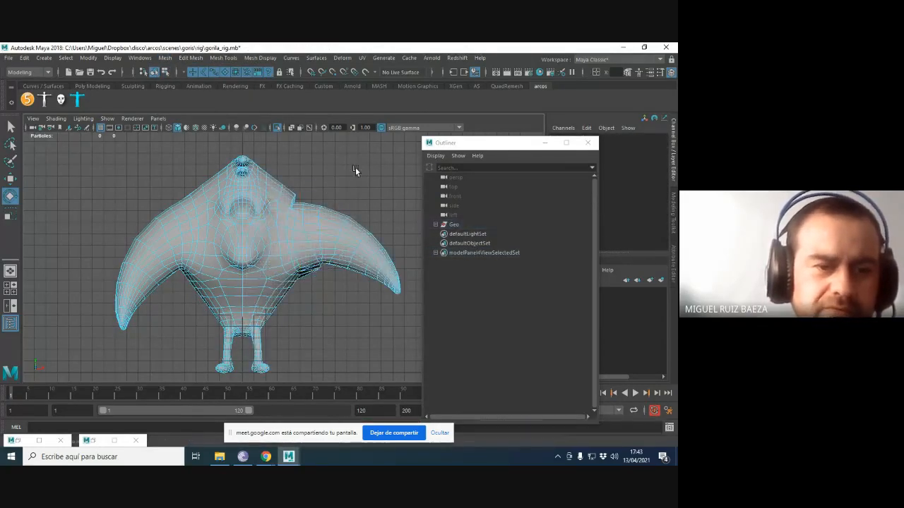
{"action": "key", "text": "F8"}
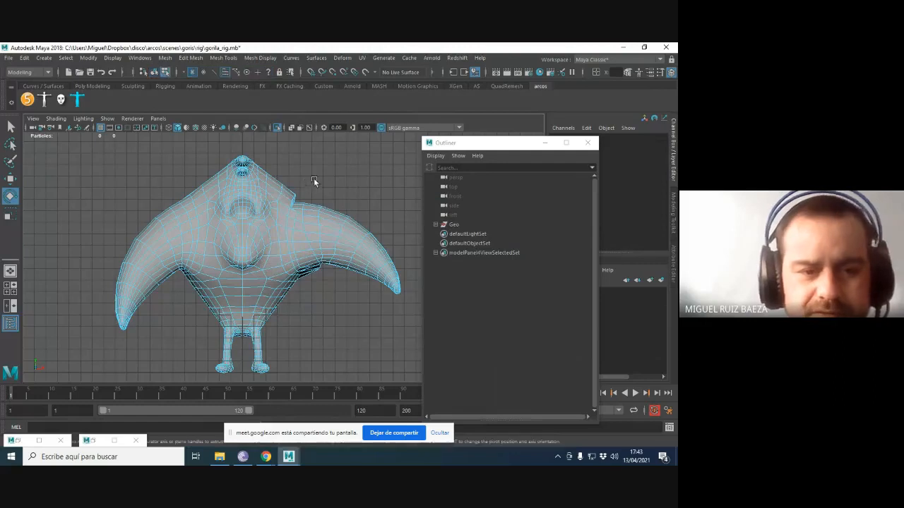
Select the body mesh faces on the lowered-arm side, symmetrize the mesh across its central seam, and return to object mode.
{"action": "left_click", "coordinate": [191, 57]}
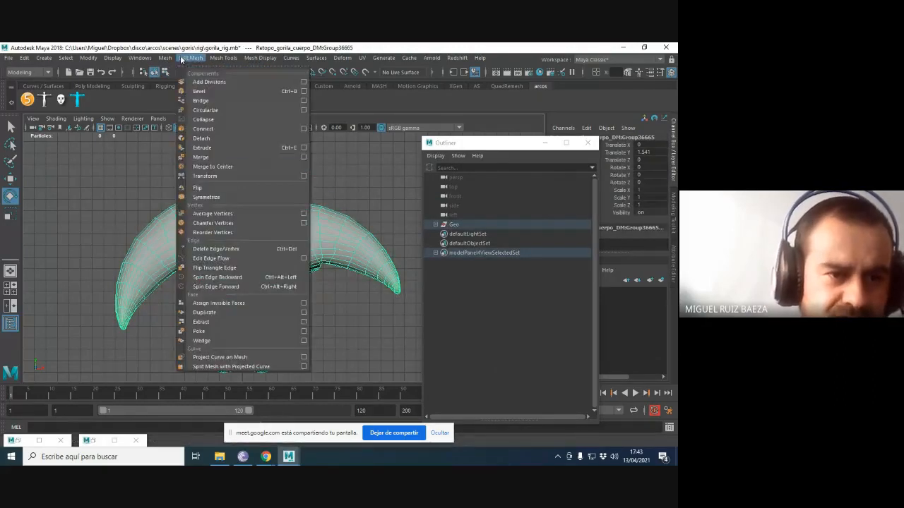
{"action": "left_click", "coordinate": [205, 197]}
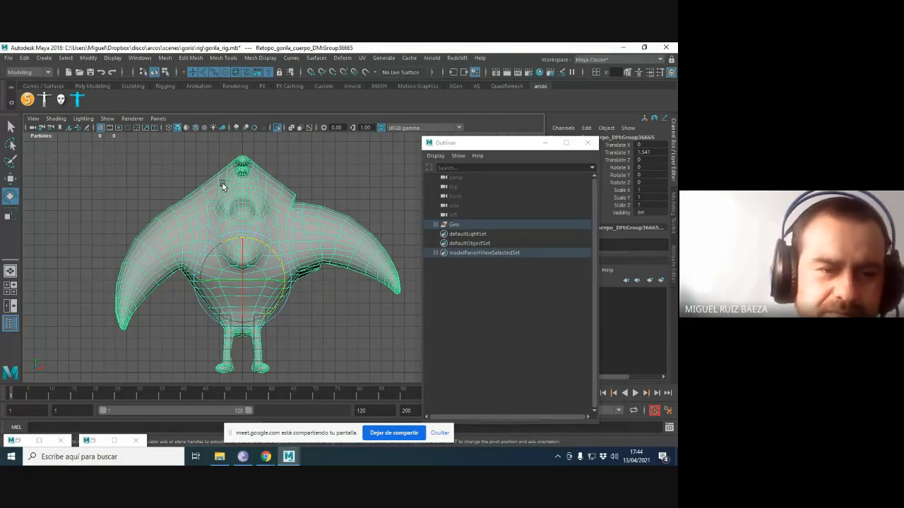
{"action": "right_click_drag", "start_coordinate": [222, 183], "coordinate": [222, 206]}
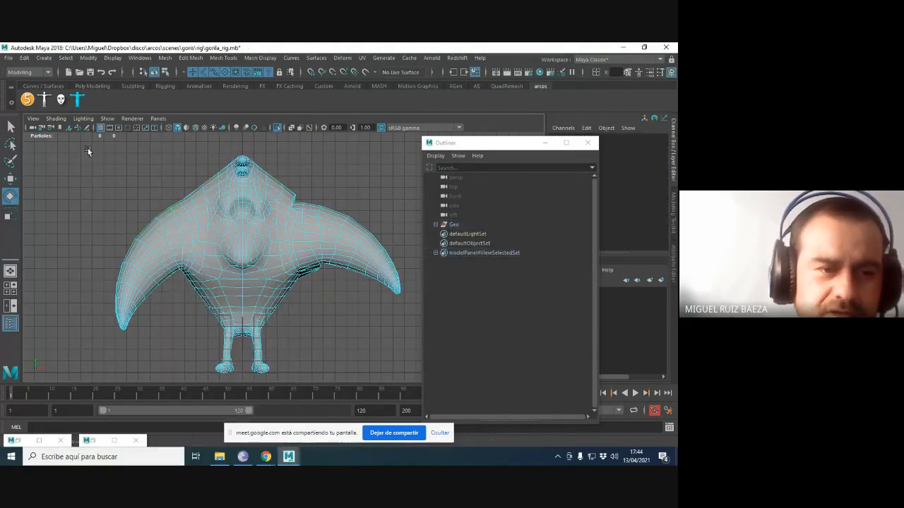
{"action": "left_click_drag", "start_coordinate": [83, 142], "coordinate": [242, 386]}
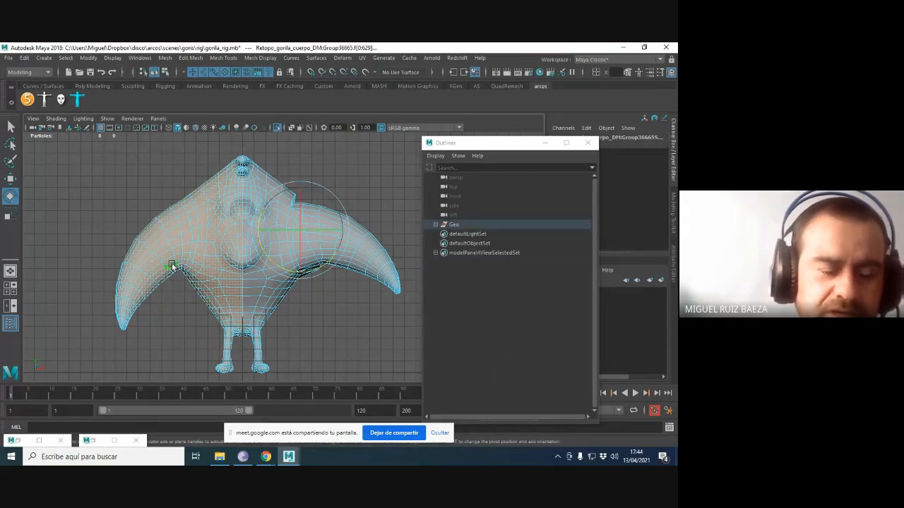
{"action": "left_click", "coordinate": [190, 58]}
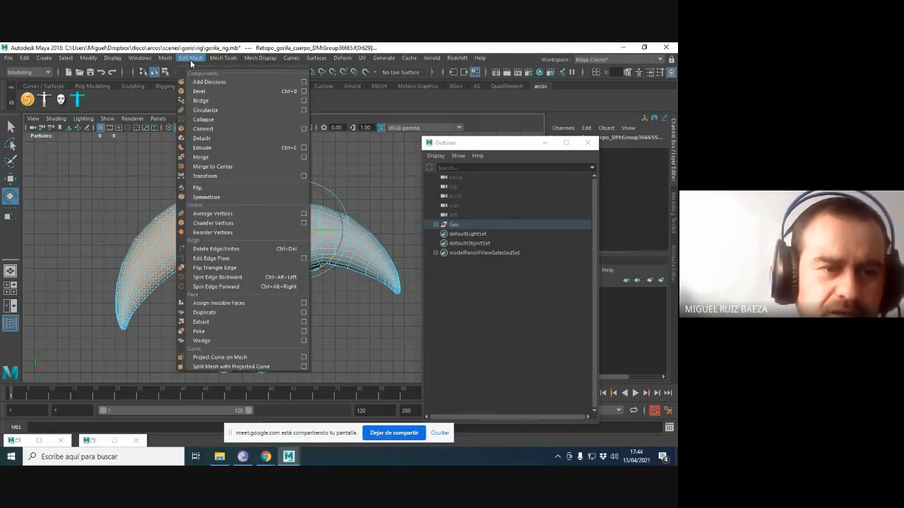
{"action": "left_click", "coordinate": [206, 196]}
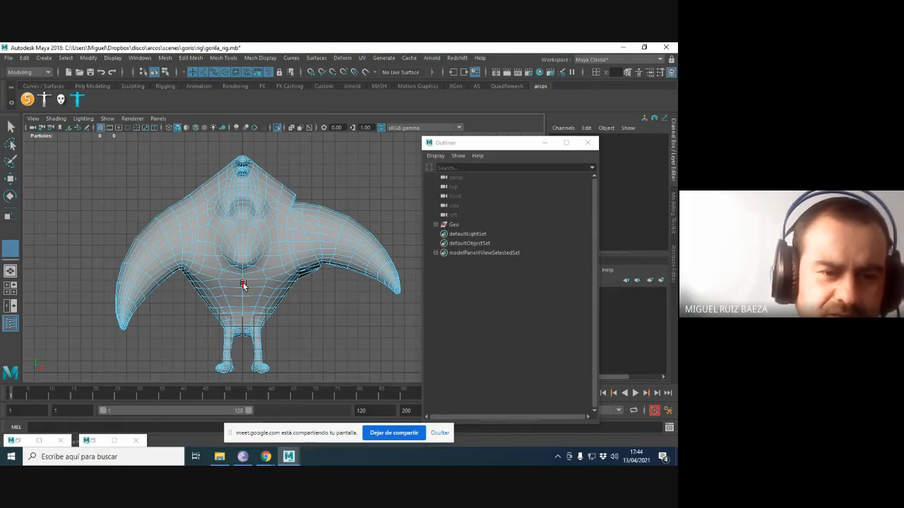
{"action": "key", "text": "e"}
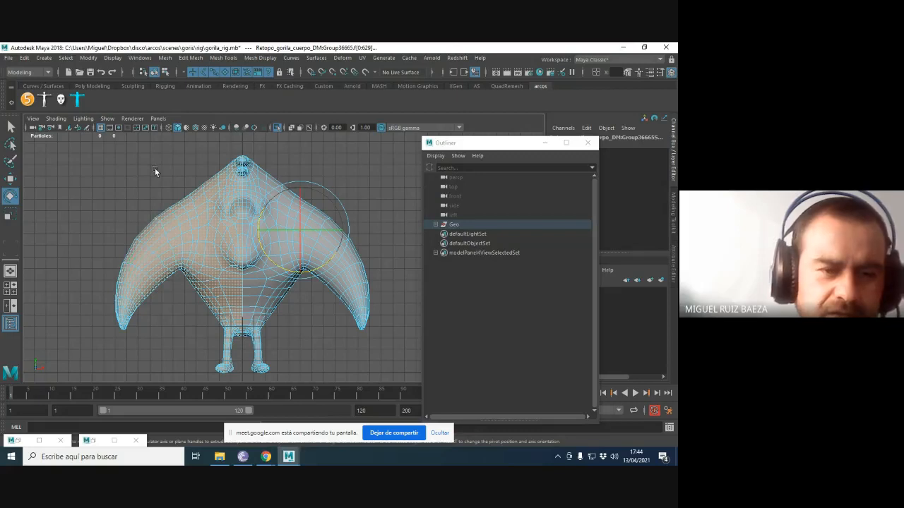
{"action": "key", "text": "F8"}
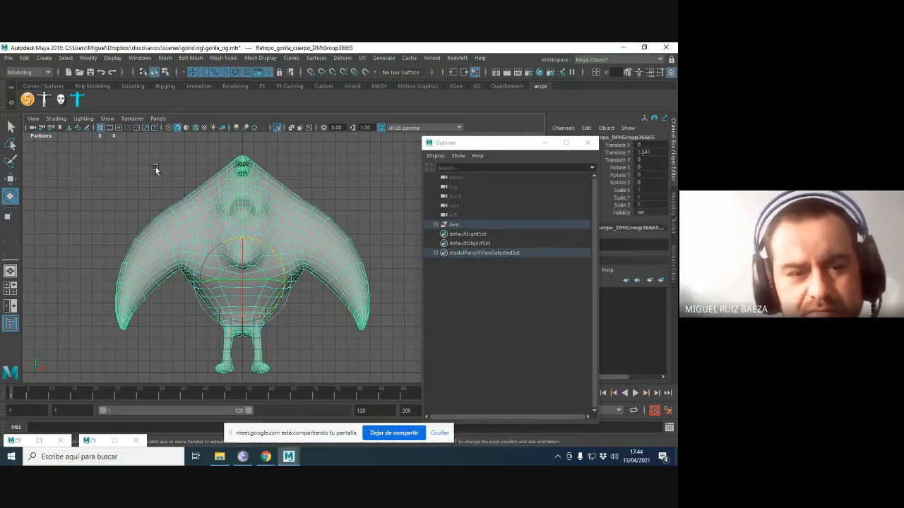
{"action": "left_click", "coordinate": [155, 167]}
{"action": "left_click", "coordinate": [260, 192]}
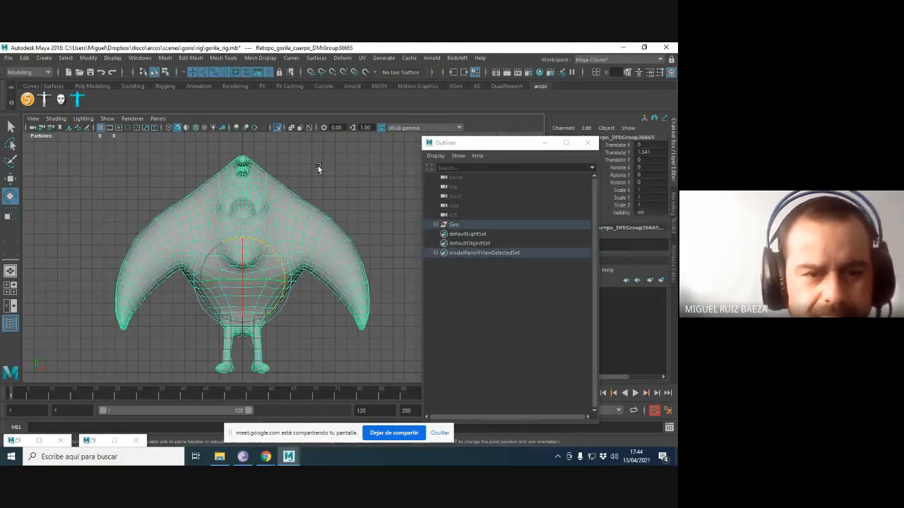
{"action": "left_click", "coordinate": [324, 178]}
Undo the symmetrizing, the isolation of the body mesh and the arm rotation, back to the gorilla's original pose.
{"action": "key", "text": "ctrl+z"}
{"action": "key", "text": "ctrl+z"}
{"action": "key", "text": "ctrl+z"}
{"action": "key", "text": "ctrl+z"}
{"action": "key", "text": "ctrl+z"}
{"action": "key", "text": "ctrl+z"}
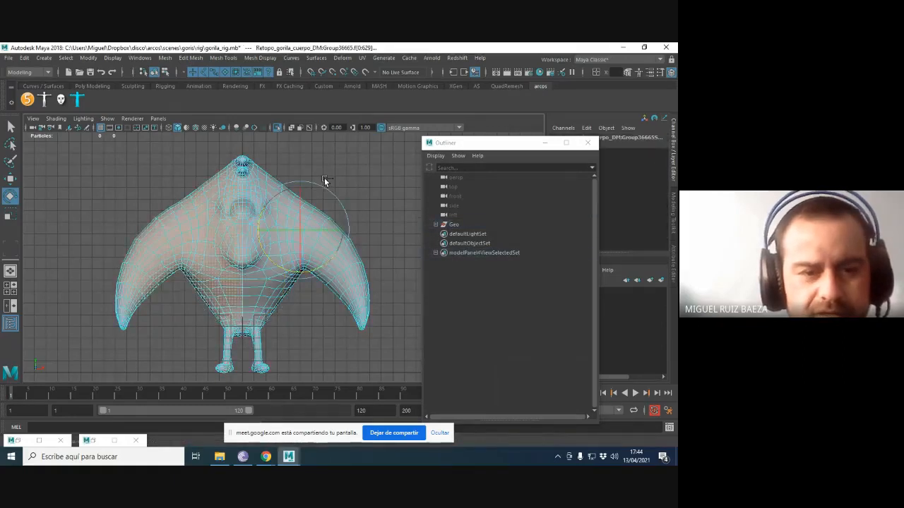
{"action": "key", "text": "ctrl+z"}
{"action": "key", "text": "ctrl+z"}
{"action": "key", "text": "ctrl+z"}
{"action": "key", "text": "ctrl+z"}
{"action": "key", "text": "ctrl+z"}
{"action": "key", "text": "ctrl+z"}
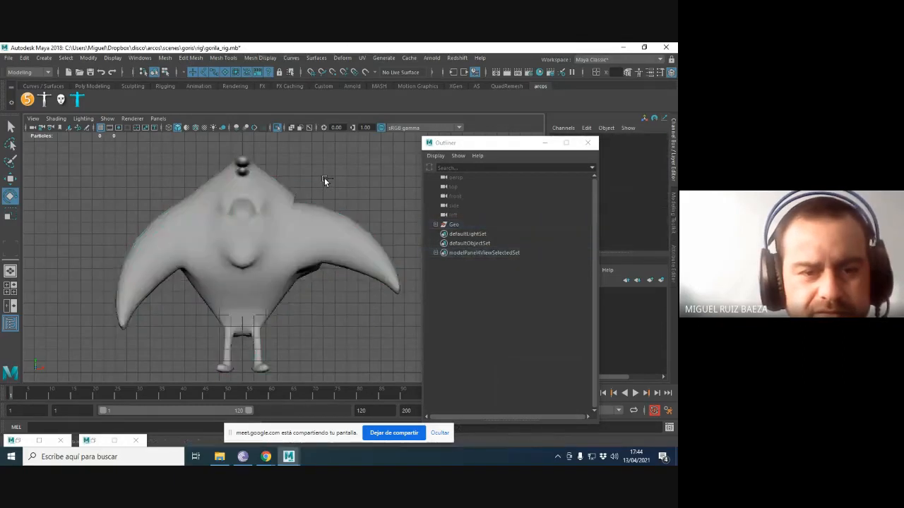
{"action": "key", "text": "ctrl+z"}
{"action": "key", "text": "ctrl+z"}
{"action": "key", "text": "ctrl+z"}
{"action": "key", "text": "ctrl+z"}
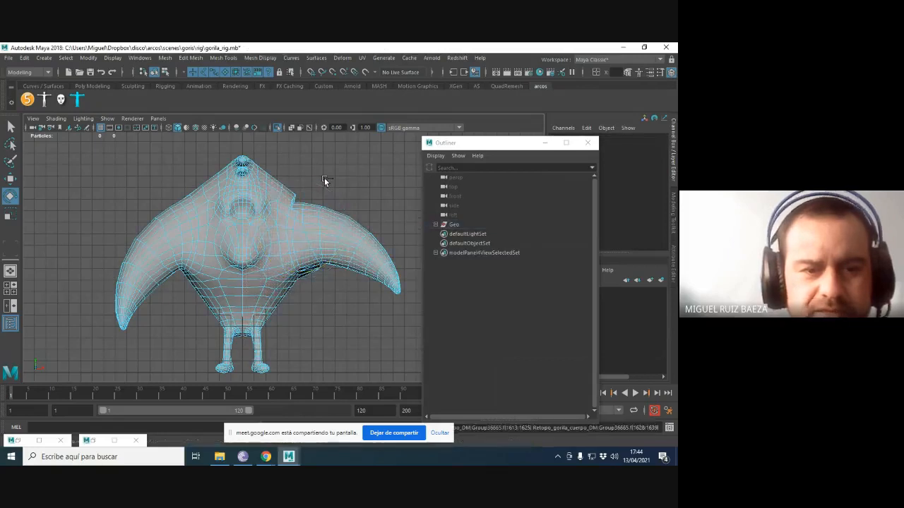
{"action": "key", "text": "ctrl+z"}
{"action": "key", "text": "ctrl+z"}
{"action": "key", "text": "ctrl+z"}
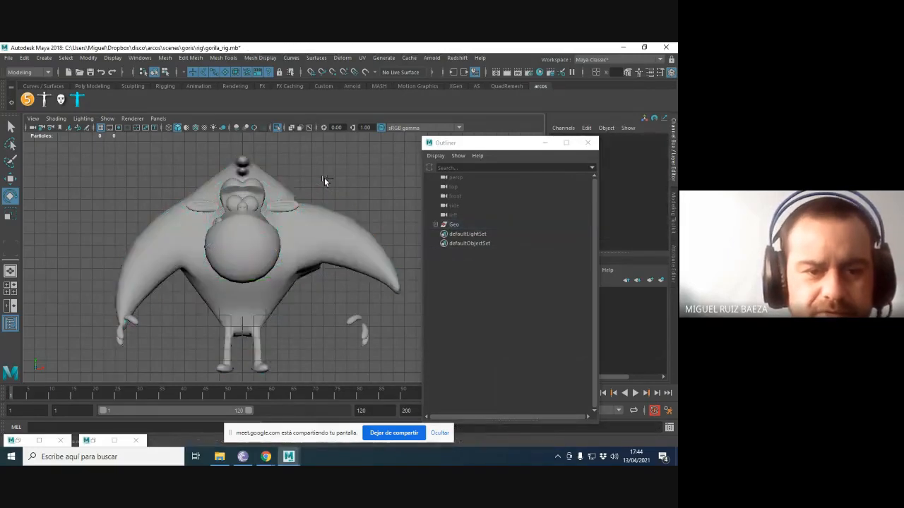
{"action": "key", "text": "ctrl+z"}
{"action": "key", "text": "ctrl+z"}
{"action": "key", "text": "ctrl+z"}
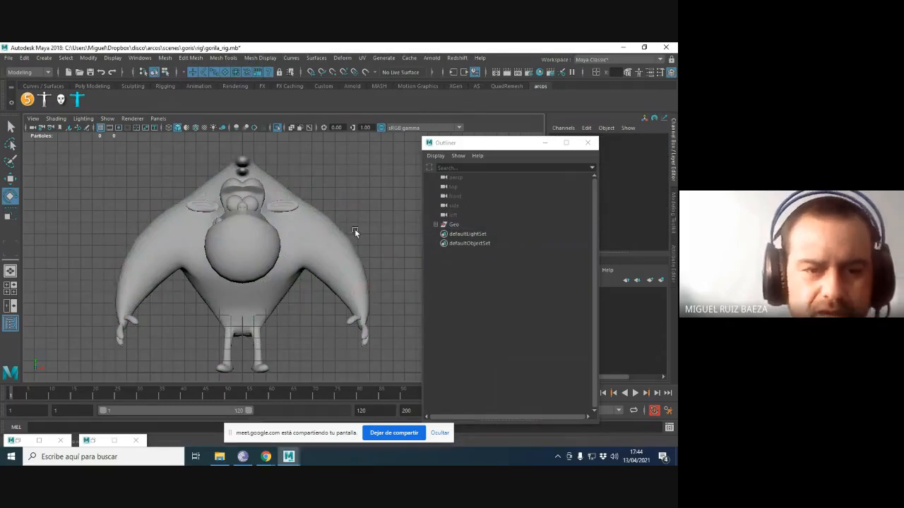
Switch to the perspective view, expand the Geo group and check the transform values of the group and its two cuerpo meshes.
{"action": "key", "text": "space"}
{"action": "left_click_drag", "start_coordinate": [355, 229], "coordinate": [365, 212]}
{"action": "left_click_drag", "start_coordinate": [267, 224], "coordinate": [274, 294], "text": "alt"}
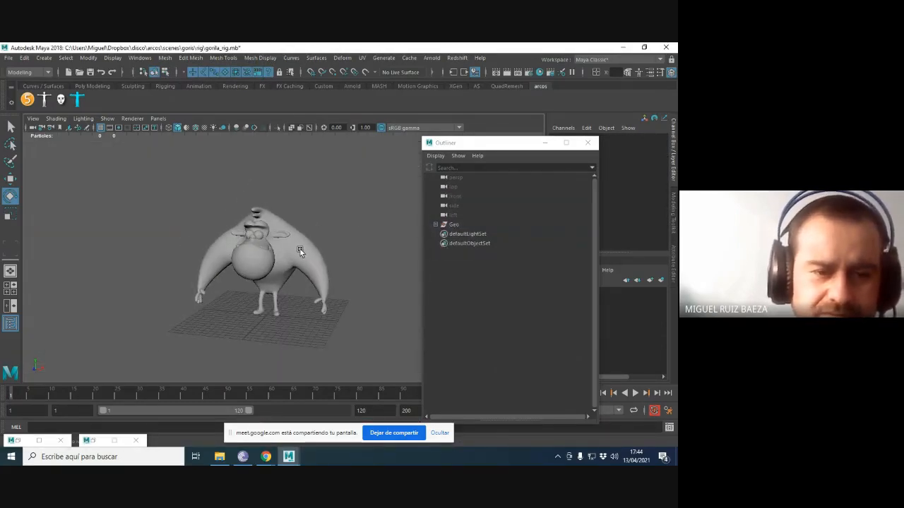
{"action": "left_click_drag", "start_coordinate": [296, 253], "coordinate": [278, 231], "text": "alt"}
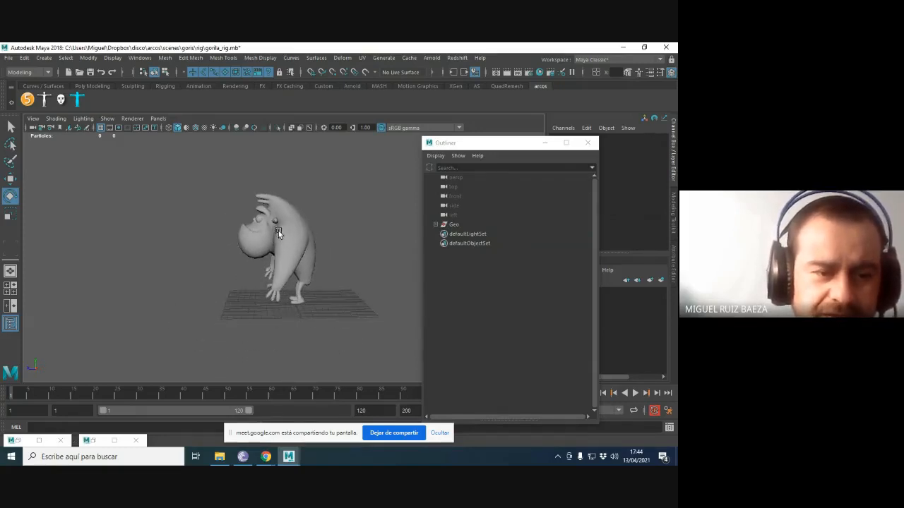
{"action": "scroll", "coordinate": [271, 245], "scroll_direction": "up", "scroll_amount": 2}
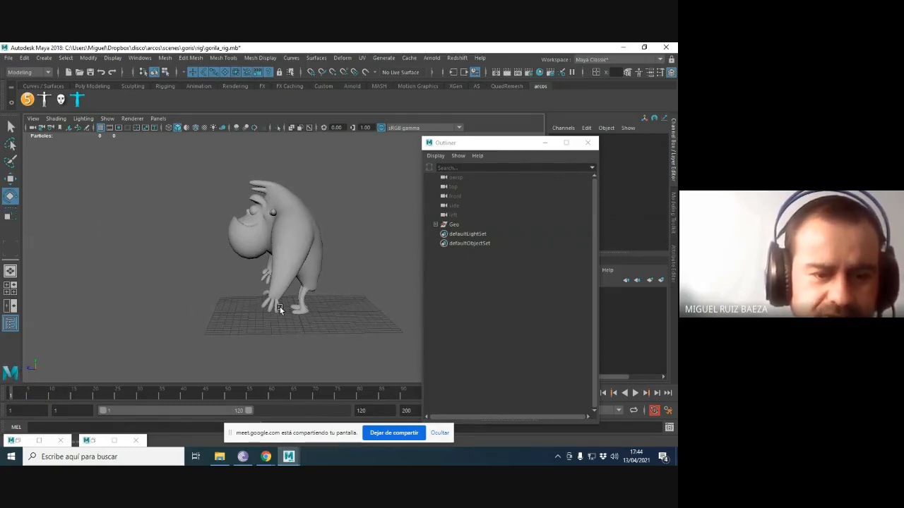
{"action": "left_click_drag", "start_coordinate": [127, 304], "coordinate": [262, 337], "text": "alt"}
{"action": "left_click_drag", "start_coordinate": [151, 158], "coordinate": [367, 350]}
{"action": "left_click", "coordinate": [435, 224]}
{"action": "left_click", "coordinate": [469, 243]}
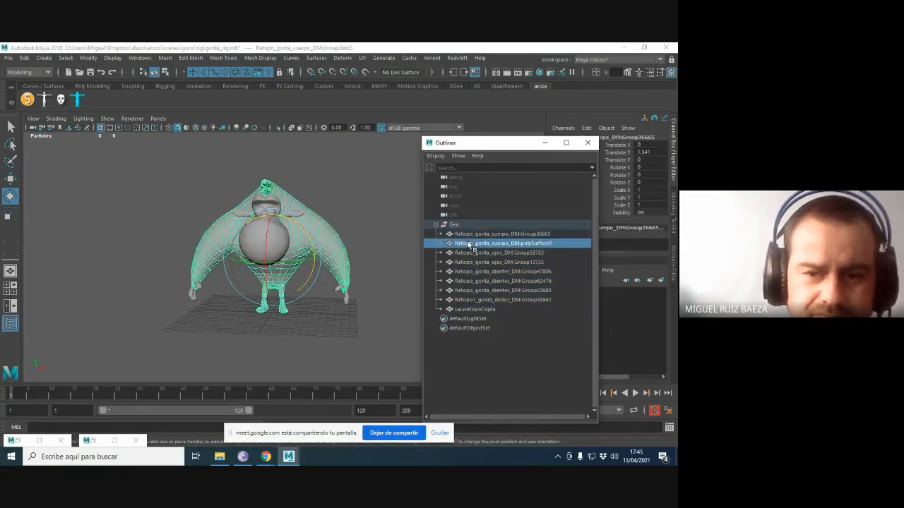
{"action": "left_click", "coordinate": [454, 224]}
{"action": "left_click", "coordinate": [466, 235]}
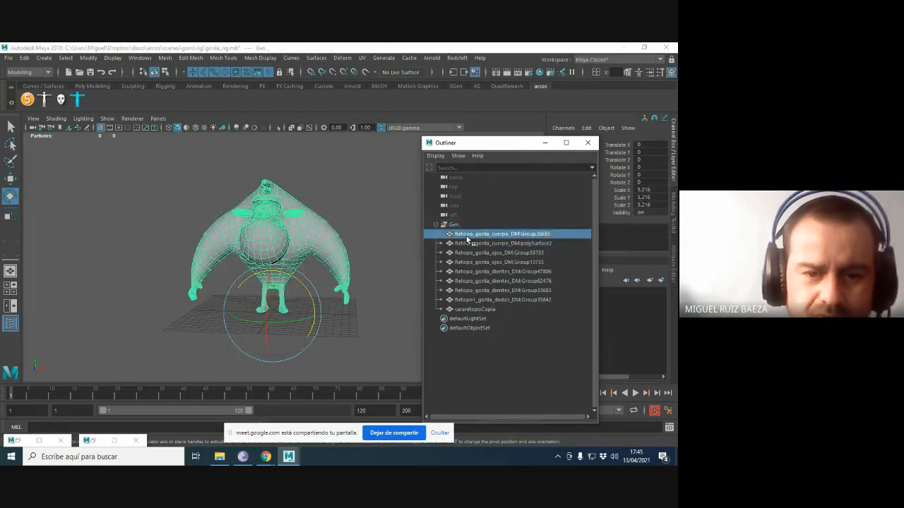
{"action": "left_click", "coordinate": [464, 244]}
{"action": "left_click", "coordinate": [463, 234]}
{"action": "left_click", "coordinate": [457, 226]}
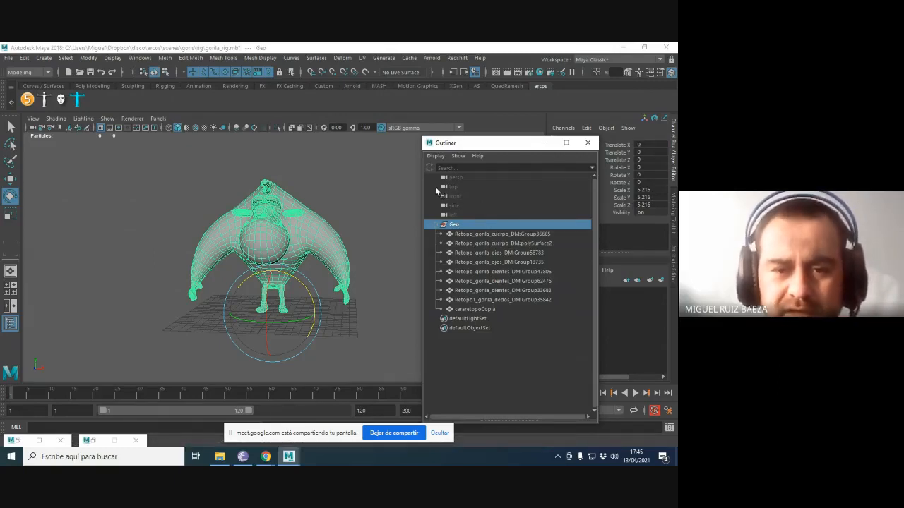
Freeze the transformations of the Geo group.
{"action": "left_click", "coordinate": [92, 59]}
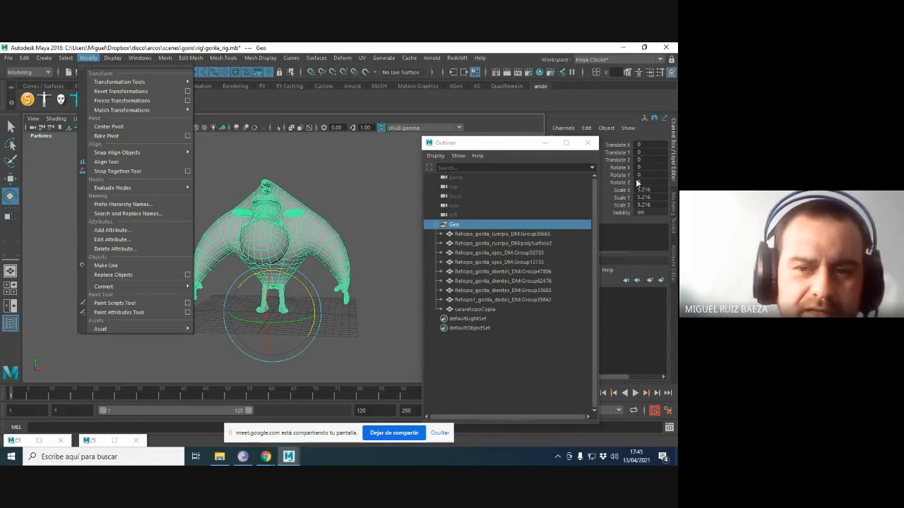
{"action": "mouse_move", "coordinate": [162, 84]}
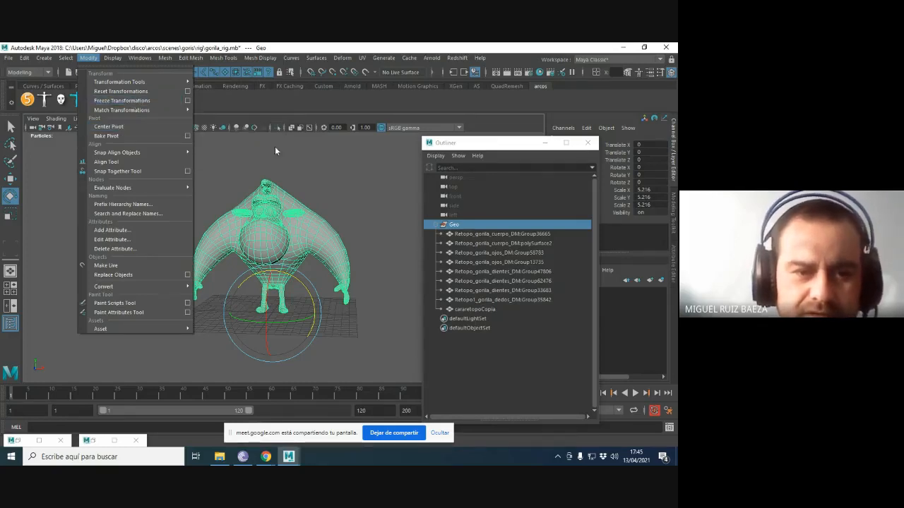
{"action": "left_click", "coordinate": [275, 147]}
{"action": "left_click_drag", "start_coordinate": [202, 154], "coordinate": [370, 337]}
{"action": "left_click", "coordinate": [455, 225]}
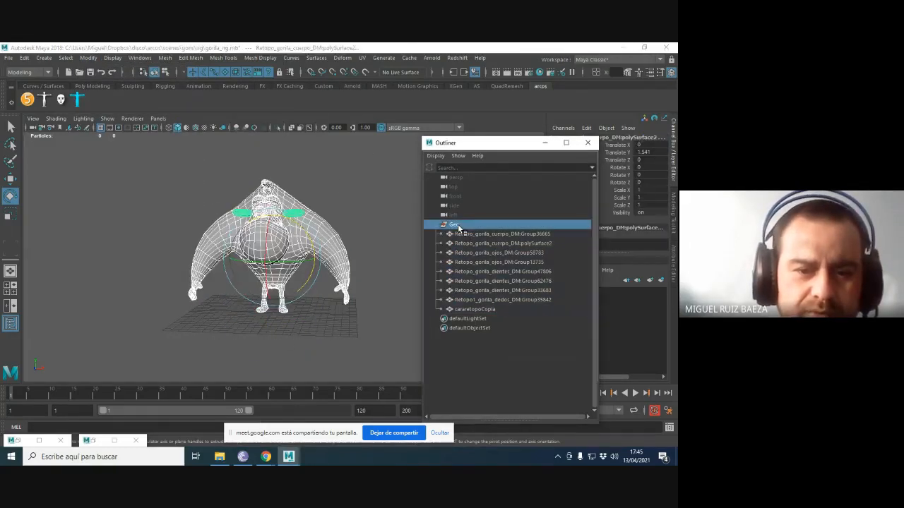
{"action": "left_click", "coordinate": [91, 59]}
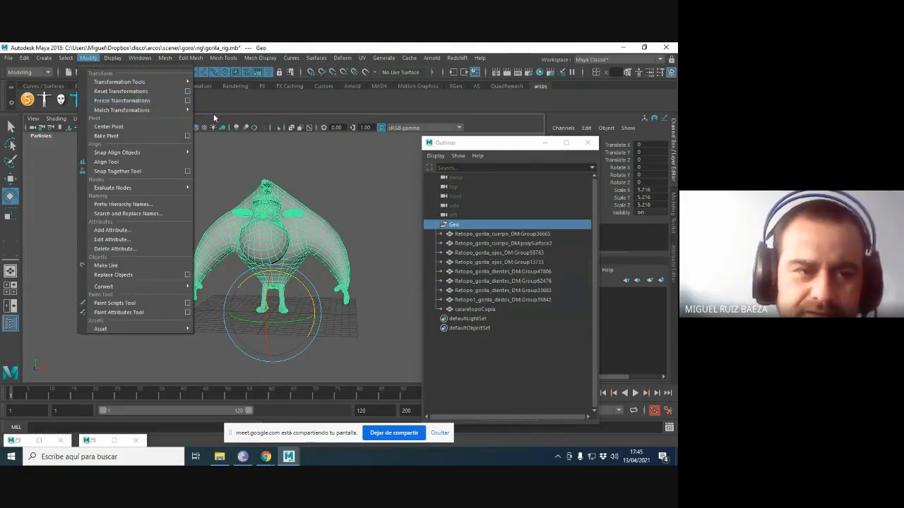
{"action": "left_click", "coordinate": [169, 101]}
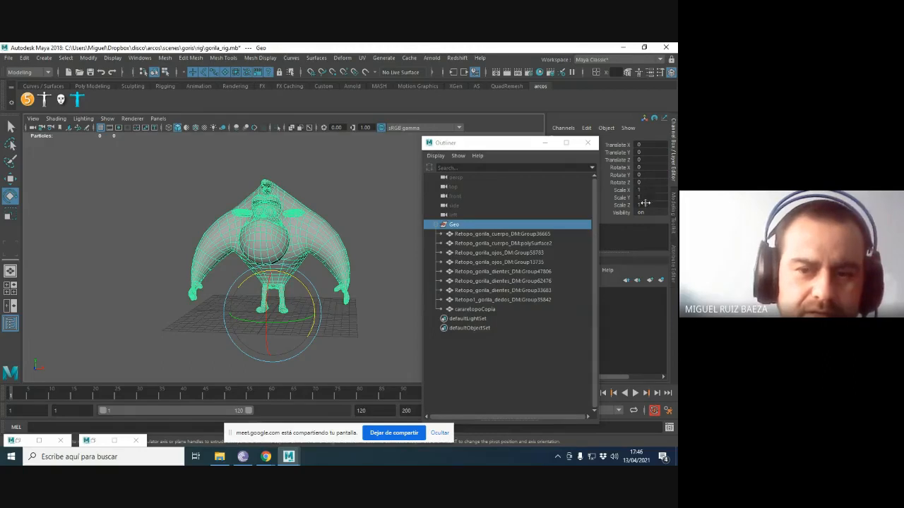
Try to freeze the transformations of the body mesh Retopo_gorila_cuerpo_DM:Group36665 with the current freeze options.
{"action": "left_click", "coordinate": [502, 235]}
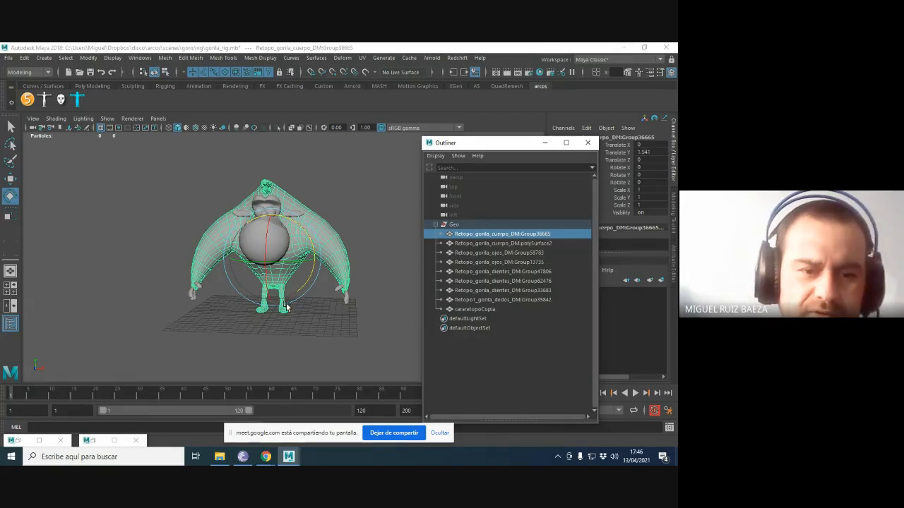
{"action": "left_click", "coordinate": [88, 58]}
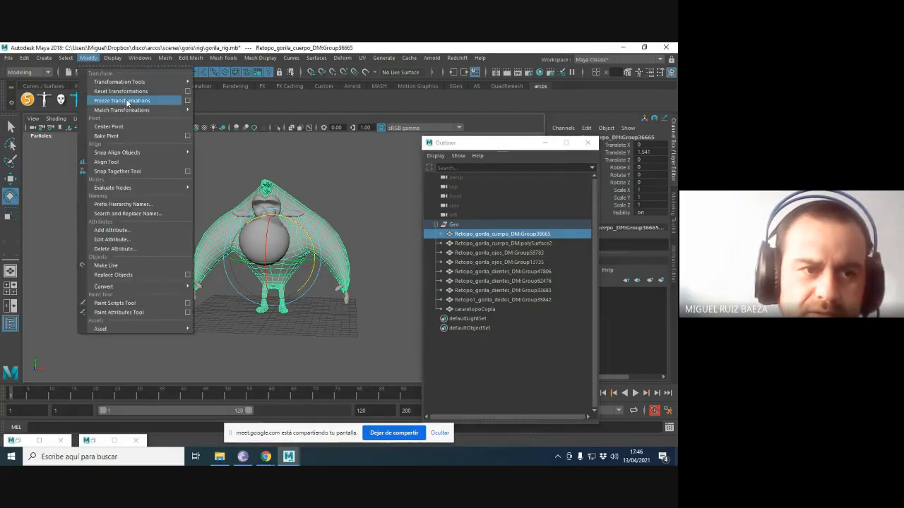
{"action": "left_click", "coordinate": [127, 103]}
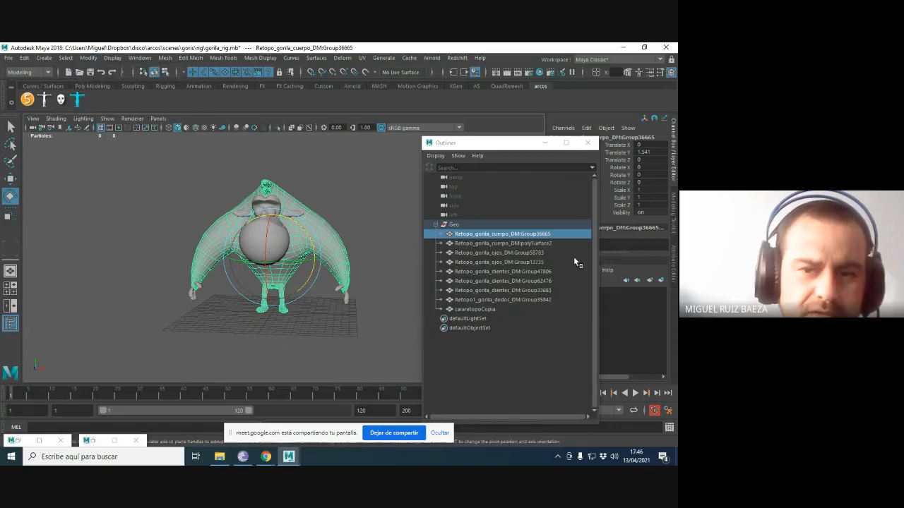
{"action": "left_click", "coordinate": [89, 58]}
{"action": "left_click", "coordinate": [119, 104]}
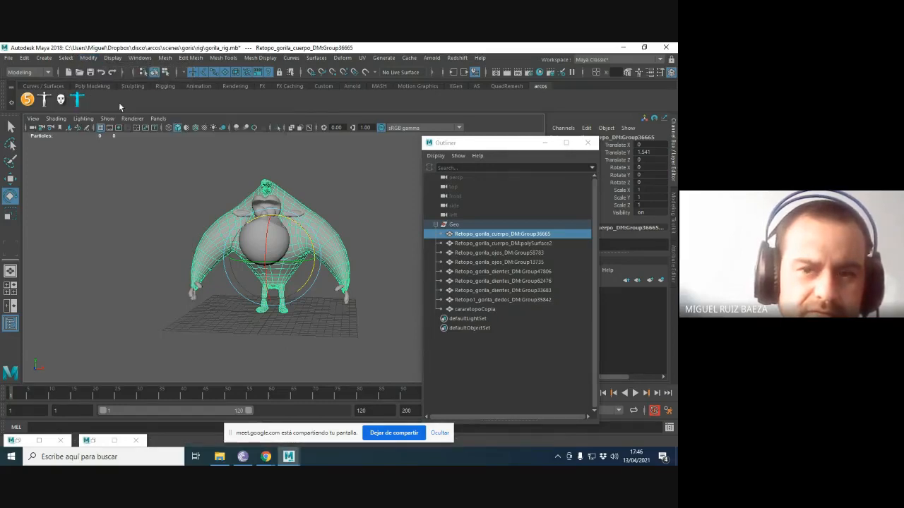
Enable Translate and Rotate in the Freeze Transformations options, and move the options window clear of the Outliner.
{"action": "left_click", "coordinate": [89, 58]}
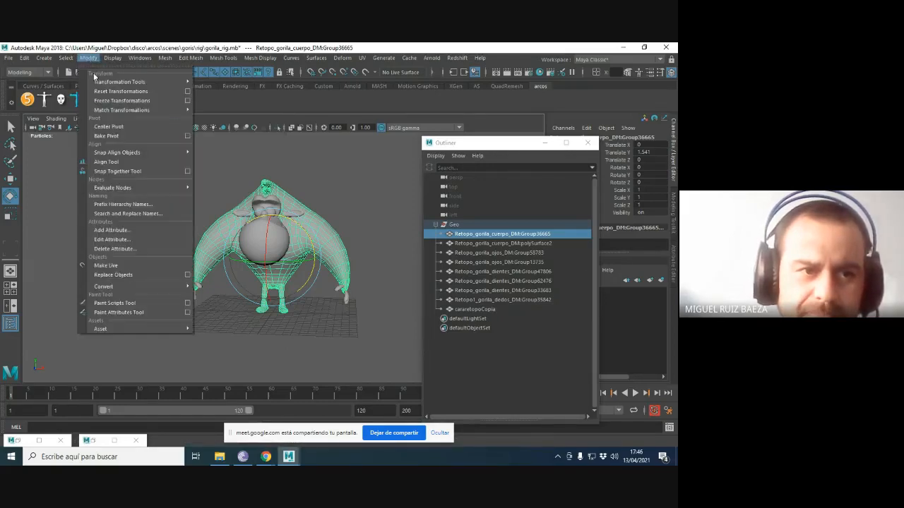
{"action": "left_click", "coordinate": [188, 104]}
{"action": "left_click", "coordinate": [321, 218]}
{"action": "left_click", "coordinate": [321, 209]}
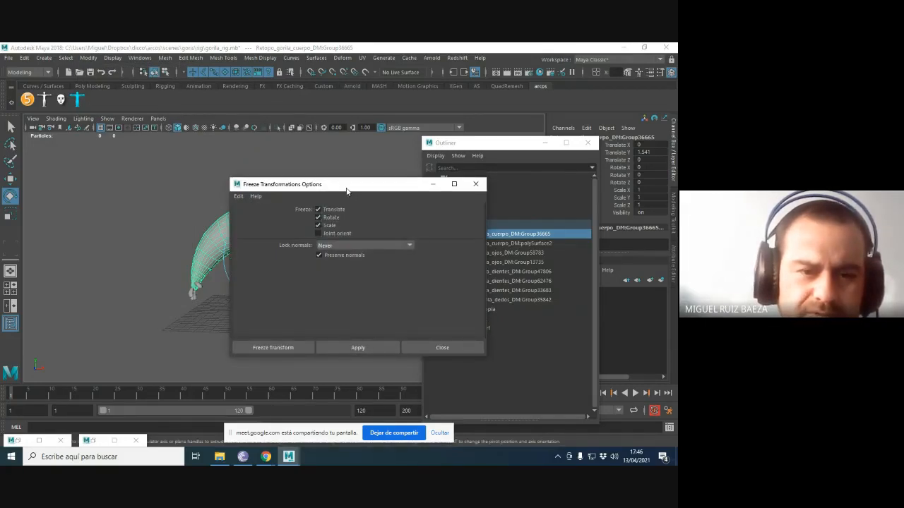
{"action": "left_click_drag", "start_coordinate": [346, 190], "coordinate": [337, 158]}
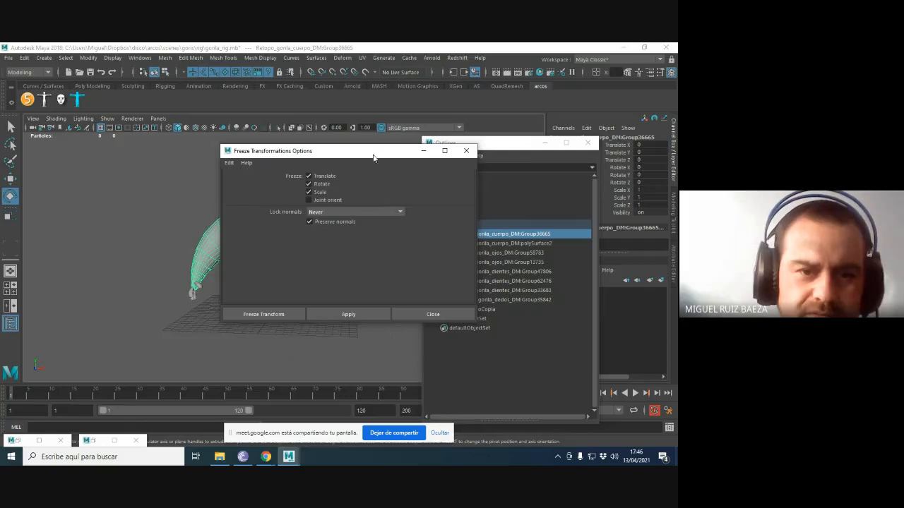
{"action": "left_click_drag", "start_coordinate": [374, 158], "coordinate": [134, 160]}
Select all the meshes inside the Geo group and freeze their translate, rotate and scale values.
{"action": "left_click", "coordinate": [487, 301]}
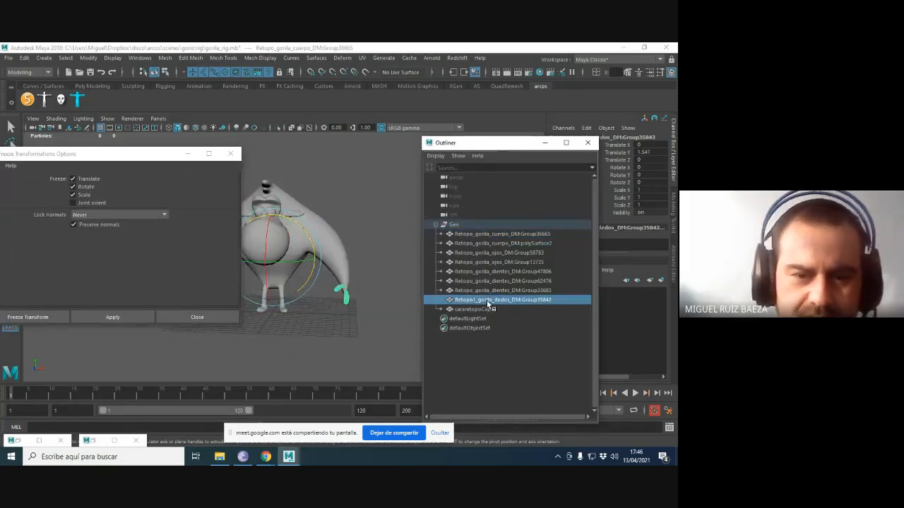
{"action": "left_click", "coordinate": [470, 310]}
{"action": "left_click", "coordinate": [461, 234], "text": "shift"}
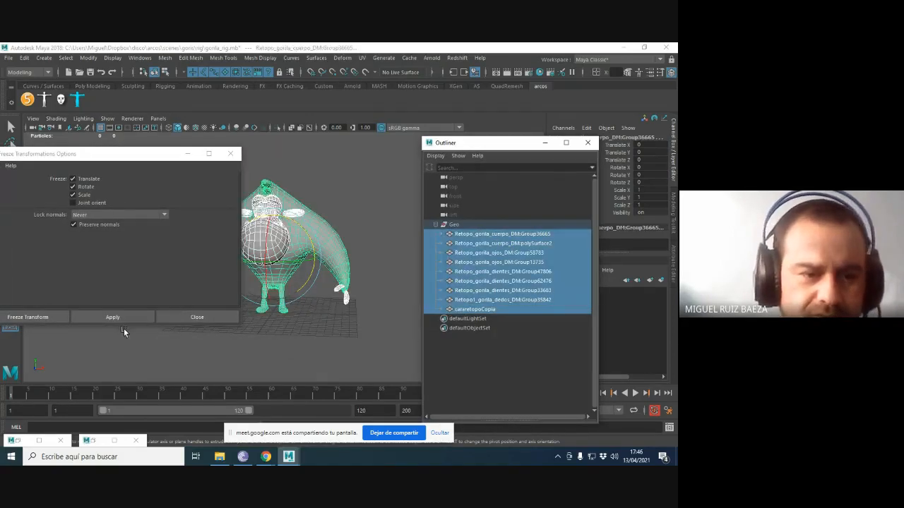
{"action": "left_click", "coordinate": [125, 317]}
Check the transform values of the polySurface2, eye and teeth meshes in the Geo group one by one.
{"action": "left_click", "coordinate": [467, 243]}
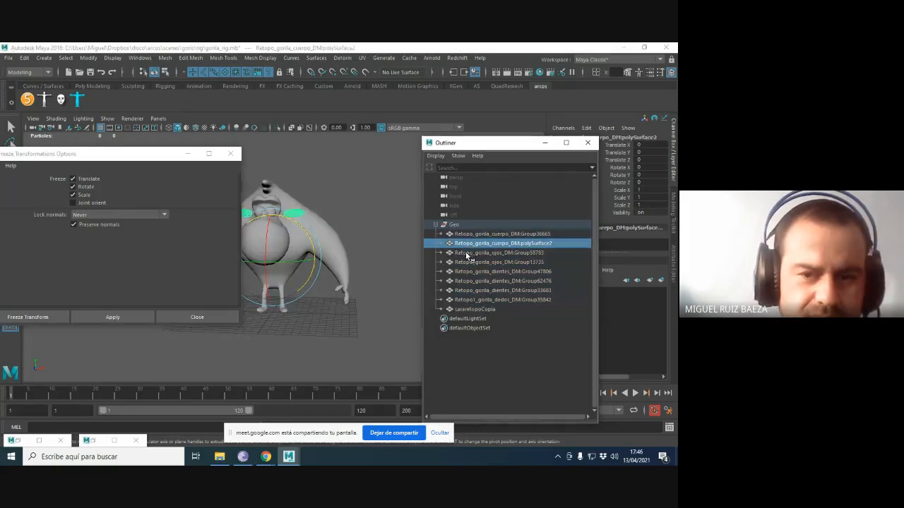
{"action": "left_click", "coordinate": [467, 254]}
{"action": "left_click", "coordinate": [469, 263]}
{"action": "left_click", "coordinate": [471, 272]}
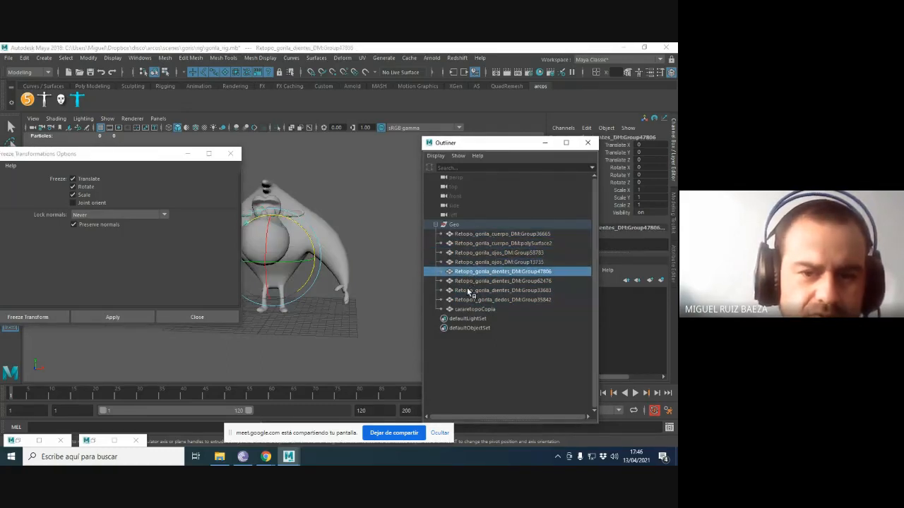
Close the freeze transformations options and check the transform values of the meshes in the Geo group.
{"action": "left_click", "coordinate": [467, 290]}
{"action": "left_click", "coordinate": [230, 153]}
{"action": "left_click", "coordinate": [349, 178]}
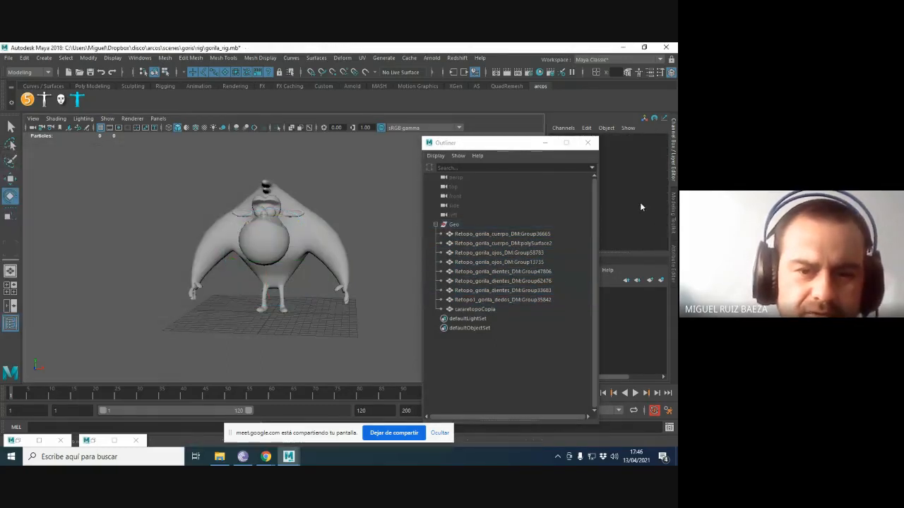
{"action": "left_click_drag", "start_coordinate": [476, 235], "coordinate": [489, 308]}
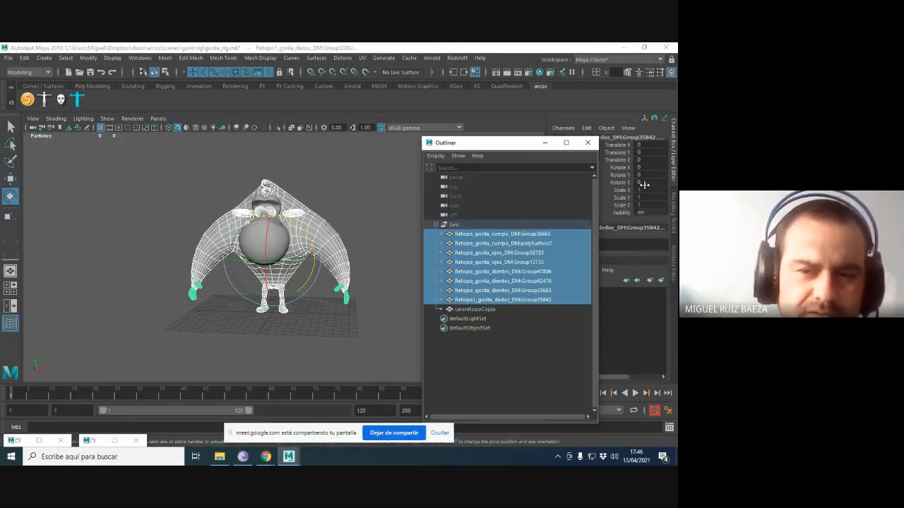
{"action": "left_click", "coordinate": [346, 197]}
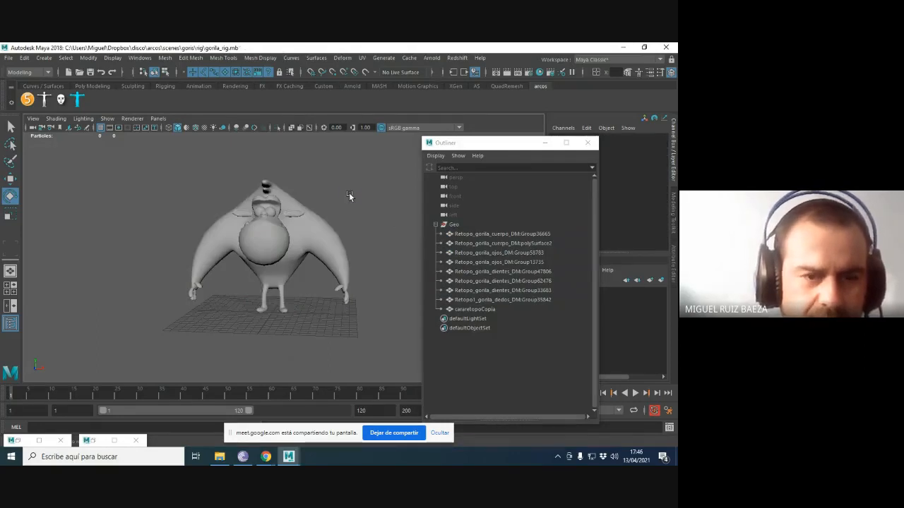
Delete the construction history of all the gorilla meshes.
{"action": "left_click_drag", "start_coordinate": [113, 170], "coordinate": [383, 329]}
{"action": "left_click", "coordinate": [332, 177]}
{"action": "left_click_drag", "start_coordinate": [127, 156], "coordinate": [380, 357]}
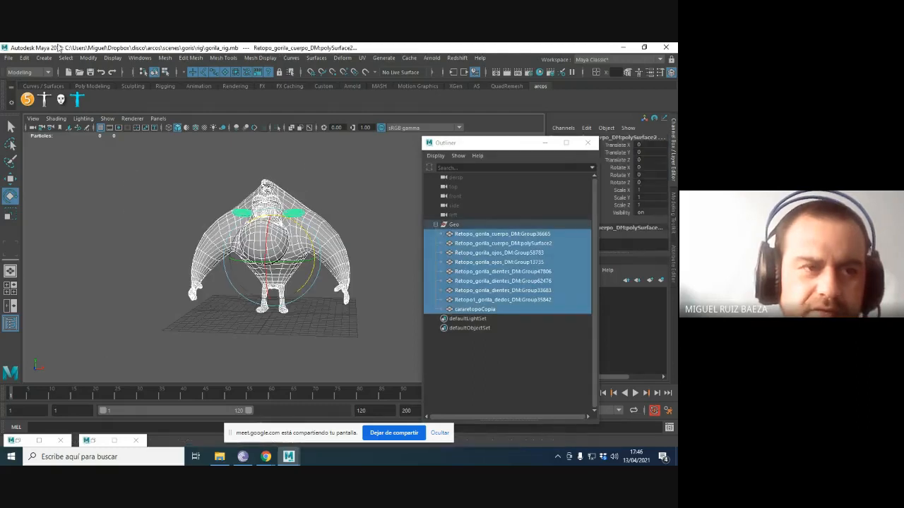
{"action": "left_click", "coordinate": [24, 58]}
{"action": "mouse_move", "coordinate": [116, 169]}
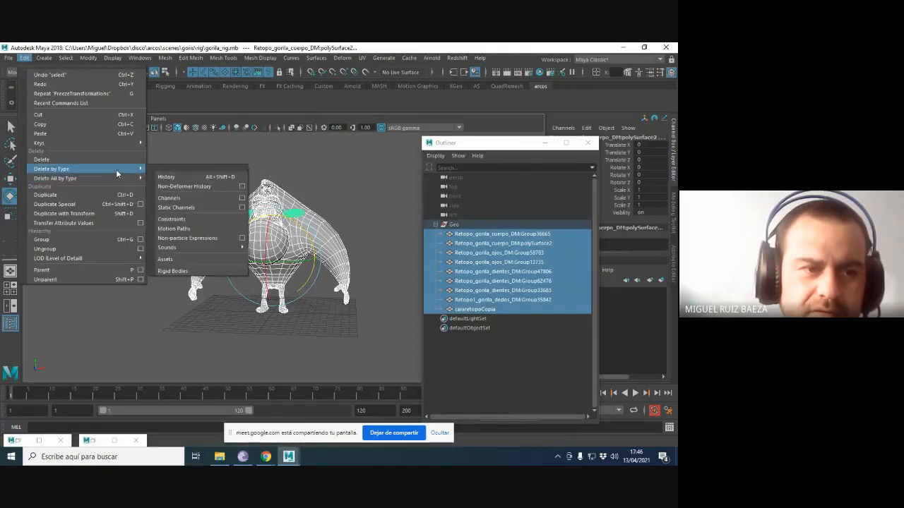
{"action": "left_click", "coordinate": [166, 177]}
{"action": "left_click", "coordinate": [171, 163]}
{"action": "left_click_drag", "start_coordinate": [193, 212], "coordinate": [288, 190], "text": "alt"}
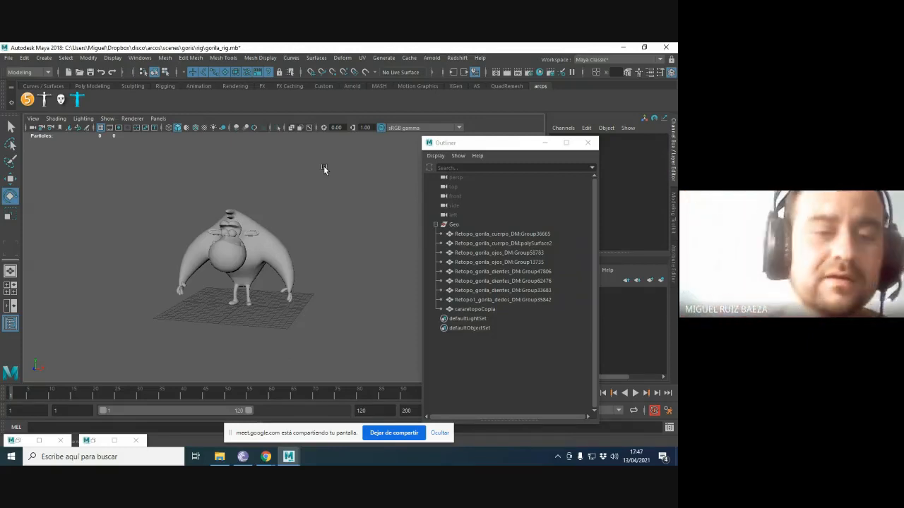
{"action": "right_click_drag", "start_coordinate": [289, 192], "coordinate": [277, 256], "text": "alt"}
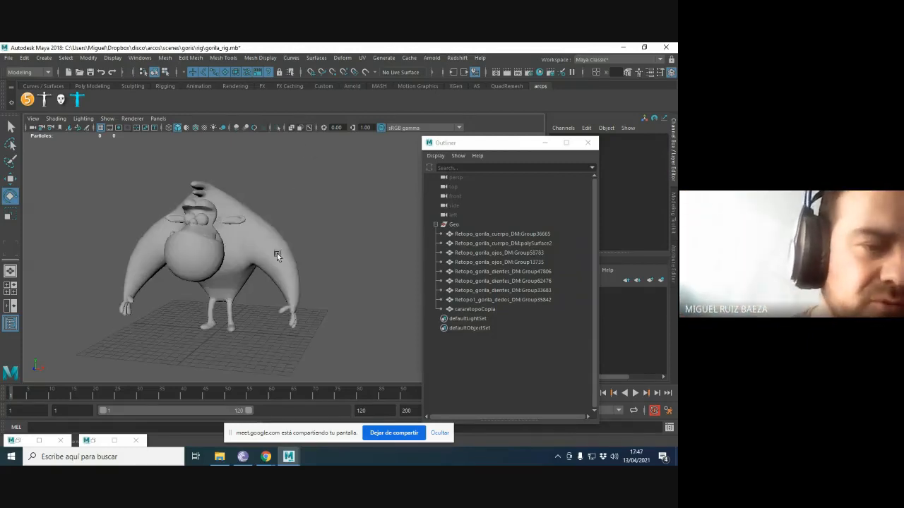
{"action": "left_click", "coordinate": [275, 236]}
{"action": "left_click", "coordinate": [333, 229]}
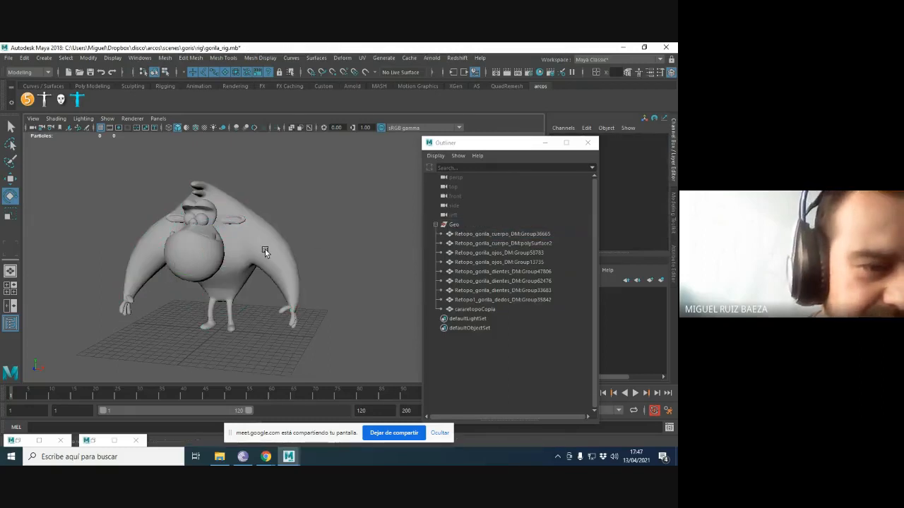
{"action": "left_click", "coordinate": [265, 249]}
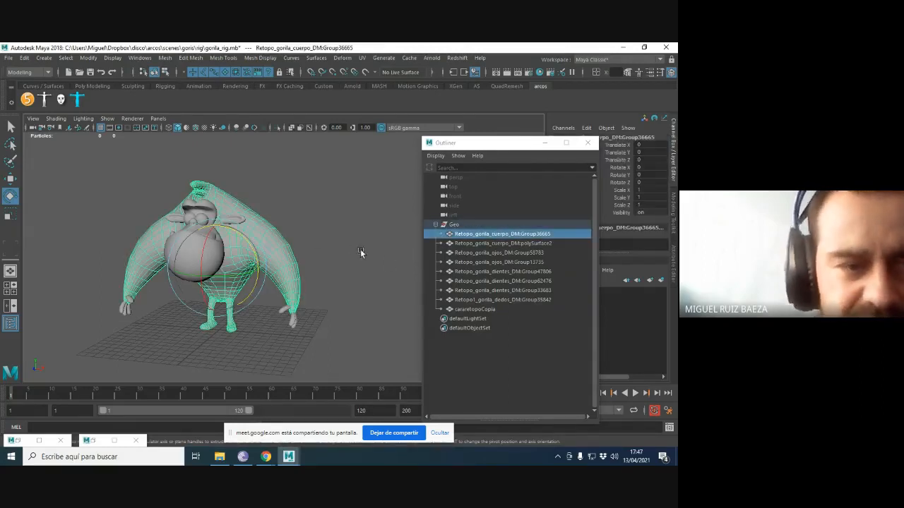
{"action": "left_click", "coordinate": [321, 222]}
{"action": "left_click", "coordinate": [260, 226]}
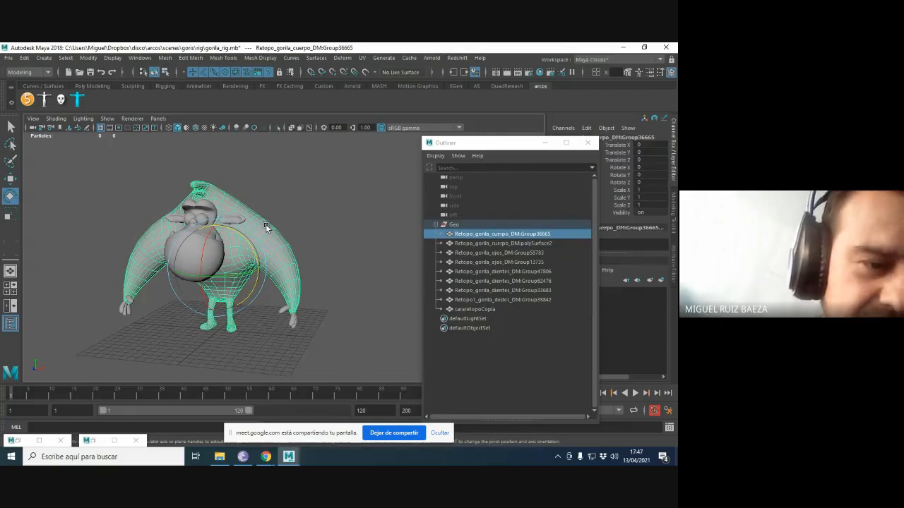
{"action": "left_click", "coordinate": [290, 201]}
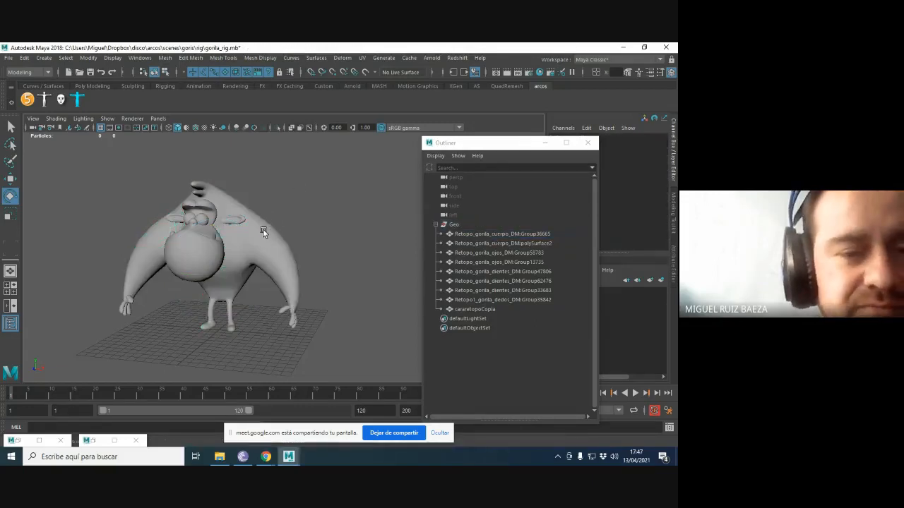
{"action": "left_click", "coordinate": [263, 230]}
{"action": "left_click", "coordinate": [346, 226]}
Rename the gorilla's body mesh to cuerpo.
{"action": "left_click", "coordinate": [273, 245]}
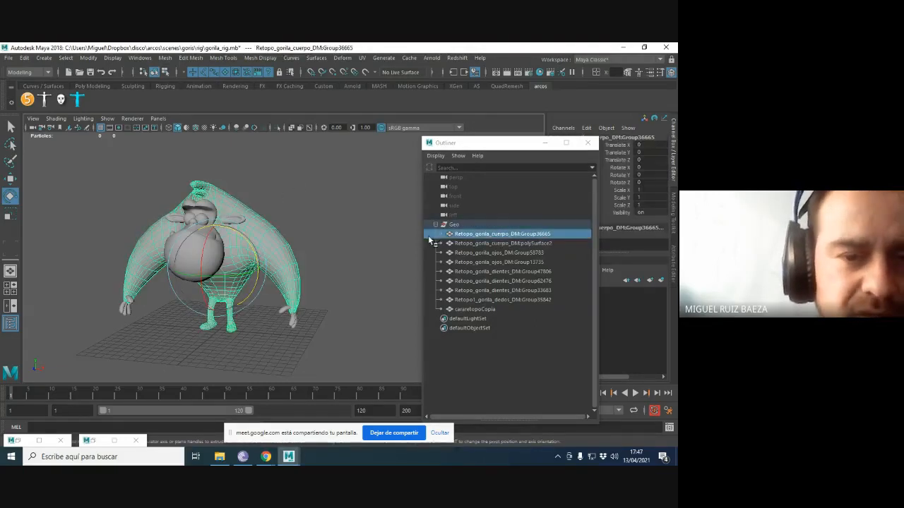
{"action": "double_click", "coordinate": [486, 234]}
{"action": "type", "text": "cuerpo"}
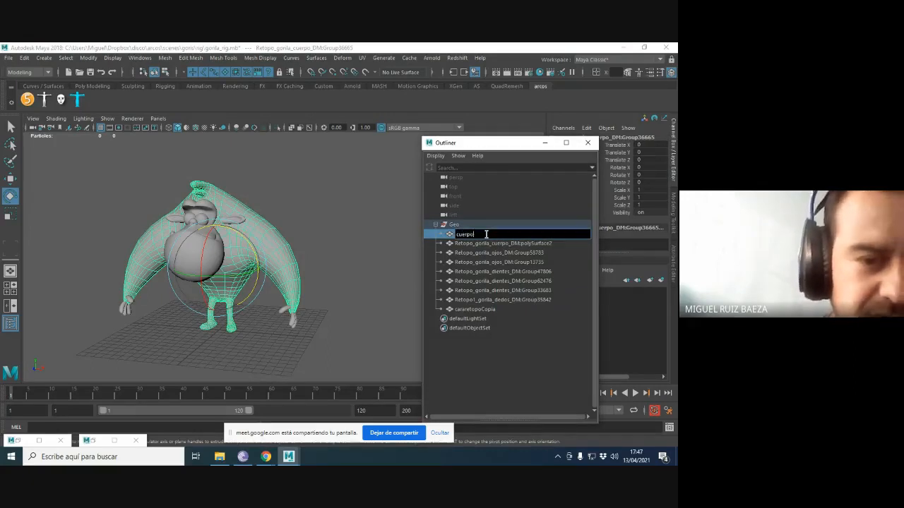
{"action": "key", "text": "Return"}
Rename the ears mesh to orejas.
{"action": "left_click", "coordinate": [481, 244]}
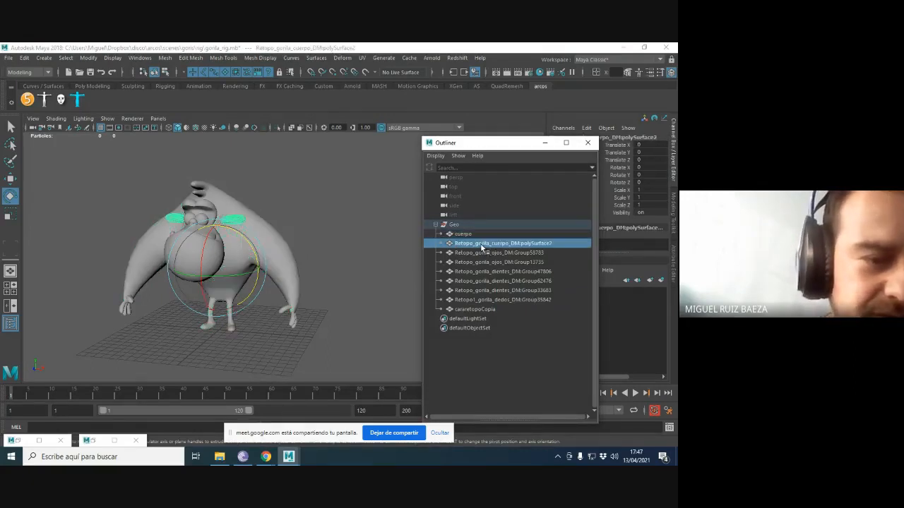
{"action": "double_click", "coordinate": [481, 243]}
{"action": "type", "text": "or"}
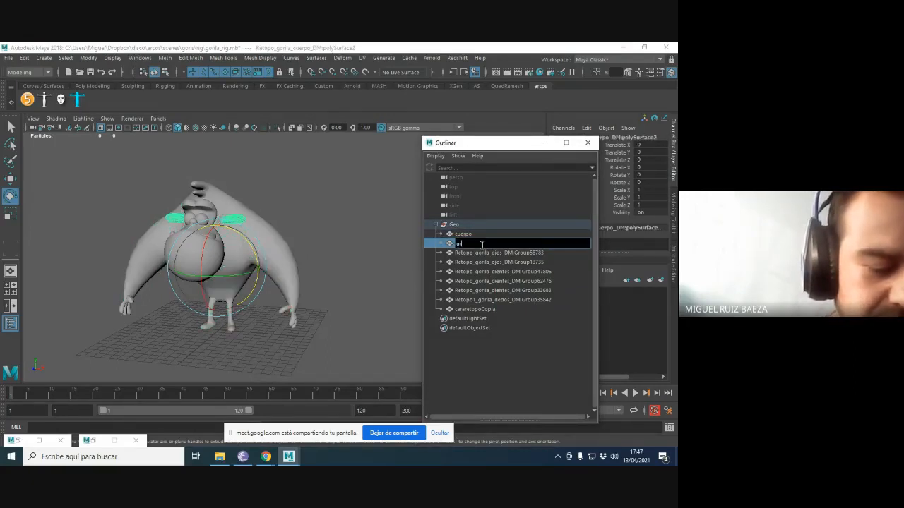
{"action": "type", "text": "ejas"}
{"action": "key", "text": "Return"}
Rename the gorilla's left eye mesh, the Group58783 one, to ojo_l.
{"action": "left_click", "coordinate": [477, 254]}
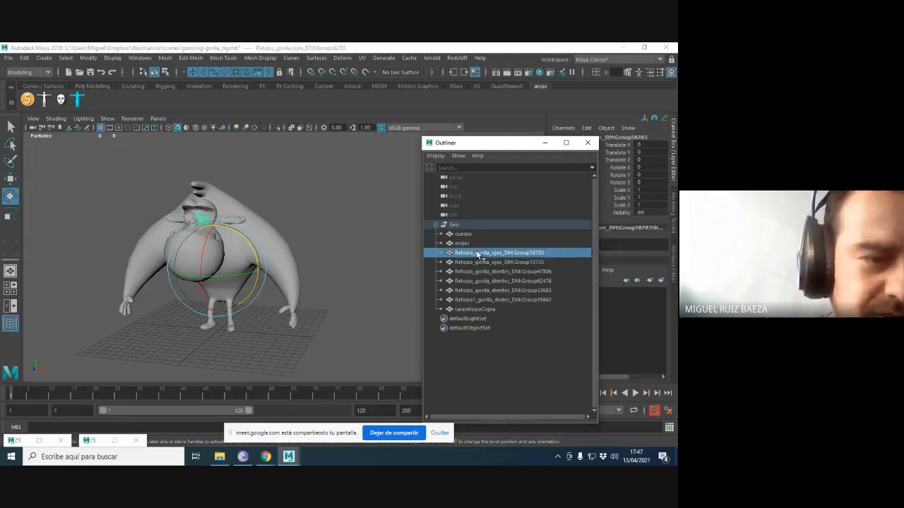
{"action": "double_click", "coordinate": [477, 253]}
{"action": "type", "text": "ojo_I"}
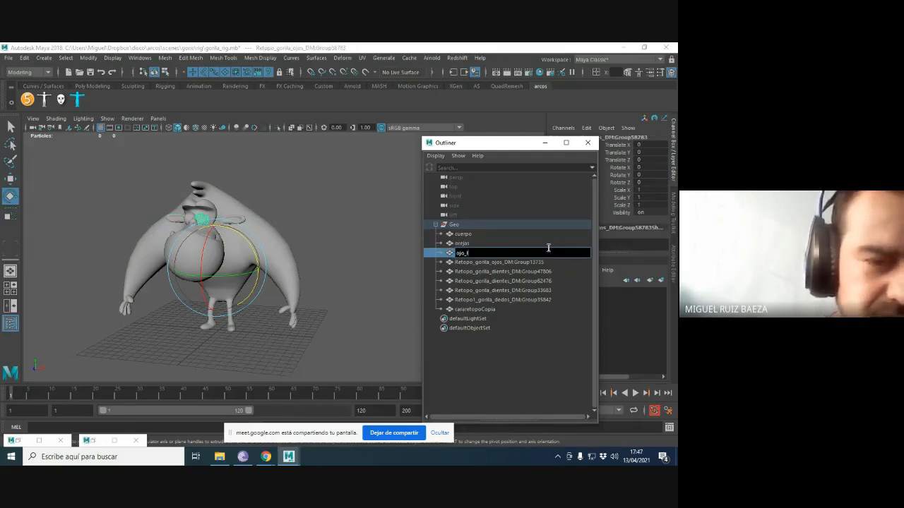
{"action": "key", "text": "Return"}
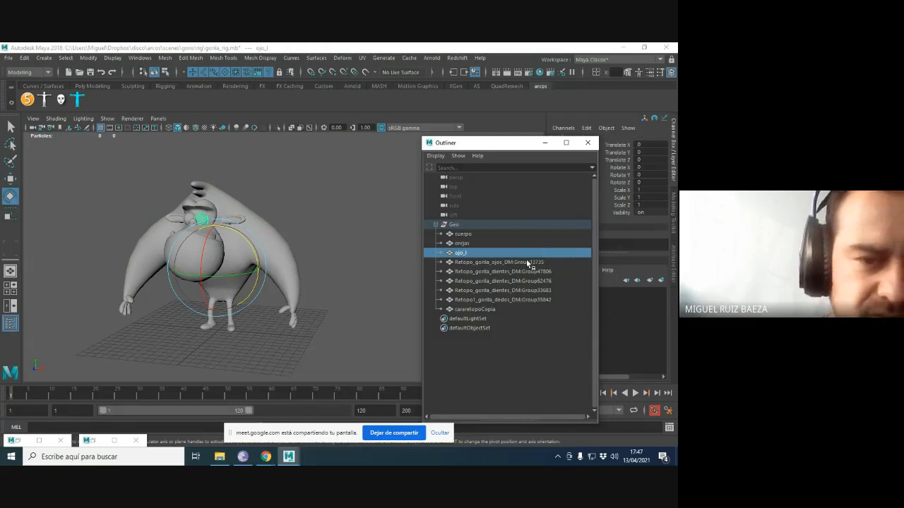
Rename the remaining eye mesh, the gorilla's right eye, to ojo_r.
{"action": "left_click", "coordinate": [520, 262]}
{"action": "double_click", "coordinate": [520, 262]}
{"action": "type", "text": "ojo"}
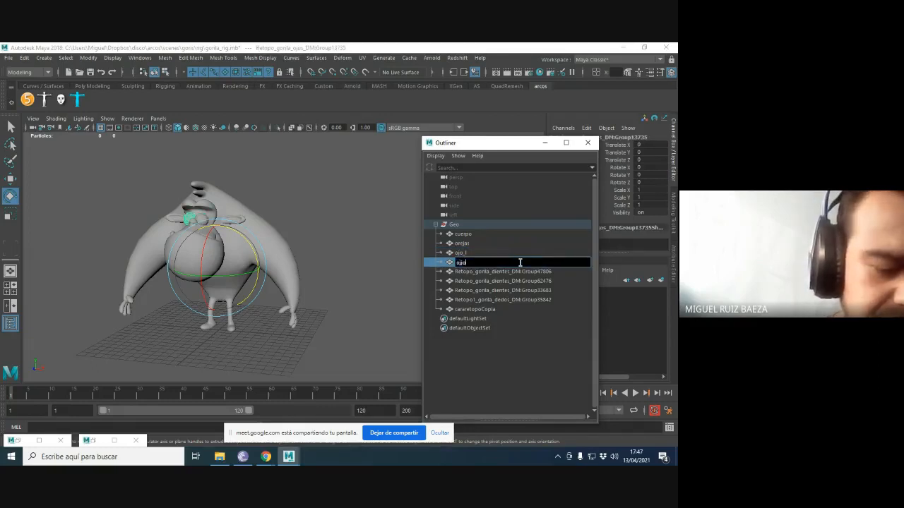
{"action": "type", "text": "_r"}
{"action": "key", "text": "Return"}
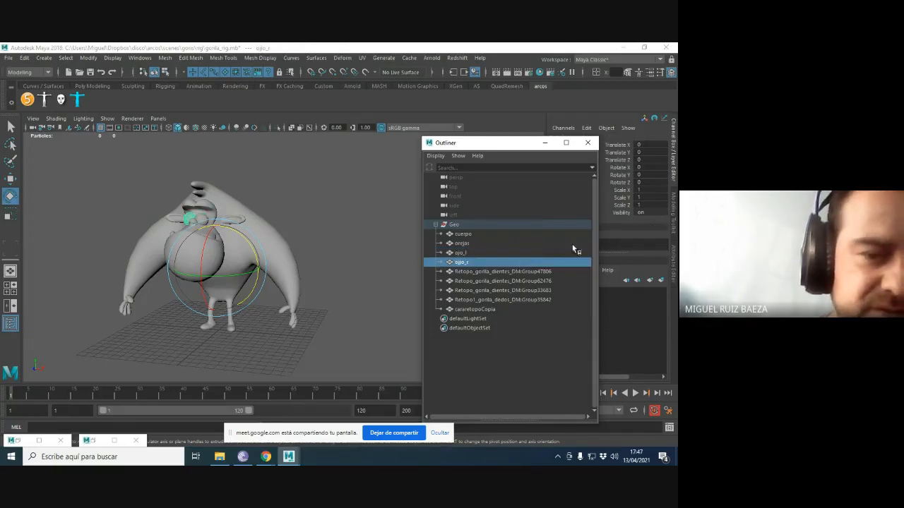
{"action": "double_click", "coordinate": [463, 264]}
{"action": "type", "text": "ojo_r"}
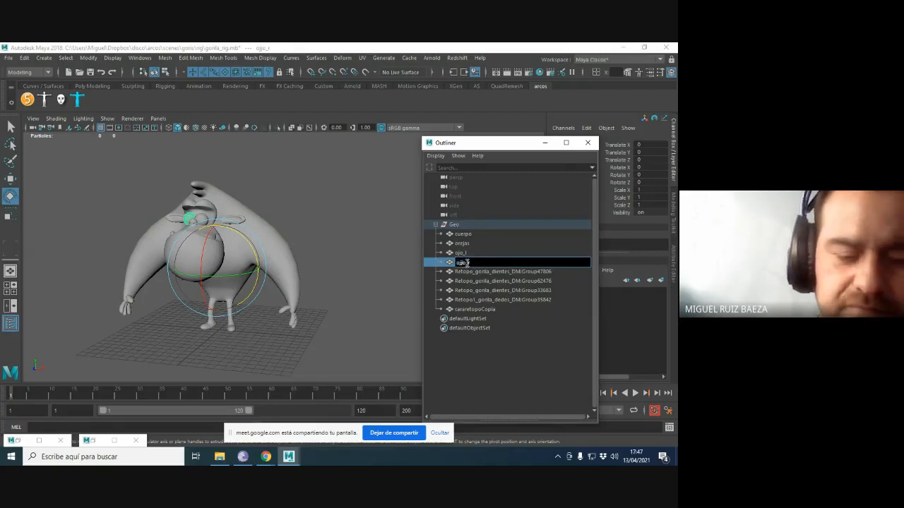
{"action": "key", "text": "Return"}
Rename the first tooth mesh, the Group47806 one, to diente01.
{"action": "left_click", "coordinate": [470, 273]}
{"action": "left_click_drag", "start_coordinate": [289, 267], "coordinate": [391, 262], "text": "alt"}
{"action": "double_click", "coordinate": [508, 273]}
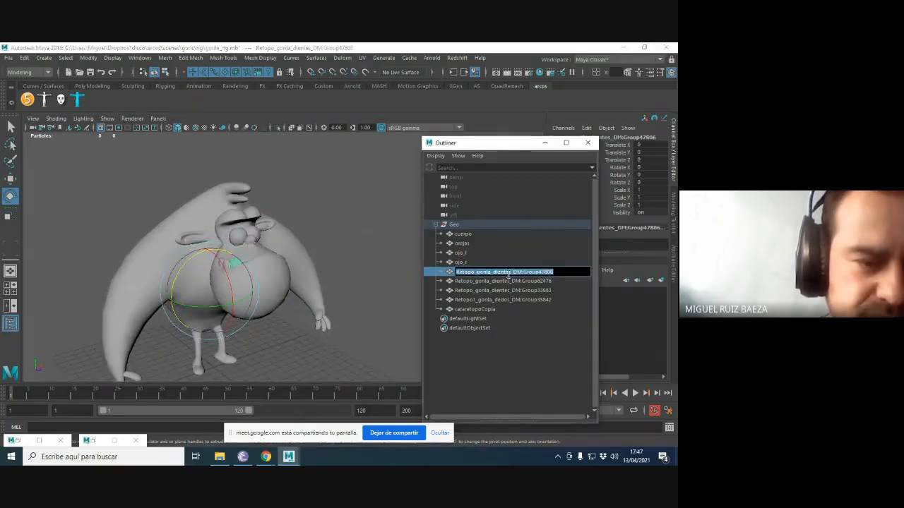
{"action": "type", "text": "diente01"}
{"action": "key", "text": "Return"}
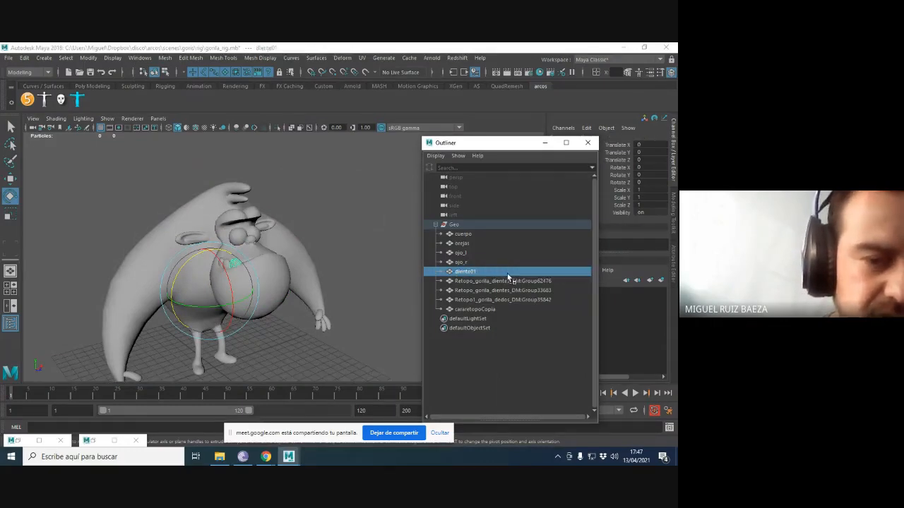
Rename the second tooth mesh, the Group62476 one, to diente02.
{"action": "left_click", "coordinate": [508, 281]}
{"action": "double_click", "coordinate": [508, 281]}
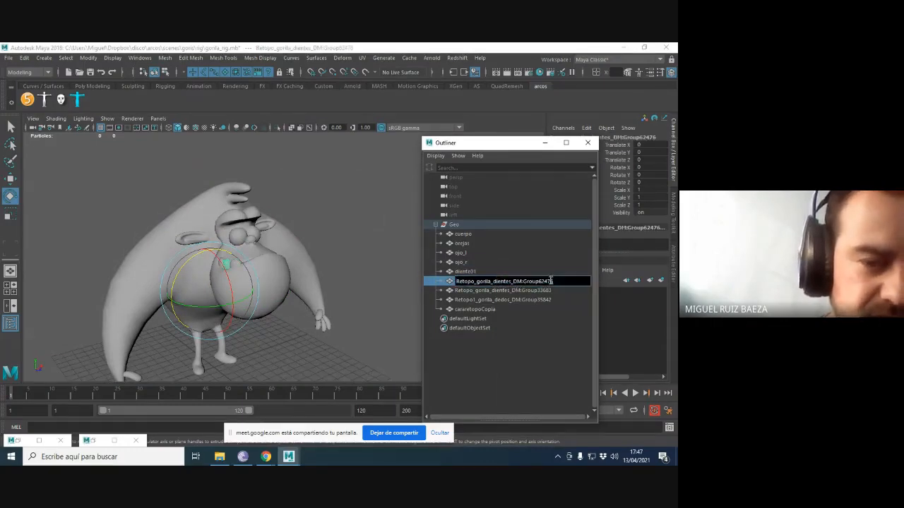
{"action": "type", "text": "di"}
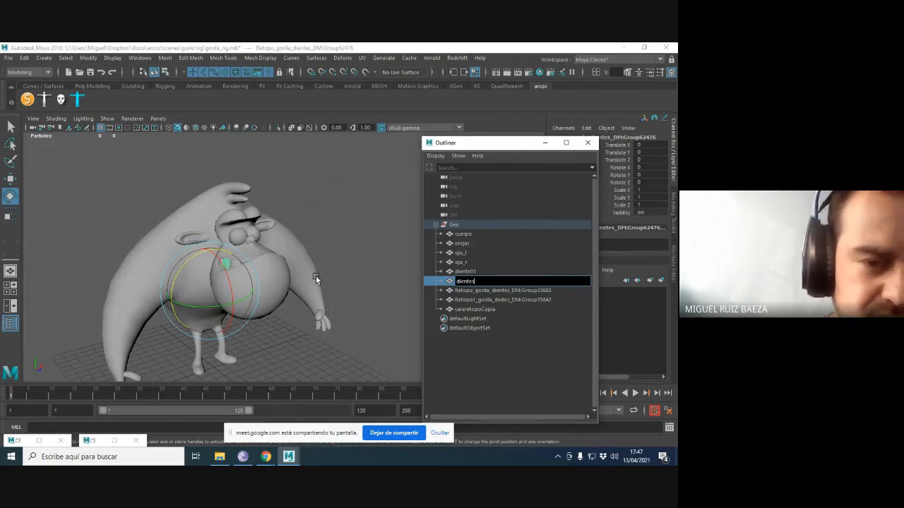
{"action": "type", "text": "ente02"}
{"action": "key", "text": "Return"}
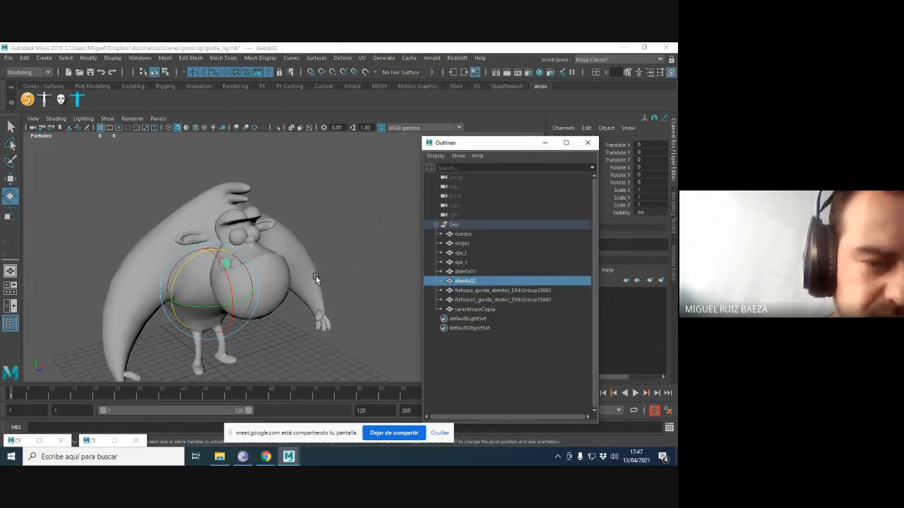
Rename the third tooth mesh, the Group33683 one, to diente03.
{"action": "left_click", "coordinate": [472, 292]}
{"action": "double_click", "coordinate": [473, 291]}
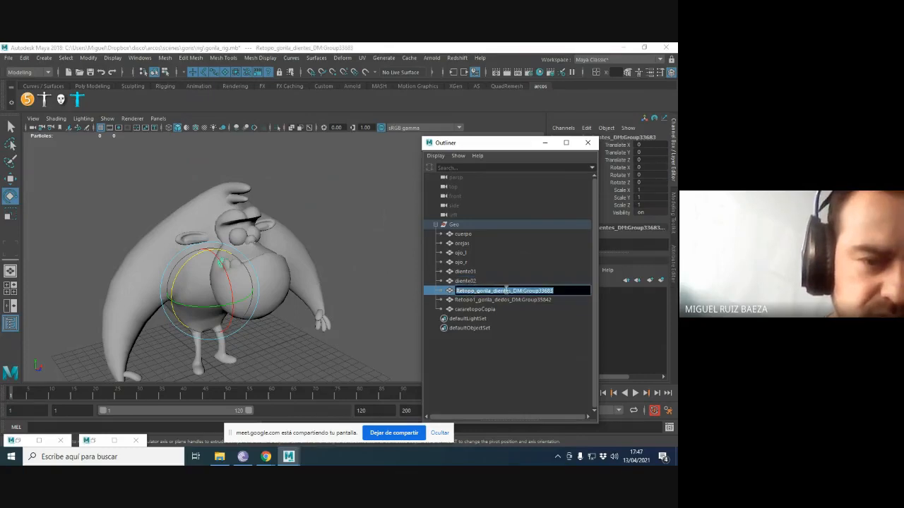
{"action": "type", "text": "diente03"}
{"action": "key", "text": "Return"}
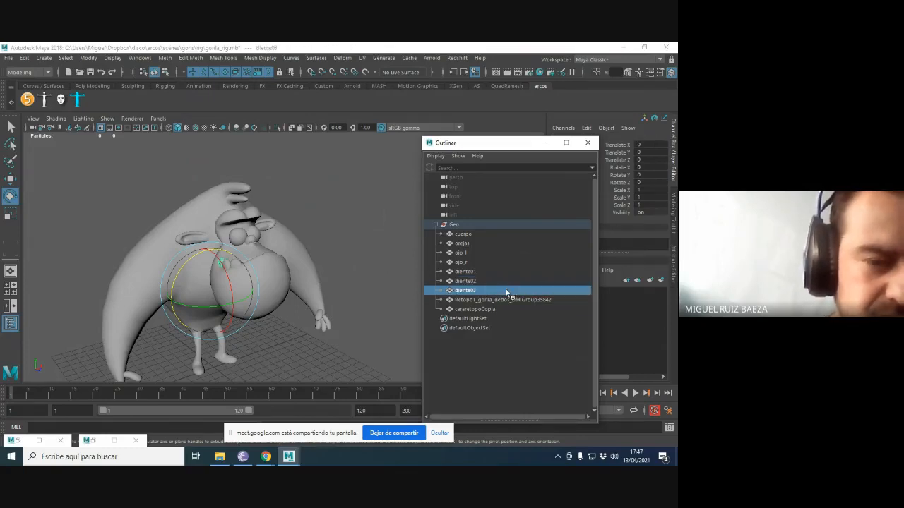
Rename the fingers mesh to dedos.
{"action": "left_click", "coordinate": [494, 301]}
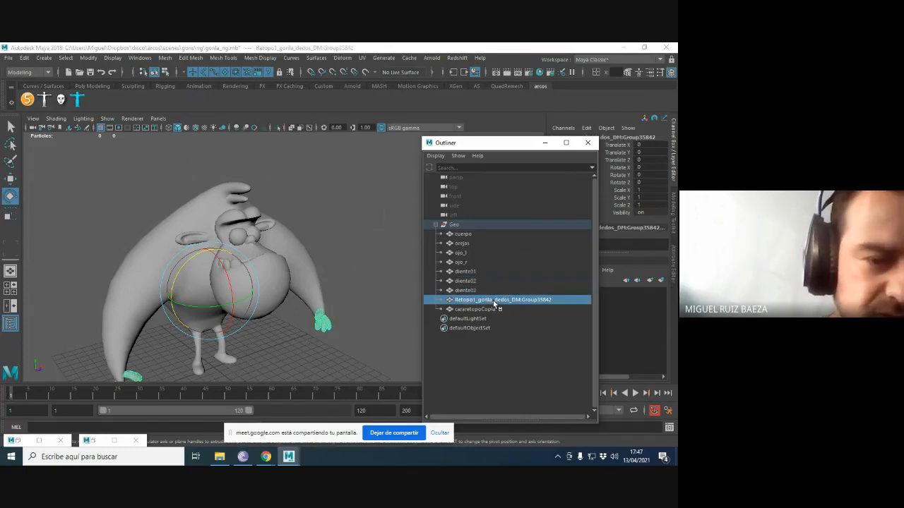
{"action": "double_click", "coordinate": [494, 302]}
{"action": "type", "text": "dedos"}
{"action": "key", "text": "Return"}
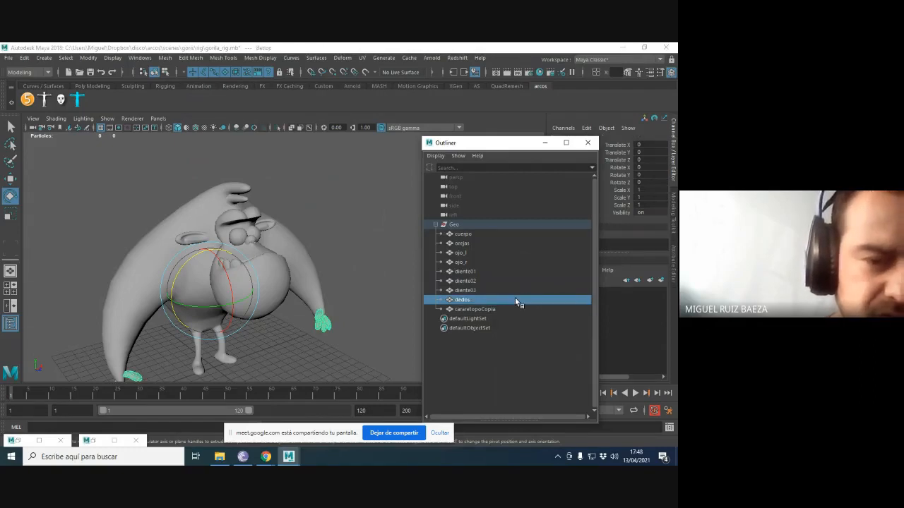
Rename the face mesh cararetopoCopia to cara.
{"action": "left_click", "coordinate": [480, 311]}
{"action": "double_click", "coordinate": [483, 311]}
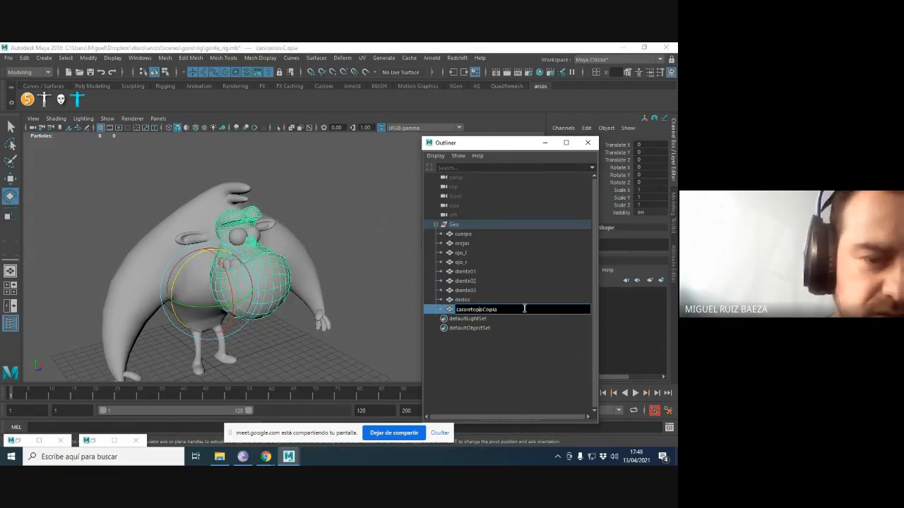
{"action": "type", "text": "cara"}
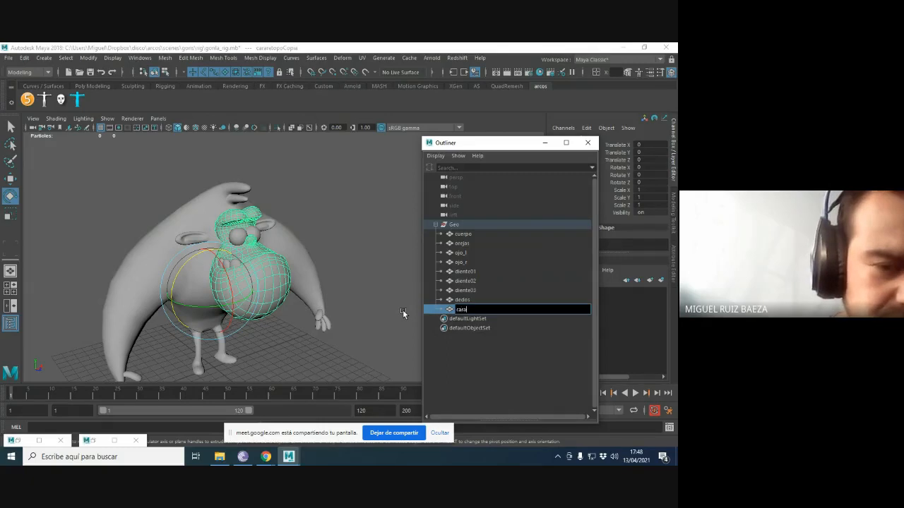
{"action": "key", "text": "Return"}
Examine the whole gorilla from the front and check that the Geo group includes all of its meshes.
{"action": "right_click_drag", "start_coordinate": [405, 275], "coordinate": [240, 209], "text": "alt"}
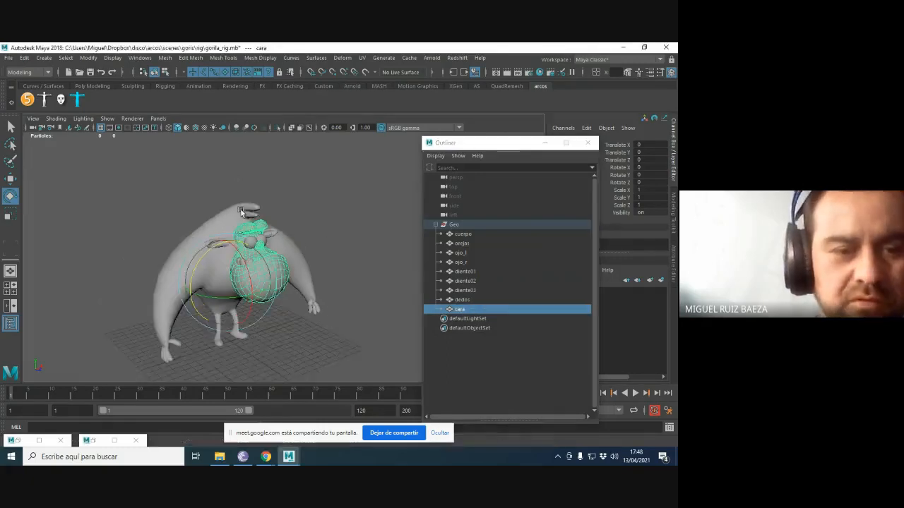
{"action": "left_click_drag", "start_coordinate": [240, 209], "coordinate": [356, 216], "text": "alt"}
{"action": "left_click", "coordinate": [319, 183]}
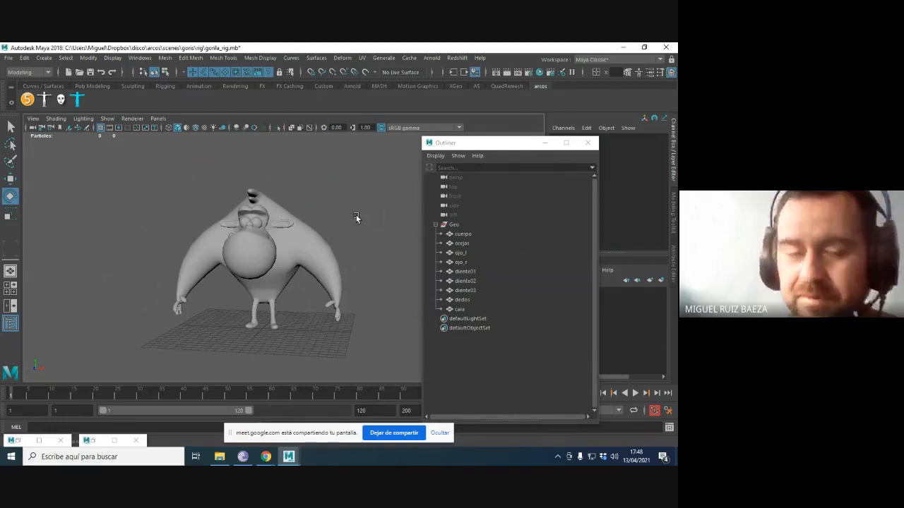
{"action": "left_click", "coordinate": [454, 225]}
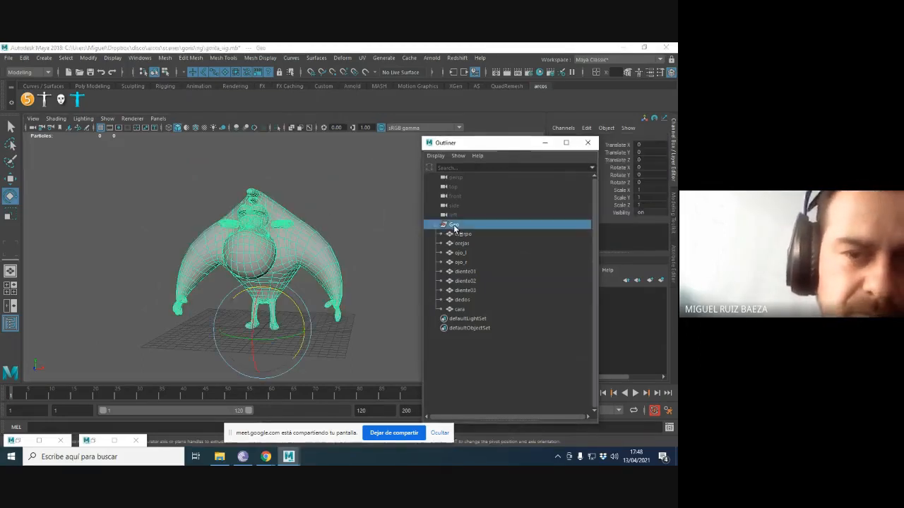
{"action": "left_click", "coordinate": [384, 226]}
{"action": "left_click", "coordinate": [454, 224]}
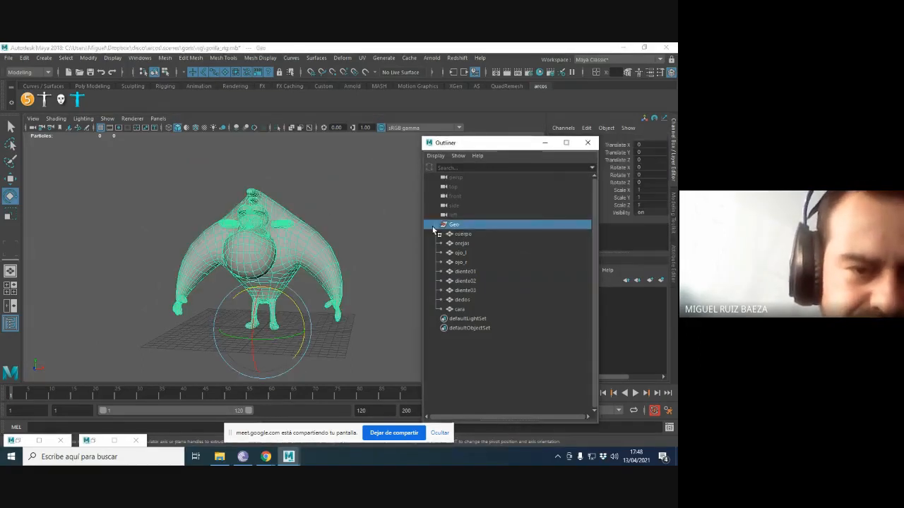
{"action": "left_click", "coordinate": [358, 209]}
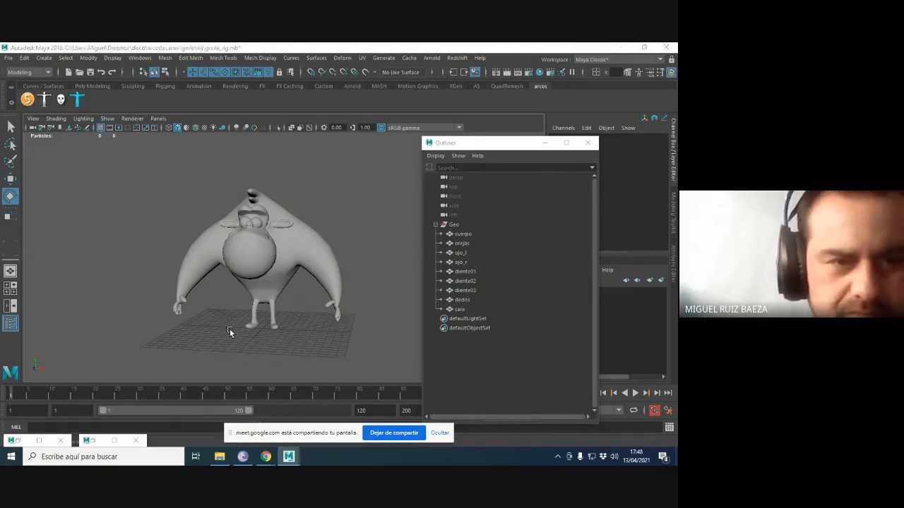
Switch to the Google Meet call, check the meeting chat for messages and return to Maya.
{"action": "key", "text": "alt+Tab"}
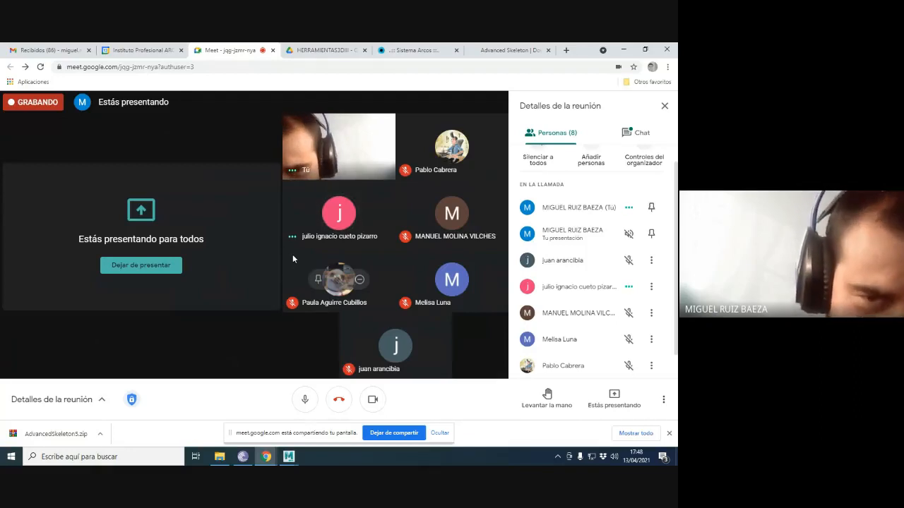
{"action": "left_click", "coordinate": [639, 136]}
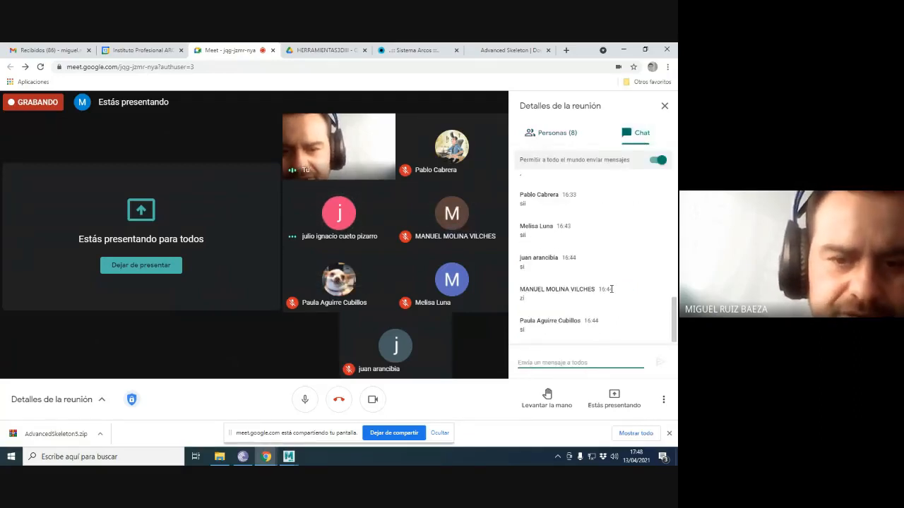
{"action": "scroll", "coordinate": [610, 289], "scroll_direction": "up", "scroll_amount": 3}
{"action": "scroll", "coordinate": [611, 289], "scroll_direction": "down", "scroll_amount": 3}
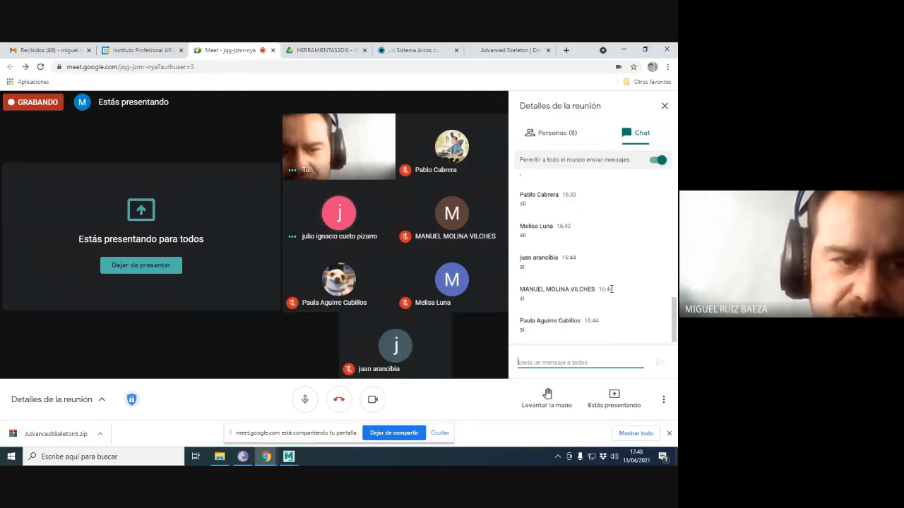
{"action": "key", "text": "alt+Tab"}
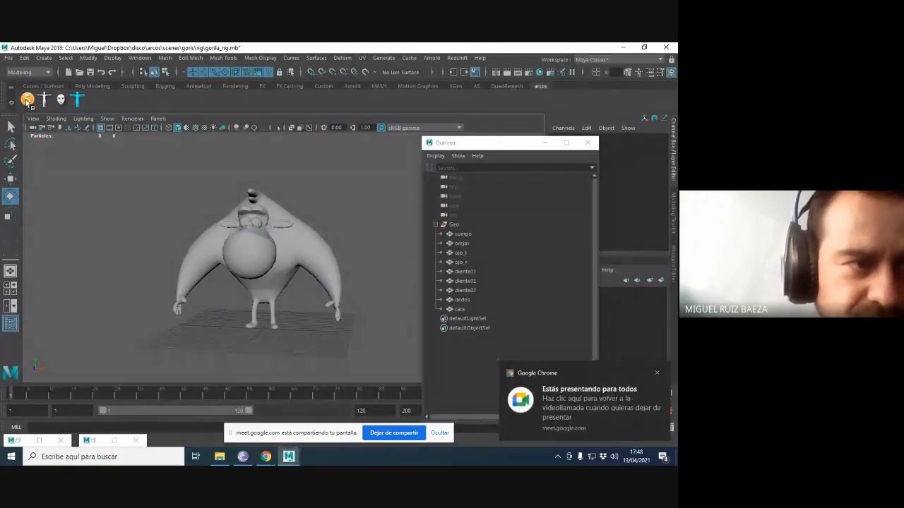
Open AdvancedSkeleton, expand the Model section of Preparation and read the help for the model cleaner.
{"action": "left_click", "coordinate": [27, 100]}
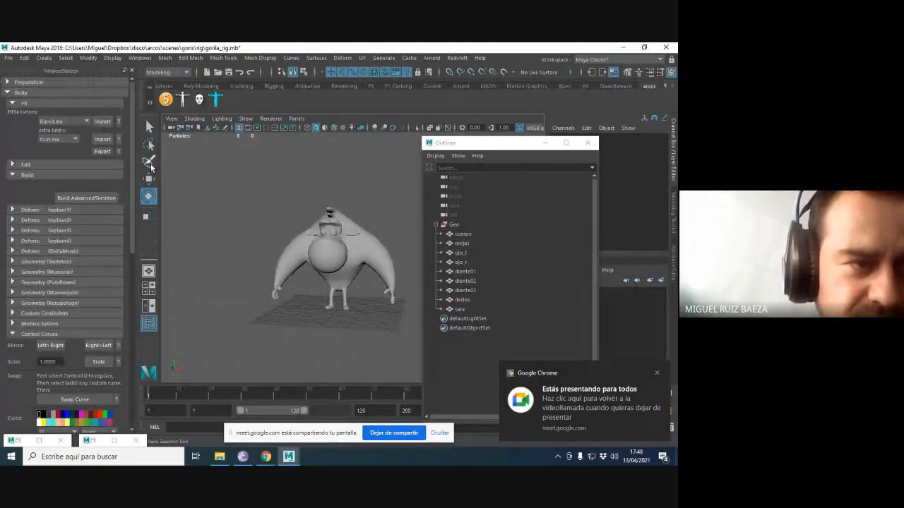
{"action": "left_click", "coordinate": [16, 93]}
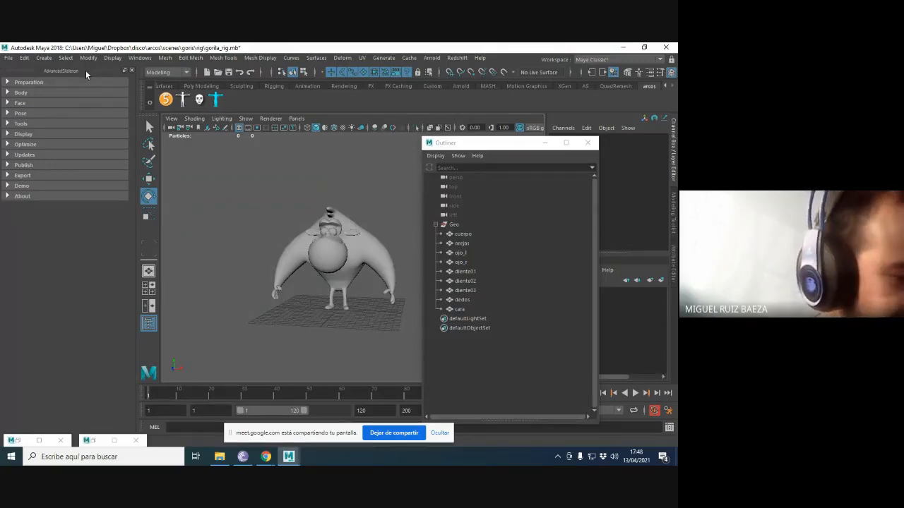
{"action": "left_click", "coordinate": [29, 82]}
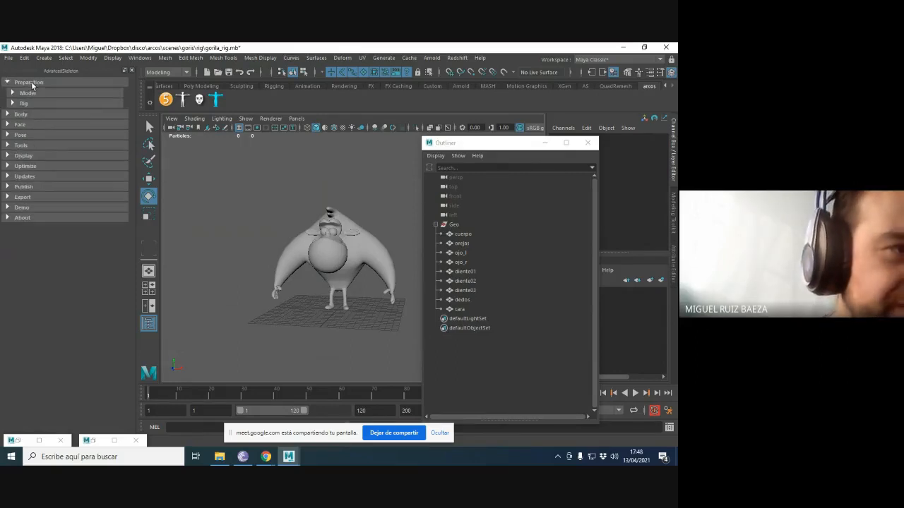
{"action": "left_click", "coordinate": [29, 95]}
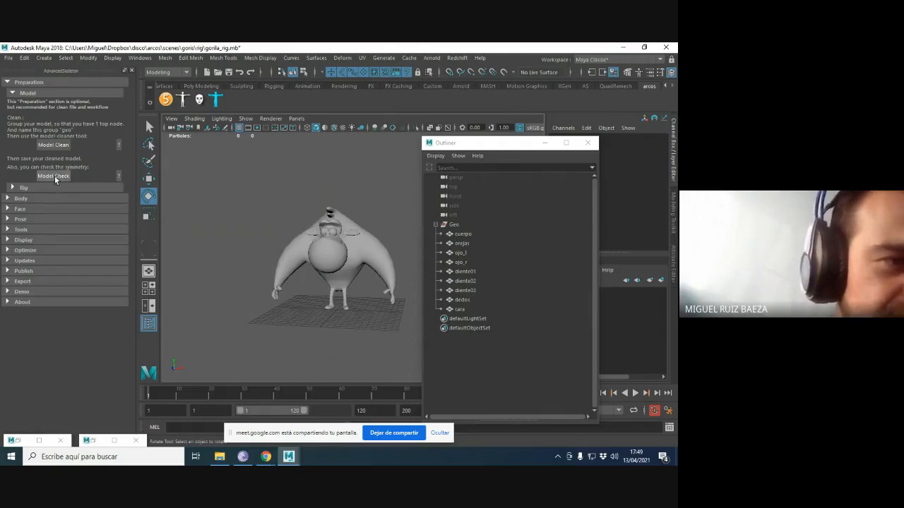
{"action": "left_click", "coordinate": [118, 145]}
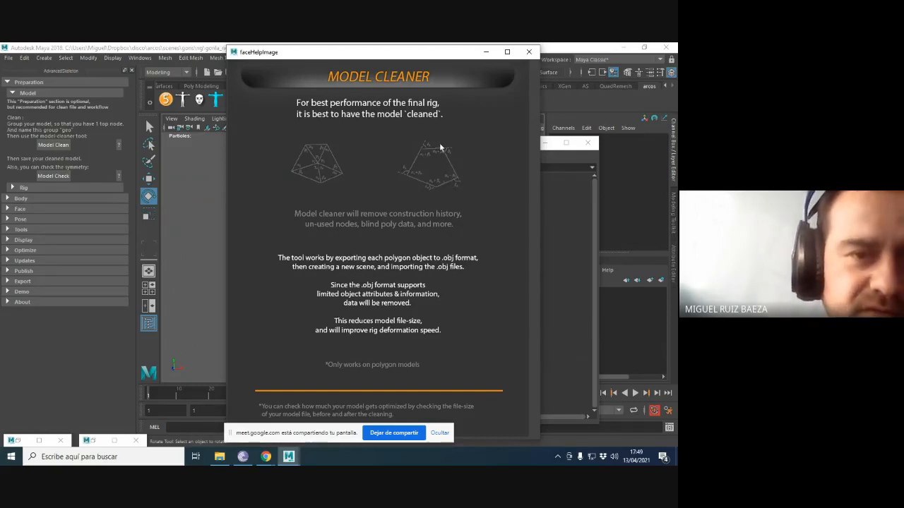
{"action": "left_click", "coordinate": [529, 51]}
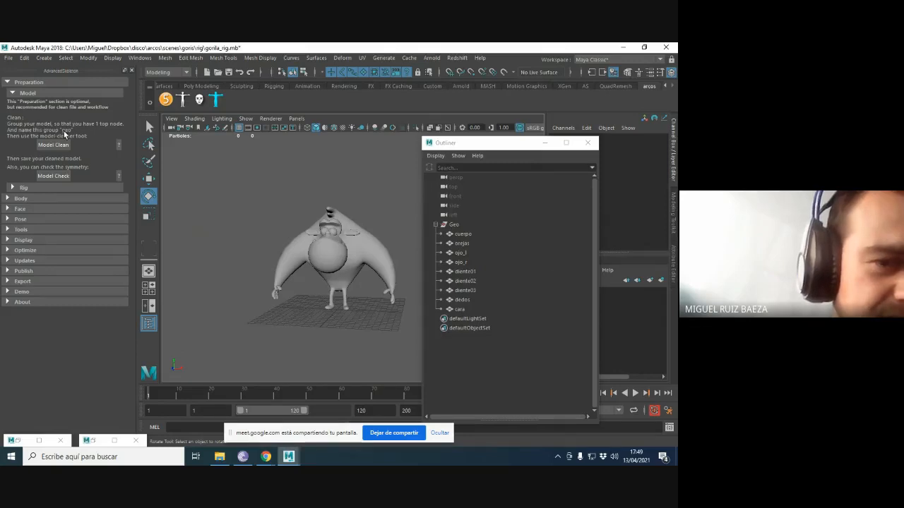
Rename the top-level Geo group to geo in lowercase.
{"action": "double_click", "coordinate": [455, 225]}
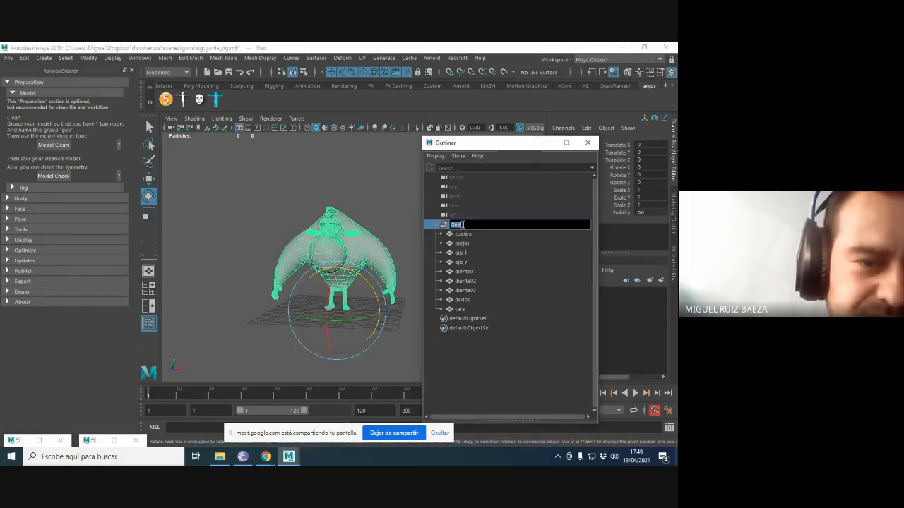
{"action": "type", "text": "geo"}
{"action": "key", "text": "Return"}
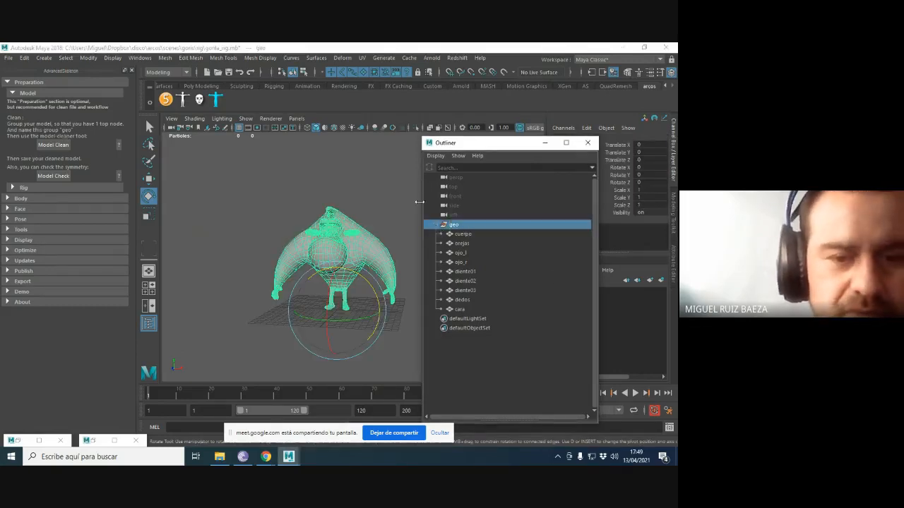
{"action": "left_click", "coordinate": [363, 199]}
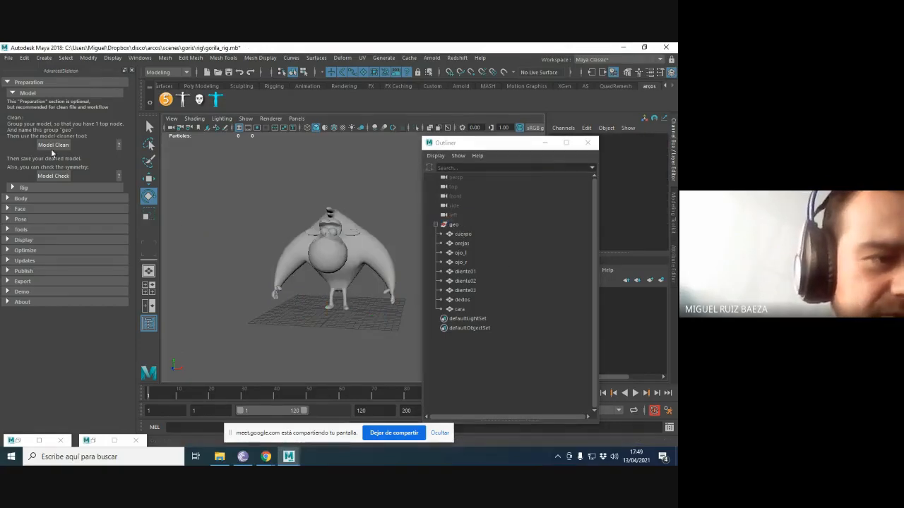
Run AdvancedSkeleton's Model Clean on the geo group.
{"action": "left_click", "coordinate": [56, 145]}
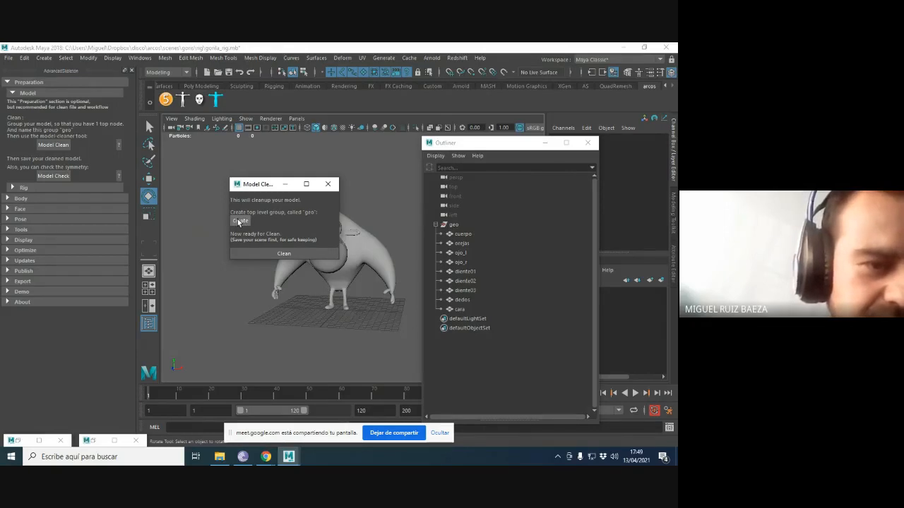
{"action": "left_click", "coordinate": [252, 256]}
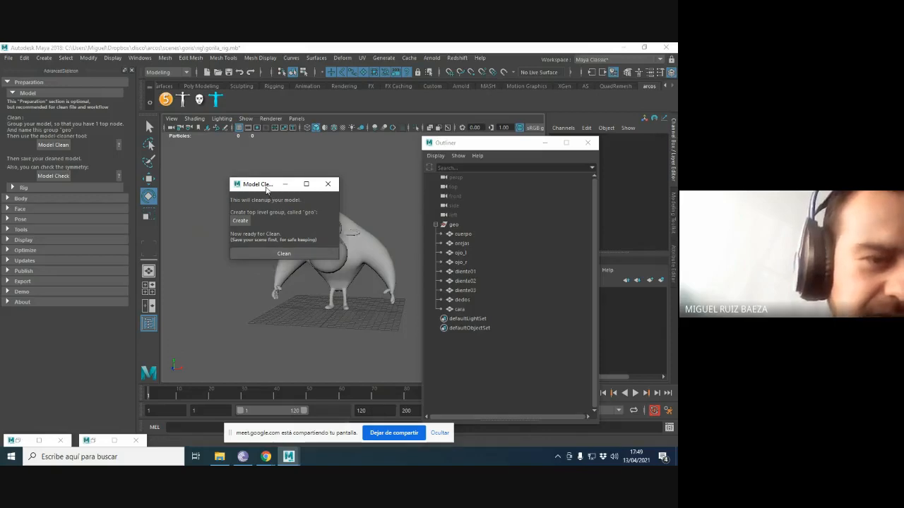
{"action": "left_click_drag", "start_coordinate": [269, 185], "coordinate": [216, 161]}
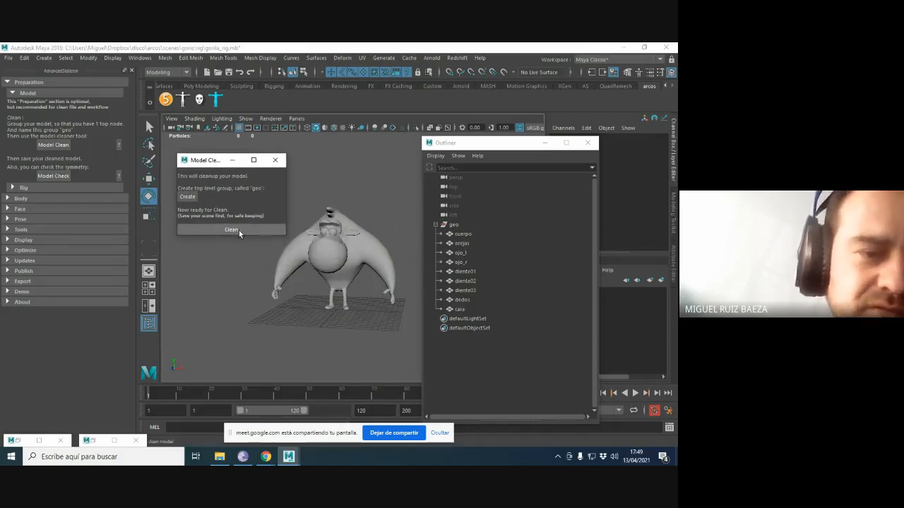
{"action": "left_click", "coordinate": [239, 232]}
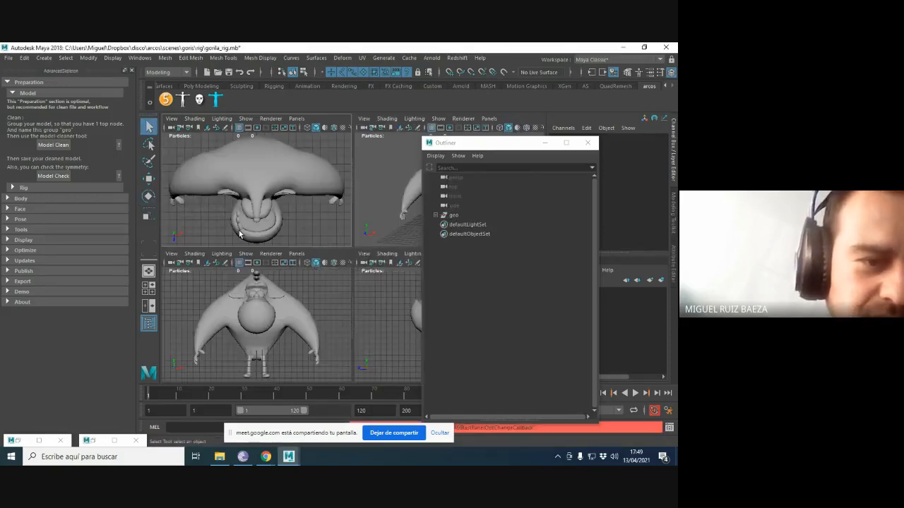
Examine the cleaned gorilla's face and teeth up close in a single perspective view.
{"action": "left_click", "coordinate": [382, 220]}
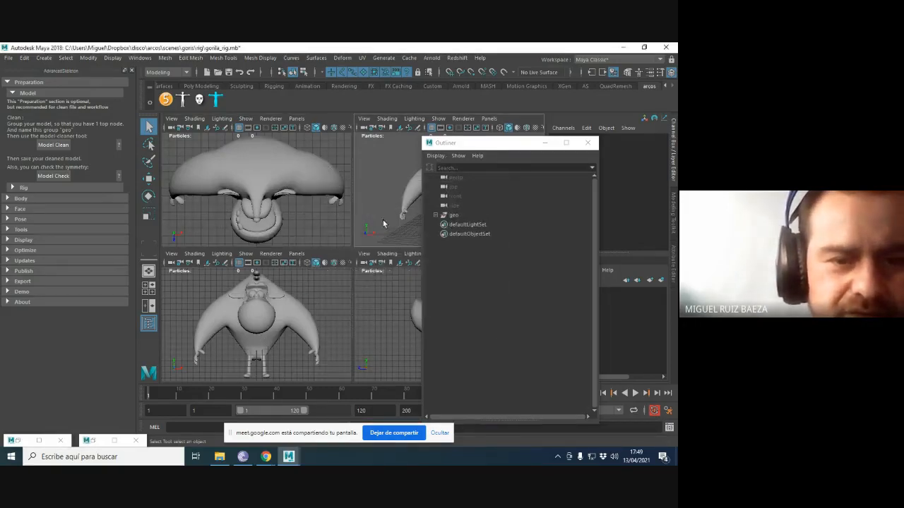
{"action": "key", "text": "space"}
{"action": "left_click", "coordinate": [333, 272]}
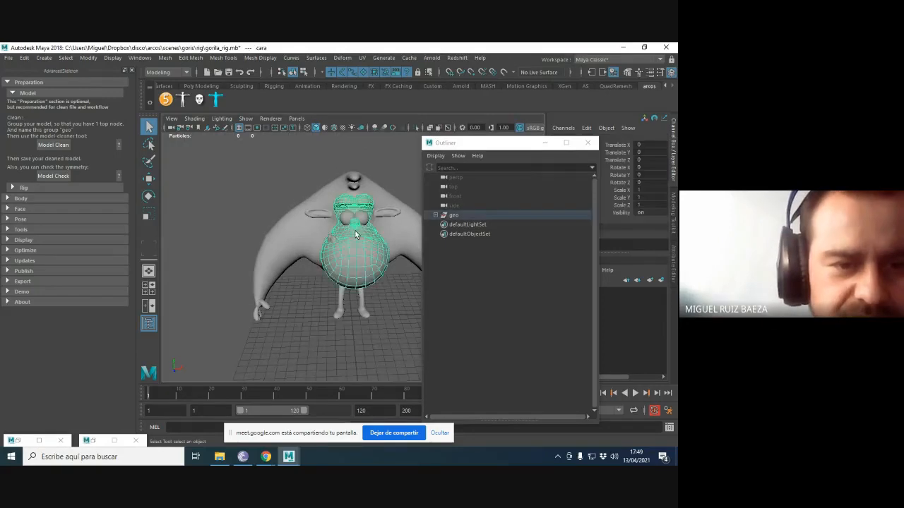
{"action": "left_click_drag", "start_coordinate": [332, 272], "coordinate": [374, 268], "text": "alt"}
{"action": "scroll", "coordinate": [338, 235], "scroll_direction": "up", "scroll_amount": 5}
{"action": "left_click_drag", "start_coordinate": [343, 235], "coordinate": [359, 244], "text": "alt"}
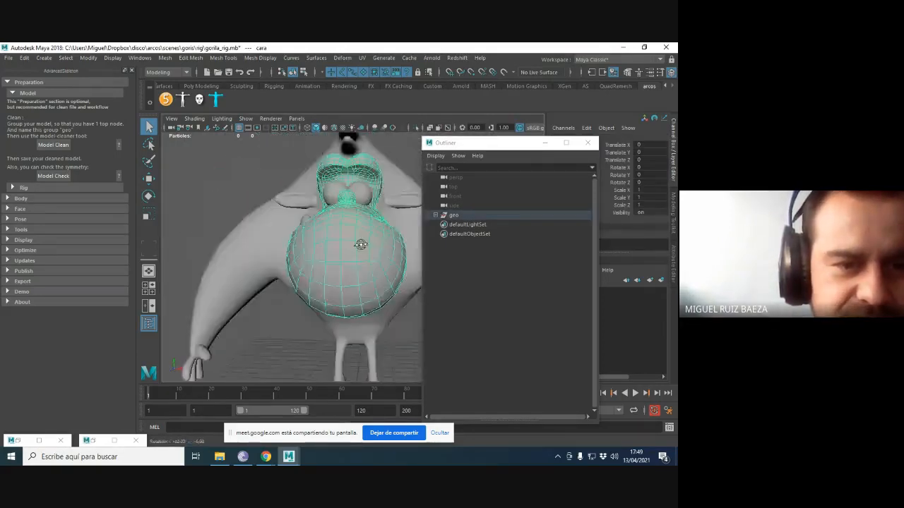
{"action": "scroll", "coordinate": [239, 297], "scroll_direction": "up", "scroll_amount": 3}
{"action": "left_click", "coordinate": [279, 262]}
{"action": "left_click_drag", "start_coordinate": [279, 262], "coordinate": [283, 236], "text": "alt"}
Isolate the ears mesh to examine it on its own, then show the whole model again.
{"action": "left_click", "coordinate": [324, 213]}
{"action": "scroll", "coordinate": [313, 215], "scroll_direction": "up", "scroll_amount": 5}
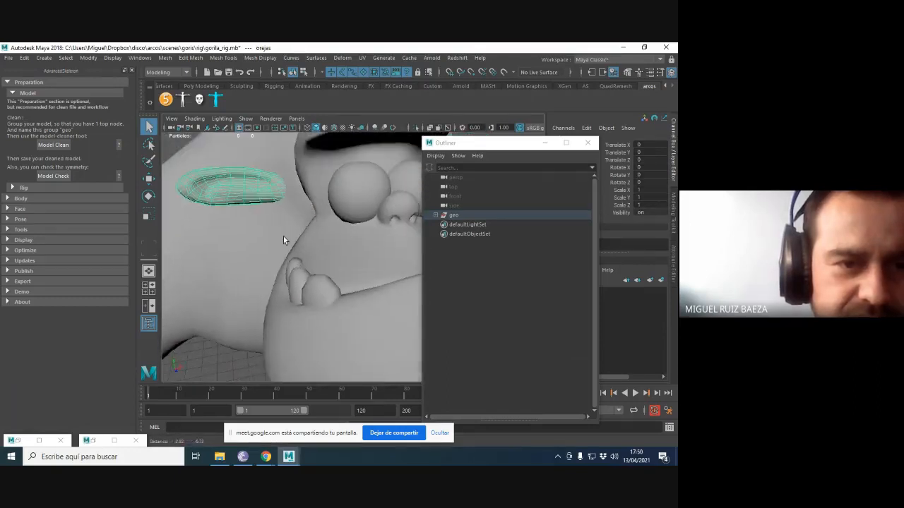
{"action": "left_click", "coordinate": [415, 127]}
{"action": "left_click_drag", "start_coordinate": [371, 180], "coordinate": [328, 154], "text": "alt"}
{"action": "left_click", "coordinate": [328, 153]}
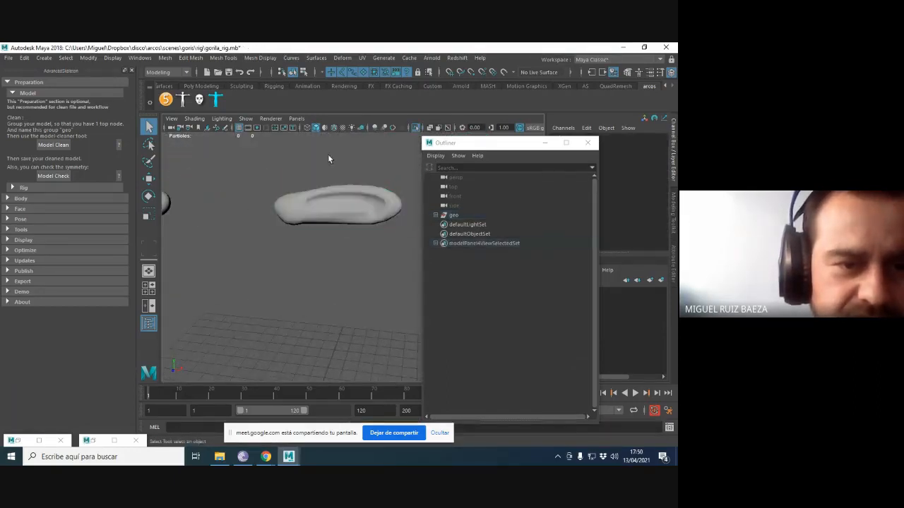
{"action": "left_click", "coordinate": [415, 127]}
Isolate the body mesh to inspect its topology from the front, then show the whole model again.
{"action": "left_click_drag", "start_coordinate": [395, 176], "coordinate": [306, 206], "text": "alt"}
{"action": "left_click", "coordinate": [308, 276]}
{"action": "left_click", "coordinate": [235, 250]}
{"action": "left_click", "coordinate": [268, 249]}
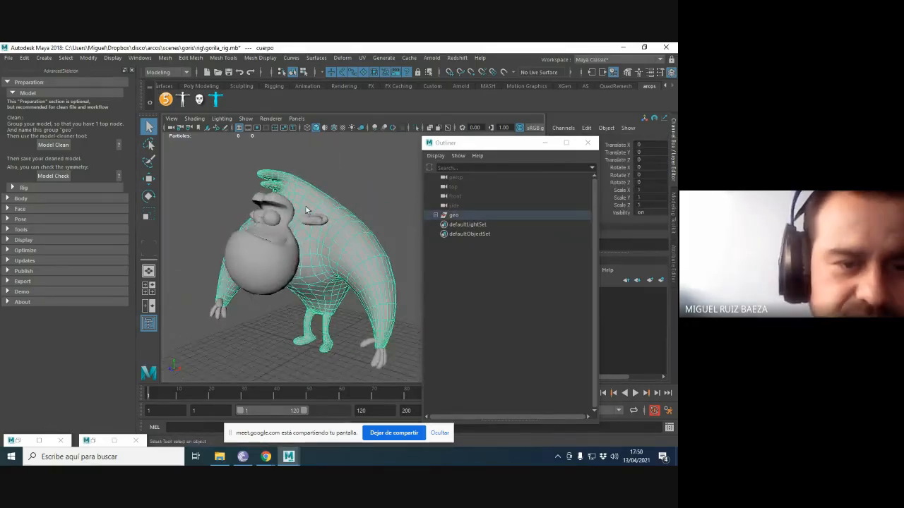
{"action": "left_click", "coordinate": [415, 128]}
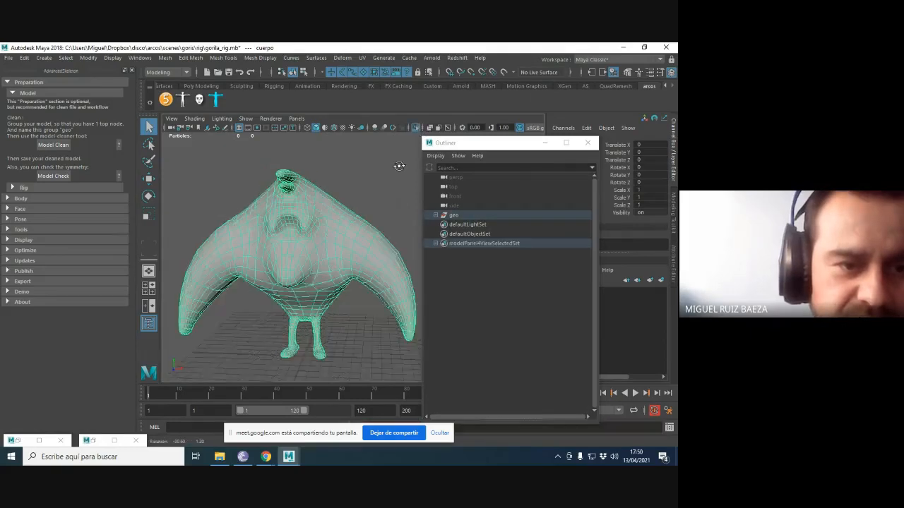
{"action": "left_click", "coordinate": [416, 128]}
{"action": "left_click", "coordinate": [395, 171]}
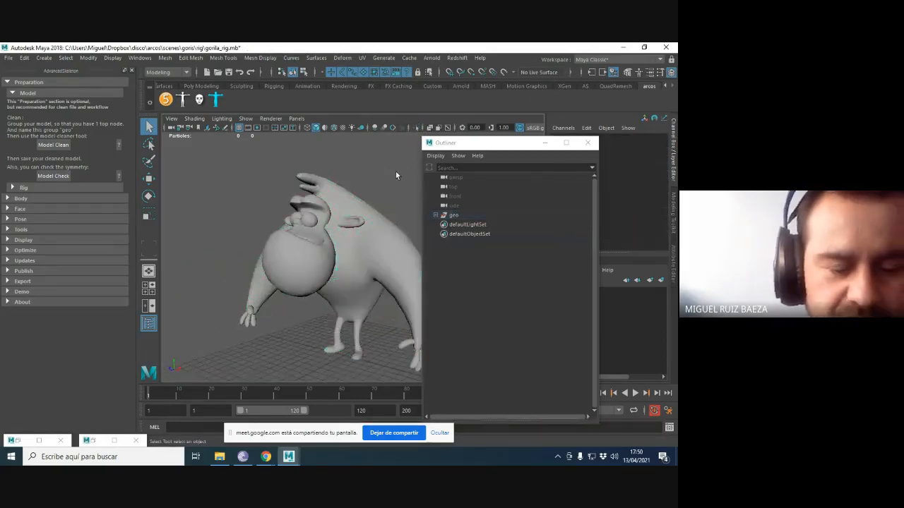
Run Model Check on the body mesh for default transformation values and symmetry, and collapse the Preparation section.
{"action": "left_click", "coordinate": [345, 202]}
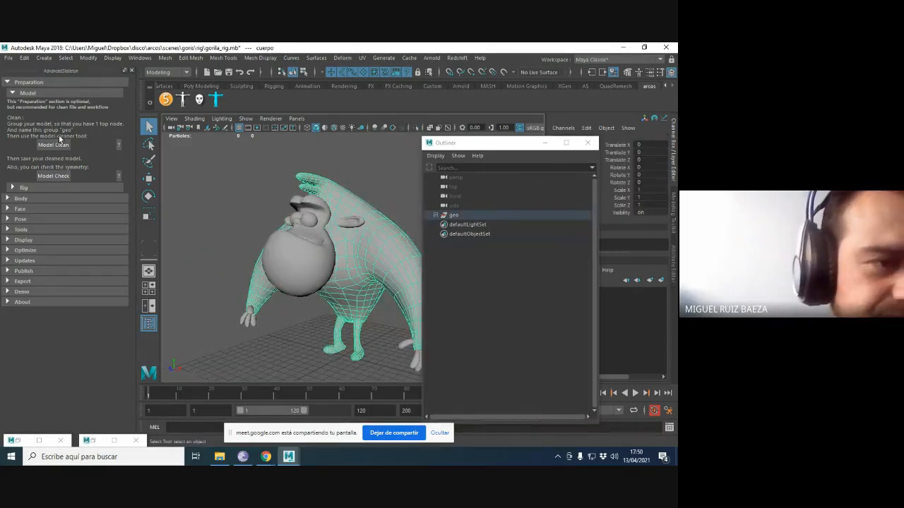
{"action": "left_click", "coordinate": [53, 176]}
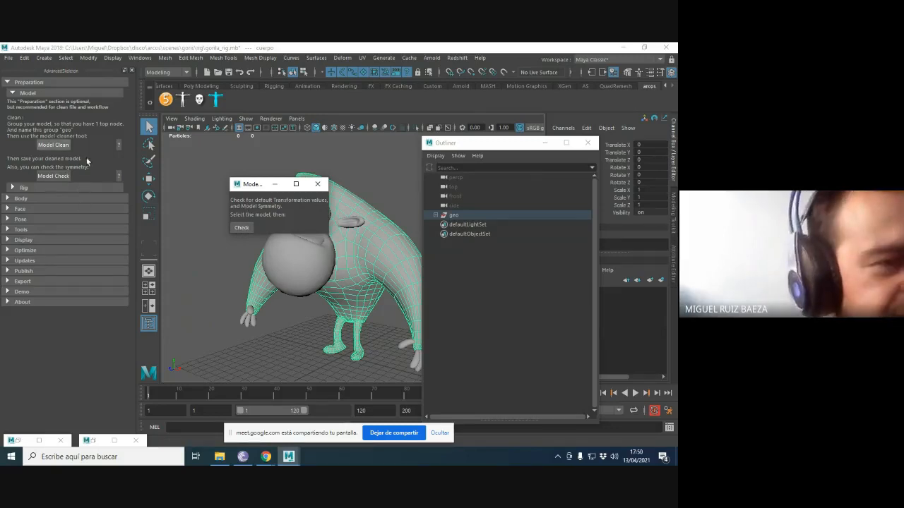
{"action": "left_click", "coordinate": [242, 227]}
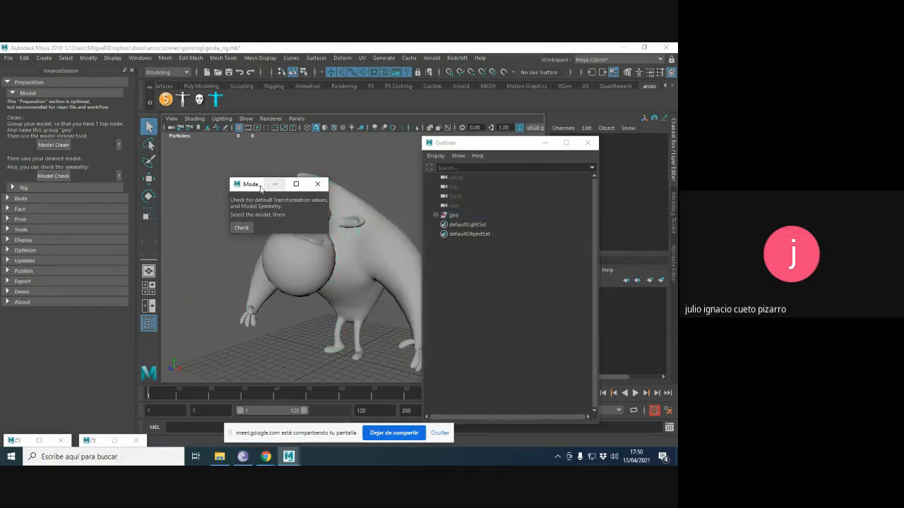
{"action": "left_click_drag", "start_coordinate": [258, 185], "coordinate": [208, 170]}
{"action": "left_click_drag", "start_coordinate": [303, 183], "coordinate": [242, 242], "text": "alt"}
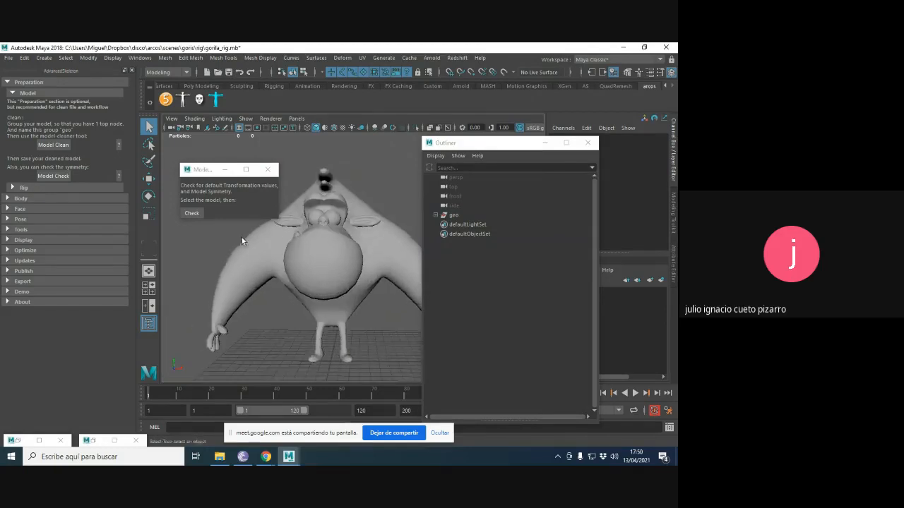
{"action": "left_click", "coordinate": [12, 91]}
{"action": "left_click", "coordinate": [9, 82]}
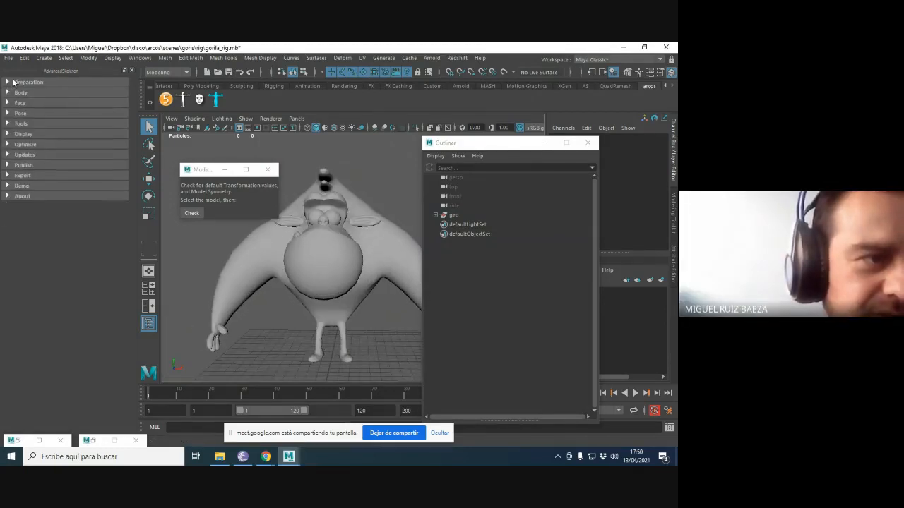
Close the Model Check window and expand the Model tools in the Preparation section.
{"action": "left_click", "coordinate": [9, 83]}
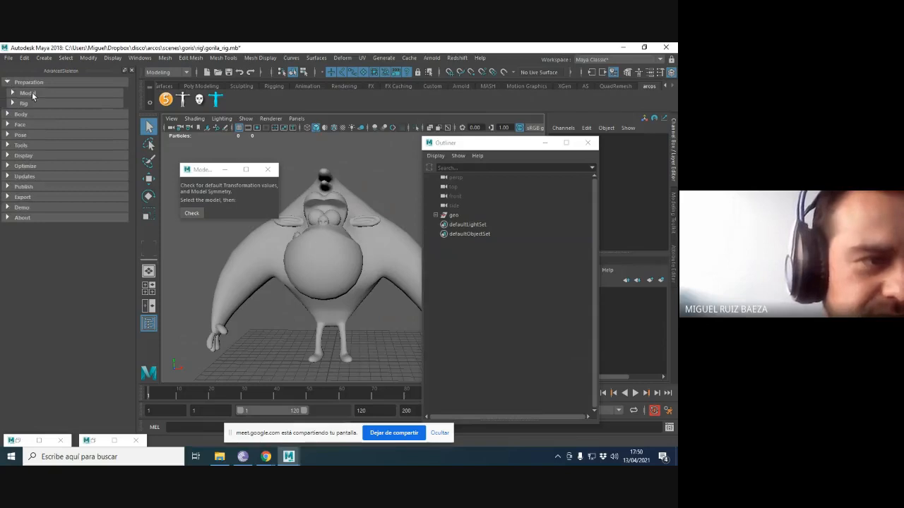
{"action": "left_click", "coordinate": [33, 95]}
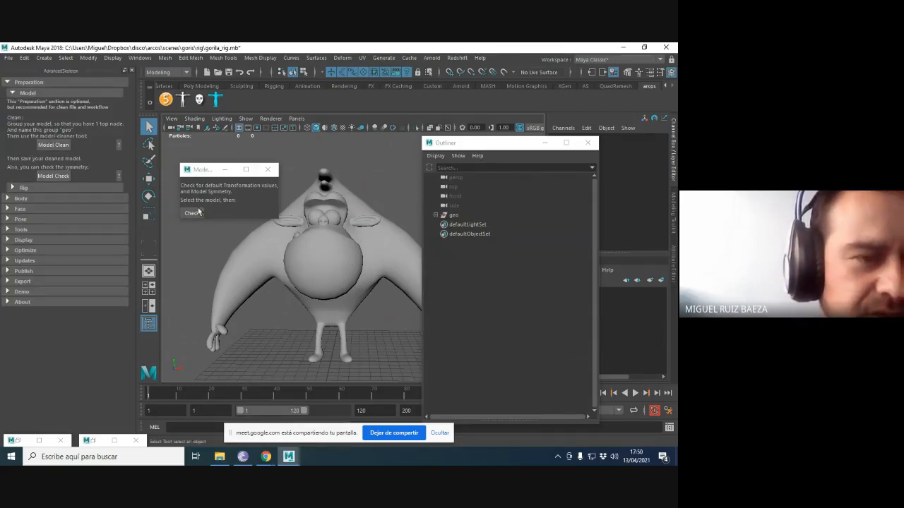
{"action": "left_click", "coordinate": [267, 169]}
{"action": "left_click_drag", "start_coordinate": [314, 197], "coordinate": [294, 207], "text": "alt"}
{"action": "scroll", "coordinate": [280, 202], "scroll_direction": "up", "scroll_amount": 3}
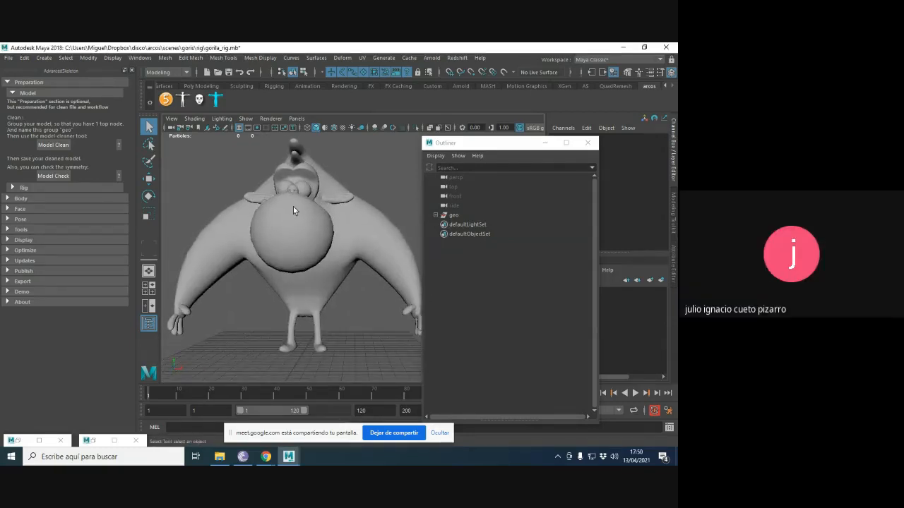
{"action": "left_click", "coordinate": [25, 83]}
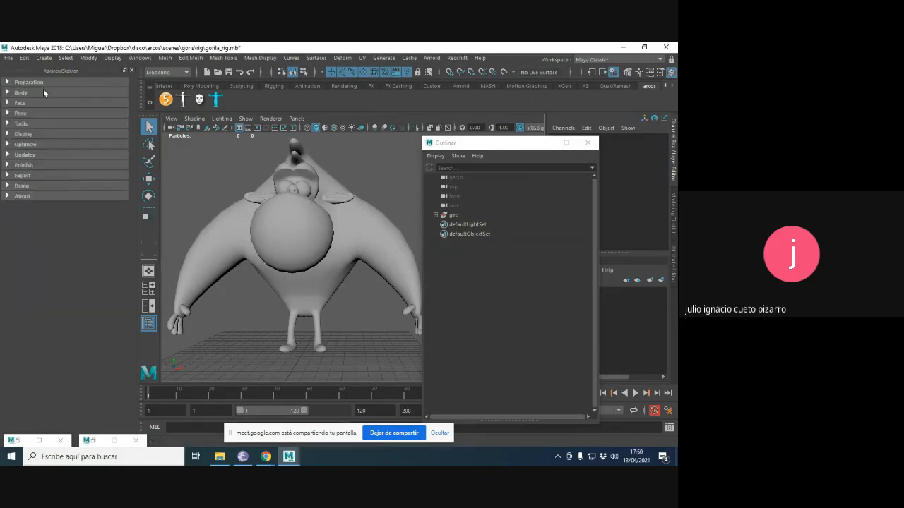
{"action": "left_click", "coordinate": [166, 102]}
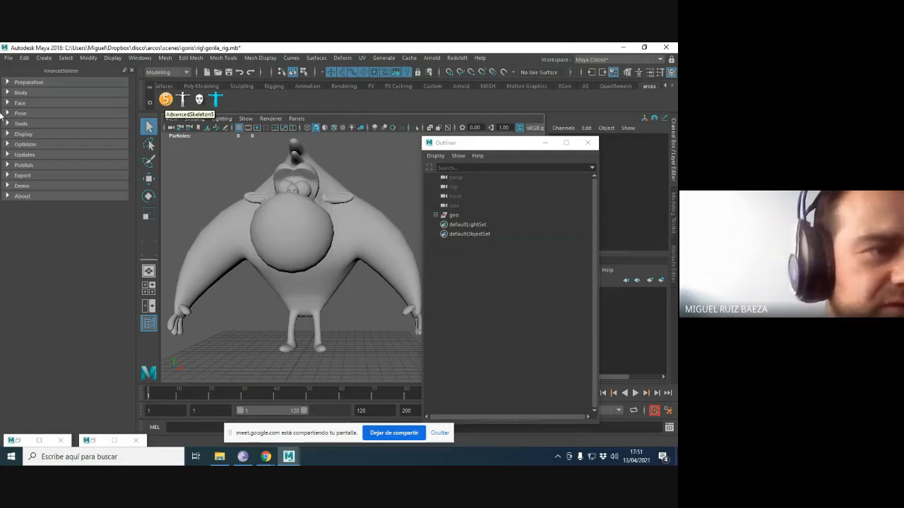
{"action": "left_click", "coordinate": [53, 82]}
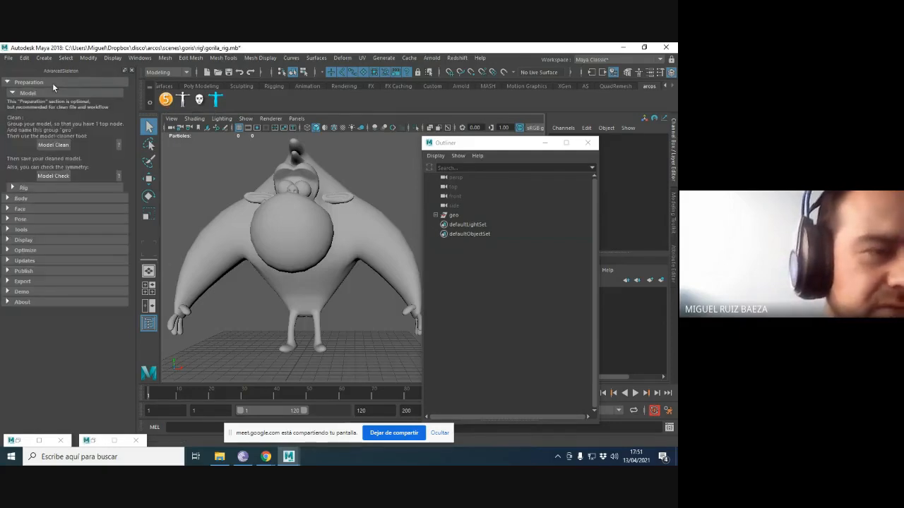
Check the body mesh's transform channels and the Rig options in the Preparation section, then collapse Model and Rig and deselect the mesh.
{"action": "left_click_drag", "start_coordinate": [485, 143], "coordinate": [505, 145]}
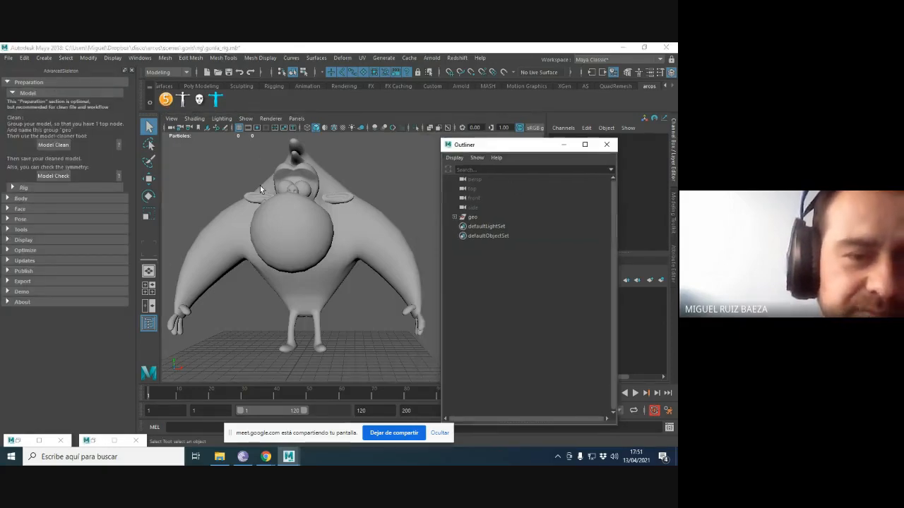
{"action": "left_click", "coordinate": [357, 223]}
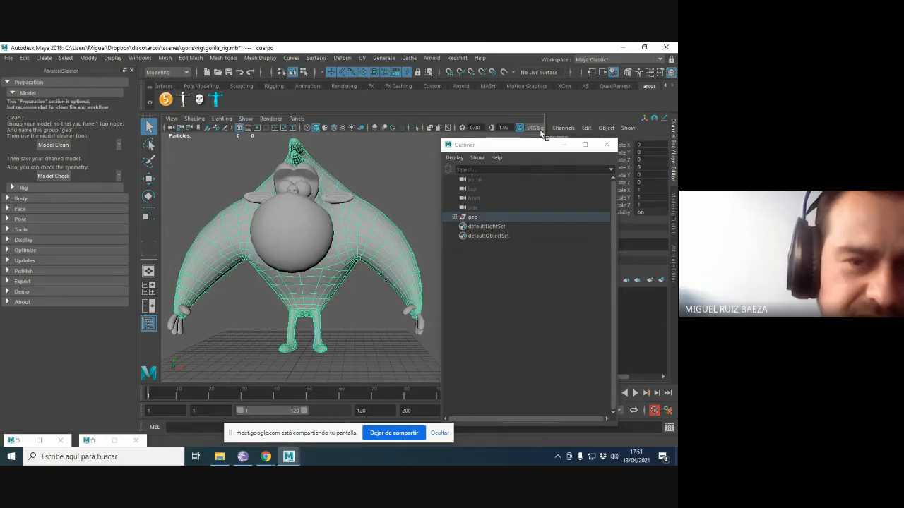
{"action": "left_click_drag", "start_coordinate": [525, 146], "coordinate": [479, 182]}
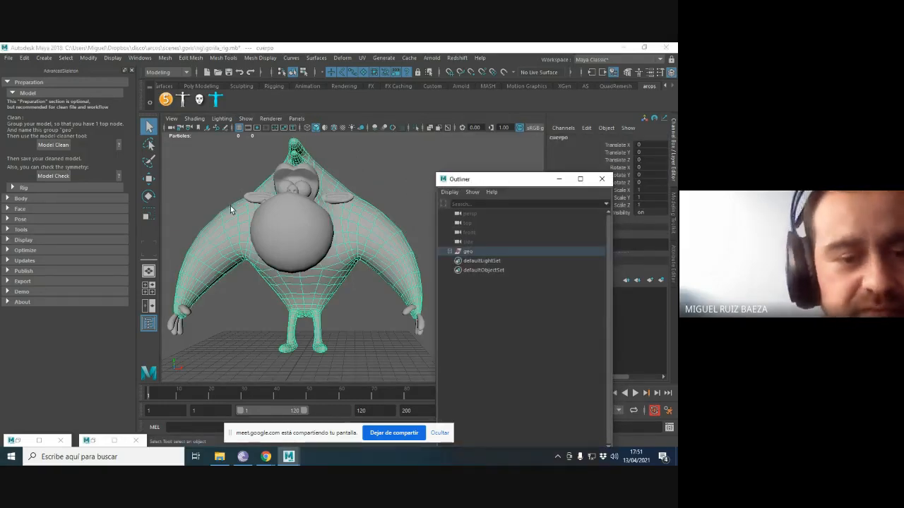
{"action": "left_click", "coordinate": [41, 187]}
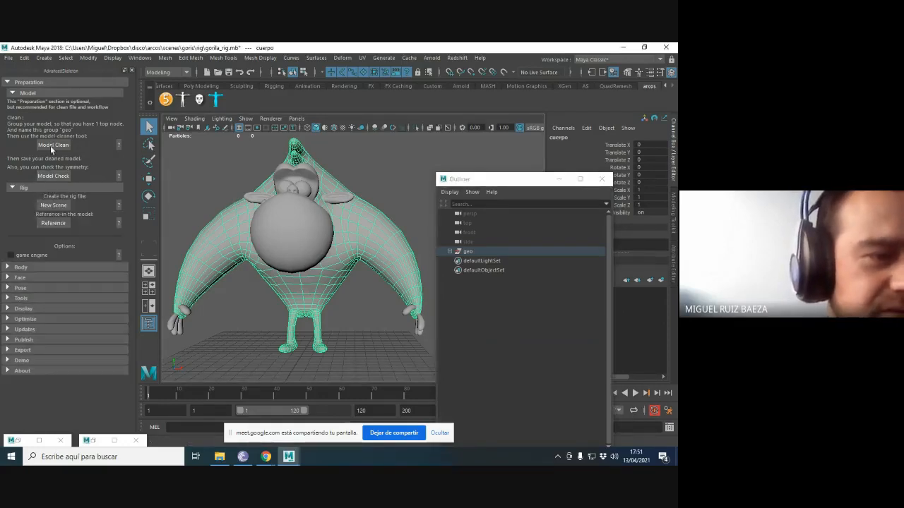
{"action": "left_click", "coordinate": [25, 188]}
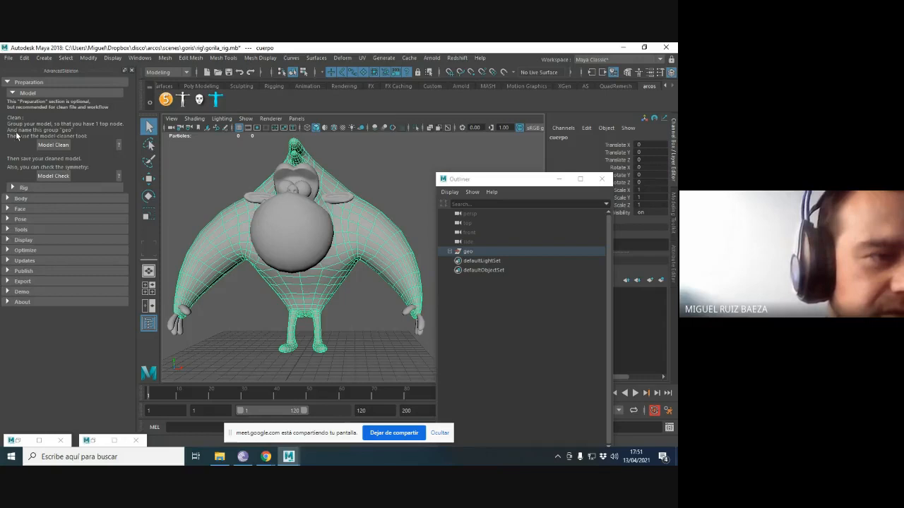
{"action": "left_click", "coordinate": [21, 96]}
{"action": "left_click", "coordinate": [234, 151]}
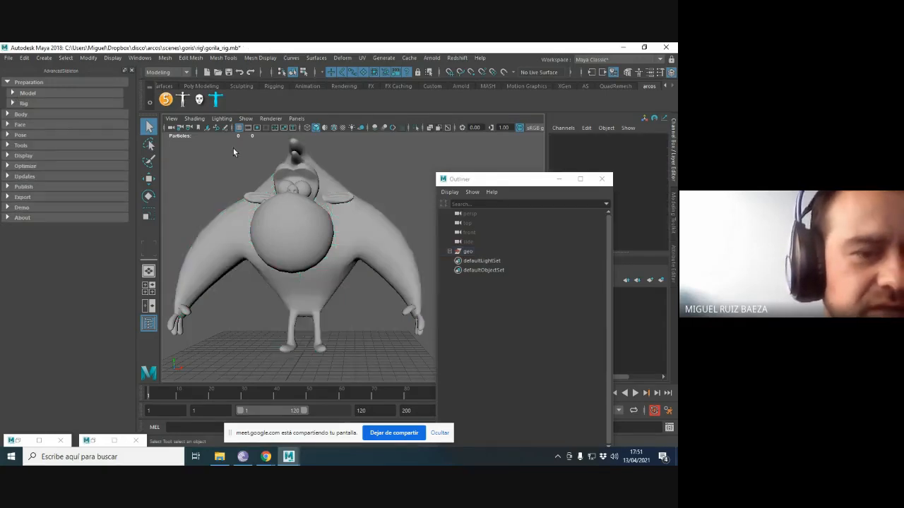
Examine the selected body mesh from an angled view and review the Rig options for creating a new scene or referencing the model.
{"action": "left_click", "coordinate": [364, 206]}
{"action": "left_click_drag", "start_coordinate": [376, 195], "coordinate": [96, 142], "text": "alt"}
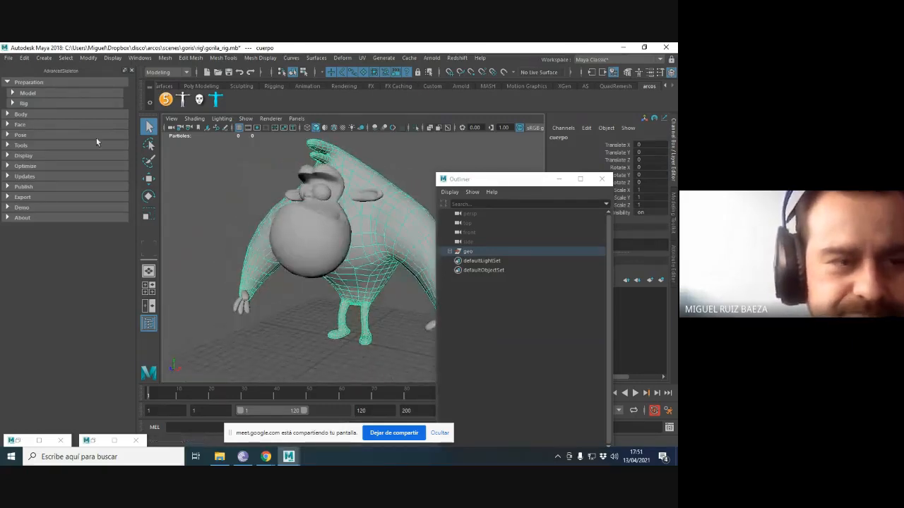
{"action": "left_click", "coordinate": [39, 104]}
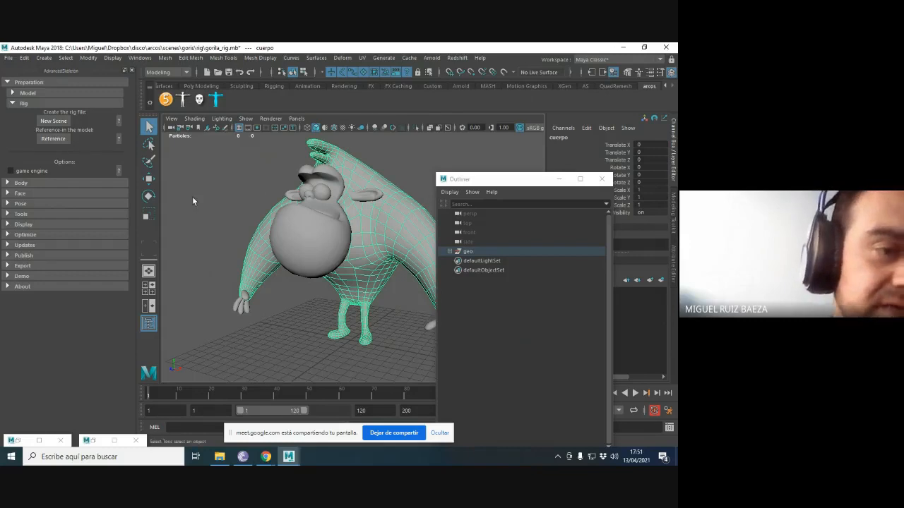
{"action": "left_click", "coordinate": [27, 104]}
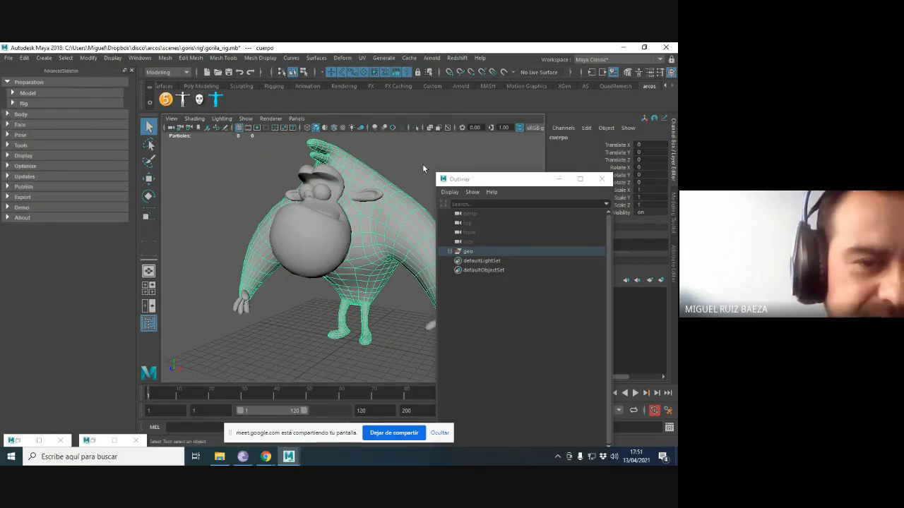
Move the Outliner away from the gorilla, expand the Model tools again, and leave the body mesh deselected.
{"action": "left_click_drag", "start_coordinate": [463, 183], "coordinate": [502, 168]}
{"action": "scroll", "coordinate": [362, 196], "scroll_direction": "down", "scroll_amount": 3}
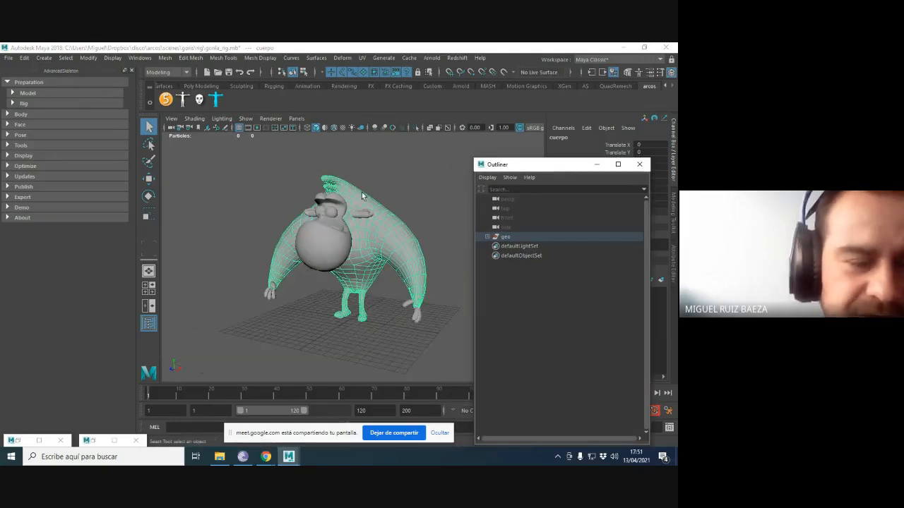
{"action": "left_click", "coordinate": [386, 177]}
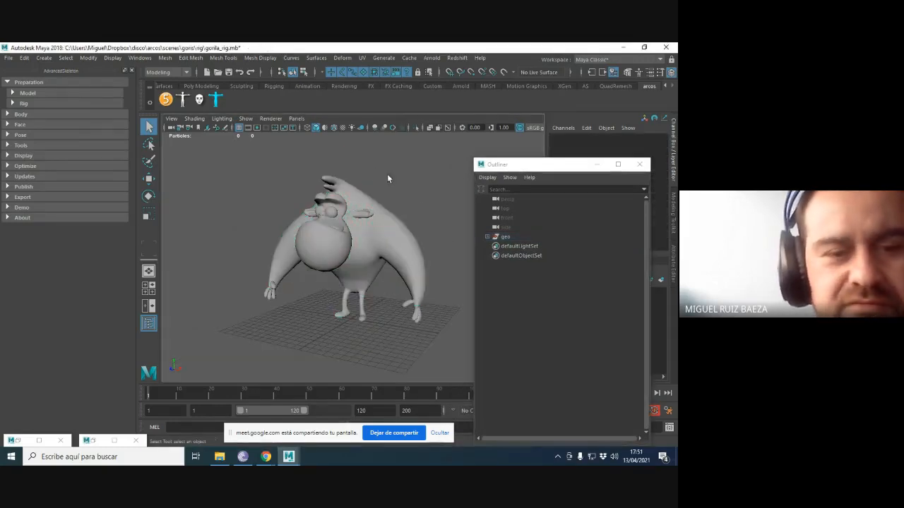
{"action": "left_click", "coordinate": [44, 93]}
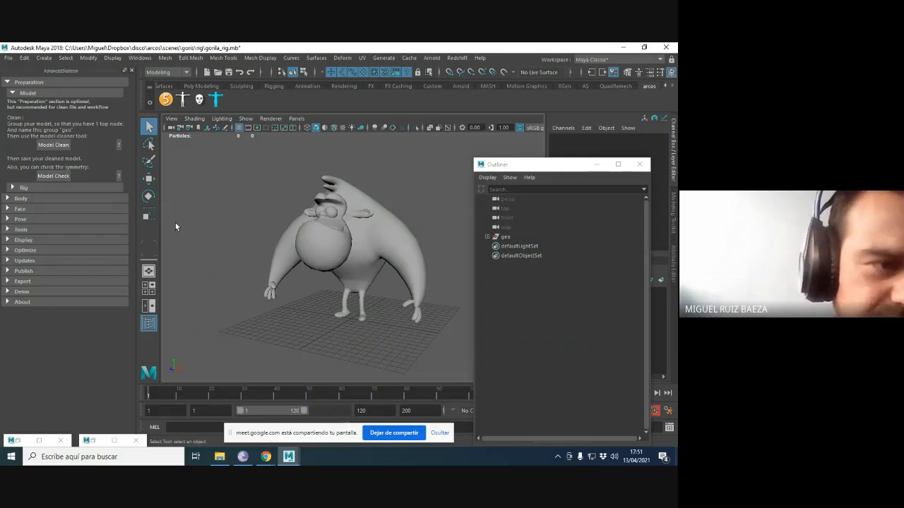
{"action": "scroll", "coordinate": [237, 205], "scroll_direction": "up", "scroll_amount": 2}
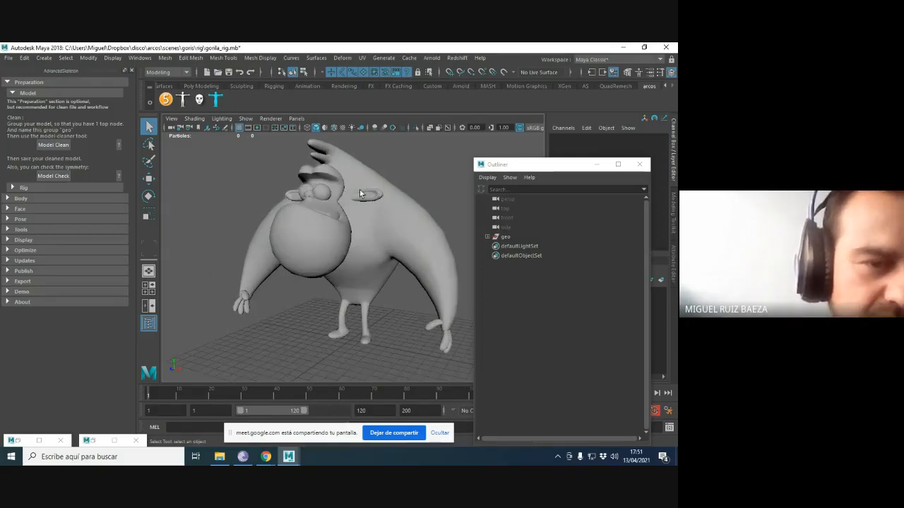
{"action": "left_click", "coordinate": [370, 234]}
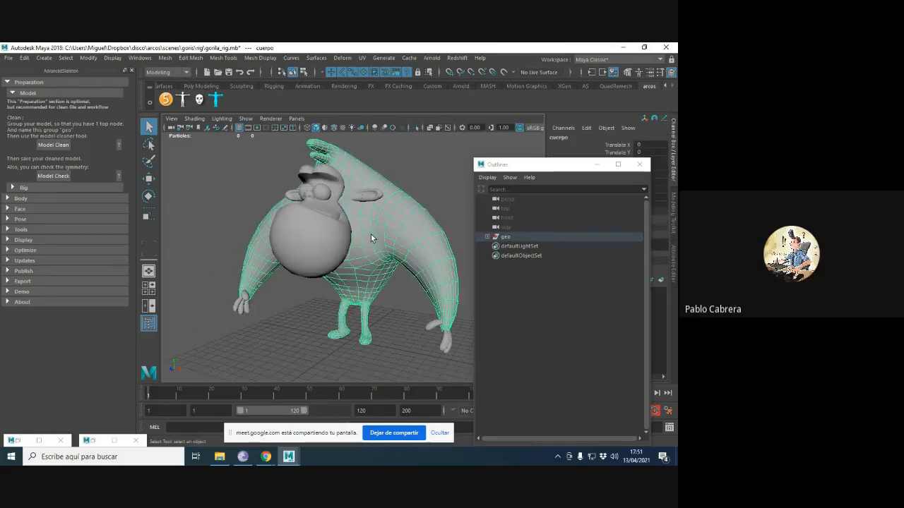
{"action": "left_click", "coordinate": [430, 171]}
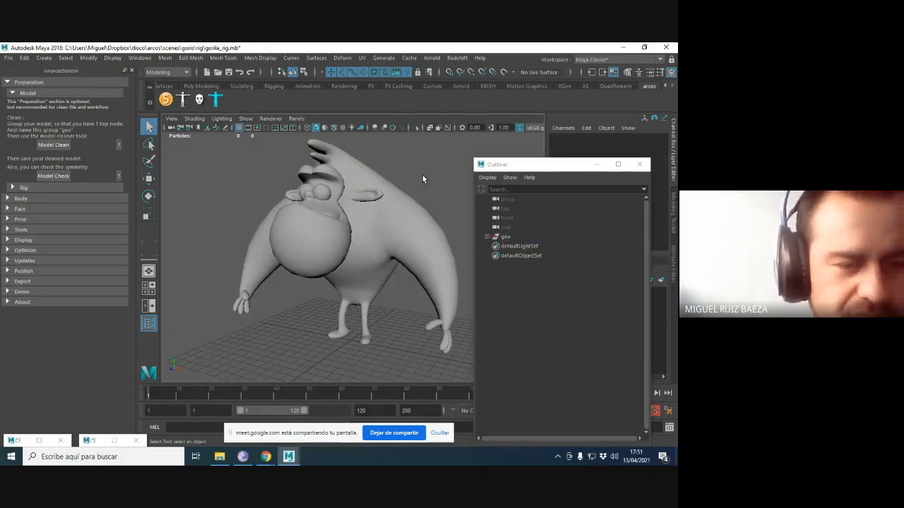
Switch to the Google Meet call and stop presenting the screen.
{"action": "key", "text": "alt+Tab"}
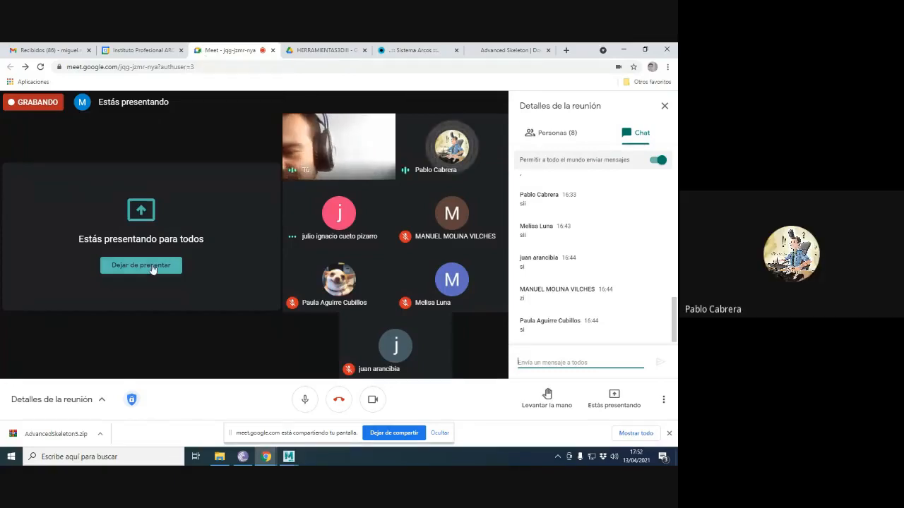
{"action": "left_click", "coordinate": [153, 268]}
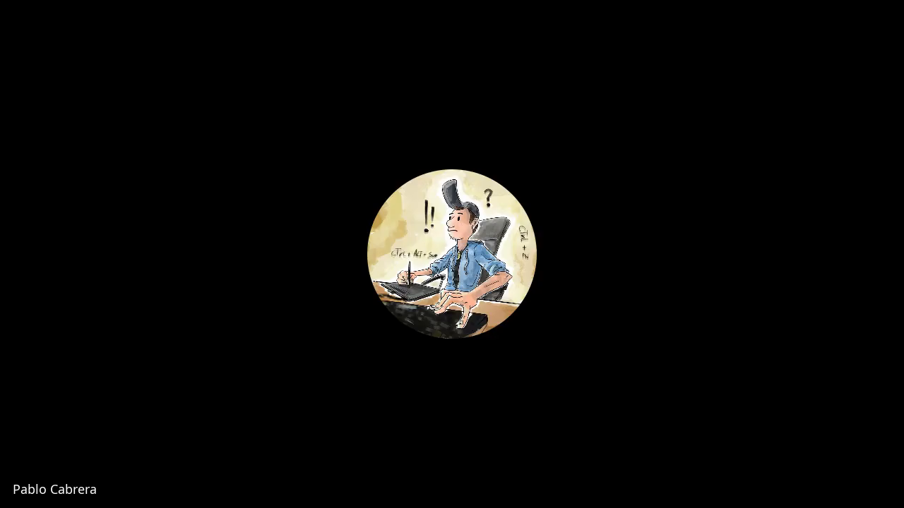
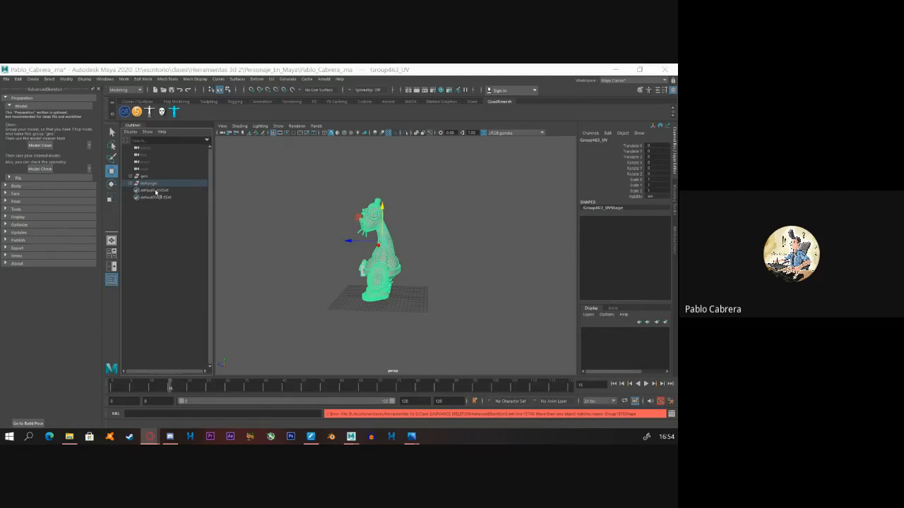
Inspect the group below geo in the Outliner, select geo and the character's meshes to compare them, then clear the selection.
{"action": "left_click", "coordinate": [130, 186]}
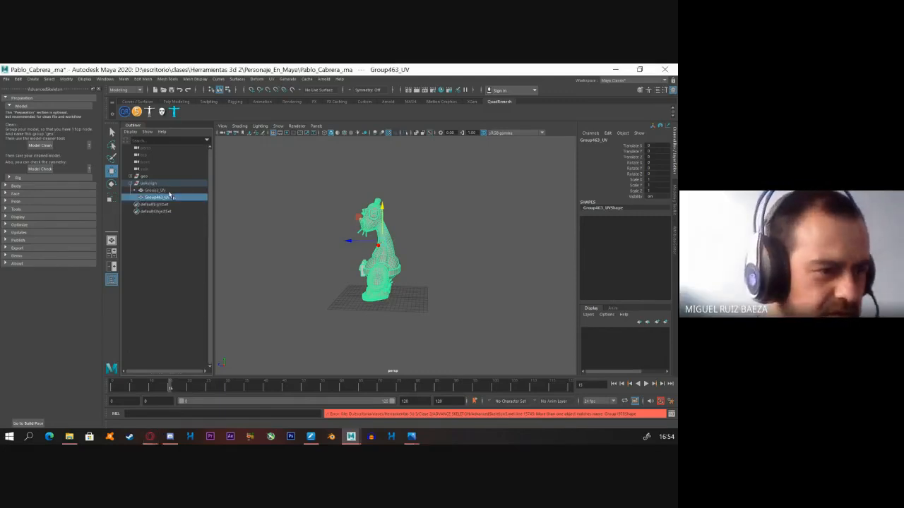
{"action": "left_click", "coordinate": [132, 184]}
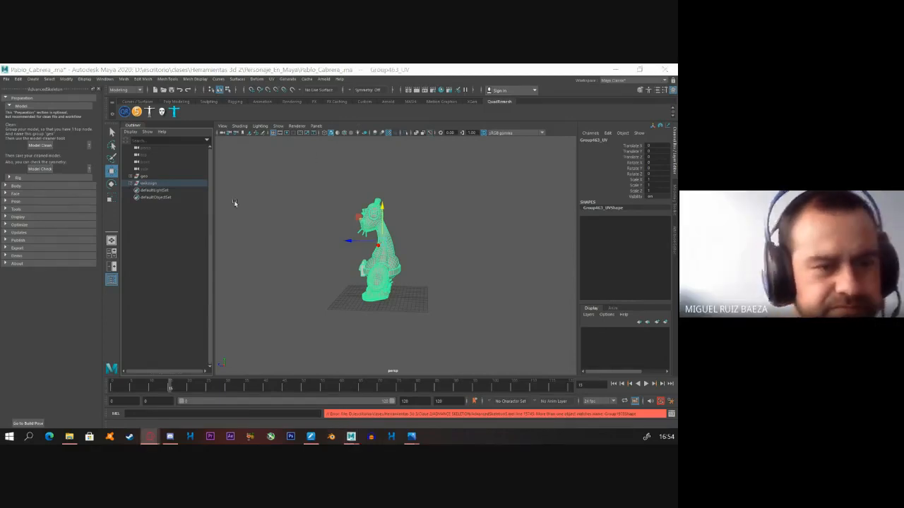
{"action": "left_click", "coordinate": [133, 185]}
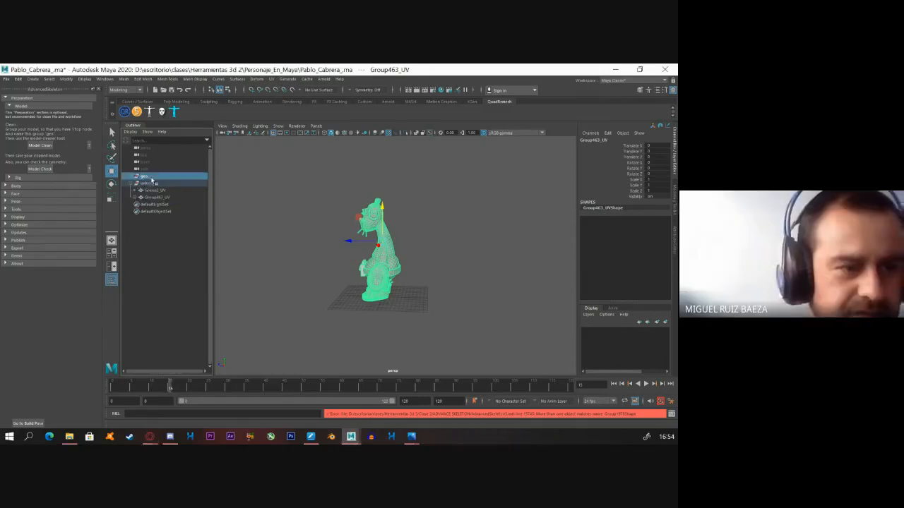
{"action": "left_click", "coordinate": [132, 184]}
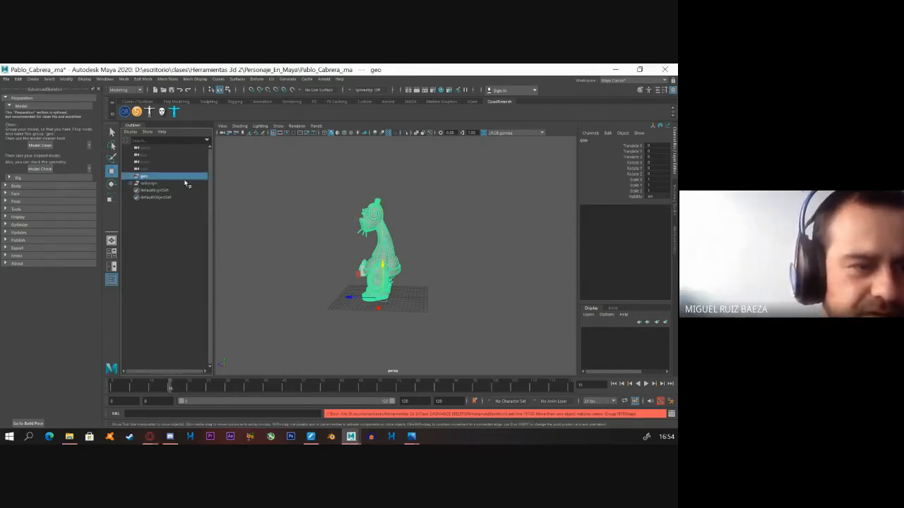
{"action": "left_click_drag", "start_coordinate": [376, 155], "coordinate": [333, 340]}
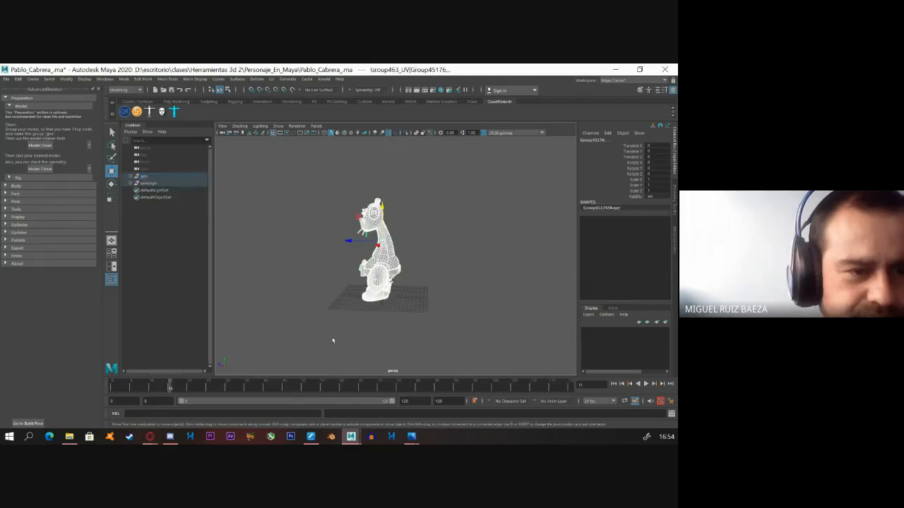
{"action": "left_click", "coordinate": [284, 228]}
Select Group2_UV, Group463_UV and several of Group463_UV's child meshes in turn to identify which character parts they contain.
{"action": "left_click", "coordinate": [133, 184]}
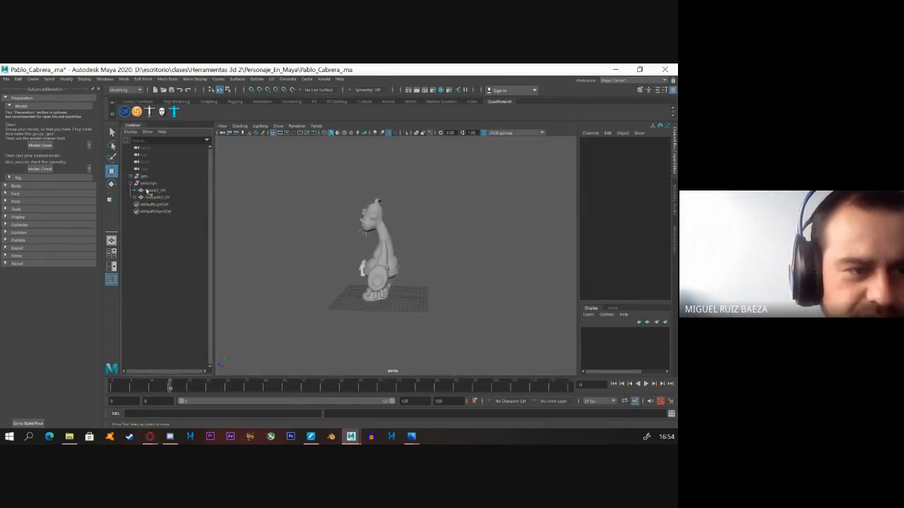
{"action": "left_click", "coordinate": [146, 190]}
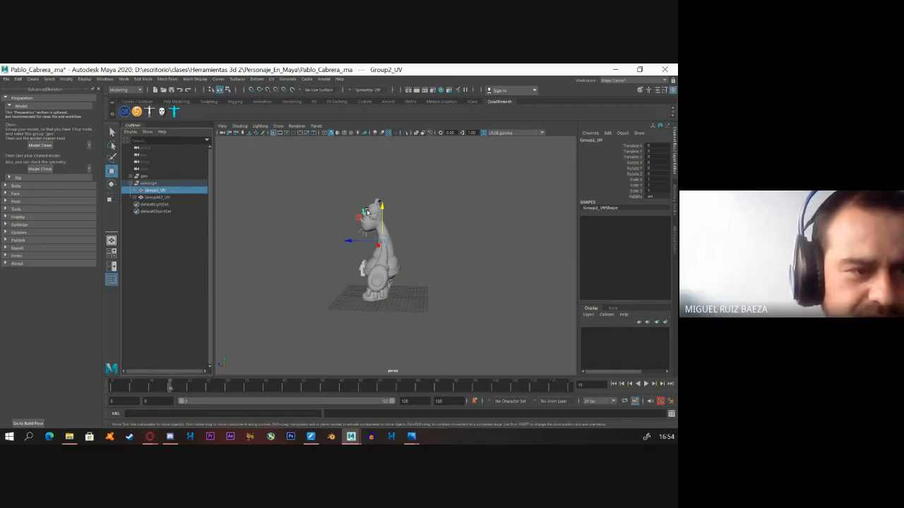
{"action": "left_click_drag", "start_coordinate": [367, 212], "coordinate": [464, 214], "text": "alt"}
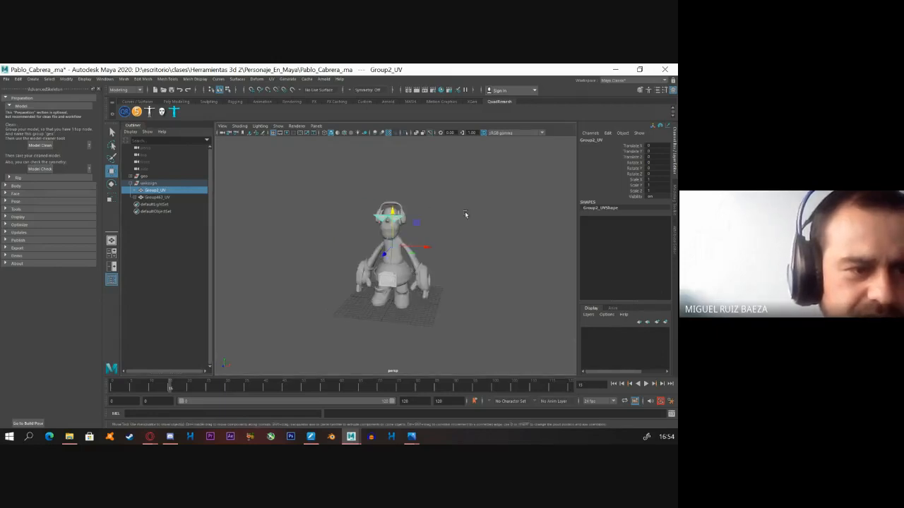
{"action": "left_click", "coordinate": [165, 198]}
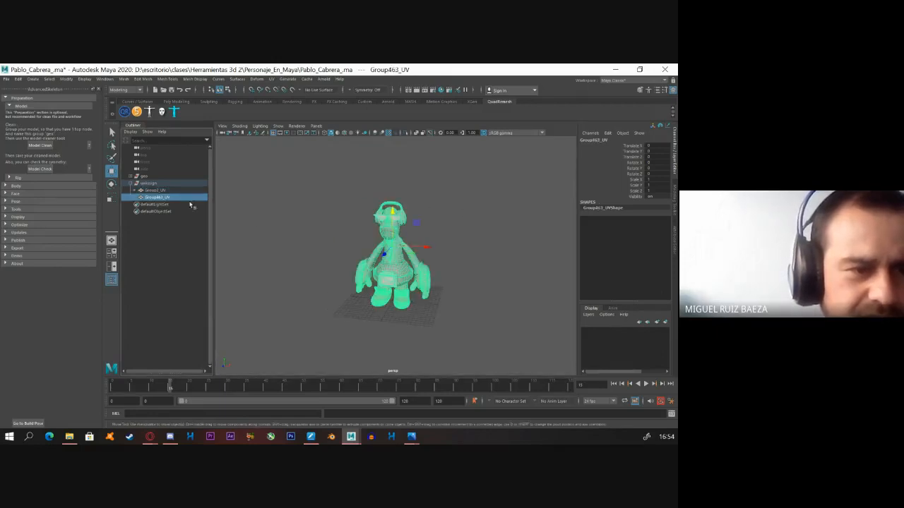
{"action": "left_click", "coordinate": [140, 198]}
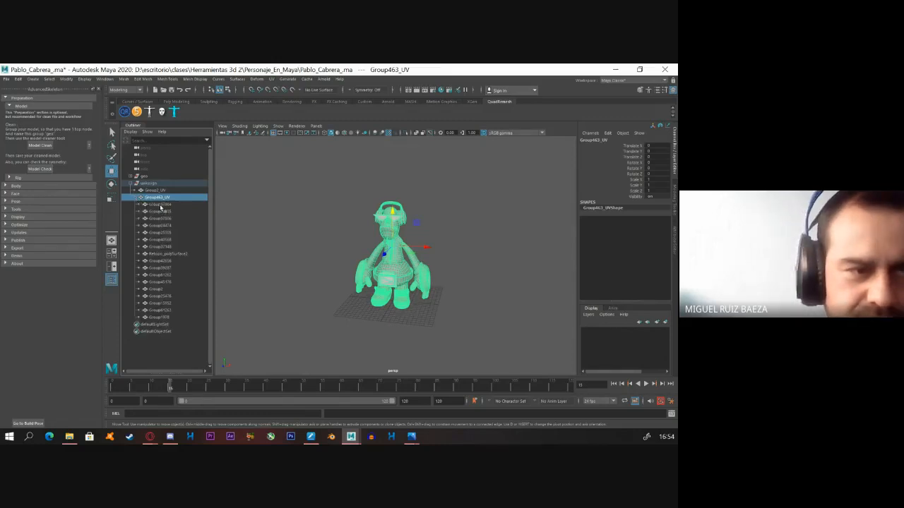
{"action": "left_click", "coordinate": [161, 204]}
{"action": "left_click", "coordinate": [166, 211]}
{"action": "left_click", "coordinate": [172, 225]}
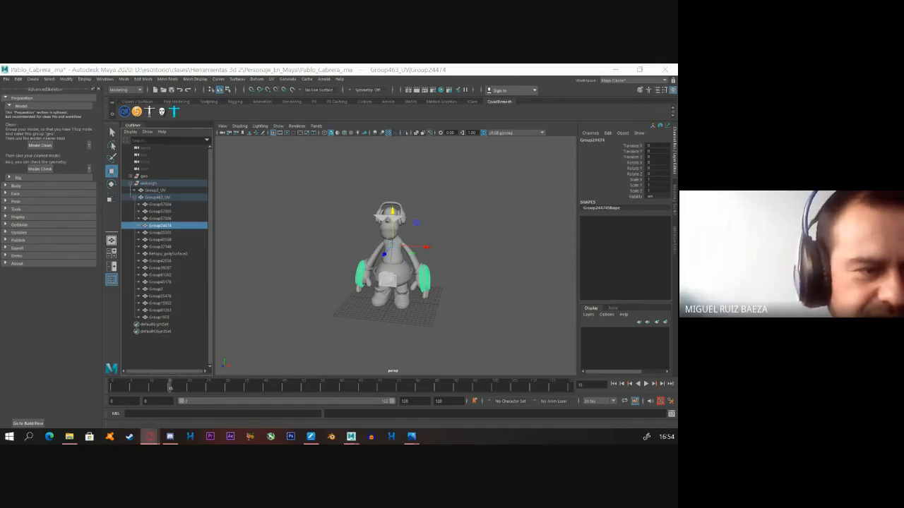
Select Group40568, Group37148, Retopo_polySurface2, Group463_UV and Group57804 in turn to identify their character parts, then collapse Group463_UV and uvAssign.
{"action": "left_click", "coordinate": [161, 240]}
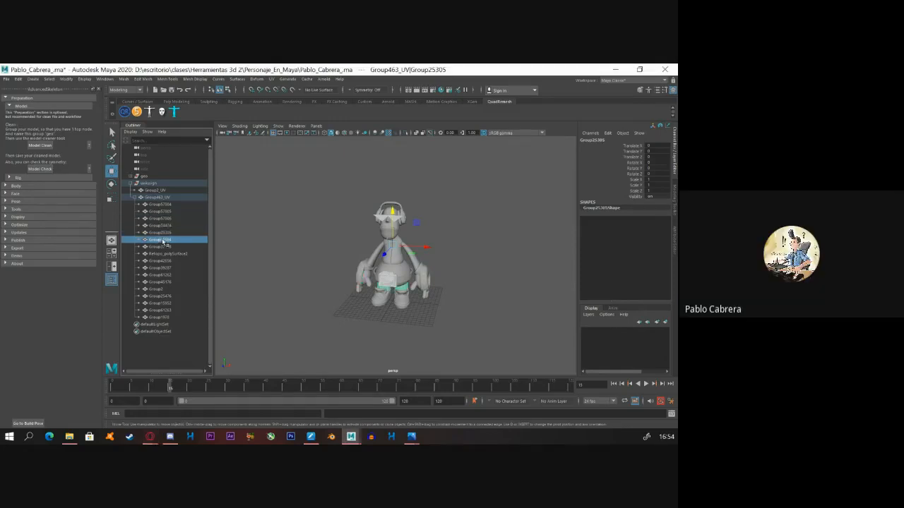
{"action": "left_click", "coordinate": [168, 246]}
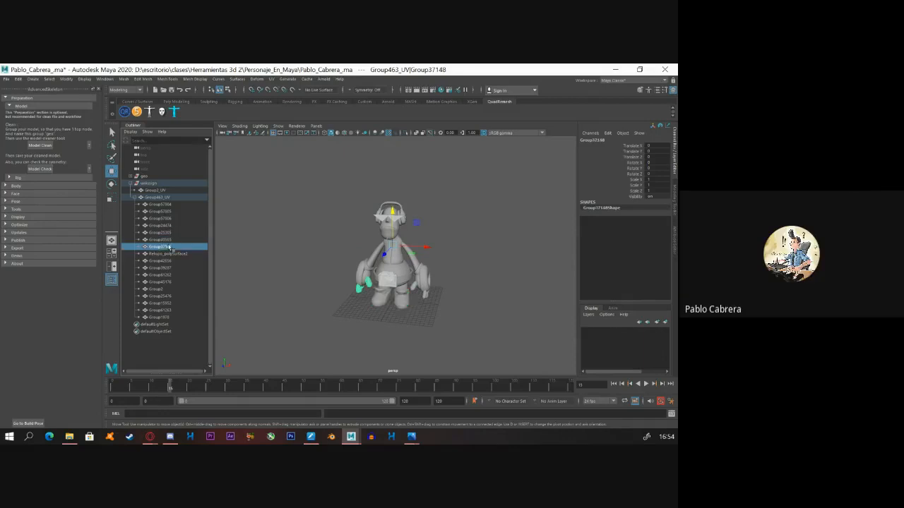
{"action": "left_click", "coordinate": [171, 253]}
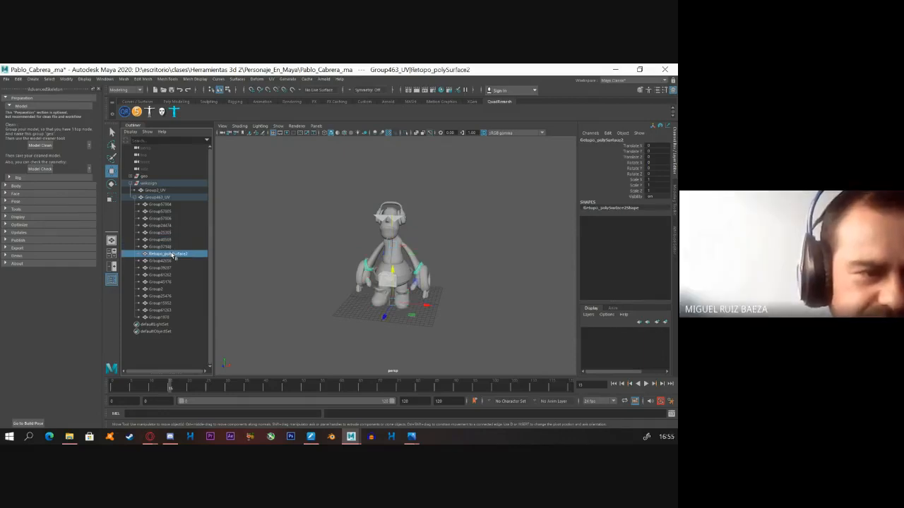
{"action": "left_click", "coordinate": [159, 198]}
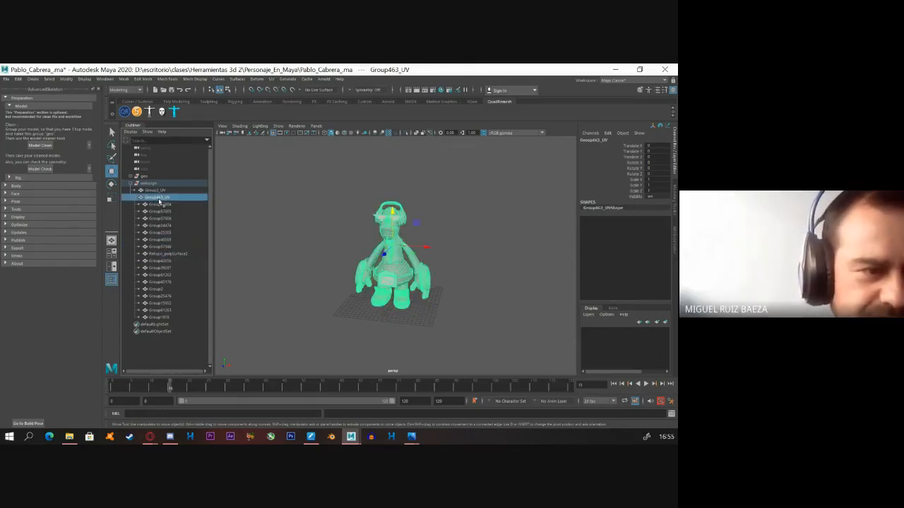
{"action": "left_click", "coordinate": [163, 204]}
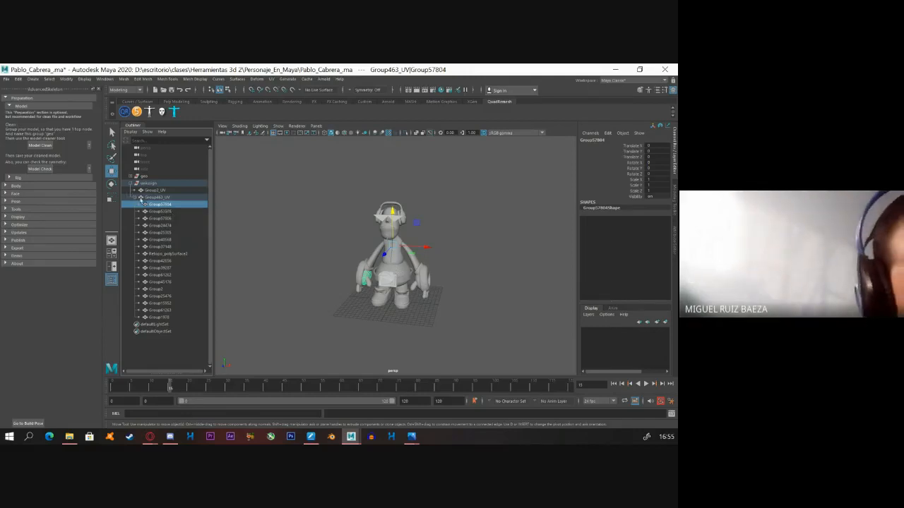
{"action": "left_click", "coordinate": [134, 198]}
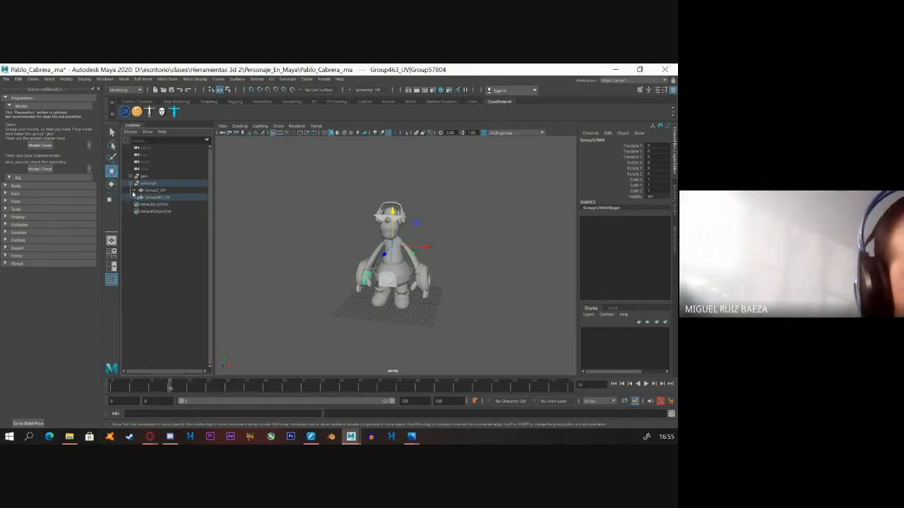
{"action": "left_click", "coordinate": [130, 184]}
Expand geo and select geo, Group463 and Group463's child meshes down to Group39287 to compare their contents with the uvAssign group.
{"action": "left_click", "coordinate": [130, 176]}
{"action": "left_click", "coordinate": [146, 176]}
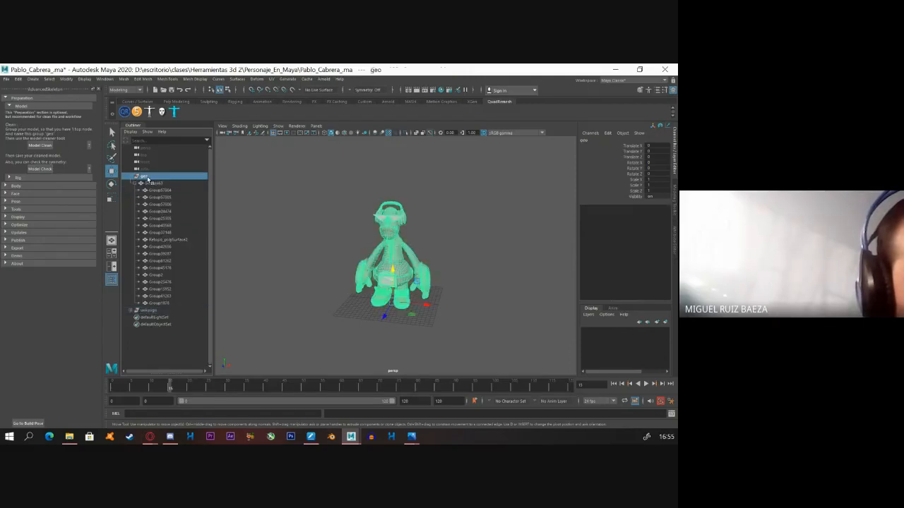
{"action": "left_click", "coordinate": [156, 183]}
{"action": "left_click", "coordinate": [159, 191]}
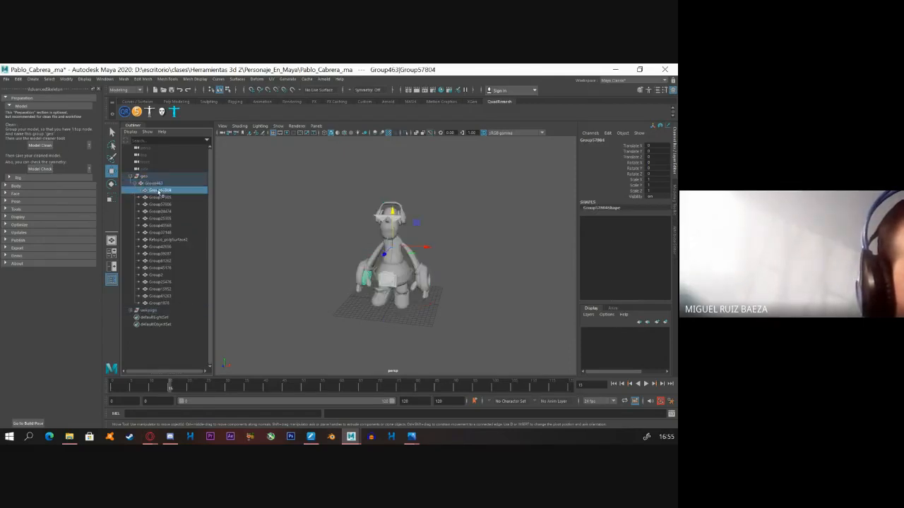
{"action": "left_click", "coordinate": [161, 197]}
{"action": "left_click", "coordinate": [164, 204]}
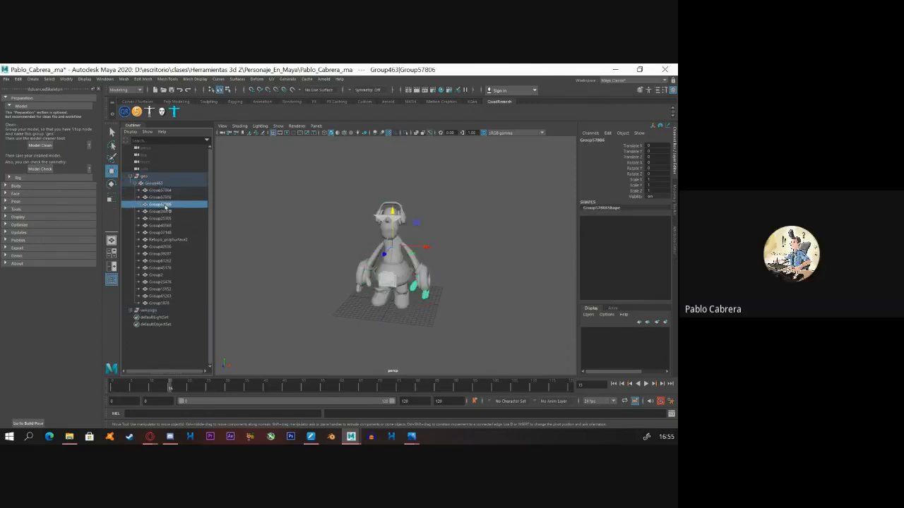
{"action": "left_click", "coordinate": [168, 212]}
{"action": "left_click", "coordinate": [170, 219]}
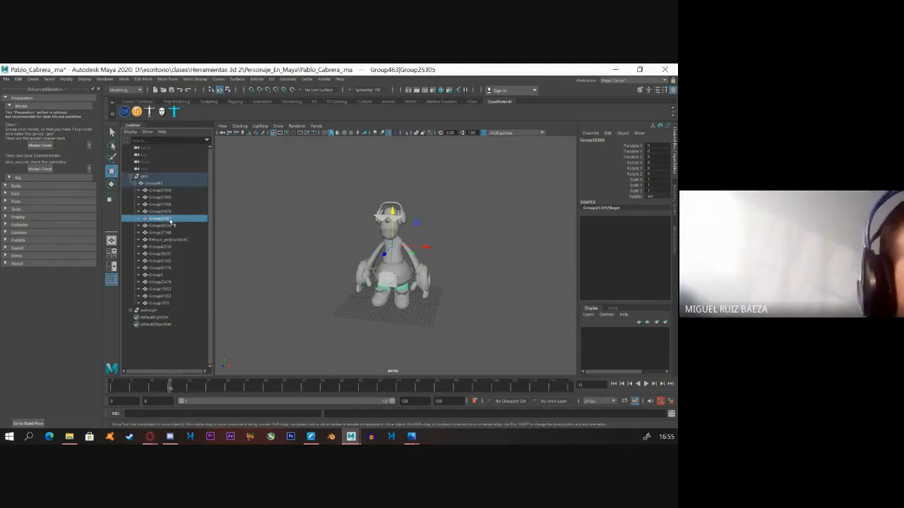
{"action": "left_click", "coordinate": [170, 224]}
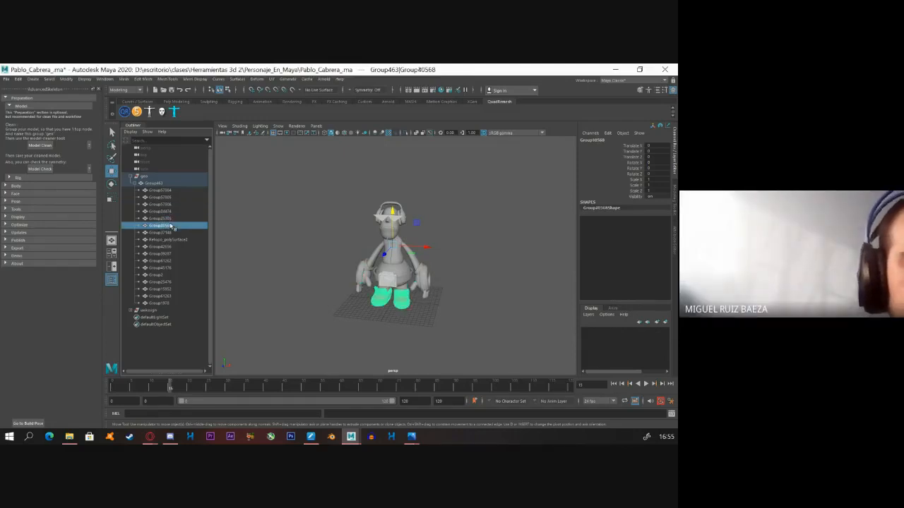
{"action": "left_click", "coordinate": [174, 233]}
{"action": "left_click", "coordinate": [175, 246]}
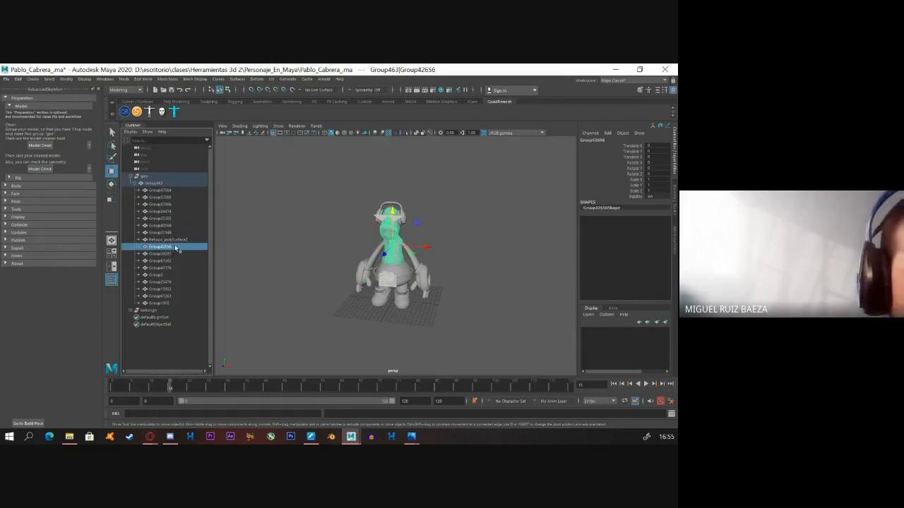
{"action": "left_click", "coordinate": [168, 254]}
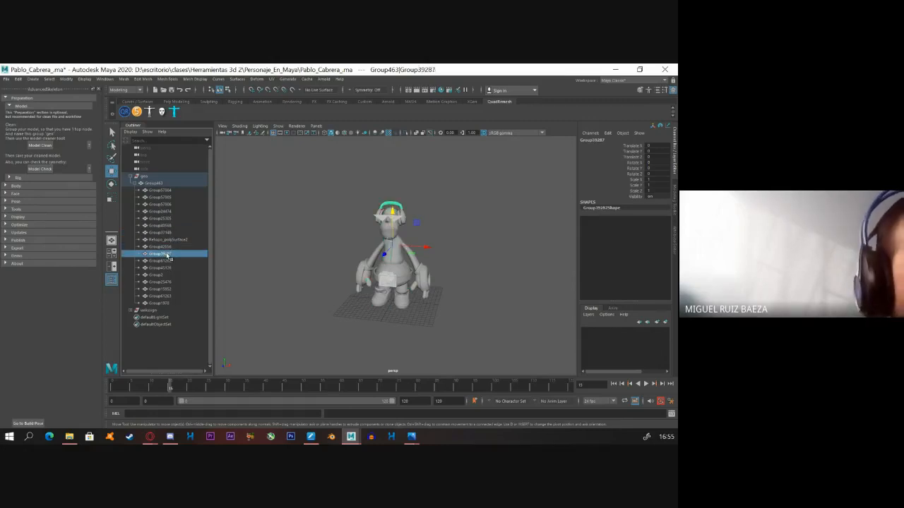
Collapse Group463 and delete the duplicate uvAssign group from the scene.
{"action": "left_click", "coordinate": [135, 183]}
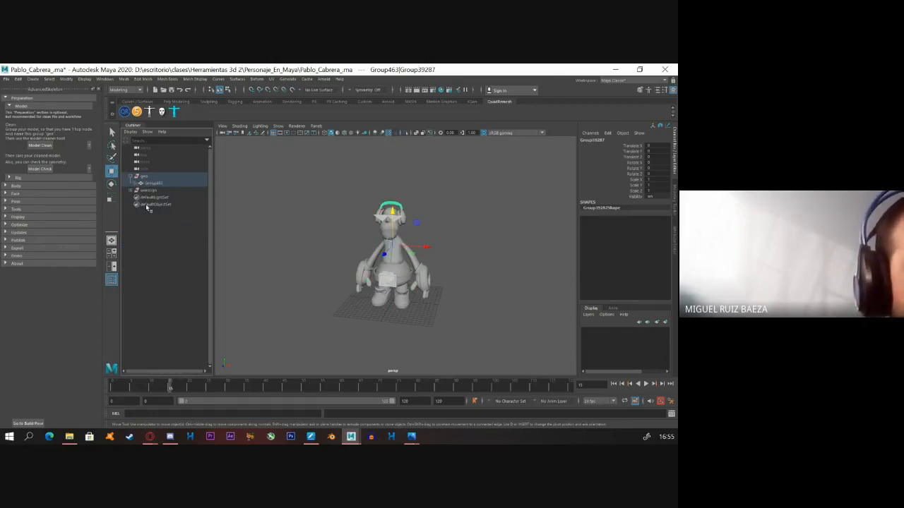
{"action": "left_click", "coordinate": [151, 191]}
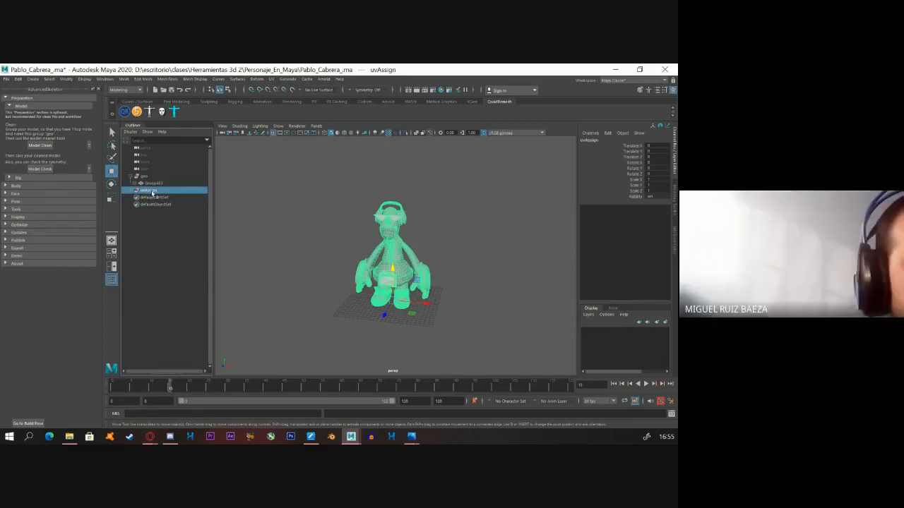
{"action": "key", "text": "Delete"}
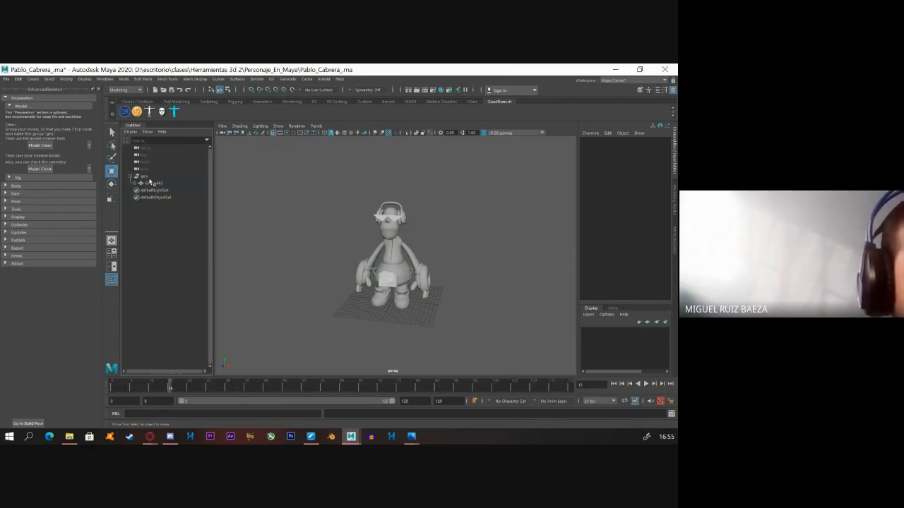
Select geo, expand Group463, and select it and its first four child meshes in turn to examine the remaining hierarchy.
{"action": "left_click", "coordinate": [145, 176]}
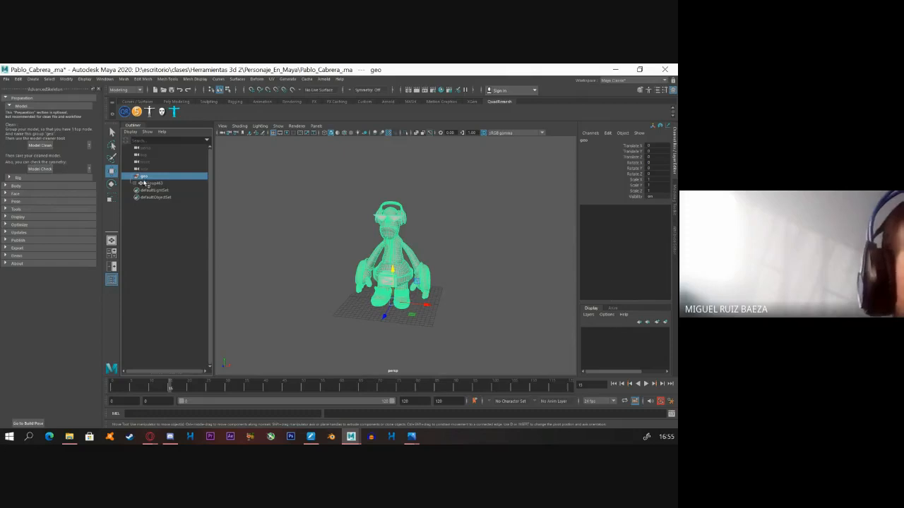
{"action": "left_click", "coordinate": [135, 184]}
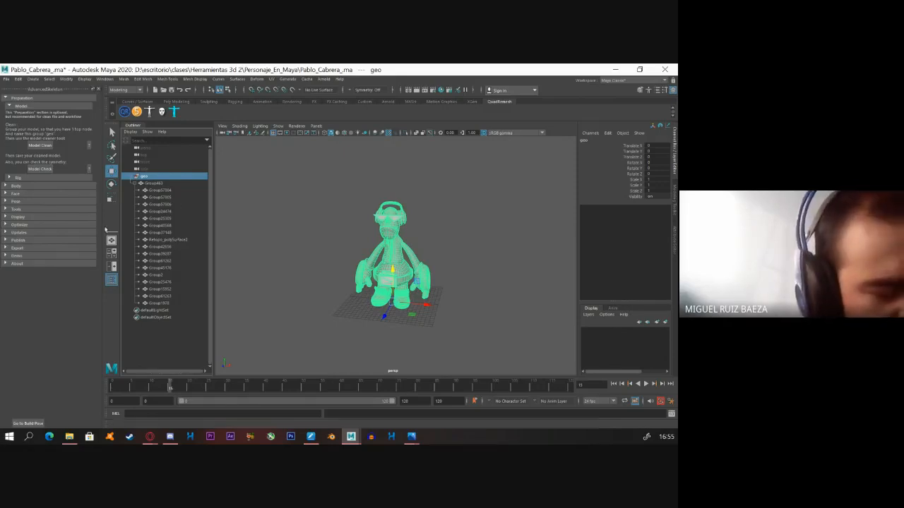
{"action": "left_click", "coordinate": [151, 184]}
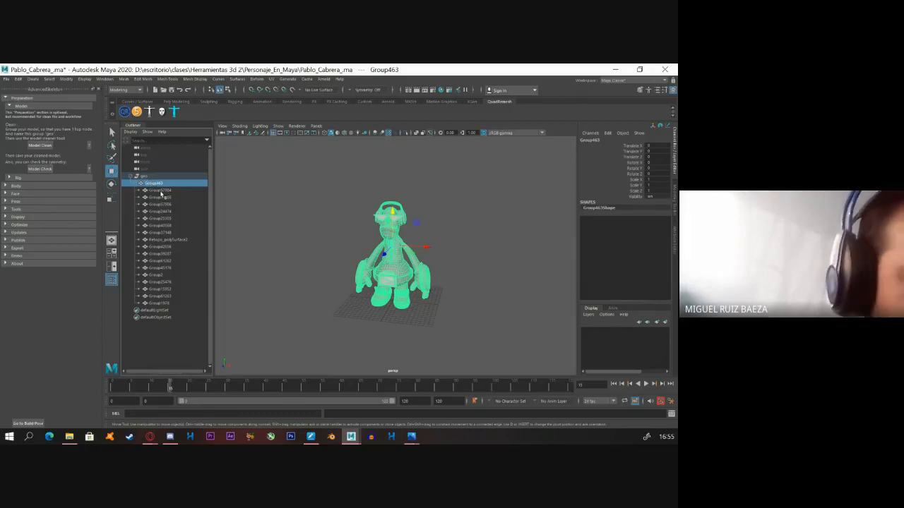
{"action": "left_click", "coordinate": [161, 191]}
{"action": "left_click", "coordinate": [163, 198]}
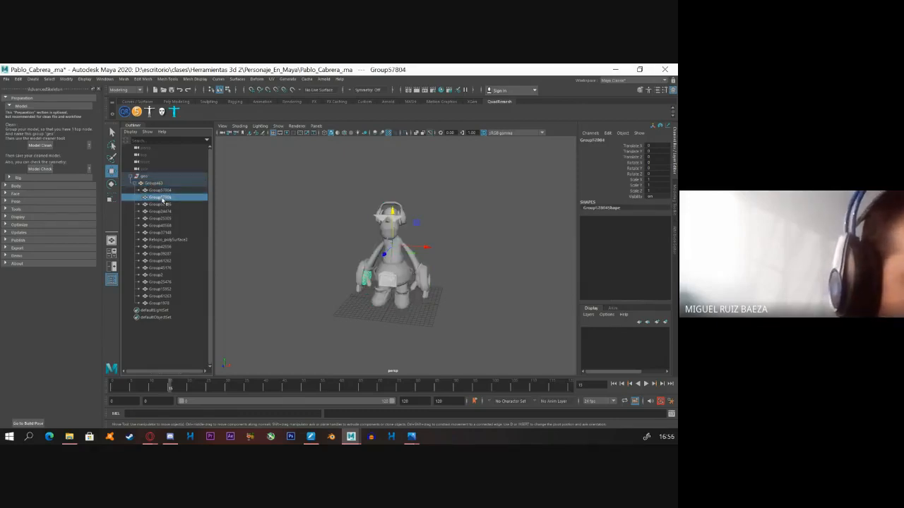
{"action": "left_click", "coordinate": [164, 204]}
{"action": "left_click", "coordinate": [166, 211]}
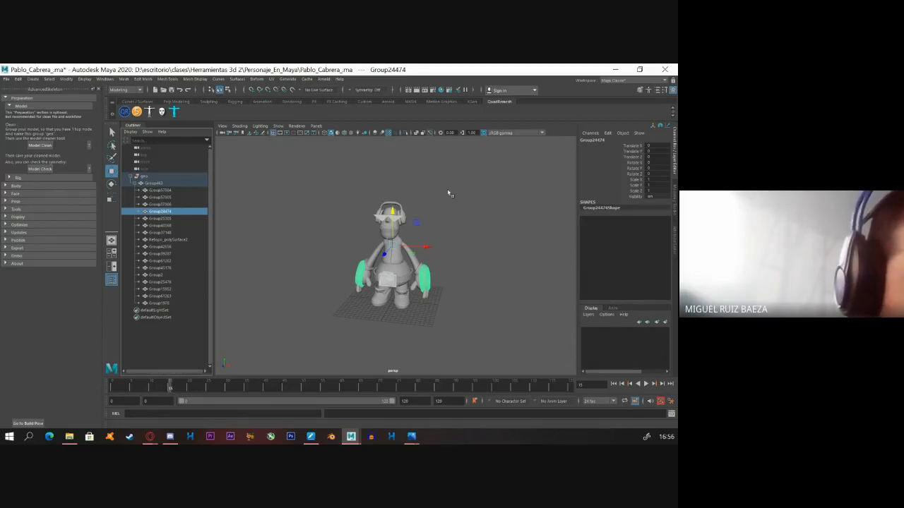
Select all of Group463's child meshes, from Group57804 to Group1978, and reparent them directly under geo.
{"action": "left_click_drag", "start_coordinate": [131, 192], "coordinate": [166, 303]}
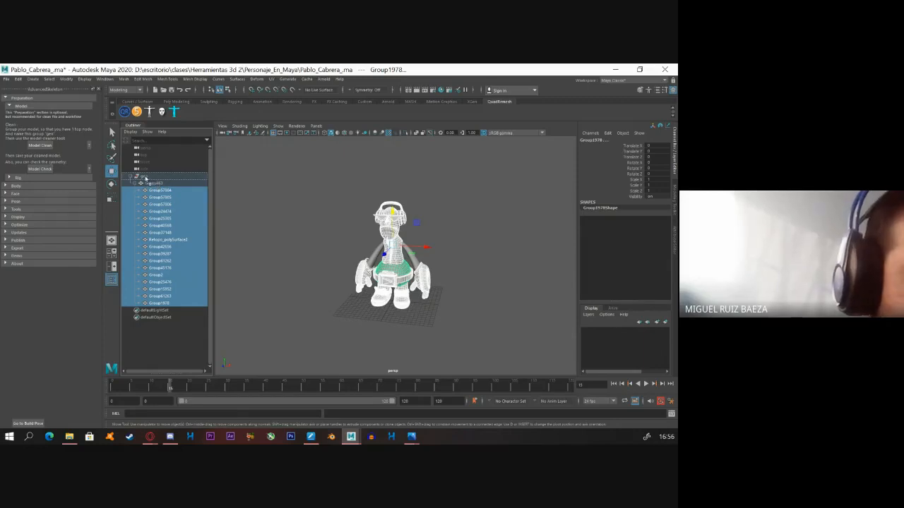
{"action": "left_click_drag", "start_coordinate": [144, 178], "coordinate": [144, 178]}
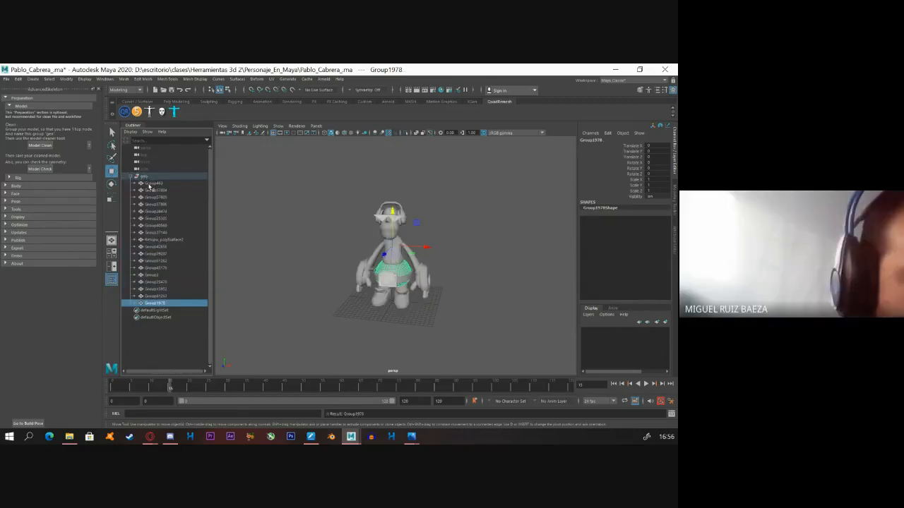
Select each mesh under geo one by one, from Group463 to Group1978, to check which single character part each contains.
{"action": "left_click", "coordinate": [149, 184]}
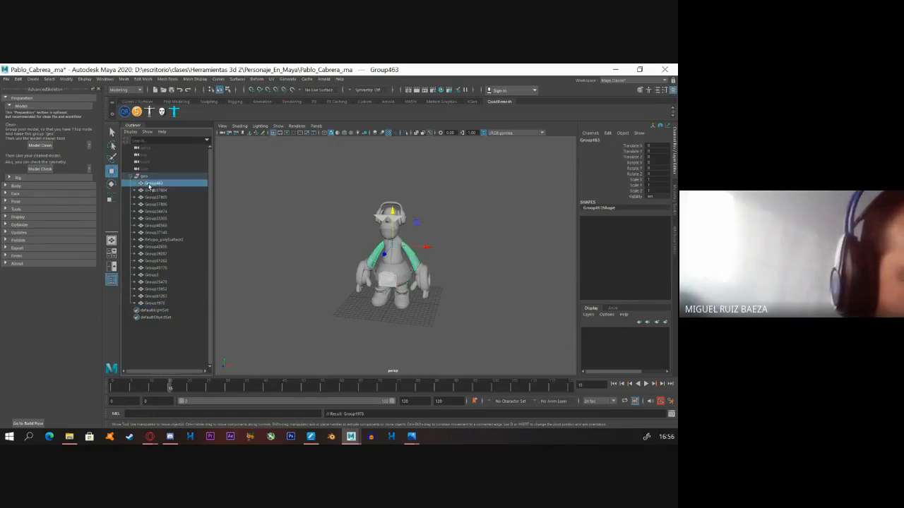
{"action": "left_click", "coordinate": [154, 191]}
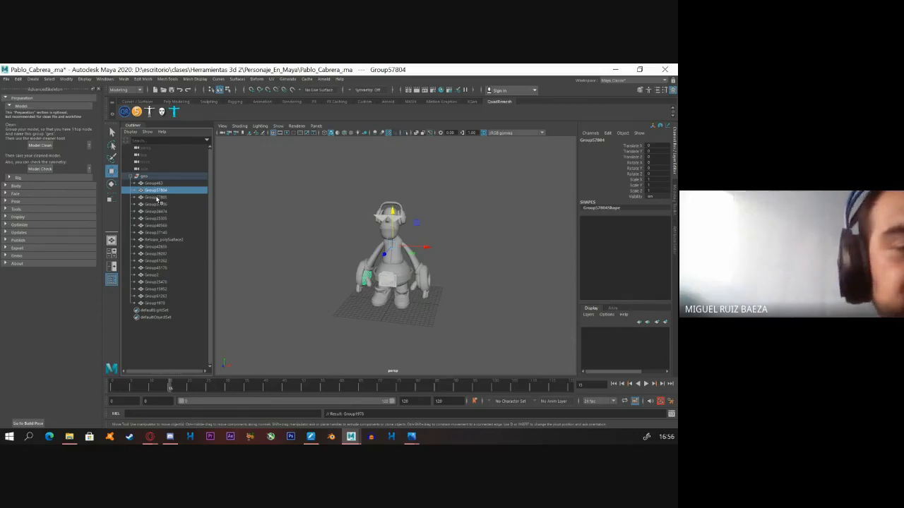
{"action": "left_click", "coordinate": [156, 197]}
{"action": "left_click", "coordinate": [159, 204]}
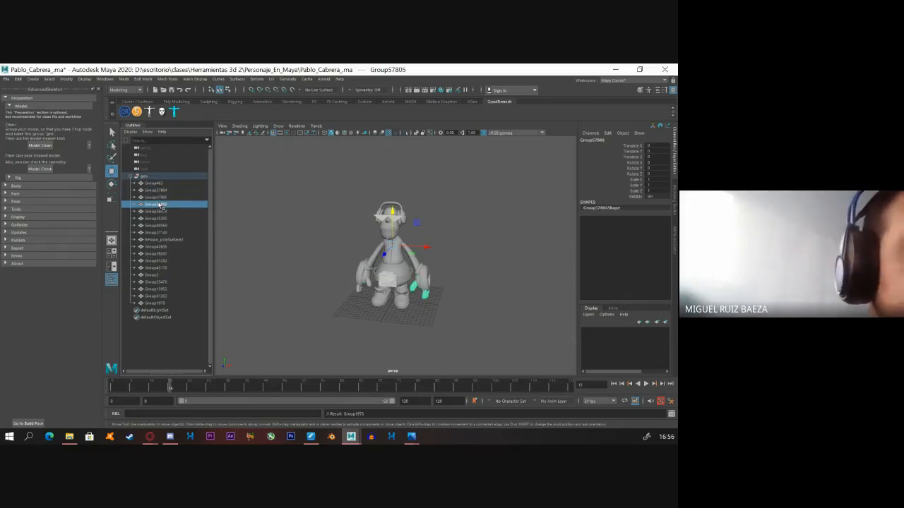
{"action": "left_click", "coordinate": [163, 211]}
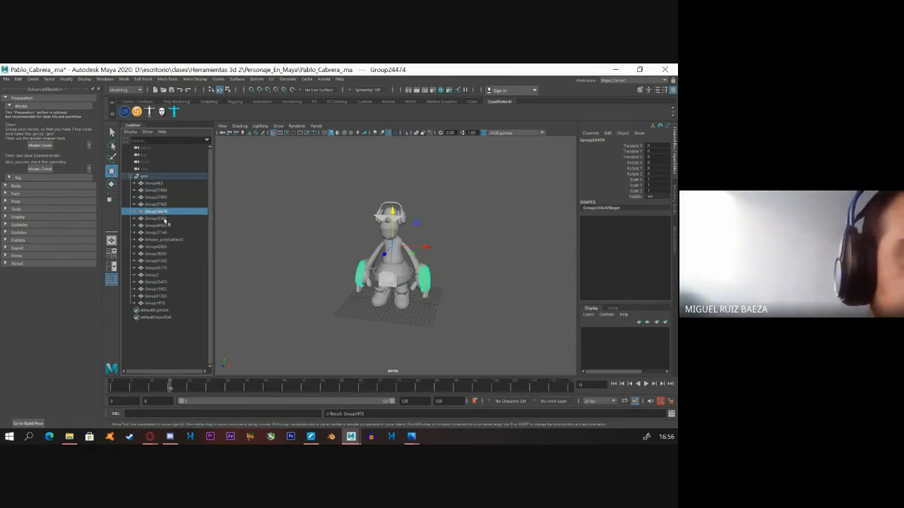
{"action": "left_click", "coordinate": [164, 219]}
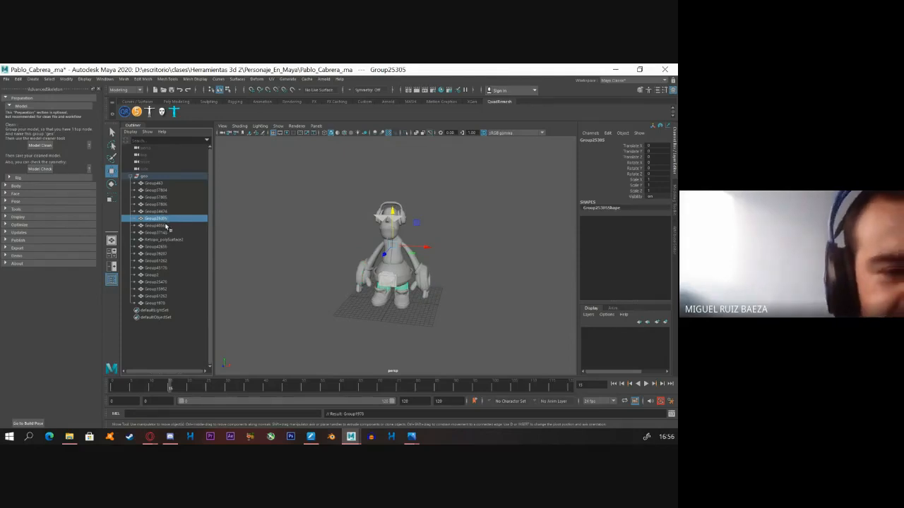
{"action": "left_click", "coordinate": [167, 225]}
{"action": "left_click", "coordinate": [170, 232]}
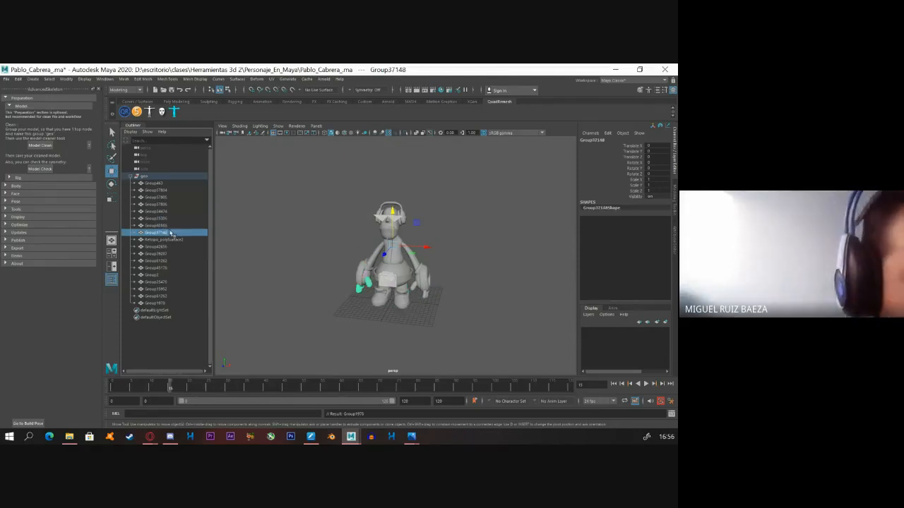
{"action": "left_click", "coordinate": [171, 239]}
{"action": "left_click", "coordinate": [171, 247]}
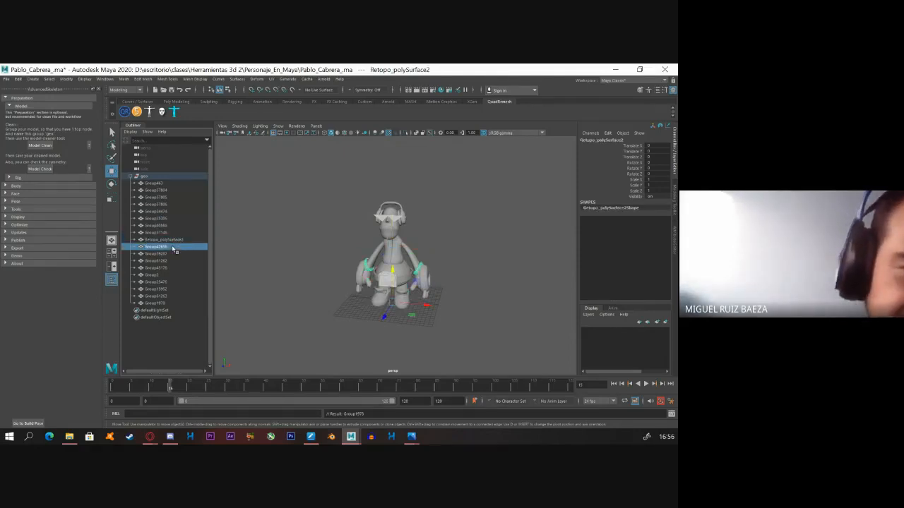
{"action": "left_click", "coordinate": [172, 252]}
{"action": "left_click", "coordinate": [173, 260]}
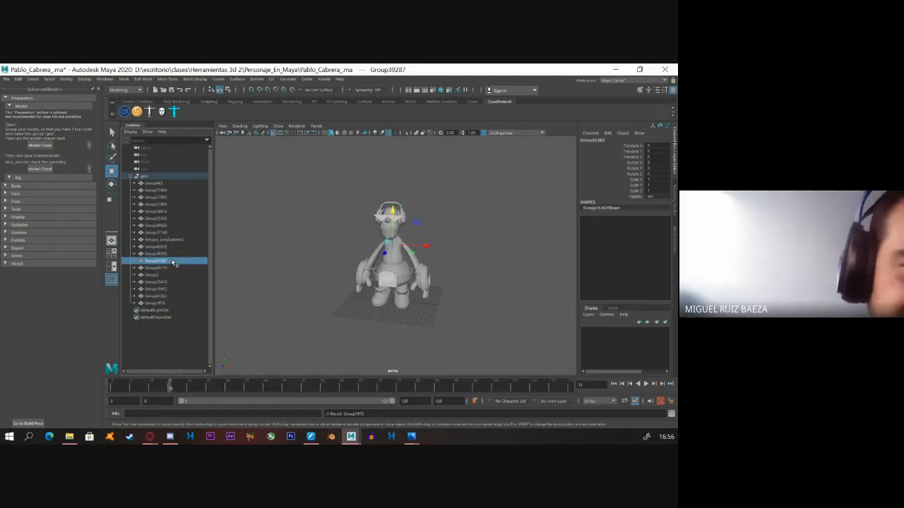
{"action": "left_click", "coordinate": [171, 267]}
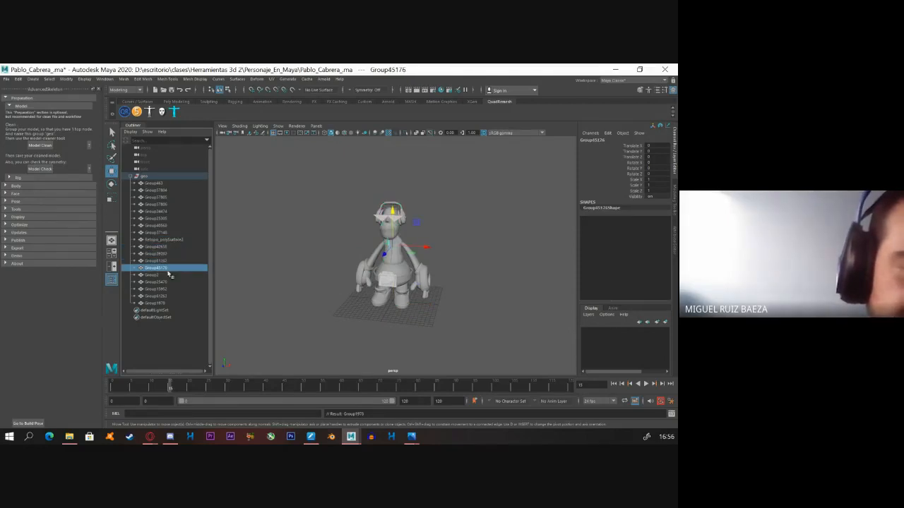
{"action": "left_click", "coordinate": [166, 274]}
{"action": "left_click", "coordinate": [168, 282]}
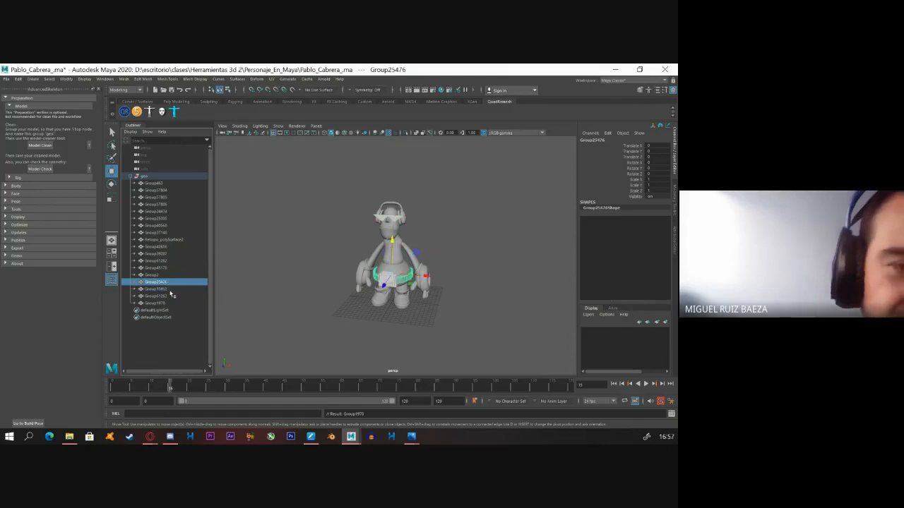
{"action": "left_click", "coordinate": [170, 288]}
{"action": "left_click", "coordinate": [171, 296]}
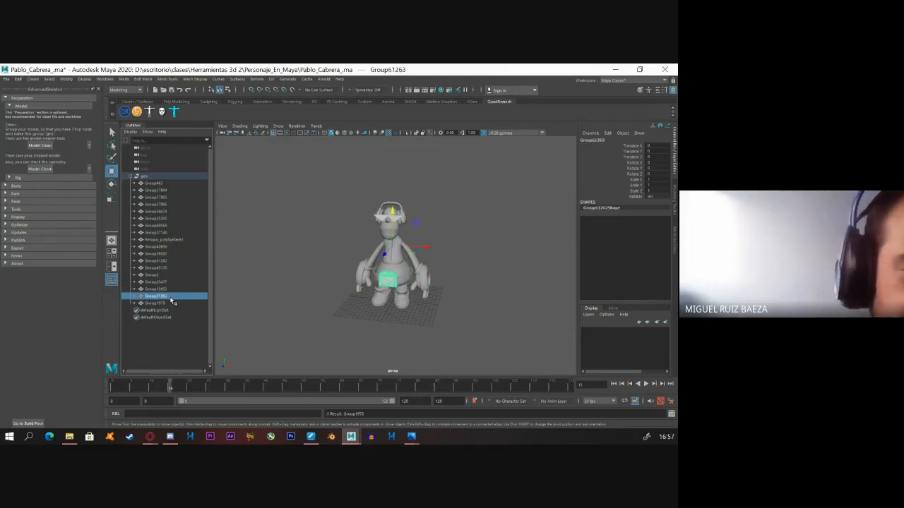
{"action": "left_click", "coordinate": [171, 304]}
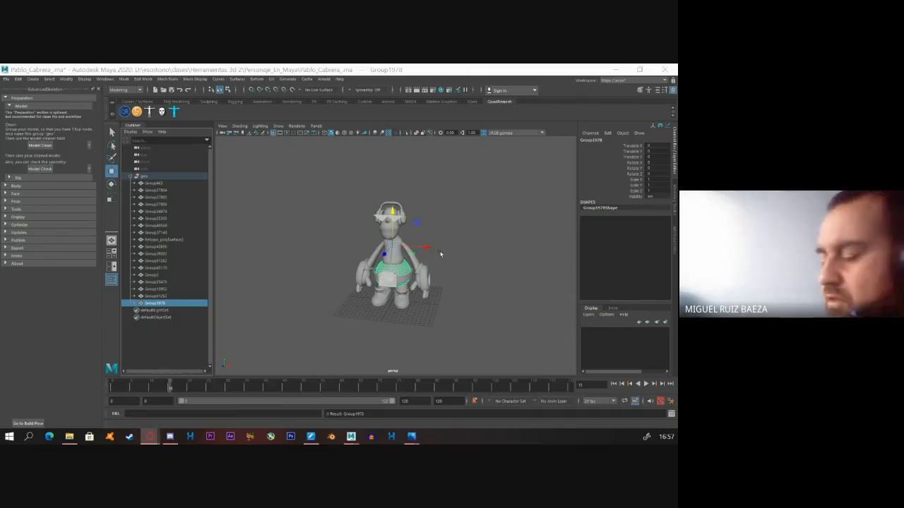
{"action": "left_click_drag", "start_coordinate": [510, 145], "coordinate": [240, 337]}
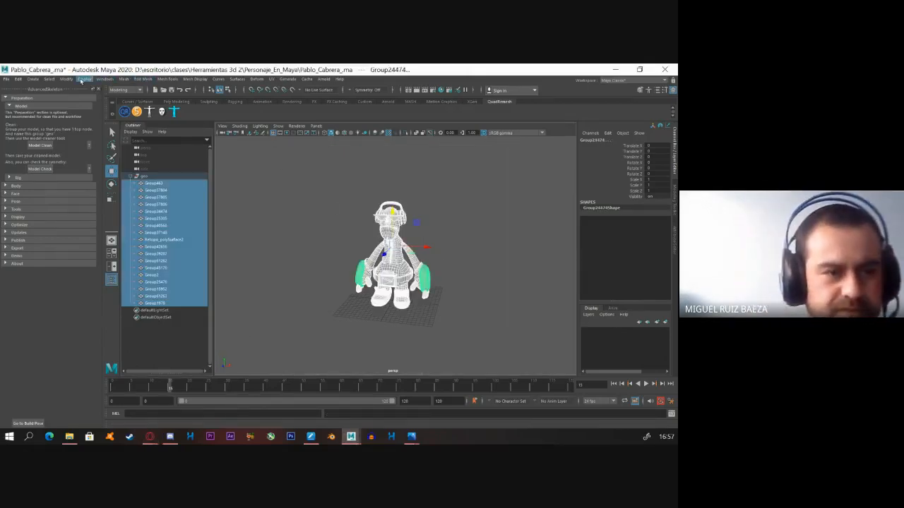
{"action": "left_click", "coordinate": [194, 79]}
{"action": "mouse_move", "coordinate": [170, 79]}
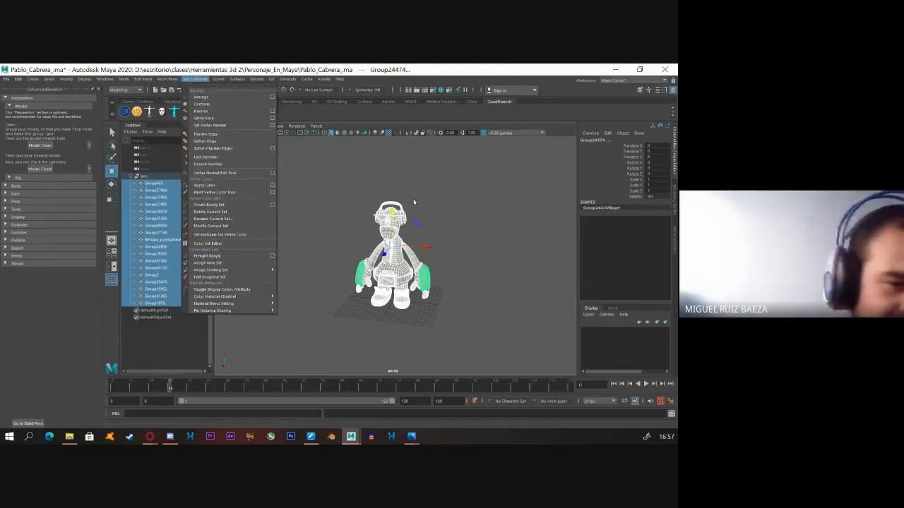
{"action": "left_click", "coordinate": [306, 164]}
{"action": "left_click", "coordinate": [288, 79]}
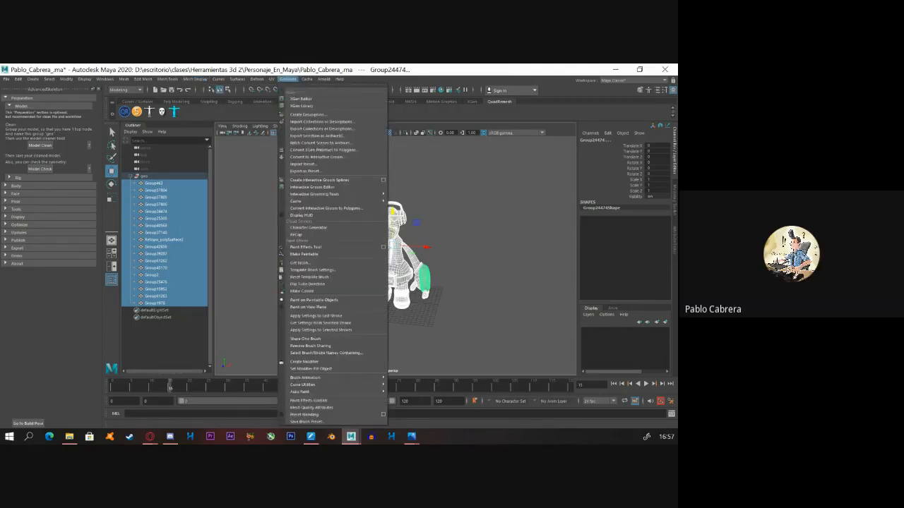
{"action": "key", "text": "Escape"}
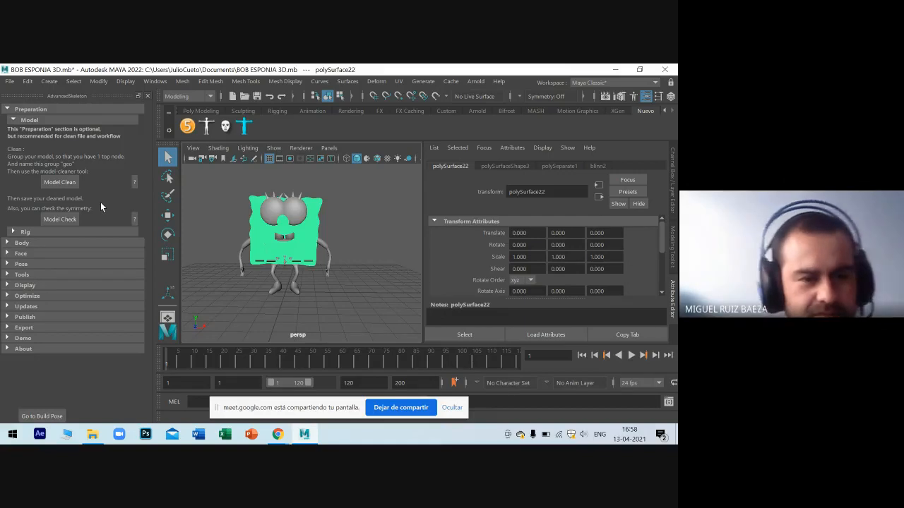
Select every mesh of the SpongeBob character, combine them into a single mesh, and select the character once to check it.
{"action": "left_click", "coordinate": [229, 213]}
{"action": "left_click_drag", "start_coordinate": [387, 315], "coordinate": [218, 176]}
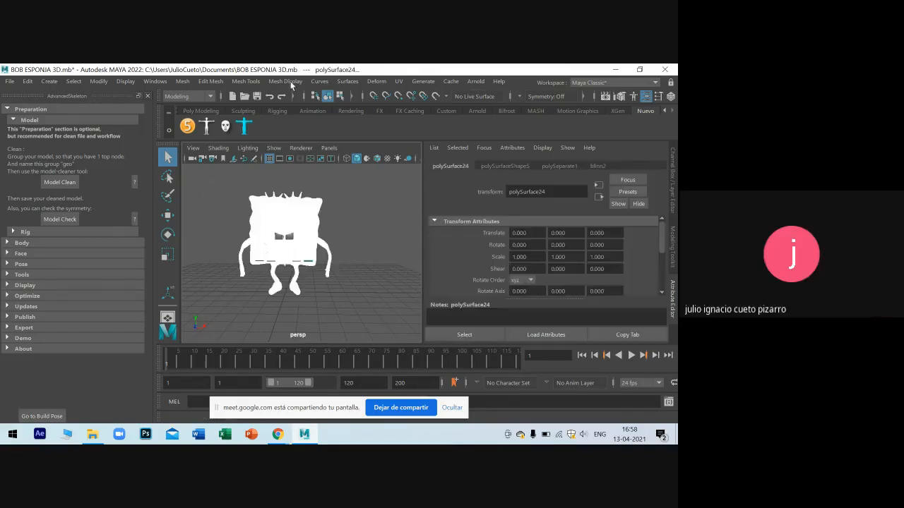
{"action": "left_click", "coordinate": [293, 82]}
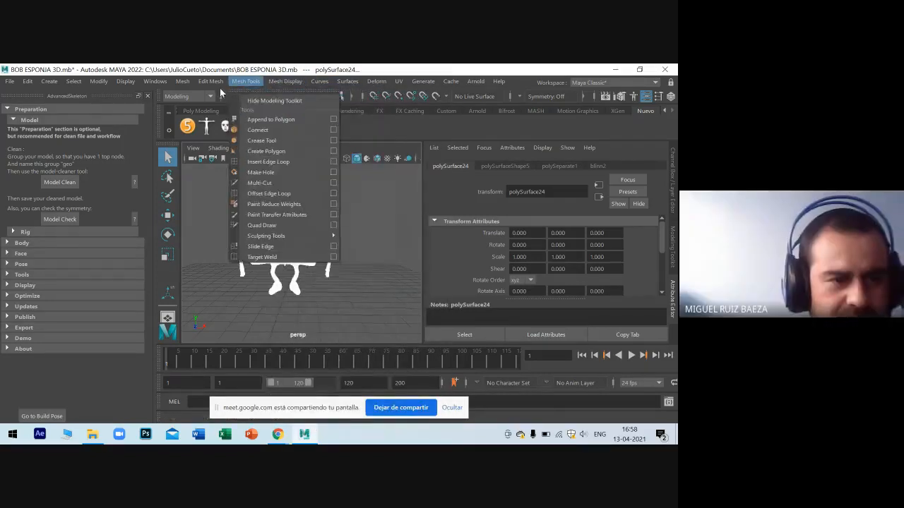
{"action": "mouse_move", "coordinate": [183, 83]}
{"action": "left_click", "coordinate": [199, 120]}
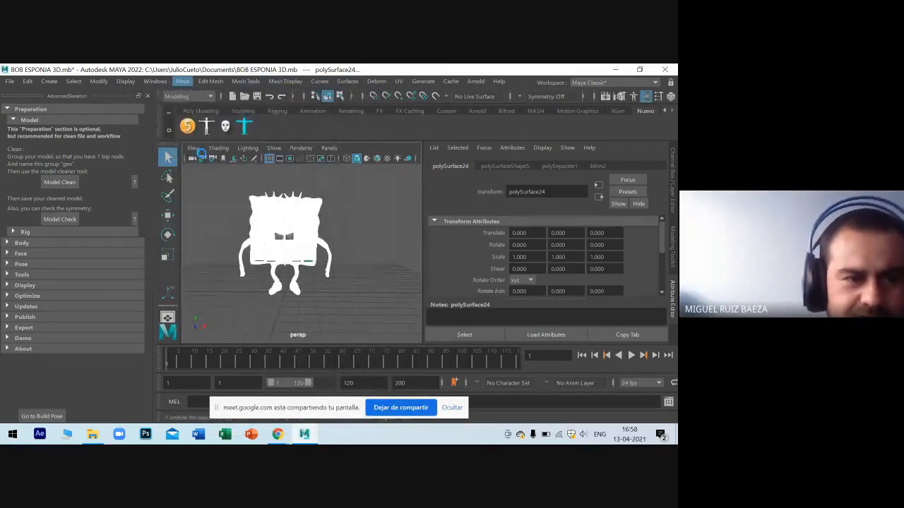
{"action": "left_click", "coordinate": [216, 210]}
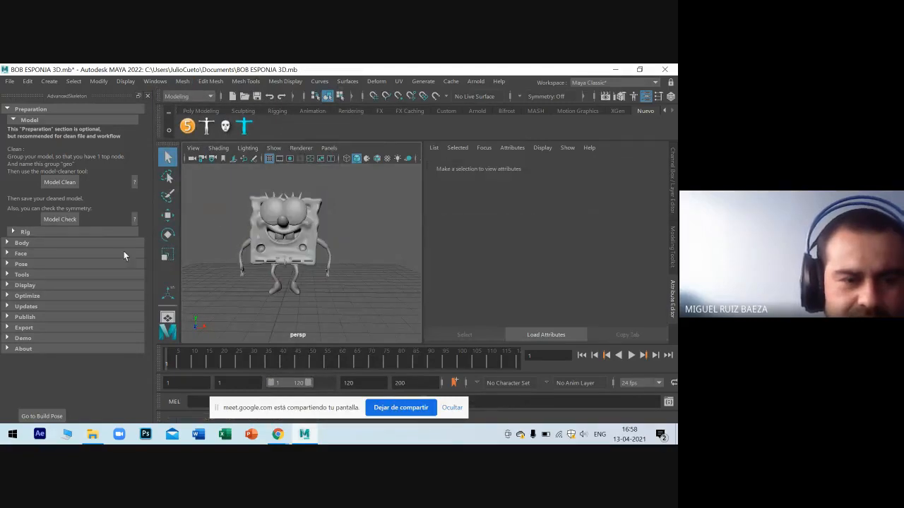
{"action": "left_click", "coordinate": [268, 230]}
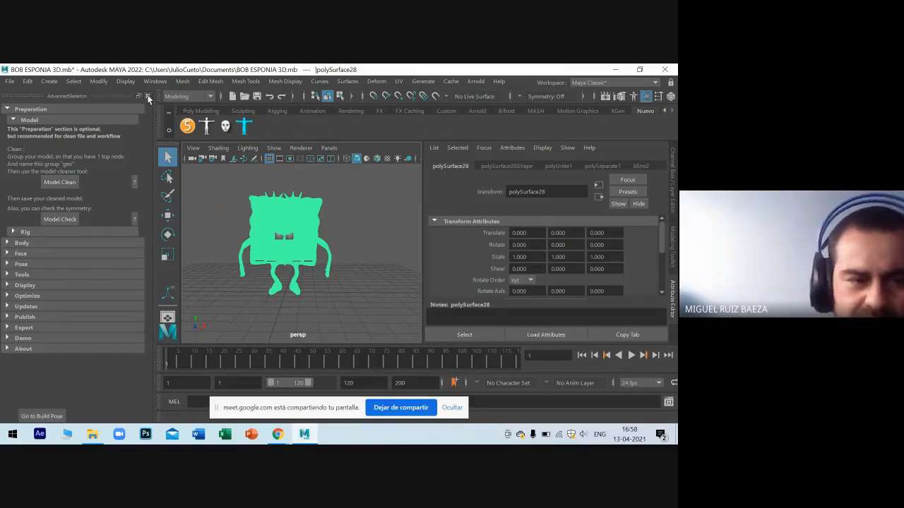
{"action": "left_click", "coordinate": [237, 295]}
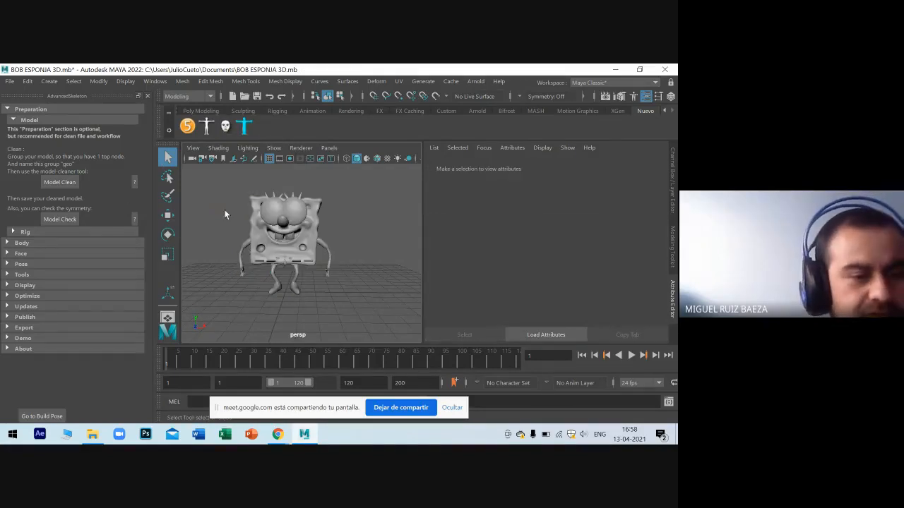
Separate the combined SpongeBob mesh back into its individual pieces.
{"action": "left_click", "coordinate": [280, 219]}
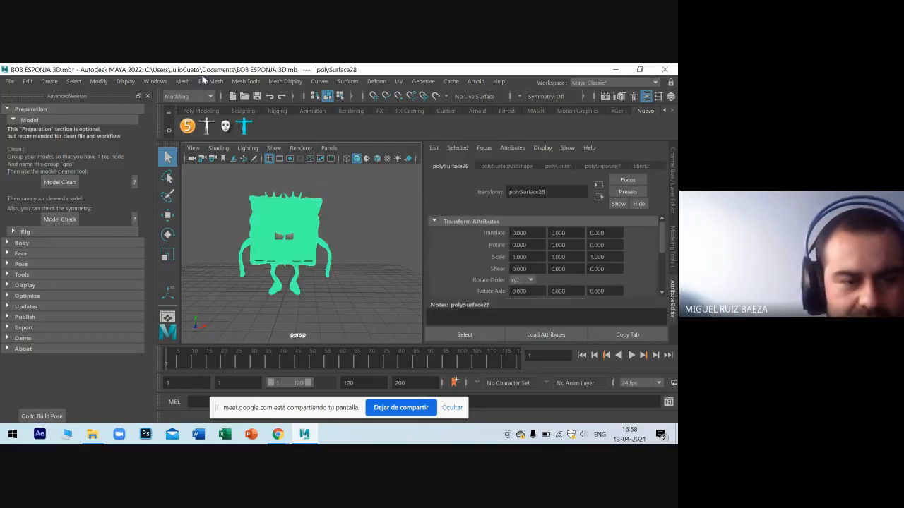
{"action": "left_click", "coordinate": [189, 82]}
{"action": "left_click", "coordinate": [205, 133]}
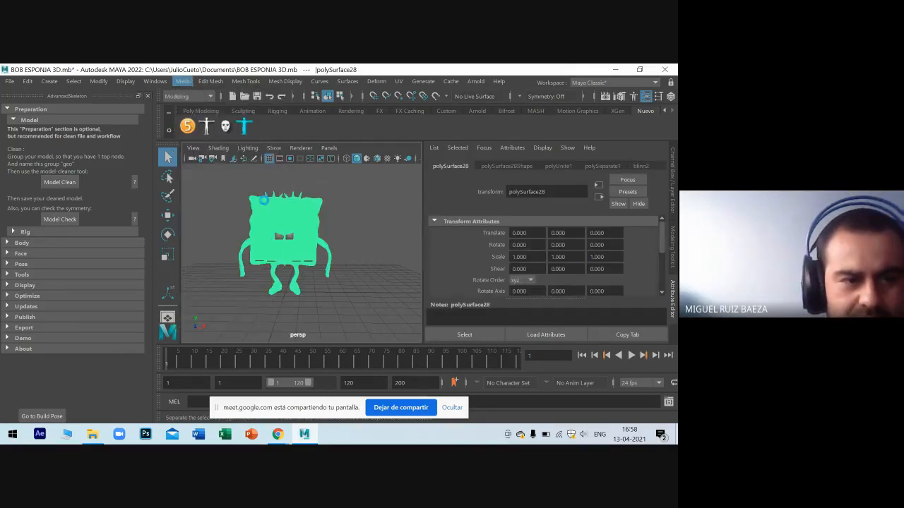
{"action": "left_click", "coordinate": [239, 243]}
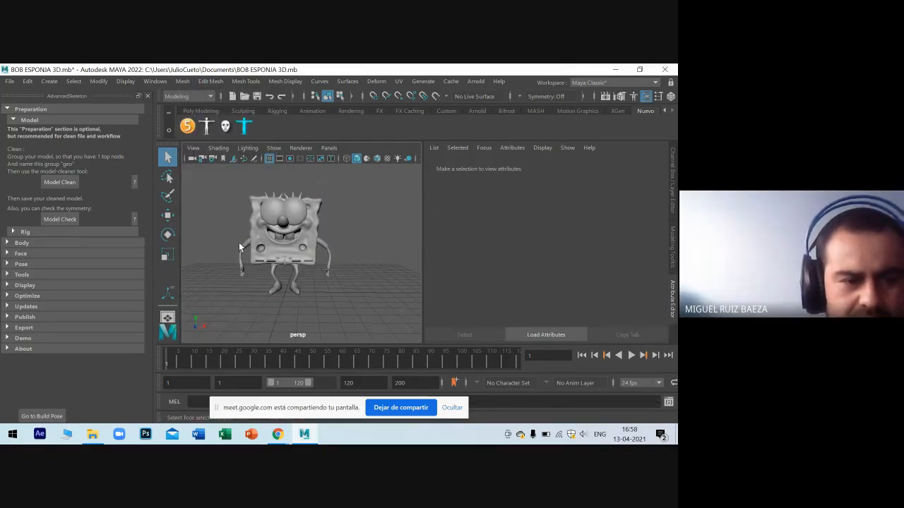
Select the two SpongeBob arms and combine them into one mesh.
{"action": "left_click", "coordinate": [243, 242]}
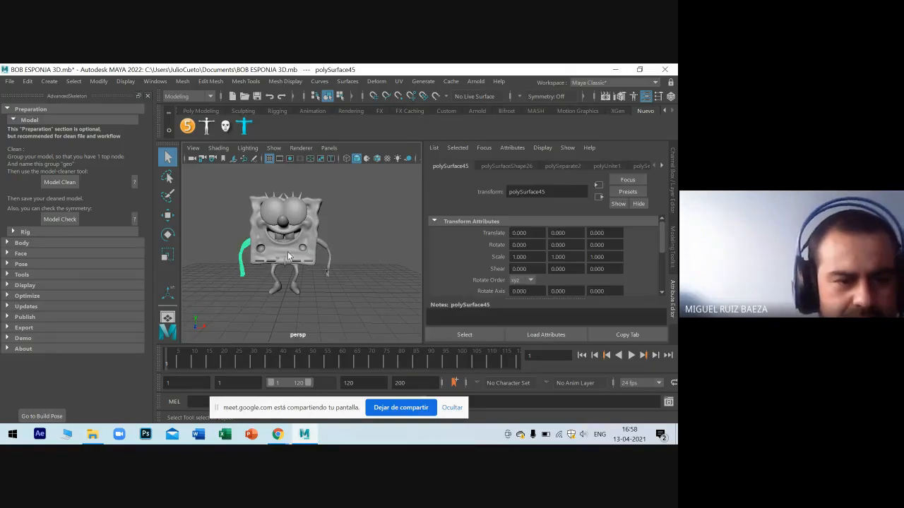
{"action": "left_click", "coordinate": [326, 248], "text": "shift"}
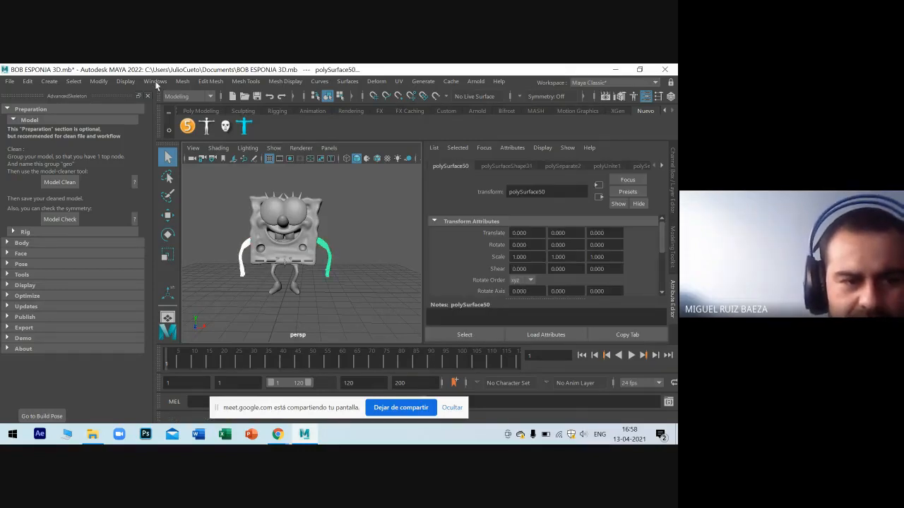
{"action": "left_click", "coordinate": [155, 82]}
{"action": "left_click", "coordinate": [205, 125]}
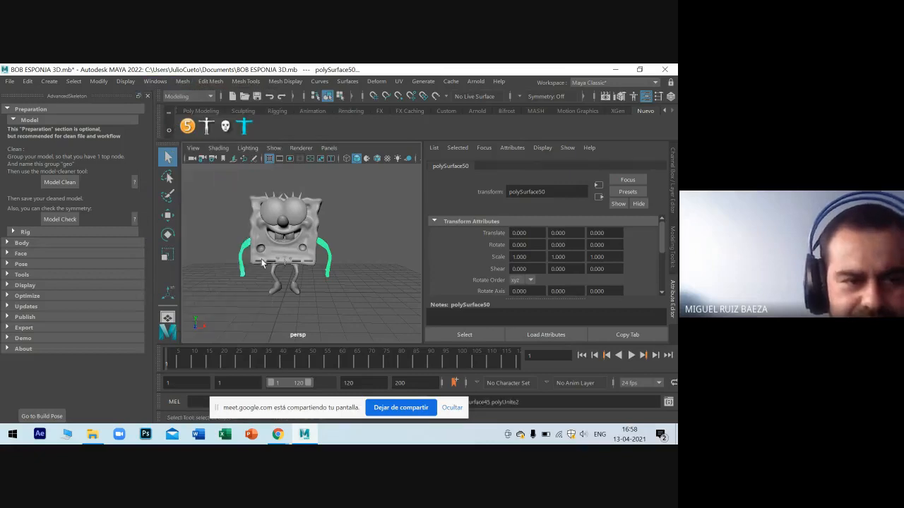
Select the two SpongeBob legs and combine them into one mesh.
{"action": "left_click", "coordinate": [275, 286]}
{"action": "left_click", "coordinate": [294, 284], "text": "shift"}
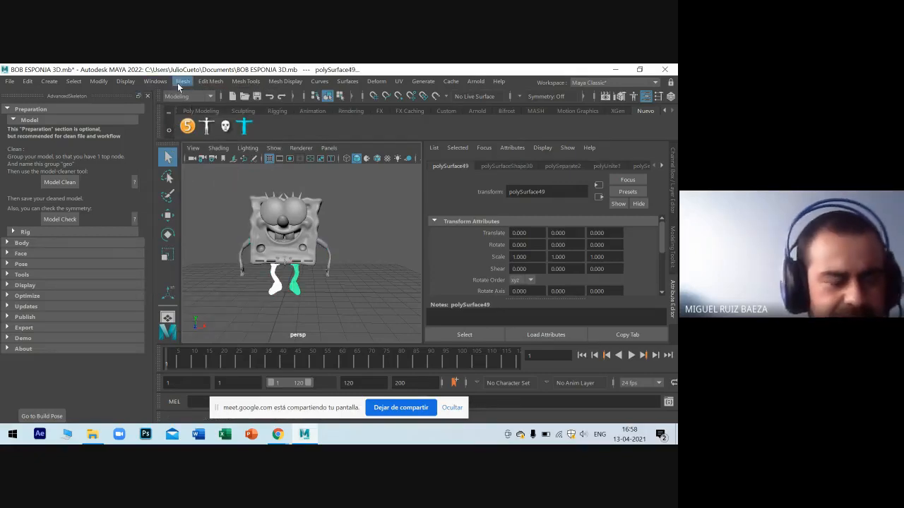
{"action": "left_click", "coordinate": [156, 82]}
{"action": "mouse_move", "coordinate": [183, 82]}
{"action": "left_click", "coordinate": [205, 126]}
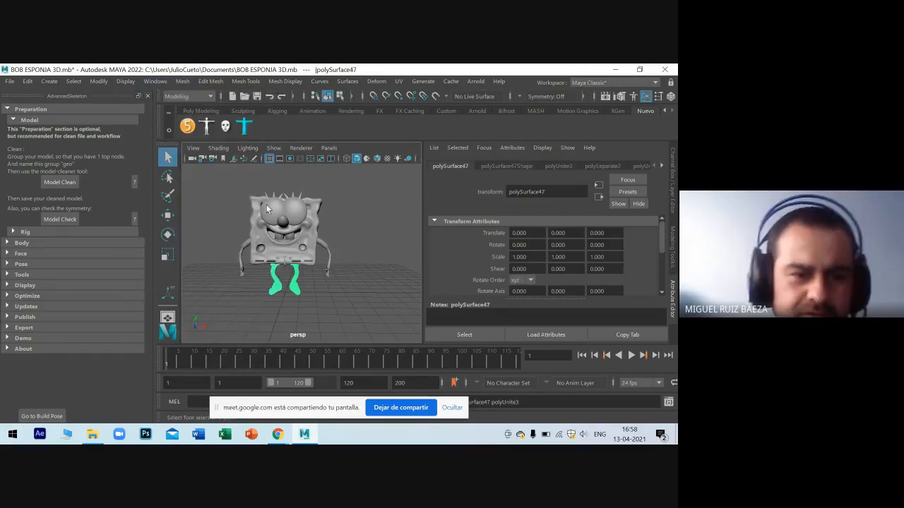
Select the belt strips, collar pieces, tie and square body, and combine them into one mesh.
{"action": "left_click", "coordinate": [268, 211]}
{"action": "left_click", "coordinate": [280, 229]}
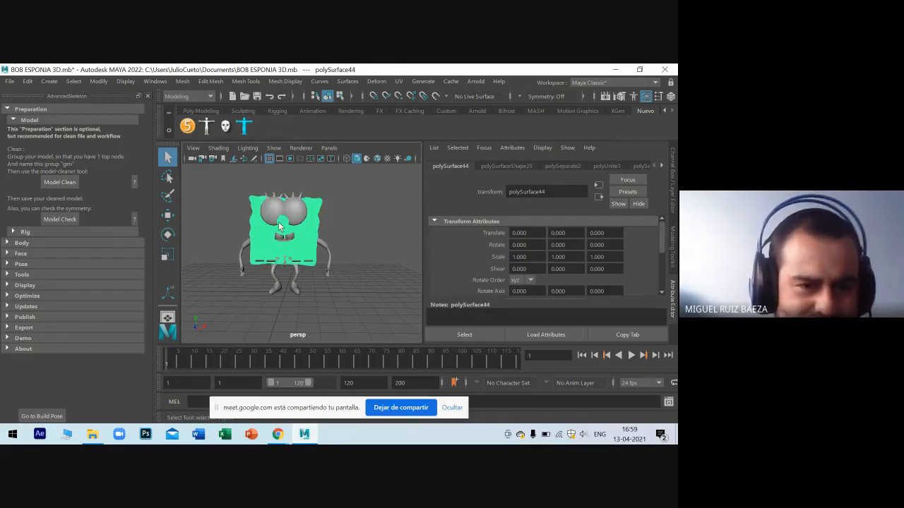
{"action": "left_click", "coordinate": [271, 260]}
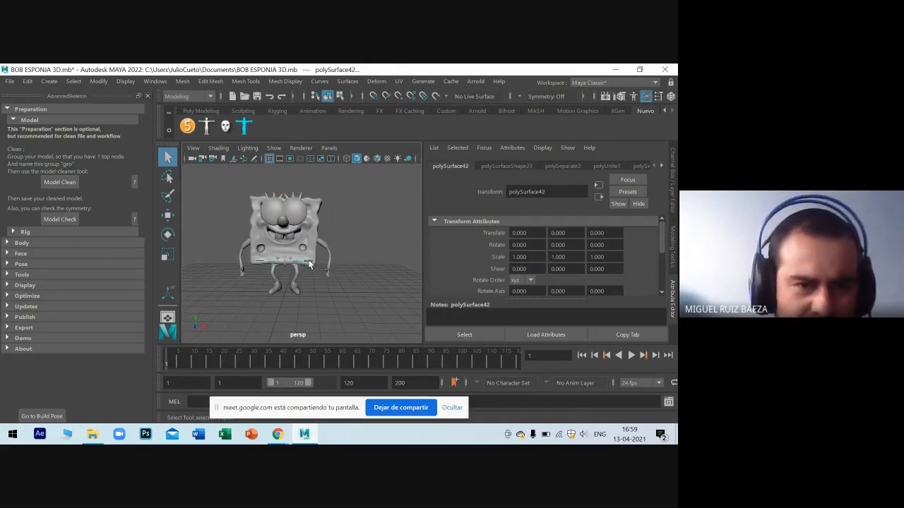
{"action": "left_click", "coordinate": [291, 261]}
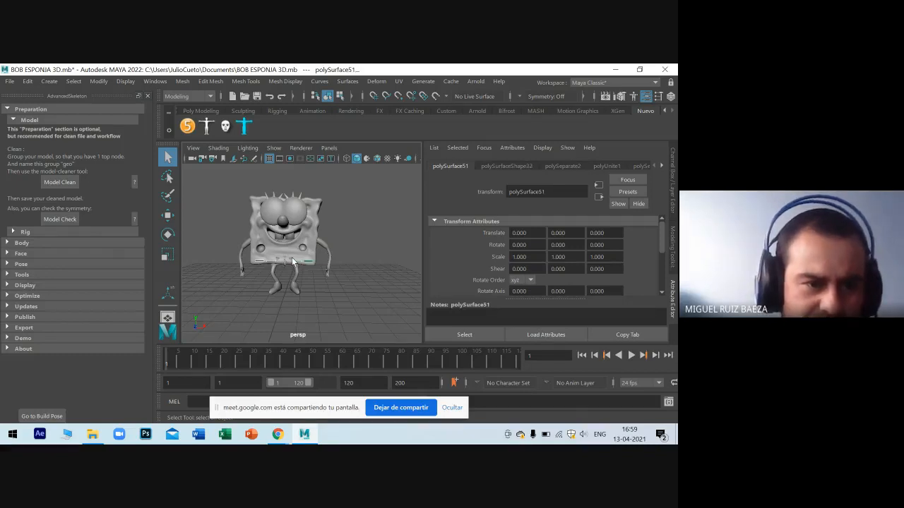
{"action": "left_click", "coordinate": [293, 259]}
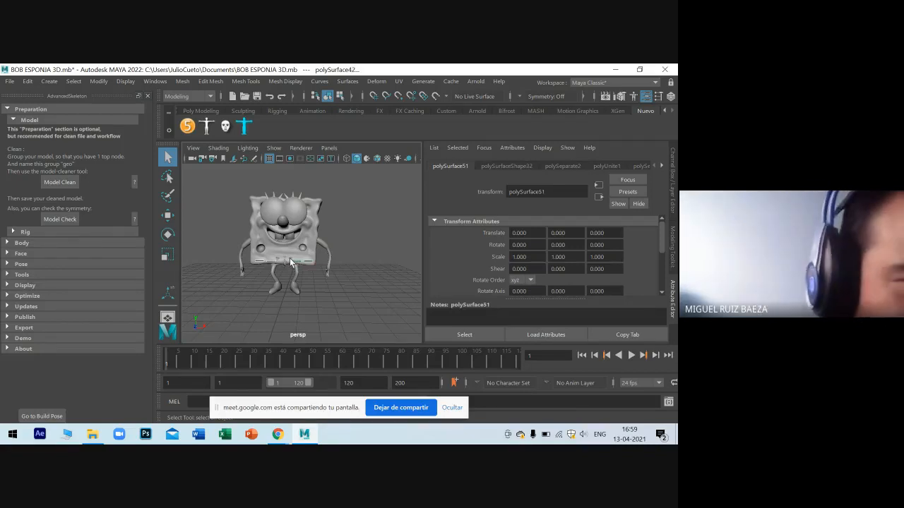
{"action": "left_click", "coordinate": [279, 262]}
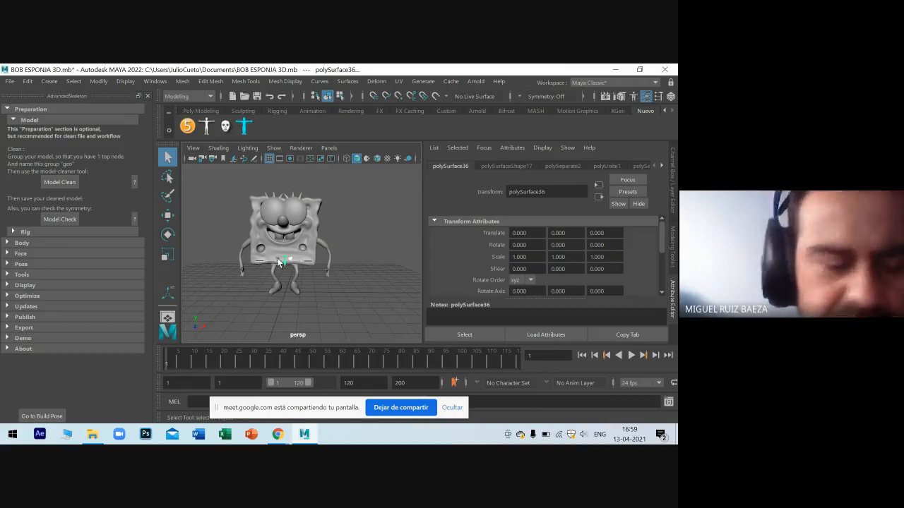
{"action": "left_click", "coordinate": [261, 250]}
{"action": "left_click", "coordinate": [155, 81]}
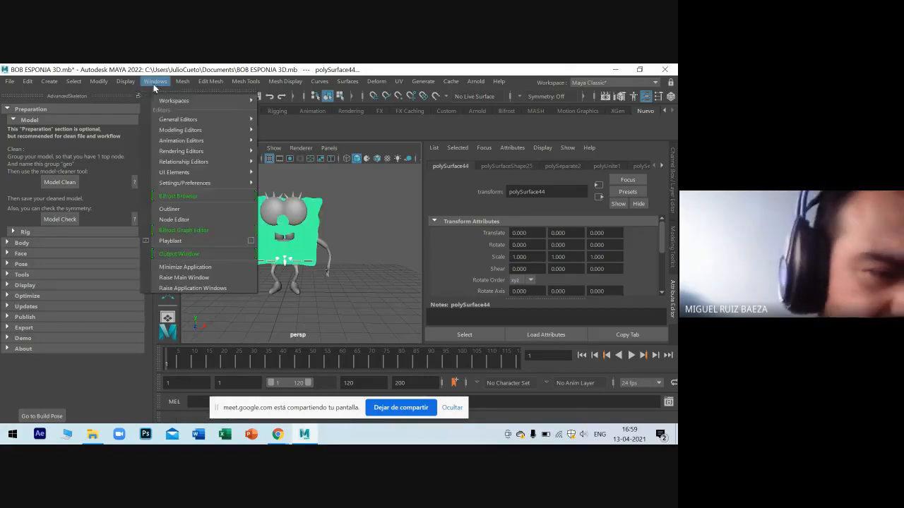
{"action": "mouse_move", "coordinate": [184, 141]}
{"action": "key", "text": "Escape"}
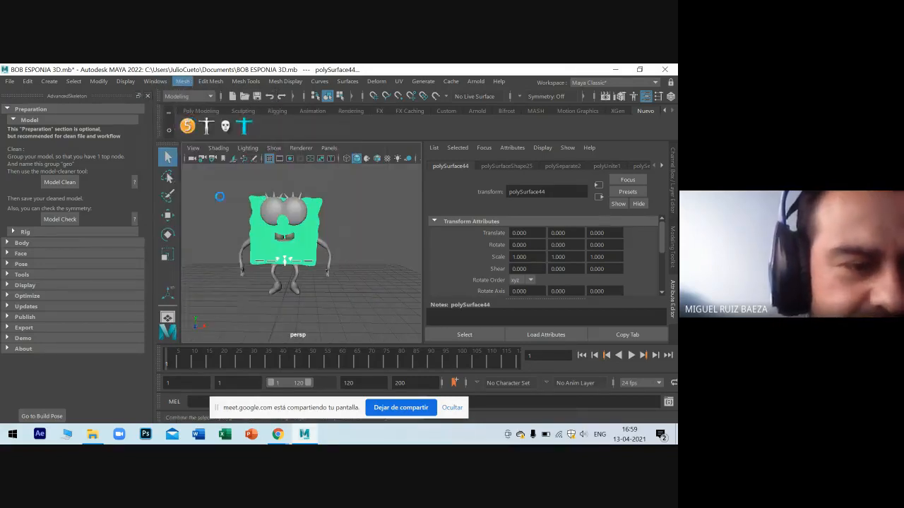
{"action": "left_click", "coordinate": [191, 198]}
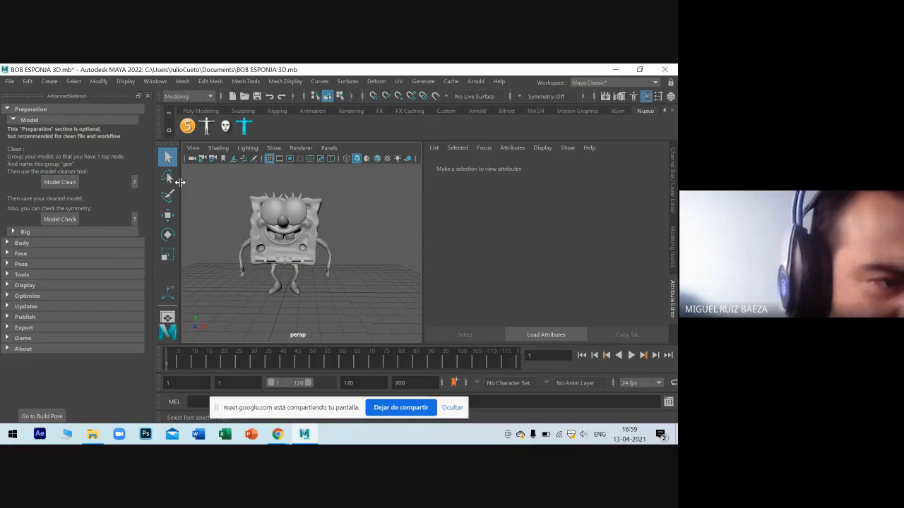
Examine the body's clothing details, arms and legs up close from the front and the side.
{"action": "scroll", "coordinate": [271, 238], "scroll_direction": "up", "scroll_amount": 8}
{"action": "scroll", "coordinate": [269, 239], "scroll_direction": "down", "scroll_amount": 3}
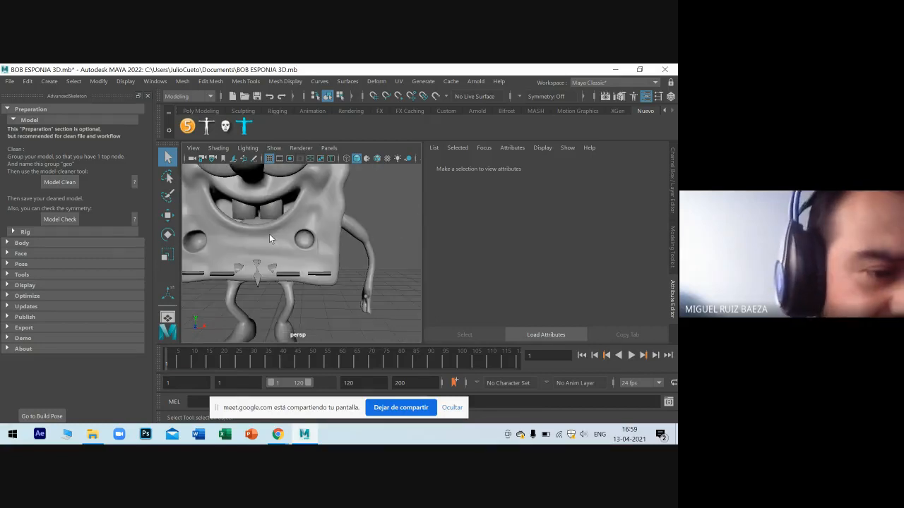
{"action": "key", "text": "x"}
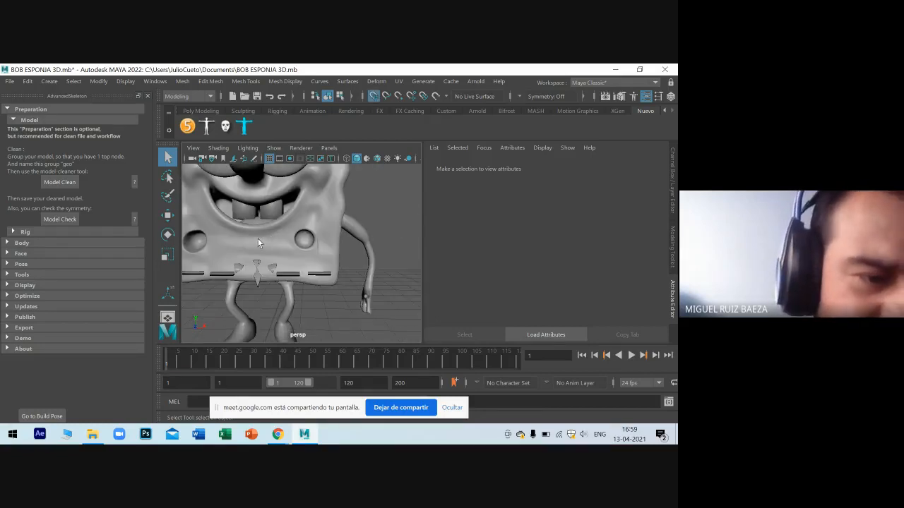
{"action": "left_click", "coordinate": [317, 247]}
{"action": "left_click", "coordinate": [354, 255]}
{"action": "left_click_drag", "start_coordinate": [352, 255], "coordinate": [424, 244], "text": "alt"}
{"action": "scroll", "coordinate": [308, 248], "scroll_direction": "up", "scroll_amount": 8}
{"action": "scroll", "coordinate": [349, 250], "scroll_direction": "down", "scroll_amount": 8}
{"action": "scroll", "coordinate": [358, 241], "scroll_direction": "down", "scroll_amount": 5}
{"action": "scroll", "coordinate": [379, 253], "scroll_direction": "up", "scroll_amount": 6}
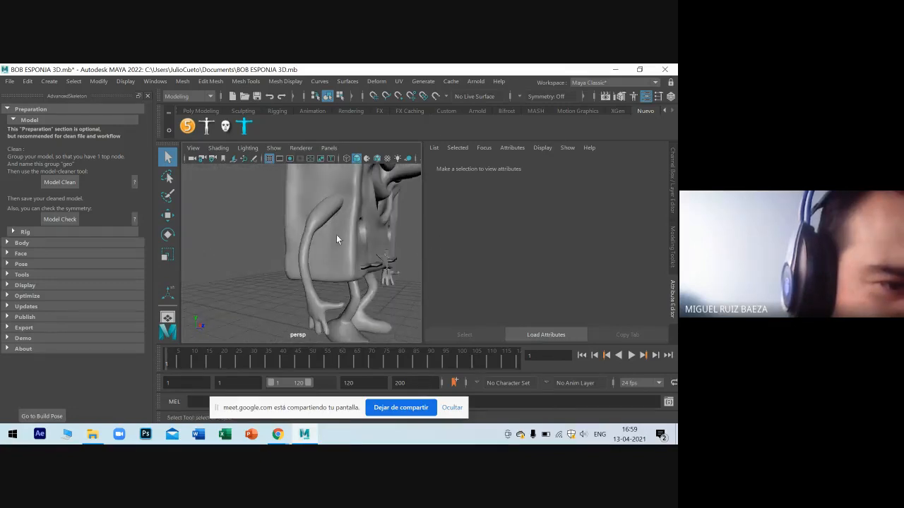
Select the combined arms, inspect them in the UV Editor, close the editor and clear the selection.
{"action": "left_click", "coordinate": [324, 214]}
{"action": "left_click_drag", "start_coordinate": [324, 215], "coordinate": [370, 212], "text": "alt"}
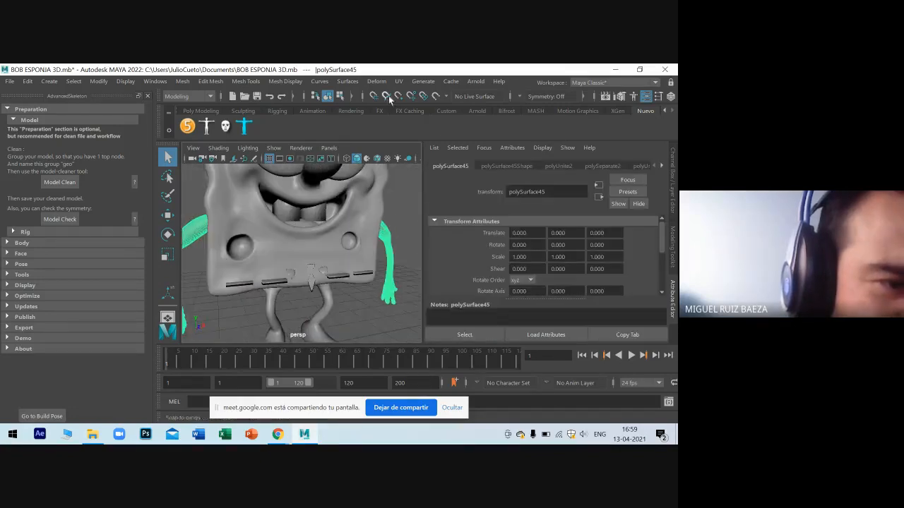
{"action": "left_click", "coordinate": [396, 82]}
{"action": "left_click", "coordinate": [420, 101]}
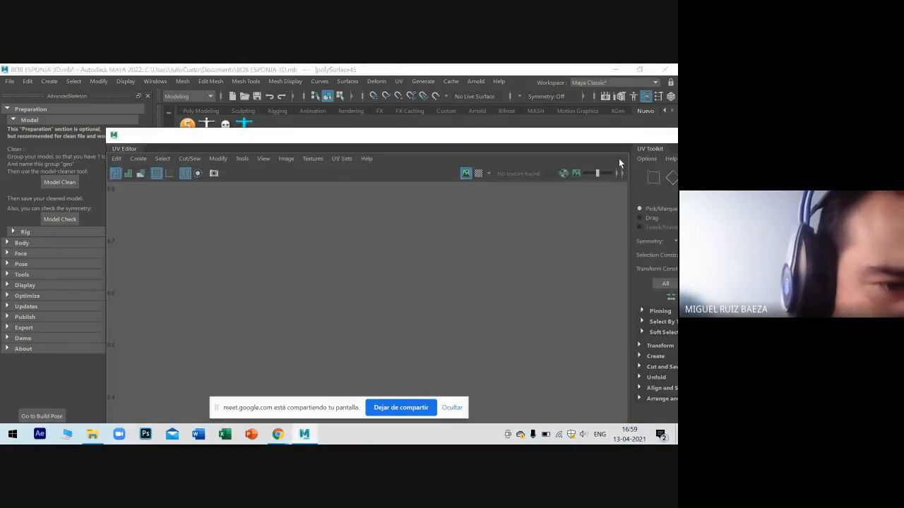
{"action": "left_click_drag", "start_coordinate": [621, 131], "coordinate": [535, 140]}
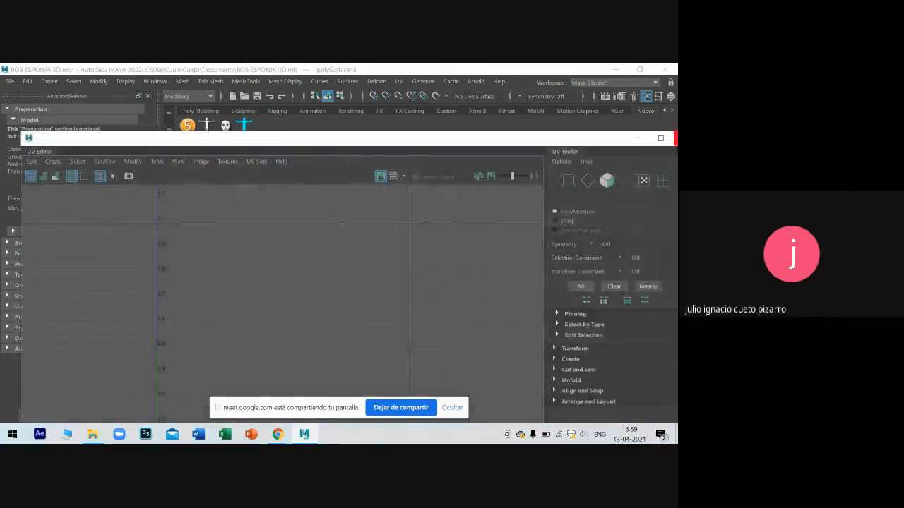
{"action": "left_click", "coordinate": [675, 138]}
{"action": "scroll", "coordinate": [169, 196], "scroll_direction": "up", "scroll_amount": 3}
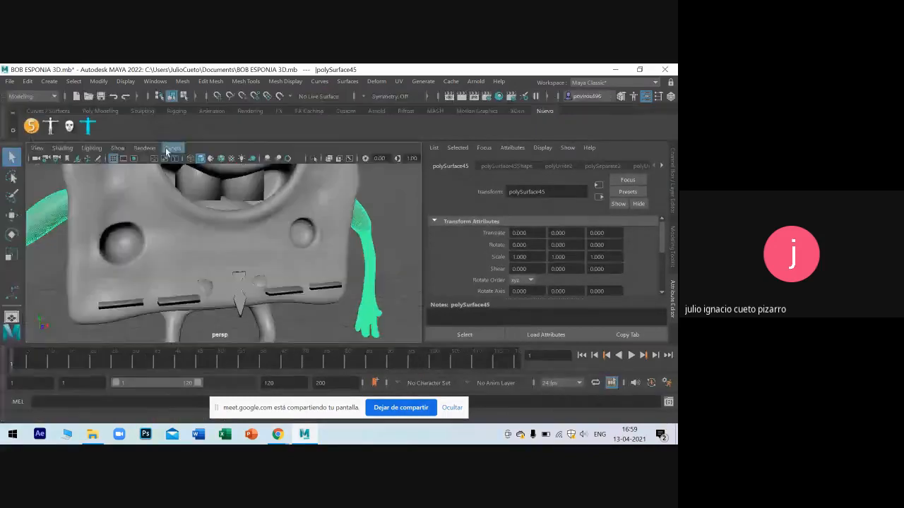
{"action": "scroll", "coordinate": [192, 228], "scroll_direction": "down", "scroll_amount": 5}
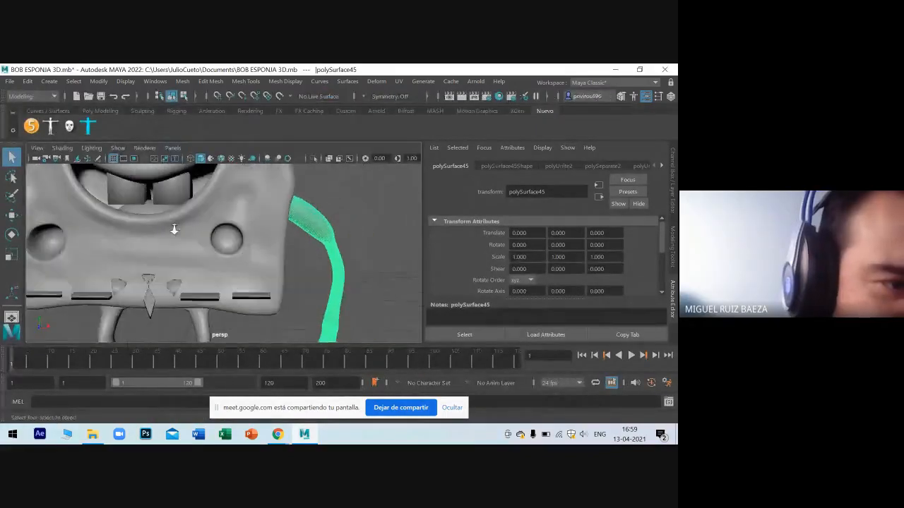
{"action": "left_click", "coordinate": [338, 226]}
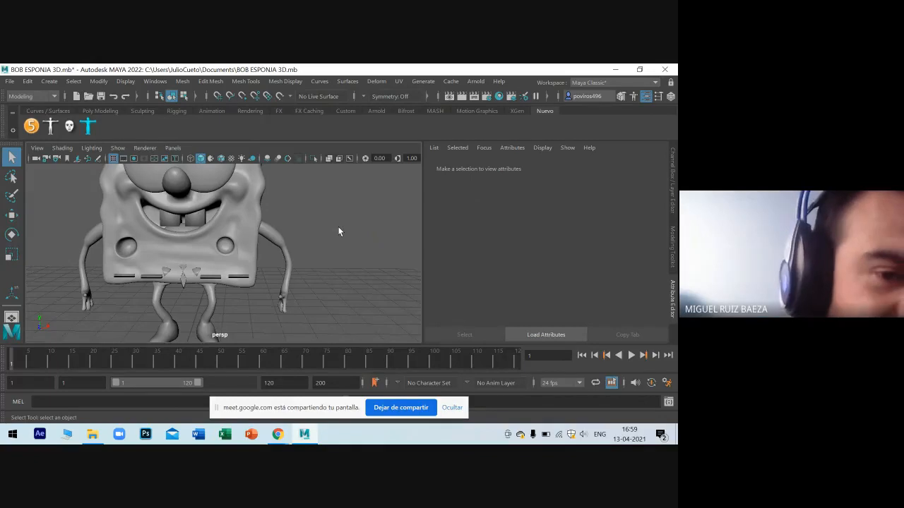
Try to align SpongeBob's combined arms with the 3 Points to 3 Points snap.
{"action": "left_click", "coordinate": [273, 237]}
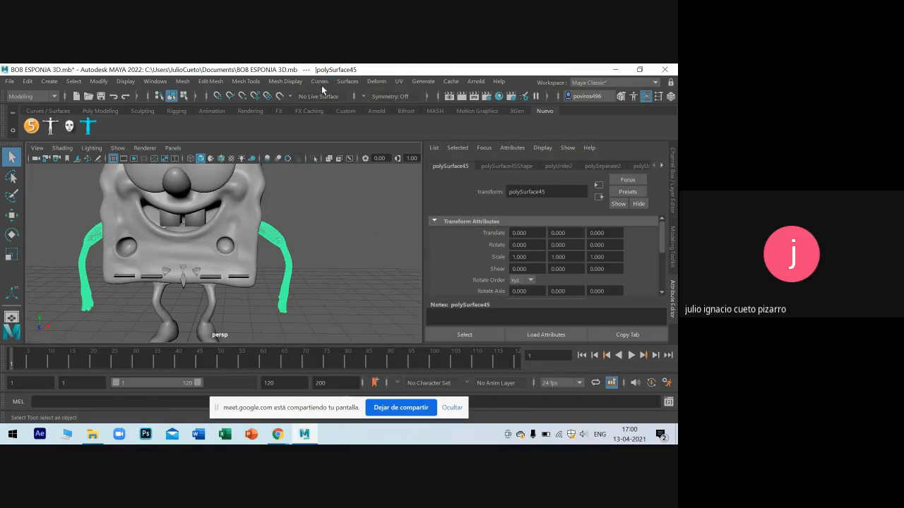
{"action": "mouse_move", "coordinate": [250, 225]}
{"action": "left_mouse_down", "text": "alt"}
{"action": "mouse_move", "coordinate": [262, 212]}
{"action": "mouse_move", "coordinate": [247, 221]}
{"action": "left_mouse_up", "text": "alt"}
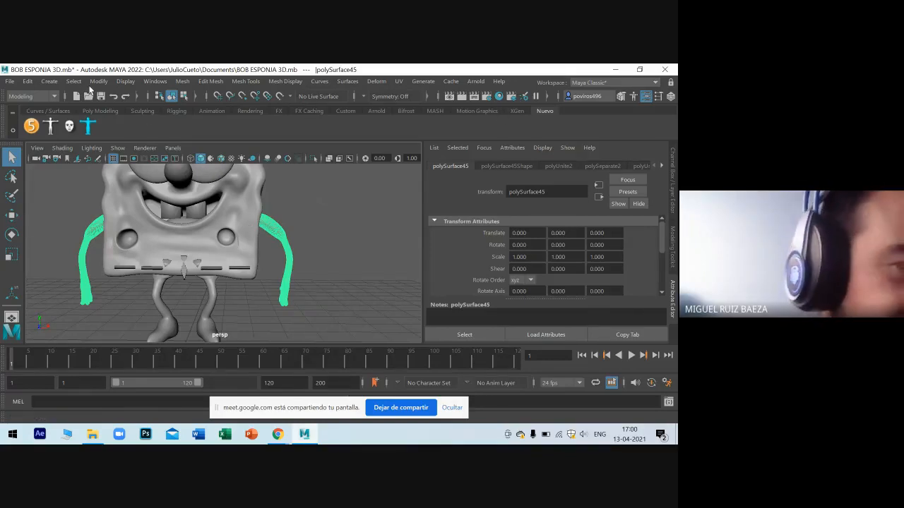
{"action": "left_click", "coordinate": [59, 82]}
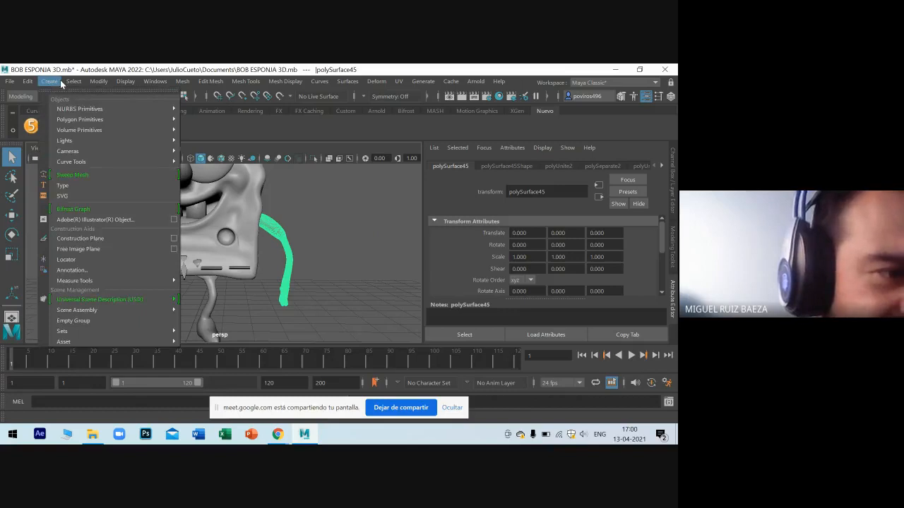
{"action": "mouse_move", "coordinate": [98, 82]}
{"action": "mouse_move", "coordinate": [162, 188]}
{"action": "left_click", "coordinate": [257, 213]}
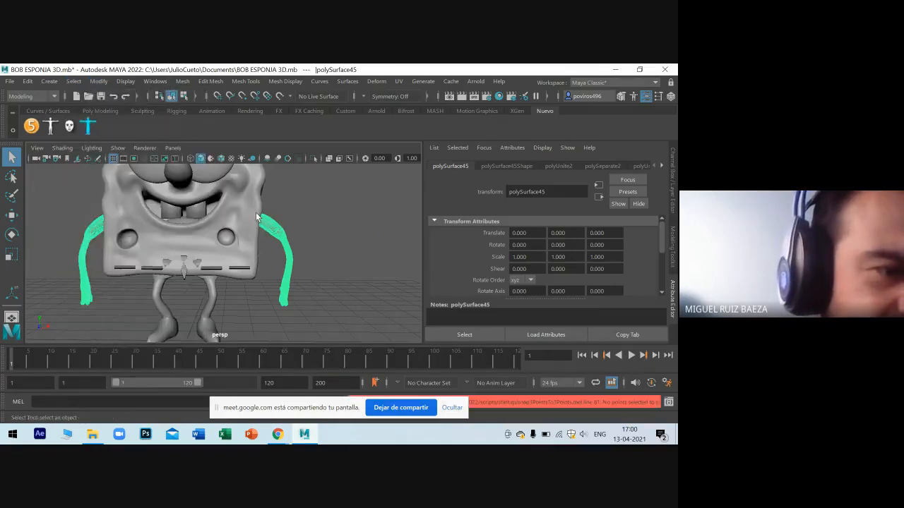
Select all of SpongeBob's meshes, check their UVs in the UV Editor, close the editor and clear the selection.
{"action": "left_click", "coordinate": [265, 207]}
{"action": "left_click", "coordinate": [255, 197]}
{"action": "scroll", "coordinate": [294, 176], "scroll_direction": "down", "scroll_amount": 5}
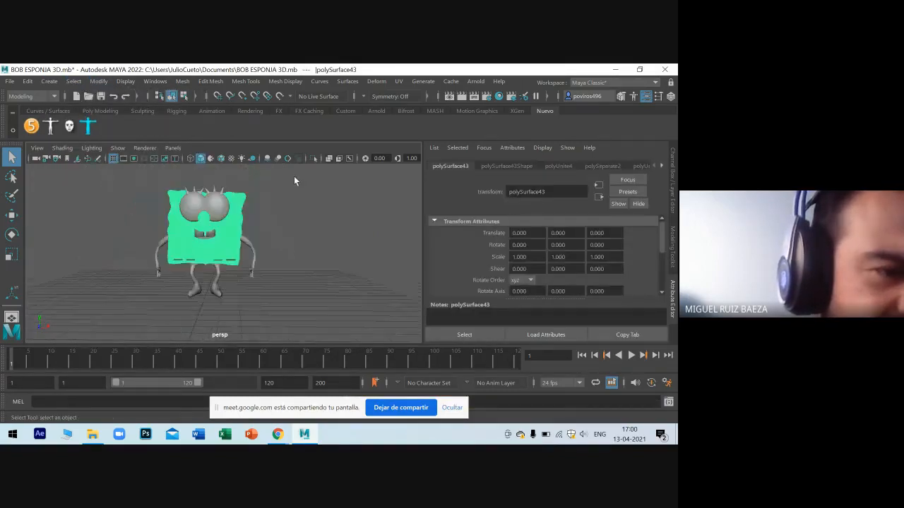
{"action": "left_click", "coordinate": [140, 183]}
{"action": "left_click_drag", "start_coordinate": [143, 177], "coordinate": [310, 316]}
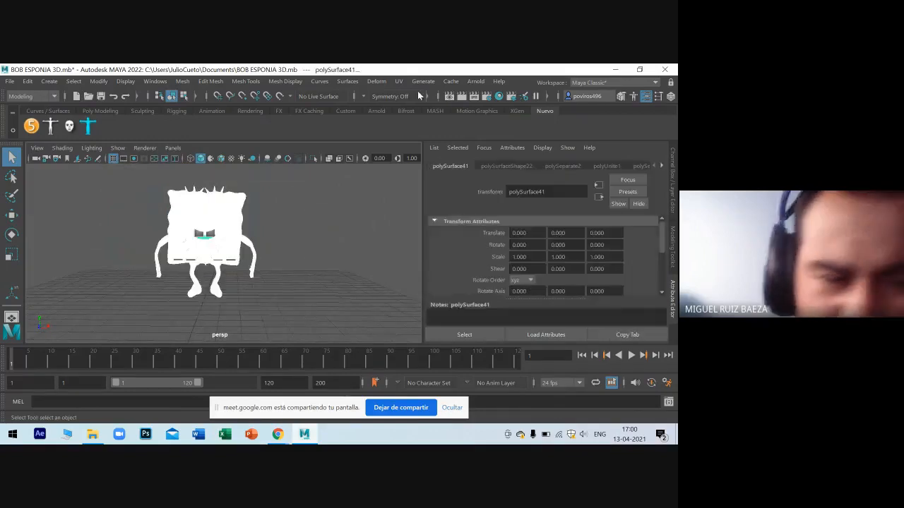
{"action": "left_click", "coordinate": [399, 81]}
{"action": "left_click", "coordinate": [416, 103]}
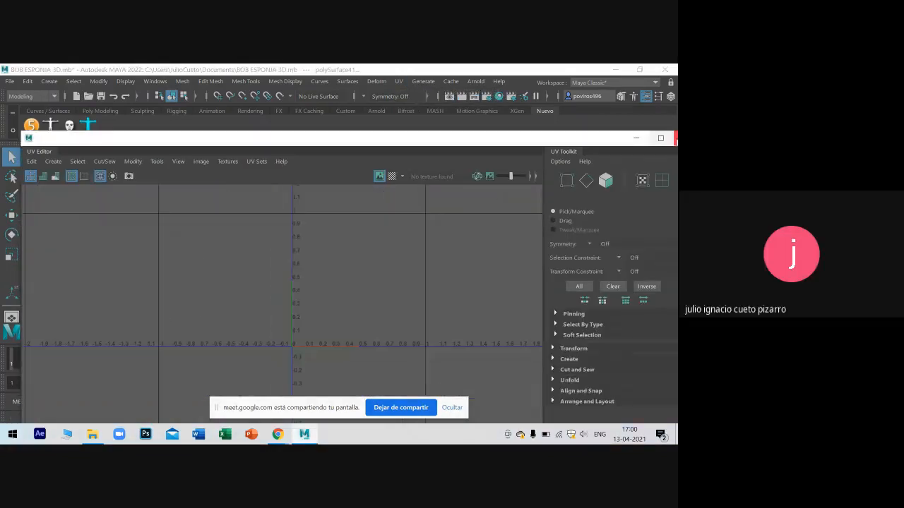
{"action": "left_click", "coordinate": [672, 139]}
{"action": "left_click", "coordinate": [326, 229]}
{"action": "scroll", "coordinate": [260, 237], "scroll_direction": "up", "scroll_amount": 2}
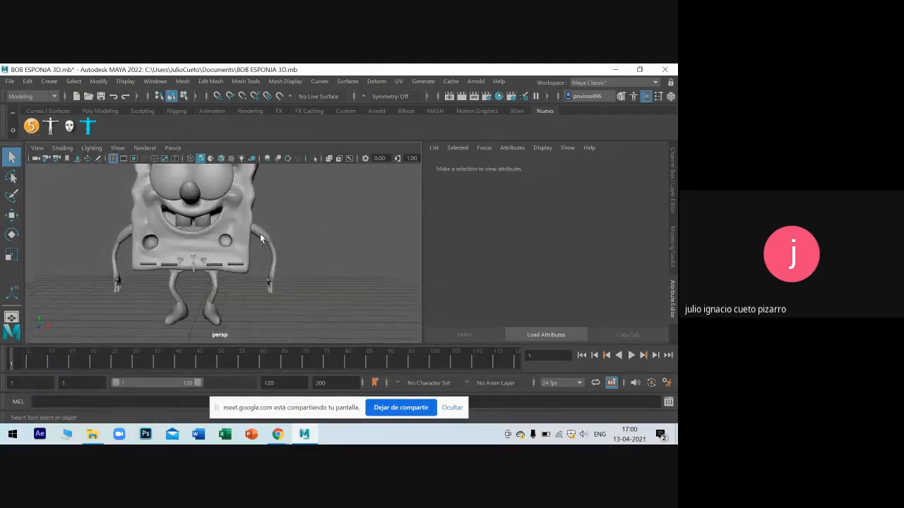
{"action": "scroll", "coordinate": [259, 238], "scroll_direction": "down", "scroll_amount": 3}
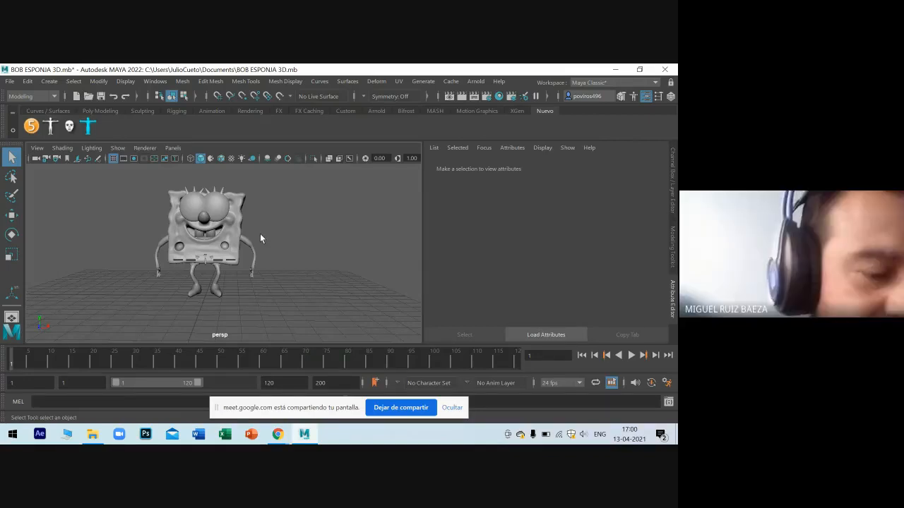
{"action": "mouse_move", "coordinate": [133, 222]}
{"action": "right_mouse_down", "text": "alt"}
{"action": "mouse_move", "coordinate": [159, 216]}
{"action": "mouse_move", "coordinate": [127, 212]}
{"action": "right_mouse_up", "text": "alt"}
{"action": "left_click", "coordinate": [205, 240]}
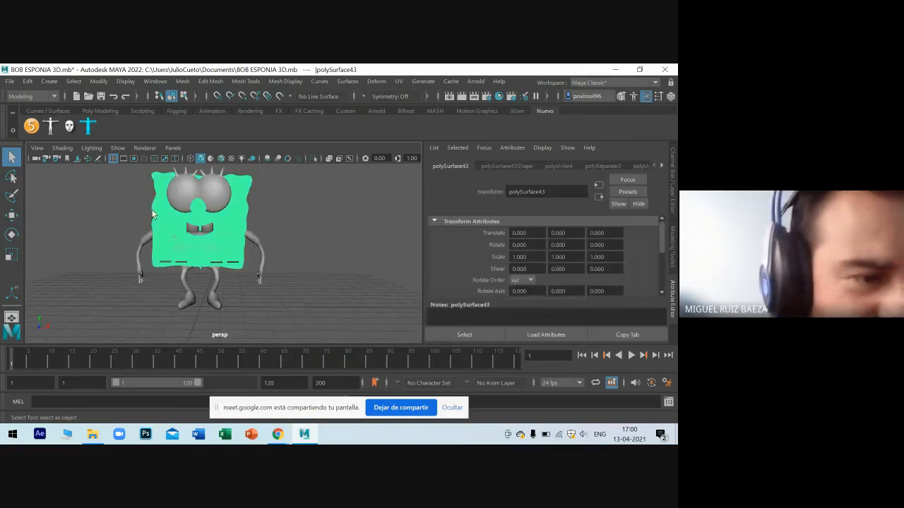
{"action": "left_click", "coordinate": [117, 185]}
Switch to Chrome to view the Gmail inbox, minimize the Chrome and Maya windows, and close the Maya trial notice.
{"action": "mouse_move", "coordinate": [278, 433]}
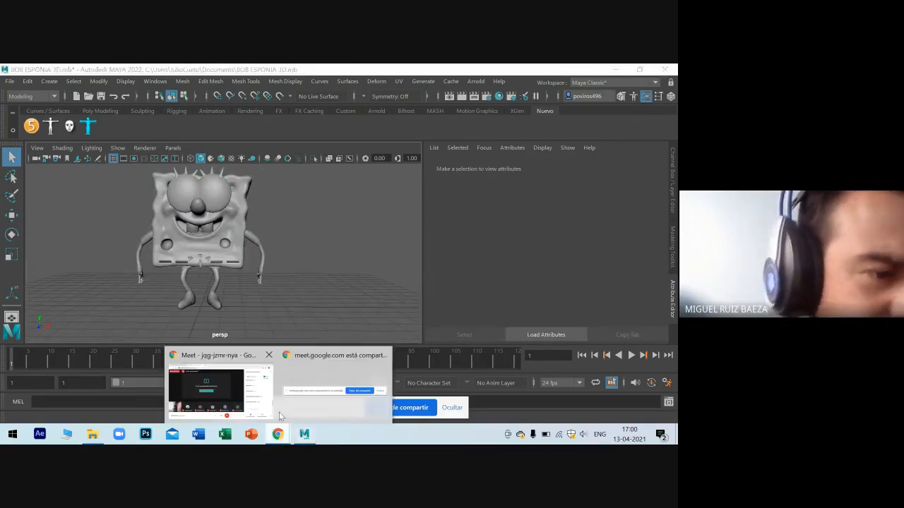
{"action": "left_click", "coordinate": [249, 378]}
{"action": "left_click", "coordinate": [63, 72]}
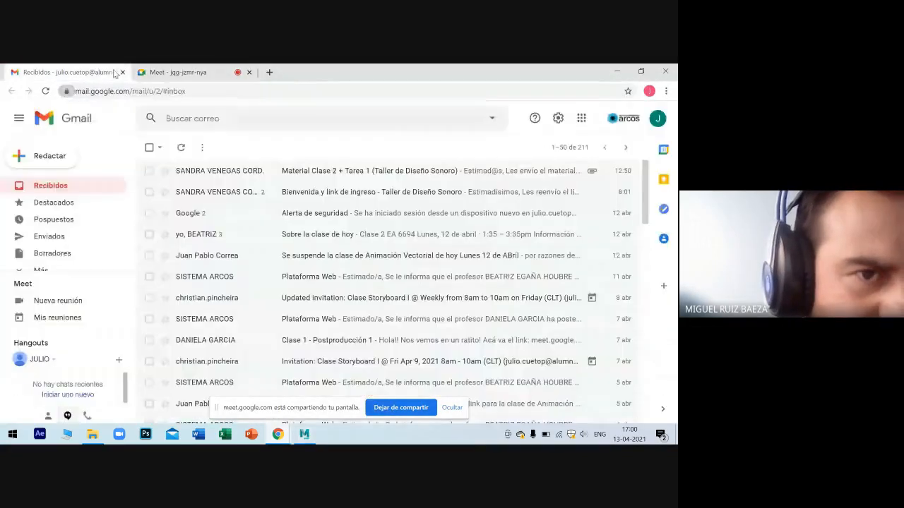
{"action": "left_click", "coordinate": [616, 71]}
{"action": "left_click", "coordinate": [615, 69]}
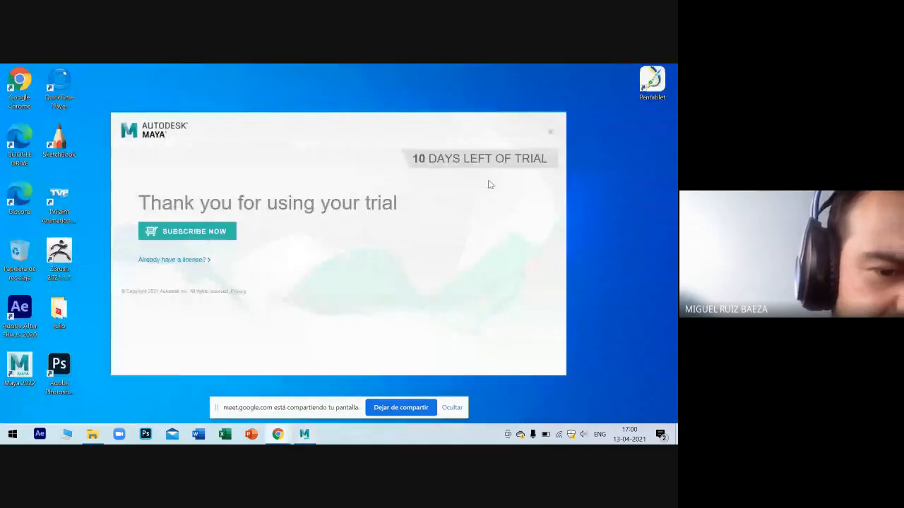
{"action": "left_click", "coordinate": [553, 133]}
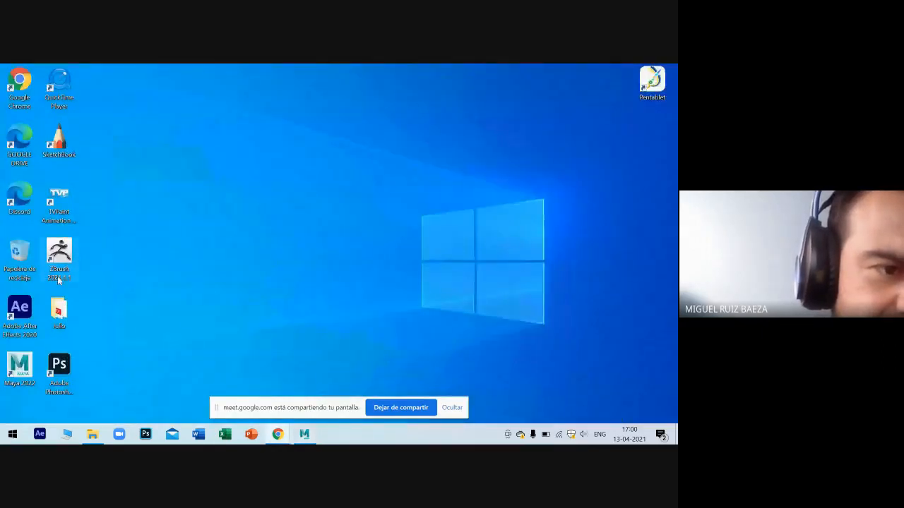
Open the 5to Semestre Google Drive folder from the desktop shortcut, dismiss the Drive offer and close the browser window.
{"action": "left_click", "coordinate": [20, 145]}
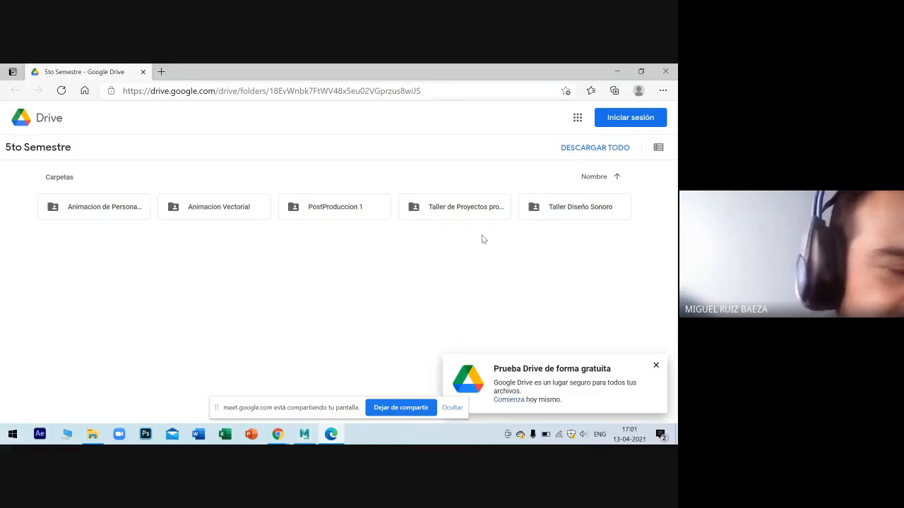
{"action": "left_click", "coordinate": [656, 365]}
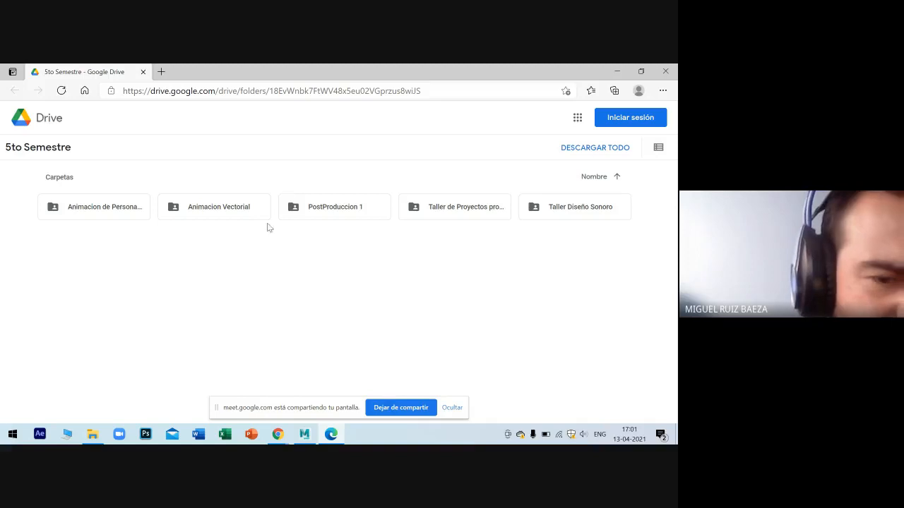
{"action": "left_click", "coordinate": [667, 72]}
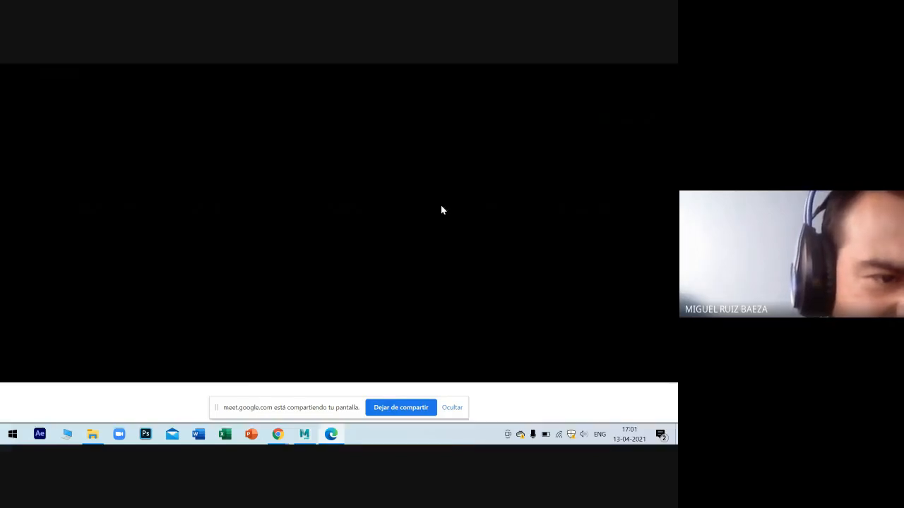
Switch to the Google Meet call in Chrome, dismiss the notification request and look through the meeting chat.
{"action": "mouse_move", "coordinate": [277, 433]}
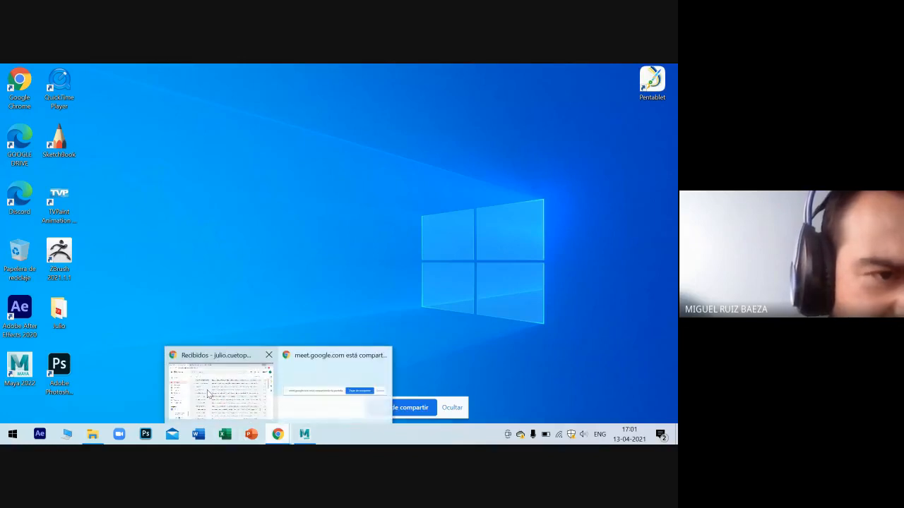
{"action": "left_click", "coordinate": [221, 387]}
{"action": "left_click", "coordinate": [183, 71]}
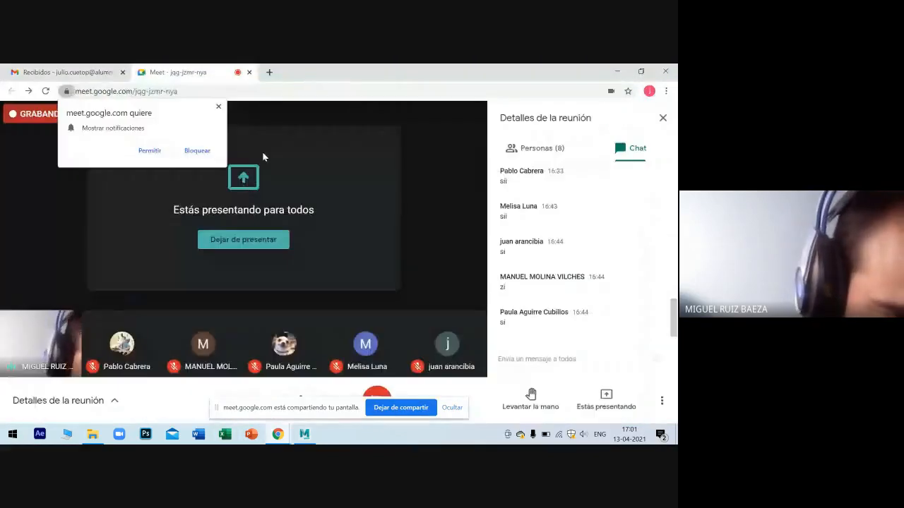
{"action": "left_click", "coordinate": [219, 107]}
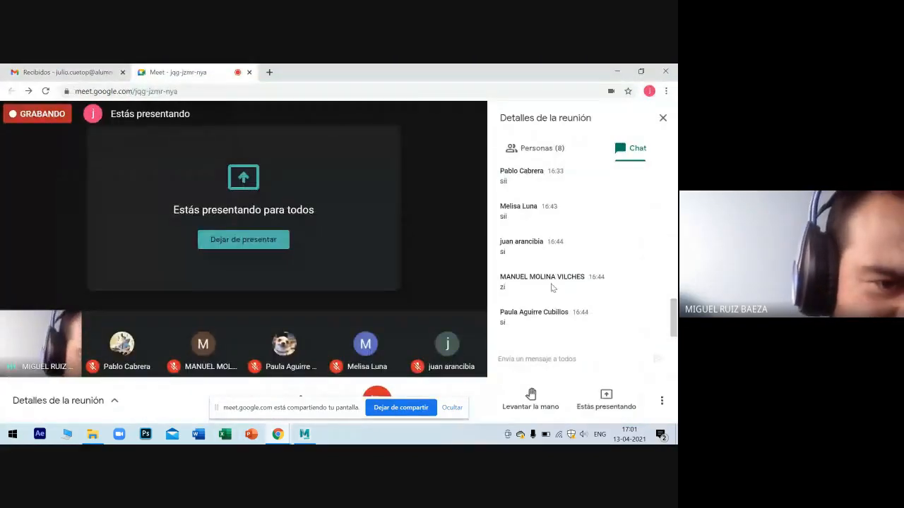
{"action": "scroll", "coordinate": [551, 288], "scroll_direction": "up", "scroll_amount": 2}
{"action": "scroll", "coordinate": [551, 288], "scroll_direction": "down", "scroll_amount": 2}
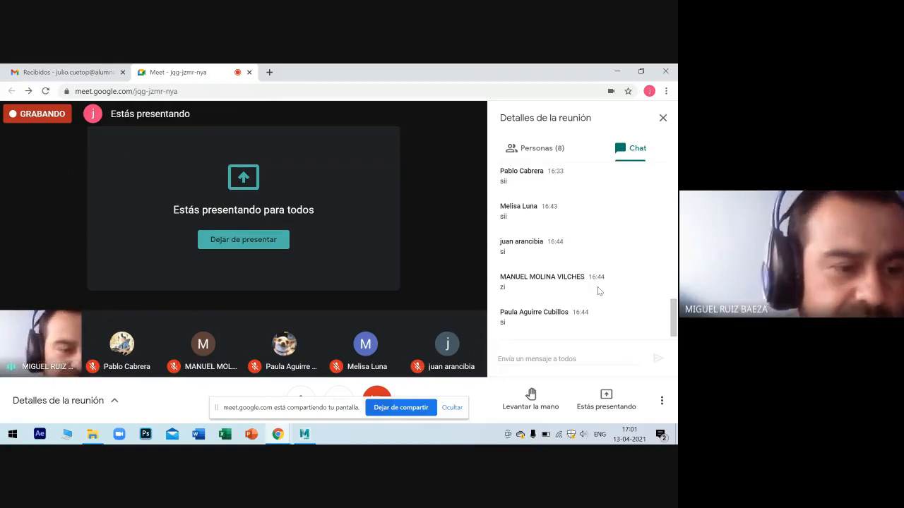
{"action": "scroll", "coordinate": [598, 286], "scroll_direction": "up", "scroll_amount": 5}
{"action": "scroll", "coordinate": [597, 287], "scroll_direction": "up", "scroll_amount": 3}
{"action": "scroll", "coordinate": [597, 287], "scroll_direction": "down", "scroll_amount": 8}
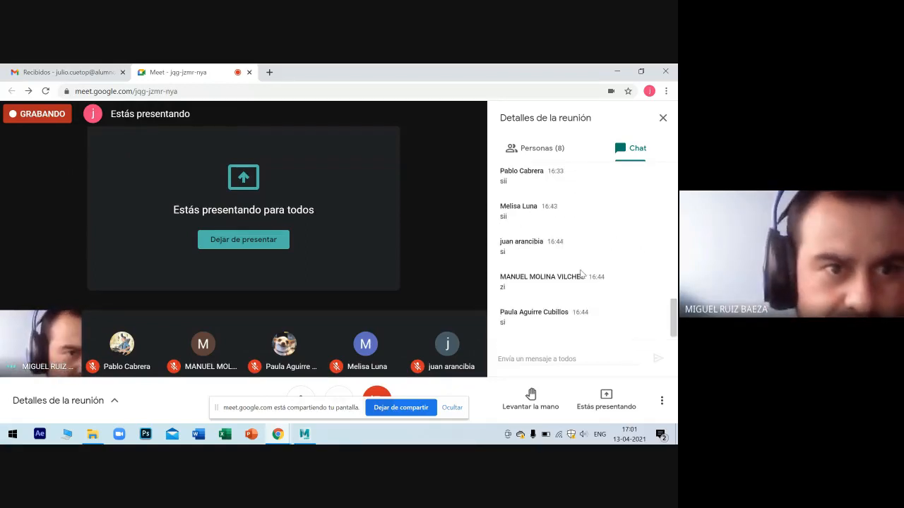
{"action": "left_click", "coordinate": [269, 72]}
{"action": "type", "text": "www.google.com"}
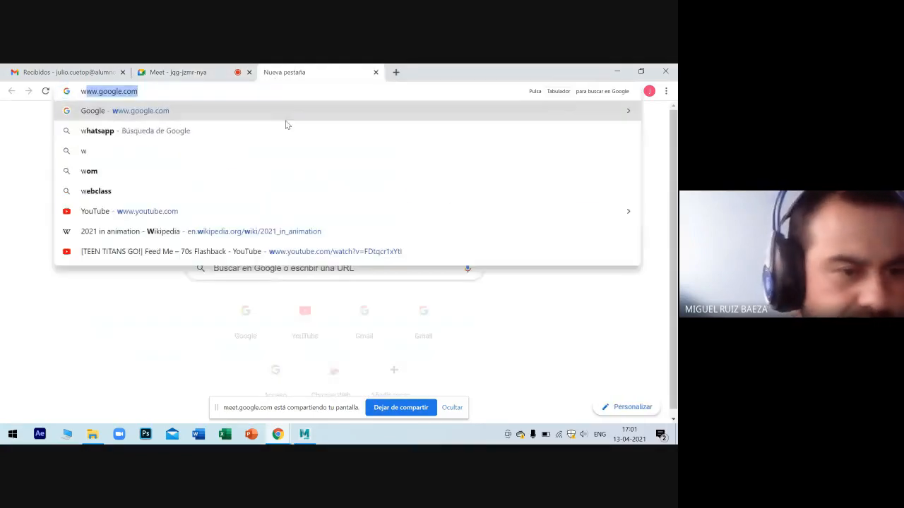
{"action": "left_click", "coordinate": [276, 114]}
{"action": "left_click", "coordinate": [633, 118]}
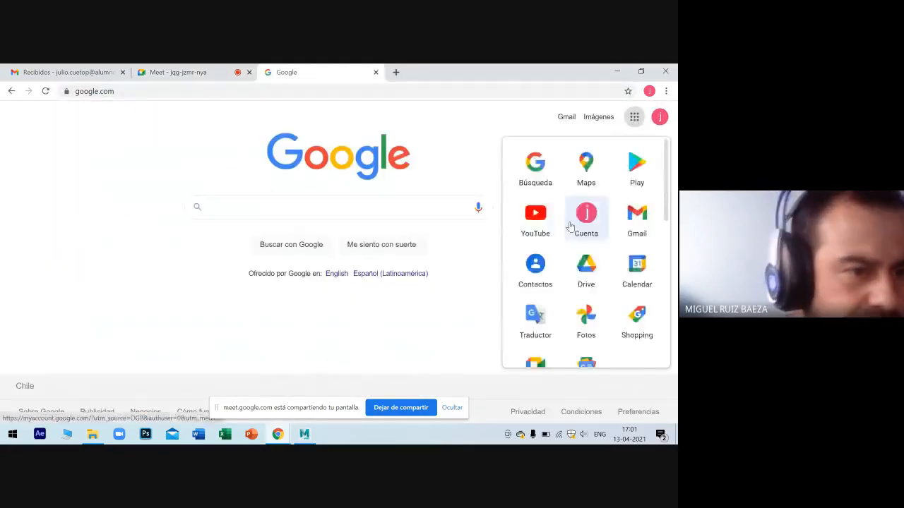
{"action": "scroll", "coordinate": [583, 212], "scroll_direction": "down", "scroll_amount": 3}
{"action": "scroll", "coordinate": [580, 198], "scroll_direction": "up", "scroll_amount": 2}
{"action": "left_click", "coordinate": [579, 179]}
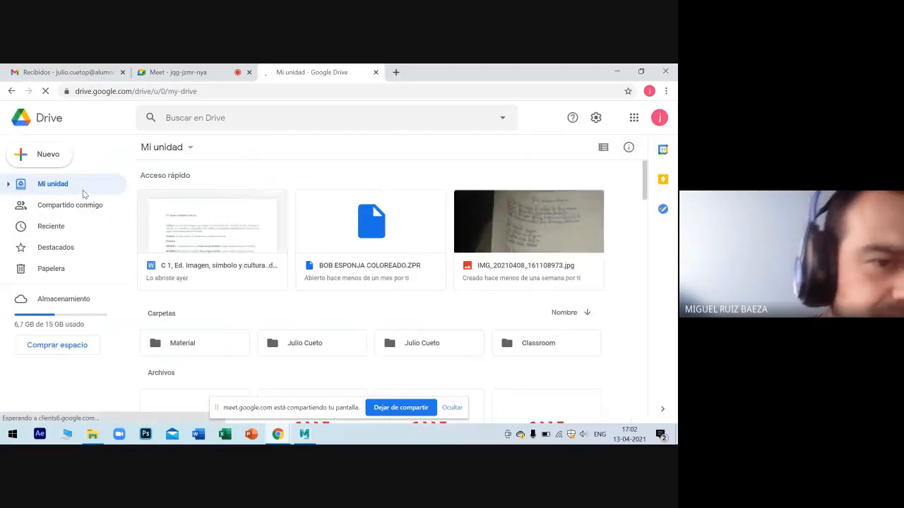
Among the files shared with me, open HERRAMIENTAS3DIII, CLASE01, rescando archivos and the SpongeBob student's folder.
{"action": "left_click", "coordinate": [57, 205]}
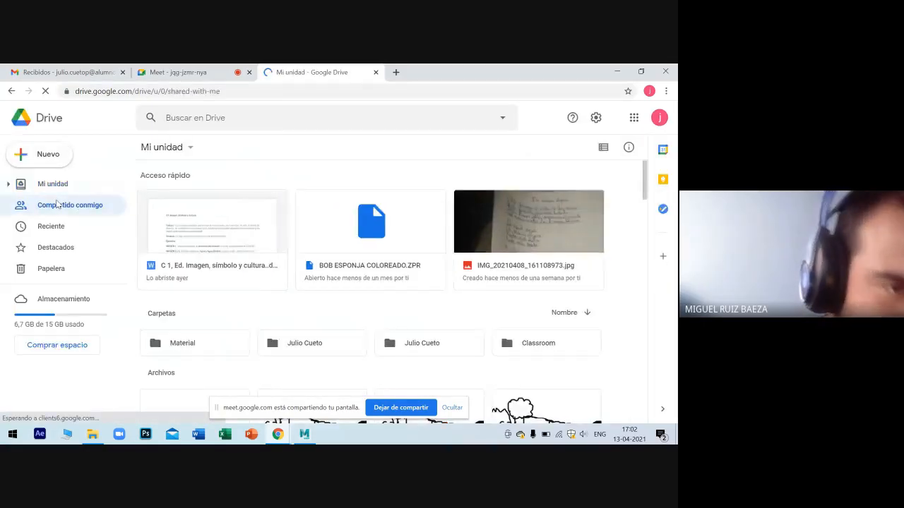
{"action": "scroll", "coordinate": [338, 263], "scroll_direction": "down", "scroll_amount": 2}
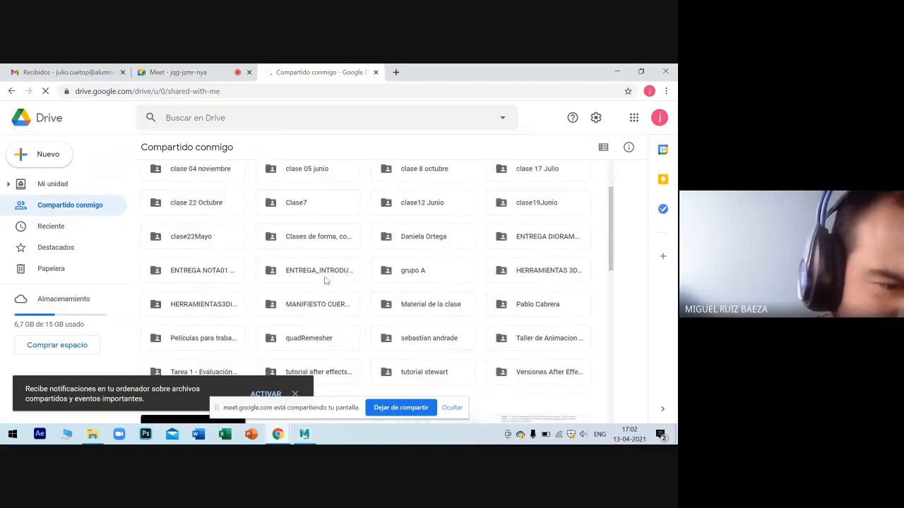
{"action": "double_click", "coordinate": [201, 305]}
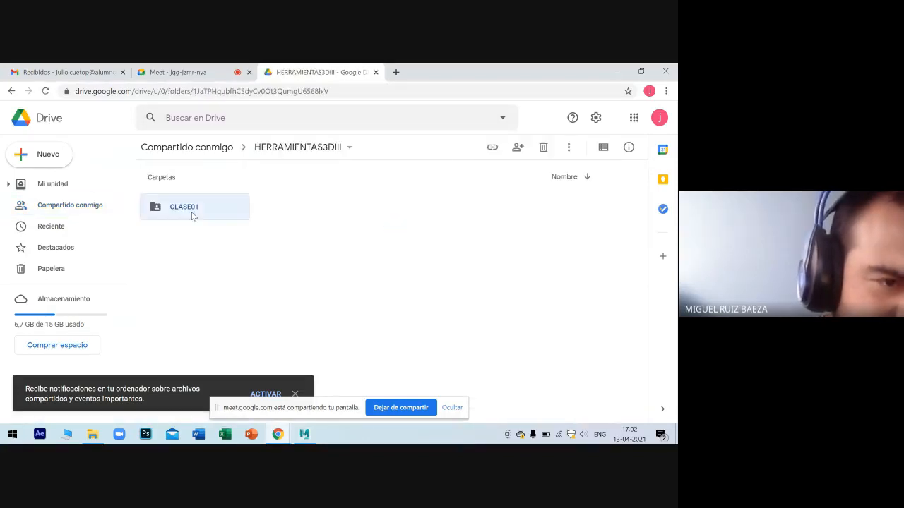
{"action": "double_click", "coordinate": [191, 210]}
{"action": "double_click", "coordinate": [280, 212]}
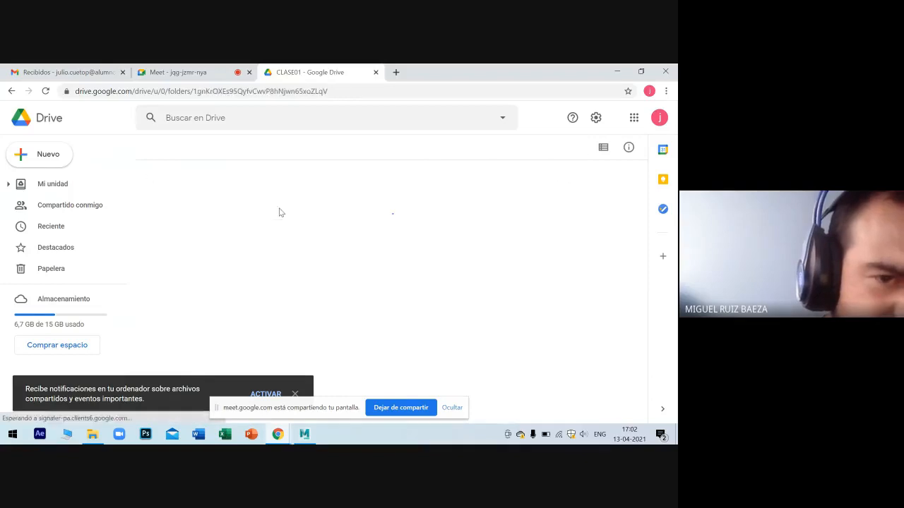
{"action": "left_click", "coordinate": [11, 92]}
{"action": "double_click", "coordinate": [202, 217]}
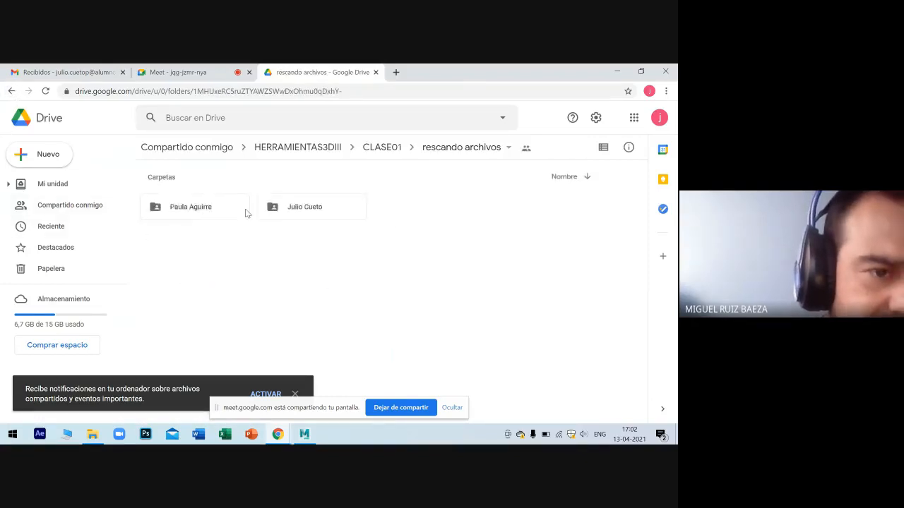
{"action": "double_click", "coordinate": [271, 210]}
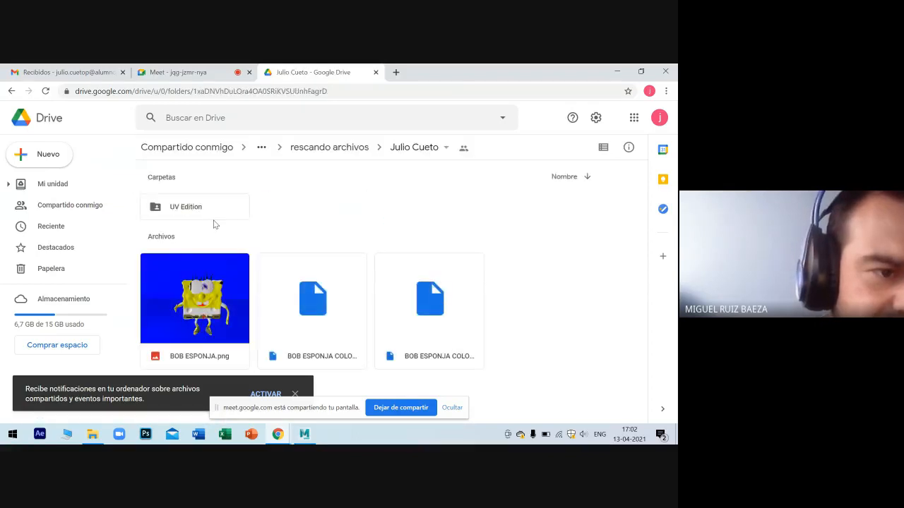
Preview BOB ESPONJA.png, close it, hide the screen-sharing notice and download BOB ESPONJA COLOREADO.ZPR.
{"action": "double_click", "coordinate": [219, 289]}
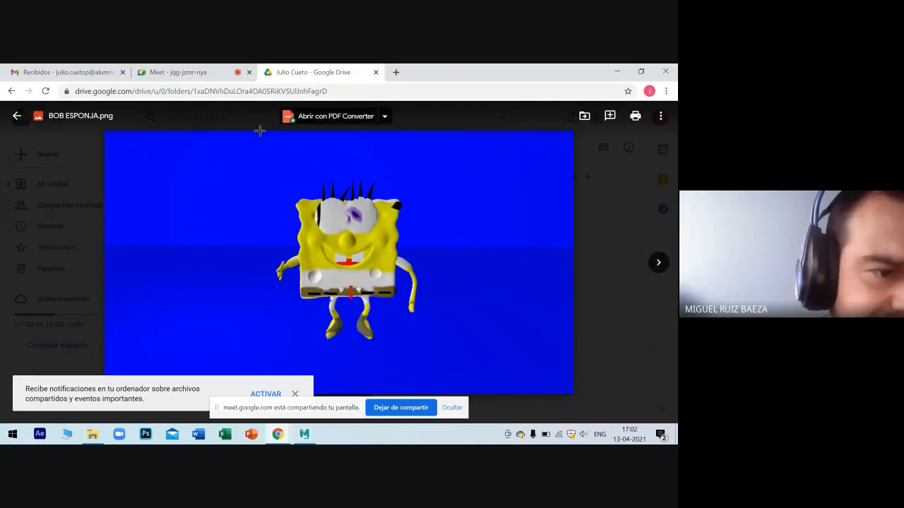
{"action": "left_click", "coordinate": [586, 185]}
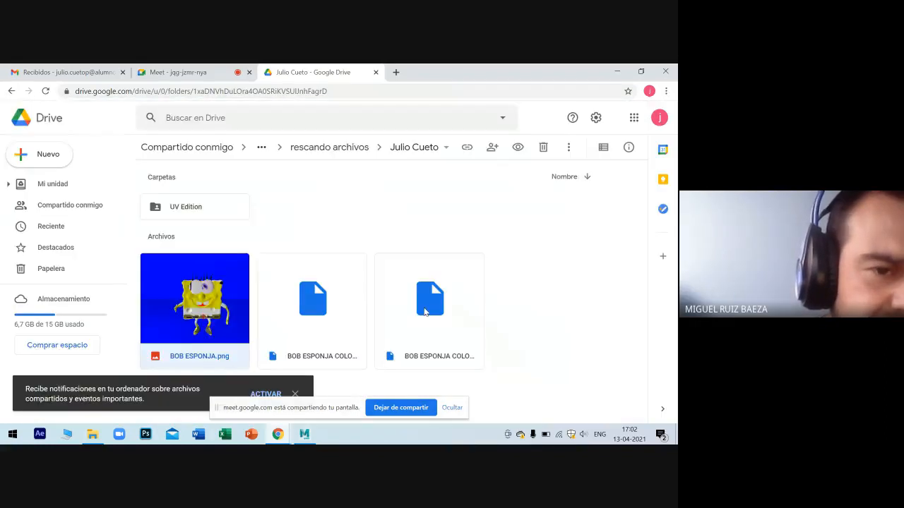
{"action": "left_click", "coordinate": [452, 408]}
{"action": "double_click", "coordinate": [344, 362]}
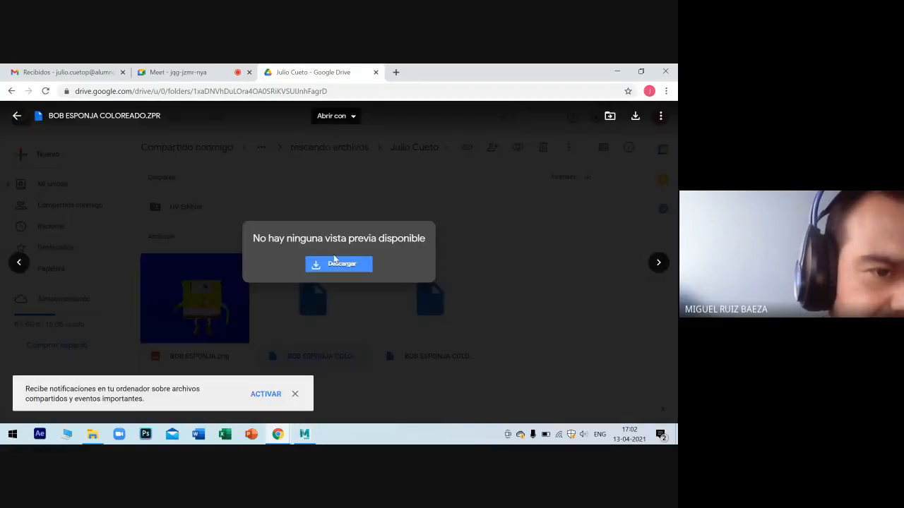
{"action": "left_click", "coordinate": [336, 263]}
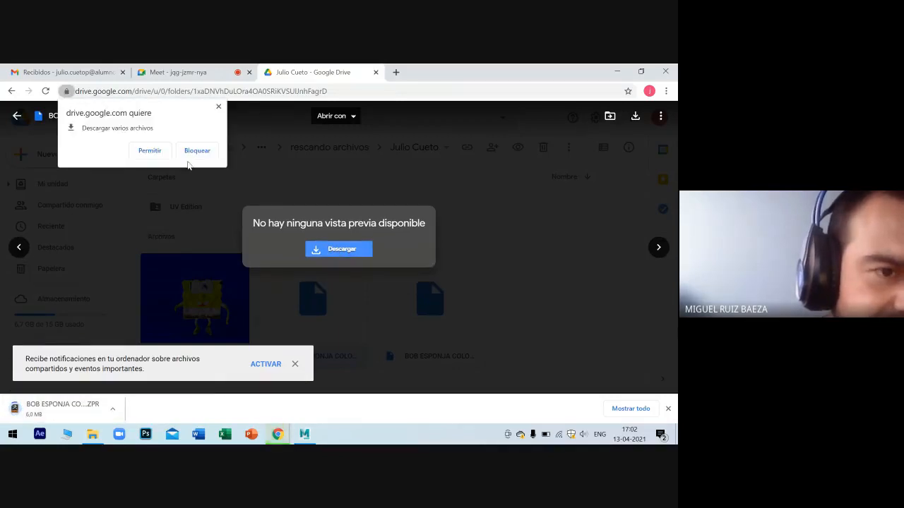
Dismiss the multiple-download permission request and open the downloaded BOB ESPONJA COLOREADO.ZPR in ZBrush.
{"action": "left_click", "coordinate": [218, 106]}
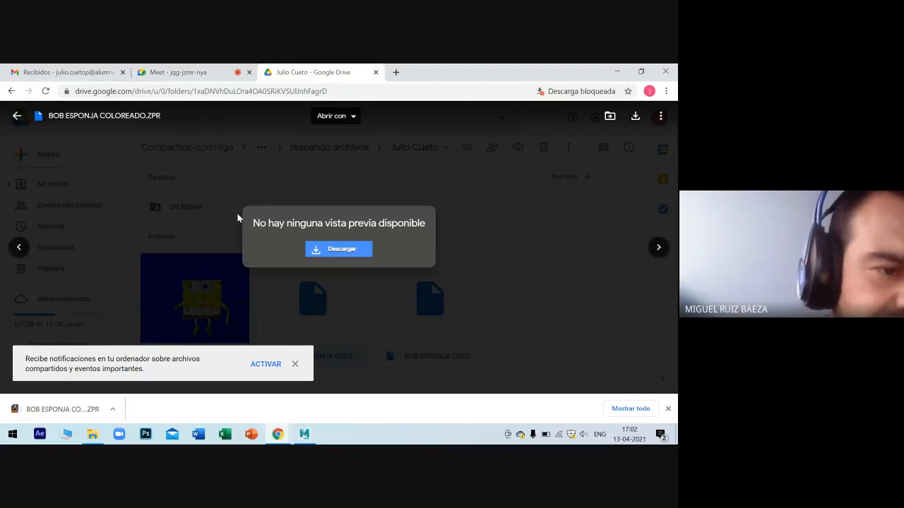
{"action": "left_click", "coordinate": [63, 410]}
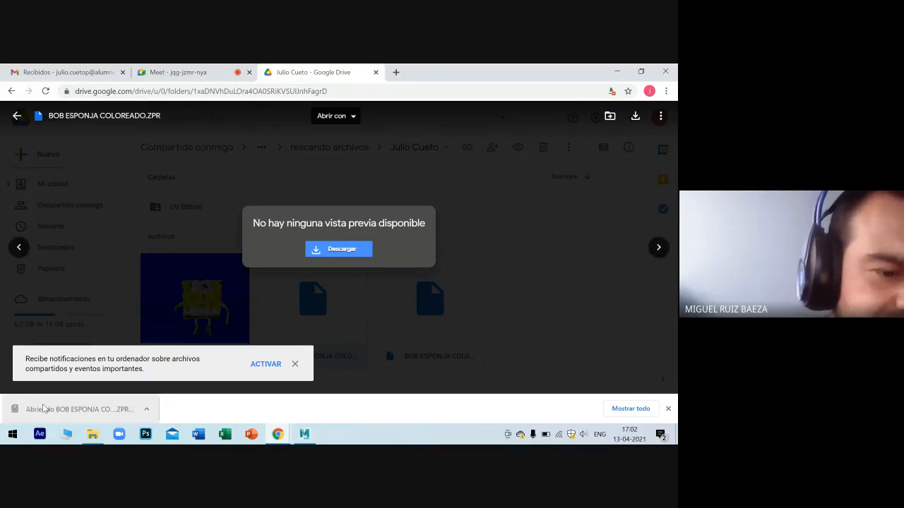
{"action": "left_click", "coordinate": [86, 69]}
{"action": "left_click", "coordinate": [216, 69]}
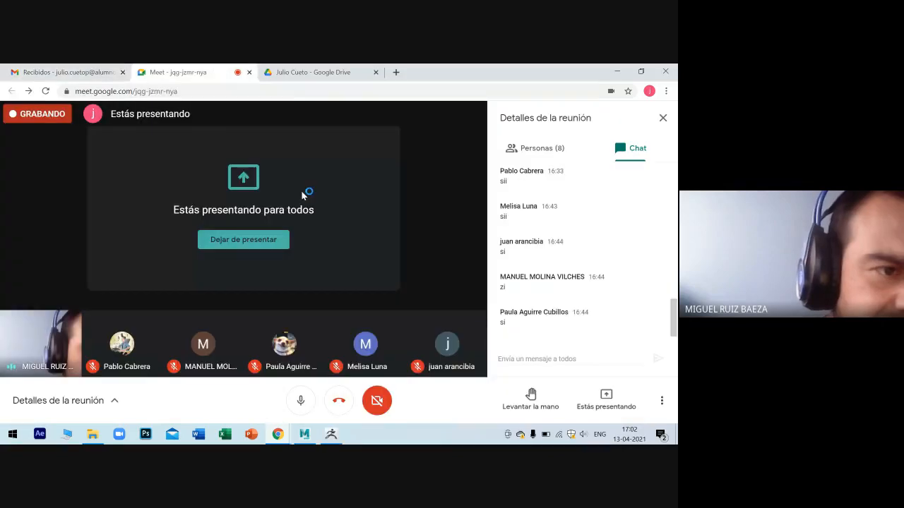
{"action": "left_click", "coordinate": [311, 72]}
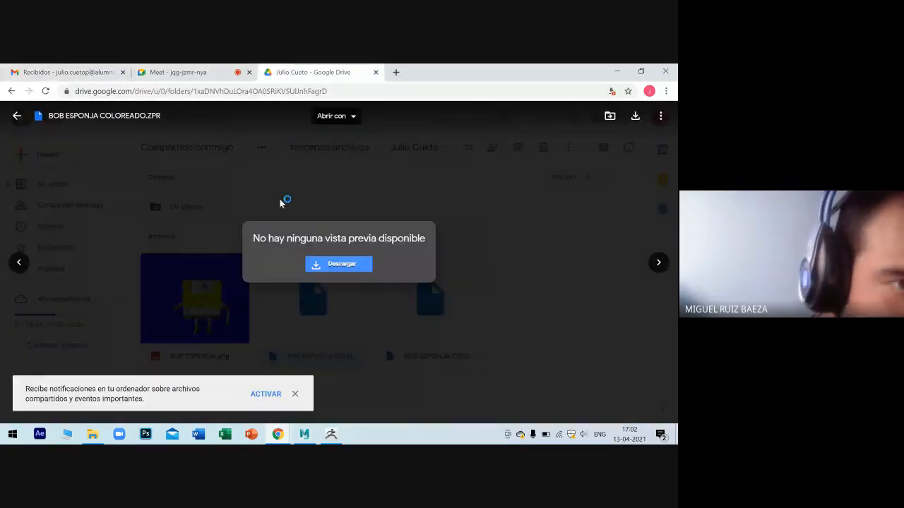
{"action": "left_click", "coordinate": [220, 249]}
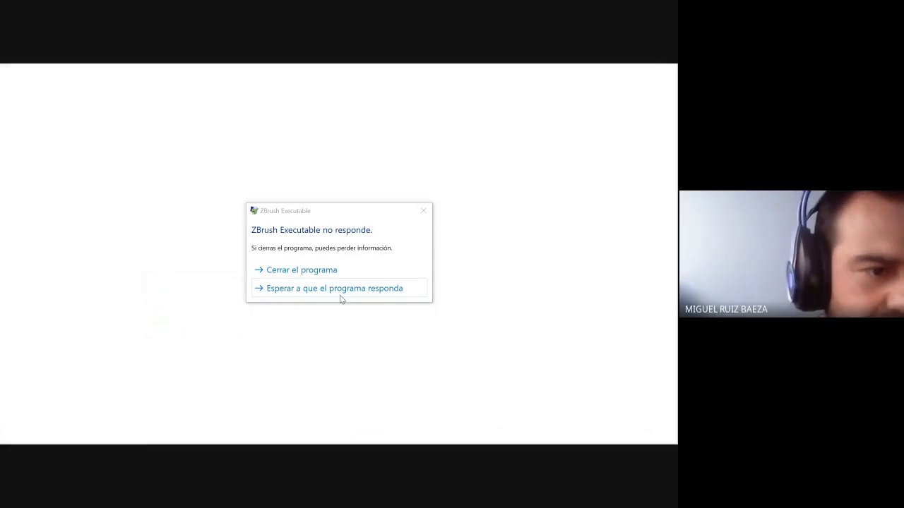
Dismiss ZBrush's not-responding dialog, close its home page and acknowledge the new-version notice to view the SpongeBob project.
{"action": "left_click", "coordinate": [423, 211]}
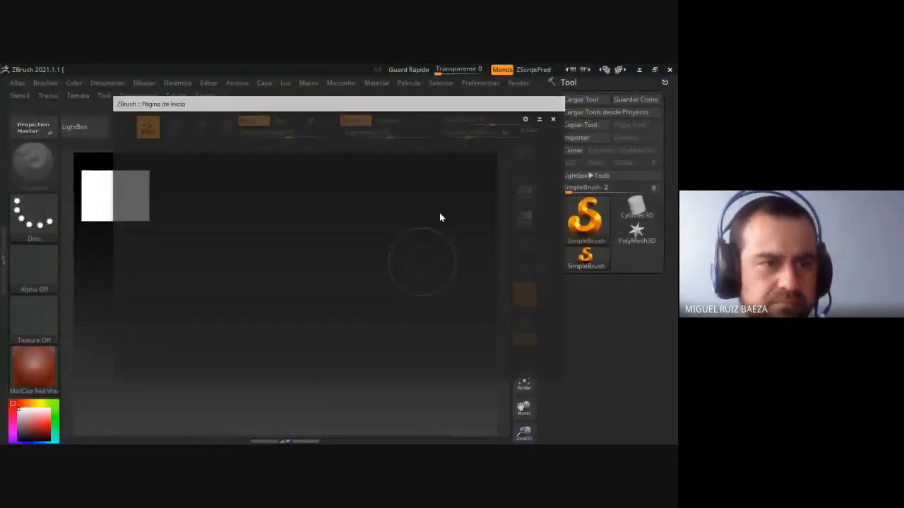
{"action": "left_click", "coordinate": [556, 118]}
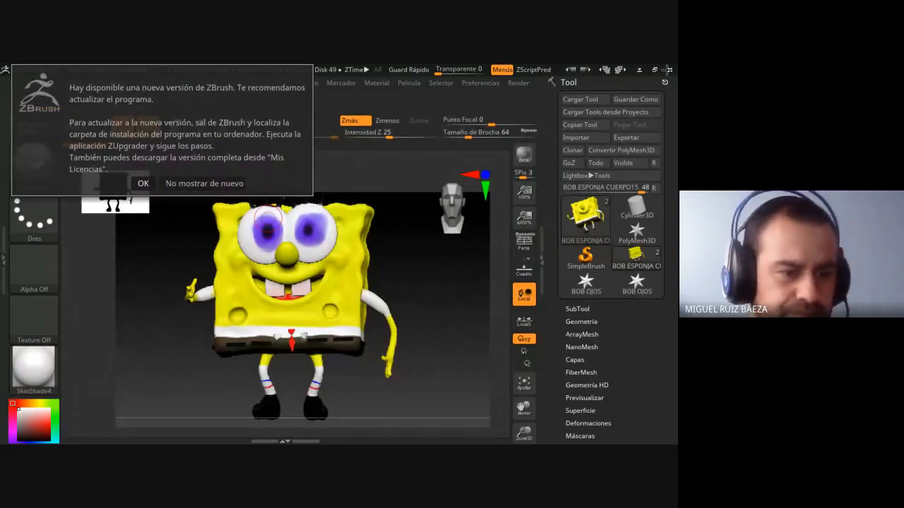
{"action": "left_click", "coordinate": [143, 183]}
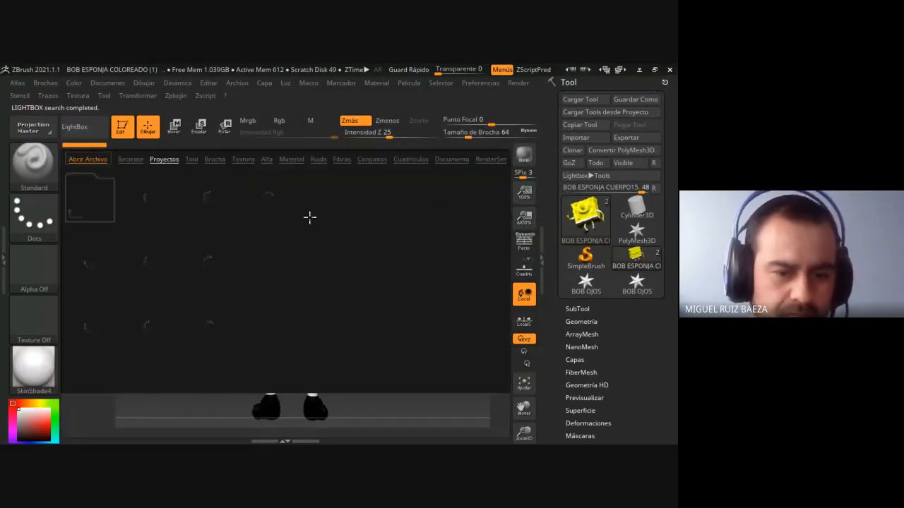
Close ZBrush without saving the changes to the SpongeBob project.
{"action": "left_click", "coordinate": [669, 69]}
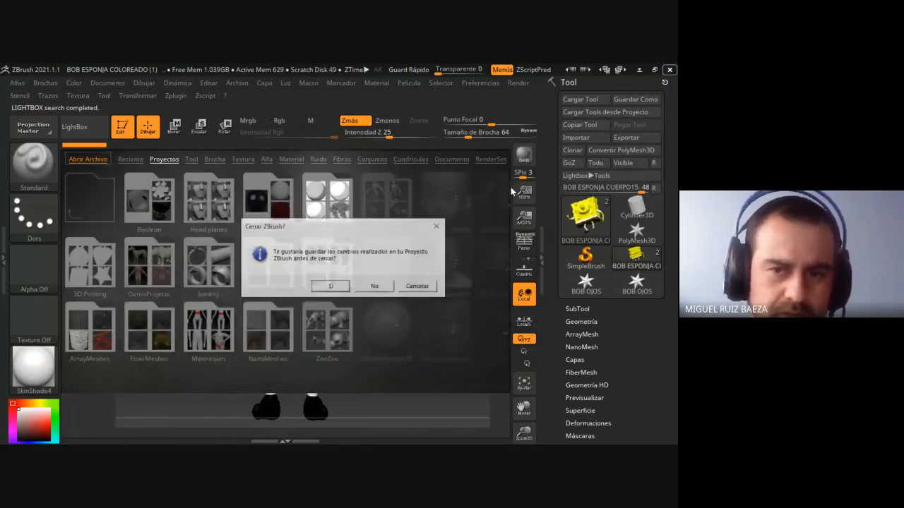
{"action": "left_click", "coordinate": [330, 288]}
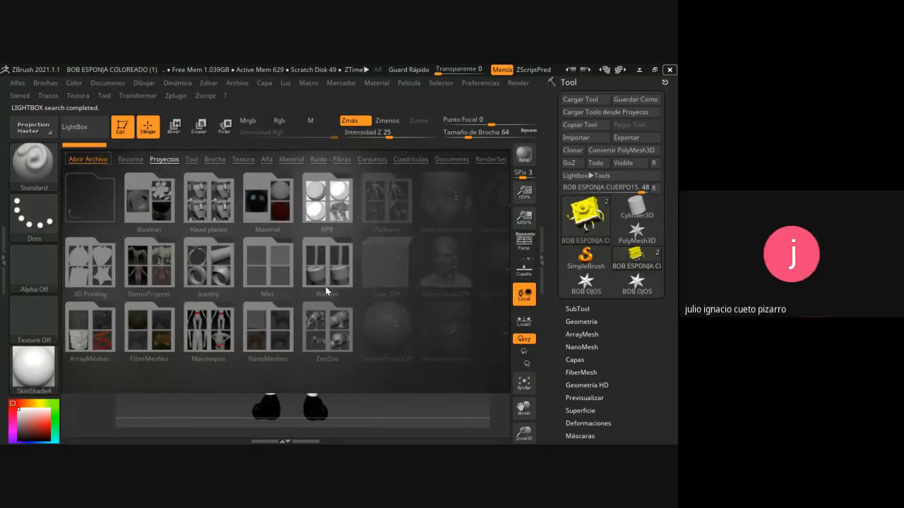
{"action": "left_click", "coordinate": [320, 75]}
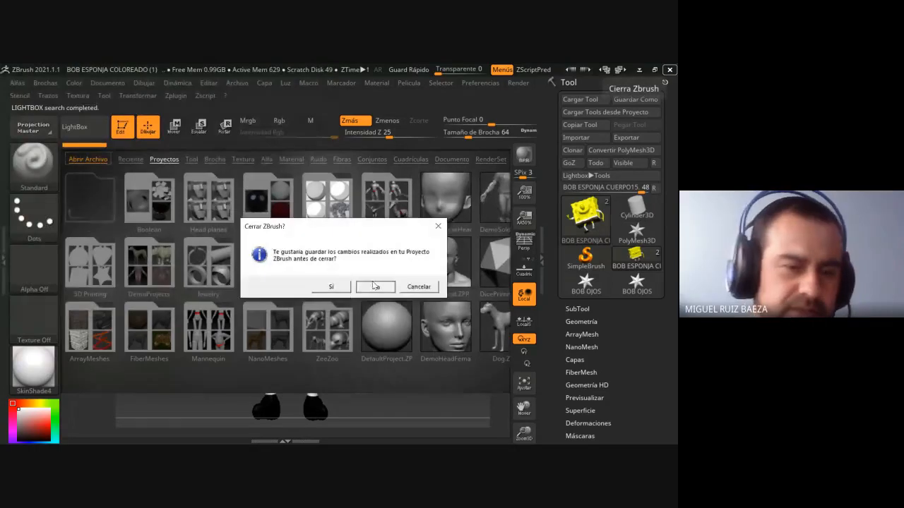
{"action": "left_click", "coordinate": [371, 284]}
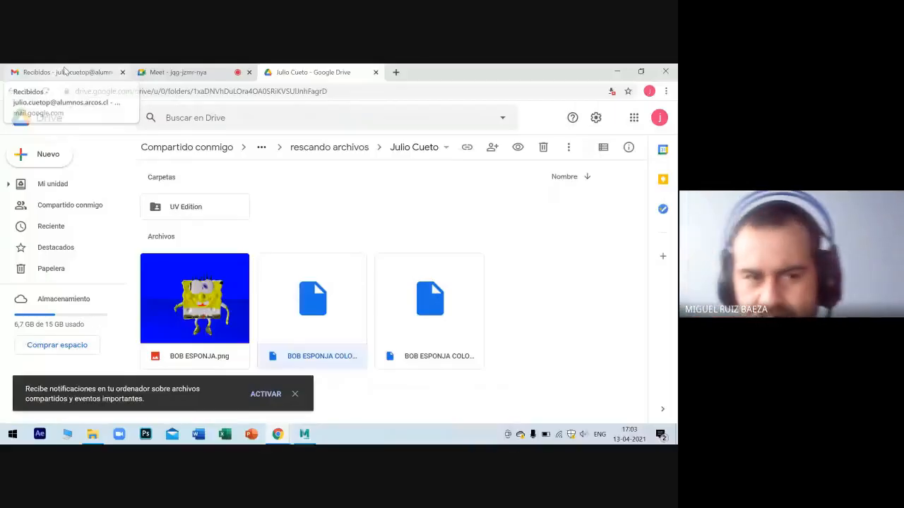
Return to the Google Meet call in Chrome and stop presenting the screen.
{"action": "left_click", "coordinate": [64, 72]}
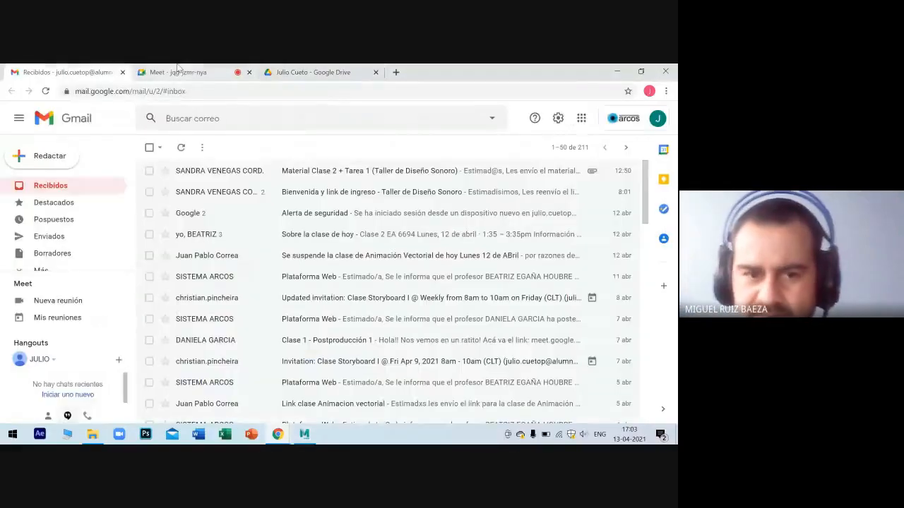
{"action": "left_click", "coordinate": [178, 72]}
{"action": "left_click", "coordinate": [244, 238]}
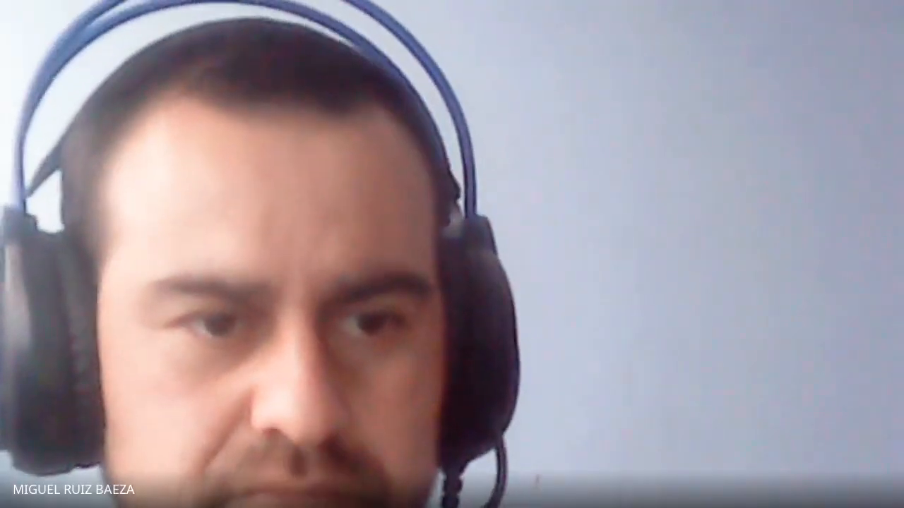
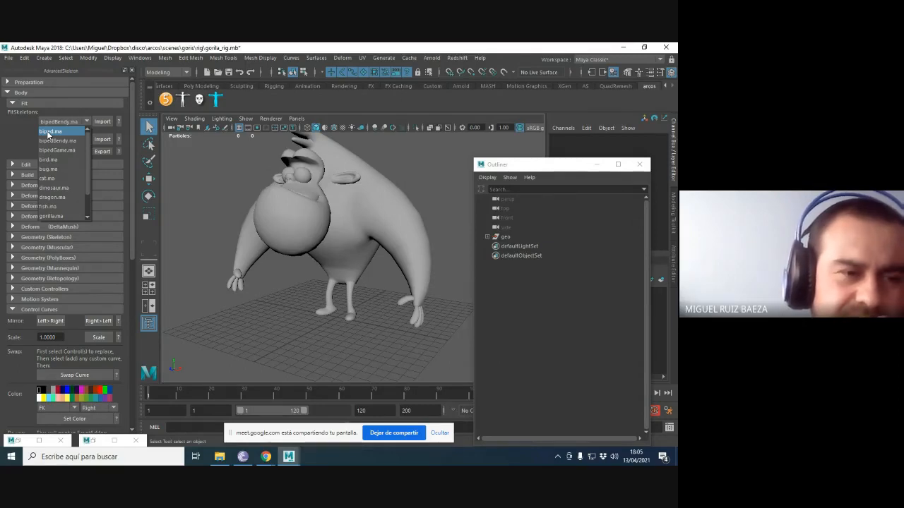
Import the biped.ma FitSkeleton into the gorilla scene and display its joints through the mesh with X-Ray Joints.
{"action": "left_click", "coordinate": [45, 132]}
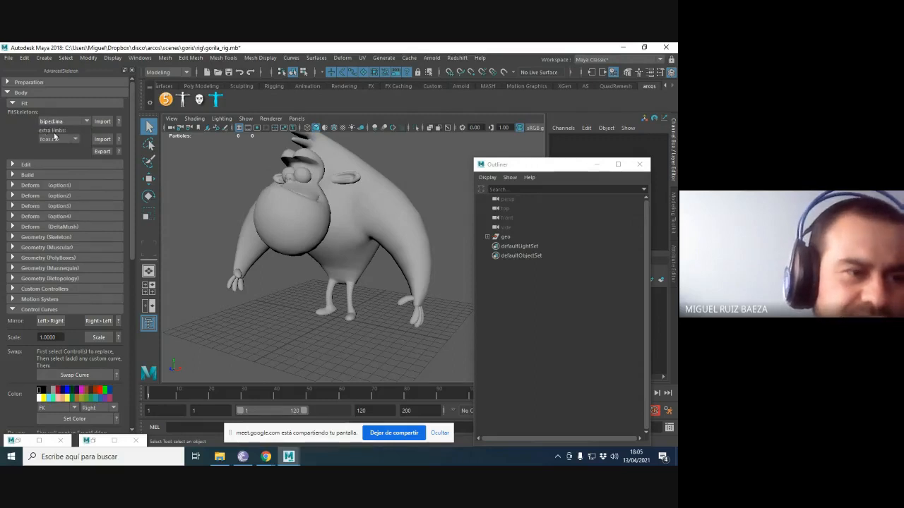
{"action": "left_click", "coordinate": [103, 123]}
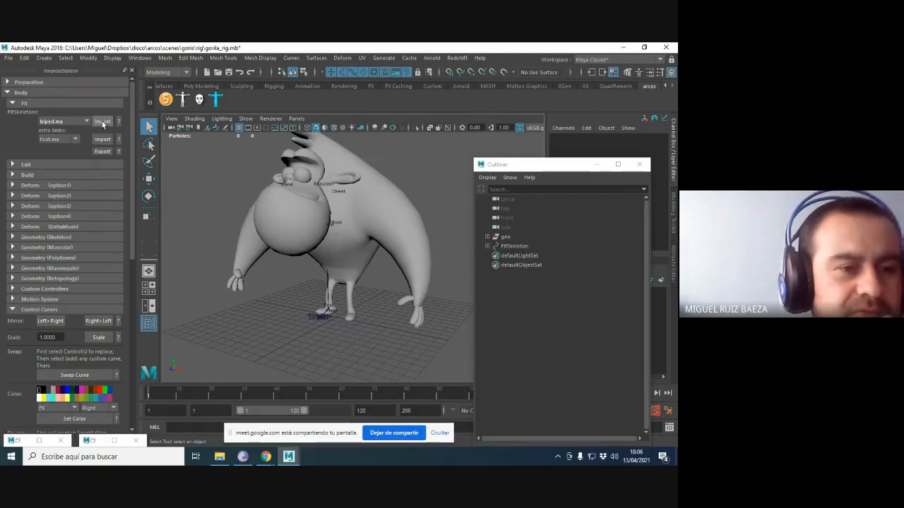
{"action": "left_click", "coordinate": [446, 128]}
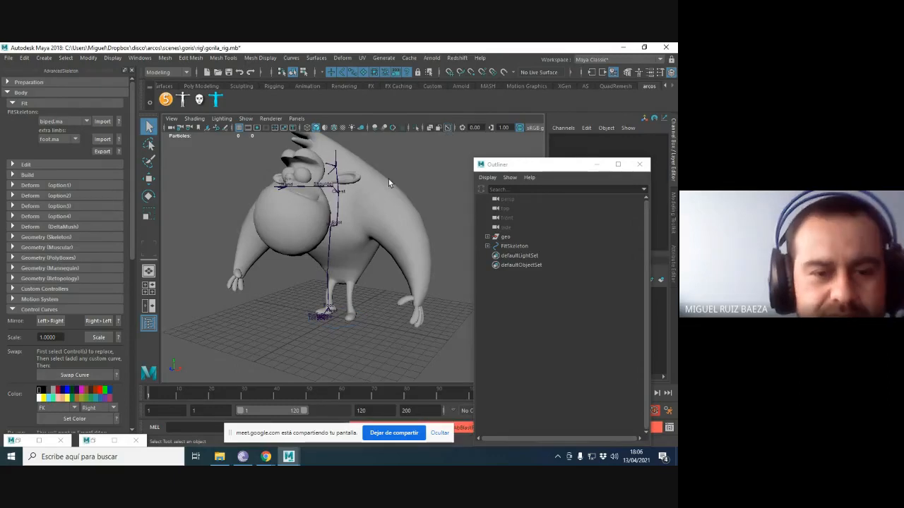
{"action": "left_click_drag", "start_coordinate": [388, 182], "coordinate": [214, 174], "text": "alt"}
{"action": "right_click_drag", "start_coordinate": [213, 174], "coordinate": [395, 205], "text": "alt"}
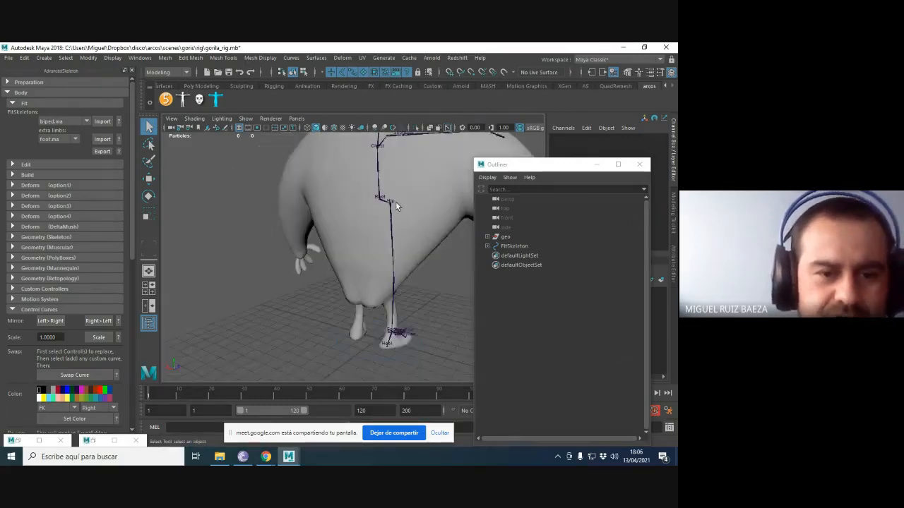
{"action": "left_click_drag", "start_coordinate": [396, 201], "coordinate": [399, 222], "text": "alt"}
{"action": "right_click_drag", "start_coordinate": [398, 221], "coordinate": [339, 218], "text": "alt"}
{"action": "left_click_drag", "start_coordinate": [339, 219], "coordinate": [296, 214], "text": "alt"}
{"action": "right_click_drag", "start_coordinate": [297, 214], "coordinate": [324, 210], "text": "alt"}
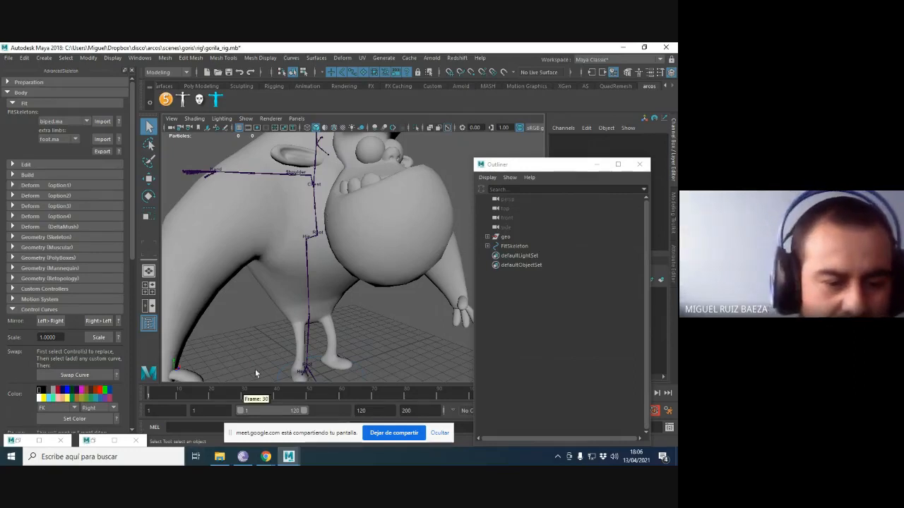
Check the chat messages of the Google Meet call in Chrome and return to Maya.
{"action": "left_click", "coordinate": [266, 457]}
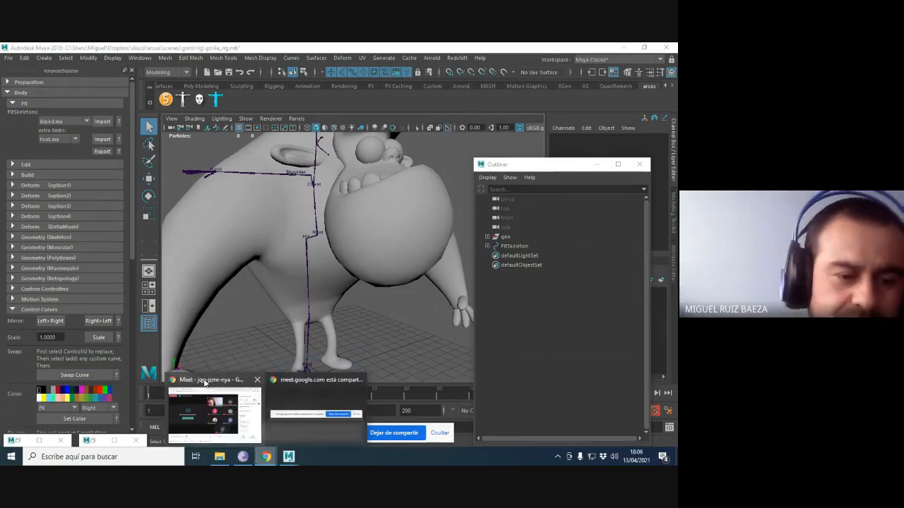
{"action": "left_click", "coordinate": [237, 422]}
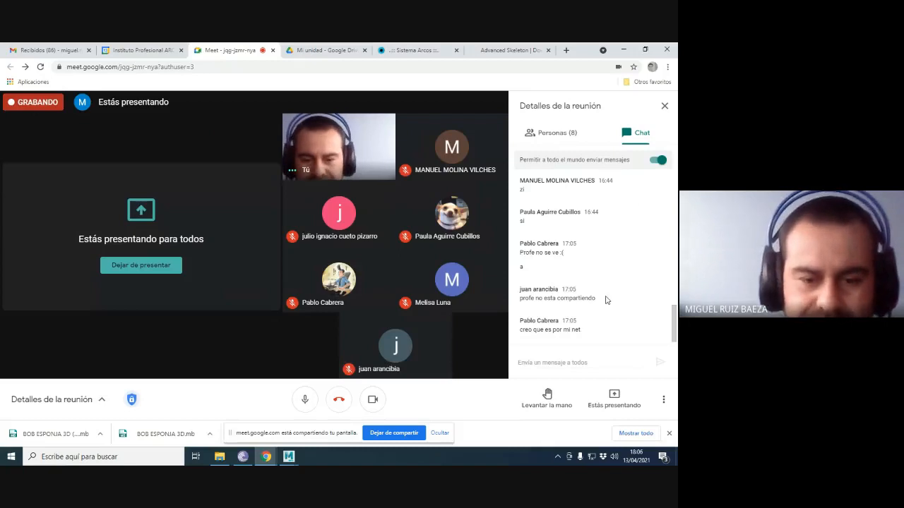
{"action": "key", "text": "alt+Tab"}
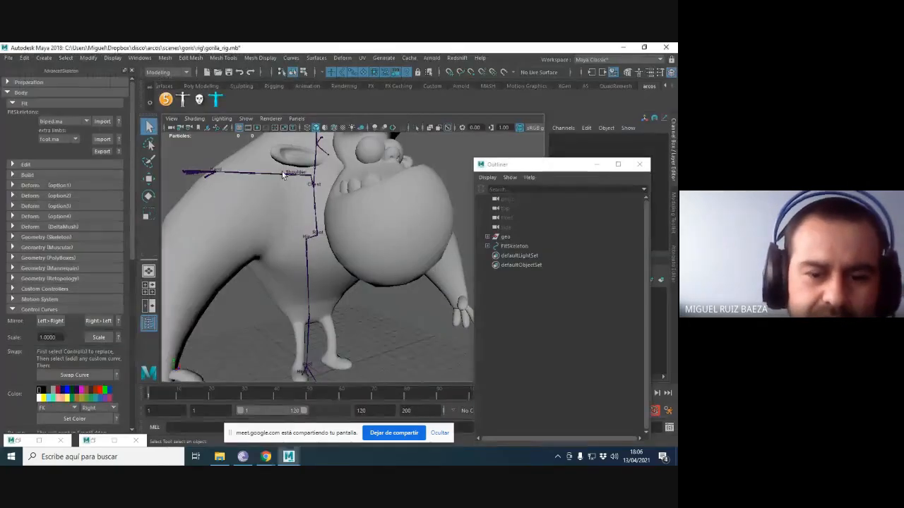
Expand the FitSkeleton hierarchy down to Spine1, select the Root joint and frame it in the viewport.
{"action": "left_click", "coordinate": [487, 246]}
{"action": "left_click", "coordinate": [494, 255]}
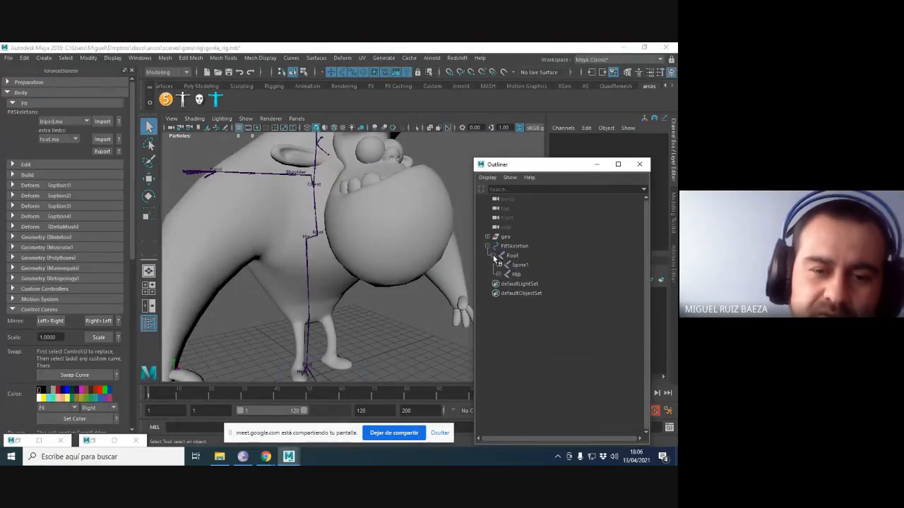
{"action": "left_click", "coordinate": [493, 255]}
{"action": "left_click", "coordinate": [493, 256]}
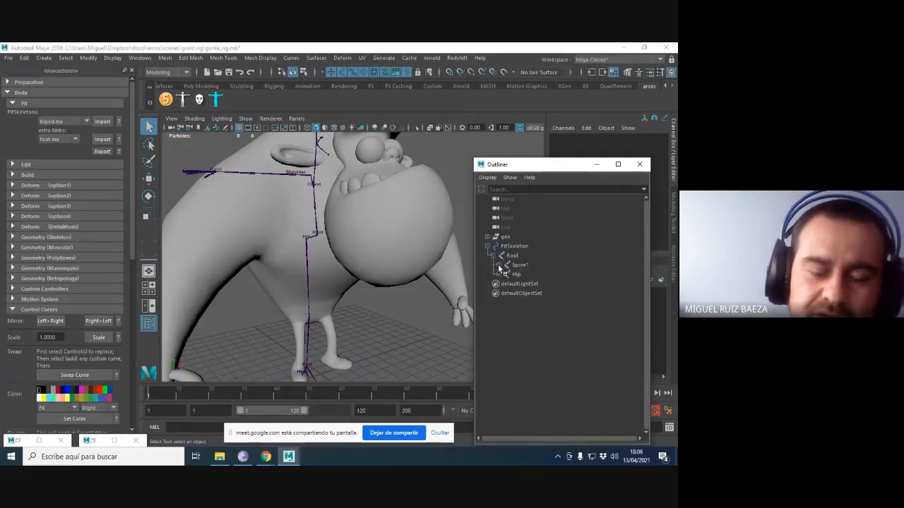
{"action": "left_click", "coordinate": [498, 265]}
{"action": "left_click", "coordinate": [513, 257]}
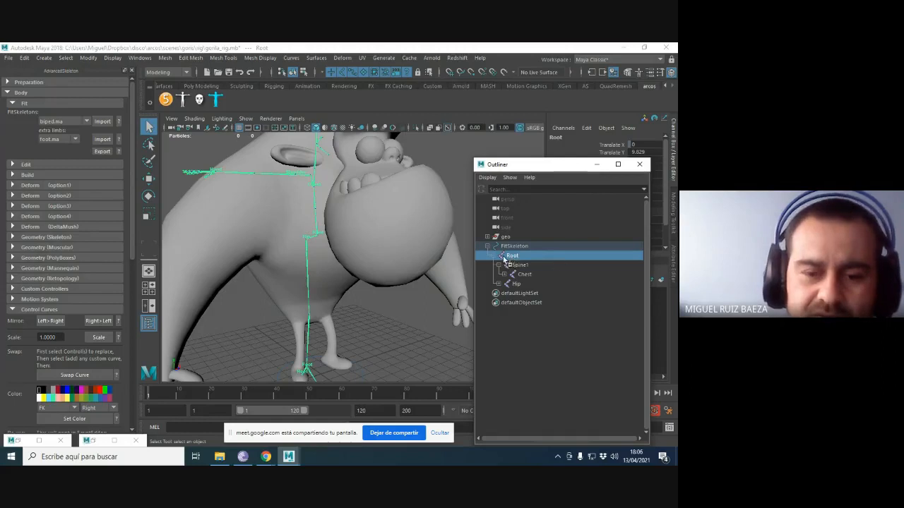
{"action": "key", "text": "f"}
{"action": "left_click_drag", "start_coordinate": [296, 242], "coordinate": [357, 240], "text": "alt"}
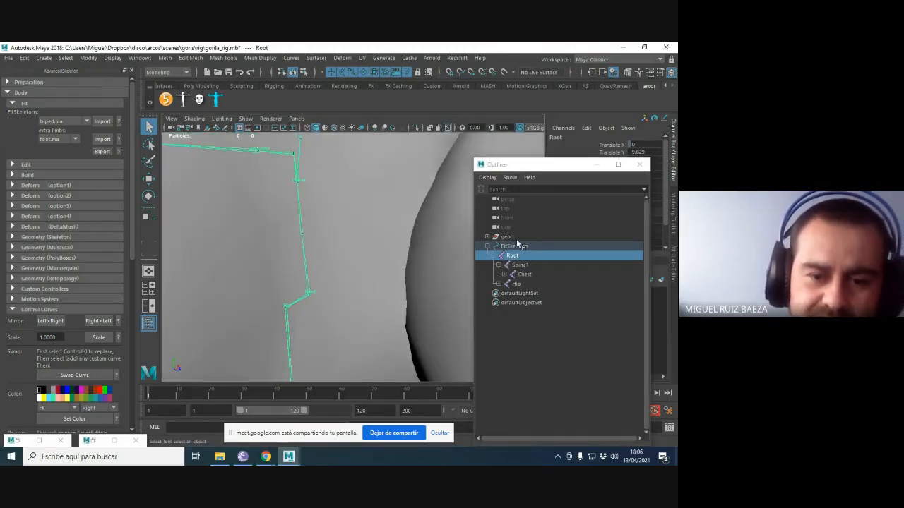
Deselect the Root joint and examine how the fit skeleton's root, hip and spine joints sit inside the gorilla.
{"action": "left_click_drag", "start_coordinate": [402, 264], "coordinate": [340, 261], "text": "alt"}
{"action": "left_click", "coordinate": [338, 219]}
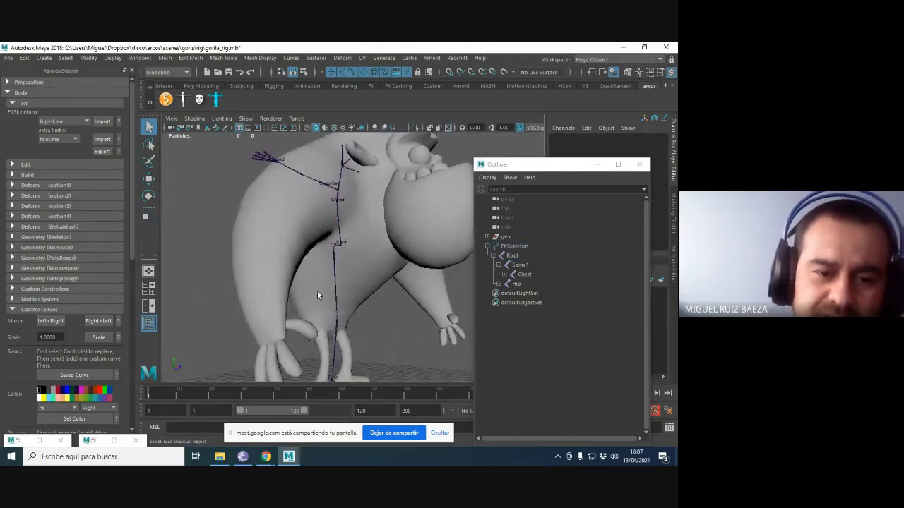
{"action": "left_click_drag", "start_coordinate": [357, 228], "coordinate": [356, 265], "text": "alt"}
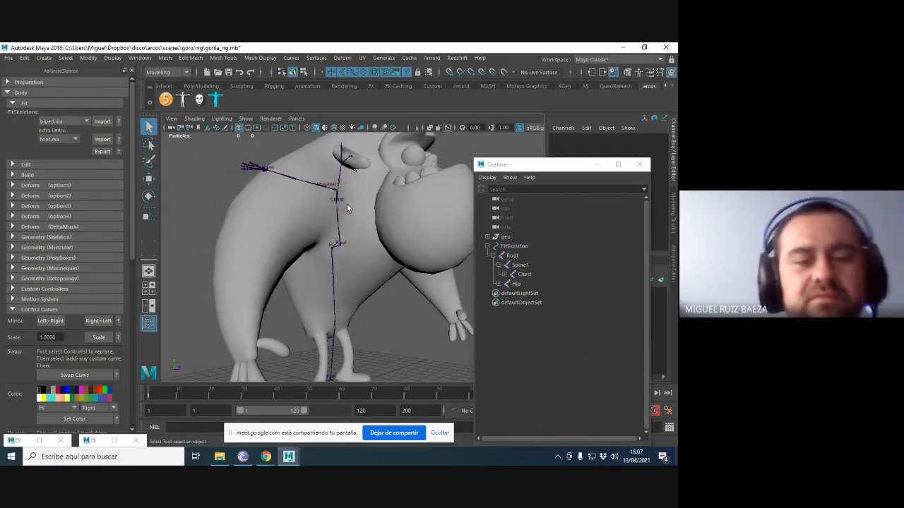
{"action": "left_click_drag", "start_coordinate": [346, 203], "coordinate": [347, 185], "text": "alt"}
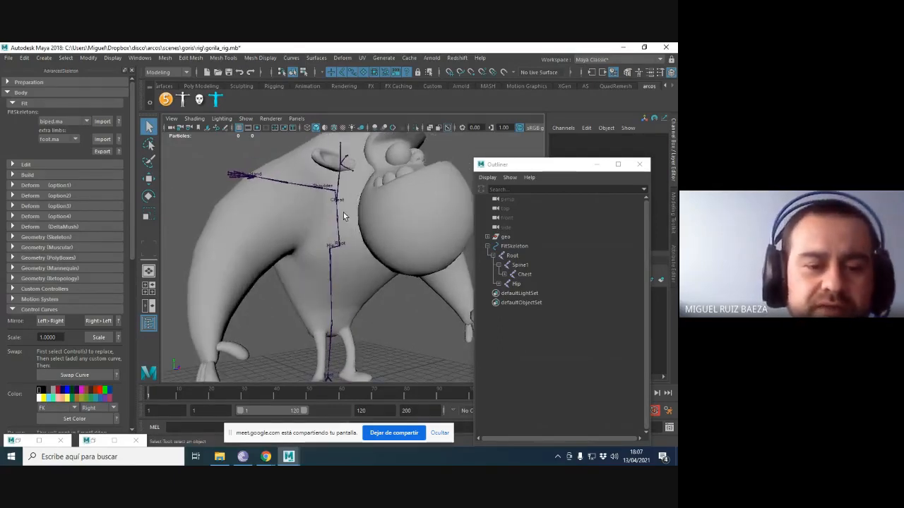
{"action": "left_click_drag", "start_coordinate": [343, 216], "coordinate": [304, 222], "text": "alt"}
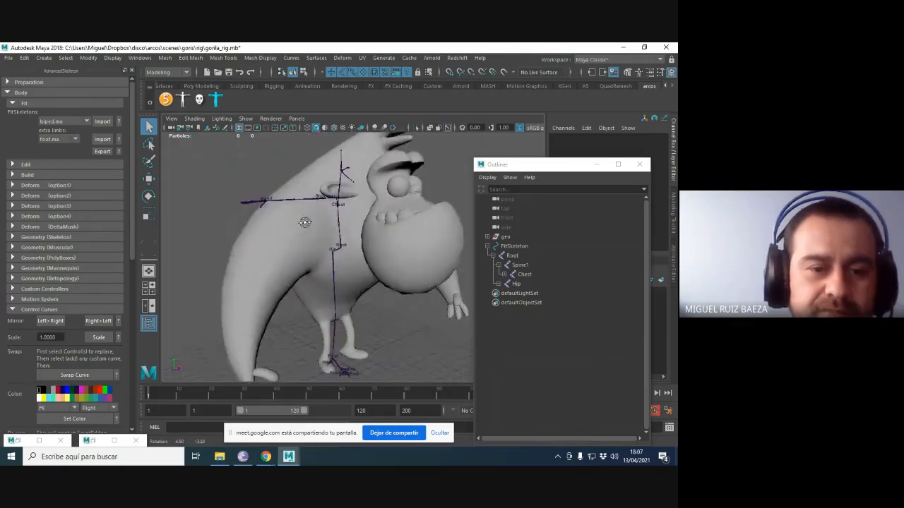
{"action": "left_click_drag", "start_coordinate": [342, 196], "coordinate": [340, 153], "text": "alt"}
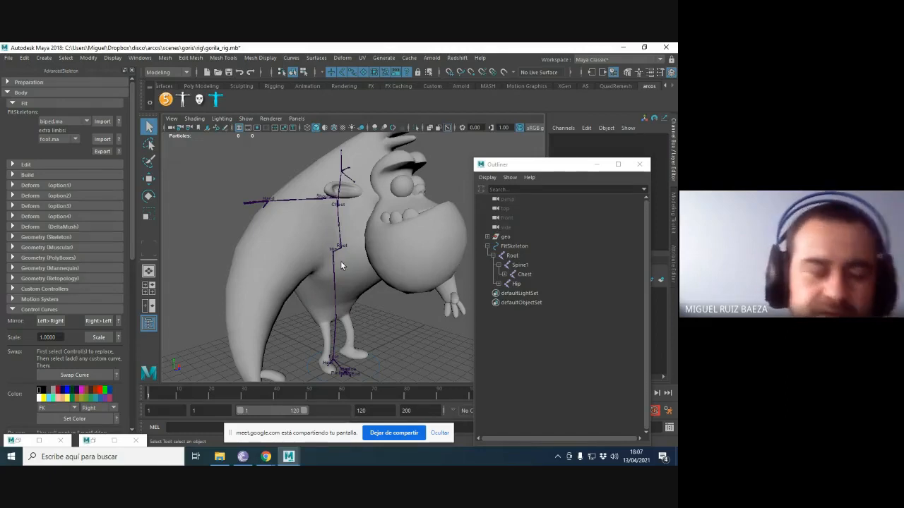
{"action": "scroll", "coordinate": [356, 250], "scroll_direction": "up", "scroll_amount": 3}
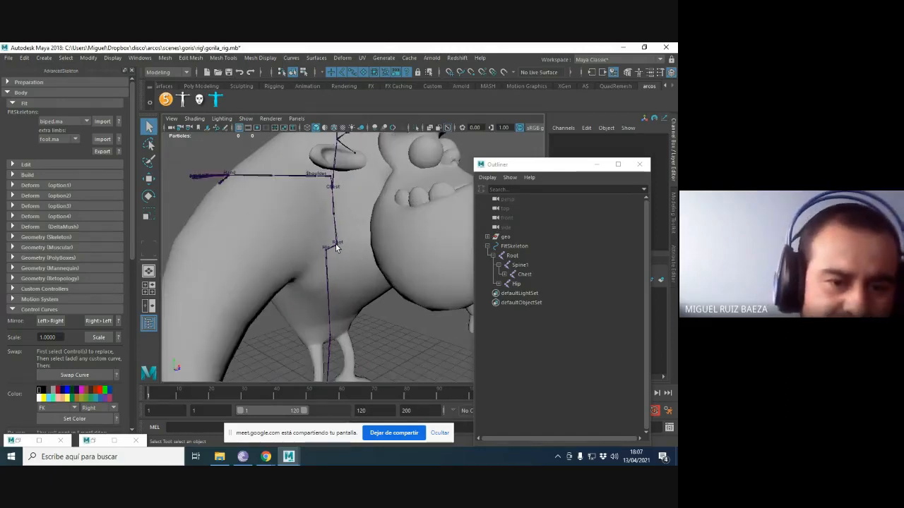
{"action": "scroll", "coordinate": [348, 230], "scroll_direction": "up", "scroll_amount": 5}
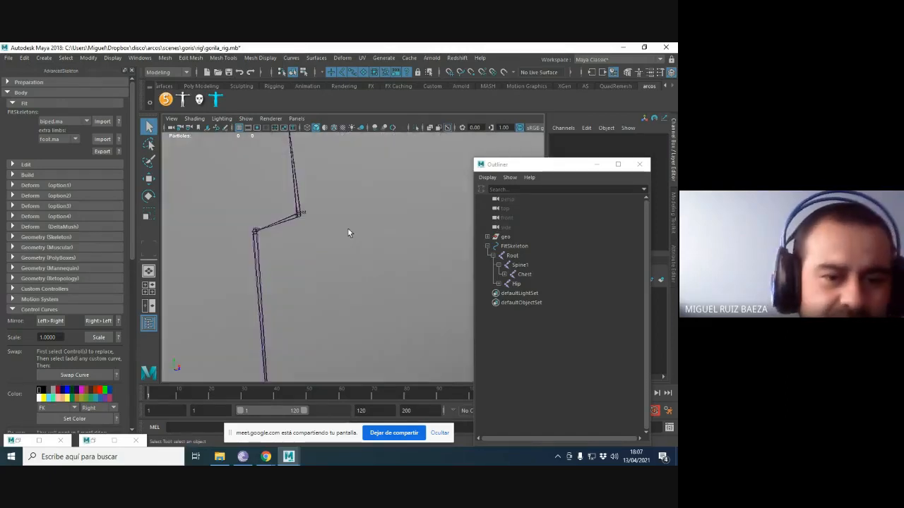
{"action": "scroll", "coordinate": [273, 230], "scroll_direction": "down", "scroll_amount": 5}
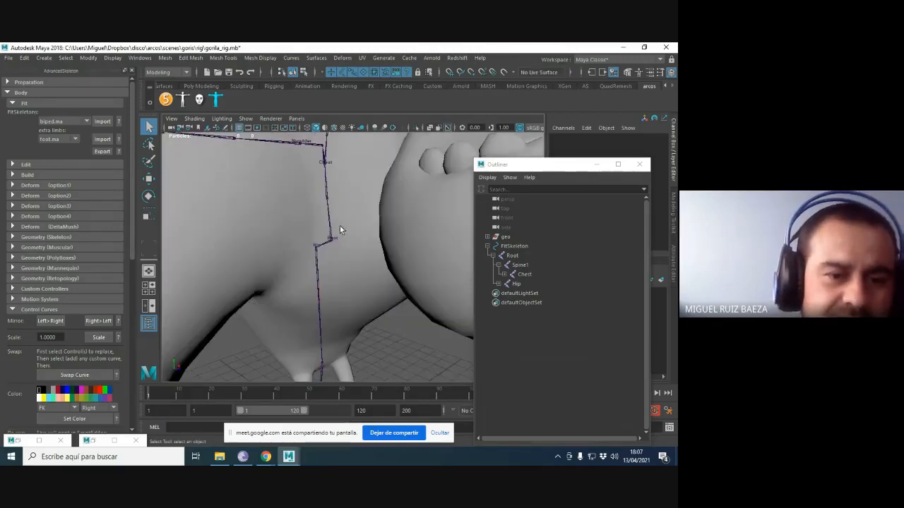
Set the joint display size to 0.58 so the fit skeleton's joints are drawn larger.
{"action": "left_click", "coordinate": [112, 58]}
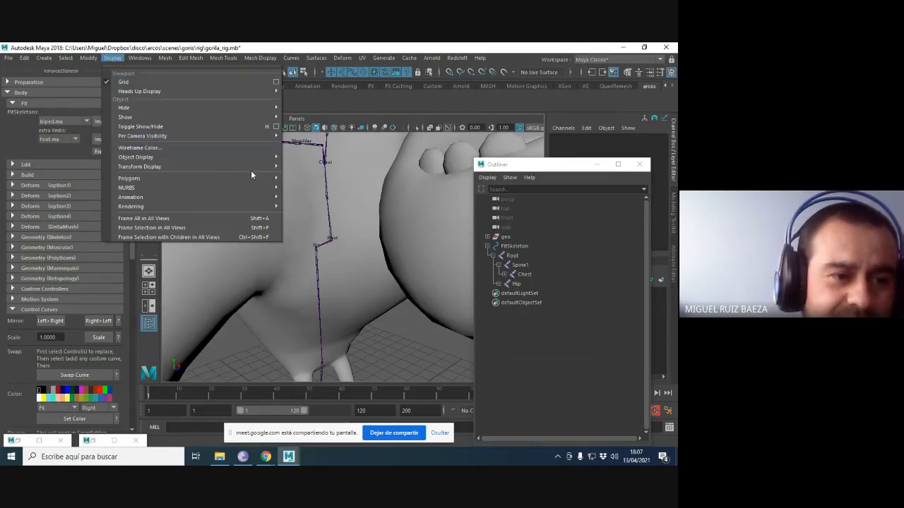
{"action": "mouse_move", "coordinate": [252, 196]}
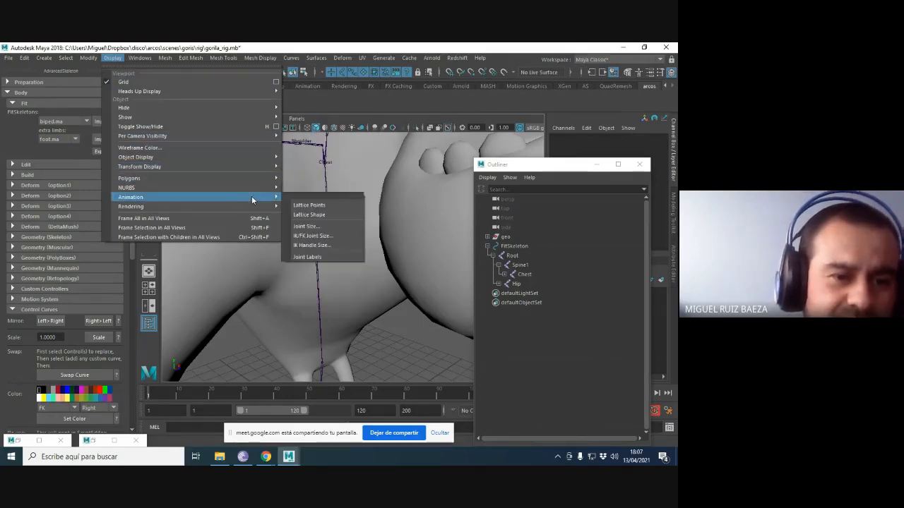
{"action": "left_click", "coordinate": [307, 226]}
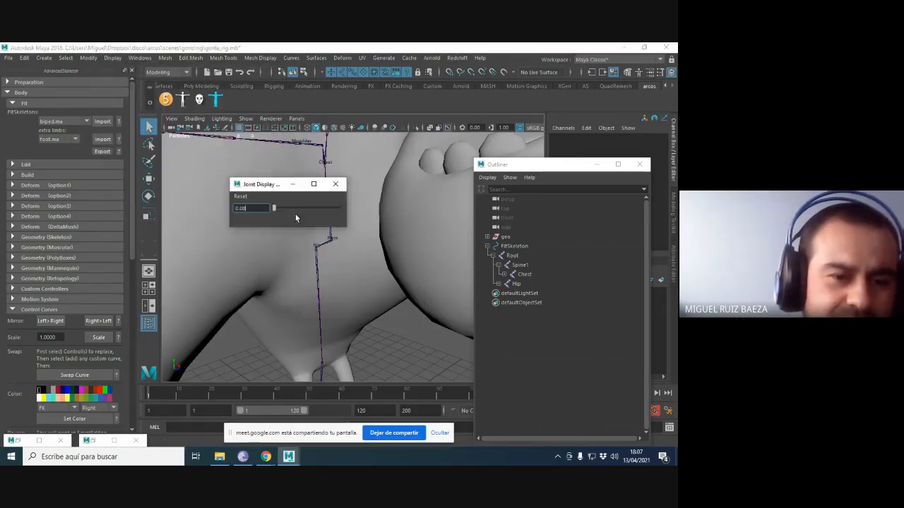
{"action": "left_click_drag", "start_coordinate": [295, 210], "coordinate": [276, 210]}
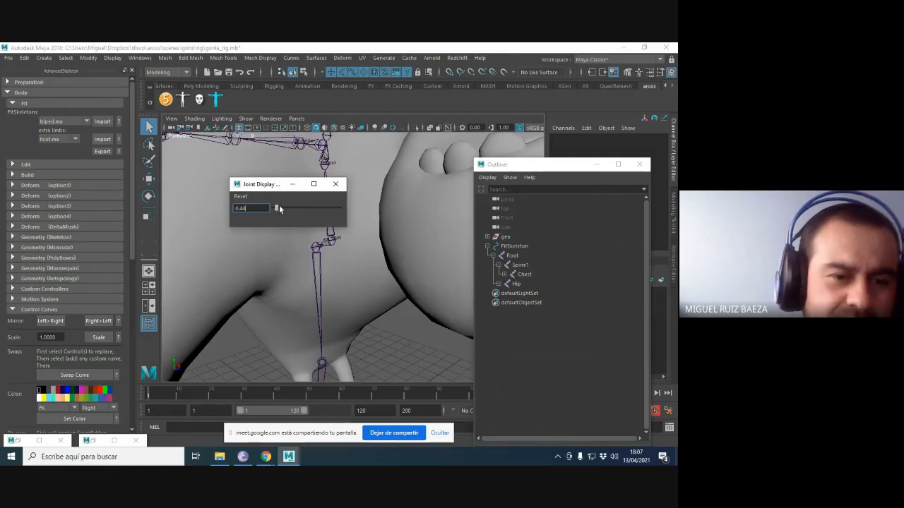
{"action": "mouse_move", "coordinate": [276, 208]}
{"action": "left_mouse_down"}
{"action": "mouse_move", "coordinate": [292, 207]}
{"action": "mouse_move", "coordinate": [276, 208]}
{"action": "left_mouse_up"}
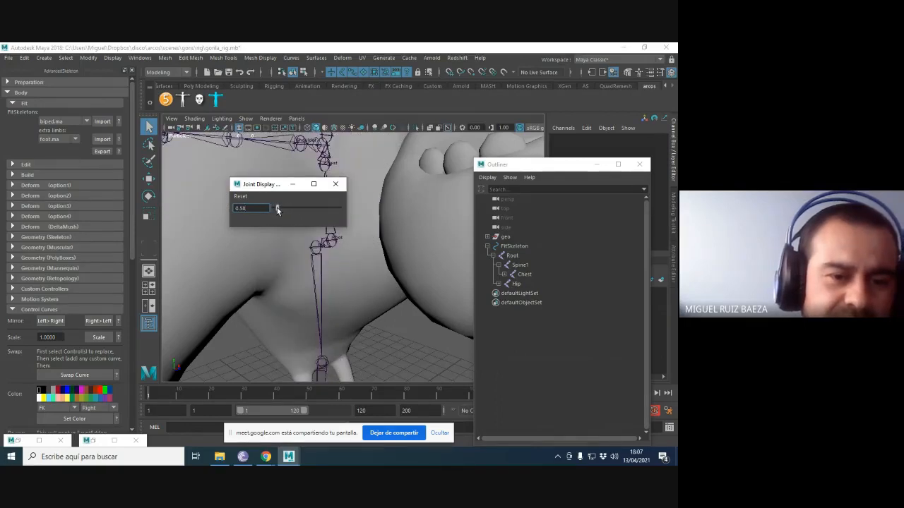
{"action": "left_click", "coordinate": [335, 184]}
Select the fit skeleton's Root joint with the Move tool active and move the Outliner clear of the channel values.
{"action": "scroll", "coordinate": [377, 250], "scroll_direction": "down", "scroll_amount": 5}
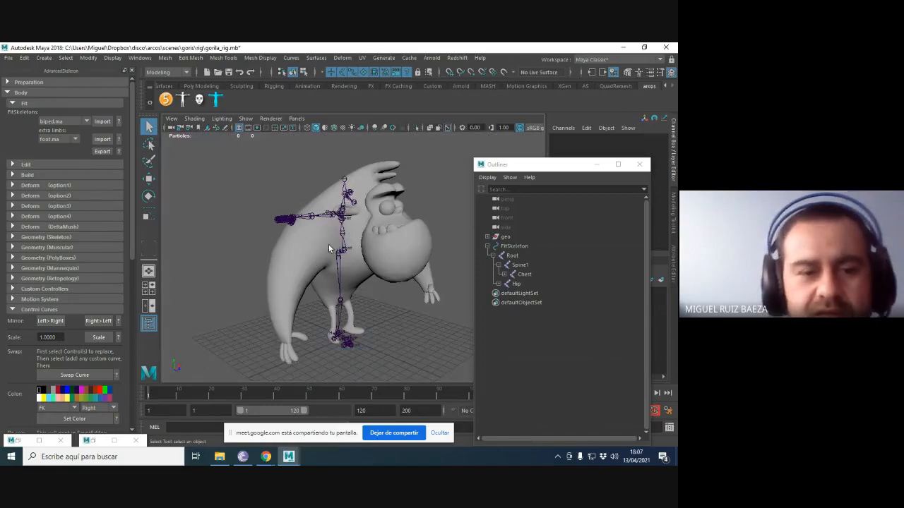
{"action": "left_click_drag", "start_coordinate": [330, 249], "coordinate": [335, 220], "text": "alt"}
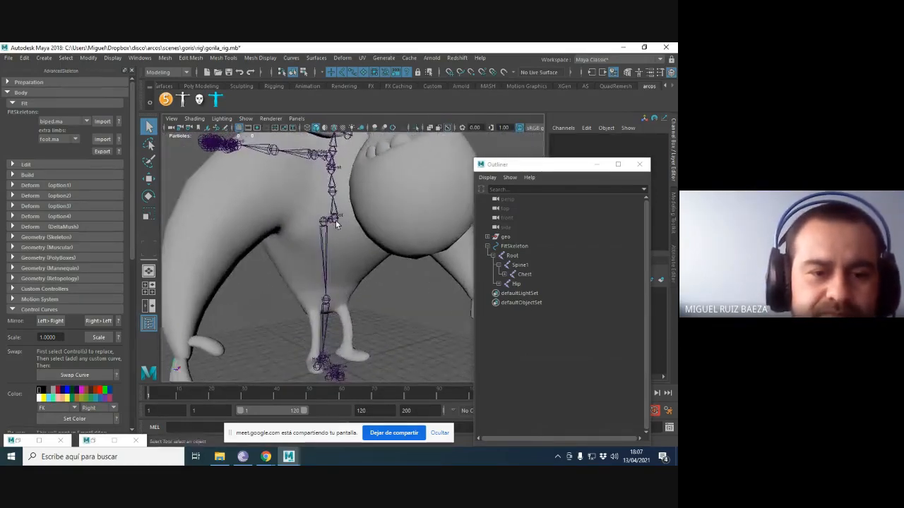
{"action": "left_click", "coordinate": [336, 219]}
{"action": "left_click_drag", "start_coordinate": [550, 163], "coordinate": [549, 288]}
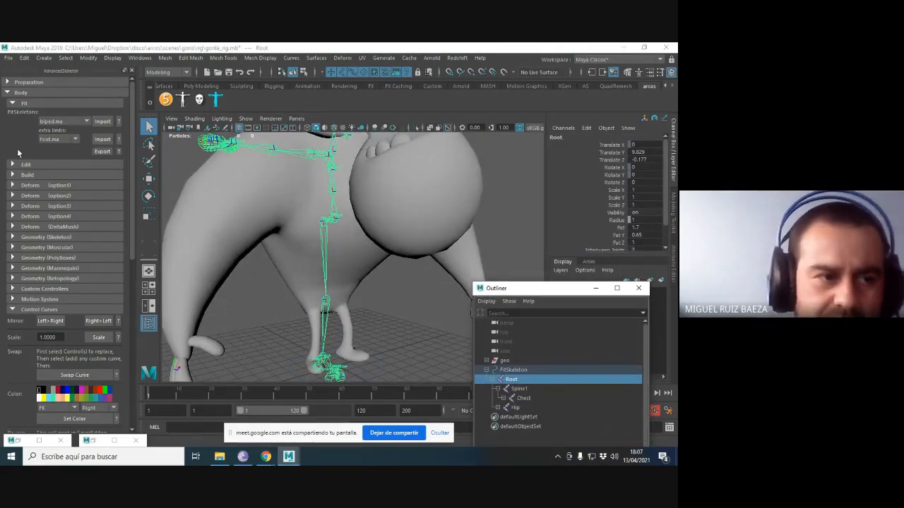
{"action": "key", "text": "w"}
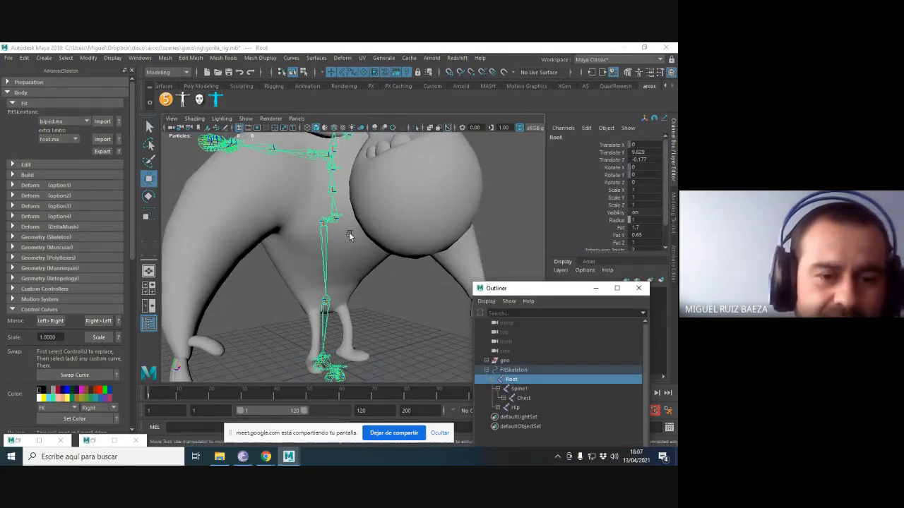
{"action": "left_click_drag", "start_coordinate": [349, 233], "coordinate": [303, 256], "text": "alt"}
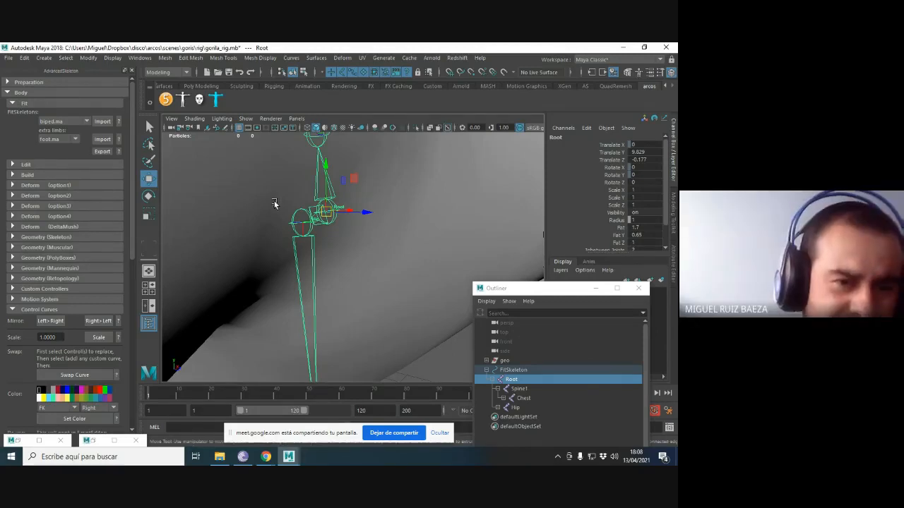
{"action": "scroll", "coordinate": [275, 203], "scroll_direction": "down", "scroll_amount": 5}
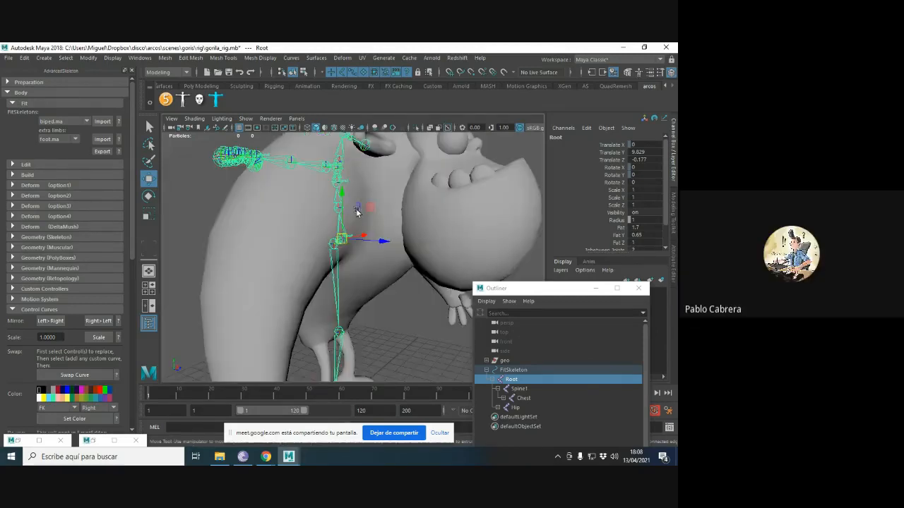
Toggle X-Ray Joints off and on to compare how the skeleton displays through the gorilla mesh.
{"action": "left_click", "coordinate": [447, 128]}
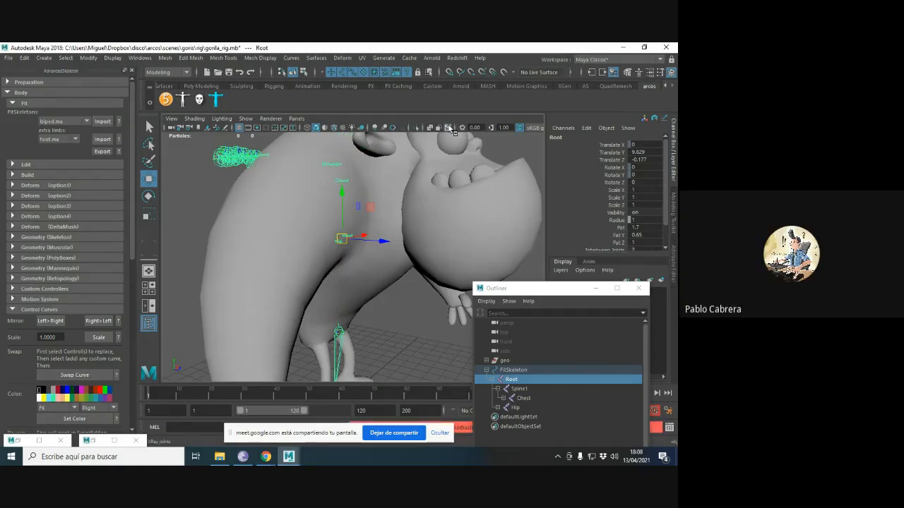
{"action": "left_click", "coordinate": [448, 128]}
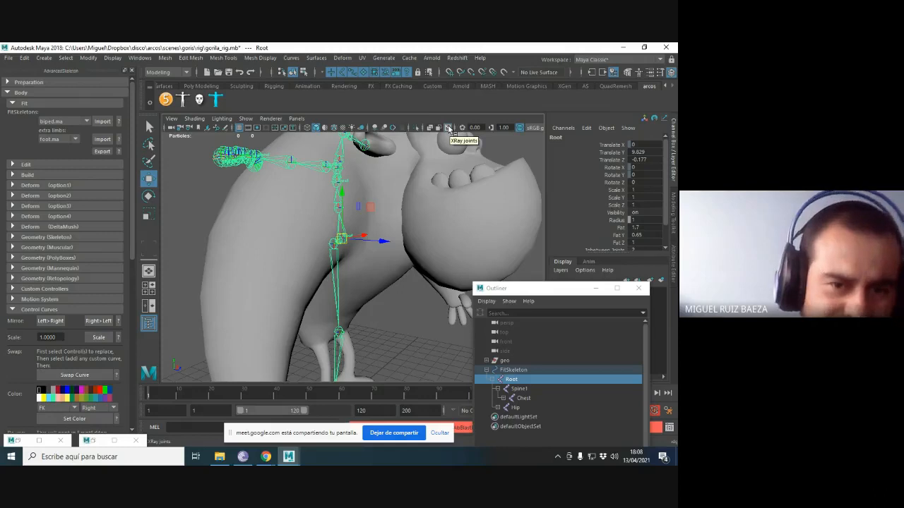
{"action": "left_click", "coordinate": [447, 128]}
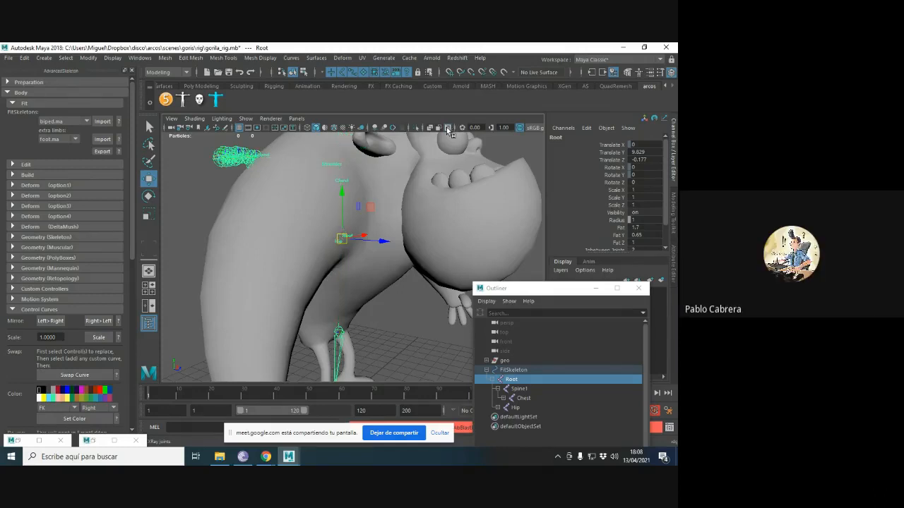
{"action": "left_click", "coordinate": [448, 128]}
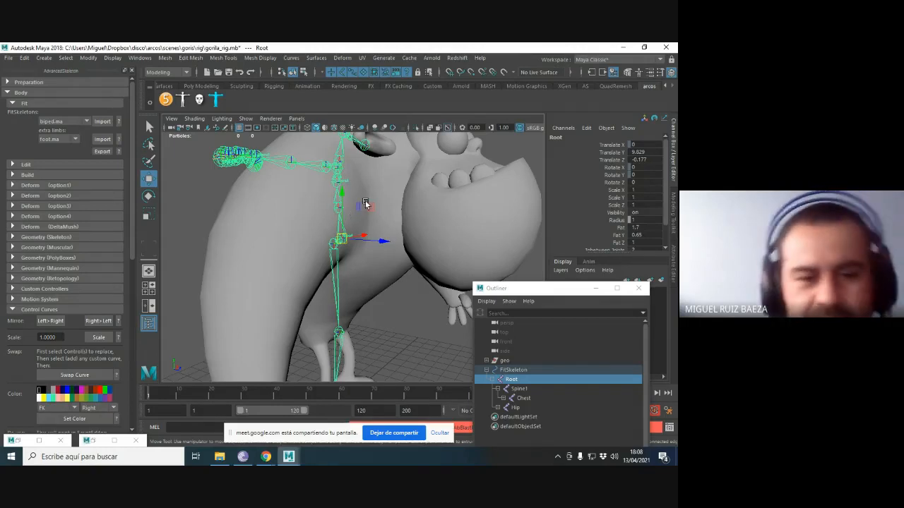
{"action": "left_click_drag", "start_coordinate": [317, 252], "coordinate": [343, 252], "text": "alt"}
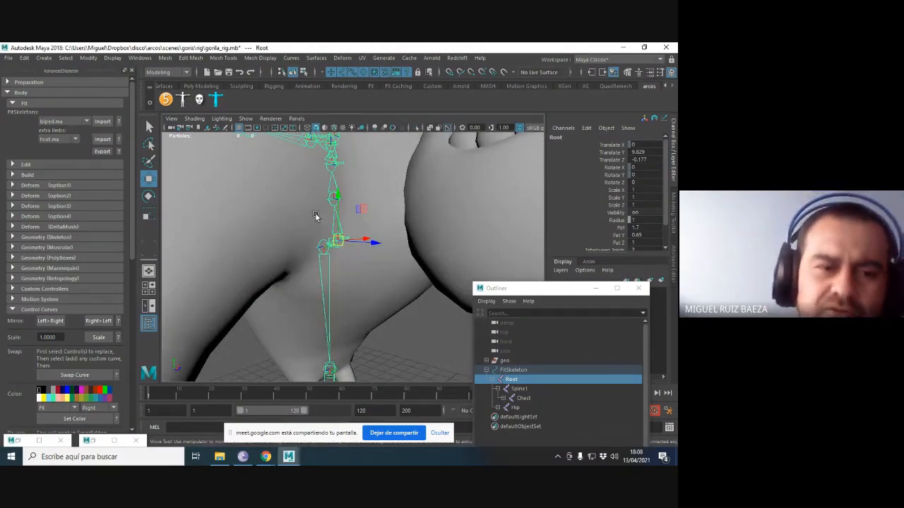
Turn on FitMode in the AdvancedSkeleton edit options and select the Hip joint to examine the joint axes.
{"action": "left_click", "coordinate": [66, 166]}
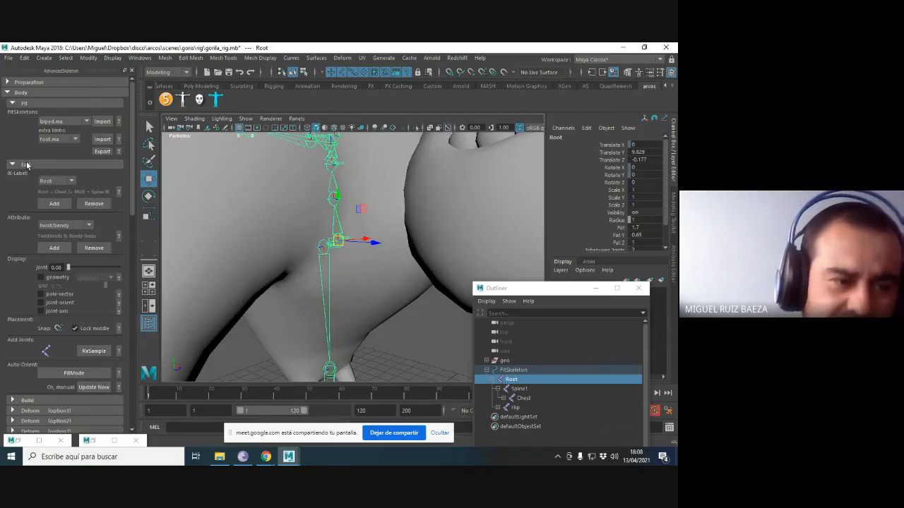
{"action": "scroll", "coordinate": [55, 181], "scroll_direction": "down", "scroll_amount": 1}
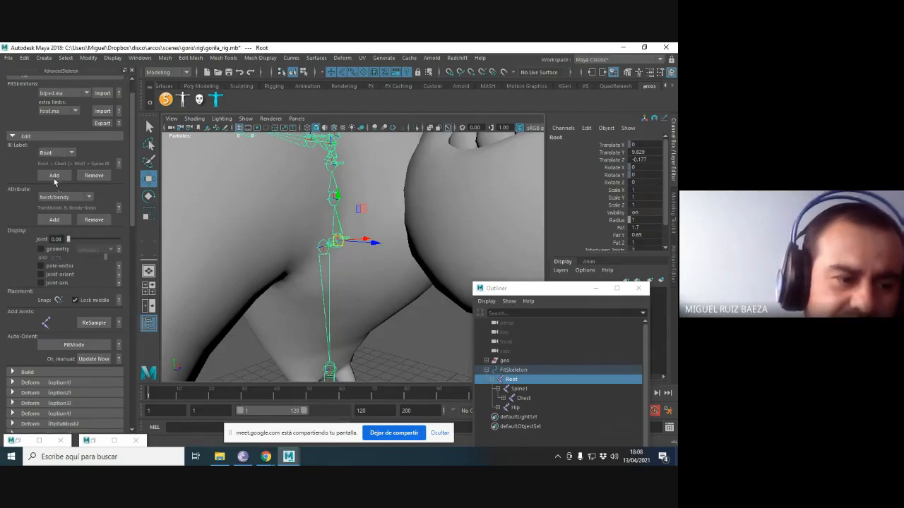
{"action": "left_click", "coordinate": [71, 346]}
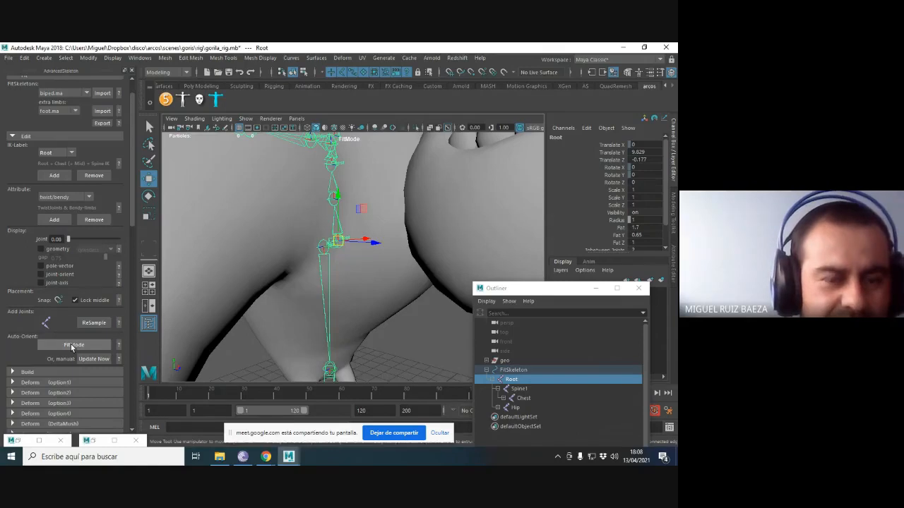
{"action": "left_click", "coordinate": [332, 263]}
{"action": "left_click", "coordinate": [328, 249]}
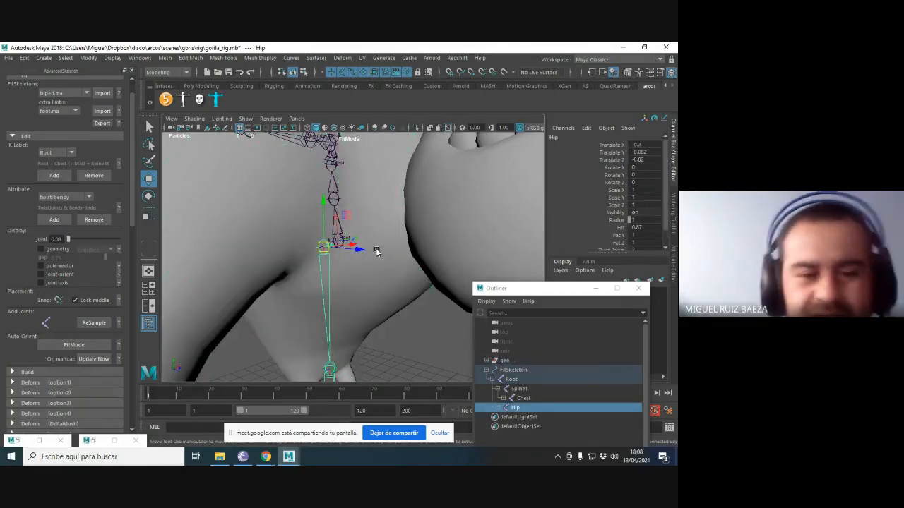
{"action": "left_click_drag", "start_coordinate": [363, 248], "coordinate": [353, 212], "text": "alt"}
{"action": "scroll", "coordinate": [343, 214], "scroll_direction": "down", "scroll_amount": 4}
{"action": "left_click_drag", "start_coordinate": [380, 200], "coordinate": [362, 240], "text": "alt"}
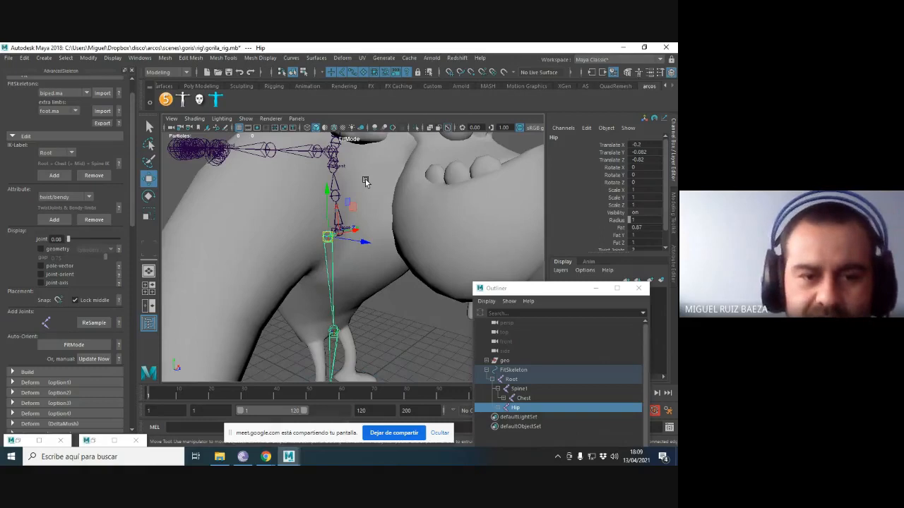
{"action": "left_click_drag", "start_coordinate": [373, 205], "coordinate": [374, 235], "text": "alt"}
{"action": "right_click_drag", "start_coordinate": [374, 235], "coordinate": [325, 269], "text": "alt"}
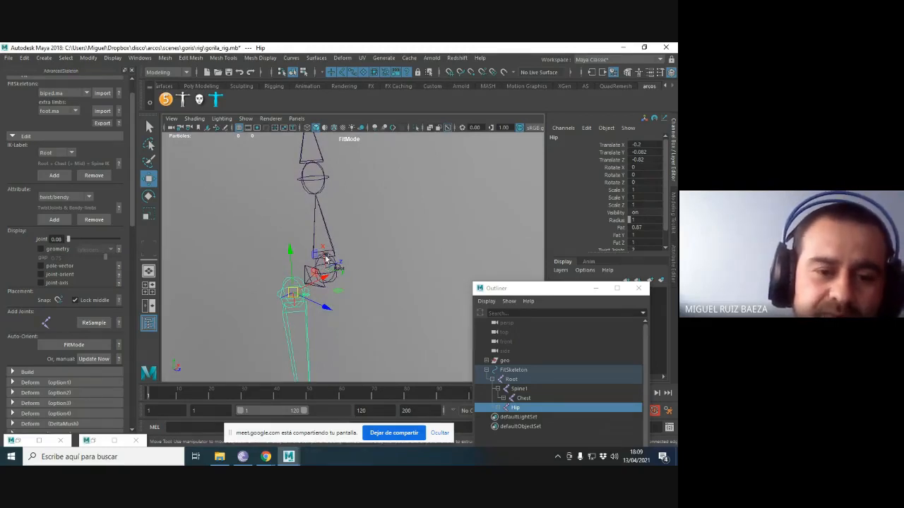
Try moving the Spine1 joint forward in FitMode and undo the move.
{"action": "left_click", "coordinate": [322, 177]}
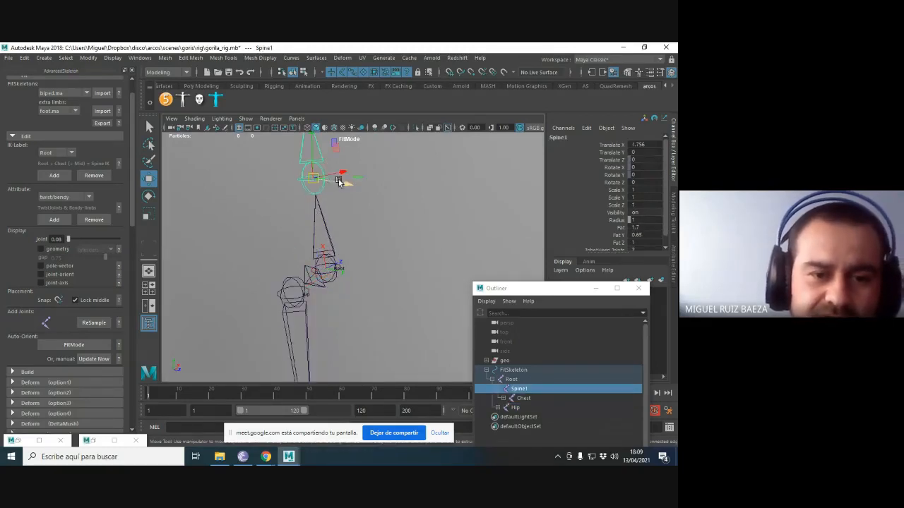
{"action": "left_click_drag", "start_coordinate": [346, 181], "coordinate": [410, 198]}
{"action": "key", "text": "ctrl+z"}
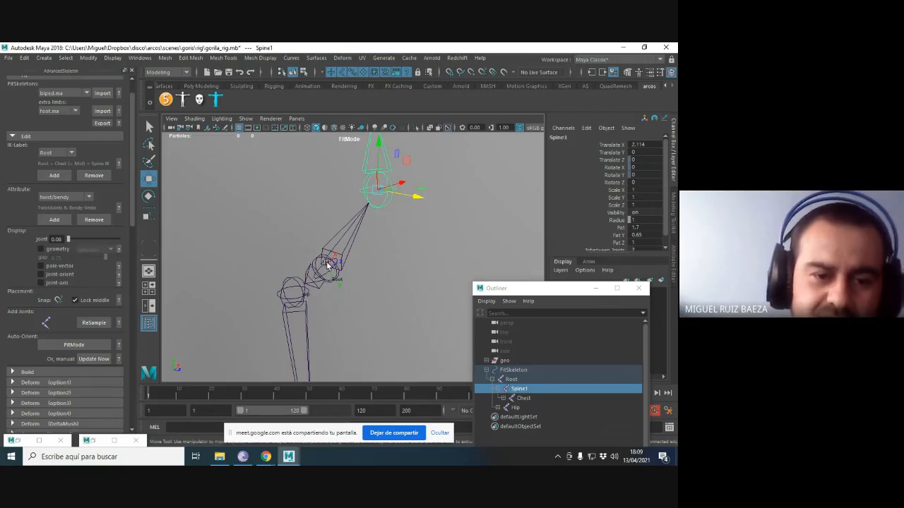
{"action": "left_click_drag", "start_coordinate": [379, 202], "coordinate": [394, 230], "text": "alt"}
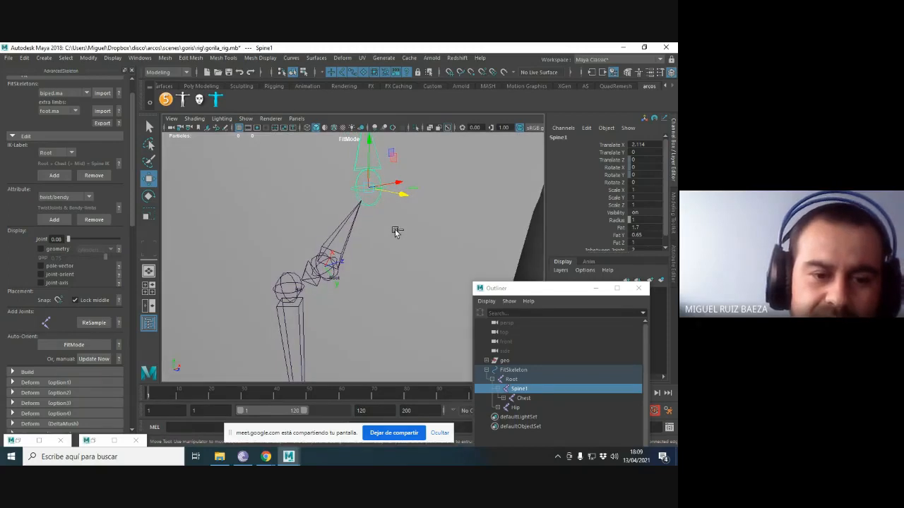
{"action": "key", "text": "ctrl+z"}
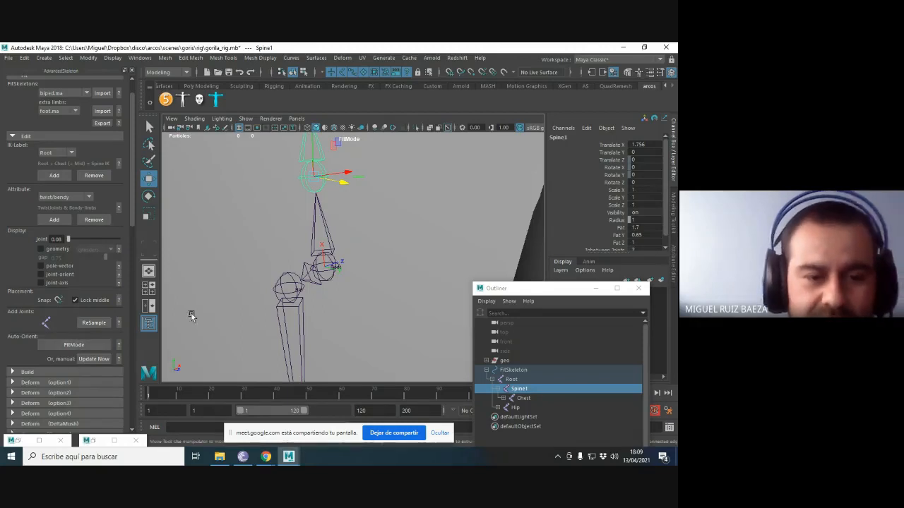
Turn off FitMode and try moving the Spine1 joint forward and the Chest joint backward, inspecting the joint orientations.
{"action": "left_click", "coordinate": [76, 344]}
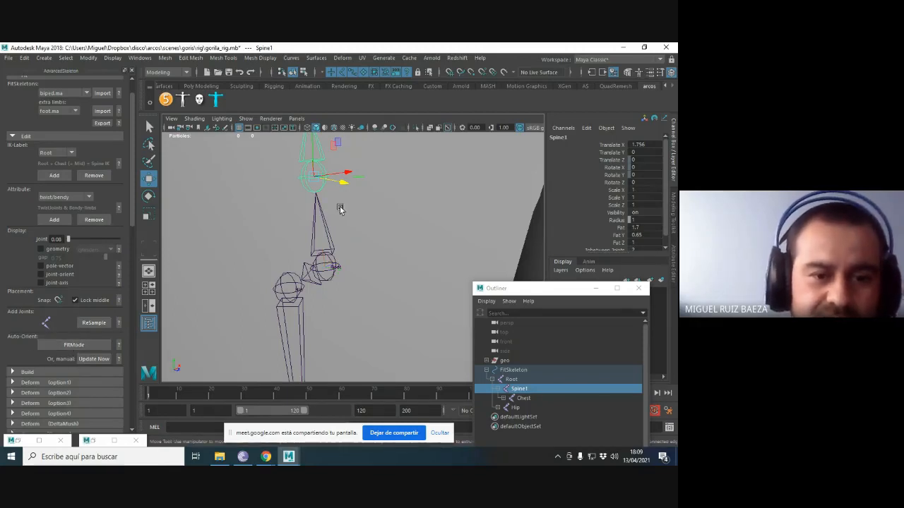
{"action": "left_click_drag", "start_coordinate": [338, 206], "coordinate": [285, 244], "text": "alt"}
{"action": "left_click", "coordinate": [332, 267]}
{"action": "key", "text": "w"}
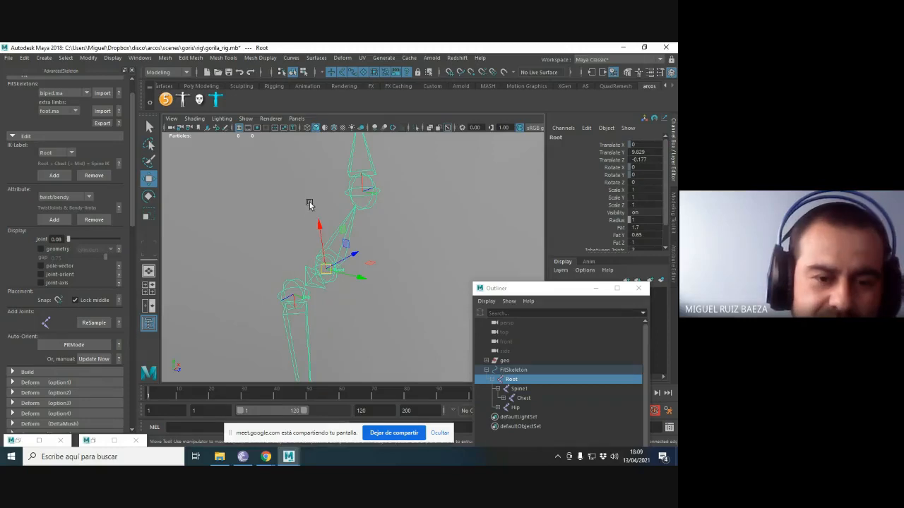
{"action": "left_click_drag", "start_coordinate": [375, 245], "coordinate": [376, 265], "text": "alt"}
{"action": "middle_click_drag", "start_coordinate": [374, 205], "coordinate": [373, 228], "text": "alt"}
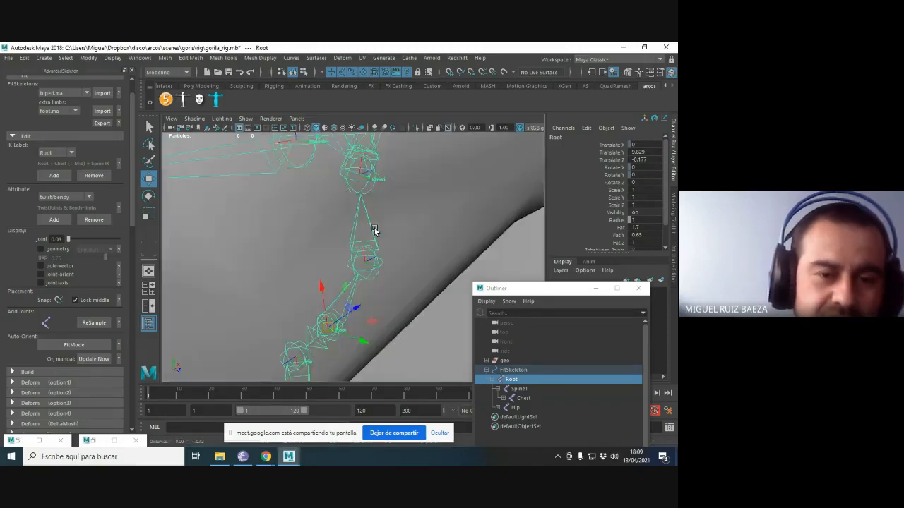
{"action": "left_click", "coordinate": [374, 186]}
{"action": "left_click_drag", "start_coordinate": [375, 186], "coordinate": [339, 152], "text": "alt"}
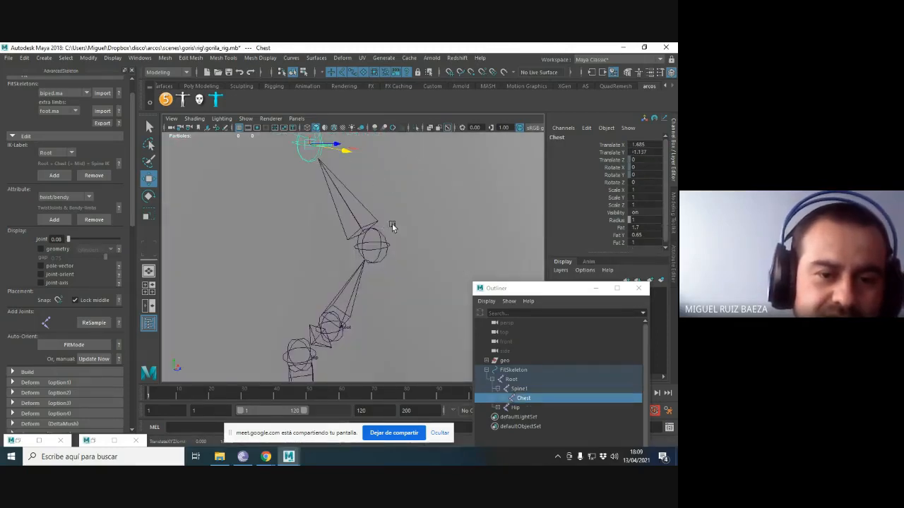
{"action": "left_click", "coordinate": [381, 243]}
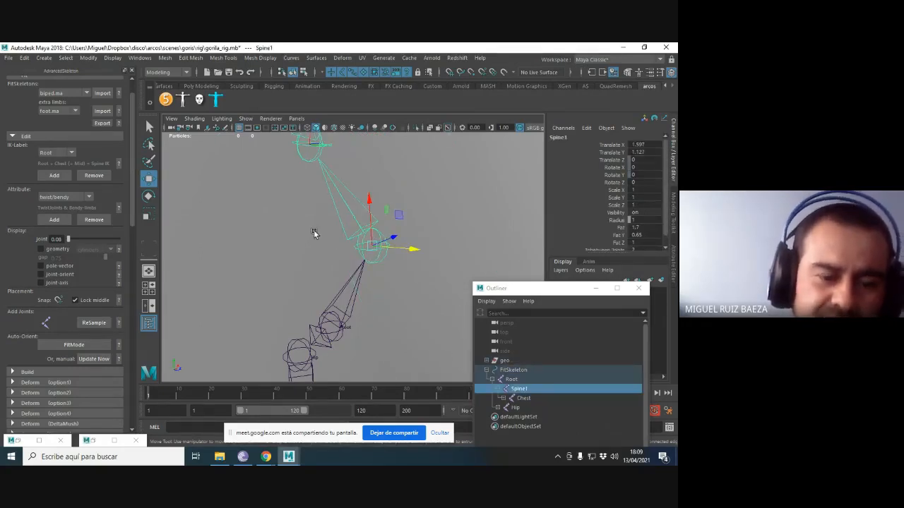
{"action": "key", "text": "alt+b"}
{"action": "key", "text": "alt+b"}
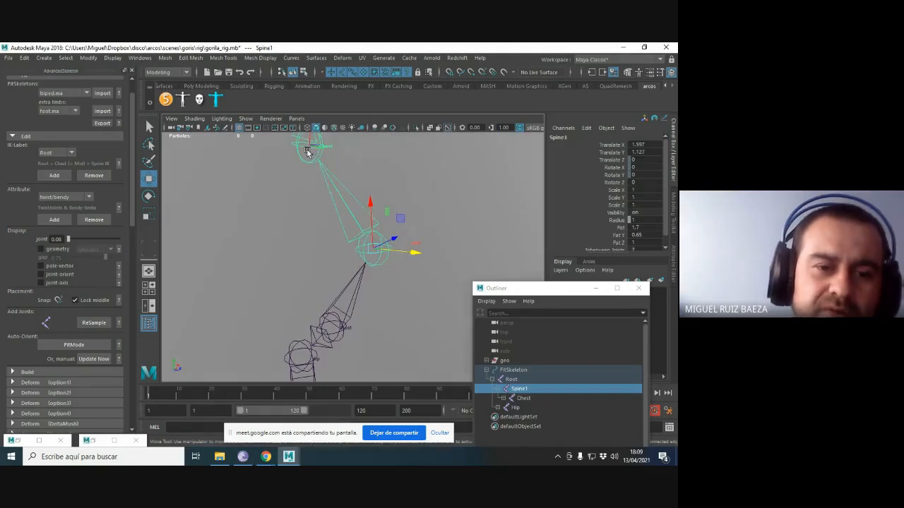
Undo the trial moves of the Chest and Spine1 joints.
{"action": "key", "text": "ctrl+z"}
{"action": "key", "text": "ctrl+z"}
{"action": "key", "text": "ctrl+z"}
{"action": "key", "text": "ctrl+z"}
{"action": "key", "text": "ctrl+z"}
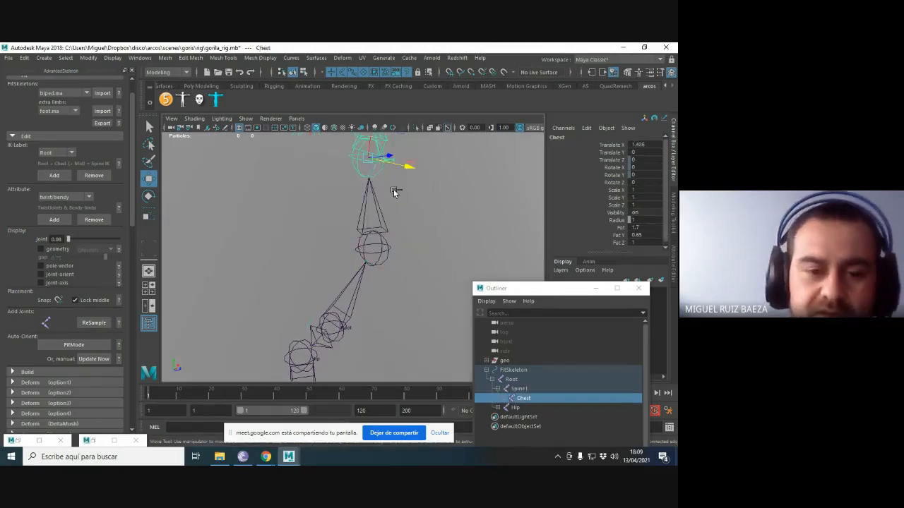
{"action": "key", "text": "ctrl+z"}
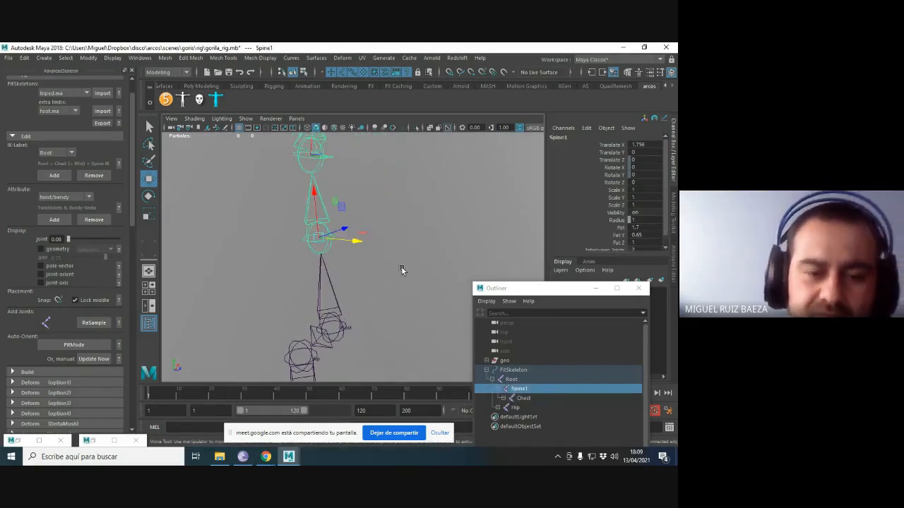
{"action": "right_click_drag", "start_coordinate": [402, 268], "coordinate": [369, 256], "text": "alt"}
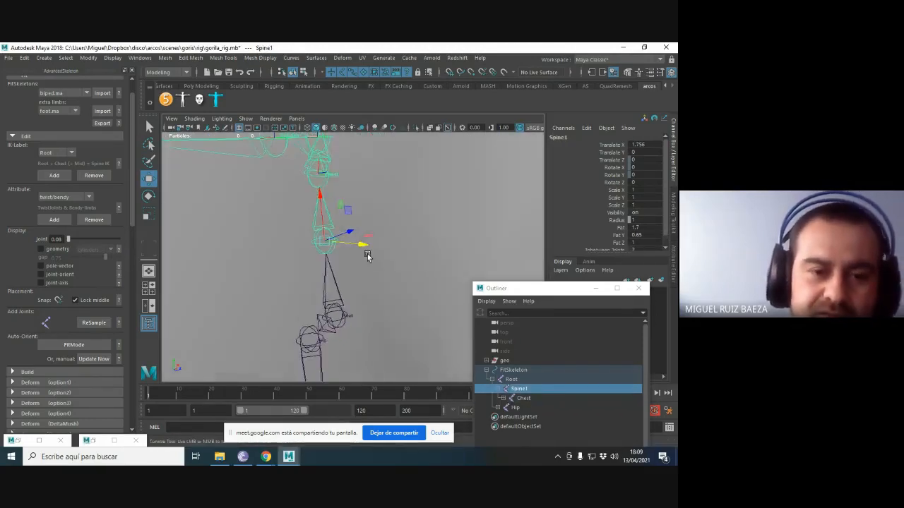
Turn FitMode back on and select the Root joint of the fit skeleton, showing it against the gorilla model.
{"action": "left_click", "coordinate": [72, 346]}
{"action": "left_click_drag", "start_coordinate": [374, 244], "coordinate": [409, 258], "text": "alt"}
{"action": "left_click", "coordinate": [351, 269]}
{"action": "scroll", "coordinate": [366, 255], "scroll_direction": "down", "scroll_amount": 5}
{"action": "left_click_drag", "start_coordinate": [560, 281], "coordinate": [564, 172]}
{"action": "scroll", "coordinate": [332, 240], "scroll_direction": "up", "scroll_amount": 4}
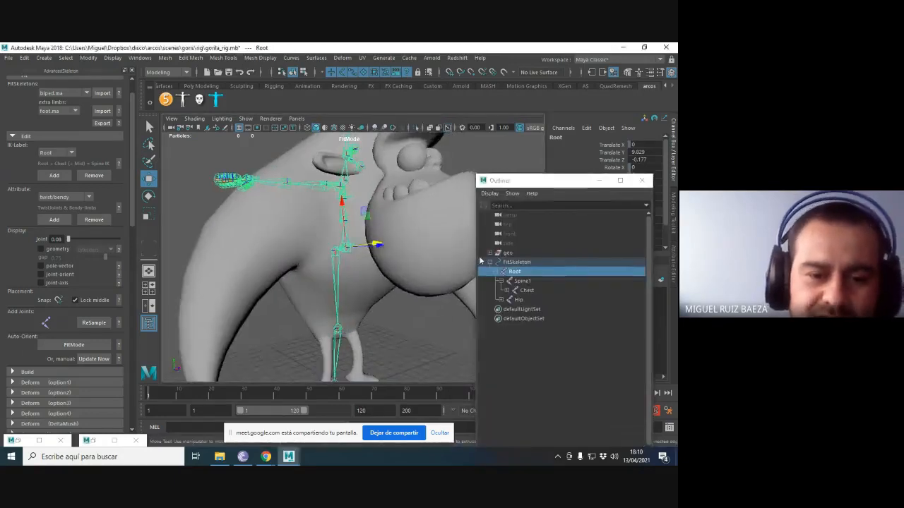
{"action": "left_click_drag", "start_coordinate": [368, 279], "coordinate": [345, 239], "text": "alt"}
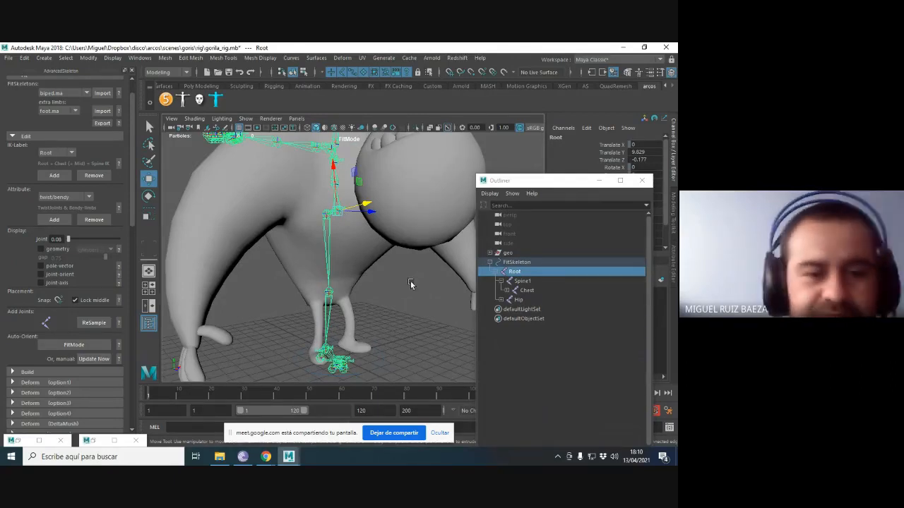
Lower the Root joint into the gorilla's pelvis just above the legs in the front view, at about Translate Y 4.345.
{"action": "left_click", "coordinate": [519, 272]}
{"action": "left_click_drag", "start_coordinate": [386, 269], "coordinate": [349, 292], "text": "alt"}
{"action": "key", "text": "space"}
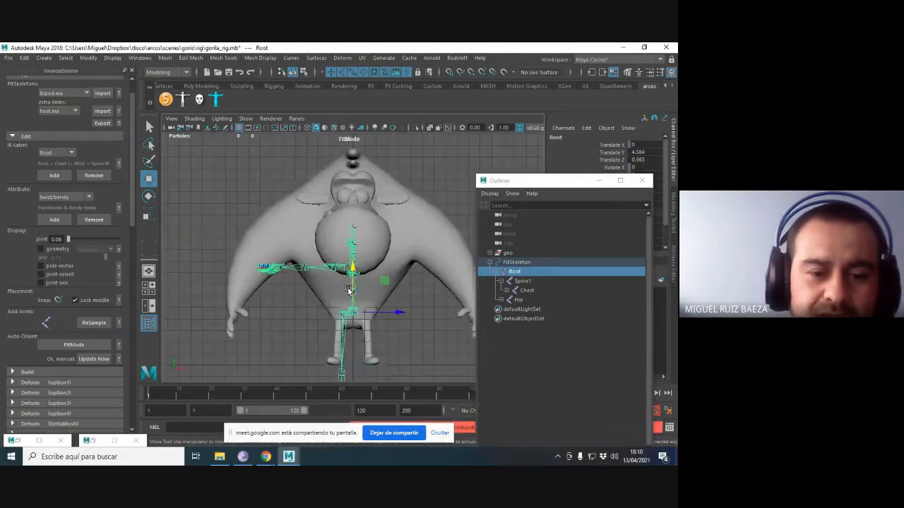
{"action": "middle_click_drag", "start_coordinate": [350, 292], "coordinate": [355, 228], "text": "alt"}
{"action": "right_click_drag", "start_coordinate": [355, 228], "coordinate": [401, 235], "text": "alt"}
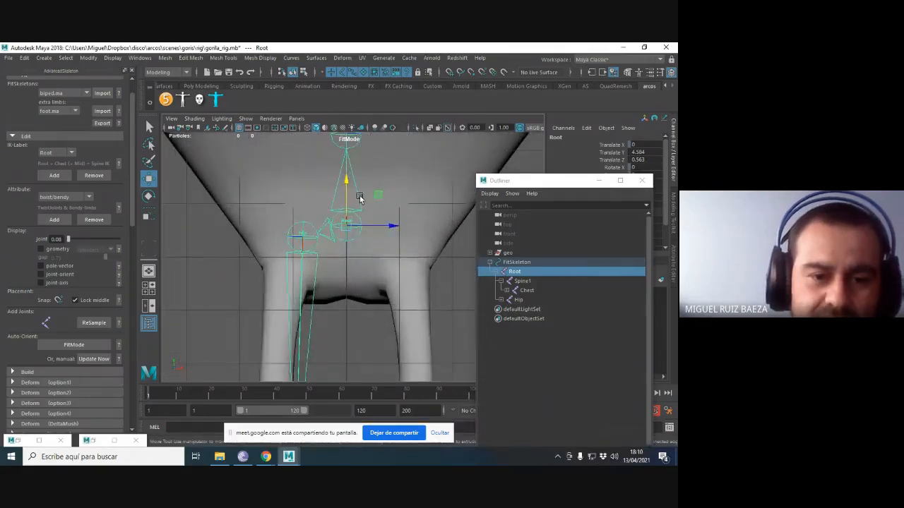
{"action": "left_click_drag", "start_coordinate": [359, 195], "coordinate": [361, 214]}
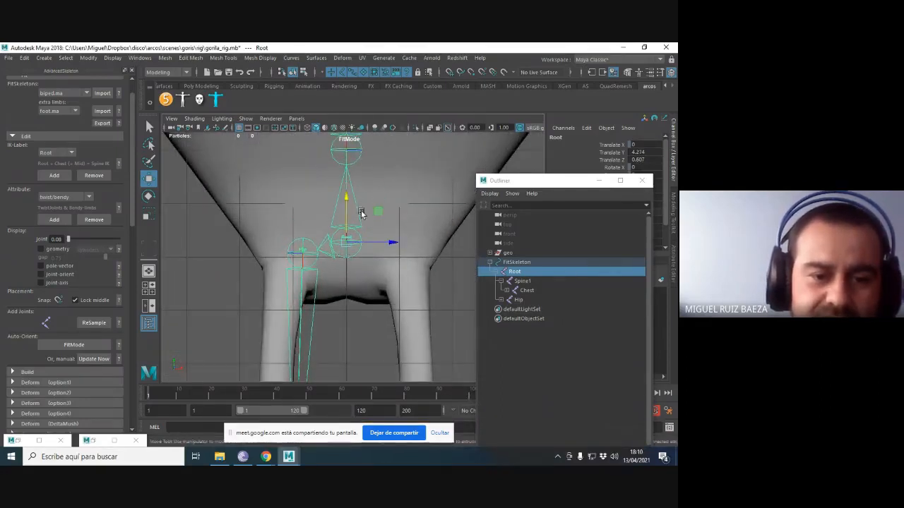
{"action": "middle_click_drag", "start_coordinate": [361, 213], "coordinate": [335, 242], "text": "alt"}
{"action": "right_click_drag", "start_coordinate": [334, 242], "coordinate": [327, 214], "text": "alt"}
{"action": "left_click_drag", "start_coordinate": [328, 217], "coordinate": [329, 212]}
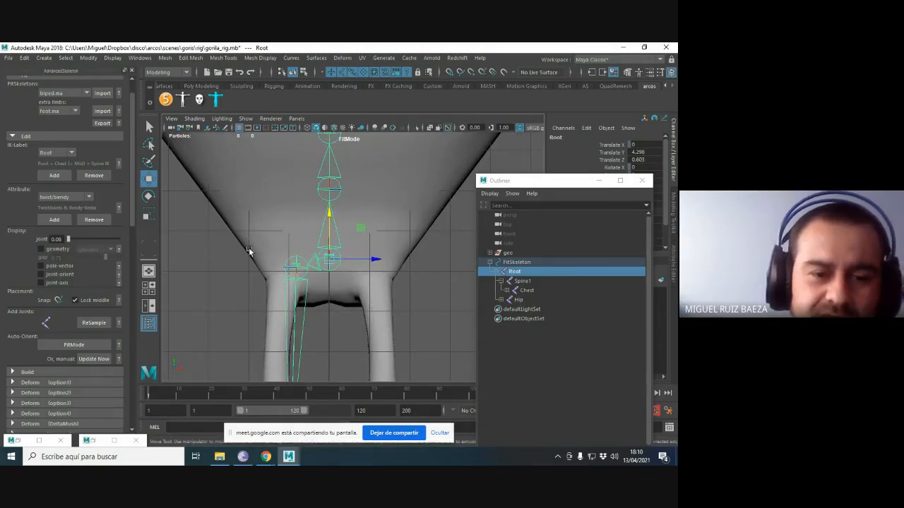
{"action": "left_click_drag", "start_coordinate": [335, 219], "coordinate": [329, 210]}
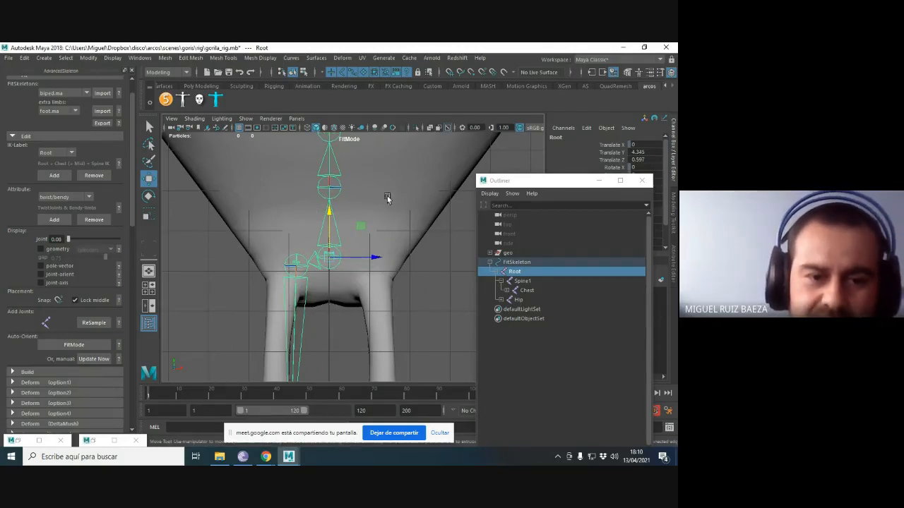
Select the Chest joint and examine its placement inside the gorilla's torso from the front and in perspective.
{"action": "left_click_drag", "start_coordinate": [362, 176], "coordinate": [346, 231], "text": "alt"}
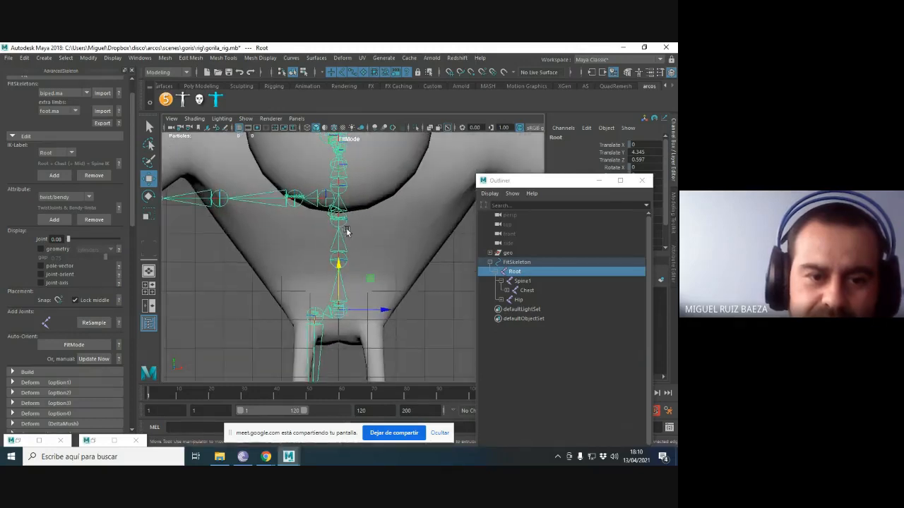
{"action": "left_click", "coordinate": [344, 223]}
{"action": "middle_click_drag", "start_coordinate": [373, 221], "coordinate": [371, 256], "text": "alt"}
{"action": "key", "text": "space"}
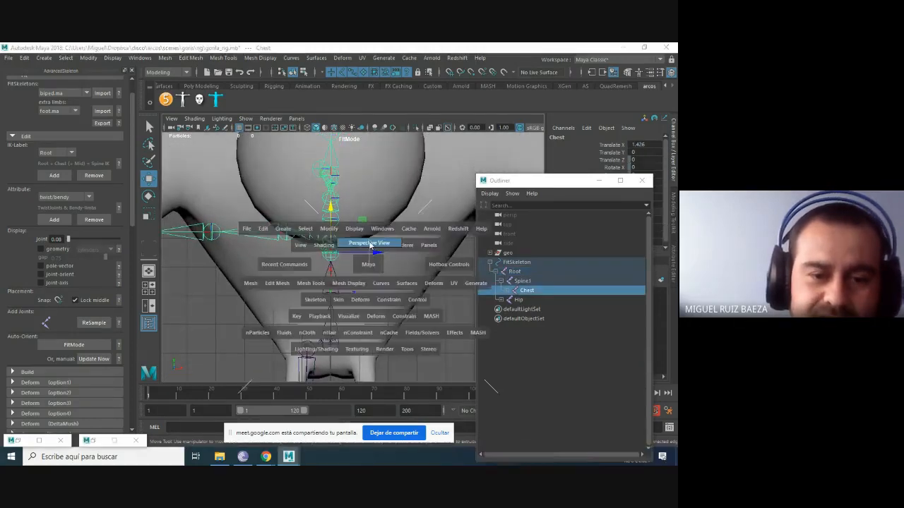
{"action": "left_click_drag", "start_coordinate": [357, 249], "coordinate": [355, 224], "text": "alt"}
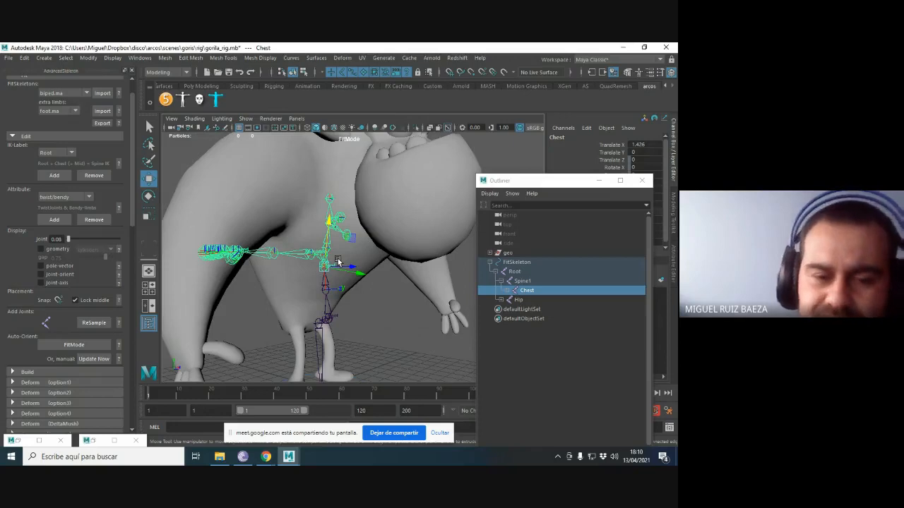
Switch to Chrome and search Google Images for "esternon" in a new tab as an anatomy reference.
{"action": "left_click", "coordinate": [265, 457]}
{"action": "left_click", "coordinate": [214, 408]}
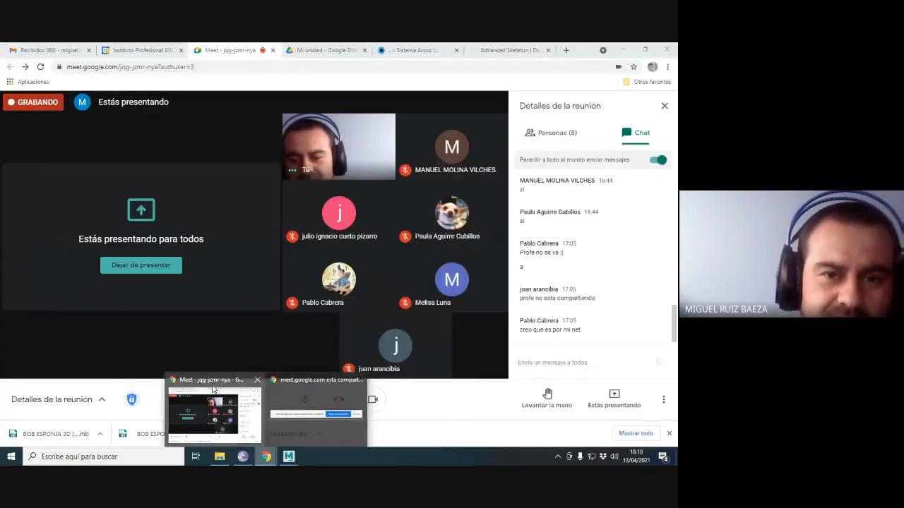
{"action": "left_click", "coordinate": [564, 50]}
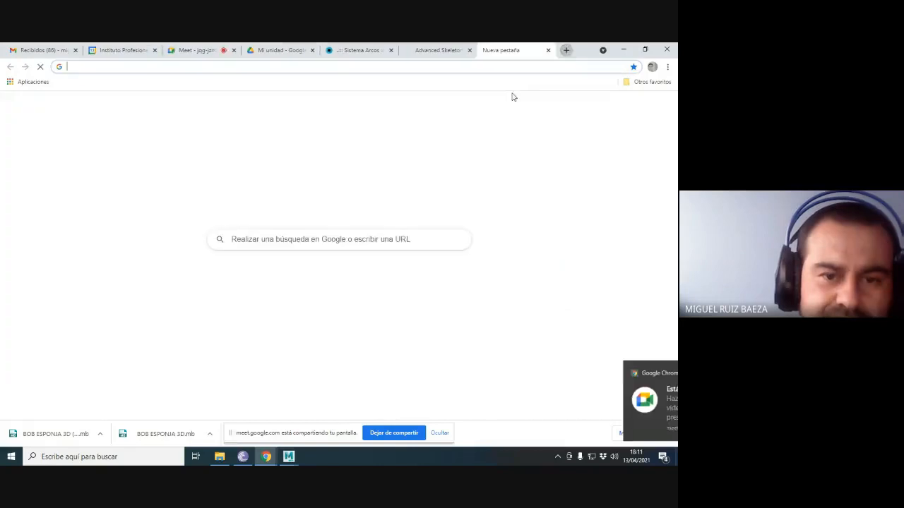
{"action": "left_click", "coordinate": [340, 240]}
{"action": "type", "text": "esternn"}
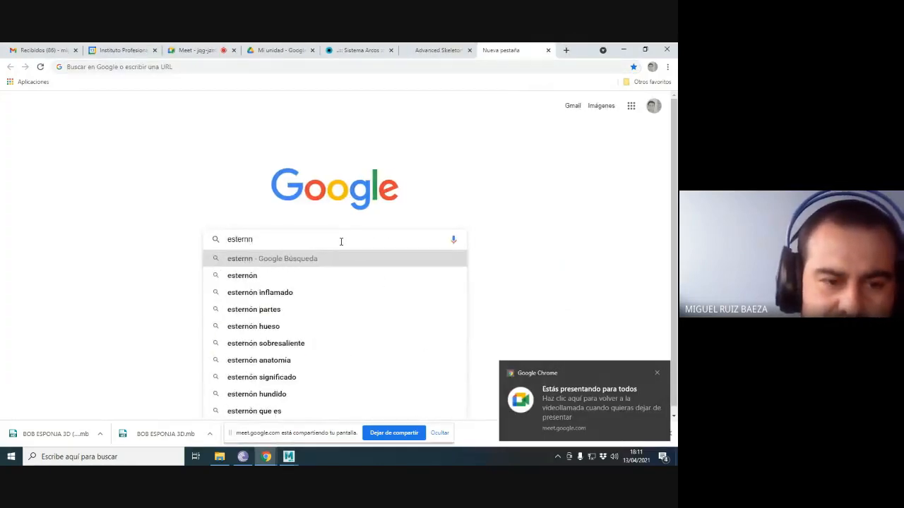
{"action": "key", "text": "BackSpace"}
{"action": "type", "text": "on"}
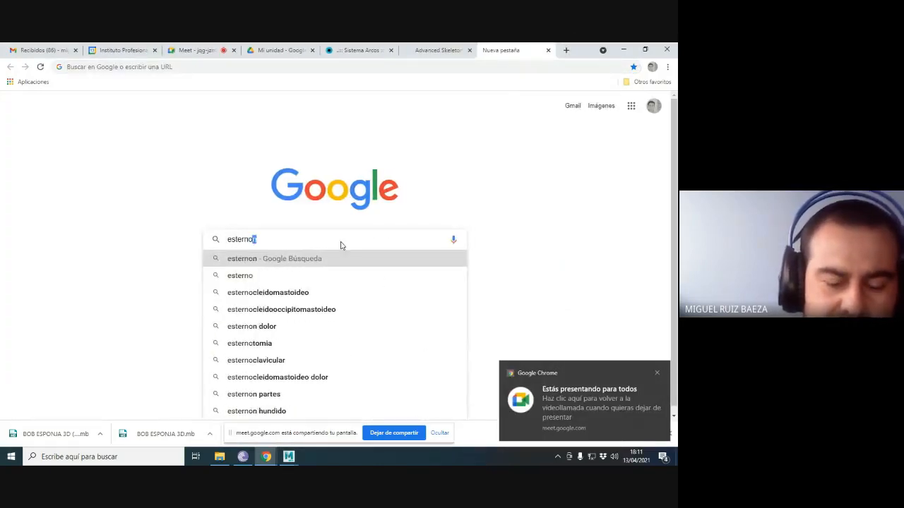
{"action": "key", "text": "Return"}
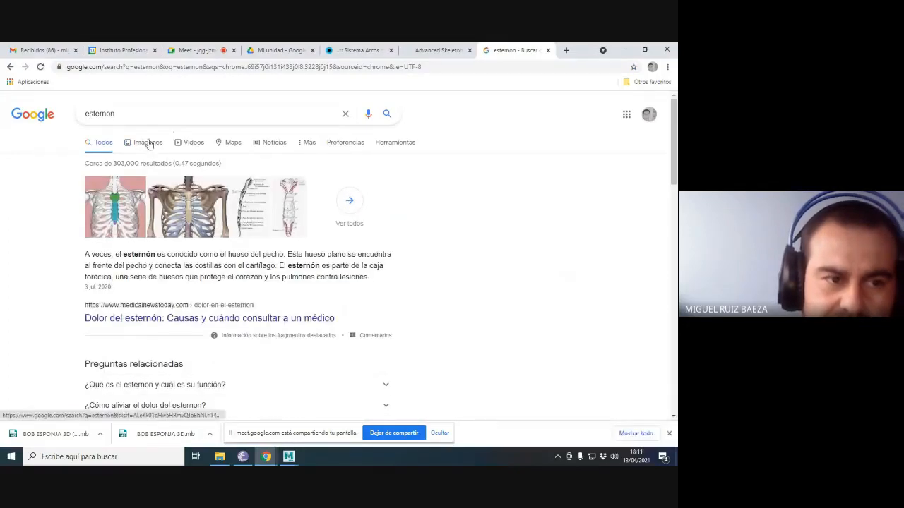
{"action": "left_click", "coordinate": [145, 142]}
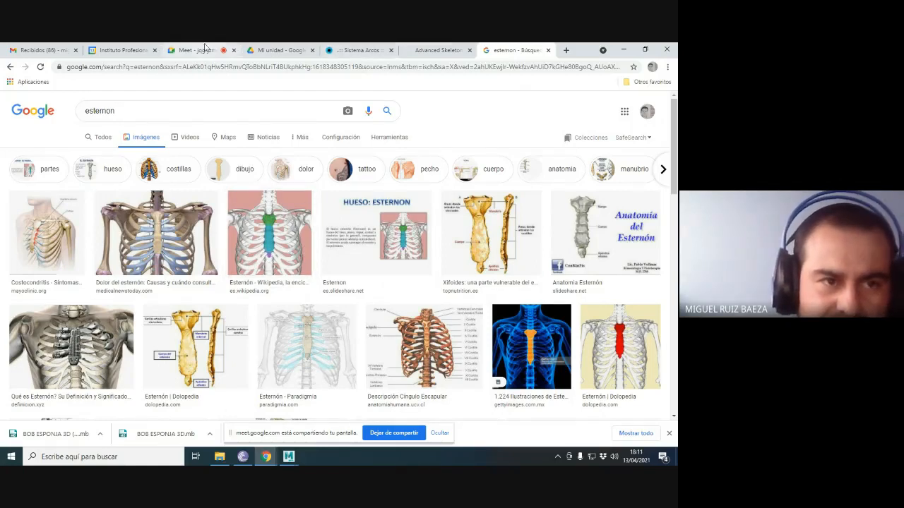
Switch back to Maya and move the Root joint backward into the gorilla's hips in the side view, at about Translate Z -1.694.
{"action": "key", "text": "alt+Tab"}
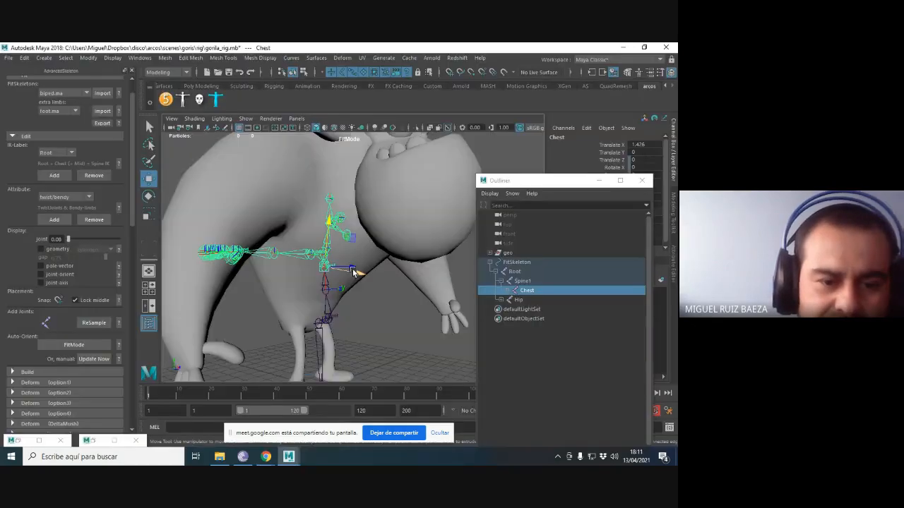
{"action": "left_click_drag", "start_coordinate": [356, 272], "coordinate": [332, 303], "text": "alt"}
{"action": "left_click", "coordinate": [329, 317]}
{"action": "middle_click_drag", "start_coordinate": [409, 296], "coordinate": [412, 241], "text": "alt"}
{"action": "key", "text": "space"}
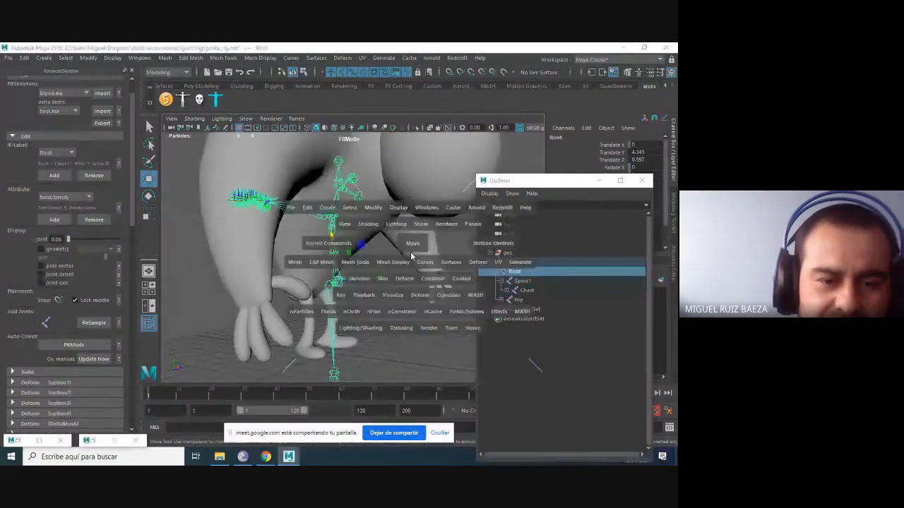
{"action": "left_click_drag", "start_coordinate": [411, 251], "coordinate": [371, 280]}
{"action": "middle_click_drag", "start_coordinate": [370, 280], "coordinate": [363, 214], "text": "alt"}
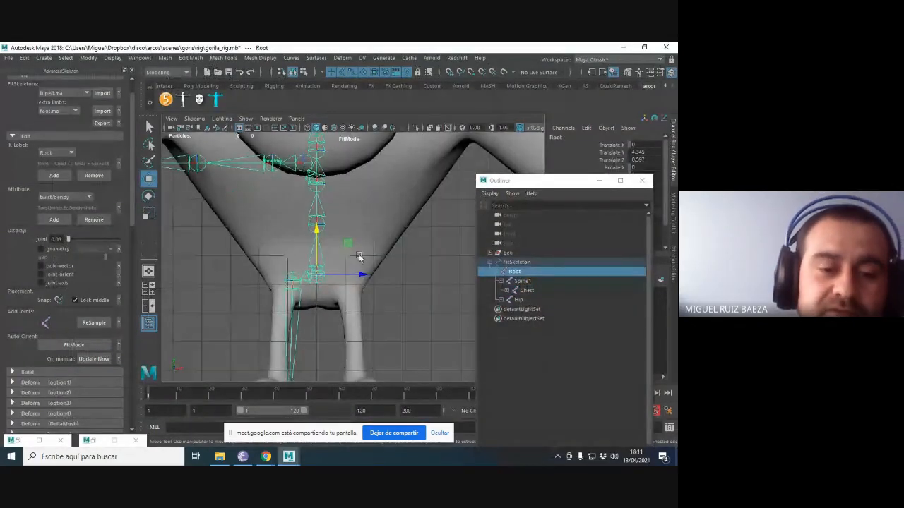
{"action": "key", "text": "space"}
{"action": "left_click_drag", "start_coordinate": [347, 260], "coordinate": [371, 262]}
{"action": "middle_click_drag", "start_coordinate": [371, 262], "coordinate": [264, 202], "text": "alt"}
{"action": "right_click_drag", "start_coordinate": [264, 202], "coordinate": [458, 277], "text": "alt"}
{"action": "middle_click_drag", "start_coordinate": [215, 255], "coordinate": [262, 262], "text": "alt"}
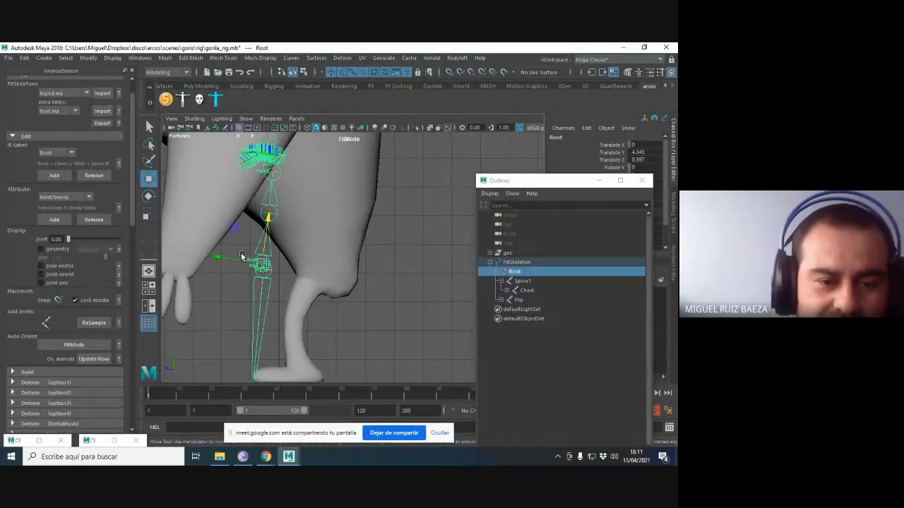
{"action": "key", "text": "w"}
{"action": "left_click_drag", "start_coordinate": [242, 257], "coordinate": [288, 264]}
{"action": "middle_click_drag", "start_coordinate": [308, 242], "coordinate": [332, 301], "text": "alt"}
{"action": "right_click_drag", "start_coordinate": [332, 301], "coordinate": [275, 282], "text": "alt"}
{"action": "middle_click_drag", "start_coordinate": [275, 282], "coordinate": [277, 302], "text": "alt"}
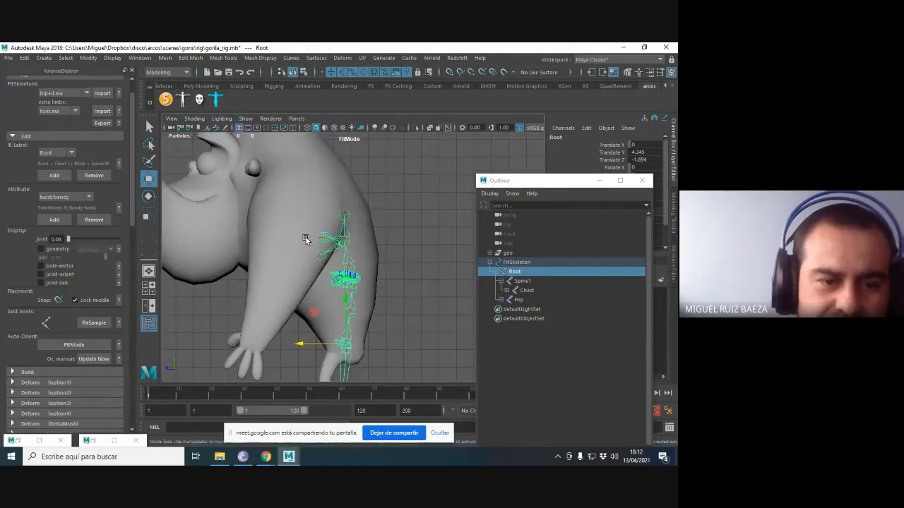
{"action": "middle_click_drag", "start_coordinate": [305, 237], "coordinate": [310, 256], "text": "alt"}
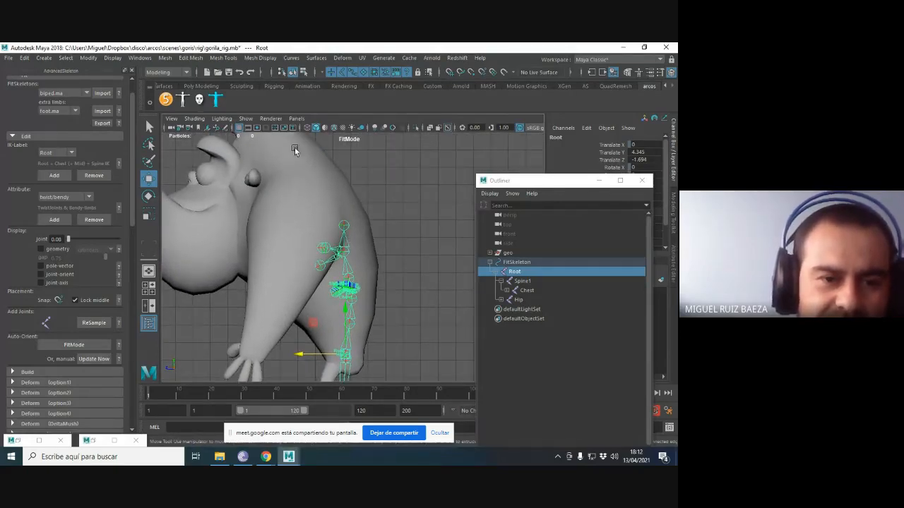
{"action": "middle_click_drag", "start_coordinate": [306, 190], "coordinate": [365, 195], "text": "alt"}
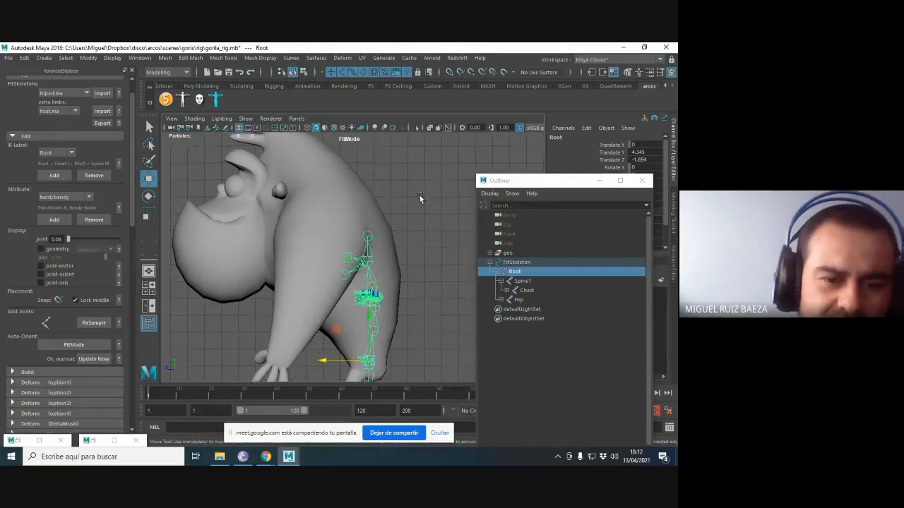
Open the Grease Pencil for the side view, add a drawing frame and set the pencil colour to red.
{"action": "left_click_drag", "start_coordinate": [530, 186], "coordinate": [558, 189]}
{"action": "right_click_drag", "start_coordinate": [425, 186], "coordinate": [402, 188], "text": "alt"}
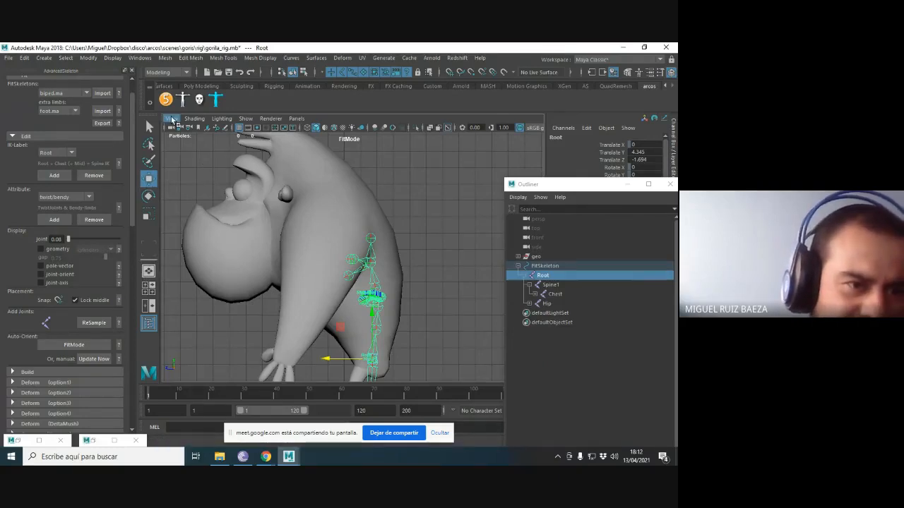
{"action": "left_click", "coordinate": [172, 119]}
{"action": "mouse_move", "coordinate": [263, 287]}
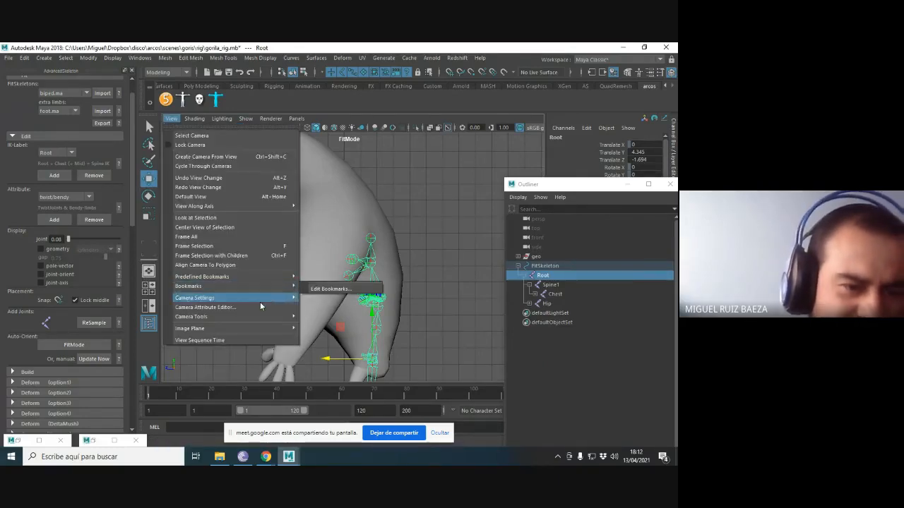
{"action": "mouse_move", "coordinate": [257, 317]}
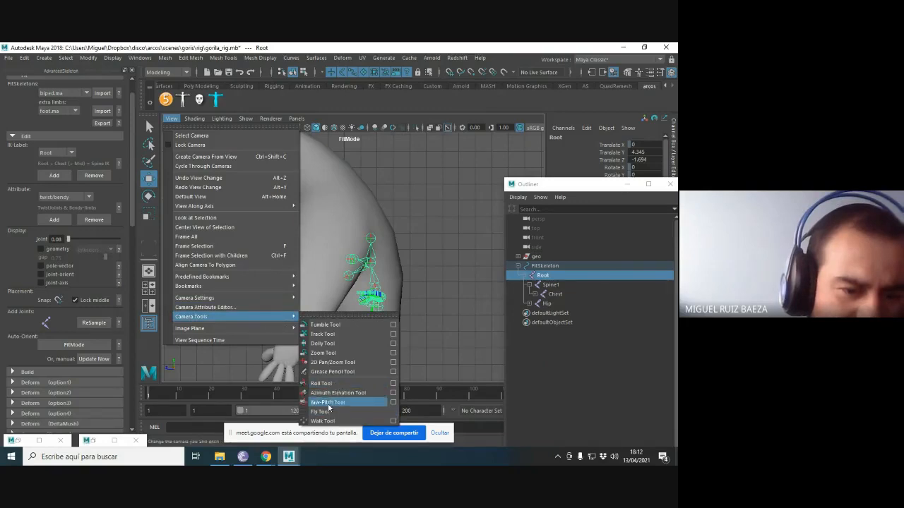
{"action": "left_click", "coordinate": [392, 373]}
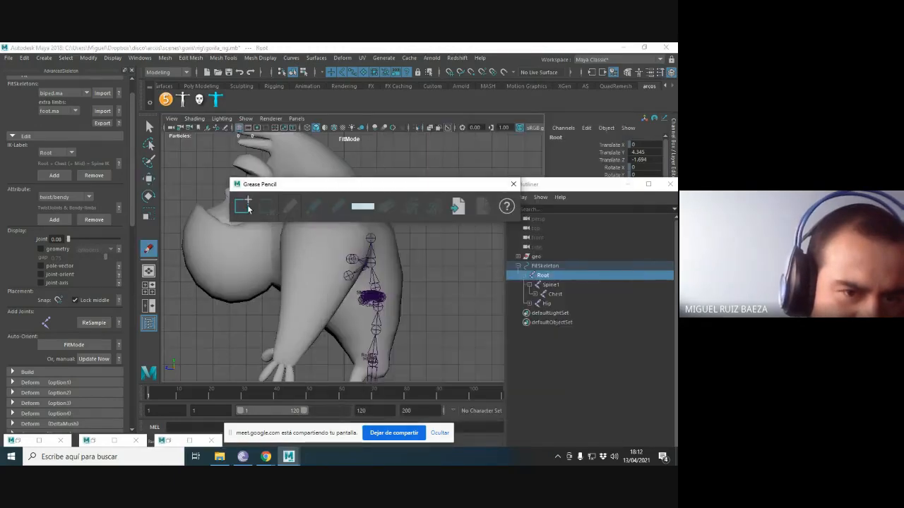
{"action": "left_click", "coordinate": [242, 205]}
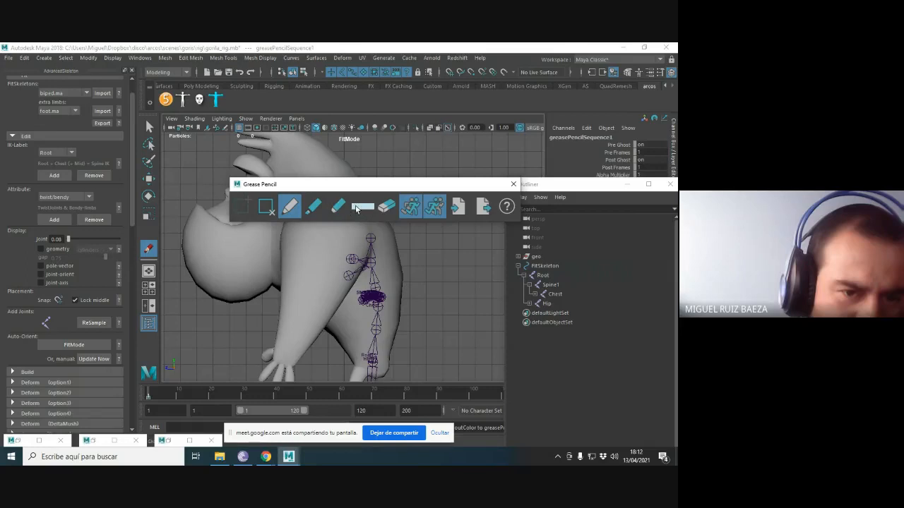
{"action": "left_click", "coordinate": [357, 208]}
{"action": "left_click", "coordinate": [322, 183]}
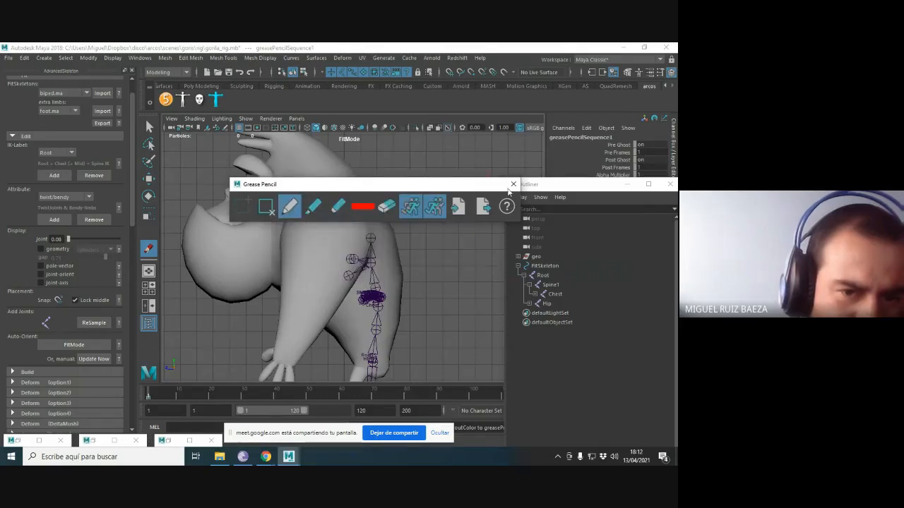
{"action": "mouse_move", "coordinate": [483, 191]}
{"action": "left_mouse_down"}
{"action": "mouse_move", "coordinate": [381, 191]}
{"action": "mouse_move", "coordinate": [210, 144]}
{"action": "left_mouse_up"}
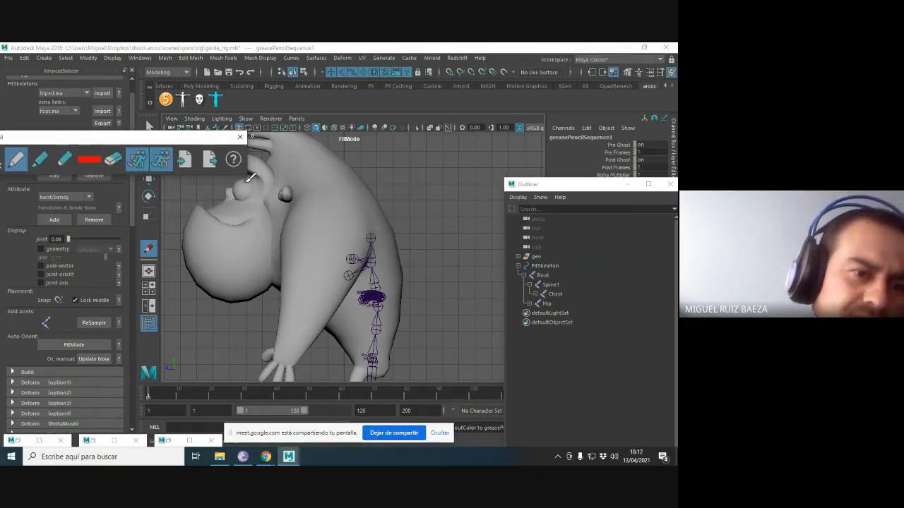
Sketch the gorilla's skull and jaw outlines over the head, erase the overlapping lines, and add the eye socket.
{"action": "mouse_move", "coordinate": [249, 179]}
{"action": "left_mouse_down"}
{"action": "mouse_move", "coordinate": [292, 152]}
{"action": "mouse_move", "coordinate": [321, 156]}
{"action": "mouse_move", "coordinate": [329, 185]}
{"action": "mouse_move", "coordinate": [296, 227]}
{"action": "mouse_move", "coordinate": [249, 194]}
{"action": "mouse_move", "coordinate": [280, 157]}
{"action": "left_mouse_up"}
{"action": "mouse_move", "coordinate": [293, 202]}
{"action": "left_mouse_down"}
{"action": "mouse_move", "coordinate": [266, 273]}
{"action": "mouse_move", "coordinate": [212, 266]}
{"action": "mouse_move", "coordinate": [227, 198]}
{"action": "mouse_move", "coordinate": [275, 190]}
{"action": "mouse_move", "coordinate": [257, 277]}
{"action": "left_mouse_up"}
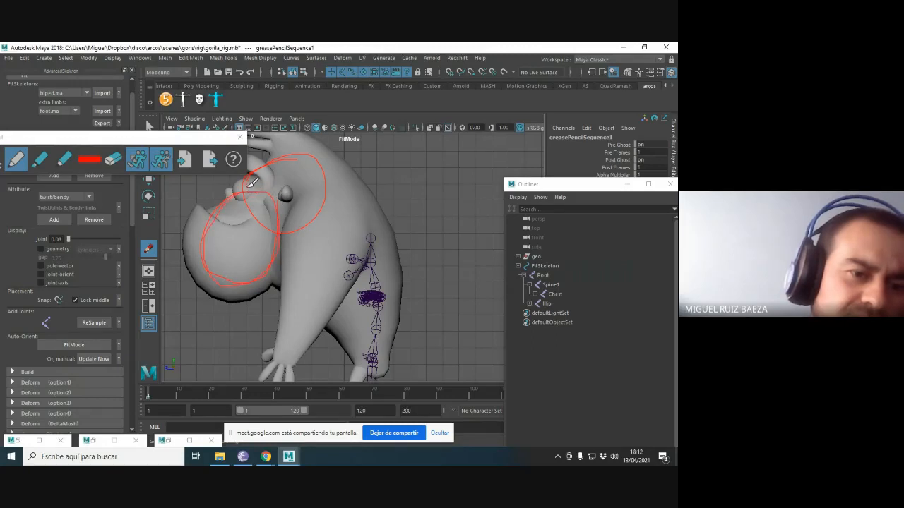
{"action": "key", "text": "e"}
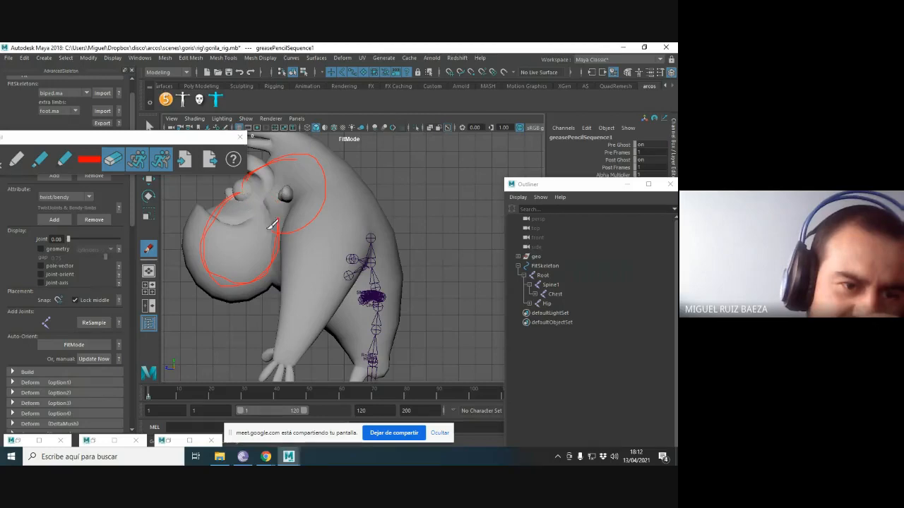
{"action": "left_click", "coordinate": [17, 160]}
{"action": "mouse_move", "coordinate": [249, 183]}
{"action": "left_mouse_down"}
{"action": "mouse_move", "coordinate": [263, 182]}
{"action": "mouse_move", "coordinate": [247, 199]}
{"action": "mouse_move", "coordinate": [255, 198]}
{"action": "left_mouse_up"}
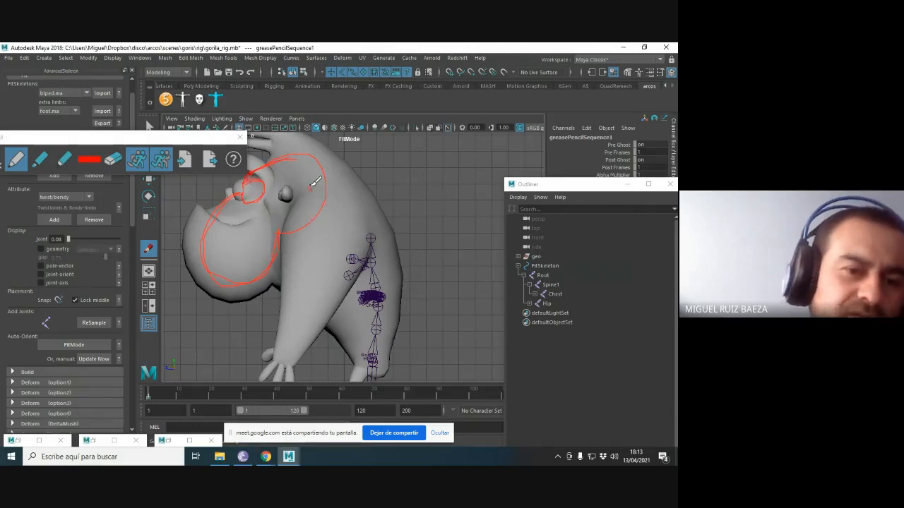
{"action": "mouse_move", "coordinate": [321, 196]}
{"action": "left_mouse_down"}
{"action": "mouse_move", "coordinate": [281, 225]}
{"action": "mouse_move", "coordinate": [291, 151]}
{"action": "mouse_move", "coordinate": [258, 169]}
{"action": "mouse_move", "coordinate": [322, 177]}
{"action": "mouse_move", "coordinate": [279, 218]}
{"action": "left_mouse_up"}
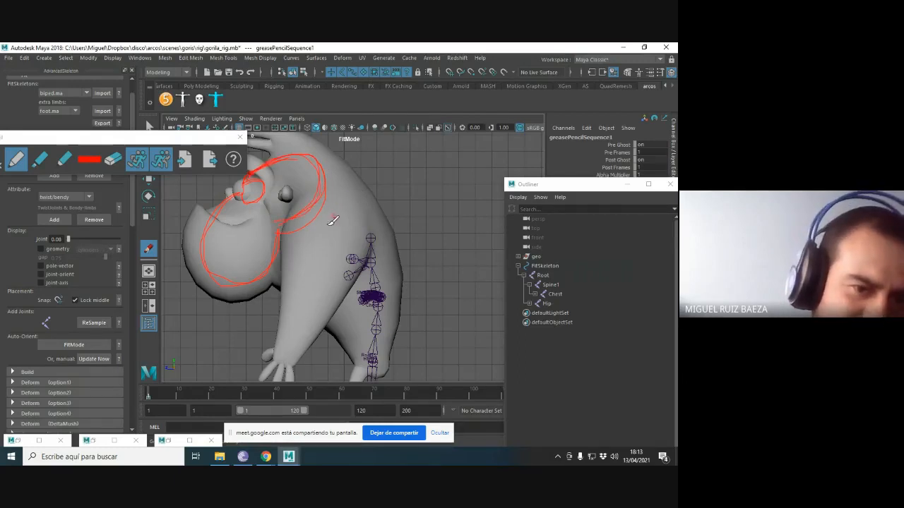
Sketch the rib cage as a large oval over the gorilla's upper torso.
{"action": "mouse_move", "coordinate": [288, 269]}
{"action": "left_mouse_down"}
{"action": "mouse_move", "coordinate": [302, 302]}
{"action": "mouse_move", "coordinate": [372, 270]}
{"action": "left_mouse_up"}
{"action": "mouse_move", "coordinate": [374, 211]}
{"action": "left_mouse_down"}
{"action": "mouse_move", "coordinate": [325, 212]}
{"action": "mouse_move", "coordinate": [288, 285]}
{"action": "mouse_move", "coordinate": [347, 310]}
{"action": "left_mouse_up"}
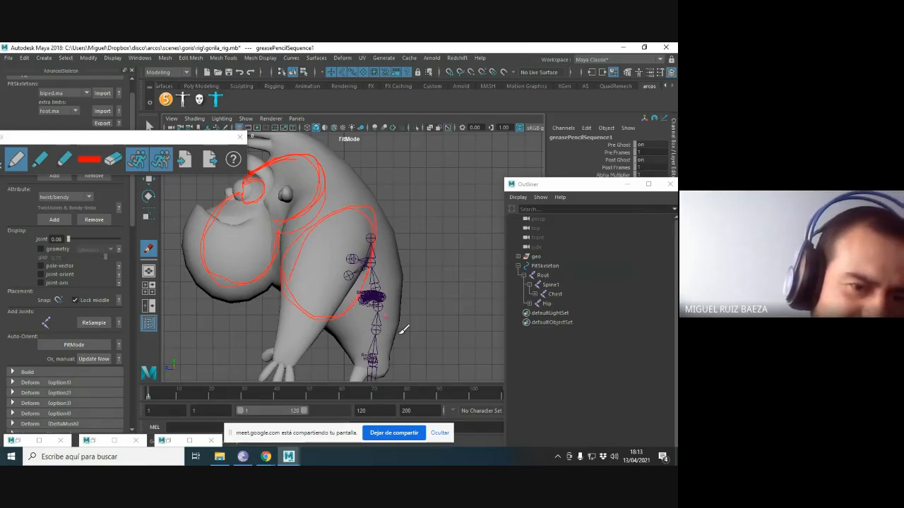
Outline the pelvis in red around the Root joint and change the Grease Pencil colour to orange.
{"action": "left_click_drag", "start_coordinate": [353, 350], "coordinate": [389, 357]}
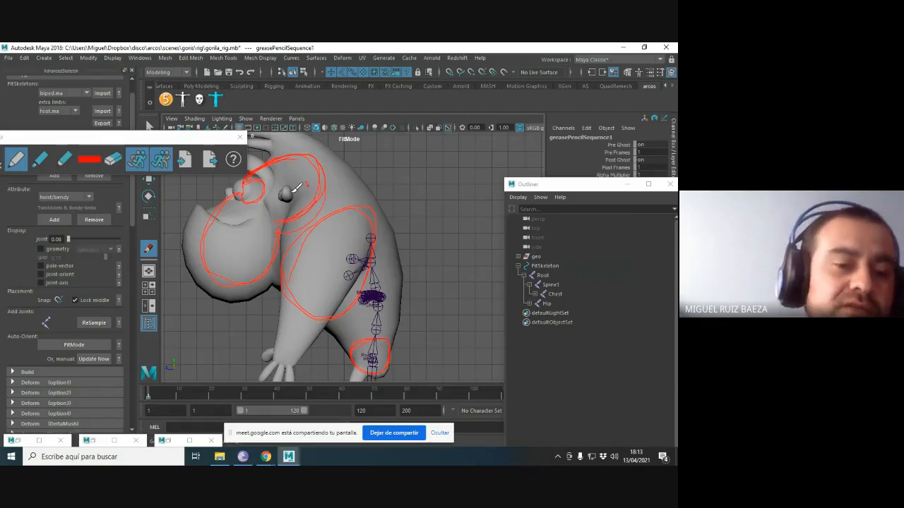
{"action": "left_click", "coordinate": [111, 162]}
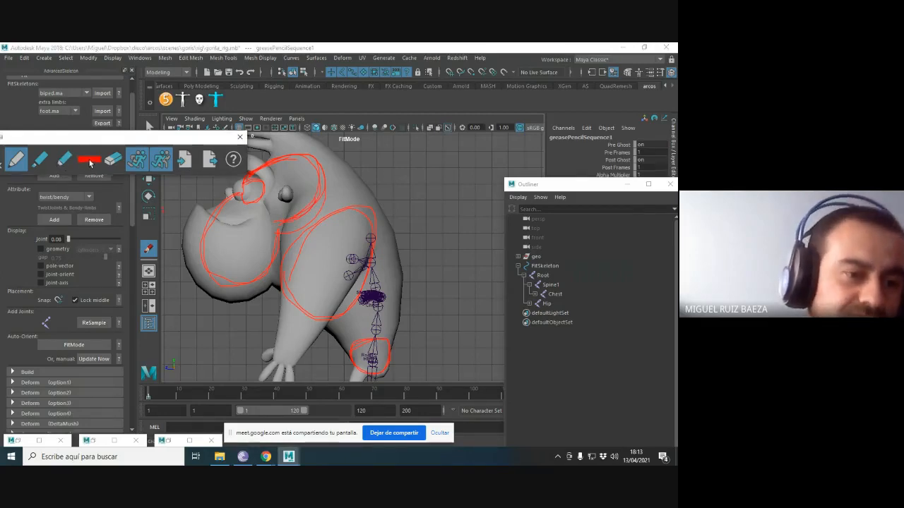
{"action": "left_click", "coordinate": [92, 161]}
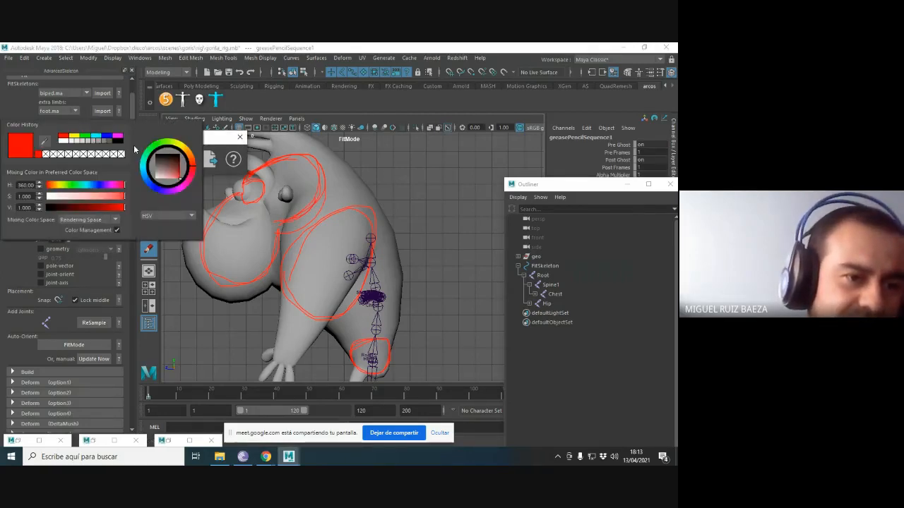
{"action": "left_click", "coordinate": [185, 150]}
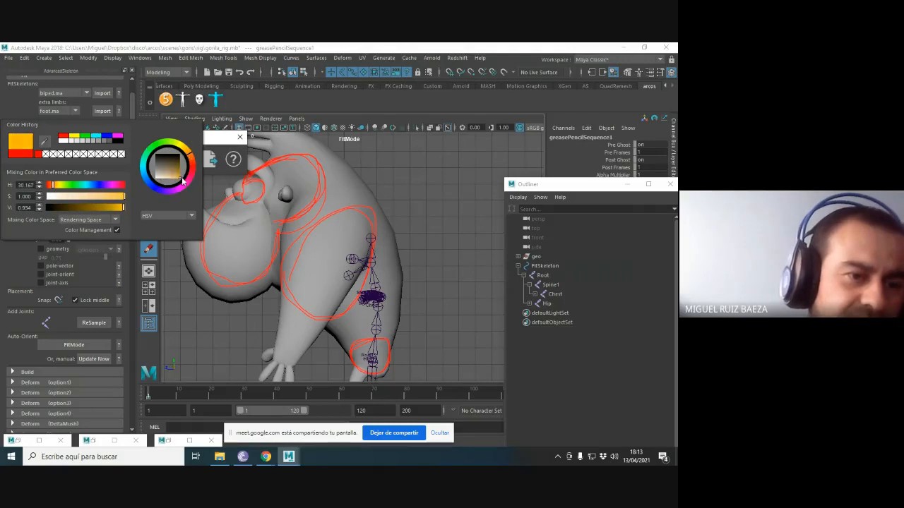
{"action": "left_click", "coordinate": [49, 139]}
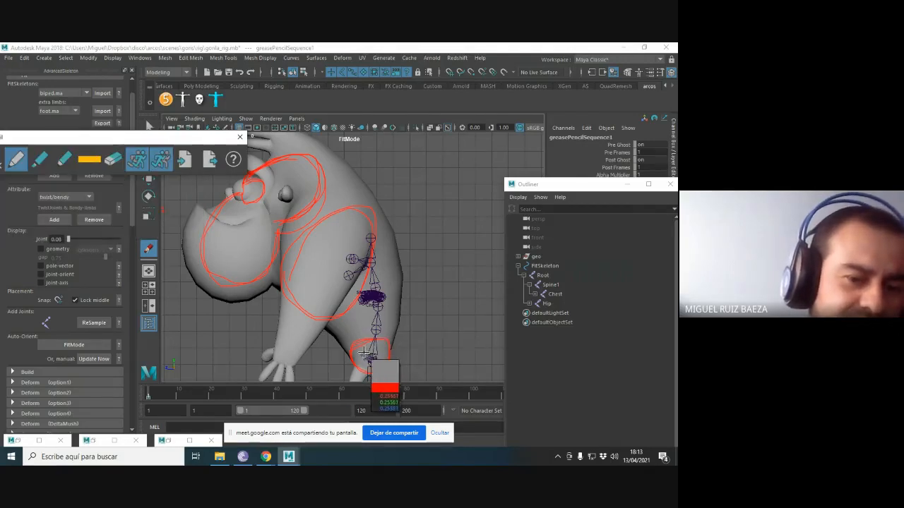
{"action": "left_click", "coordinate": [40, 163]}
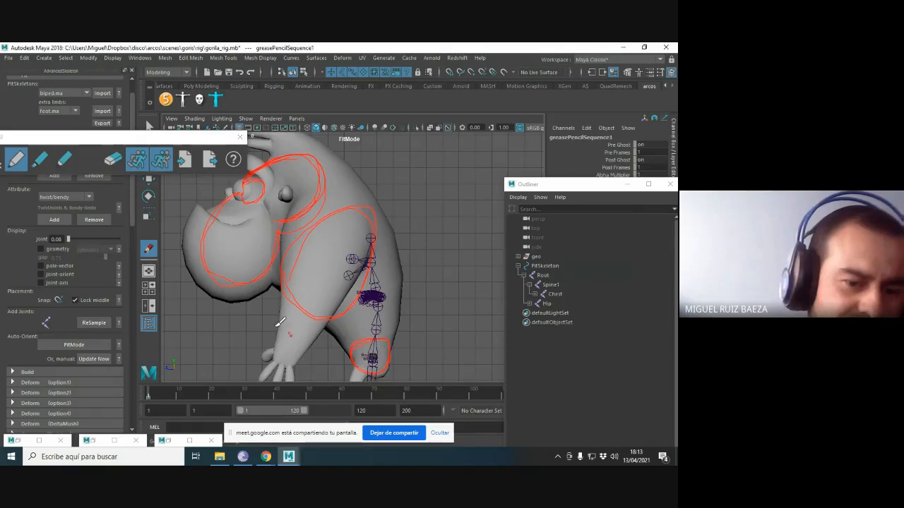
{"action": "left_click", "coordinate": [81, 161]}
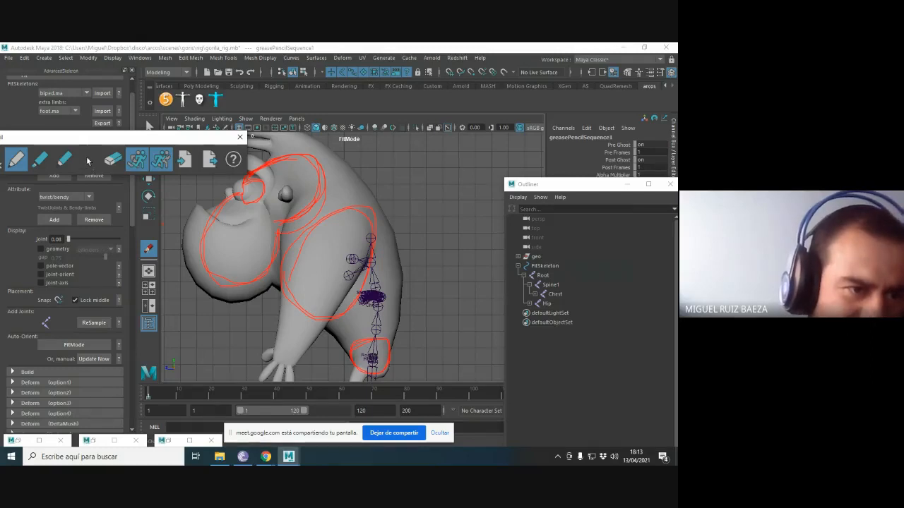
{"action": "left_click", "coordinate": [89, 162]}
{"action": "left_click_drag", "start_coordinate": [168, 170], "coordinate": [181, 178]}
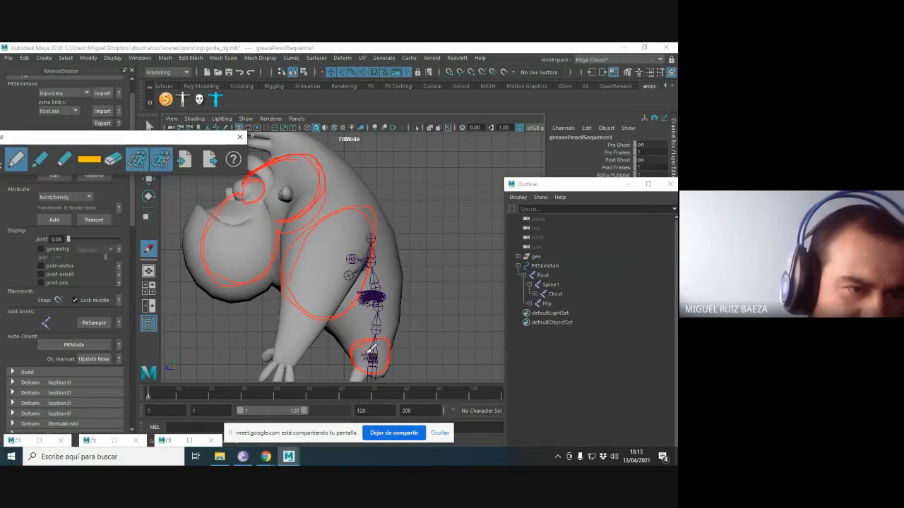
Mark the root, chest, neck-base and head pivot positions on the sketched anatomy with thick orange marker dots.
{"action": "left_click", "coordinate": [376, 359]}
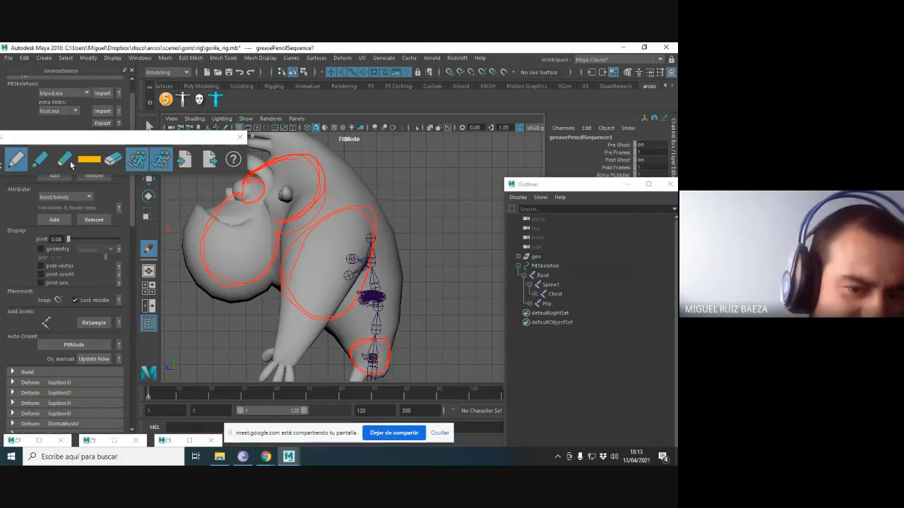
{"action": "left_click", "coordinate": [40, 159]}
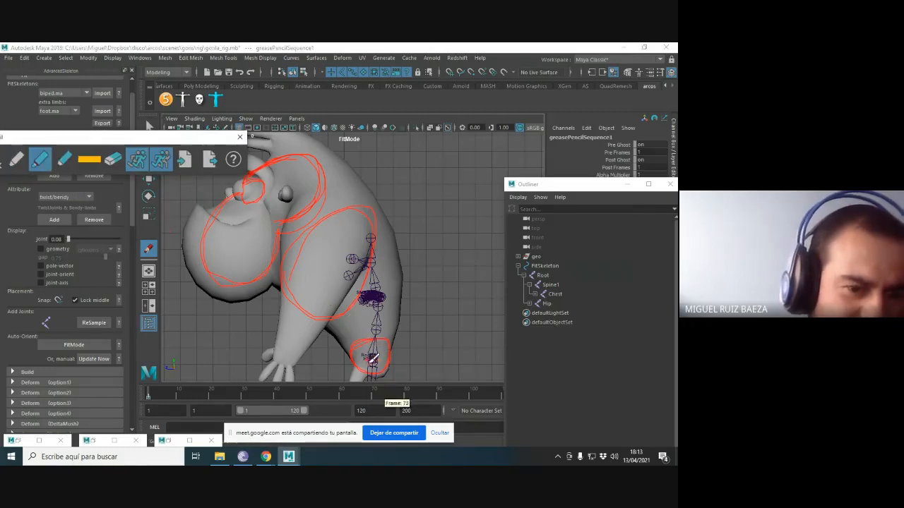
{"action": "left_click_drag", "start_coordinate": [372, 359], "coordinate": [380, 358]}
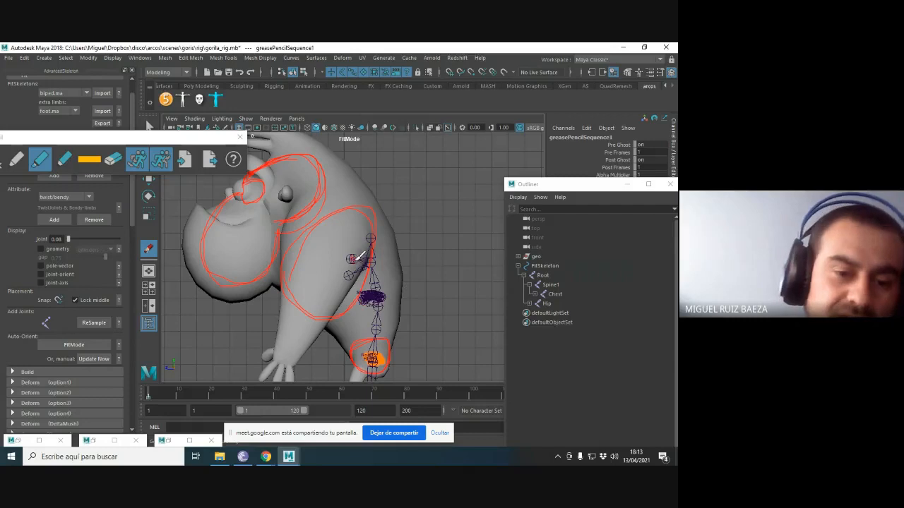
{"action": "left_click_drag", "start_coordinate": [368, 263], "coordinate": [368, 264]}
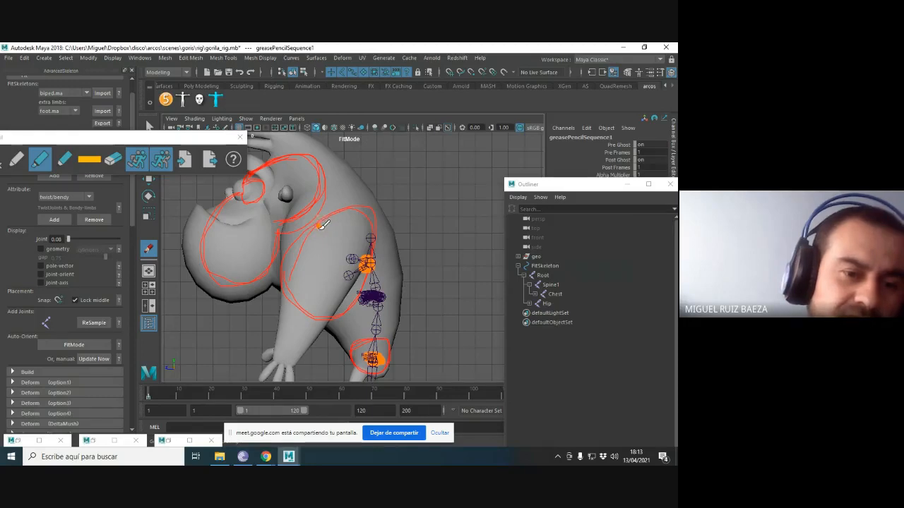
{"action": "mouse_move", "coordinate": [322, 225]}
{"action": "left_mouse_down"}
{"action": "mouse_move", "coordinate": [295, 213]}
{"action": "mouse_move", "coordinate": [318, 212]}
{"action": "left_mouse_up"}
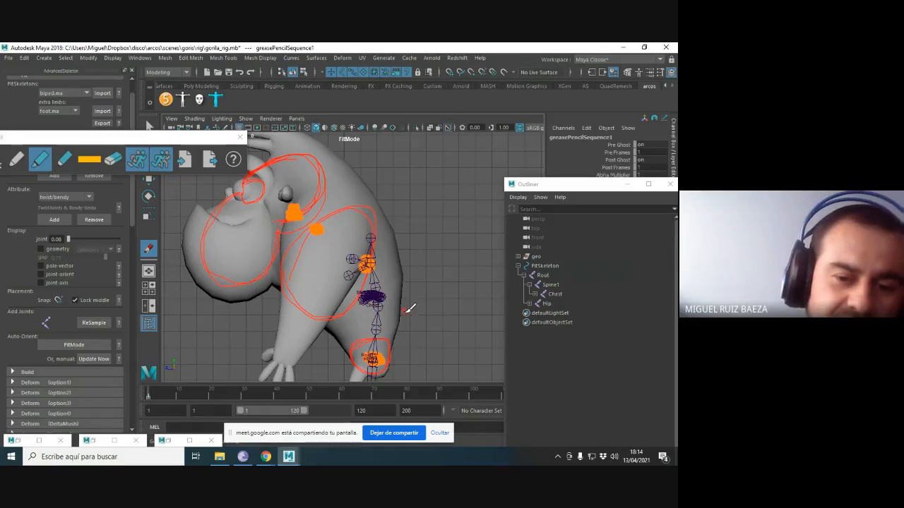
Expand the Chest and Neck hierarchies in the Outliner and mark the current Chest joint with an orange dot.
{"action": "left_click", "coordinate": [534, 294]}
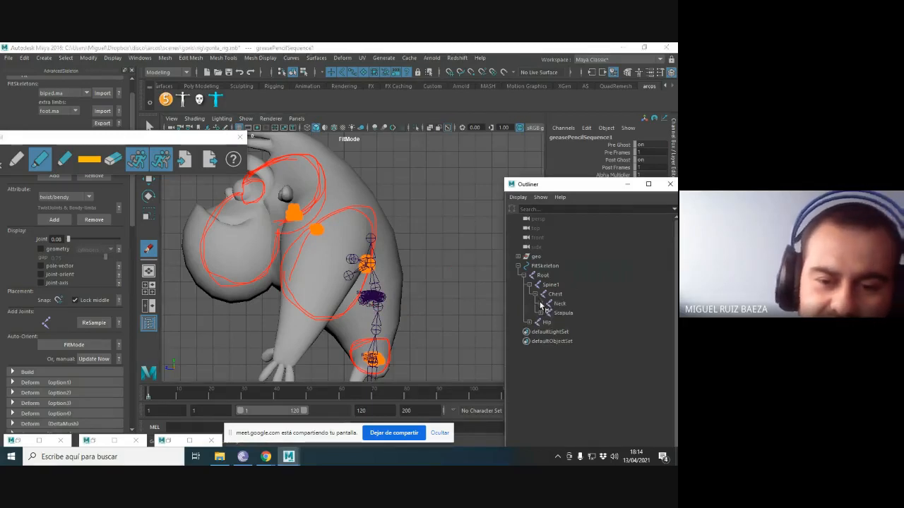
{"action": "left_click", "coordinate": [539, 303]}
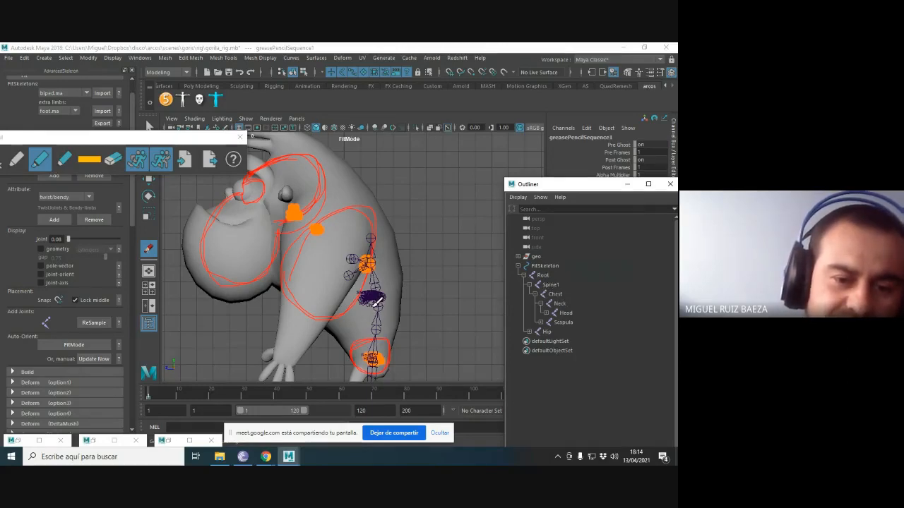
{"action": "left_click", "coordinate": [379, 302]}
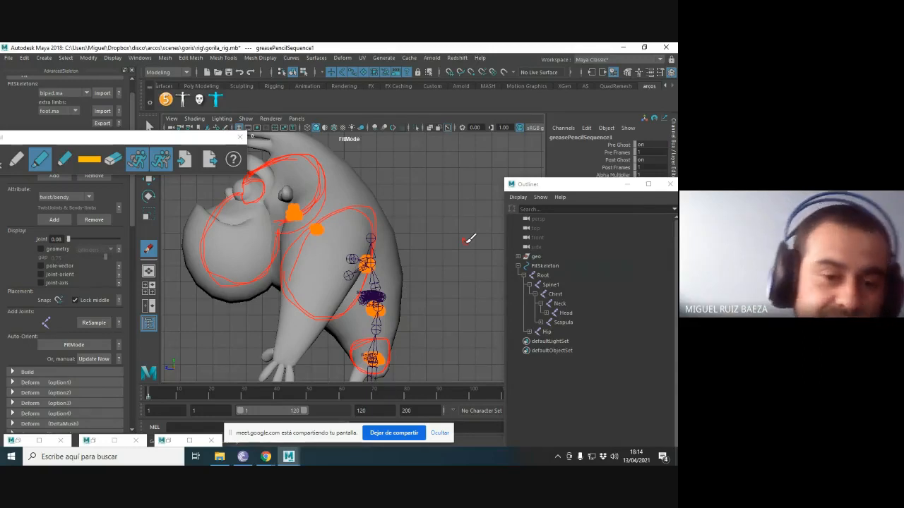
Delete the Grease Pencil frame with all its sketches, close the Grease Pencil, and return to the Select tool.
{"action": "left_click_drag", "start_coordinate": [199, 140], "coordinate": [321, 141]}
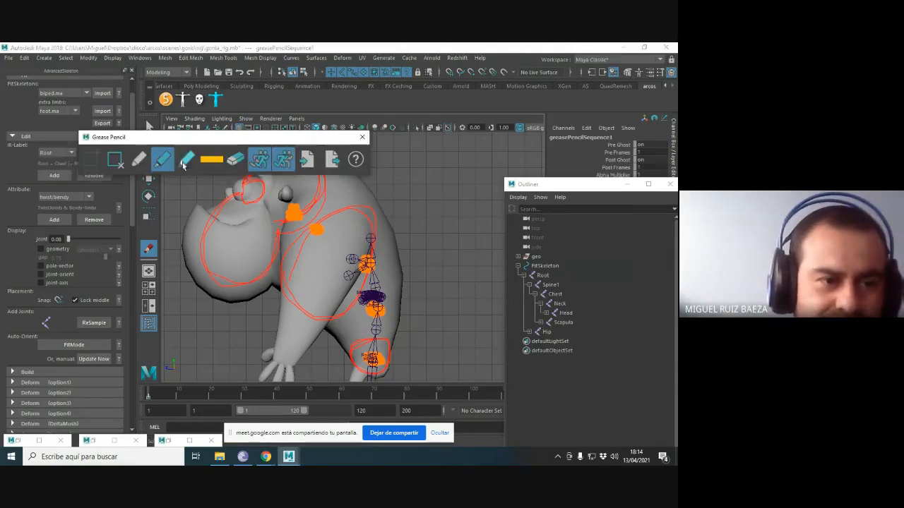
{"action": "left_click", "coordinate": [115, 161]}
{"action": "left_click", "coordinate": [363, 138]}
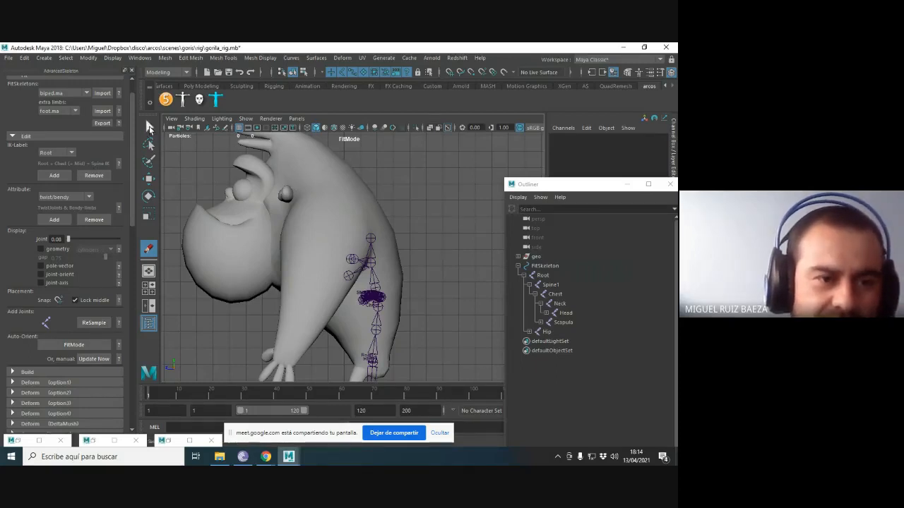
{"action": "key", "text": "q"}
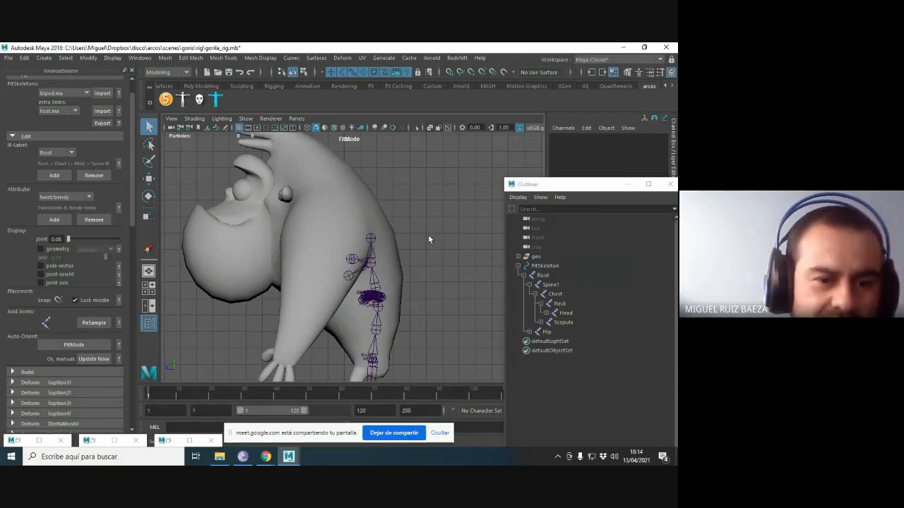
Move the Chest joint up and forward into the gorilla's mid torso, at about Translate X 4.29.
{"action": "left_click", "coordinate": [379, 310]}
{"action": "scroll", "coordinate": [430, 276], "scroll_direction": "up", "scroll_amount": 3}
{"action": "key", "text": "w"}
{"action": "left_click_drag", "start_coordinate": [386, 324], "coordinate": [365, 266]}
{"action": "scroll", "coordinate": [365, 266], "scroll_direction": "down", "scroll_amount": 3}
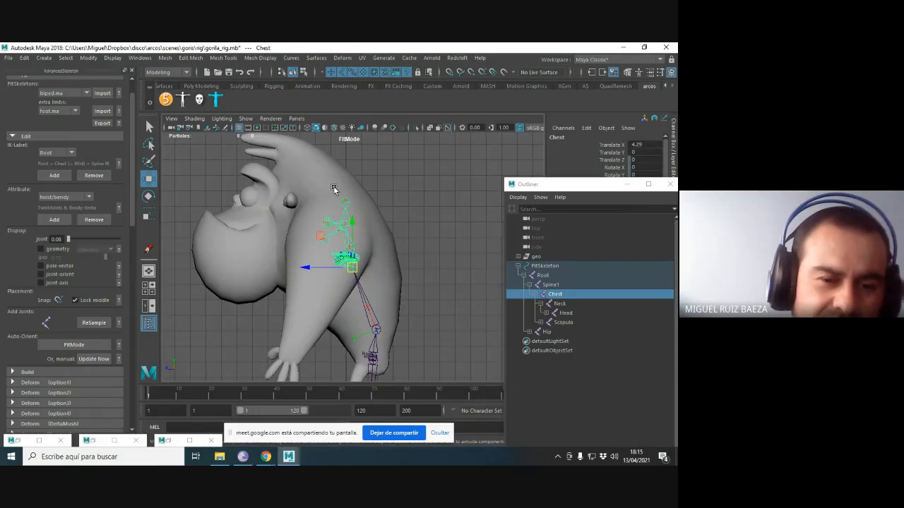
Move the Neck joint up and forward to the top of the rib cage behind the ear, at about Translate X 4.323.
{"action": "scroll", "coordinate": [393, 218], "scroll_direction": "up", "scroll_amount": 3}
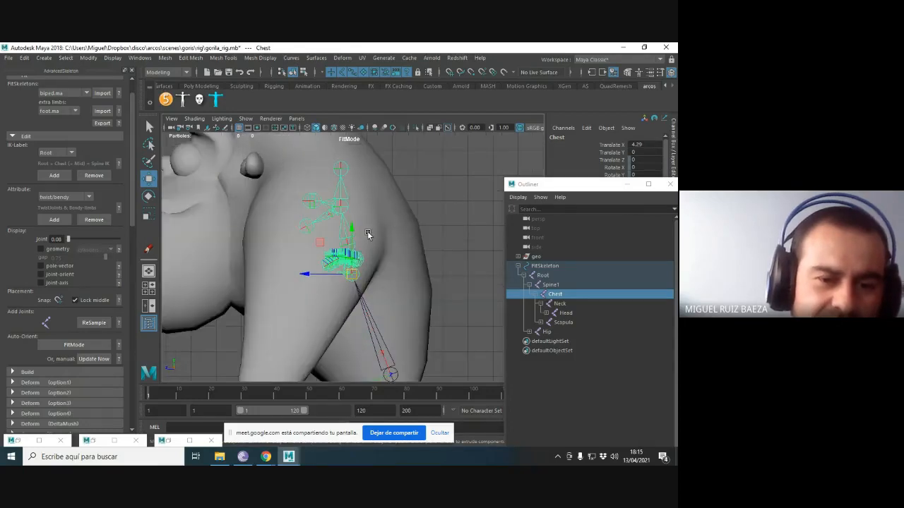
{"action": "left_click", "coordinate": [564, 303]}
{"action": "middle_click_drag", "start_coordinate": [404, 233], "coordinate": [441, 257], "text": "alt"}
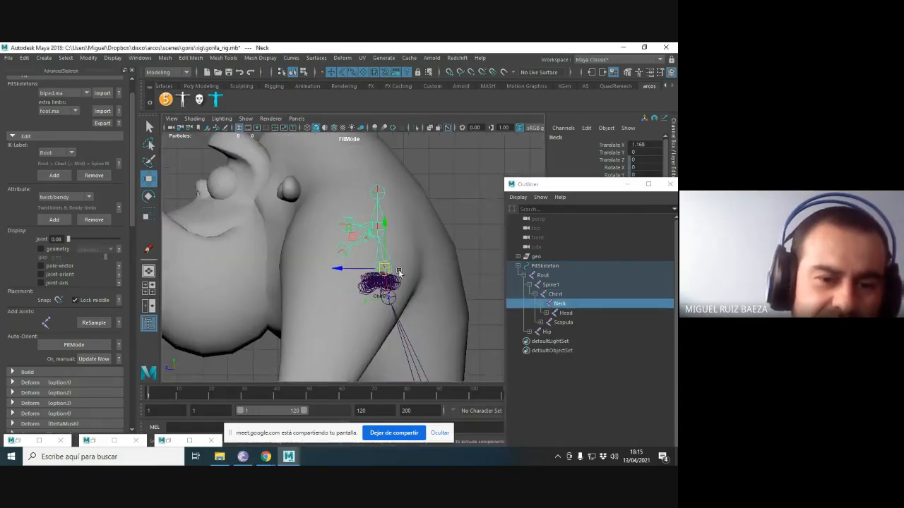
{"action": "left_click_drag", "start_coordinate": [385, 265], "coordinate": [328, 209]}
{"action": "middle_click_drag", "start_coordinate": [354, 205], "coordinate": [379, 234], "text": "alt"}
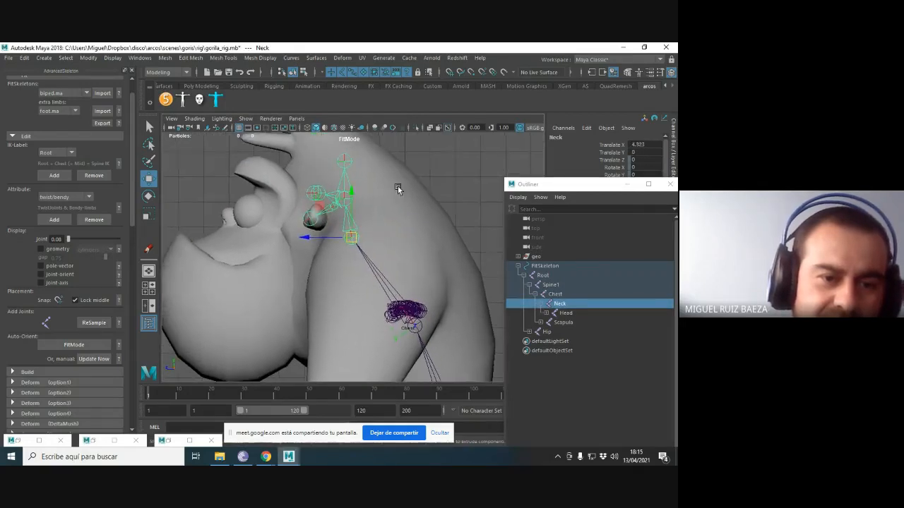
Move the Head joint forward to the base of the skull near the ear, at about Translate X 1.558.
{"action": "left_click", "coordinate": [346, 189]}
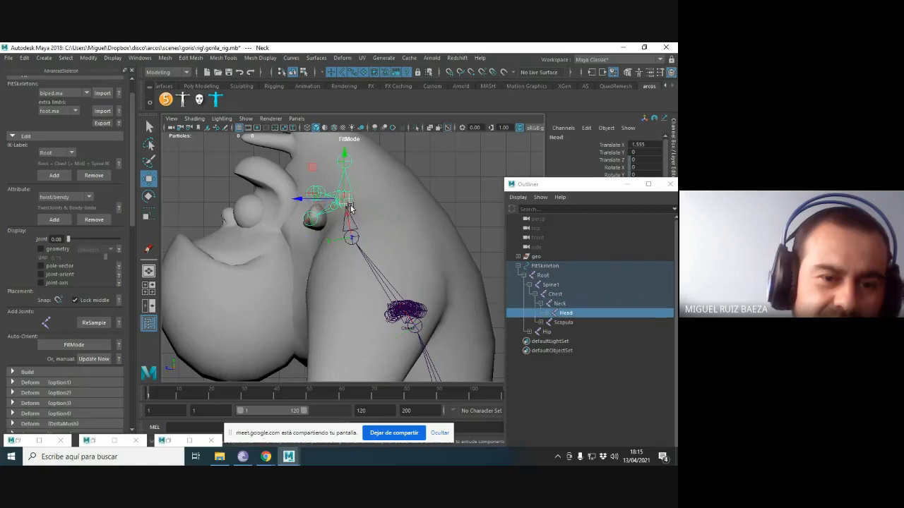
{"action": "left_click_drag", "start_coordinate": [346, 190], "coordinate": [381, 212]}
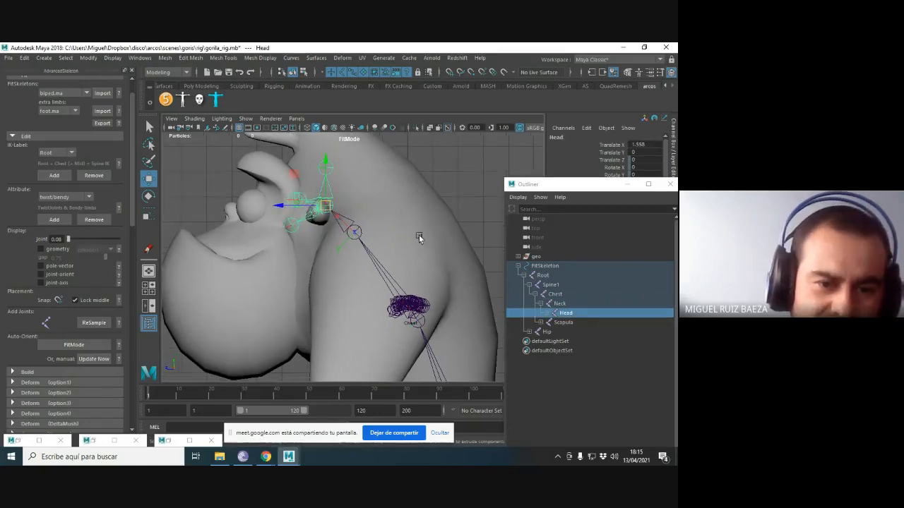
{"action": "mouse_move", "coordinate": [418, 234]}
{"action": "left_mouse_down", "text": "alt"}
{"action": "mouse_move", "coordinate": [407, 233]}
{"action": "mouse_move", "coordinate": [413, 218]}
{"action": "left_mouse_up", "text": "alt"}
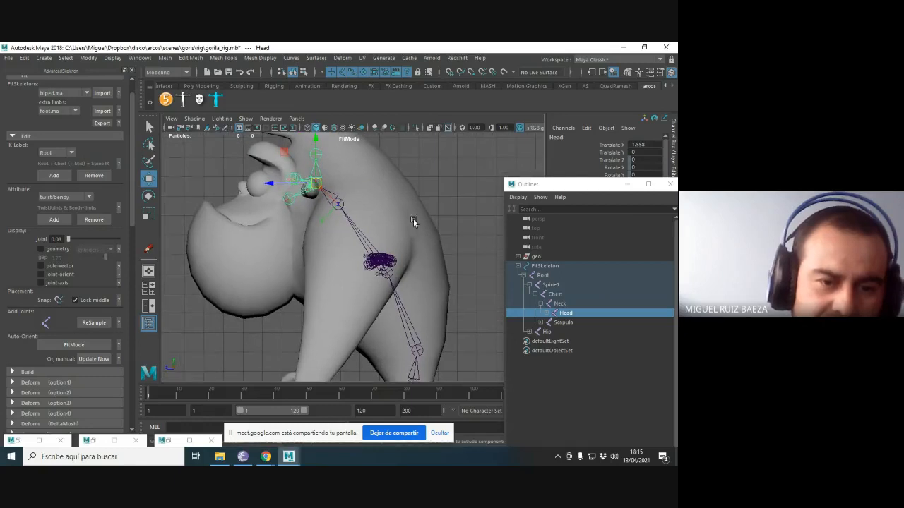
Reopen the Grease Pencil, add a new drawing frame for the side view, and close its window to clear the model.
{"action": "left_click", "coordinate": [148, 248]}
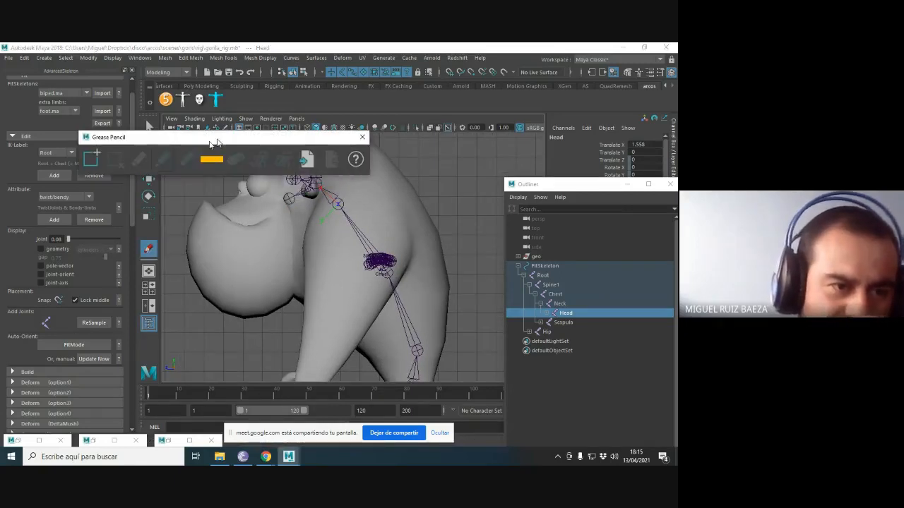
{"action": "left_click_drag", "start_coordinate": [210, 144], "coordinate": [129, 146]}
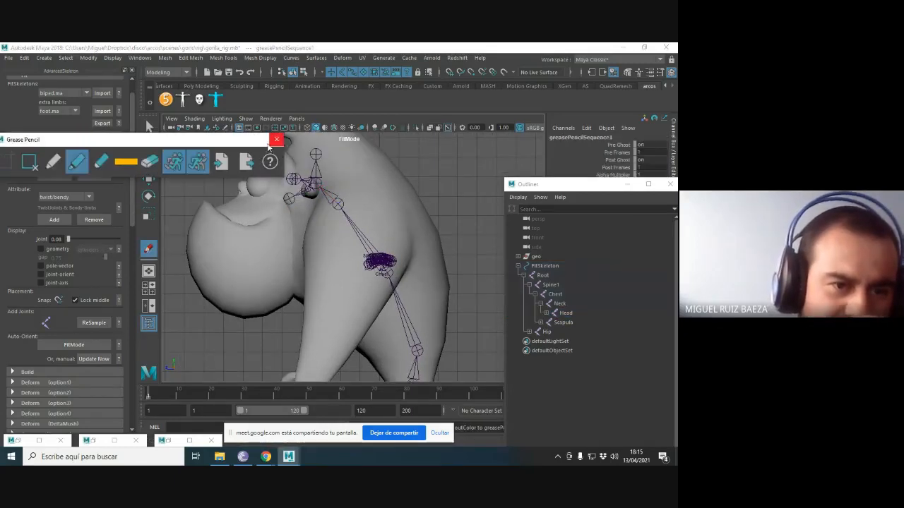
{"action": "left_click", "coordinate": [276, 139]}
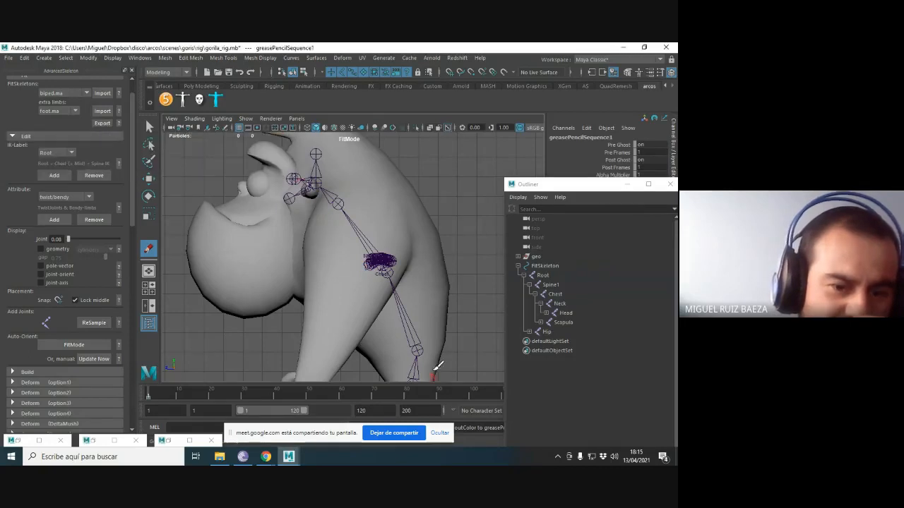
{"action": "left_click_drag", "start_coordinate": [437, 366], "coordinate": [424, 302], "text": "alt"}
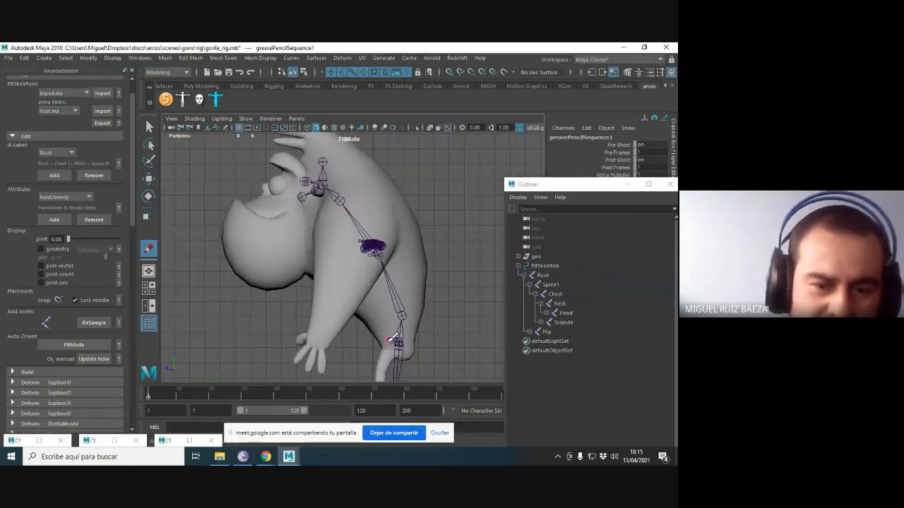
Sketch the pelvis, the rib cage, and the skull with the jaw as thick orange outlines over the gorilla.
{"action": "mouse_move", "coordinate": [389, 339]}
{"action": "left_mouse_down"}
{"action": "mouse_move", "coordinate": [394, 353]}
{"action": "mouse_move", "coordinate": [415, 345]}
{"action": "mouse_move", "coordinate": [396, 327]}
{"action": "mouse_move", "coordinate": [394, 350]}
{"action": "left_mouse_up"}
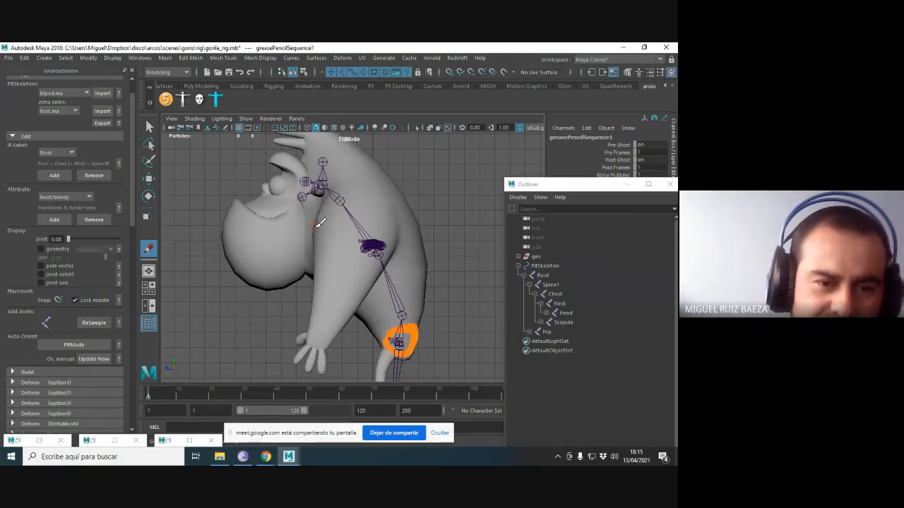
{"action": "mouse_move", "coordinate": [313, 240]}
{"action": "left_mouse_down"}
{"action": "mouse_move", "coordinate": [316, 259]}
{"action": "mouse_move", "coordinate": [347, 290]}
{"action": "mouse_move", "coordinate": [373, 275]}
{"action": "mouse_move", "coordinate": [408, 214]}
{"action": "mouse_move", "coordinate": [381, 182]}
{"action": "mouse_move", "coordinate": [317, 212]}
{"action": "mouse_move", "coordinate": [311, 240]}
{"action": "left_mouse_up"}
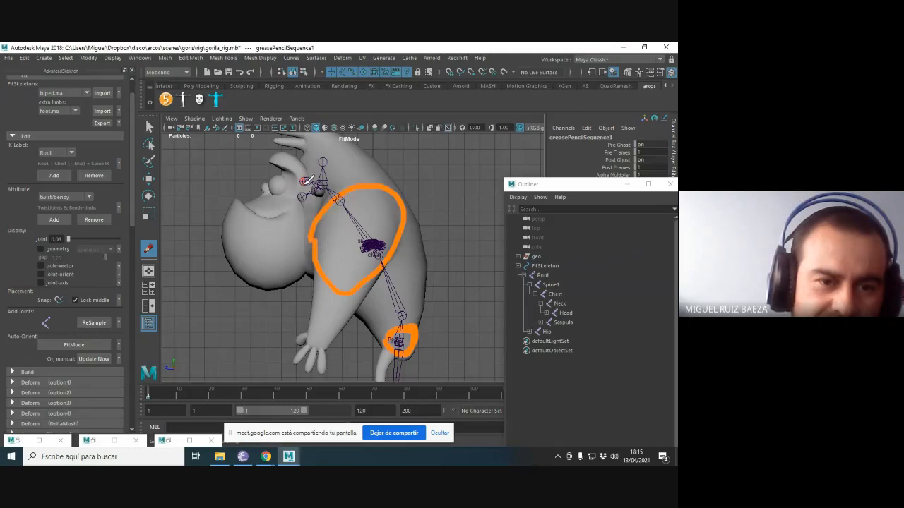
{"action": "left_click_drag", "start_coordinate": [281, 174], "coordinate": [307, 150]}
{"action": "mouse_move", "coordinate": [326, 187]}
{"action": "left_mouse_down"}
{"action": "mouse_move", "coordinate": [249, 256]}
{"action": "mouse_move", "coordinate": [273, 179]}
{"action": "mouse_move", "coordinate": [291, 159]}
{"action": "left_mouse_up"}
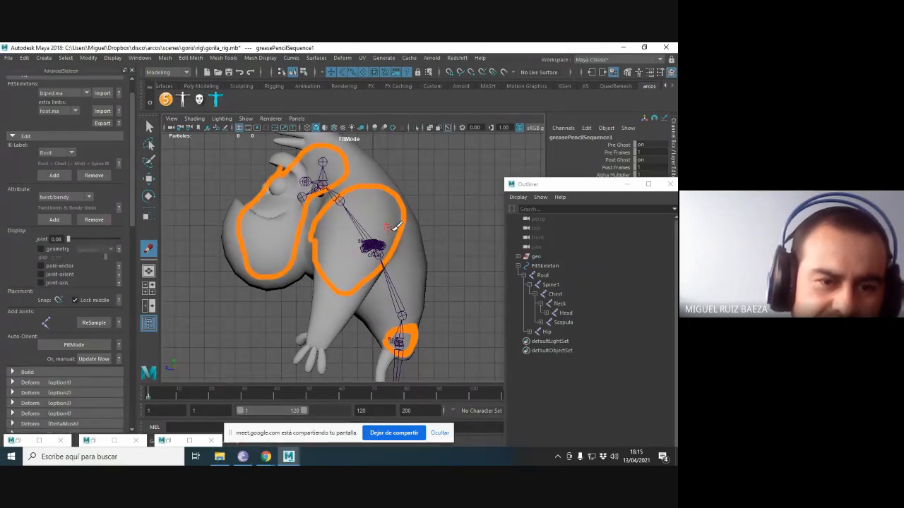
Check the Root joint against the sketched pelvis and nudge the Chest joint slightly at the rear edge of the sketched rib cage.
{"action": "left_click", "coordinate": [547, 276]}
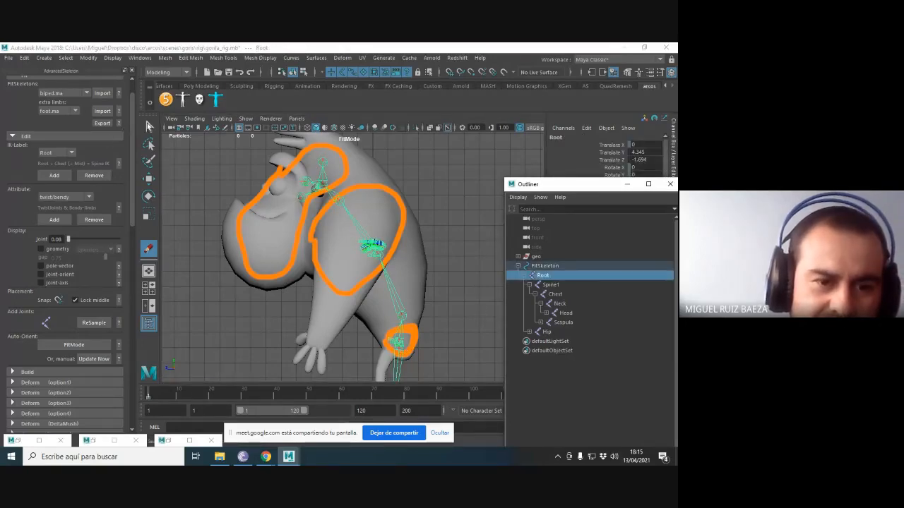
{"action": "left_click", "coordinate": [400, 348]}
{"action": "key", "text": "w"}
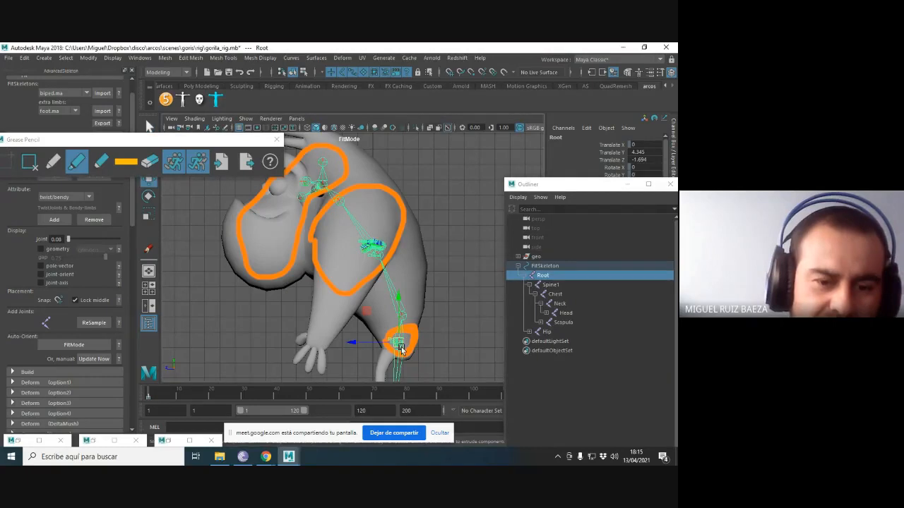
{"action": "left_click", "coordinate": [556, 293]}
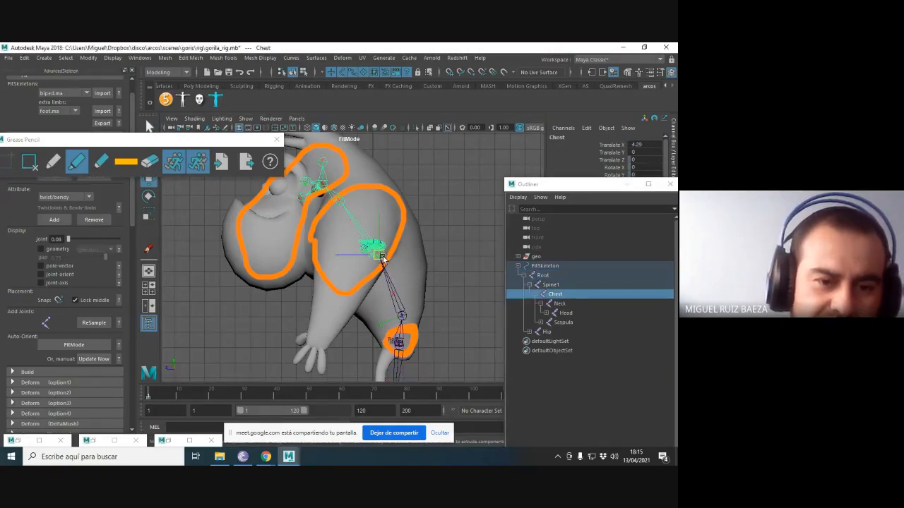
{"action": "key", "text": "ctrl+z"}
Refine the Neck joint at the top of the rib cage to about Translate X 4.47 and the Head joint to about 1.657.
{"action": "left_click", "coordinate": [565, 304]}
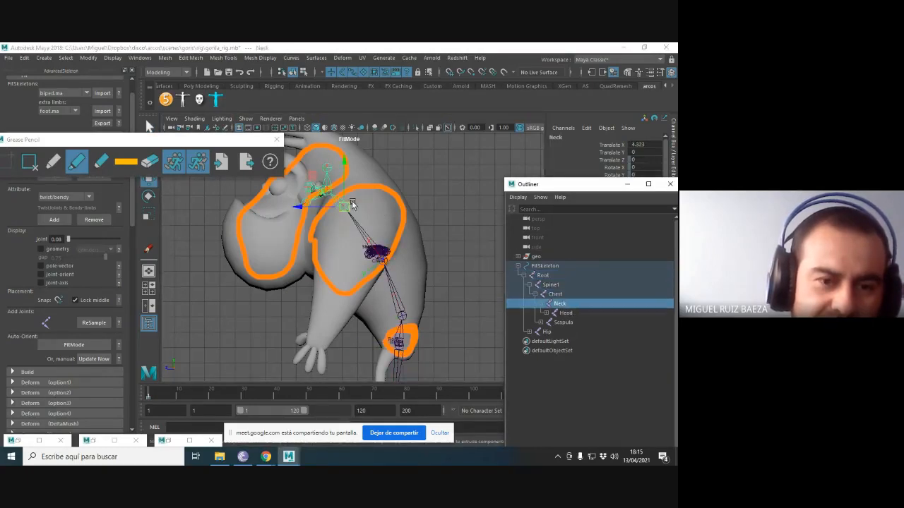
{"action": "left_click_drag", "start_coordinate": [343, 204], "coordinate": [342, 204]}
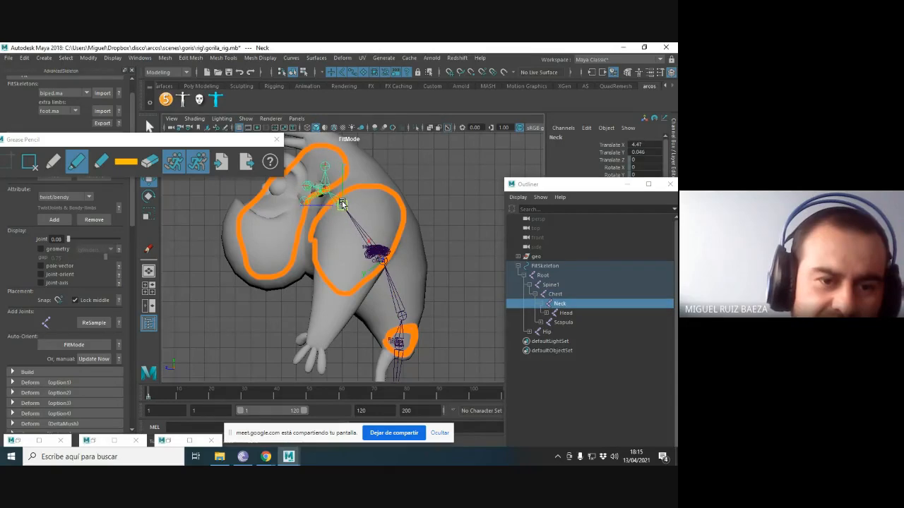
{"action": "left_click", "coordinate": [565, 313]}
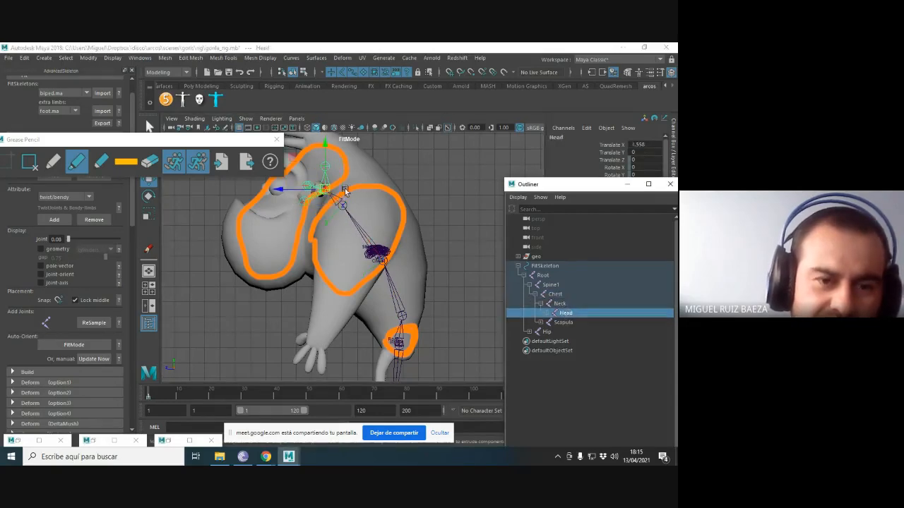
{"action": "mouse_move", "coordinate": [327, 192]}
{"action": "left_mouse_down"}
{"action": "mouse_move", "coordinate": [319, 189]}
{"action": "mouse_move", "coordinate": [327, 190]}
{"action": "left_mouse_up"}
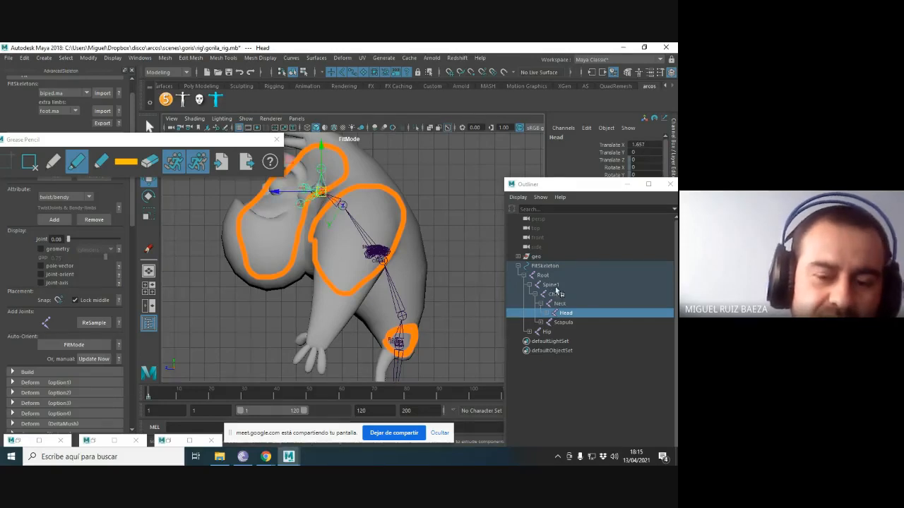
Move the Spine1 joint up between the sketched pelvis and rib cage, at about Translate X 2.969.
{"action": "left_click", "coordinate": [554, 286]}
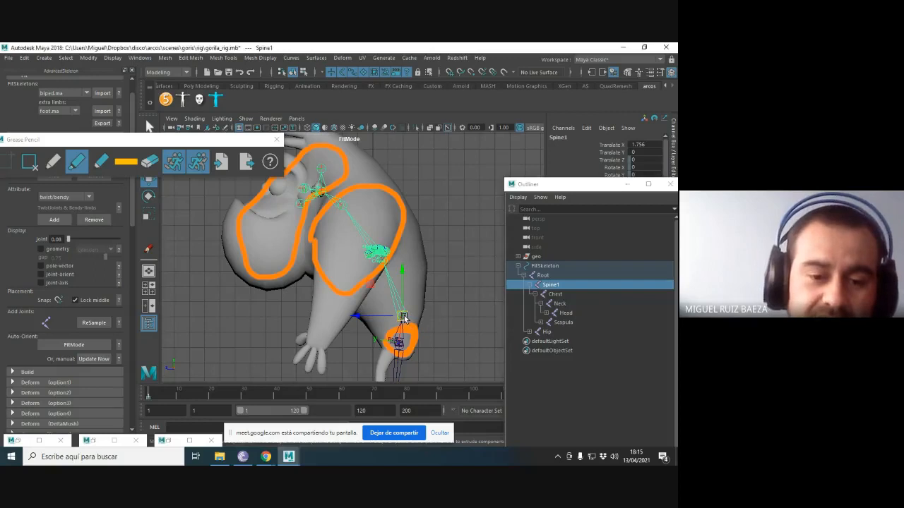
{"action": "left_click_drag", "start_coordinate": [408, 321], "coordinate": [404, 321]}
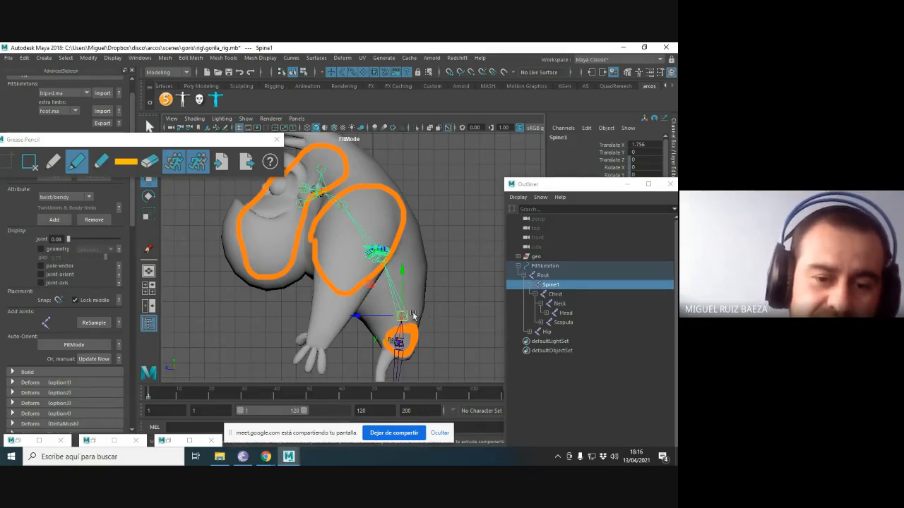
{"action": "left_click_drag", "start_coordinate": [413, 315], "coordinate": [438, 272]}
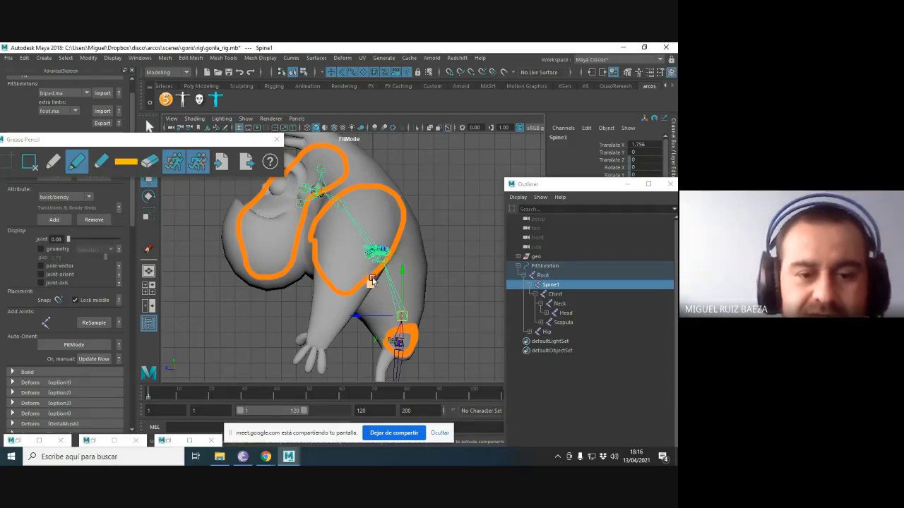
{"action": "left_click", "coordinate": [406, 319]}
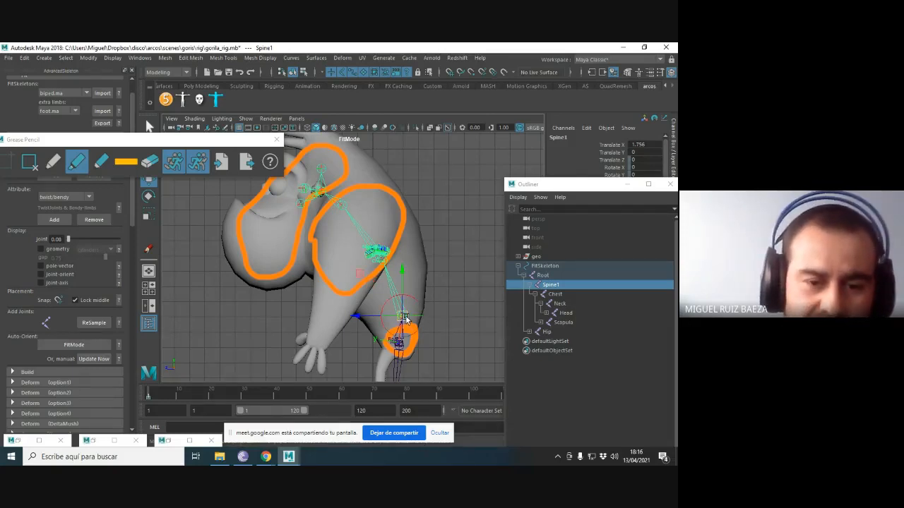
{"action": "left_click_drag", "start_coordinate": [405, 303], "coordinate": [364, 297]}
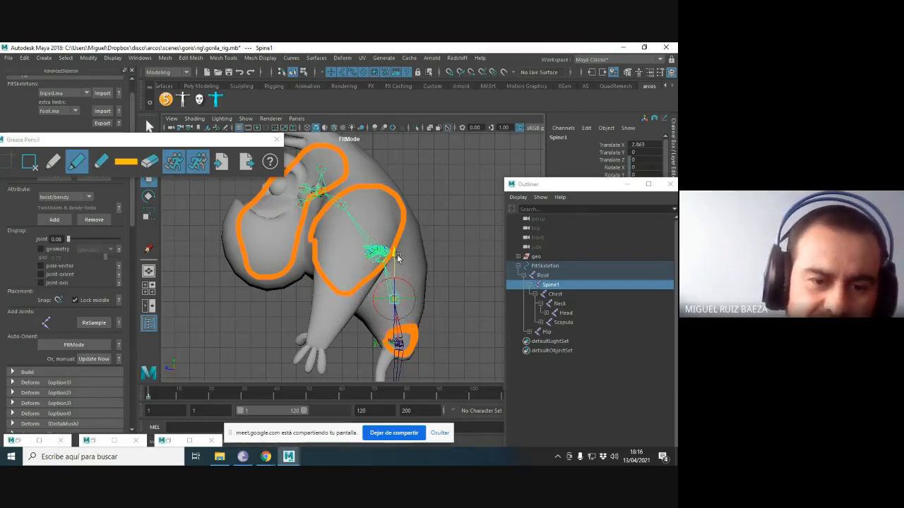
{"action": "left_click_drag", "start_coordinate": [397, 254], "coordinate": [398, 254]}
{"action": "left_click", "coordinate": [352, 292]}
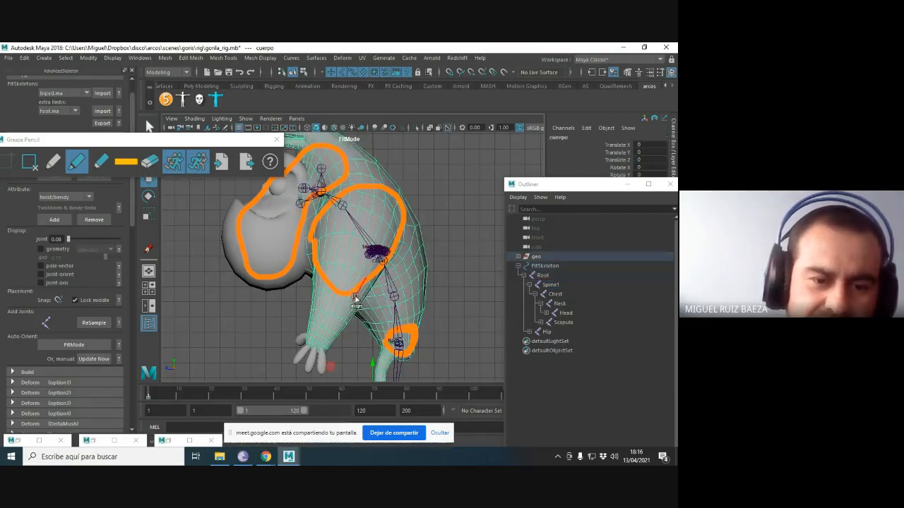
{"action": "left_click", "coordinate": [374, 299]}
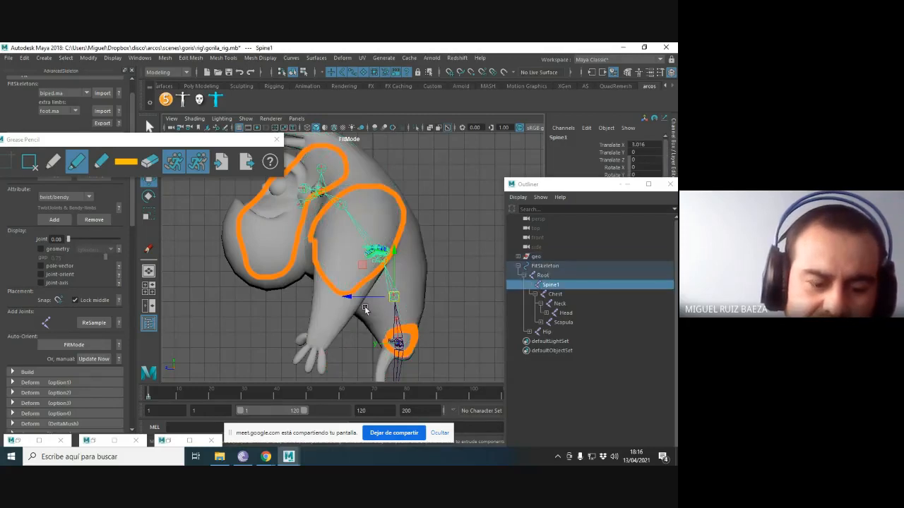
{"action": "left_click_drag", "start_coordinate": [366, 299], "coordinate": [364, 299]}
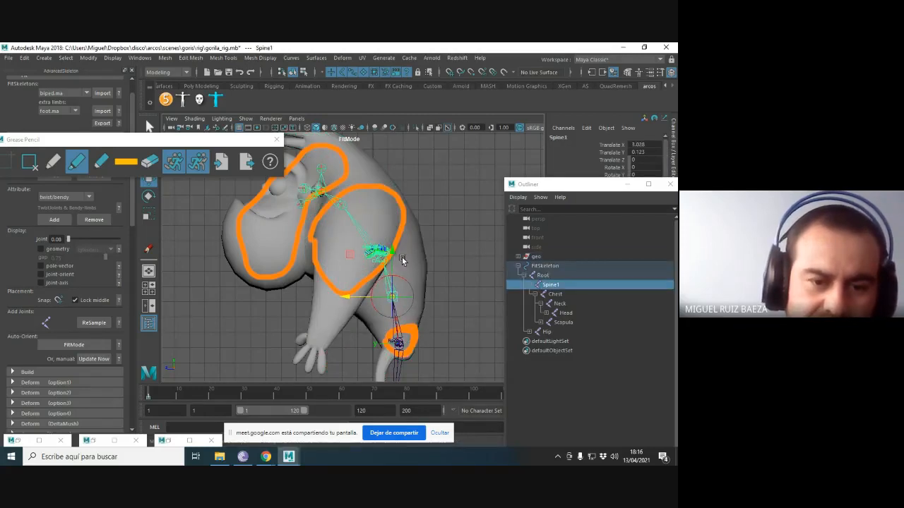
{"action": "left_click_drag", "start_coordinate": [391, 265], "coordinate": [391, 268]}
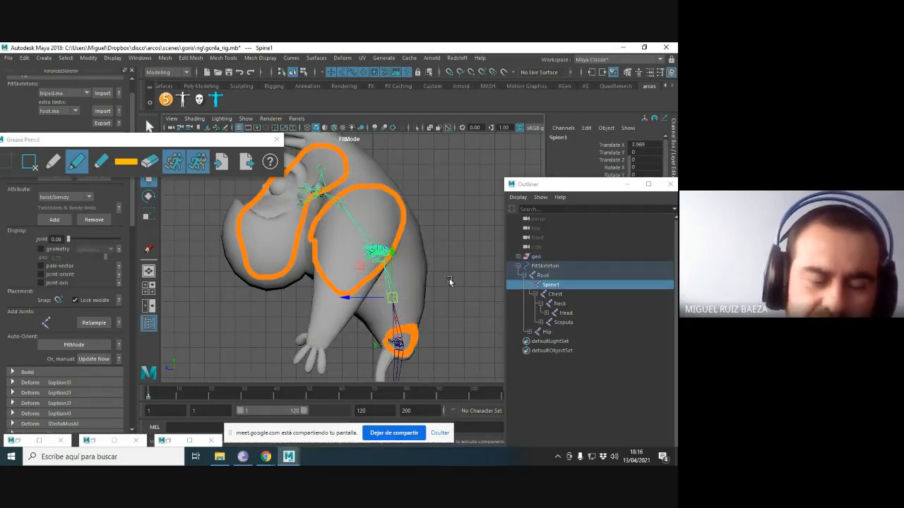
Close the Grease Pencil to clear the anatomy sketch and expand the Head joint's child joints in the outliner.
{"action": "left_click", "coordinate": [449, 279]}
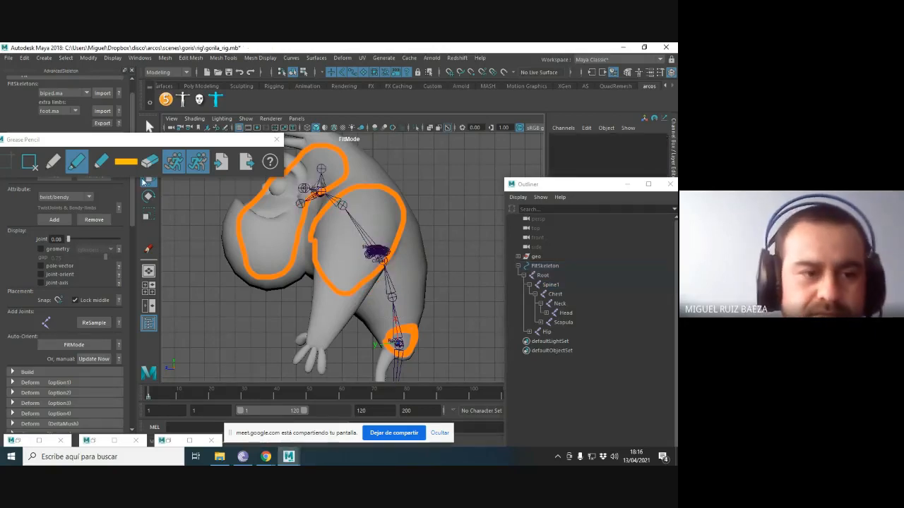
{"action": "left_click", "coordinate": [247, 163]}
{"action": "left_click", "coordinate": [276, 139]}
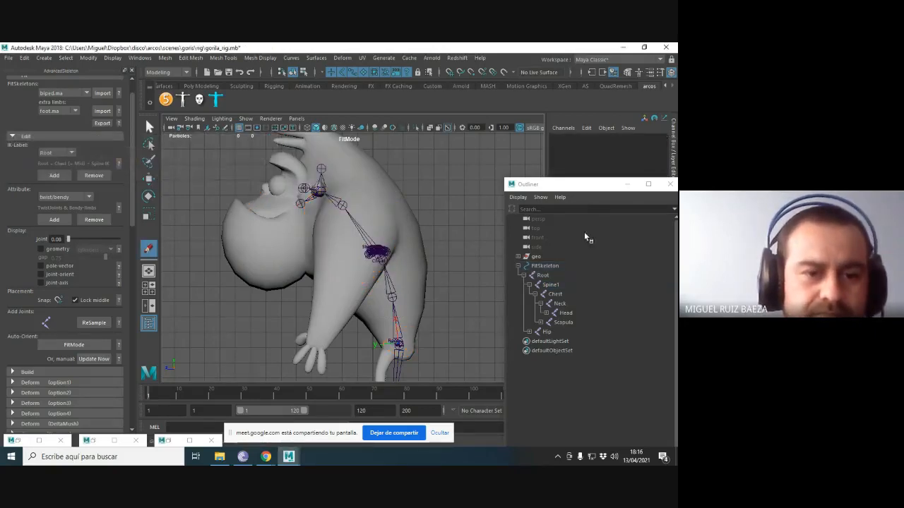
{"action": "left_click", "coordinate": [546, 312]}
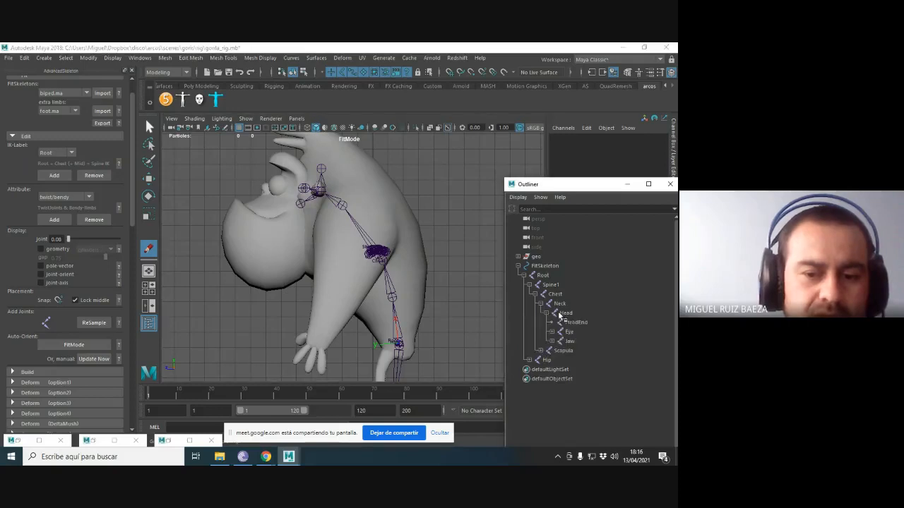
{"action": "left_click", "coordinate": [576, 321]}
{"action": "left_click", "coordinate": [338, 163]}
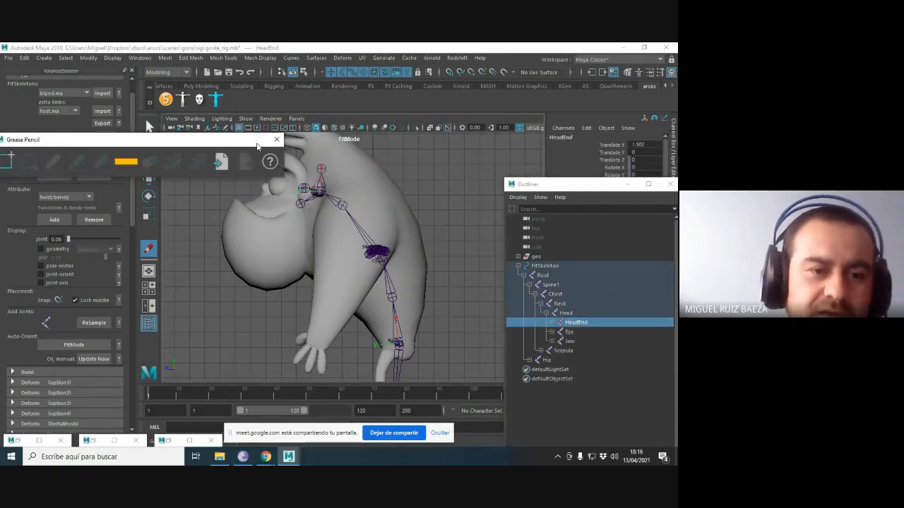
{"action": "left_click", "coordinate": [102, 164]}
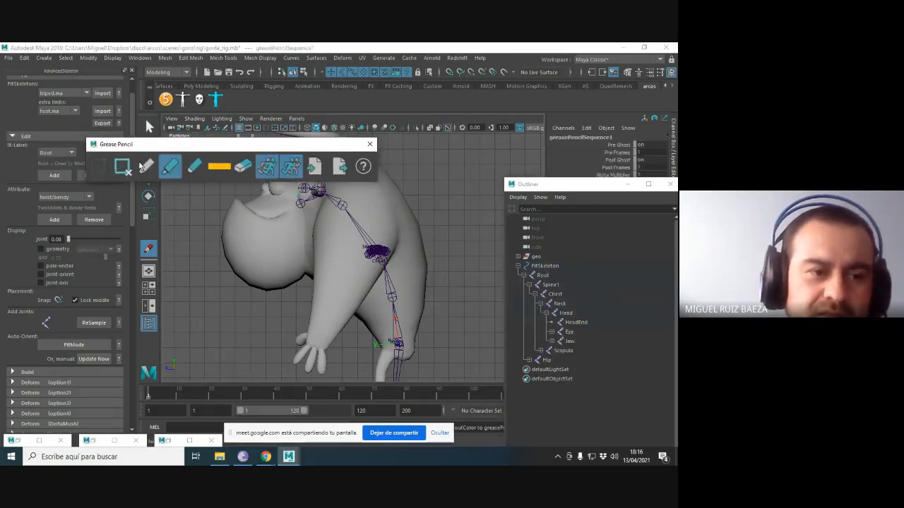
{"action": "left_click", "coordinate": [368, 146]}
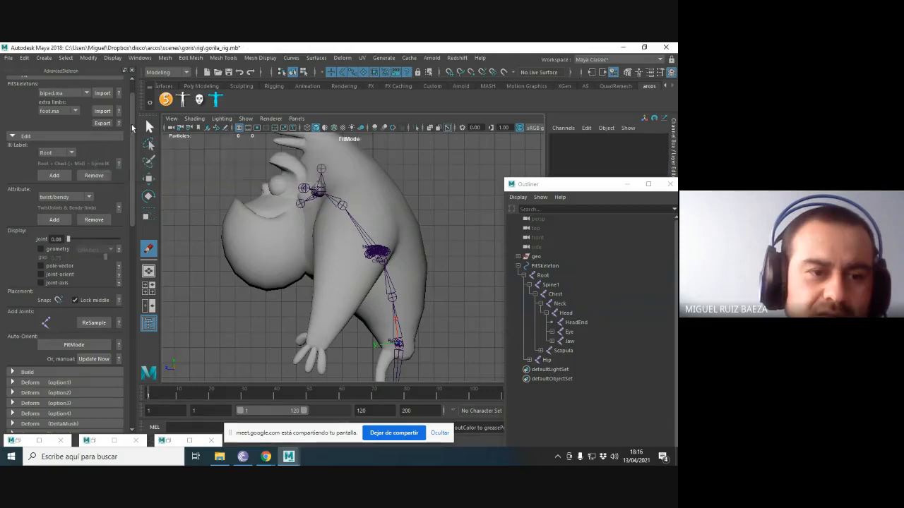
Move the HeadEnd joint forward and up to the gorilla's brow, at about Translate X 2.895.
{"action": "left_click", "coordinate": [322, 170]}
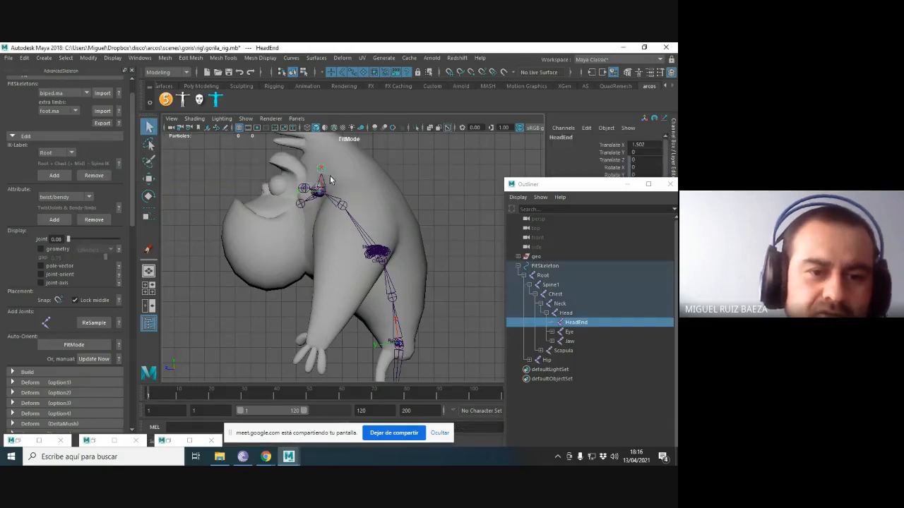
{"action": "key", "text": "w"}
{"action": "left_click_drag", "start_coordinate": [322, 169], "coordinate": [290, 163]}
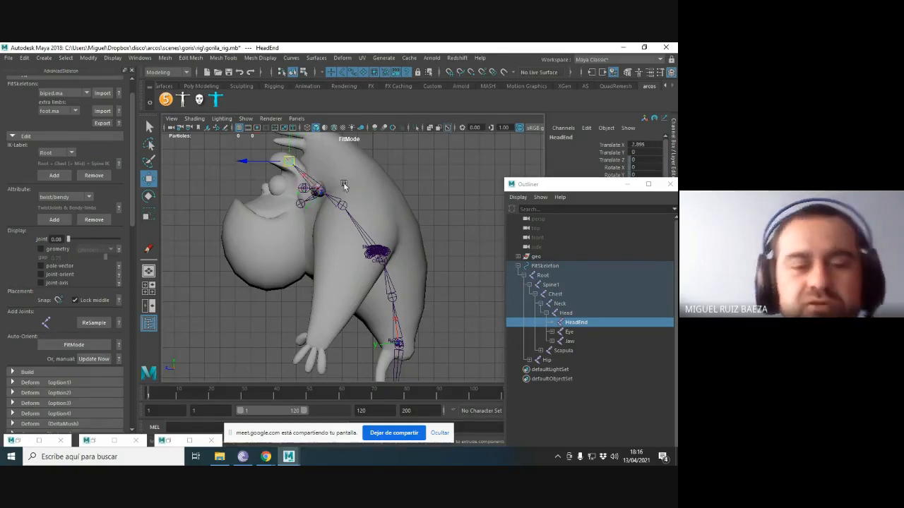
{"action": "left_click_drag", "start_coordinate": [333, 189], "coordinate": [339, 201], "text": "alt"}
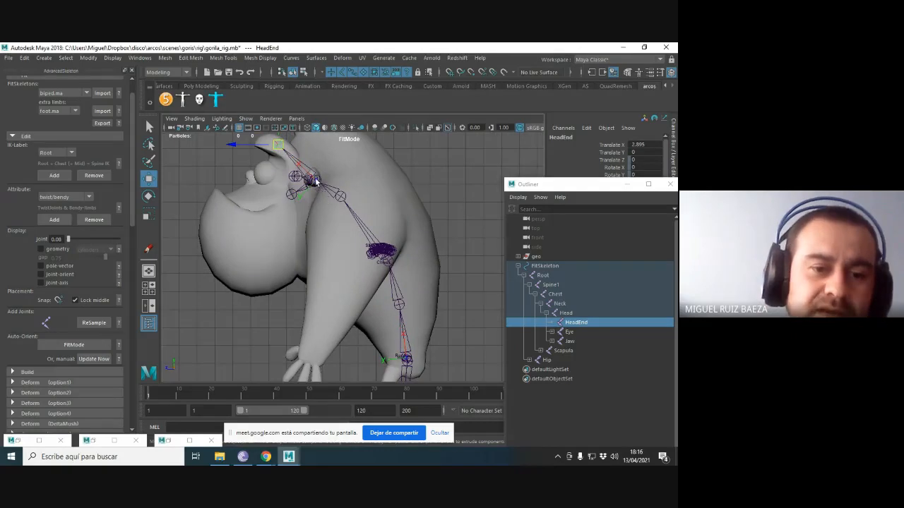
Nudge the HeadEnd joint at the brow to about Translate X 3.044 and the Head joint to about 1.66.
{"action": "left_click", "coordinate": [315, 180]}
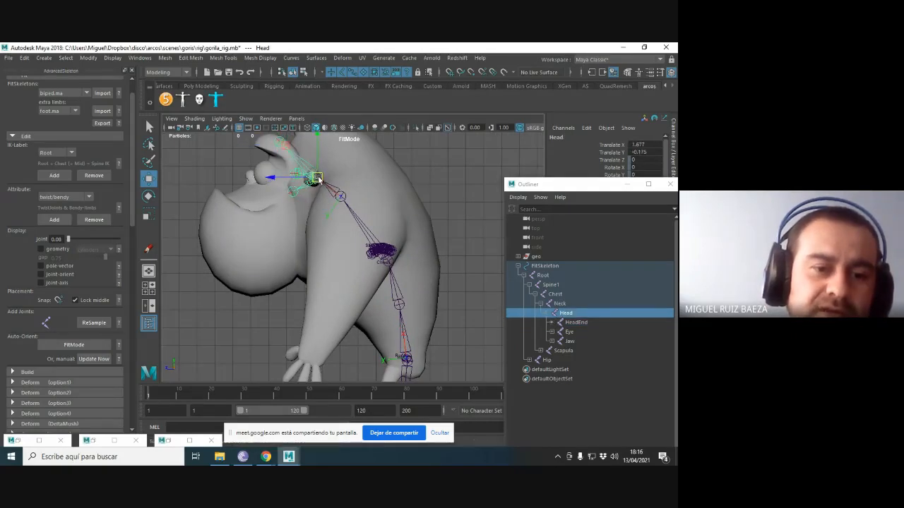
{"action": "left_click_drag", "start_coordinate": [319, 180], "coordinate": [316, 176]}
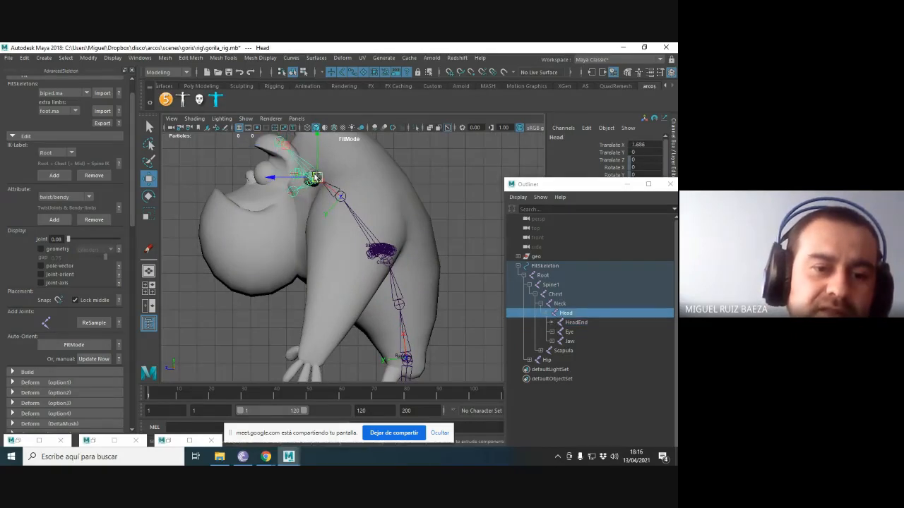
{"action": "left_click", "coordinate": [279, 144]}
{"action": "left_click_drag", "start_coordinate": [278, 144], "coordinate": [276, 142]}
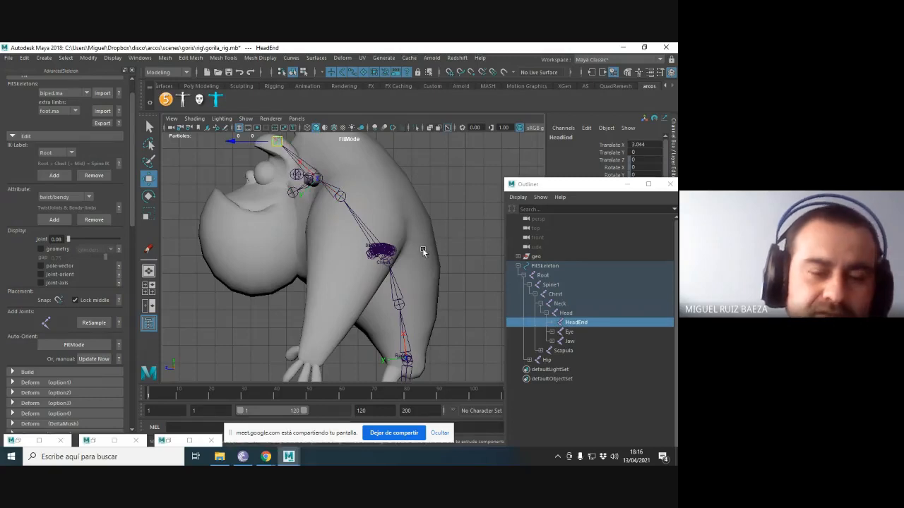
{"action": "left_click", "coordinate": [322, 179]}
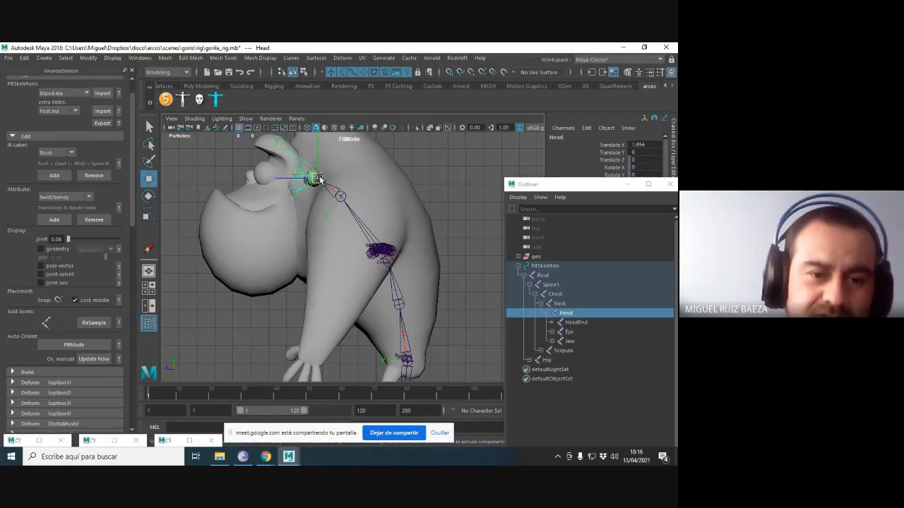
{"action": "left_click_drag", "start_coordinate": [319, 176], "coordinate": [321, 175]}
Shift the Head joint slightly up and back, and settle the HeadEnd joint on the brow at about Translate X 3.14.
{"action": "middle_click_drag", "start_coordinate": [326, 172], "coordinate": [328, 192], "text": "alt"}
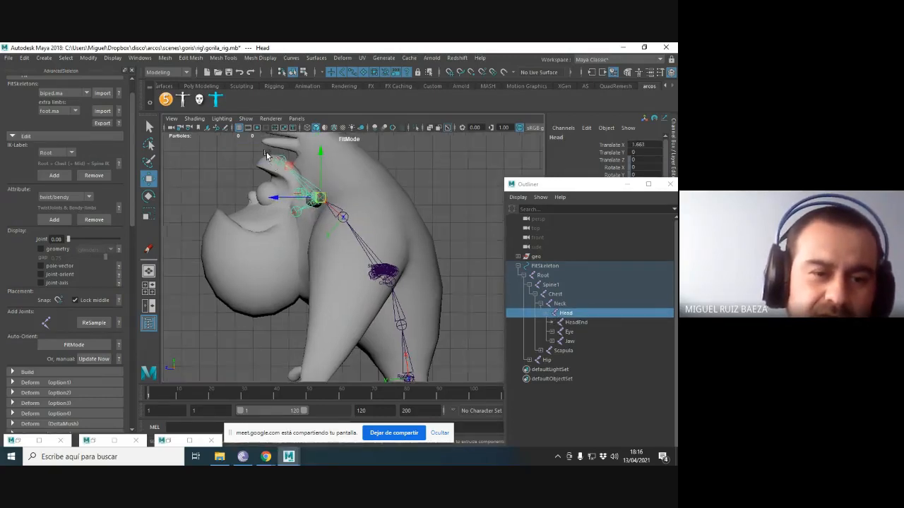
{"action": "left_click", "coordinate": [278, 159]}
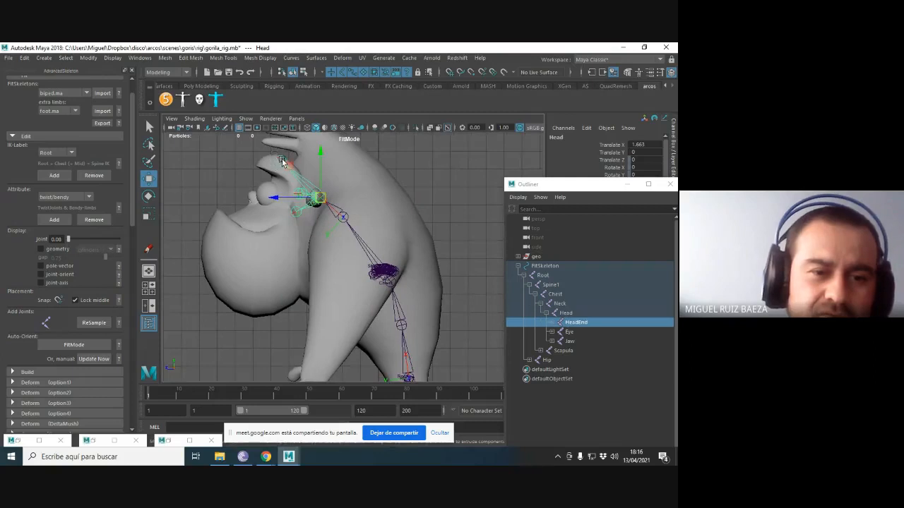
{"action": "left_click", "coordinate": [323, 198]}
{"action": "left_click_drag", "start_coordinate": [324, 198], "coordinate": [325, 195]}
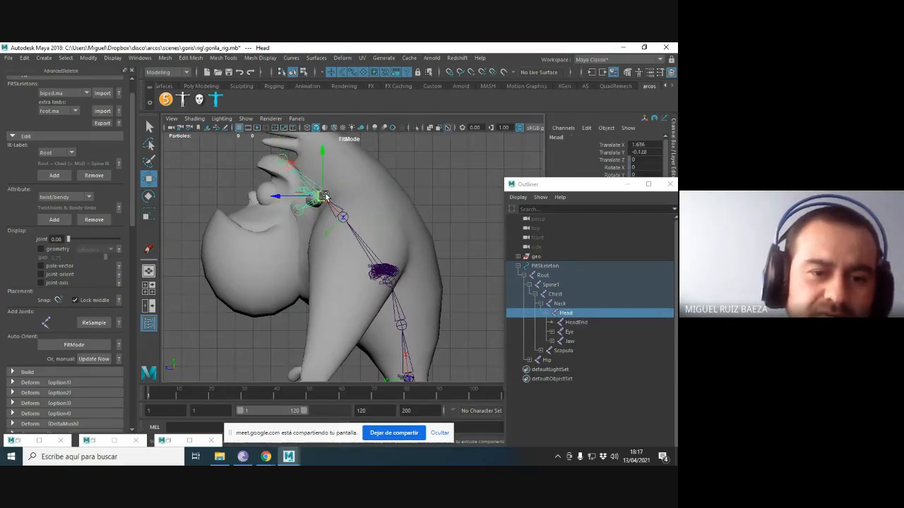
{"action": "left_click", "coordinate": [281, 160]}
{"action": "left_click_drag", "start_coordinate": [280, 158], "coordinate": [279, 158]}
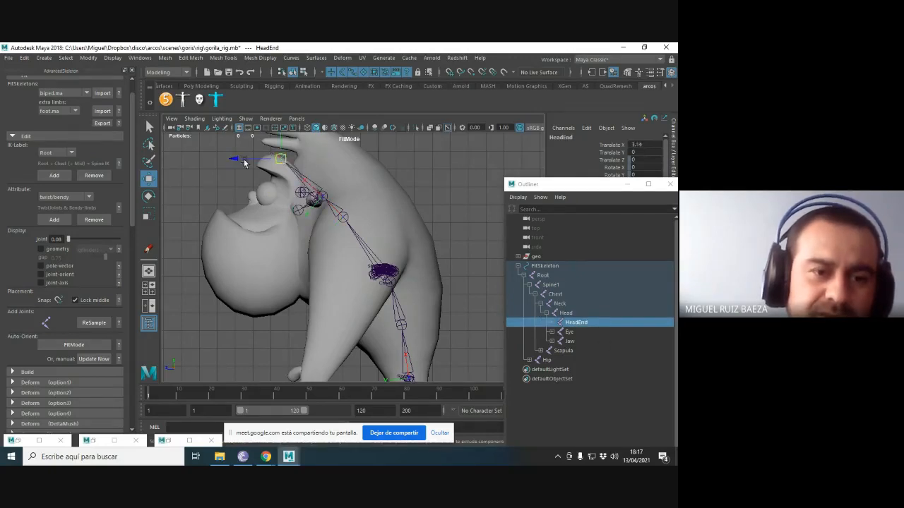
Switch to the front view and frame the whole gorilla with its fit skeleton.
{"action": "left_click_drag", "start_coordinate": [423, 258], "coordinate": [414, 170], "text": "alt"}
{"action": "key", "text": "space"}
{"action": "left_click_drag", "start_coordinate": [376, 211], "coordinate": [361, 242], "text": "alt"}
{"action": "key", "text": "space"}
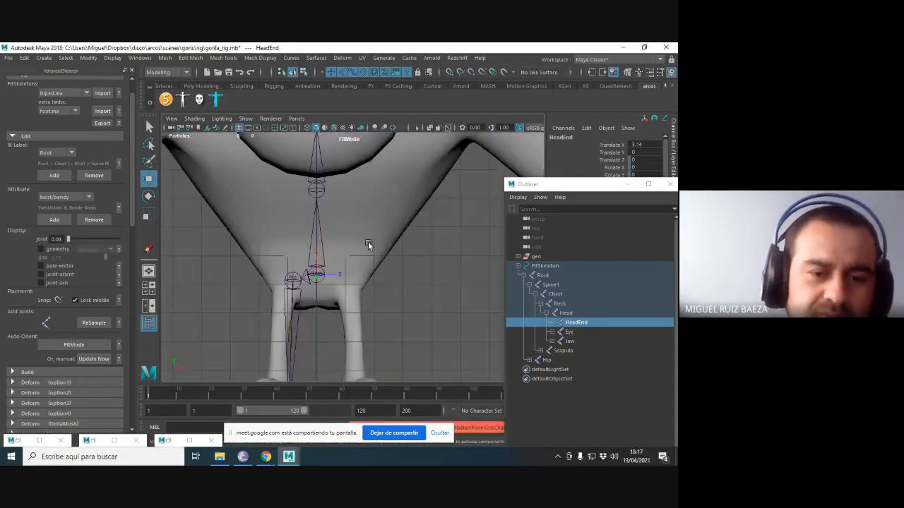
{"action": "scroll", "coordinate": [369, 242], "scroll_direction": "down", "scroll_amount": 4}
{"action": "middle_click_drag", "start_coordinate": [374, 239], "coordinate": [372, 280], "text": "alt"}
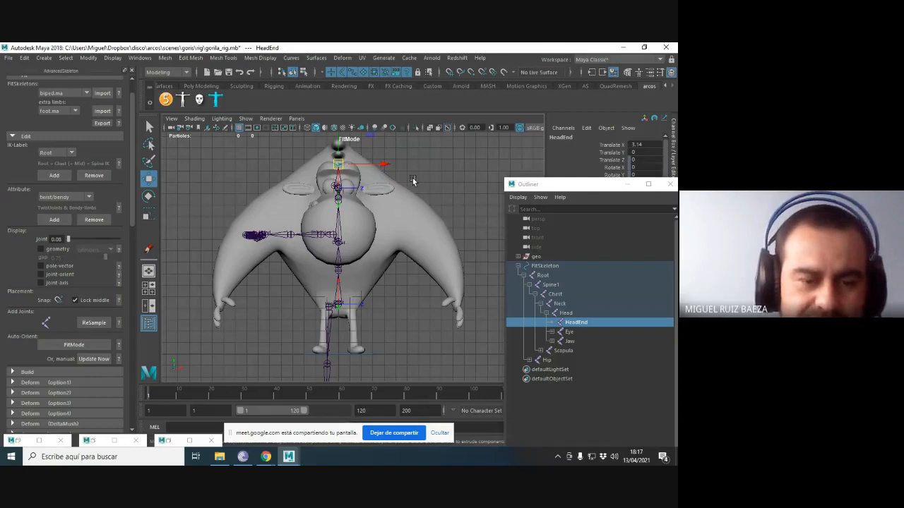
Switch to Chrome to check the Google Meet call and its chat, and return to Maya with the meeting notification dismissed.
{"action": "key", "text": "alt+Tab"}
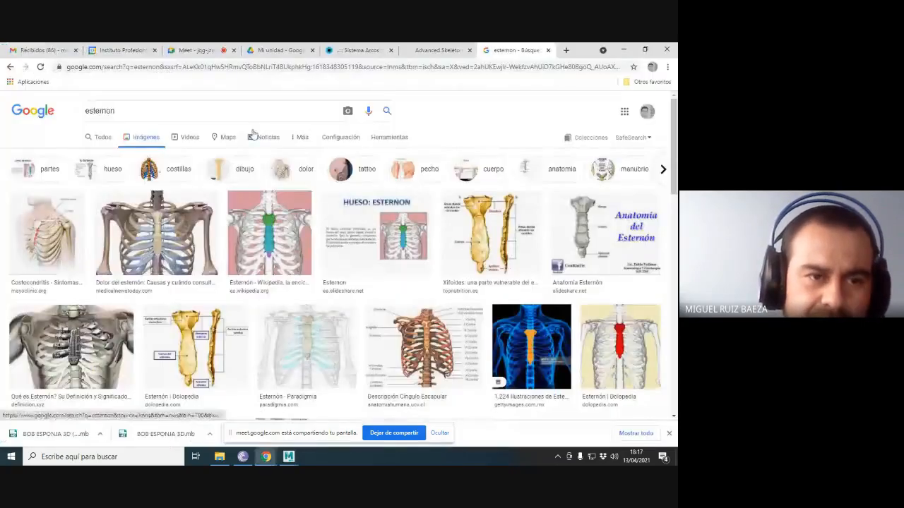
{"action": "left_click", "coordinate": [124, 51]}
{"action": "left_click", "coordinate": [190, 50]}
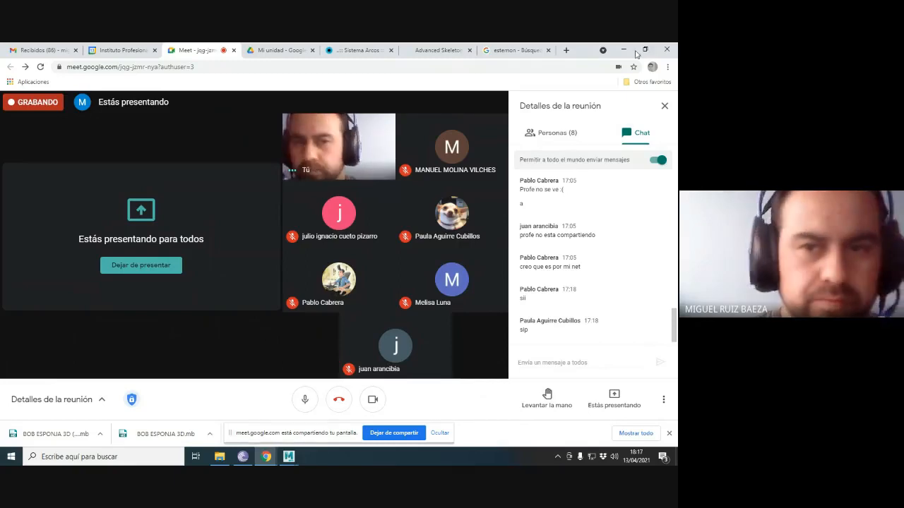
{"action": "left_click", "coordinate": [624, 50]}
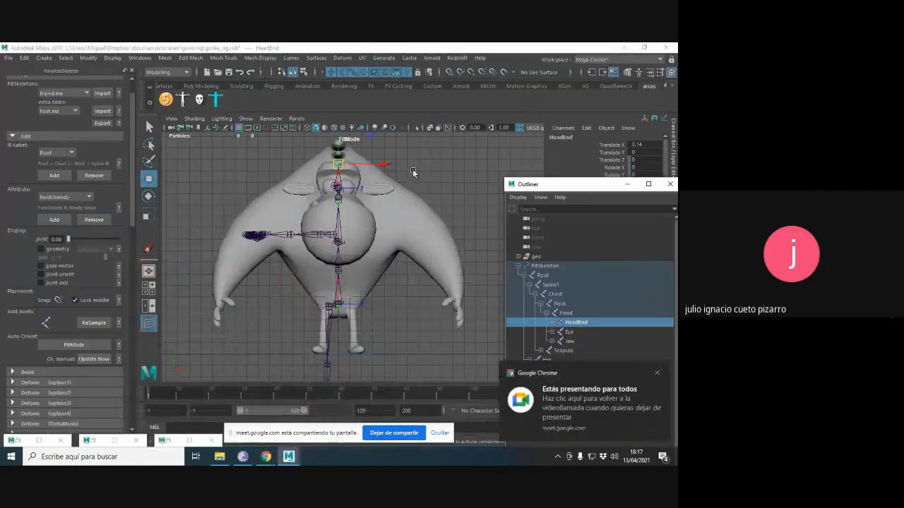
{"action": "left_click", "coordinate": [435, 190]}
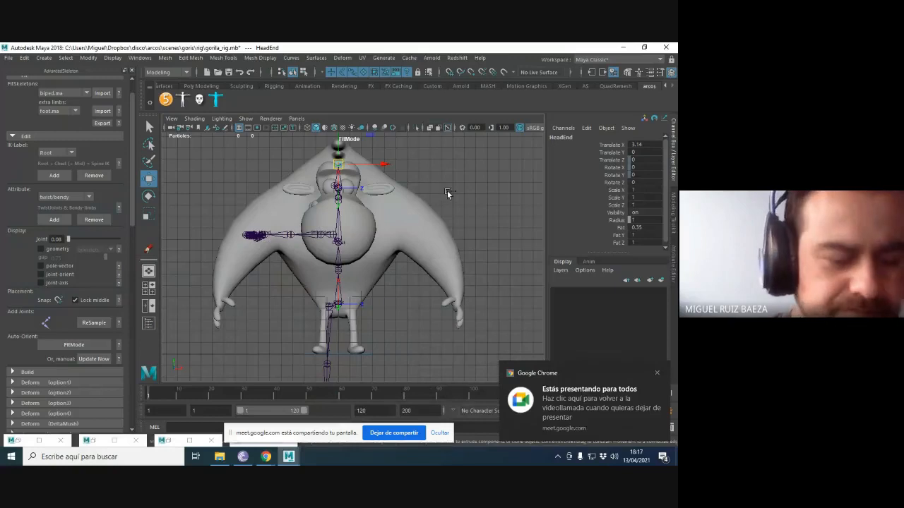
{"action": "left_click", "coordinate": [657, 373]}
Move the Hip joint outward in front view to the centre of the gorilla's upper leg, at about Translate Z -1.201.
{"action": "left_click", "coordinate": [328, 304]}
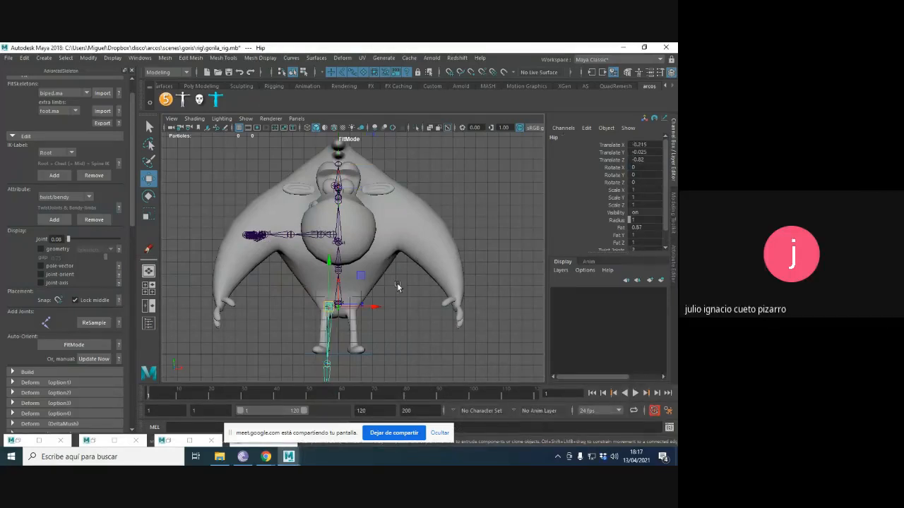
{"action": "scroll", "coordinate": [406, 271], "scroll_direction": "up", "scroll_amount": 5}
{"action": "scroll", "coordinate": [487, 240], "scroll_direction": "up", "scroll_amount": 3}
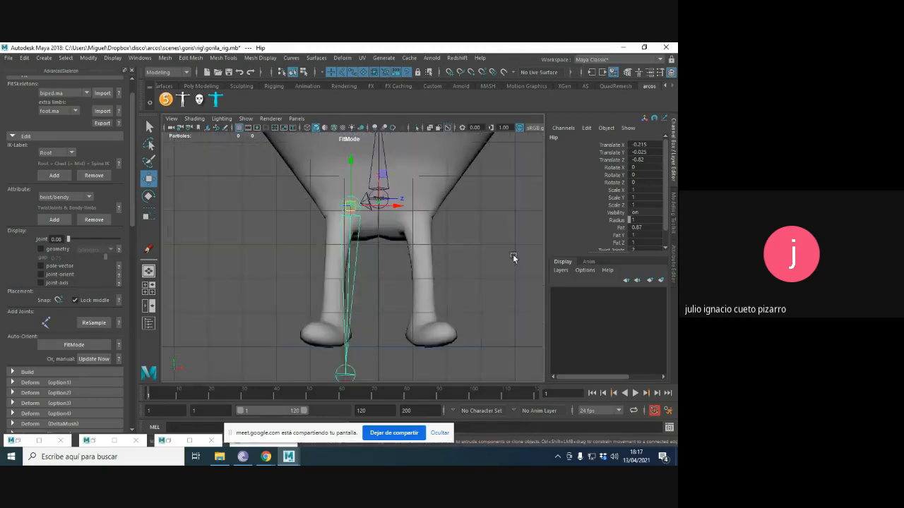
{"action": "scroll", "coordinate": [436, 215], "scroll_direction": "up", "scroll_amount": 2}
{"action": "scroll", "coordinate": [404, 198], "scroll_direction": "up", "scroll_amount": 1}
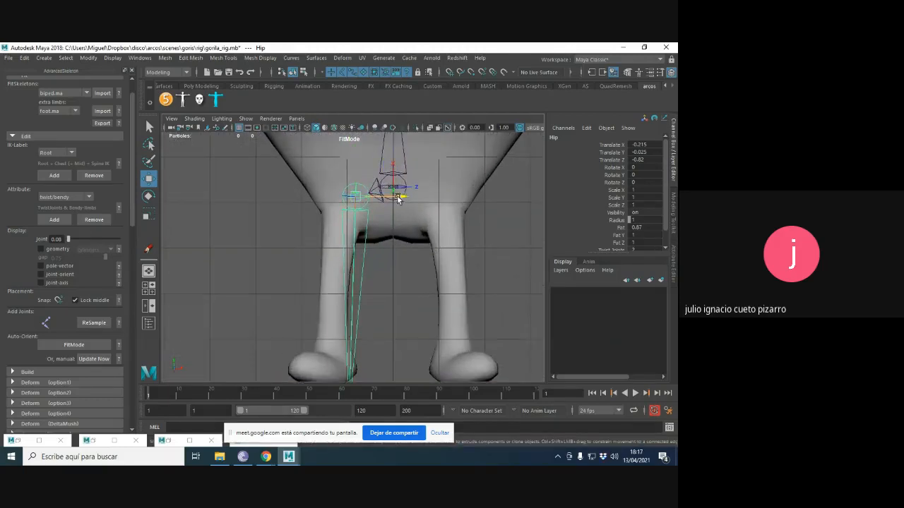
{"action": "left_click_drag", "start_coordinate": [397, 195], "coordinate": [383, 197]}
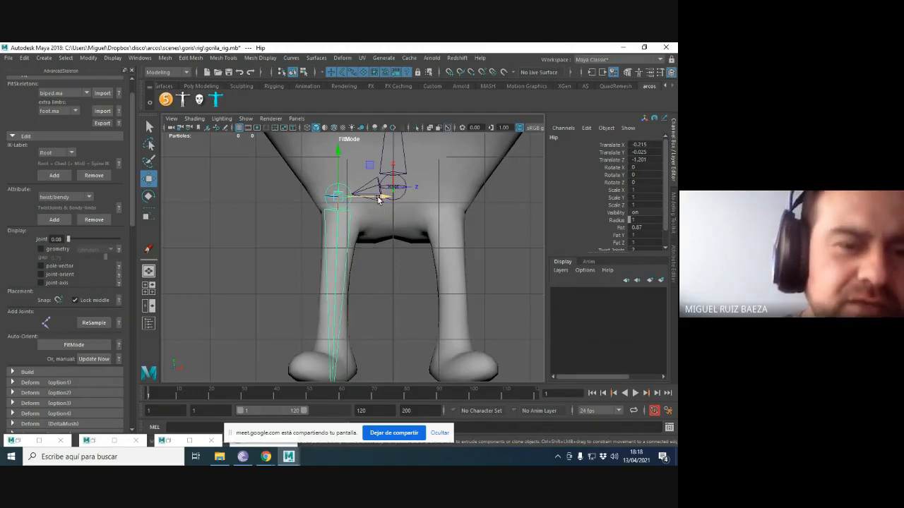
Move the Hip joint forward in side view to the top of the leg, at about Translate X -0.233 and Translate Y 0.545.
{"action": "scroll", "coordinate": [373, 237], "scroll_direction": "down", "scroll_amount": 8}
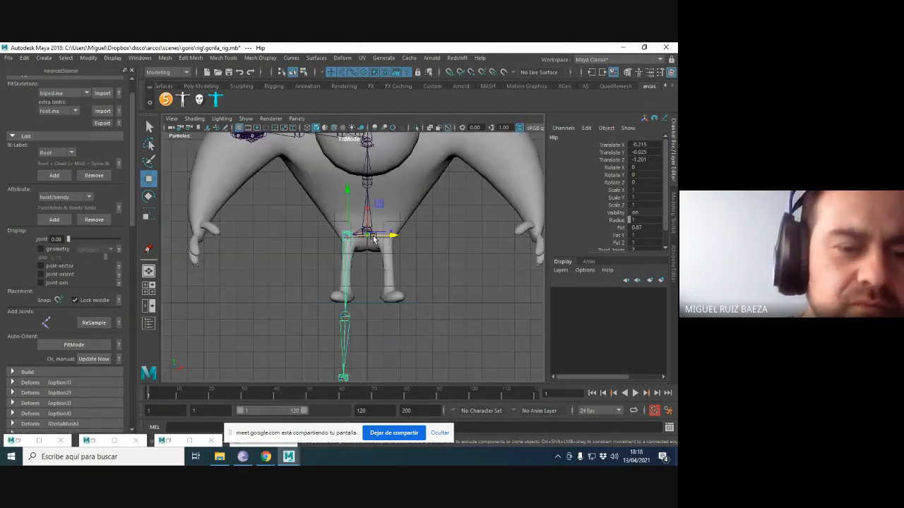
{"action": "scroll", "coordinate": [309, 198], "scroll_direction": "down", "scroll_amount": 2}
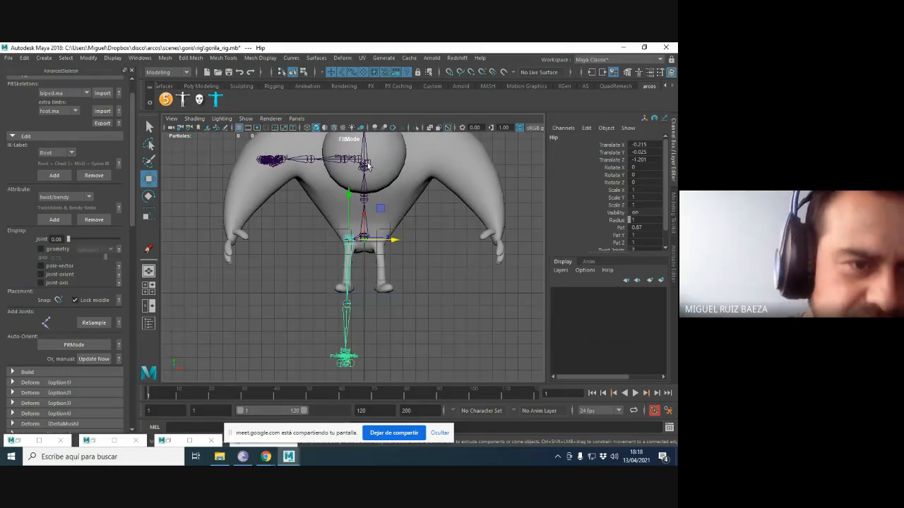
{"action": "scroll", "coordinate": [393, 234], "scroll_direction": "down", "scroll_amount": 4}
{"action": "scroll", "coordinate": [394, 235], "scroll_direction": "up", "scroll_amount": 5}
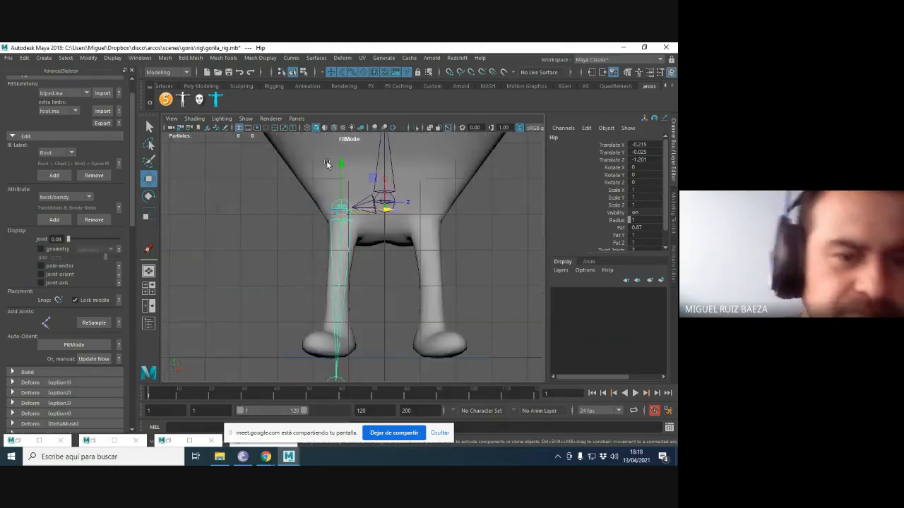
{"action": "key", "text": "space"}
{"action": "left_click_drag", "start_coordinate": [384, 190], "coordinate": [424, 202]}
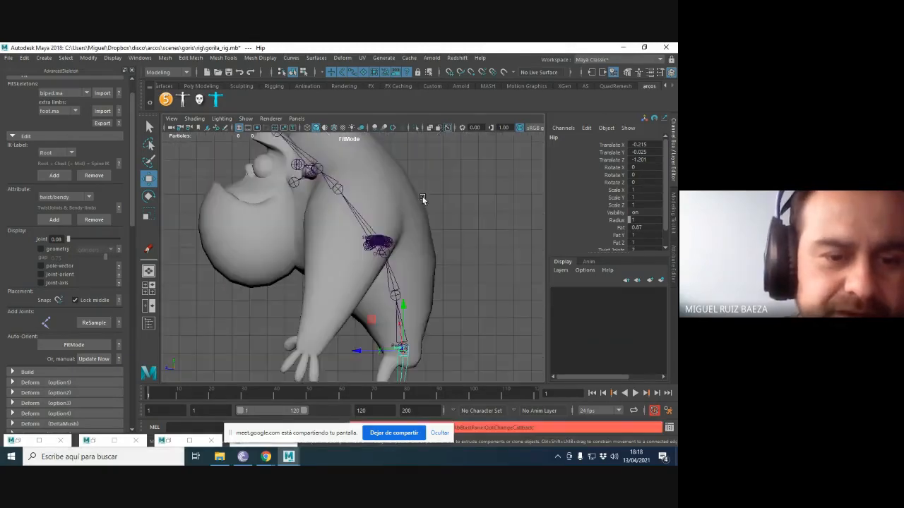
{"action": "key", "text": "f"}
{"action": "scroll", "coordinate": [426, 226], "scroll_direction": "up", "scroll_amount": 2}
{"action": "scroll", "coordinate": [410, 186], "scroll_direction": "up", "scroll_amount": 3}
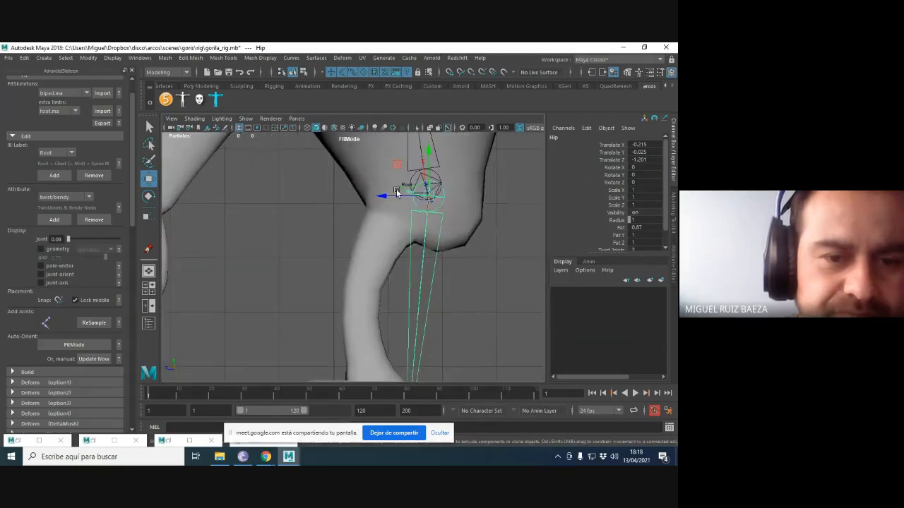
{"action": "left_click", "coordinate": [419, 200]}
{"action": "left_click", "coordinate": [423, 210]}
{"action": "left_click_drag", "start_coordinate": [427, 203], "coordinate": [407, 233]}
Nudge the Hip joint sideways in front view over the leg, to about Translate Z -1.192.
{"action": "key", "text": "space"}
{"action": "scroll", "coordinate": [362, 201], "scroll_direction": "up", "scroll_amount": 4}
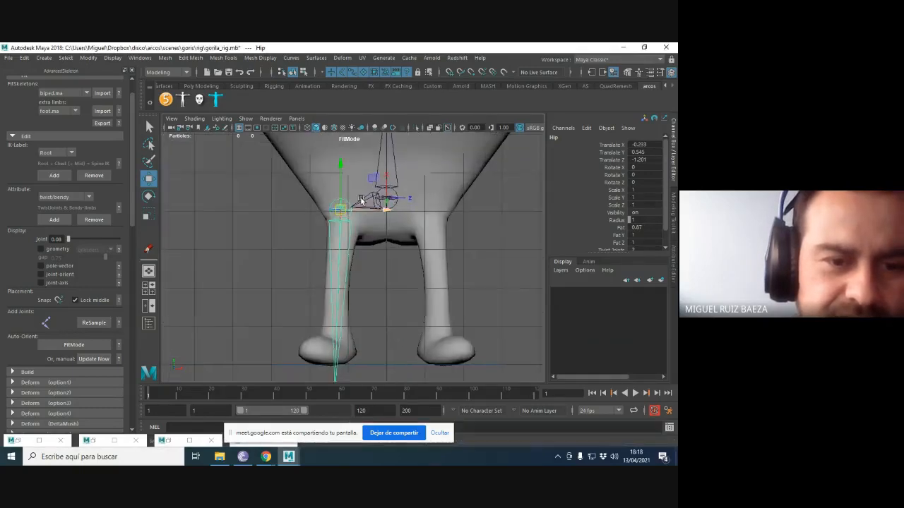
{"action": "left_click_drag", "start_coordinate": [365, 193], "coordinate": [395, 200]}
Bring the leg joint below the gorilla's foot into view in the side view.
{"action": "key", "text": "space"}
{"action": "middle_click_drag", "start_coordinate": [400, 260], "coordinate": [391, 146], "text": "alt"}
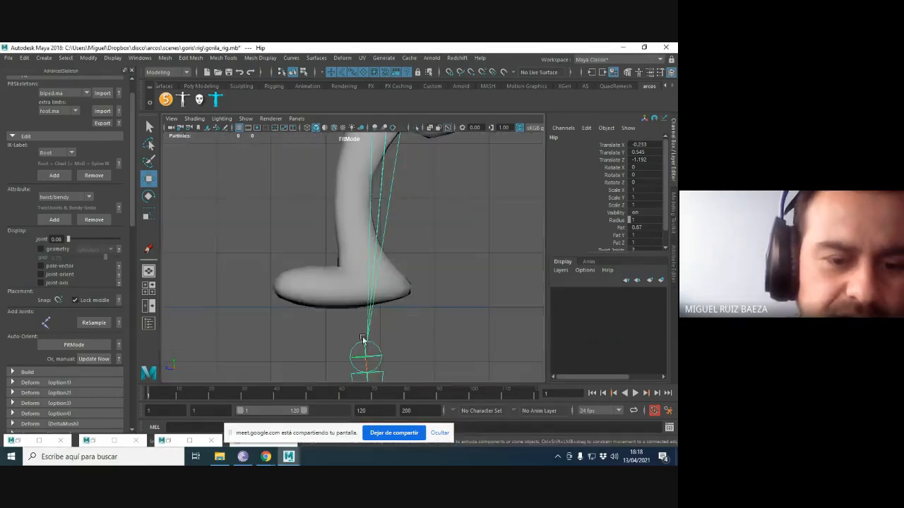
Move the Knee joint up and slightly forward in the side view so it sits inside the gorilla's knee.
{"action": "left_click", "coordinate": [369, 349]}
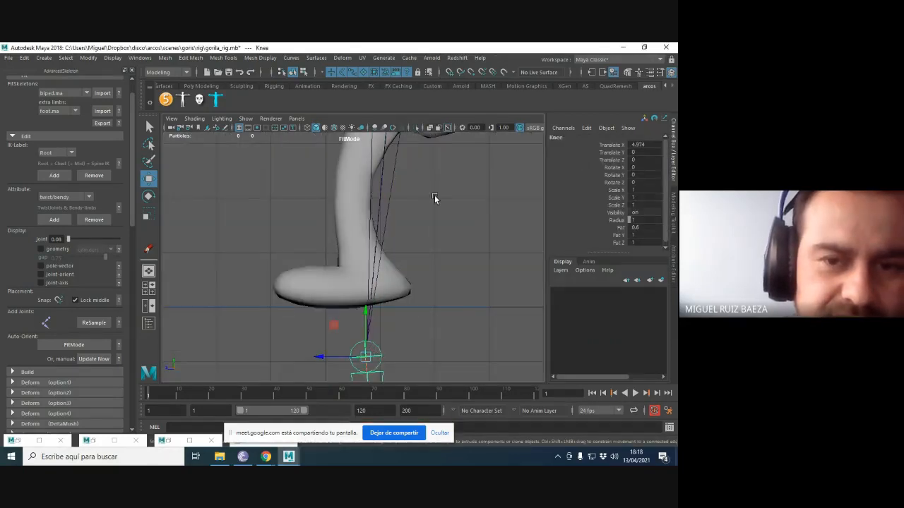
{"action": "scroll", "coordinate": [404, 266], "scroll_direction": "down", "scroll_amount": 3}
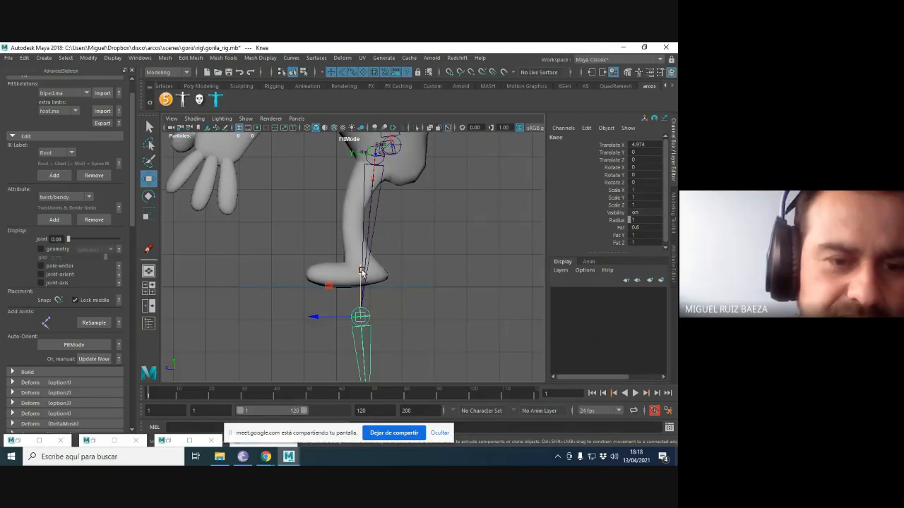
{"action": "left_click_drag", "start_coordinate": [360, 271], "coordinate": [361, 170]}
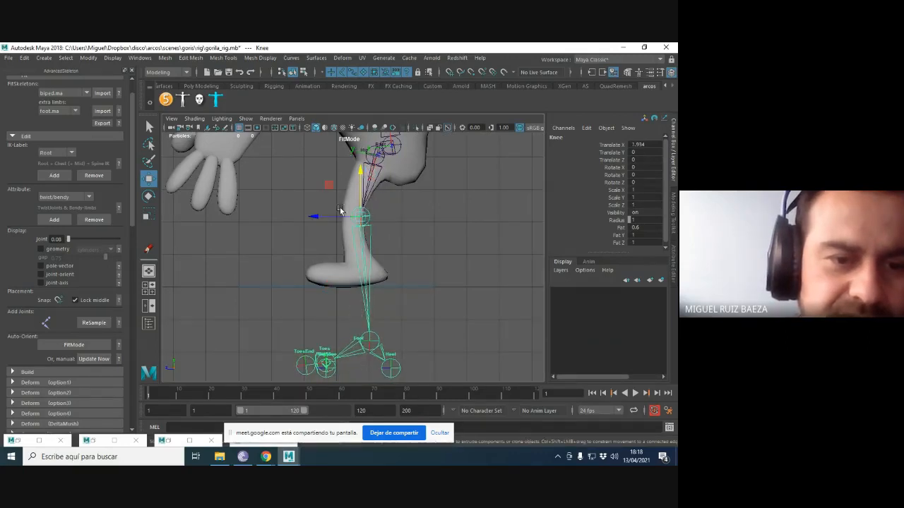
{"action": "left_click_drag", "start_coordinate": [333, 216], "coordinate": [324, 216]}
{"action": "left_click_drag", "start_coordinate": [355, 174], "coordinate": [355, 170]}
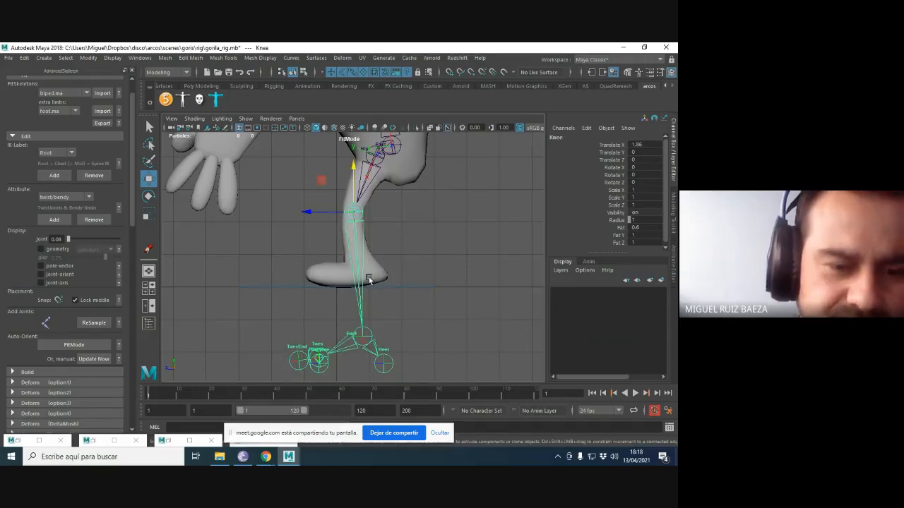
Raise the Ankle joint into the gorilla's ankle in the side view, shift it slightly forward, and fine-tune the Knee joint.
{"action": "left_click", "coordinate": [362, 327]}
{"action": "left_click_drag", "start_coordinate": [362, 304], "coordinate": [363, 220]}
{"action": "scroll", "coordinate": [364, 220], "scroll_direction": "up", "scroll_amount": 4}
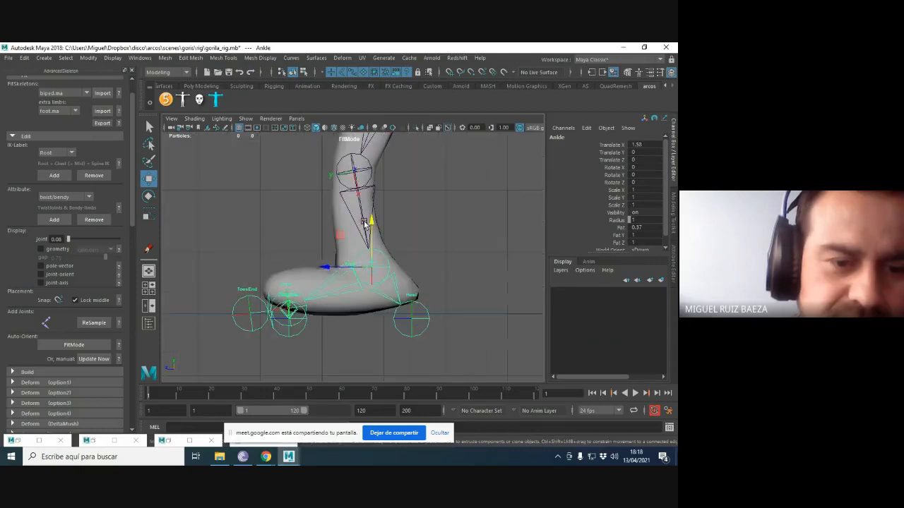
{"action": "left_click_drag", "start_coordinate": [334, 266], "coordinate": [331, 267]}
{"action": "scroll", "coordinate": [350, 264], "scroll_direction": "up", "scroll_amount": 2}
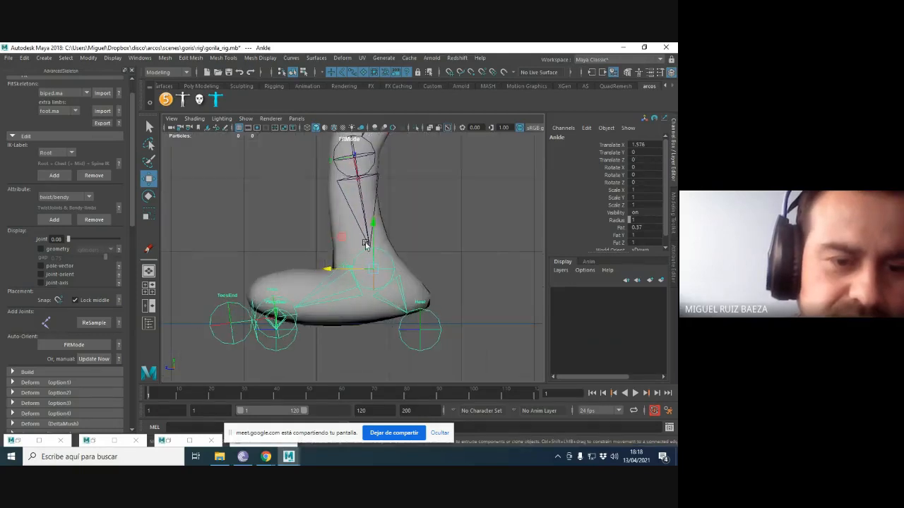
{"action": "middle_click_drag", "start_coordinate": [391, 256], "coordinate": [380, 284], "text": "alt"}
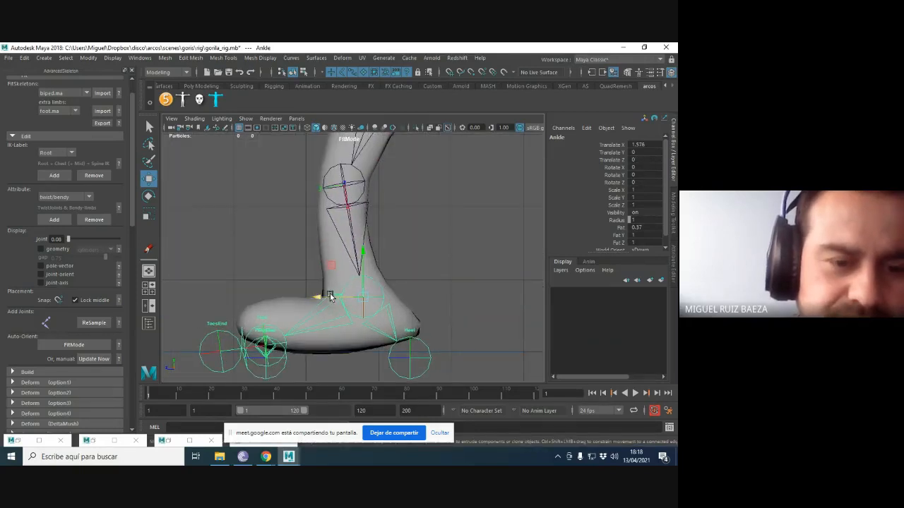
{"action": "left_click_drag", "start_coordinate": [328, 296], "coordinate": [325, 295]}
{"action": "left_click", "coordinate": [331, 186]}
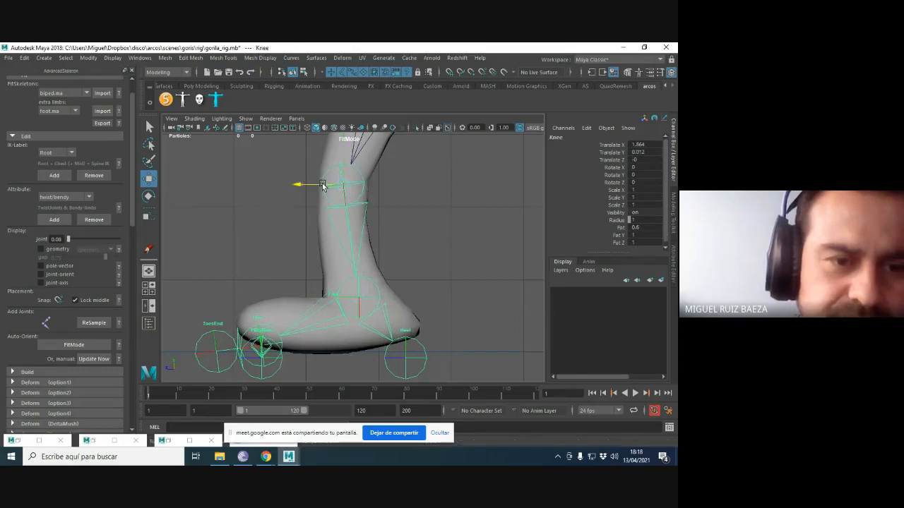
Examine how the Hip, Knee and Ankle joints line up inside the leg from the front view.
{"action": "key", "text": "space"}
{"action": "left_click_drag", "start_coordinate": [397, 198], "coordinate": [400, 227]}
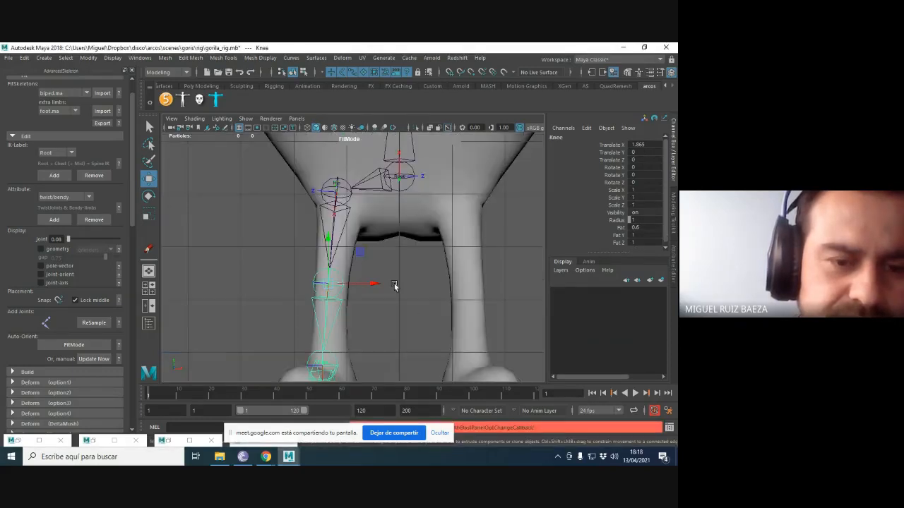
{"action": "middle_click_drag", "start_coordinate": [356, 275], "coordinate": [378, 232], "text": "alt"}
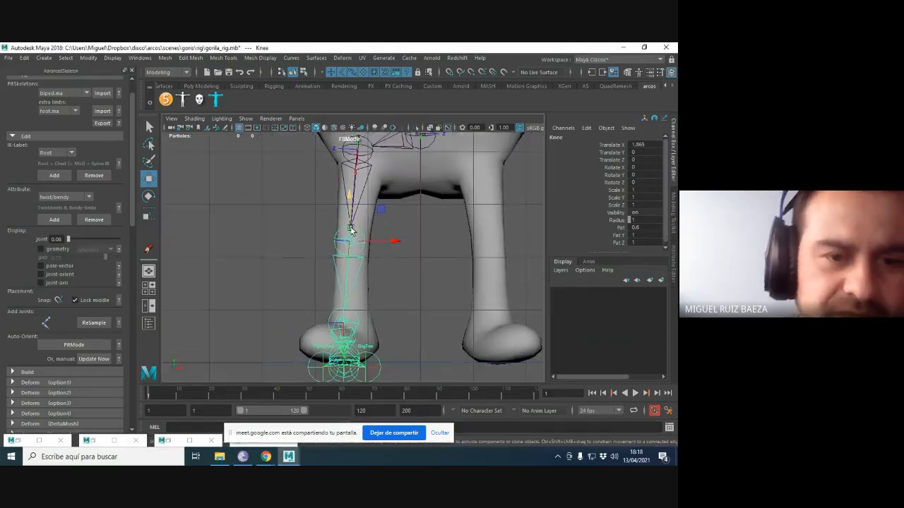
{"action": "key", "text": "Up"}
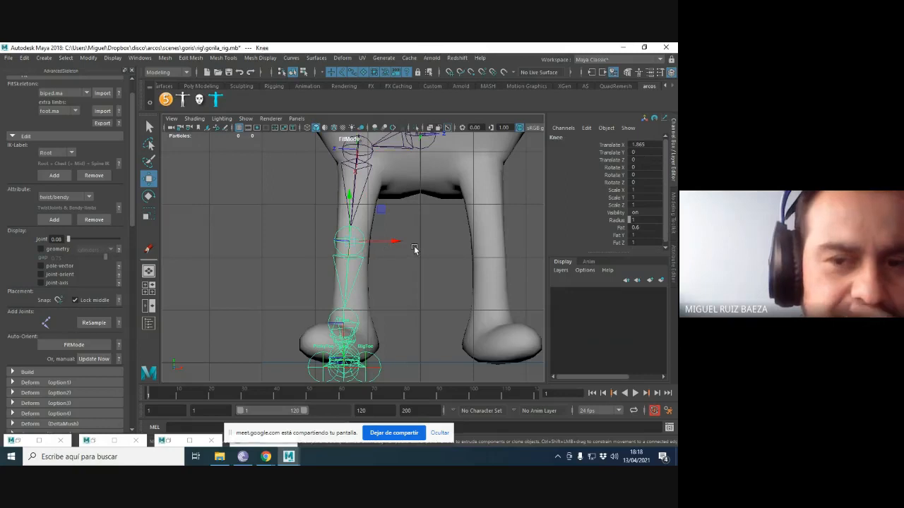
{"action": "left_click", "coordinate": [355, 316]}
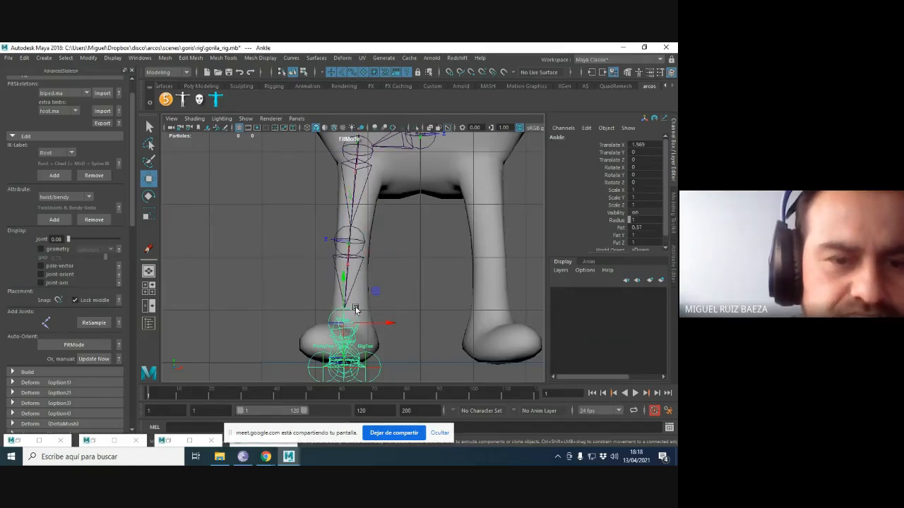
{"action": "left_click", "coordinate": [361, 199]}
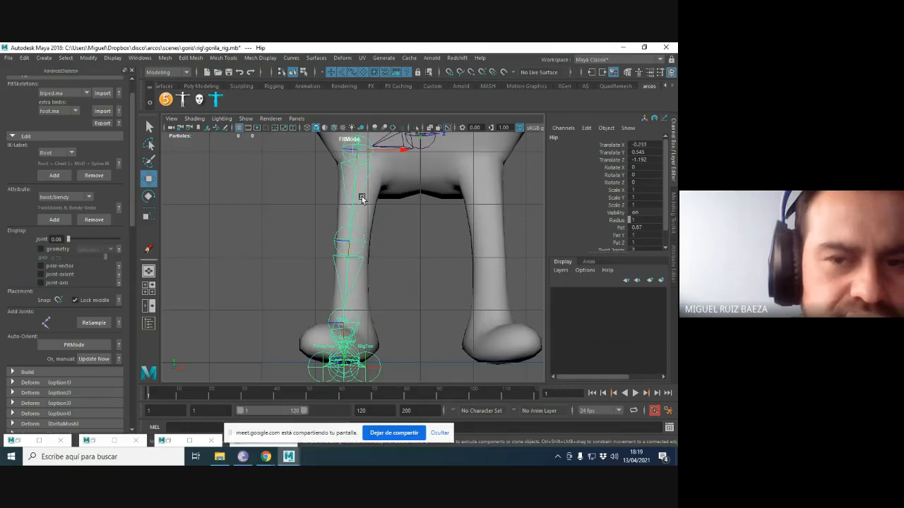
{"action": "left_click", "coordinate": [362, 233]}
{"action": "left_click", "coordinate": [409, 225]}
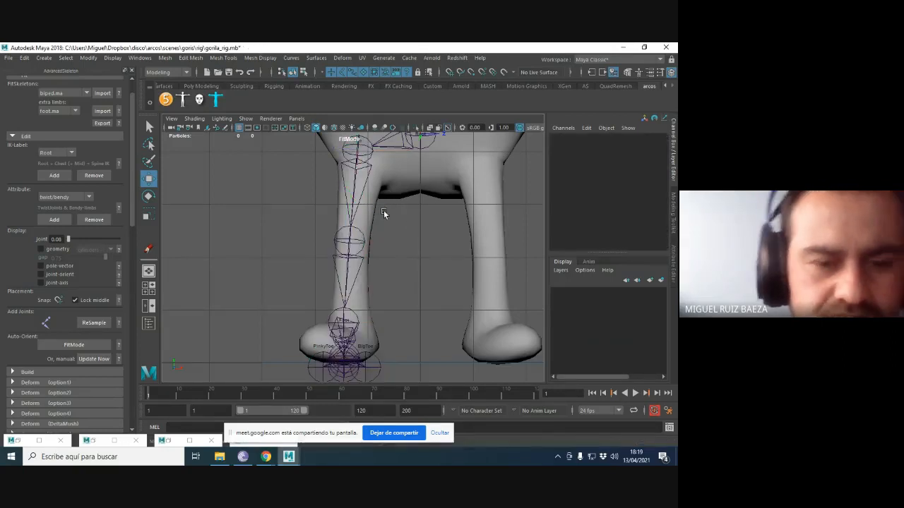
{"action": "left_click", "coordinate": [364, 158]}
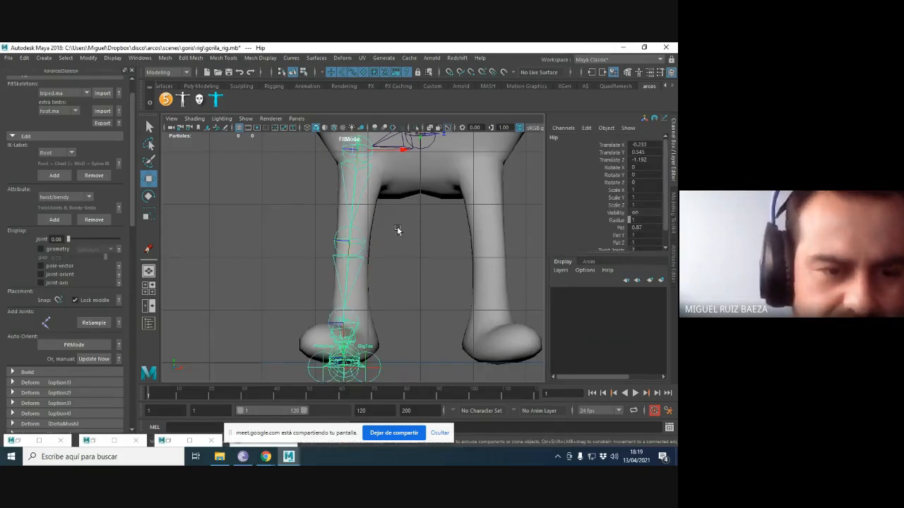
{"action": "left_click", "coordinate": [363, 233]}
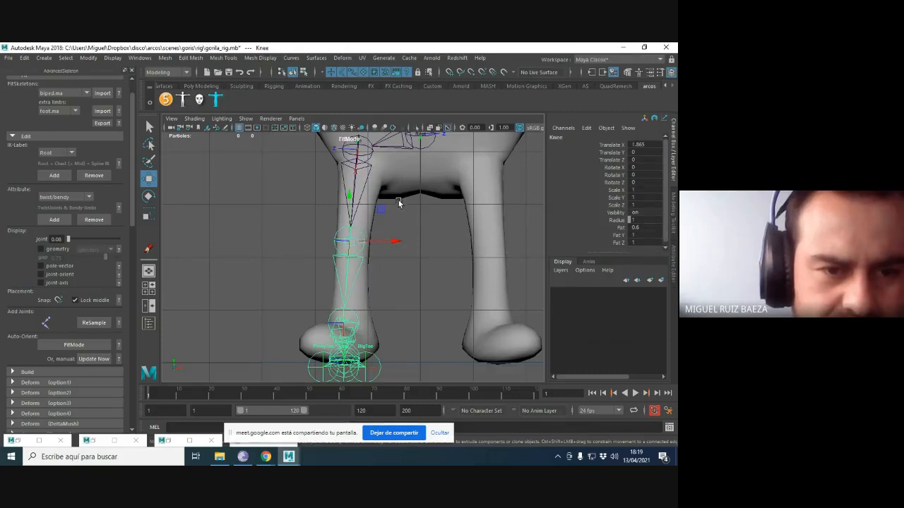
Inspect the leg joint chain in perspective and compare it with the whole body in the front view.
{"action": "key", "text": "space"}
{"action": "left_click_drag", "start_coordinate": [399, 201], "coordinate": [287, 232], "text": "alt"}
{"action": "key", "text": "space"}
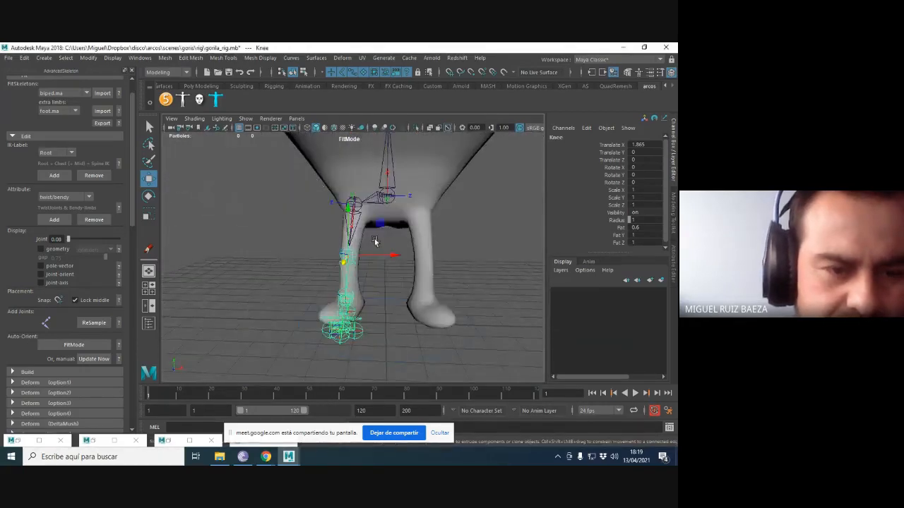
{"action": "key", "text": "space"}
{"action": "left_click_drag", "start_coordinate": [374, 248], "coordinate": [376, 277]}
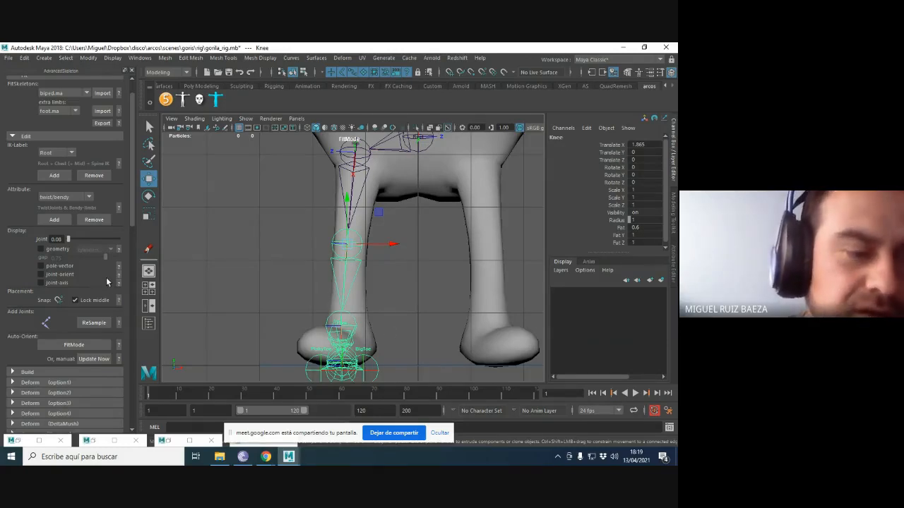
{"action": "scroll", "coordinate": [390, 323], "scroll_direction": "down", "scroll_amount": 6}
{"action": "scroll", "coordinate": [389, 323], "scroll_direction": "down", "scroll_amount": 2}
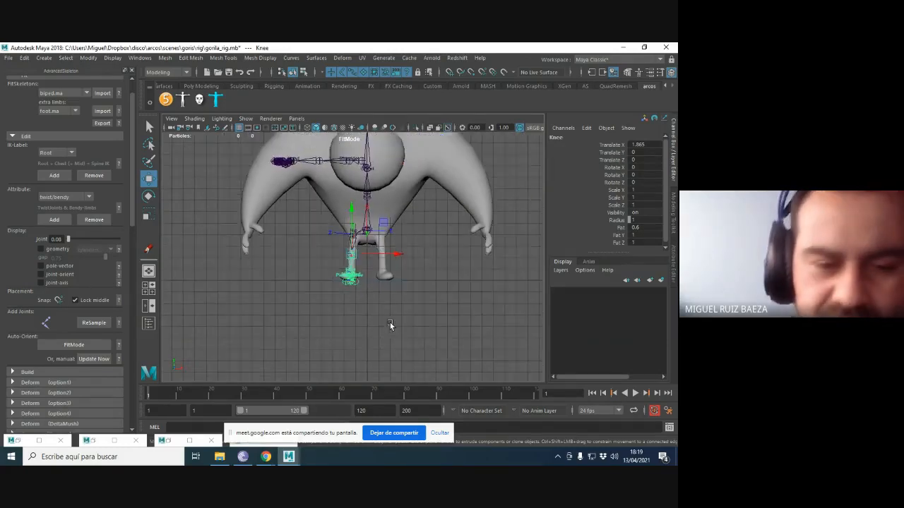
{"action": "scroll", "coordinate": [389, 323], "scroll_direction": "up", "scroll_amount": 8}
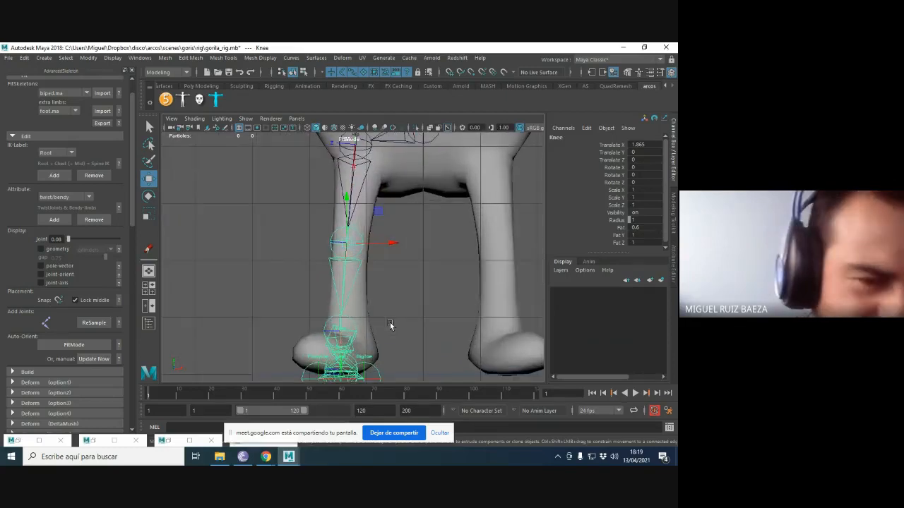
{"action": "scroll", "coordinate": [390, 323], "scroll_direction": "down", "scroll_amount": 2}
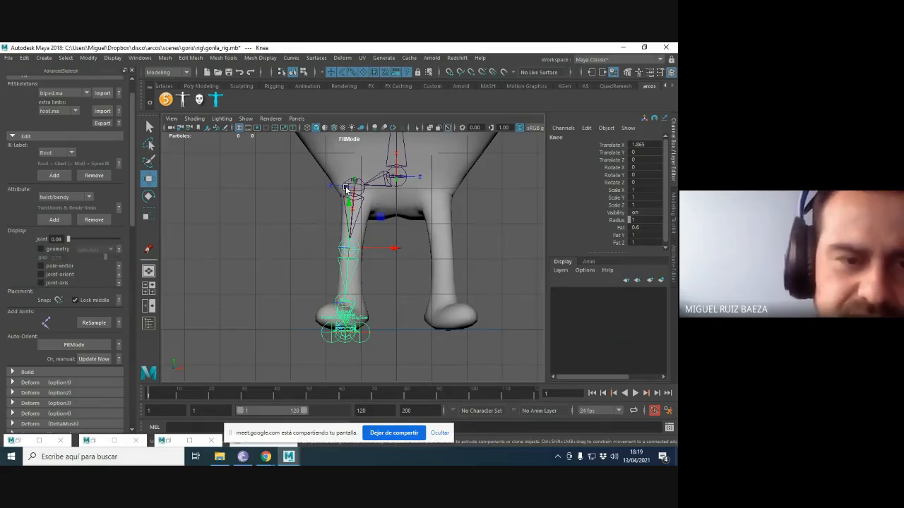
Select the Knee joint and align the Move tool's manipulator with the joint's local axes.
{"action": "left_click", "coordinate": [349, 233]}
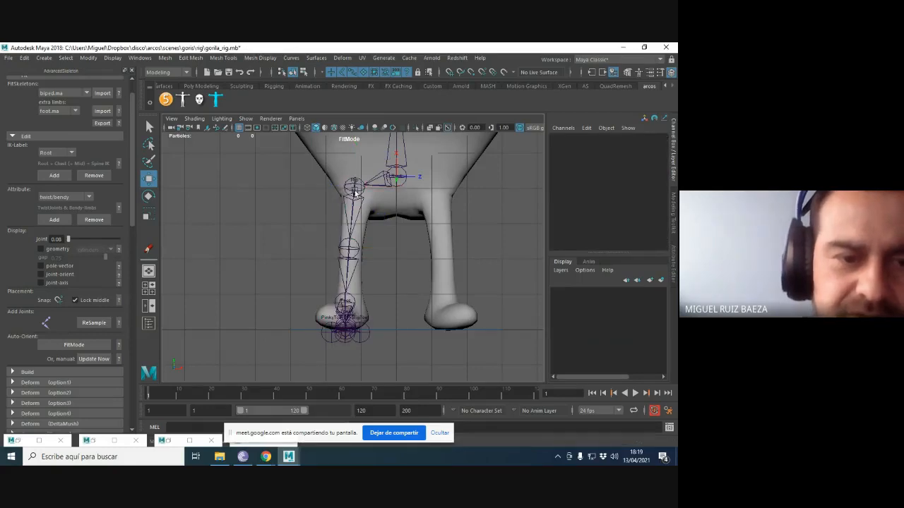
{"action": "left_click", "coordinate": [348, 248]}
{"action": "scroll", "coordinate": [355, 182], "scroll_direction": "up", "scroll_amount": 2}
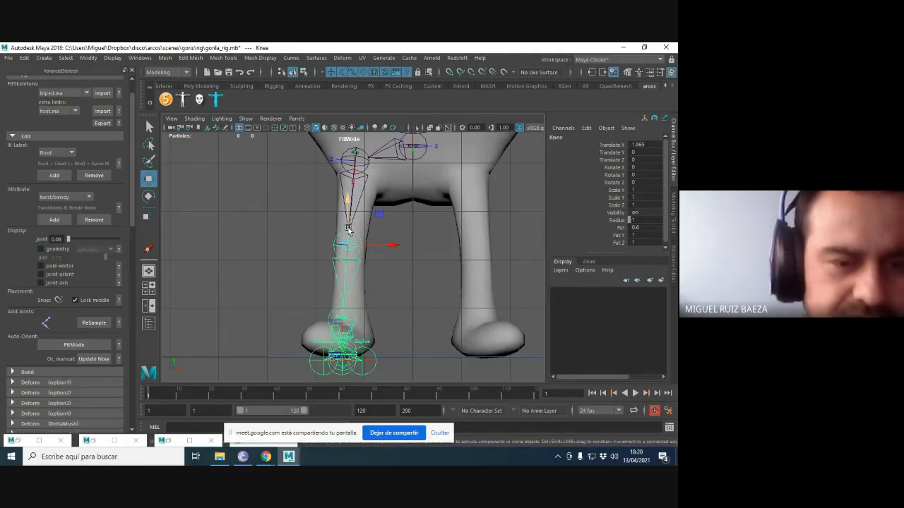
{"action": "mouse_move", "coordinate": [349, 228]}
{"action": "left_mouse_down"}
{"action": "mouse_move", "coordinate": [334, 231]}
{"action": "mouse_move", "coordinate": [335, 223]}
{"action": "left_mouse_up"}
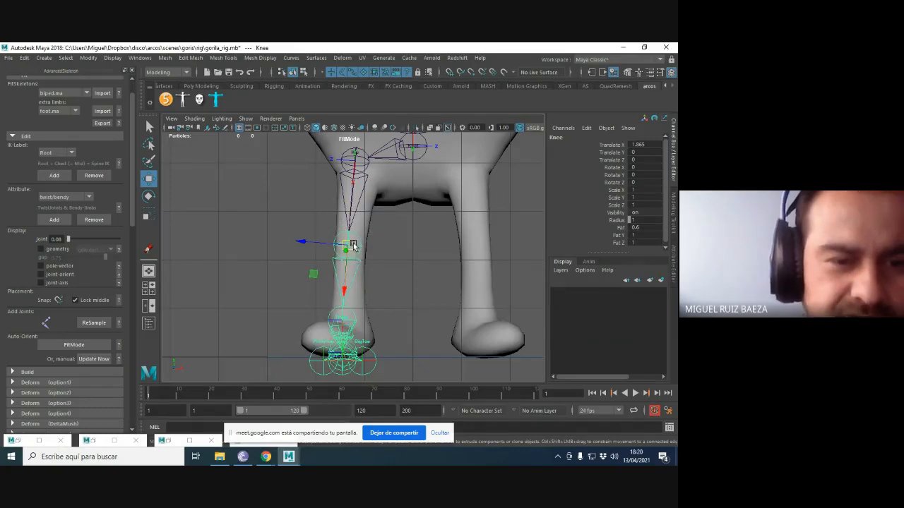
Examine the local axis orientation of the Hip, Knee and Ankle joints in the front view.
{"action": "left_click", "coordinate": [357, 175]}
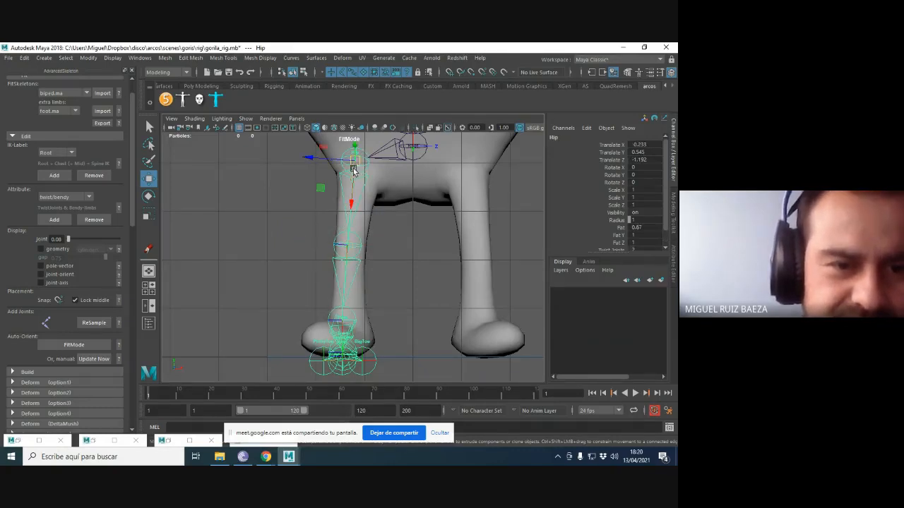
{"action": "left_click", "coordinate": [344, 312]}
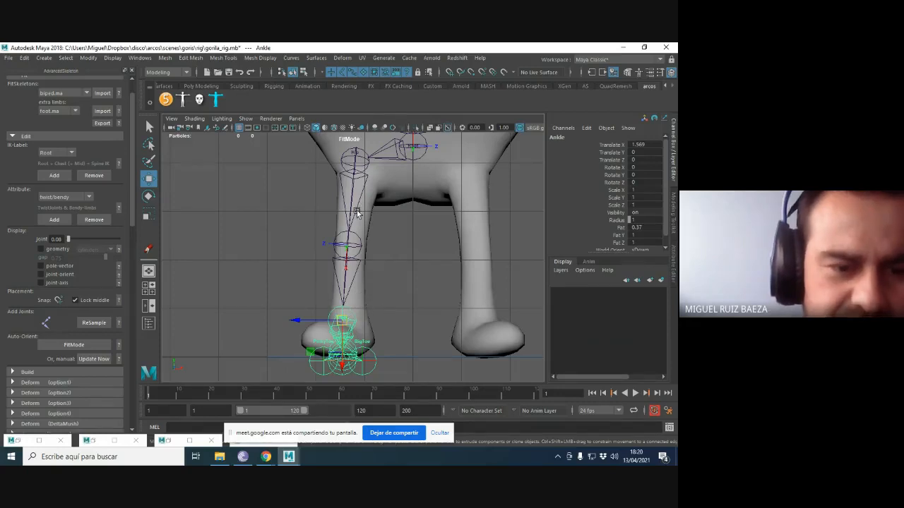
{"action": "left_click", "coordinate": [385, 278]}
{"action": "left_click", "coordinate": [352, 163]}
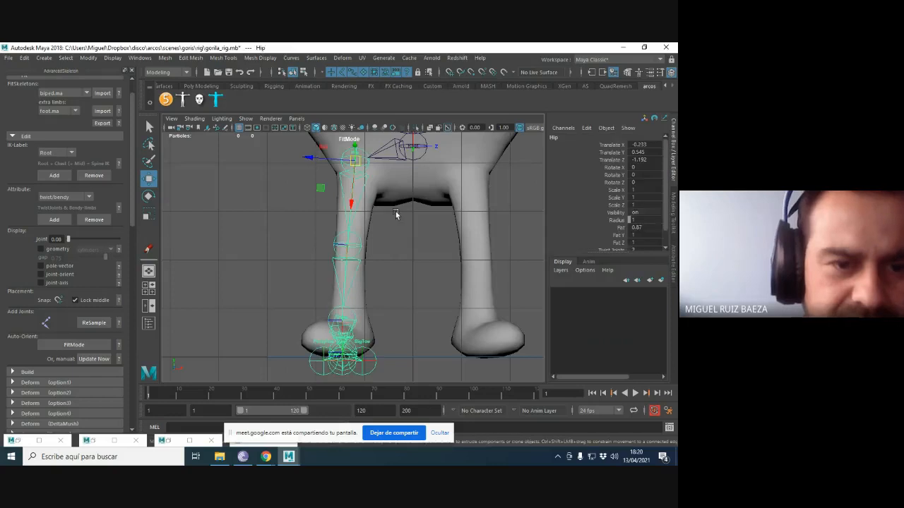
{"action": "key", "text": "space"}
{"action": "middle_click_drag", "start_coordinate": [396, 231], "coordinate": [391, 240], "text": "alt"}
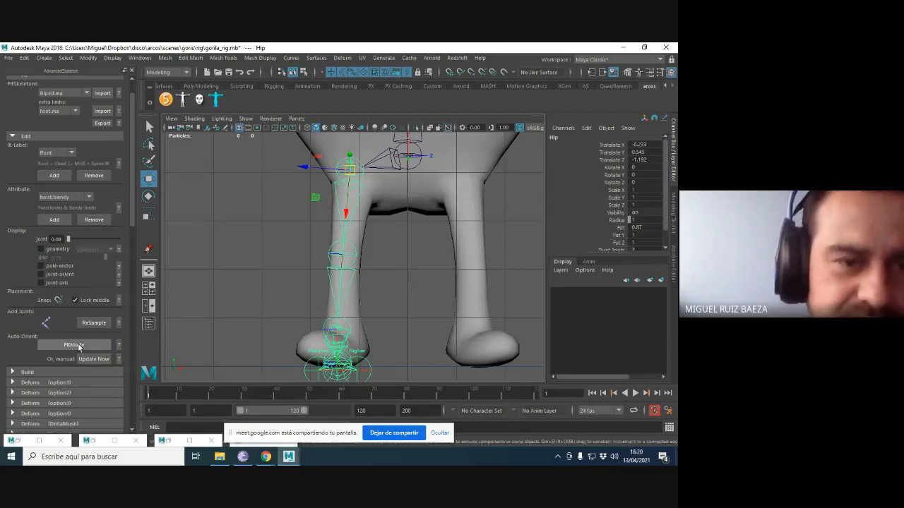
{"action": "left_click", "coordinate": [355, 261]}
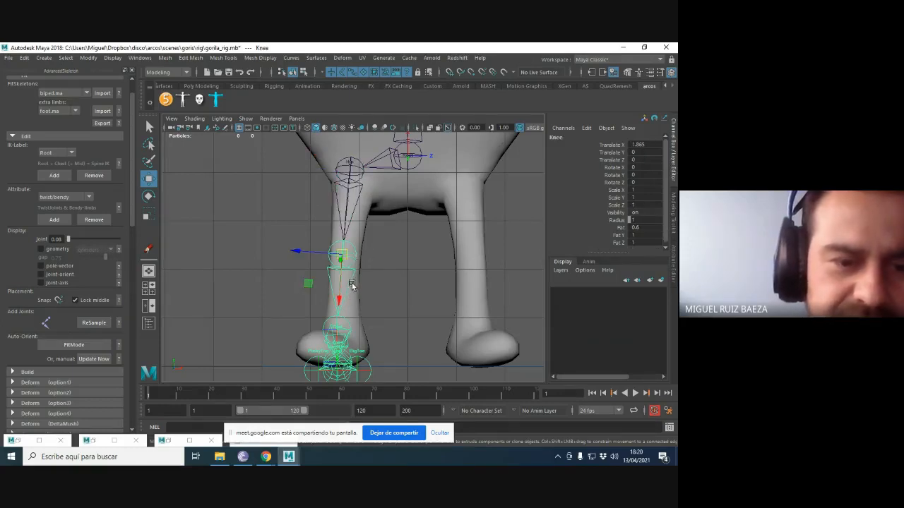
{"action": "left_click", "coordinate": [346, 324]}
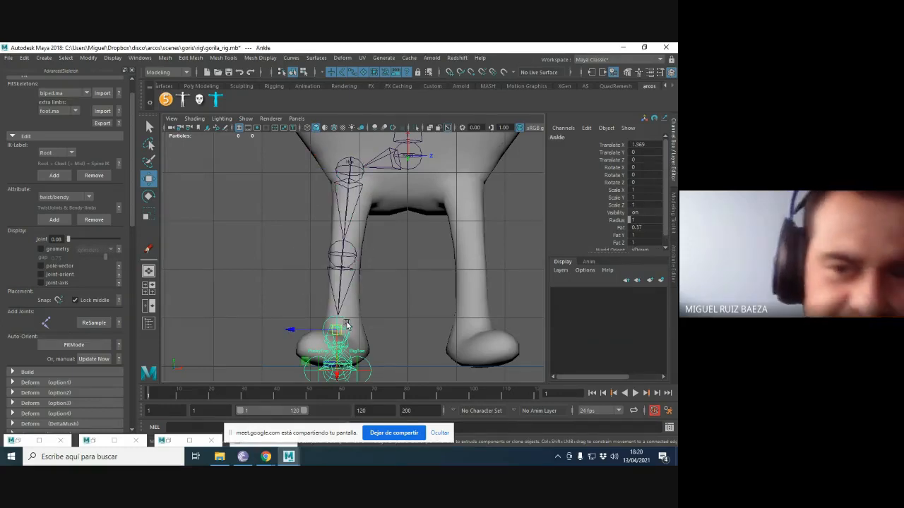
{"action": "left_click", "coordinate": [343, 245]}
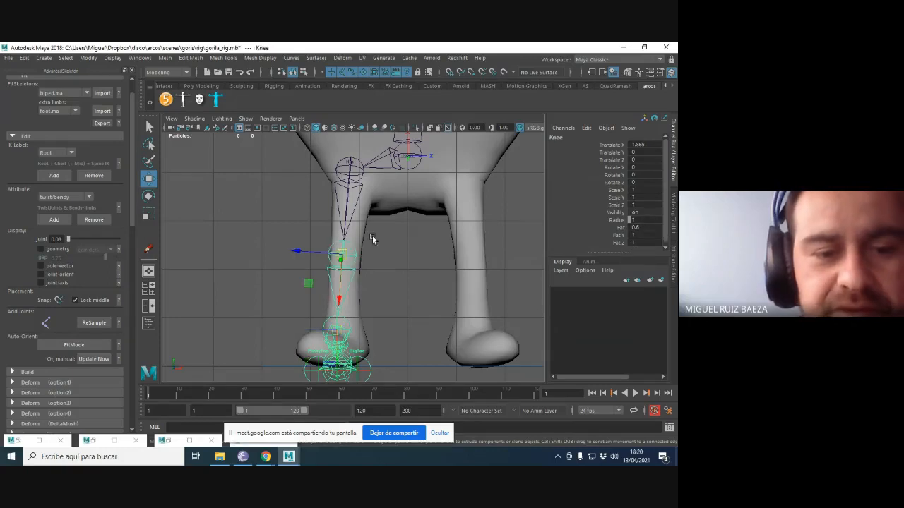
Try moving the Knee joint along its local X and Z axes, undoing each move.
{"action": "left_click", "coordinate": [612, 145]}
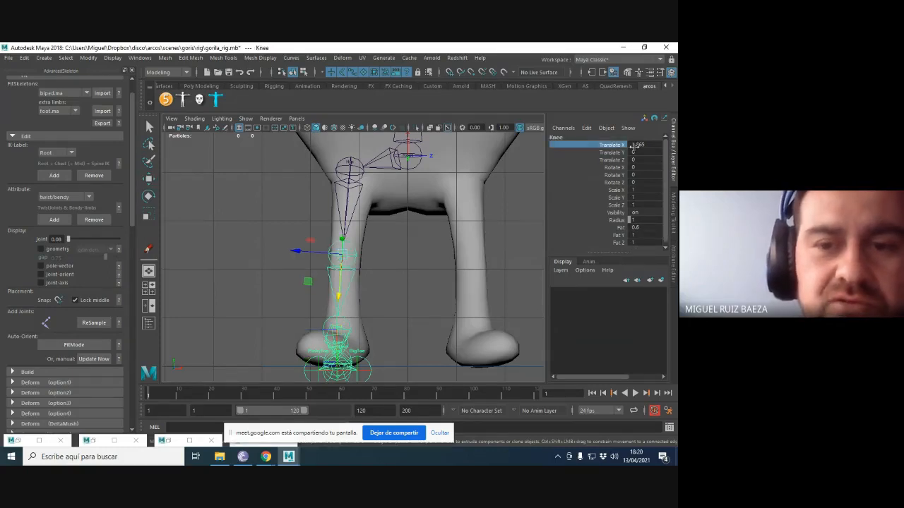
{"action": "mouse_move", "coordinate": [373, 276]}
{"action": "middle_mouse_down"}
{"action": "mouse_move", "coordinate": [374, 319]}
{"action": "mouse_move", "coordinate": [389, 252]}
{"action": "mouse_move", "coordinate": [389, 272]}
{"action": "middle_mouse_up"}
{"action": "key", "text": "ctrl+z"}
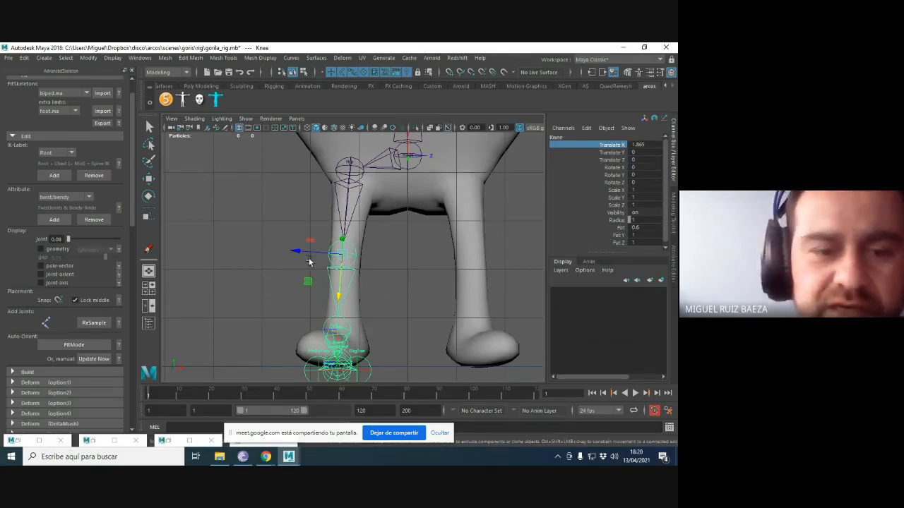
{"action": "mouse_move", "coordinate": [305, 252]}
{"action": "left_mouse_down"}
{"action": "mouse_move", "coordinate": [357, 256]}
{"action": "mouse_move", "coordinate": [290, 254]}
{"action": "left_mouse_up"}
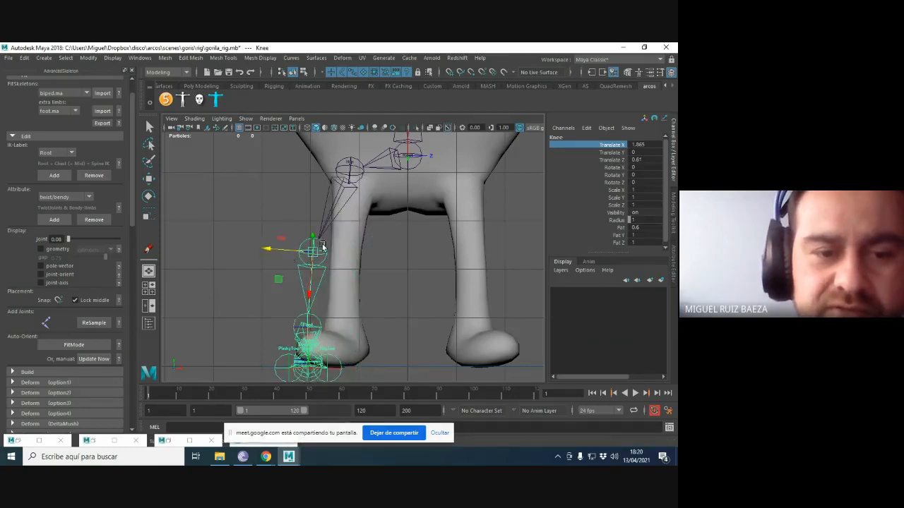
{"action": "key", "text": "ctrl+z"}
{"action": "key", "text": "space"}
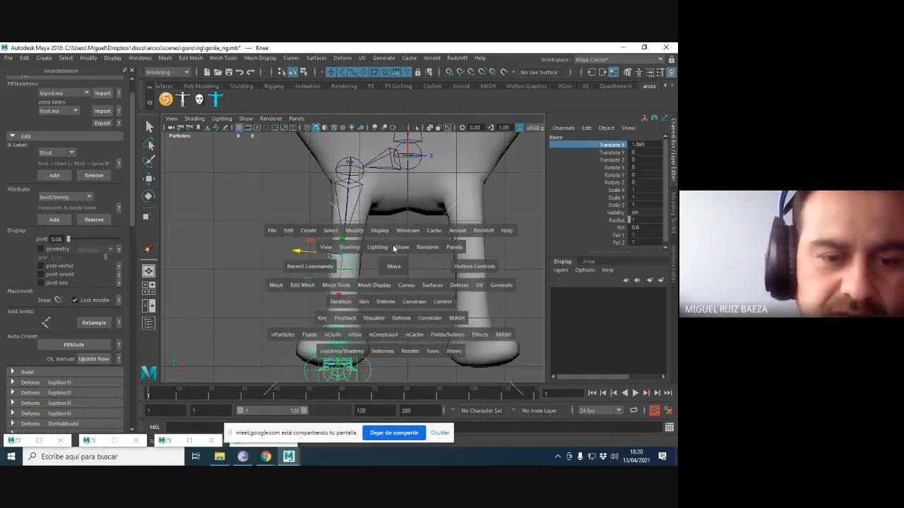
Try rotating the Hip joint about its Y axis and undo the rotation.
{"action": "left_click_drag", "start_coordinate": [394, 247], "coordinate": [347, 169], "text": "alt"}
{"action": "key", "text": "Up"}
{"action": "key", "text": "e"}
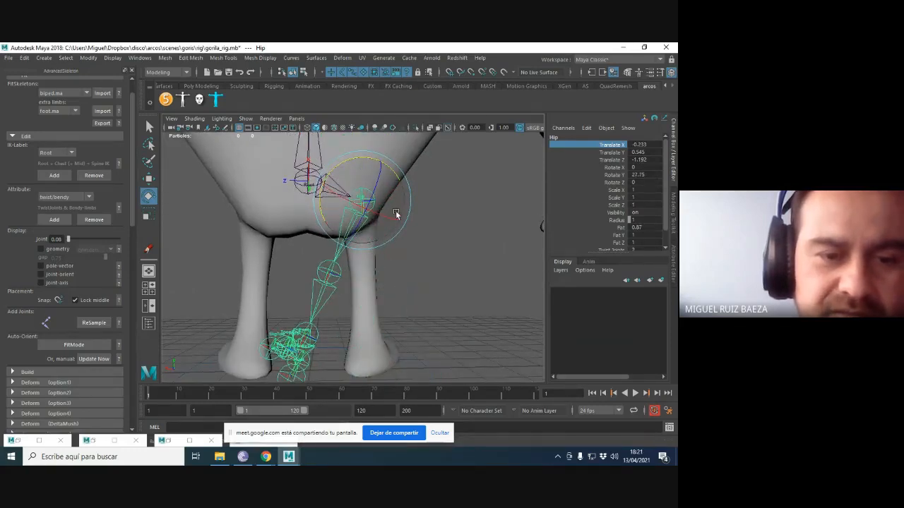
{"action": "key", "text": "ctrl+z"}
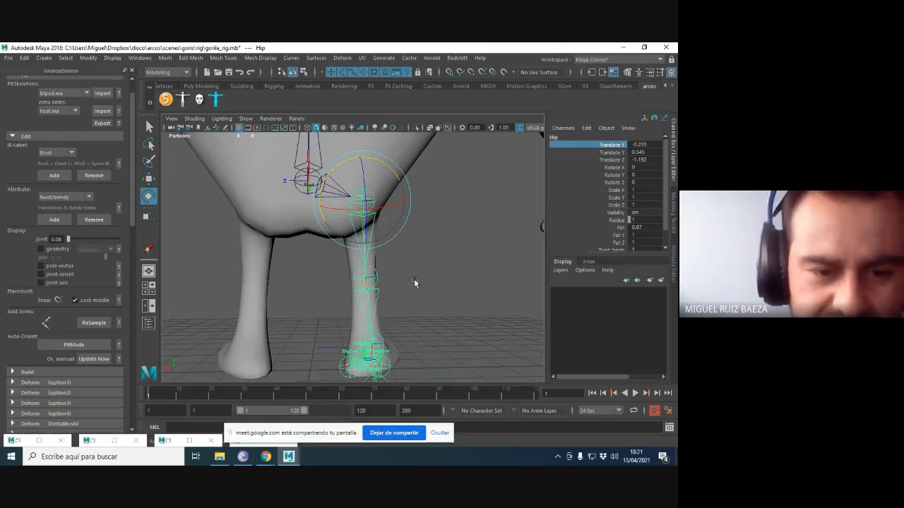
Turn on AdvancedSkeleton's FitMode for the fit skeleton.
{"action": "left_click_drag", "start_coordinate": [414, 281], "coordinate": [374, 215], "text": "alt"}
{"action": "key", "text": "w"}
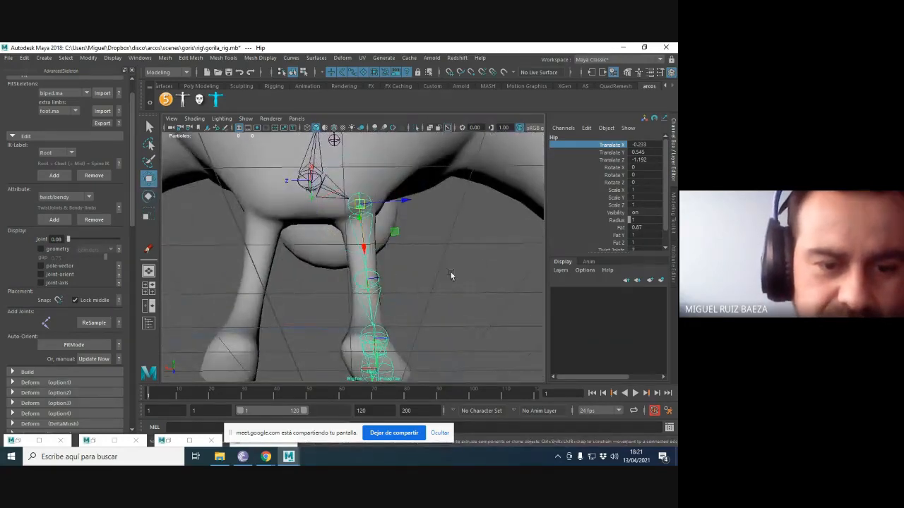
{"action": "left_click_drag", "start_coordinate": [452, 275], "coordinate": [369, 268], "text": "alt"}
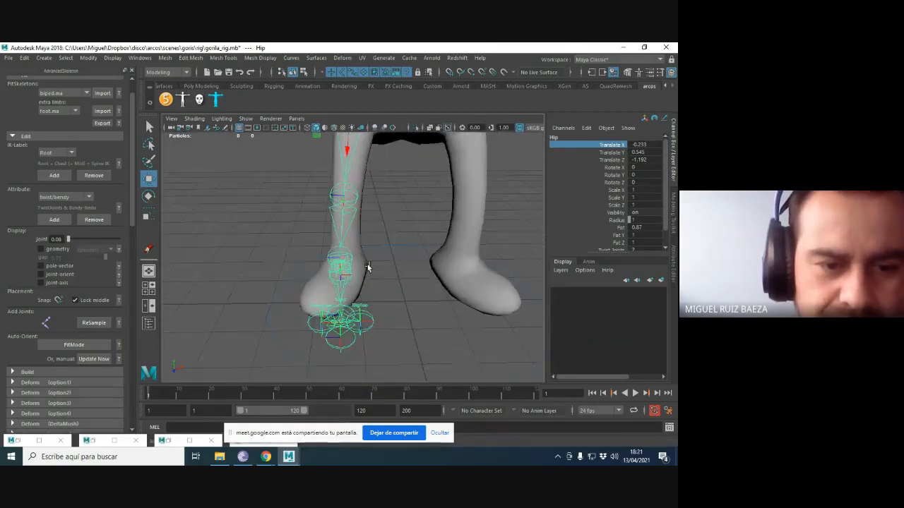
{"action": "left_click", "coordinate": [86, 346]}
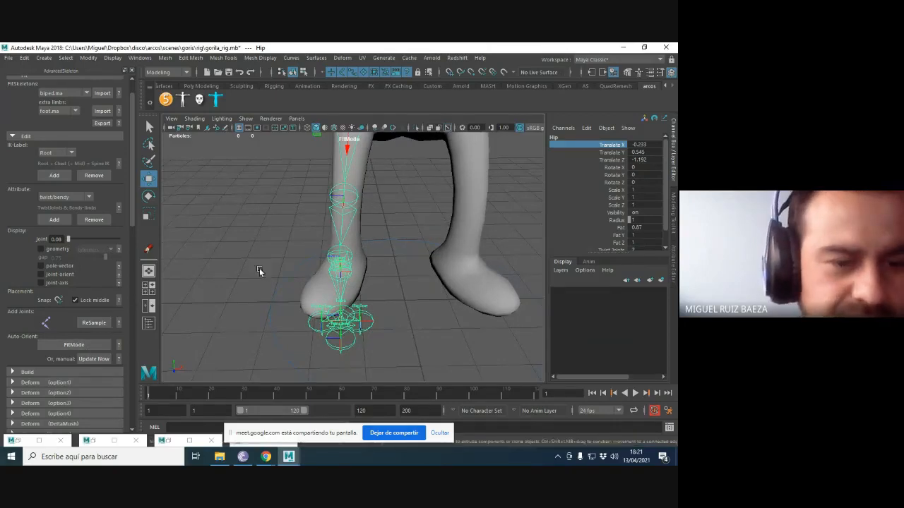
Try rotating the Hip joint with FitMode on, checking the leg chain from above, and undo the rotation.
{"action": "left_click_drag", "start_coordinate": [260, 271], "coordinate": [269, 283], "text": "alt"}
{"action": "right_click_drag", "start_coordinate": [269, 282], "coordinate": [327, 276], "text": "alt"}
{"action": "left_click_drag", "start_coordinate": [327, 276], "coordinate": [371, 247], "text": "alt"}
{"action": "left_click", "coordinate": [358, 278]}
{"action": "left_click", "coordinate": [350, 174]}
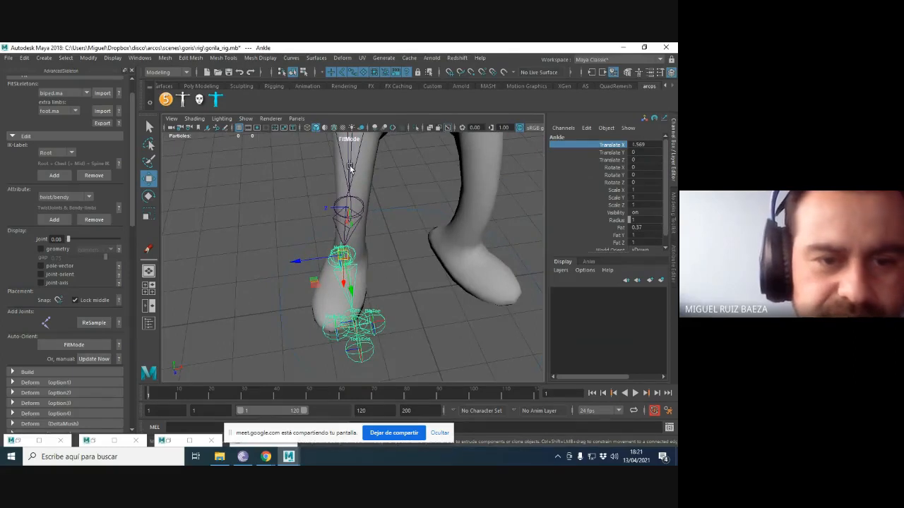
{"action": "left_click_drag", "start_coordinate": [351, 173], "coordinate": [346, 216], "text": "alt"}
{"action": "key", "text": "e"}
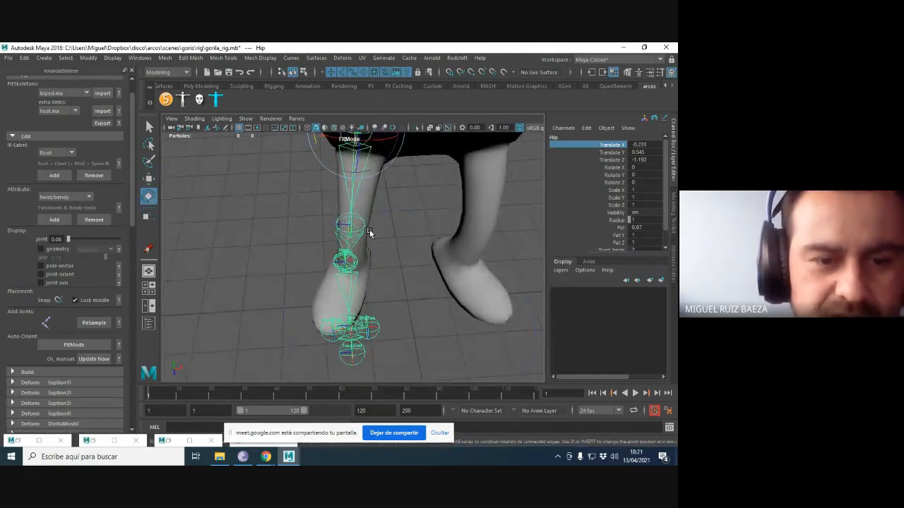
{"action": "left_click_drag", "start_coordinate": [384, 139], "coordinate": [361, 148]}
{"action": "key", "text": "ctrl+z"}
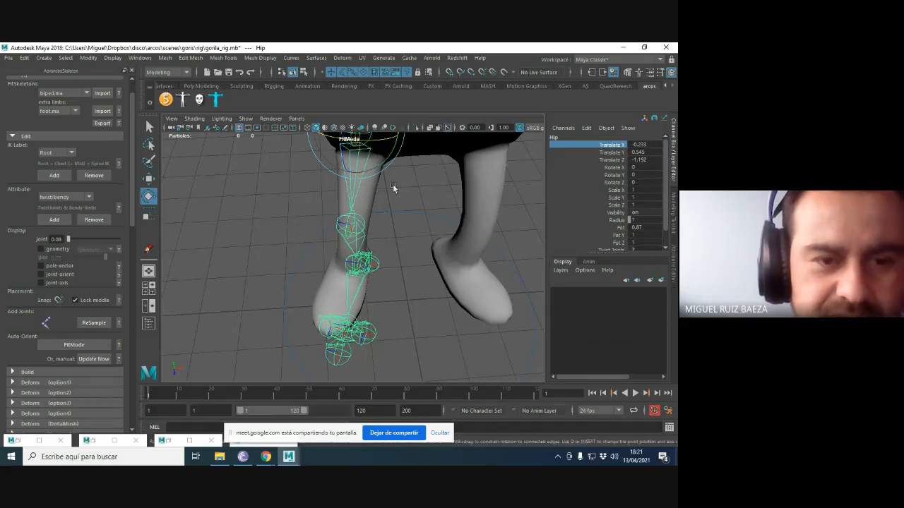
{"action": "mouse_move", "coordinate": [392, 184]}
{"action": "left_mouse_down", "text": "alt"}
{"action": "mouse_move", "coordinate": [392, 199]}
{"action": "mouse_move", "coordinate": [385, 170]}
{"action": "left_mouse_up", "text": "alt"}
{"action": "key", "text": "ctrl+z"}
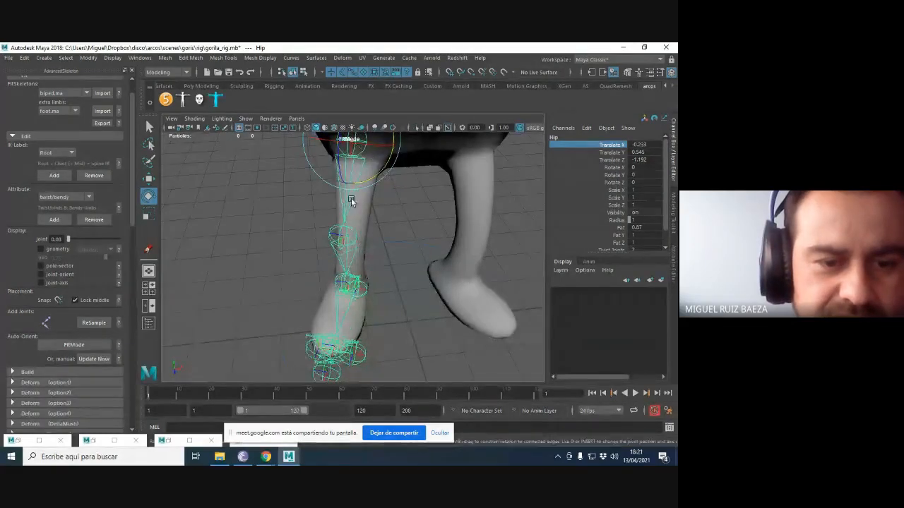
Test the Ankle and then the Hip joint with small rotations, undoing each one.
{"action": "left_click_drag", "start_coordinate": [353, 199], "coordinate": [405, 257], "text": "alt"}
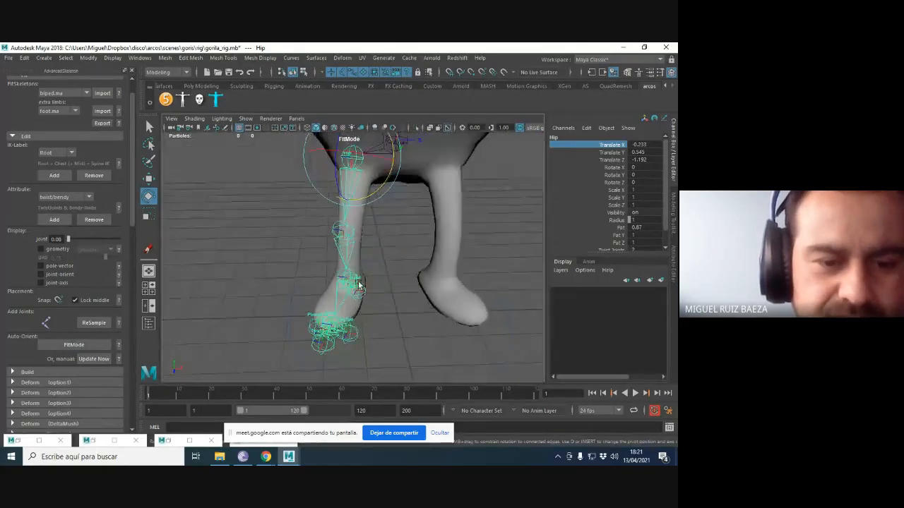
{"action": "left_click", "coordinate": [353, 277]}
{"action": "left_click_drag", "start_coordinate": [338, 299], "coordinate": [317, 297]}
{"action": "key", "text": "ctrl+z"}
{"action": "left_click", "coordinate": [356, 161]}
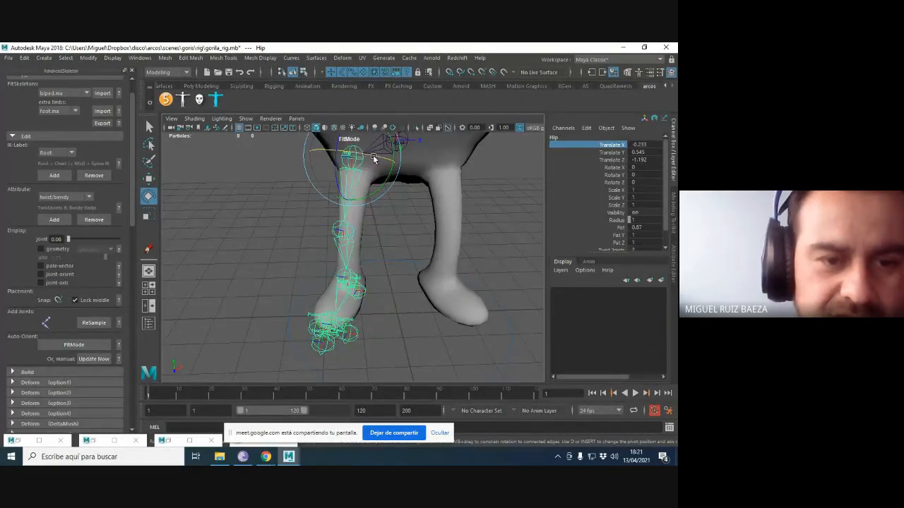
{"action": "left_click_drag", "start_coordinate": [373, 156], "coordinate": [376, 157]}
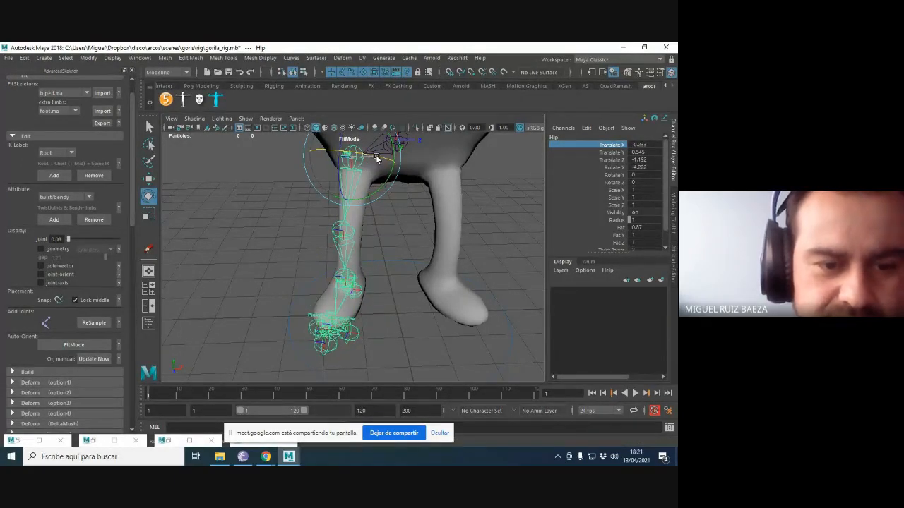
{"action": "key", "text": "ctrl+z"}
Move the Hip joint sideways to about Translate Z -1.11 to centre the joint chain inside the leg.
{"action": "mouse_move", "coordinate": [369, 203]}
{"action": "left_mouse_down", "text": "alt"}
{"action": "mouse_move", "coordinate": [391, 208]}
{"action": "mouse_move", "coordinate": [382, 198]}
{"action": "left_mouse_up", "text": "alt"}
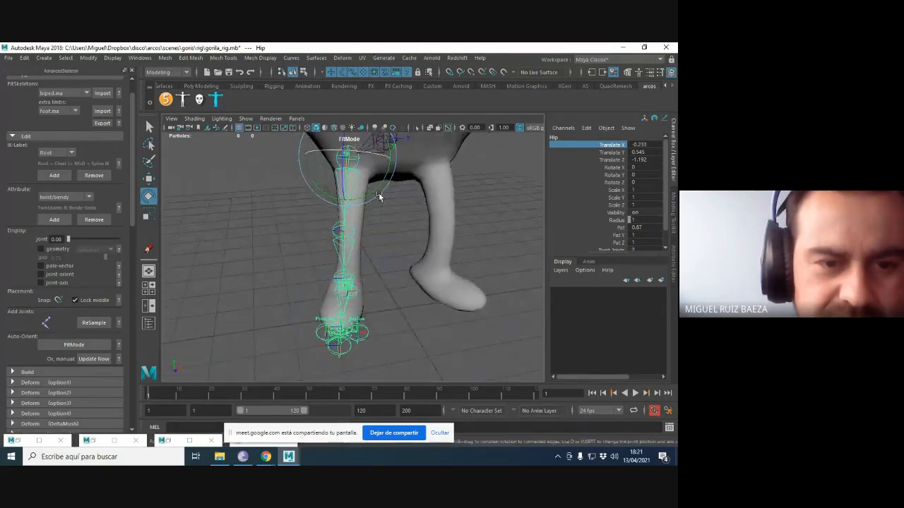
{"action": "key", "text": "w"}
{"action": "left_click_drag", "start_coordinate": [319, 161], "coordinate": [421, 177]}
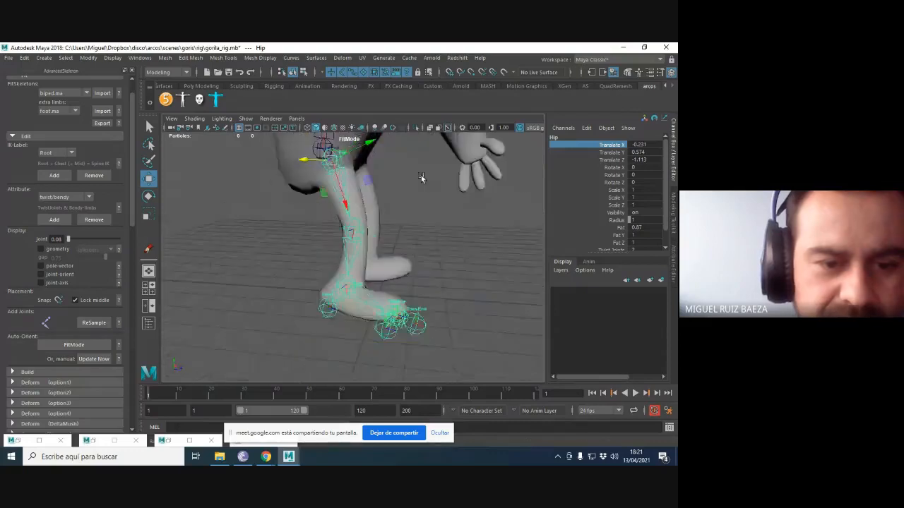
Move the Heel joint backward toward the rear edge of the foot.
{"action": "right_click_drag", "start_coordinate": [421, 177], "coordinate": [429, 260], "text": "alt"}
{"action": "middle_click_drag", "start_coordinate": [429, 260], "coordinate": [442, 198], "text": "alt"}
{"action": "scroll", "coordinate": [320, 281], "scroll_direction": "up", "scroll_amount": 3}
{"action": "left_click", "coordinate": [319, 281]}
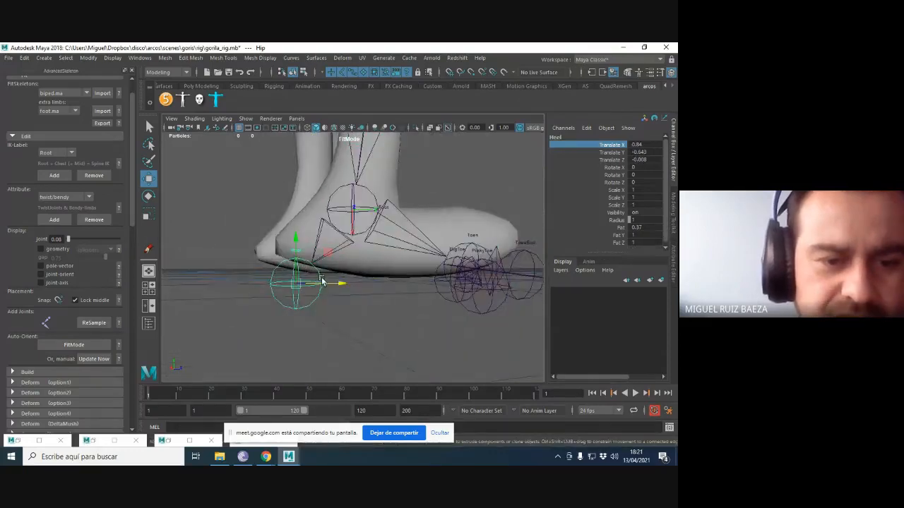
{"action": "left_click_drag", "start_coordinate": [339, 285], "coordinate": [367, 256]}
Move the Toes joint back along the foot to about Translate X 0.62 and Translate Y 1.01.
{"action": "left_click", "coordinate": [357, 256]}
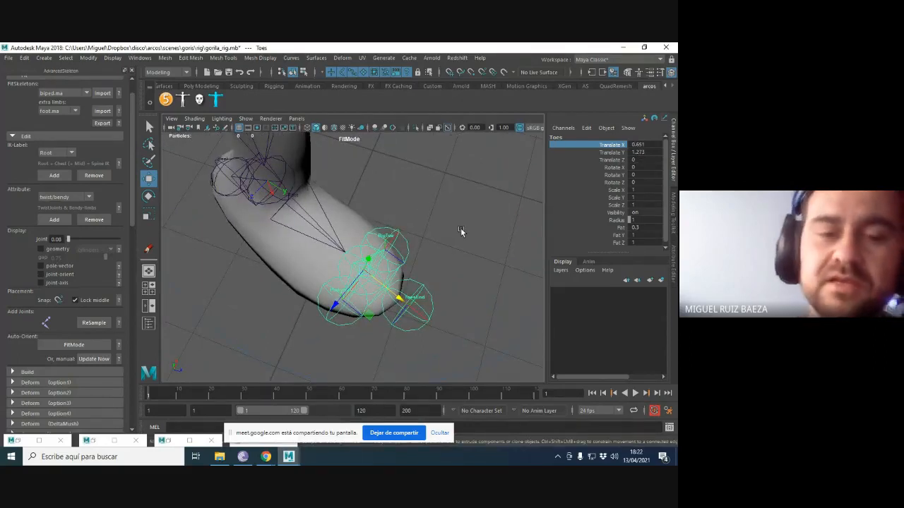
{"action": "left_click_drag", "start_coordinate": [401, 233], "coordinate": [336, 217], "text": "alt"}
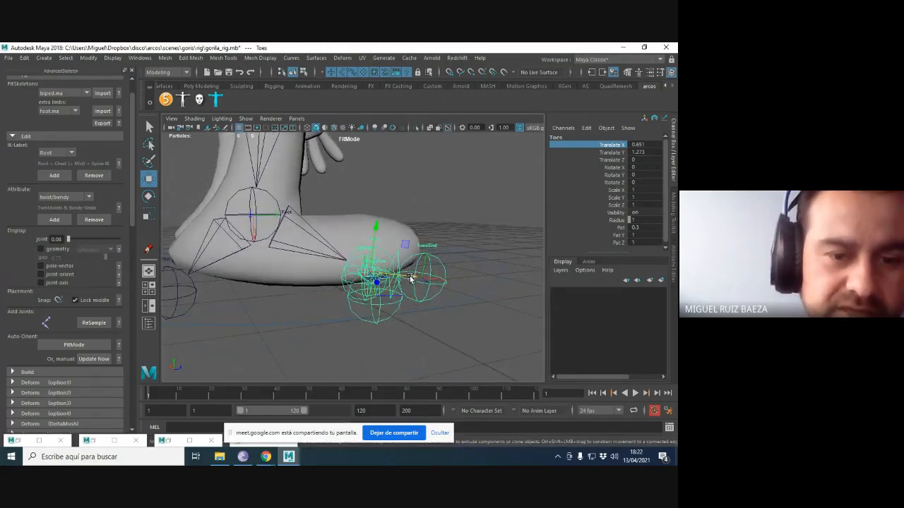
{"action": "left_click_drag", "start_coordinate": [410, 278], "coordinate": [387, 274]}
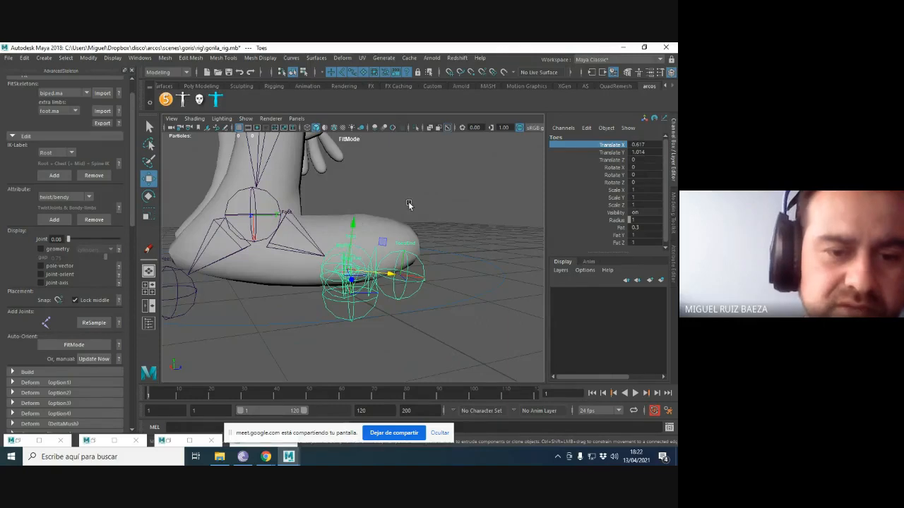
Position the FootSideOuter joint at about Translate Z 0.59 and FootSideInner at about -0.47 at the foot's sides.
{"action": "left_click_drag", "start_coordinate": [408, 230], "coordinate": [295, 258], "text": "alt"}
{"action": "left_click_drag", "start_coordinate": [372, 259], "coordinate": [357, 305], "text": "alt"}
{"action": "right_click", "coordinate": [372, 292]}
{"action": "left_click", "coordinate": [358, 260]}
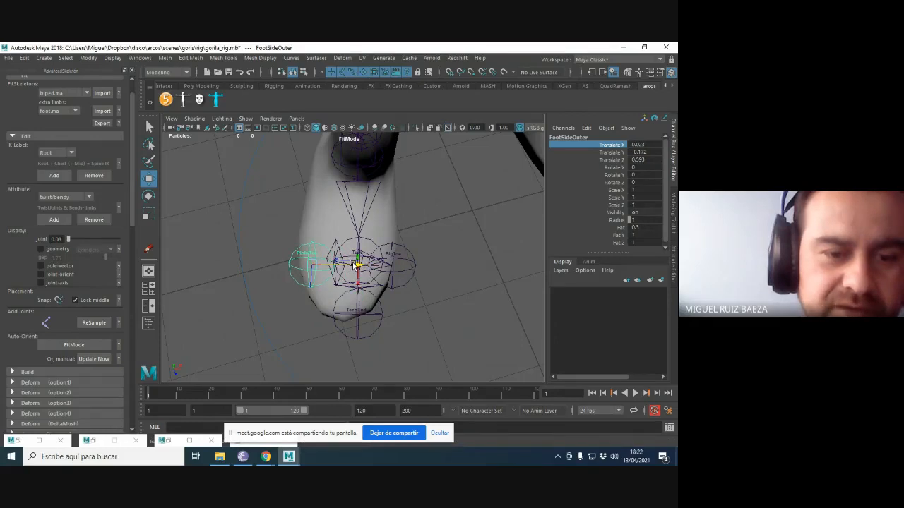
{"action": "left_click", "coordinate": [417, 263]}
{"action": "left_click_drag", "start_coordinate": [423, 264], "coordinate": [431, 265]}
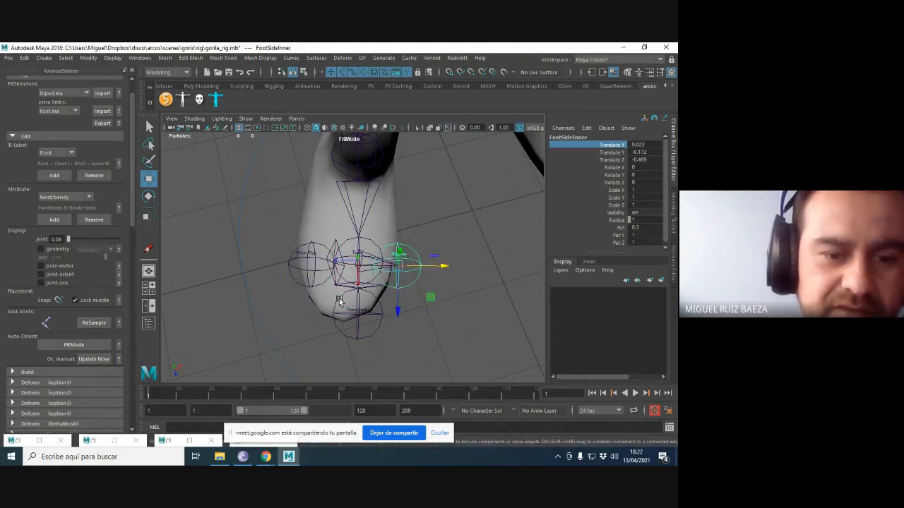
Extend the ToesEnd joint to about Translate X 0.72 at the foot's tip and shift the Toes joint slightly back.
{"action": "left_click", "coordinate": [353, 326]}
{"action": "left_click_drag", "start_coordinate": [356, 351], "coordinate": [357, 359]}
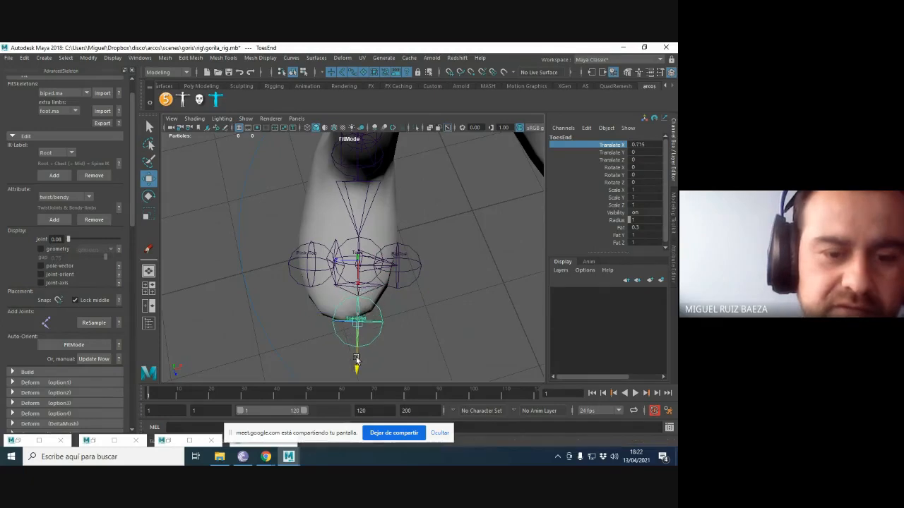
{"action": "left_click", "coordinate": [368, 242]}
{"action": "left_click_drag", "start_coordinate": [356, 297], "coordinate": [358, 288]}
{"action": "left_click", "coordinate": [377, 302]}
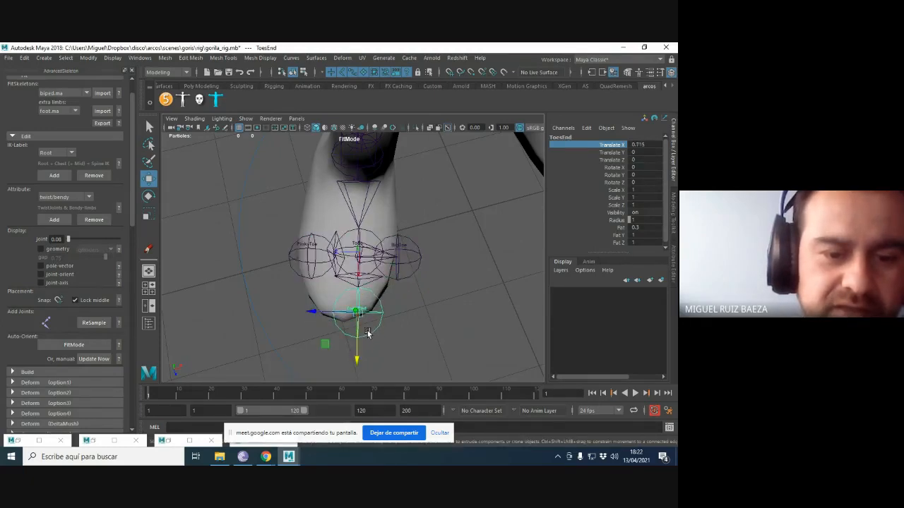
Spread the foot's side joints to its edges, moving FootSideInner outward and FootSideOuter to about Translate Z 0.72.
{"action": "left_click", "coordinate": [402, 278]}
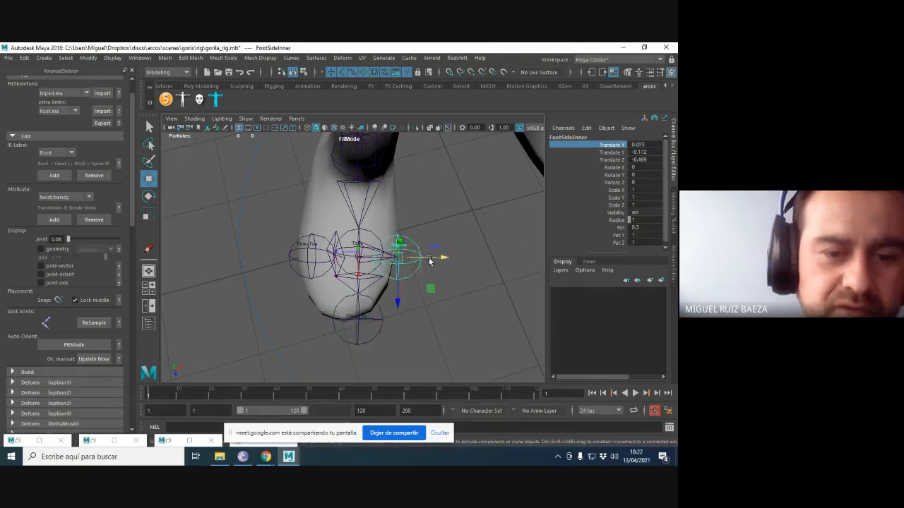
{"action": "left_click", "coordinate": [304, 247]}
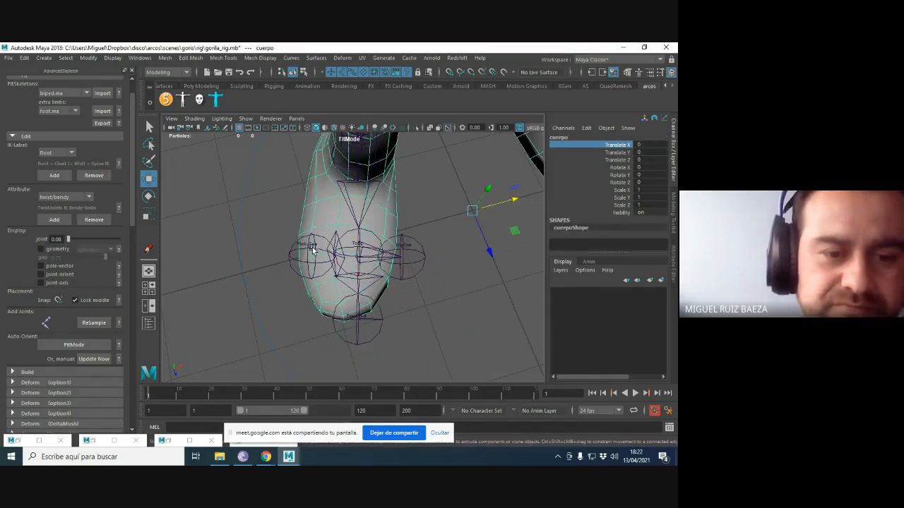
{"action": "left_click", "coordinate": [312, 250]}
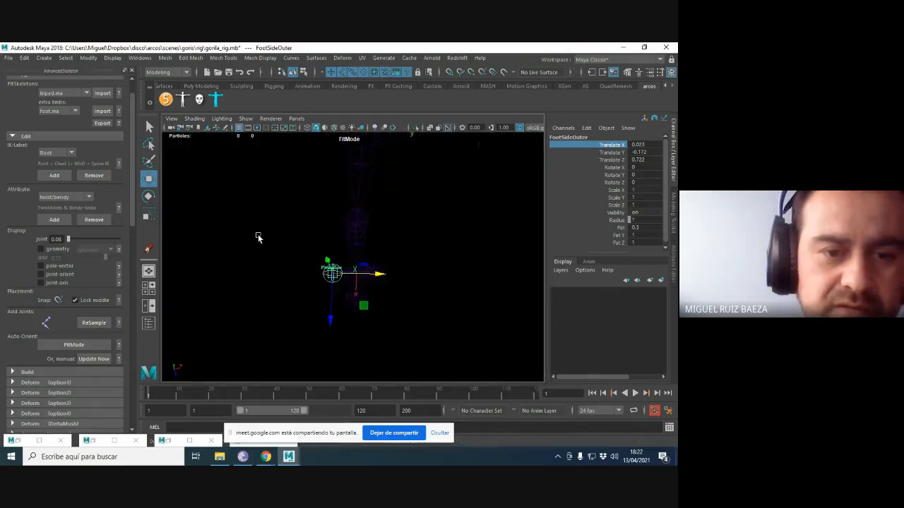
Try rotating the Hip joint again to test the repositioned foot chain, and undo the rotation.
{"action": "left_click", "coordinate": [351, 154]}
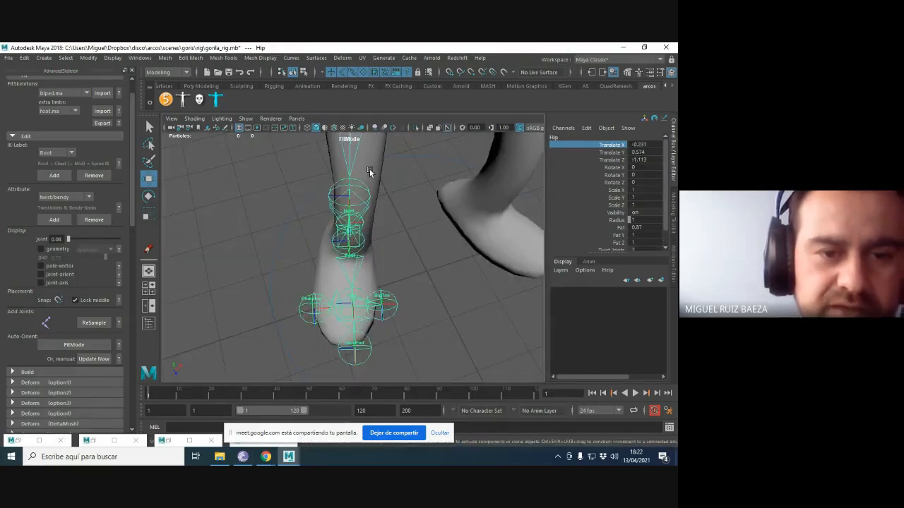
{"action": "scroll", "coordinate": [369, 183], "scroll_direction": "up", "scroll_amount": 2}
{"action": "key", "text": "e"}
{"action": "scroll", "coordinate": [381, 230], "scroll_direction": "down", "scroll_amount": 2}
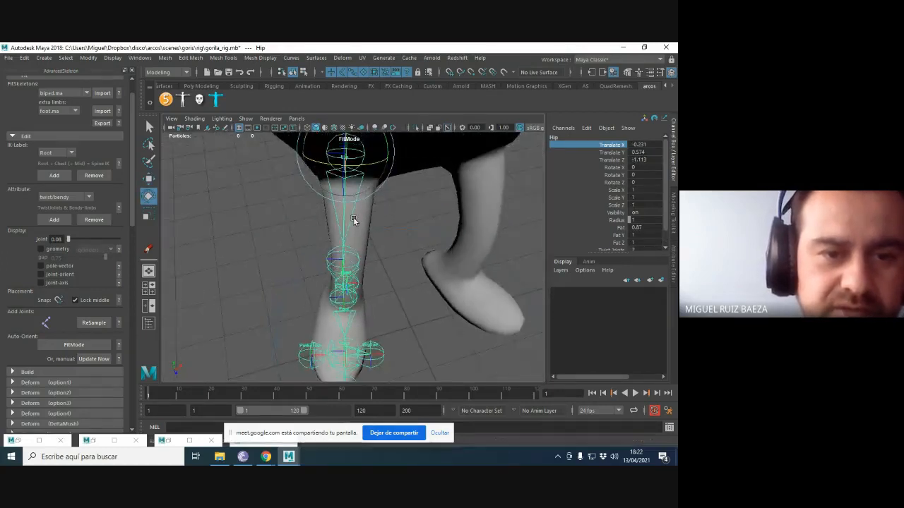
{"action": "left_click_drag", "start_coordinate": [366, 161], "coordinate": [389, 165]}
{"action": "left_click_drag", "start_coordinate": [430, 186], "coordinate": [340, 236], "text": "alt"}
{"action": "left_click", "coordinate": [359, 295]}
{"action": "key", "text": "ctrl+z"}
{"action": "key", "text": "w"}
Move the Shoulder joint outward along its X axis toward the gorilla's shoulder, to about Translate X 4.9.
{"action": "left_click", "coordinate": [283, 247]}
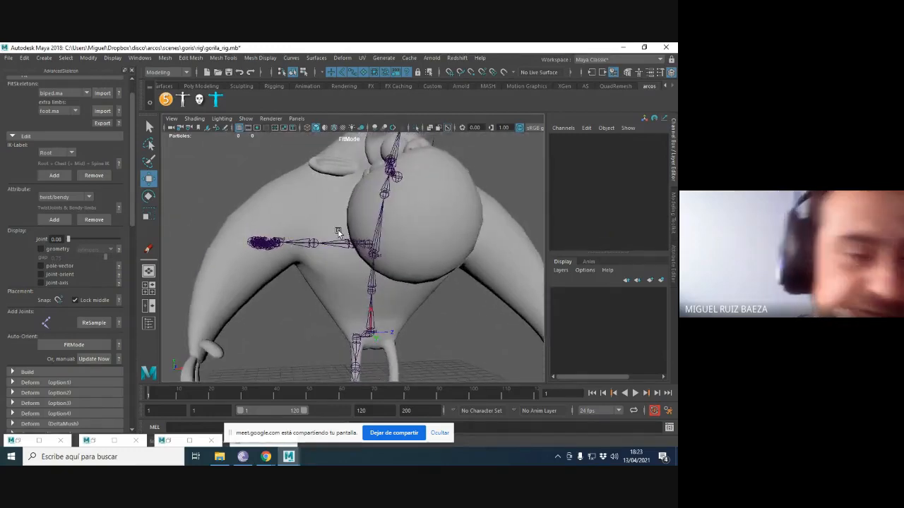
{"action": "left_click", "coordinate": [351, 240]}
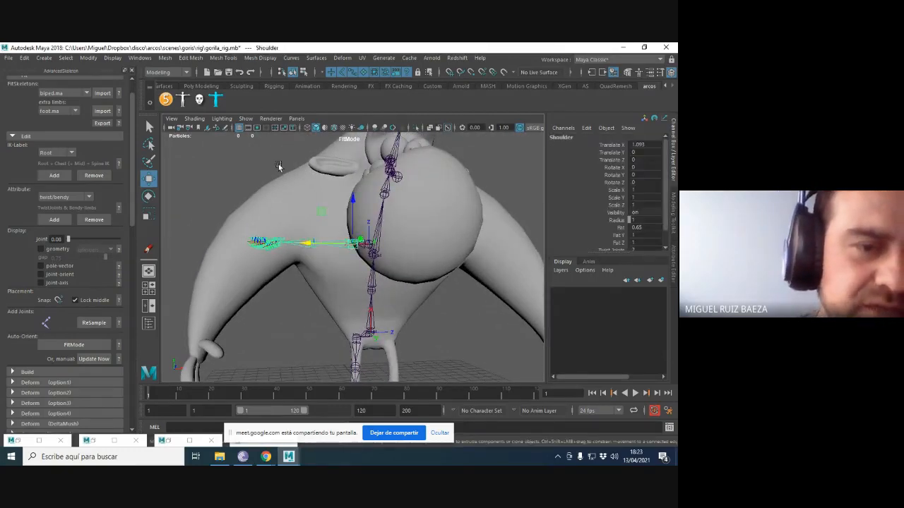
{"action": "left_click", "coordinate": [279, 166]}
{"action": "left_click", "coordinate": [357, 241]}
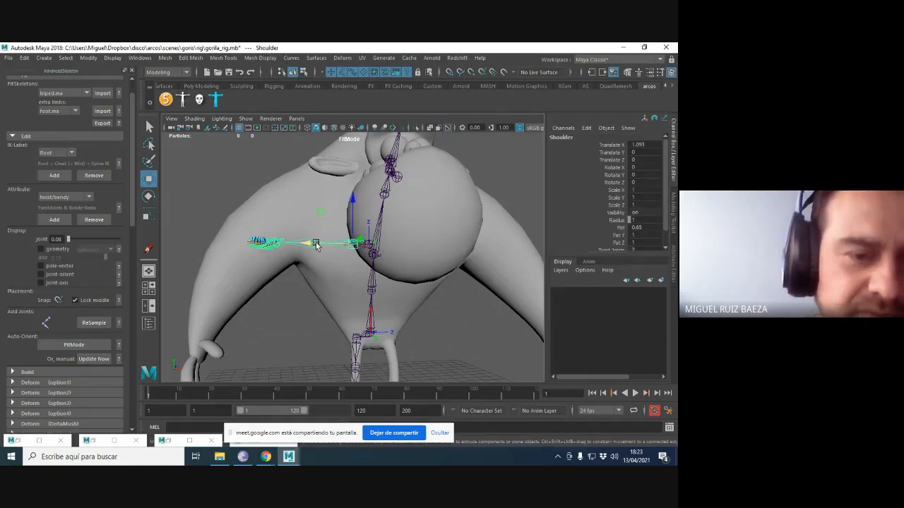
{"action": "left_click_drag", "start_coordinate": [313, 245], "coordinate": [253, 240]}
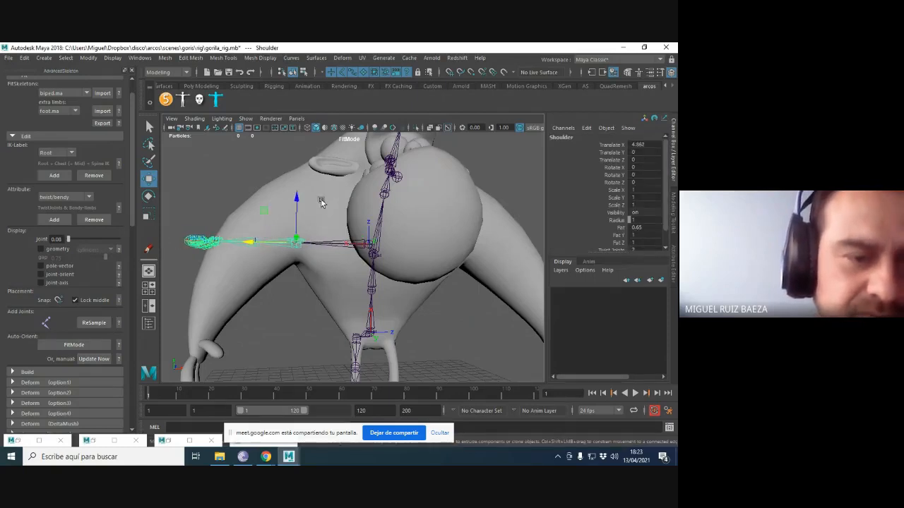
In the front view, move the Scapula joint outward and up the chest to about X 1.8, Y -0.75, Z -0.9.
{"action": "left_click", "coordinate": [325, 241]}
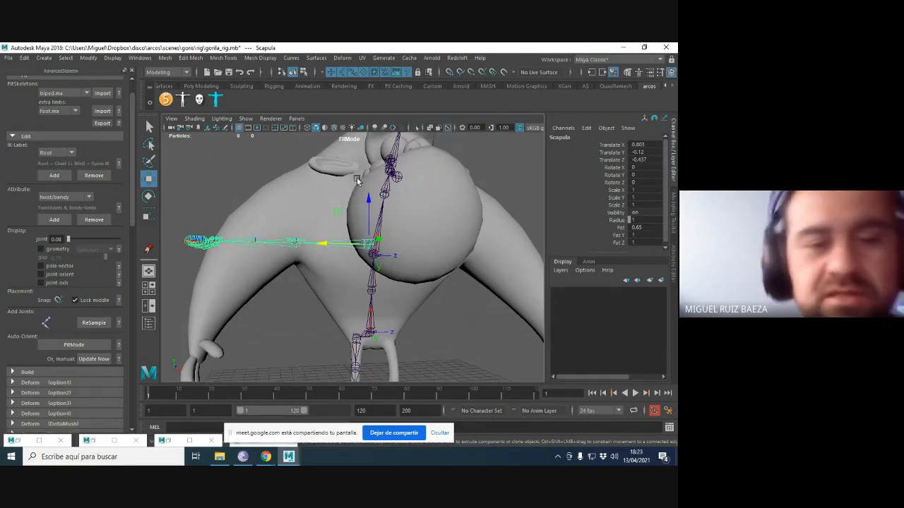
{"action": "left_click_drag", "start_coordinate": [327, 203], "coordinate": [365, 210], "text": "alt"}
{"action": "key", "text": "space"}
{"action": "middle_click_drag", "start_coordinate": [379, 211], "coordinate": [319, 347], "text": "alt"}
{"action": "scroll", "coordinate": [343, 273], "scroll_direction": "down", "scroll_amount": 3}
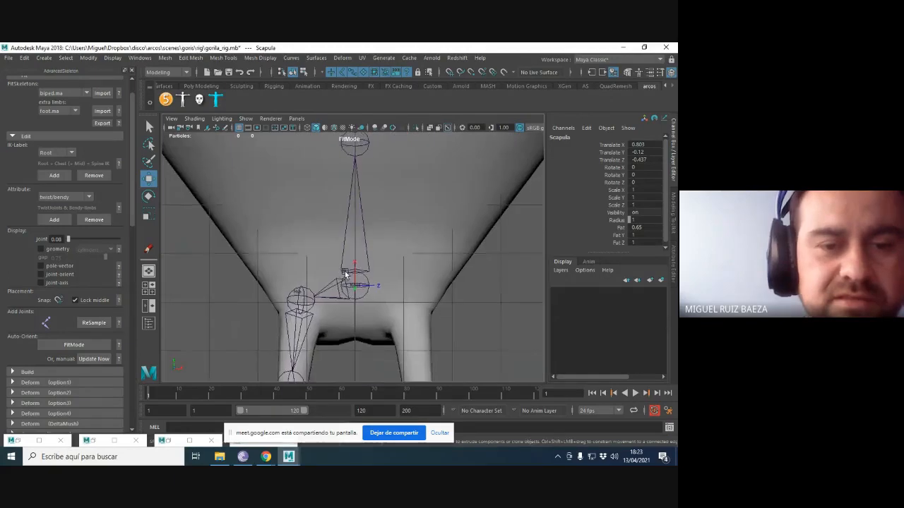
{"action": "middle_click_drag", "start_coordinate": [382, 174], "coordinate": [398, 314], "text": "alt"}
{"action": "middle_click_drag", "start_coordinate": [371, 242], "coordinate": [387, 259], "text": "alt"}
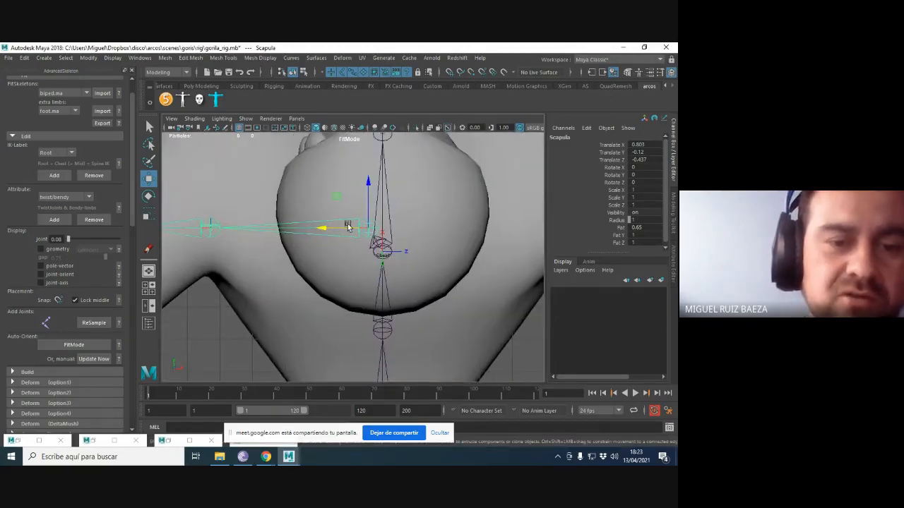
{"action": "left_click_drag", "start_coordinate": [337, 228], "coordinate": [319, 230]}
{"action": "middle_click_drag", "start_coordinate": [354, 202], "coordinate": [373, 252], "text": "alt"}
{"action": "scroll", "coordinate": [357, 248], "scroll_direction": "down", "scroll_amount": 2}
{"action": "left_click_drag", "start_coordinate": [372, 248], "coordinate": [375, 213]}
{"action": "left_click_drag", "start_coordinate": [347, 258], "coordinate": [343, 260]}
{"action": "left_click_drag", "start_coordinate": [375, 224], "coordinate": [376, 228]}
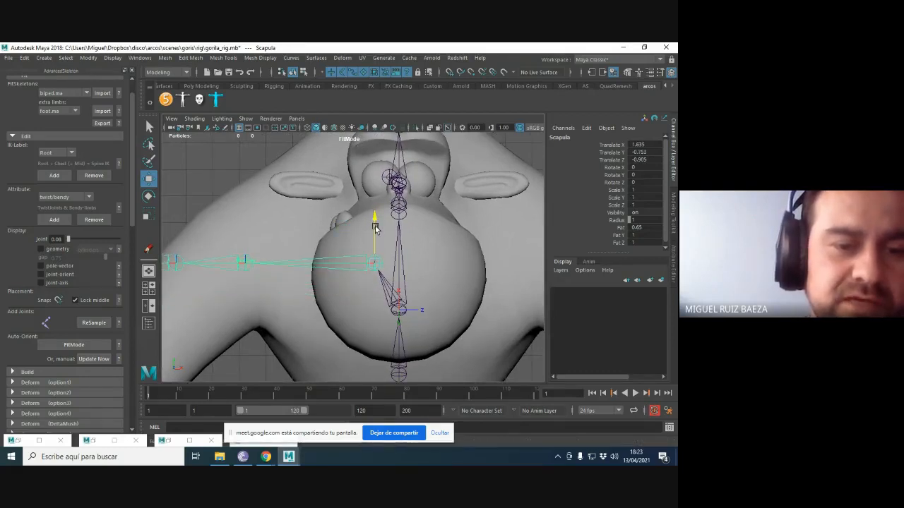
Reposition the Scapula joint inside the gorilla's upper torso, to about Translate X 2.18, Y -0.01, Z -1.05.
{"action": "left_click_drag", "start_coordinate": [346, 262], "coordinate": [347, 264]}
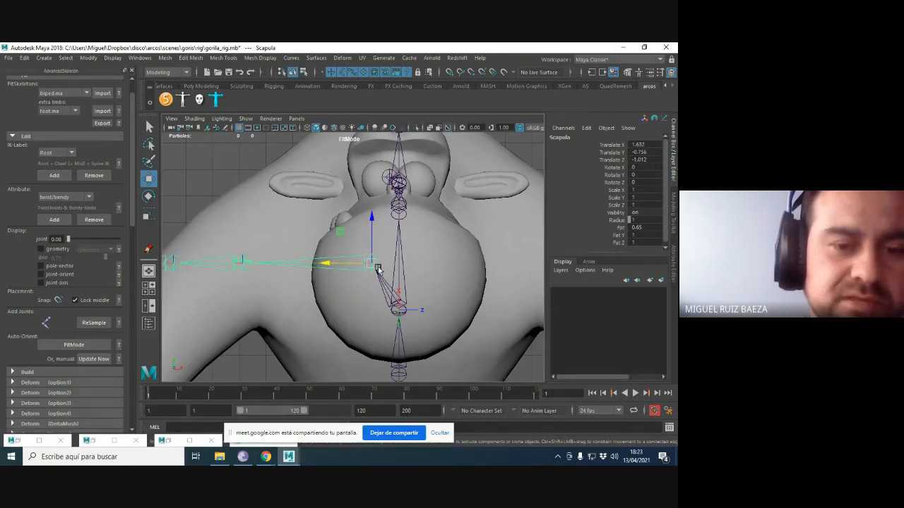
{"action": "key", "text": "space"}
{"action": "left_click_drag", "start_coordinate": [341, 260], "coordinate": [418, 263]}
{"action": "key", "text": "space"}
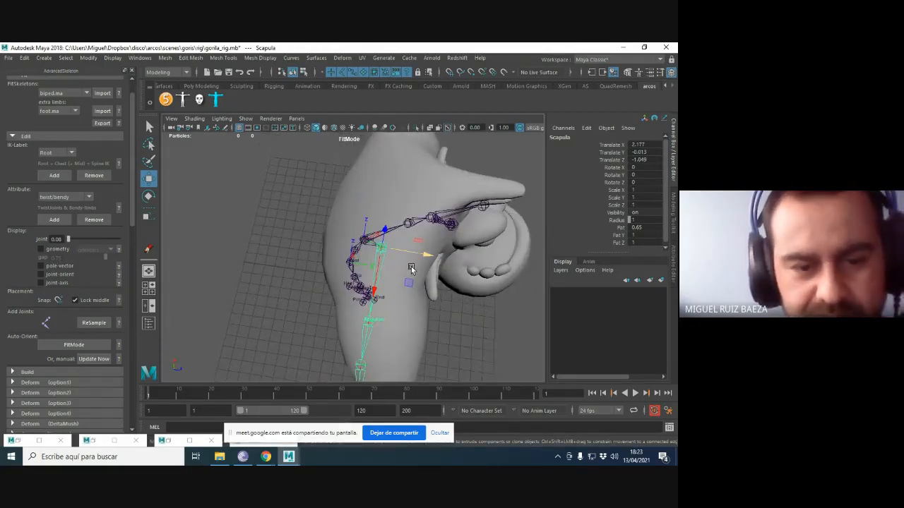
Place the Shoulder joint in the gorilla's shoulder at about Translate X 3.96, with Translate Y and Z at 0.
{"action": "left_click", "coordinate": [368, 323]}
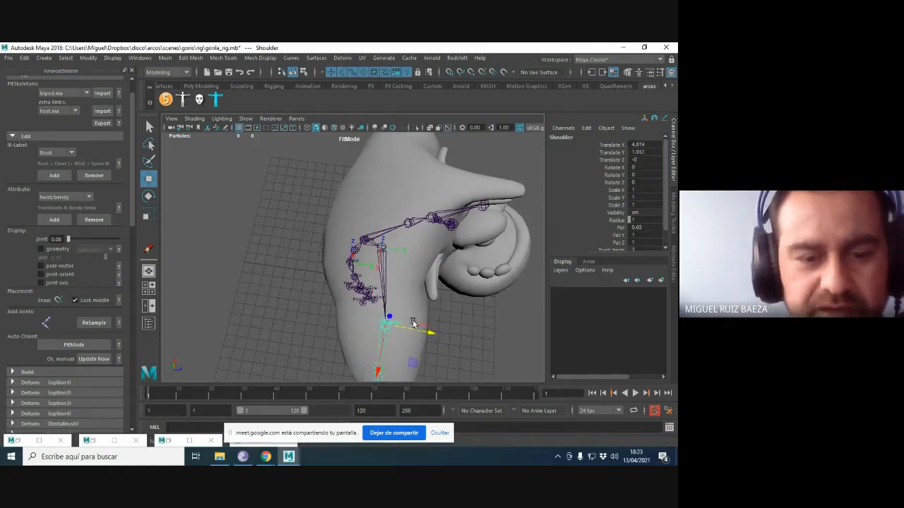
{"action": "left_click_drag", "start_coordinate": [414, 325], "coordinate": [385, 211], "text": "alt"}
{"action": "key", "text": "space"}
{"action": "left_click_drag", "start_coordinate": [302, 235], "coordinate": [326, 233]}
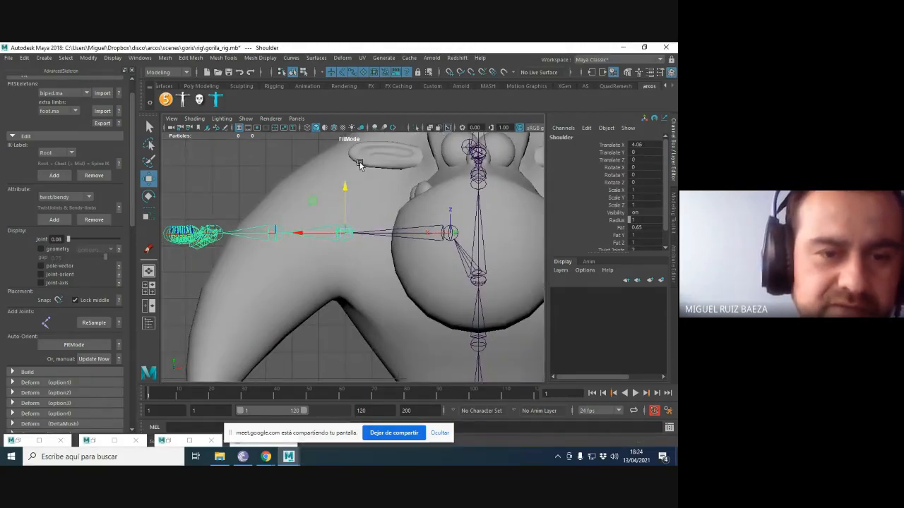
{"action": "left_click_drag", "start_coordinate": [338, 240], "coordinate": [353, 212]}
Move the Shoulder joint to about Translate X 4.44 and rotate it so the arm chain slopes down along the gorilla's arm.
{"action": "key", "text": "e"}
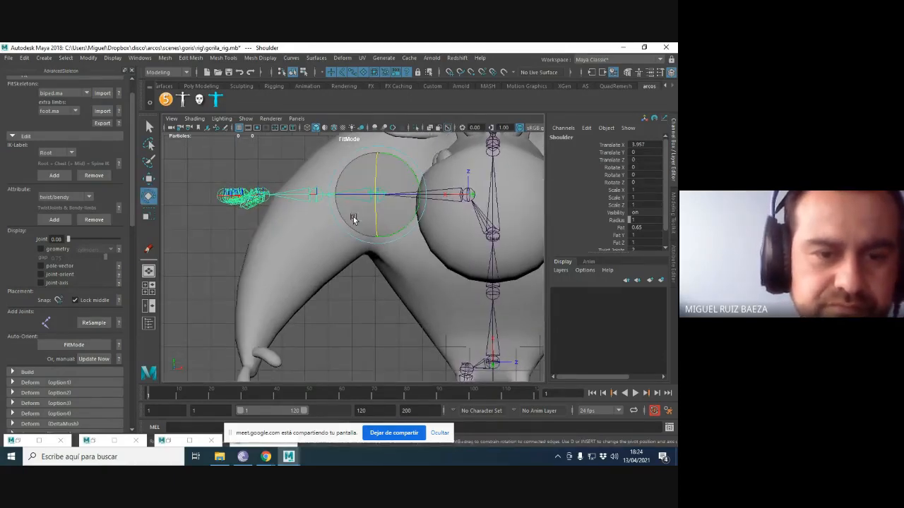
{"action": "left_click_drag", "start_coordinate": [408, 217], "coordinate": [343, 162]}
{"action": "key", "text": "ctrl+z"}
{"action": "key", "text": "w"}
{"action": "key", "text": "e"}
{"action": "left_click_drag", "start_coordinate": [391, 212], "coordinate": [403, 204]}
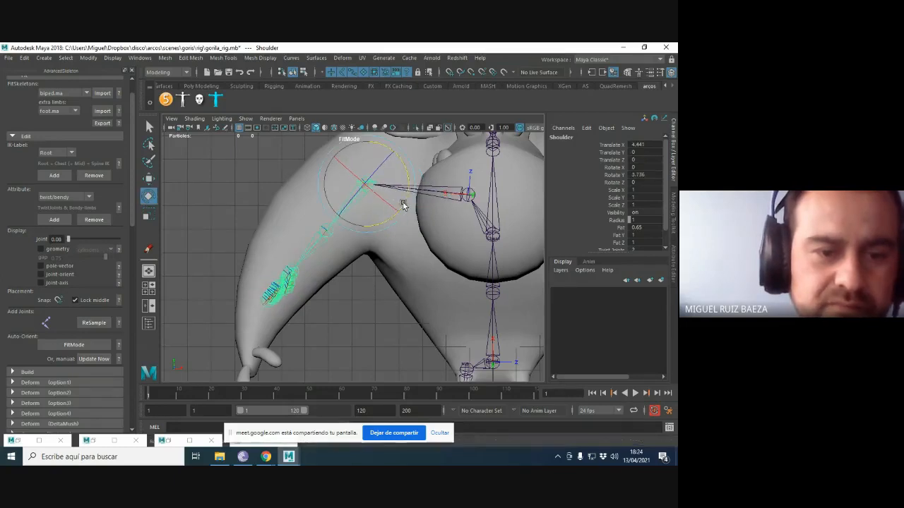
Extend the arm chain along its length, moving Elbow to about Translate X 4.48 and Wrist to about 4.17.
{"action": "key", "text": "w"}
{"action": "left_click", "coordinate": [327, 231]}
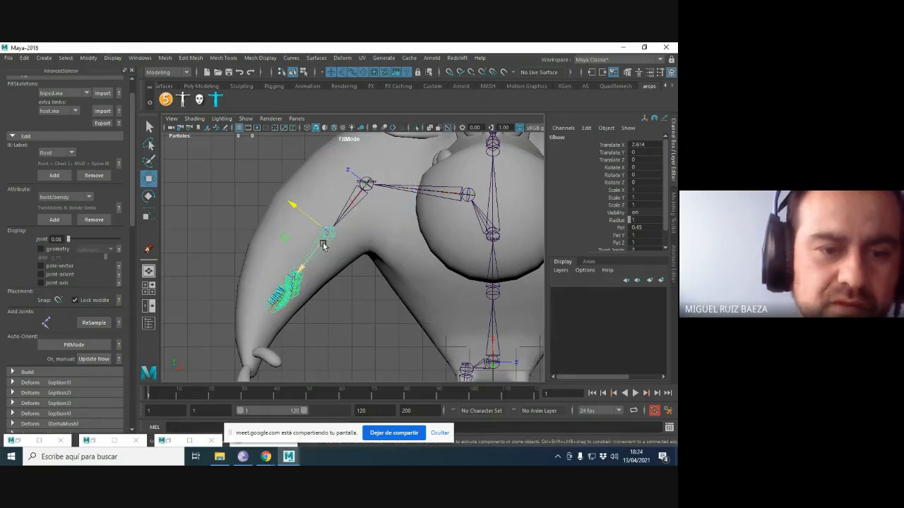
{"action": "left_click_drag", "start_coordinate": [306, 261], "coordinate": [270, 292]}
{"action": "middle_click_drag", "start_coordinate": [271, 292], "coordinate": [286, 274], "text": "alt"}
{"action": "left_click", "coordinate": [281, 270]}
{"action": "left_click_drag", "start_coordinate": [282, 271], "coordinate": [240, 346]}
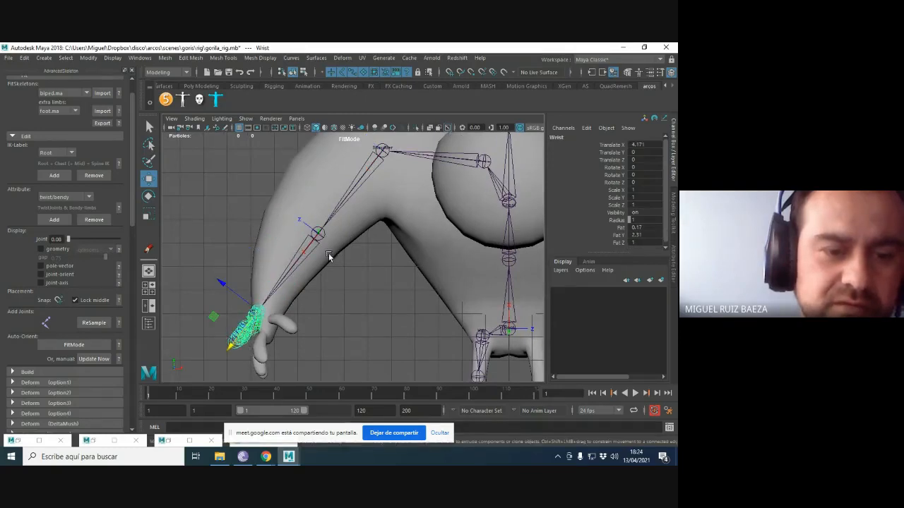
Move the Shoulder joint to about Translate X 4.73 and rotate it slightly so the wrist reaches the gorilla's hand.
{"action": "left_click", "coordinate": [340, 204]}
{"action": "left_click_drag", "start_coordinate": [371, 145], "coordinate": [364, 142]}
{"action": "key", "text": "e"}
{"action": "left_click_drag", "start_coordinate": [376, 186], "coordinate": [381, 188]}
{"action": "scroll", "coordinate": [370, 220], "scroll_direction": "down", "scroll_amount": 1}
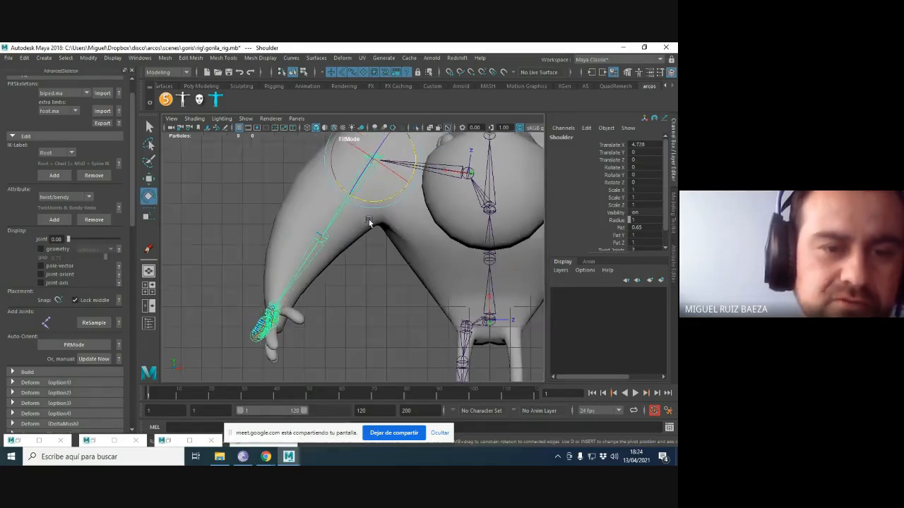
{"action": "middle_click_drag", "start_coordinate": [369, 220], "coordinate": [358, 246], "text": "alt"}
Try to rotate the Elbow joint in the perspective view, and undo the rotation.
{"action": "key", "text": "space"}
{"action": "left_click_drag", "start_coordinate": [374, 277], "coordinate": [362, 248]}
{"action": "left_click", "coordinate": [361, 247]}
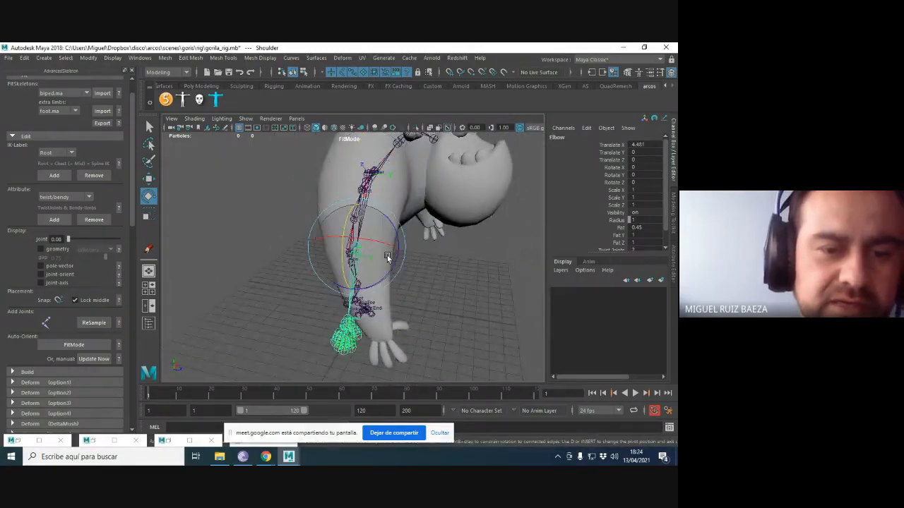
{"action": "left_click_drag", "start_coordinate": [382, 286], "coordinate": [317, 214]}
{"action": "key", "text": "ctrl+z"}
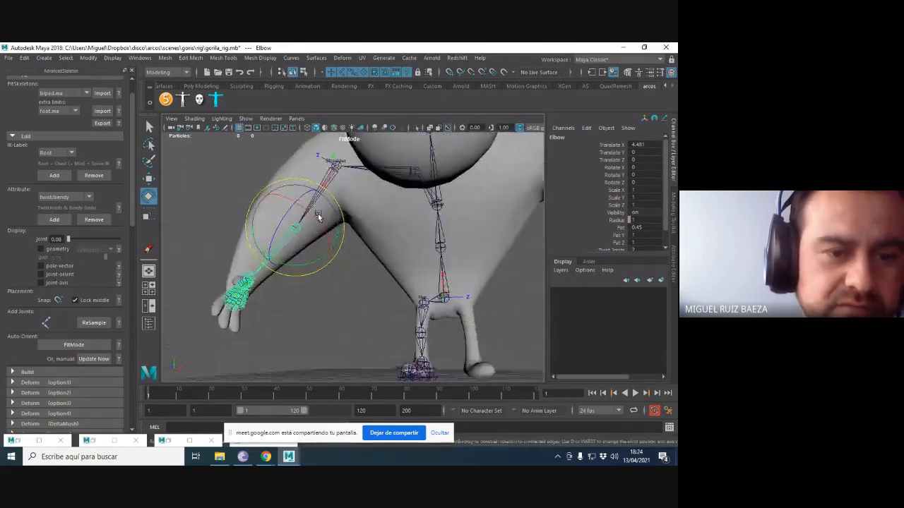
Examine the arm chain from several angles, checking how the wrist and finger joints sit in the gorilla's hand.
{"action": "left_click", "coordinate": [336, 172]}
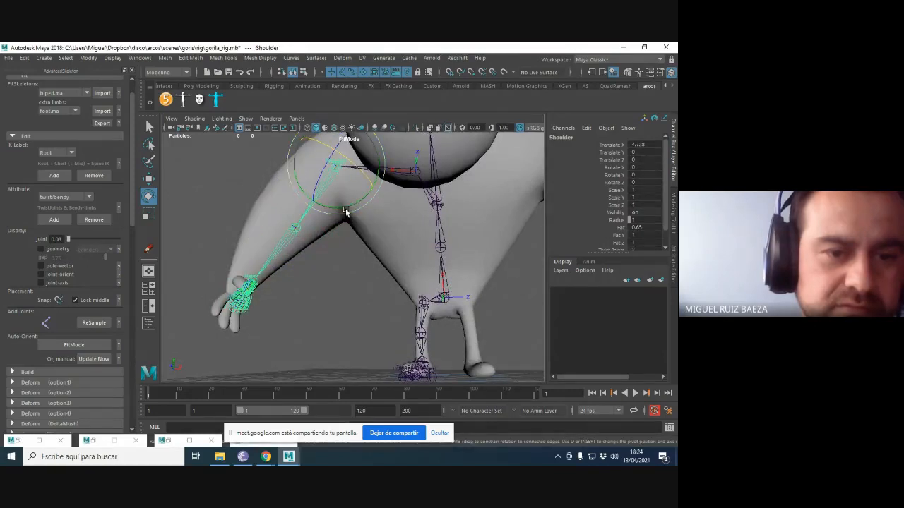
{"action": "left_click_drag", "start_coordinate": [347, 204], "coordinate": [369, 218], "text": "alt"}
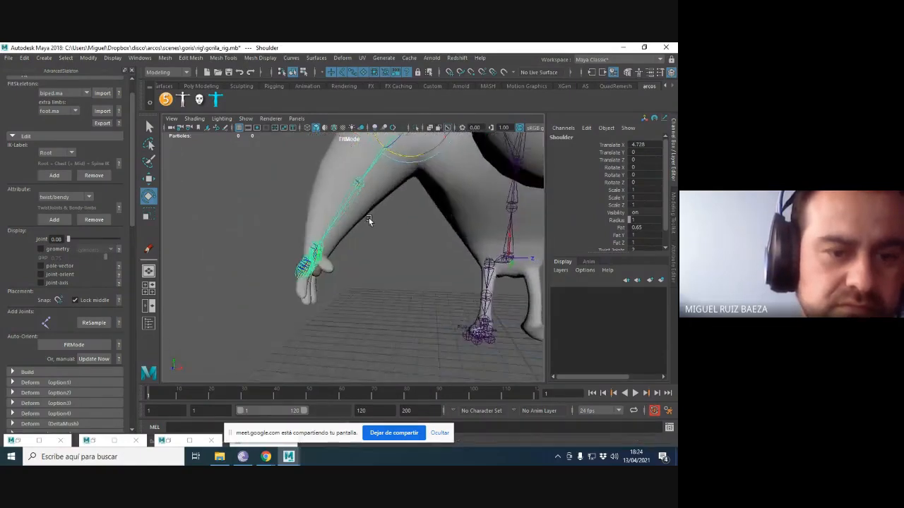
{"action": "scroll", "coordinate": [326, 252], "scroll_direction": "up", "scroll_amount": 8}
{"action": "left_click_drag", "start_coordinate": [326, 252], "coordinate": [425, 245], "text": "alt"}
{"action": "left_click", "coordinate": [286, 228]}
{"action": "key", "text": "w"}
{"action": "left_click", "coordinate": [428, 284]}
{"action": "left_click_drag", "start_coordinate": [353, 276], "coordinate": [428, 266], "text": "alt"}
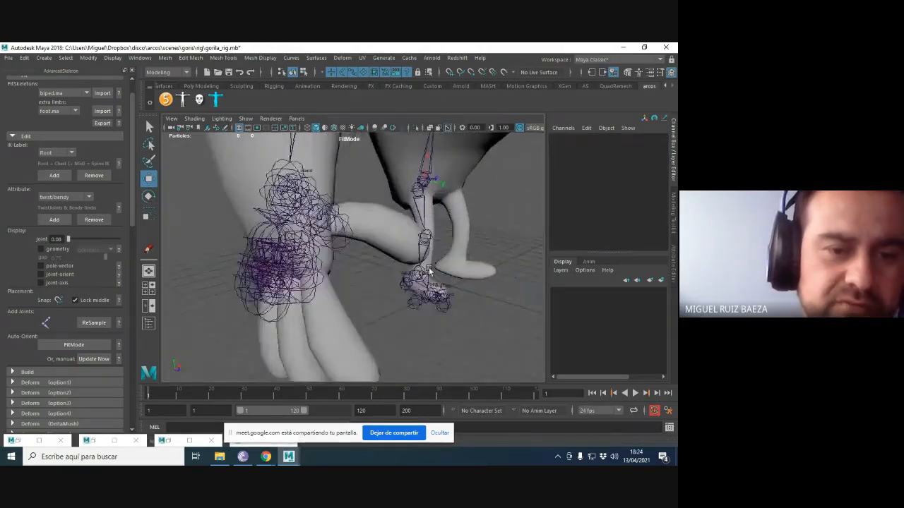
{"action": "left_click_drag", "start_coordinate": [294, 217], "coordinate": [343, 212], "text": "alt"}
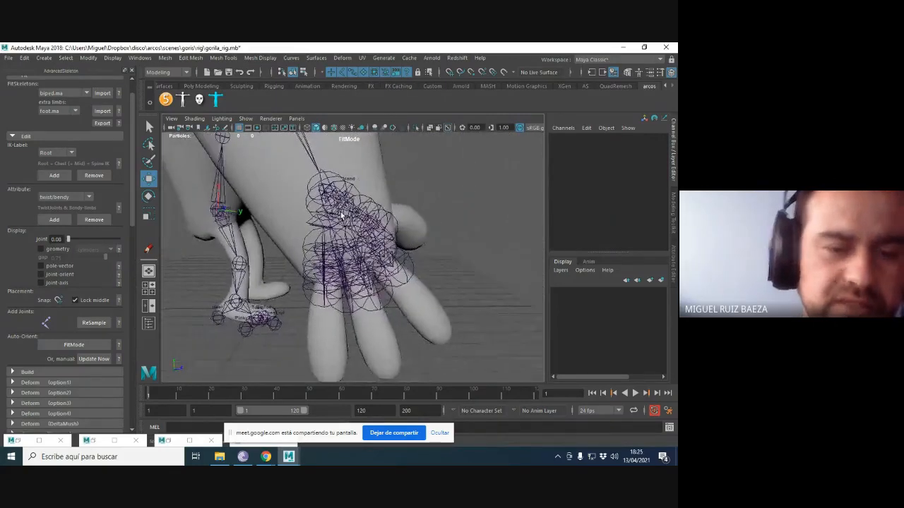
Select PinkyFinger1, bring up the Outliner and expand the FitSkeleton hierarchy to its PinkyFinger and RingFinger joints.
{"action": "left_click", "coordinate": [311, 236]}
{"action": "left_click", "coordinate": [140, 56]}
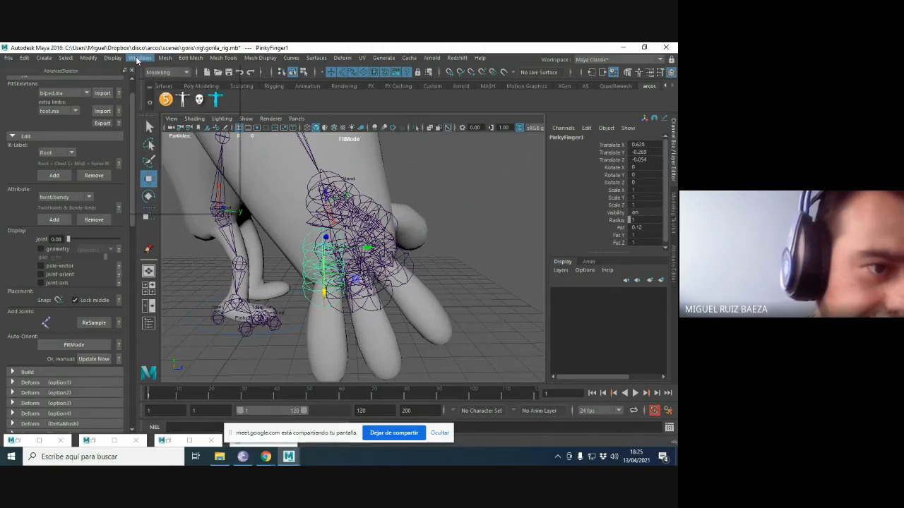
{"action": "left_click", "coordinate": [196, 159]}
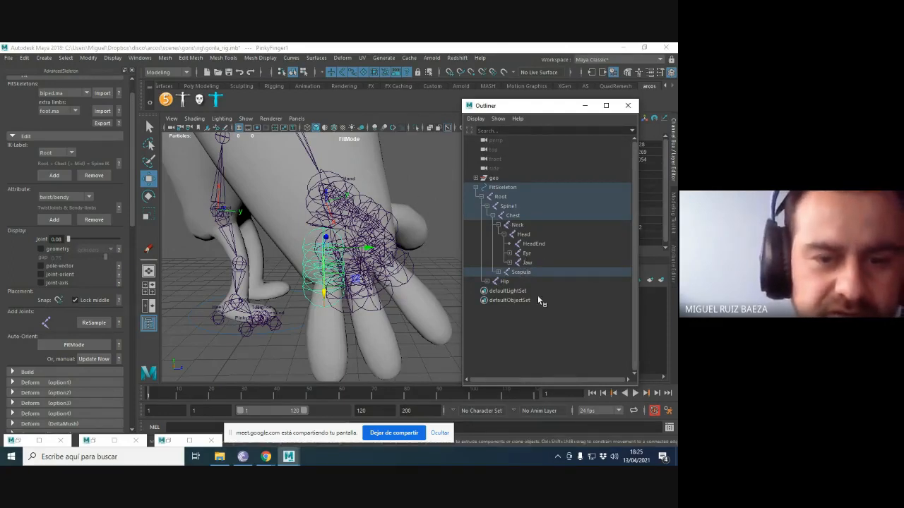
{"action": "key", "text": "f"}
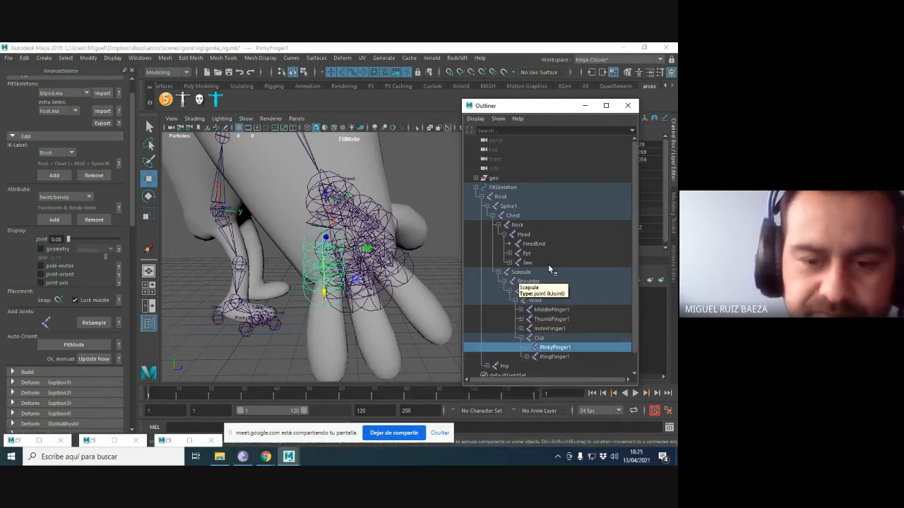
{"action": "scroll", "coordinate": [549, 283], "scroll_direction": "down", "scroll_amount": 1}
{"action": "left_click", "coordinate": [527, 329]}
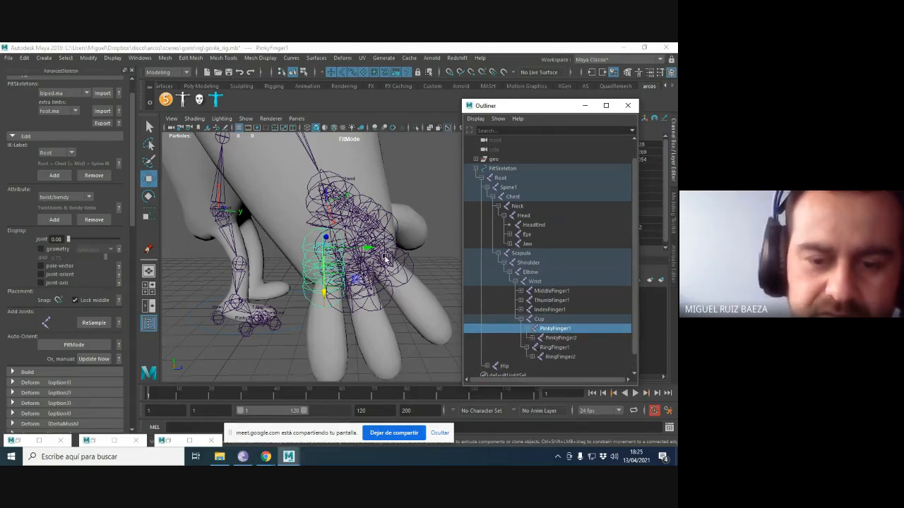
{"action": "left_click_drag", "start_coordinate": [372, 259], "coordinate": [332, 240], "text": "alt"}
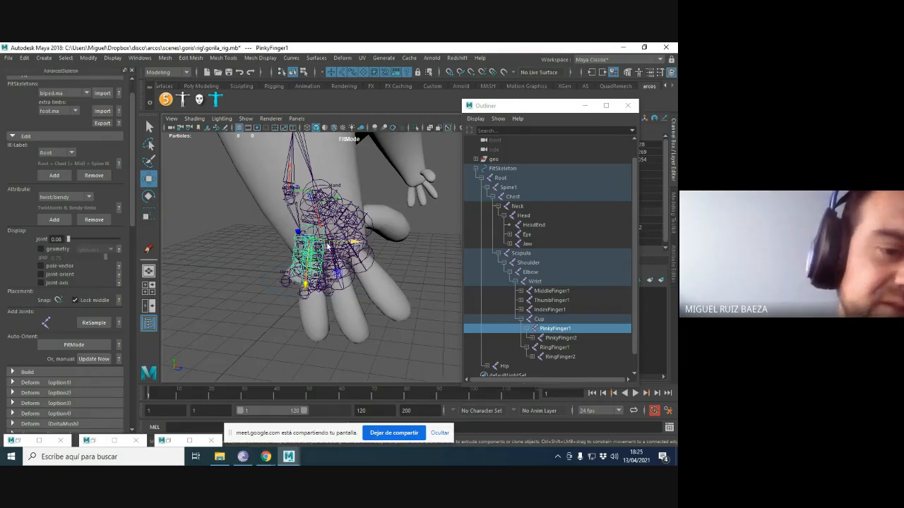
Identify the finger chains and move PinkyFinger1 with its child joints down into the gorilla's outer finger.
{"action": "left_click", "coordinate": [548, 317]}
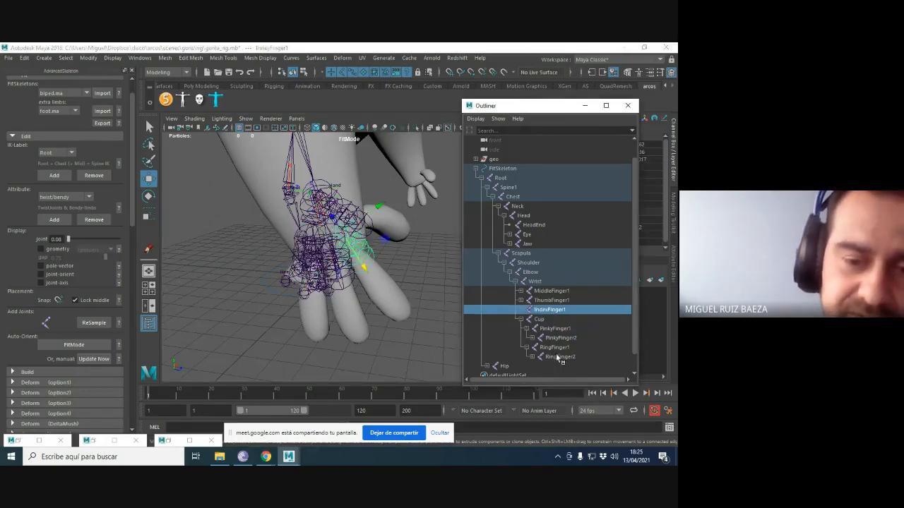
{"action": "left_click", "coordinate": [554, 350]}
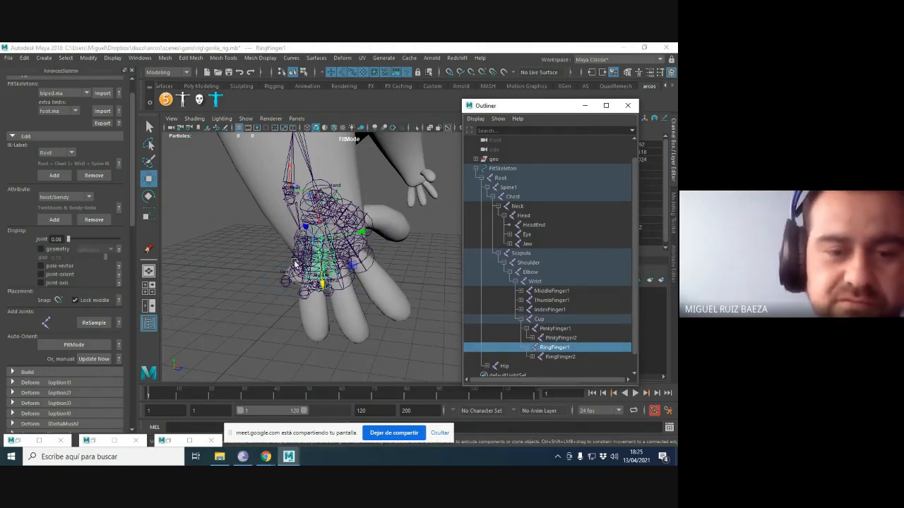
{"action": "left_click_drag", "start_coordinate": [295, 263], "coordinate": [295, 222], "text": "alt"}
{"action": "left_click_drag", "start_coordinate": [276, 192], "coordinate": [296, 205], "text": "alt"}
{"action": "left_click", "coordinate": [296, 203]}
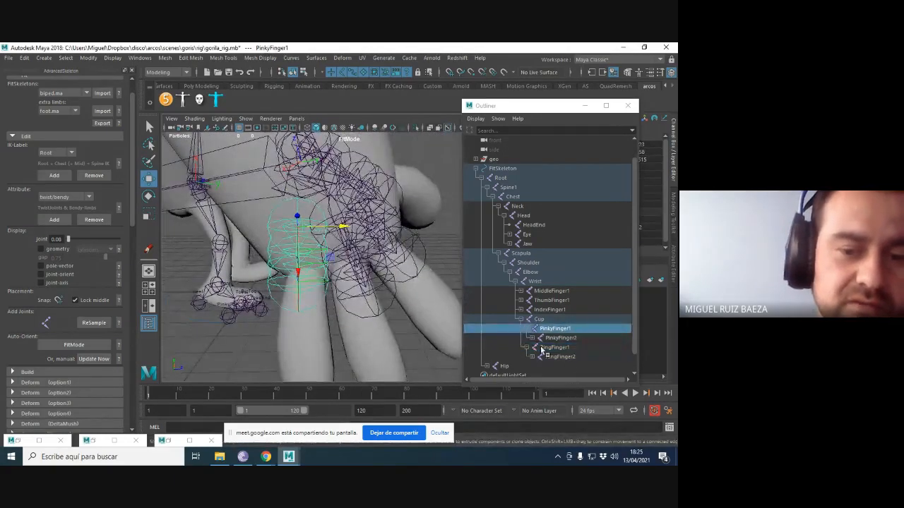
{"action": "left_click_drag", "start_coordinate": [295, 272], "coordinate": [396, 259]}
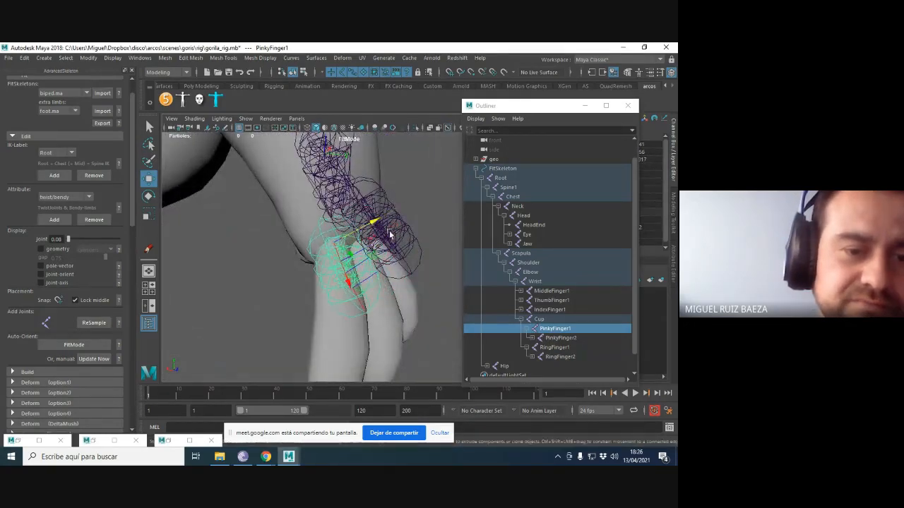
{"action": "left_click_drag", "start_coordinate": [373, 224], "coordinate": [386, 257], "text": "alt"}
Undo the IndexFinger2 change and move the whole IndexFinger1 chain to the base of the finger beside the thumb.
{"action": "left_click", "coordinate": [307, 223]}
{"action": "left_click", "coordinate": [361, 234]}
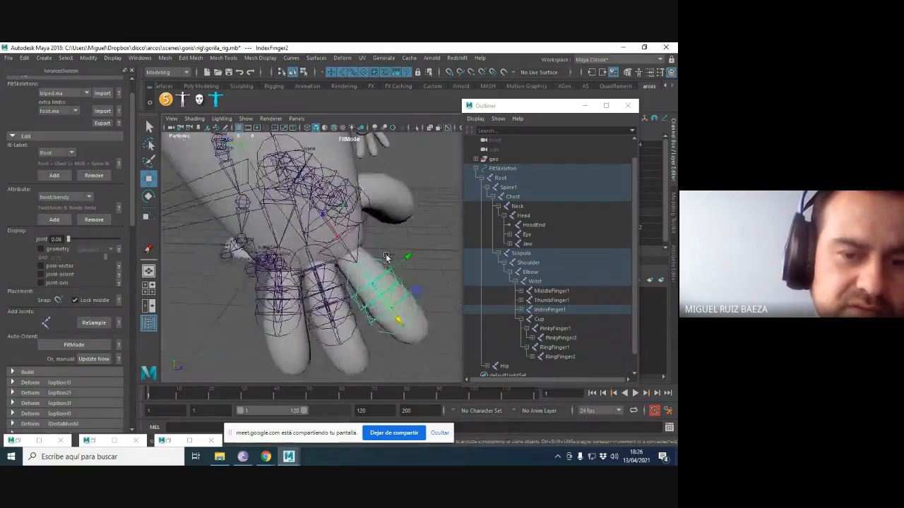
{"action": "key", "text": "ctrl+z"}
{"action": "left_click", "coordinate": [551, 310]}
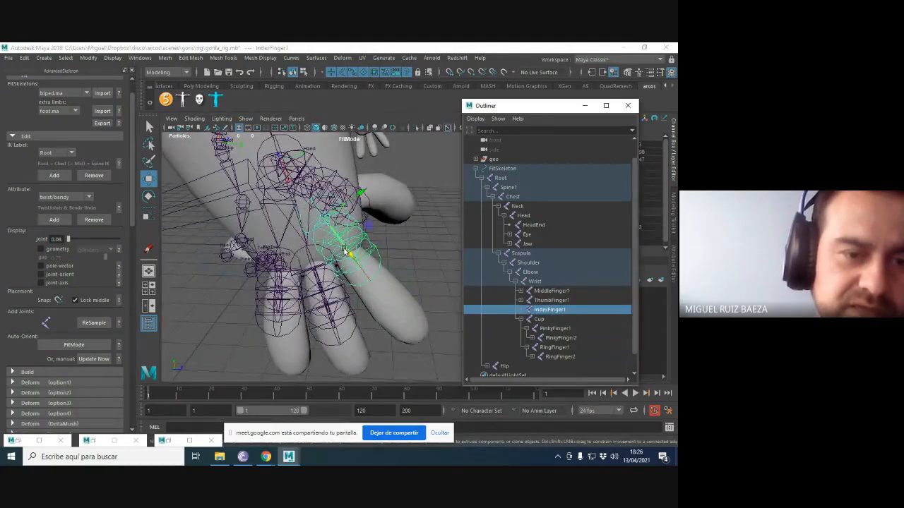
{"action": "left_click_drag", "start_coordinate": [346, 250], "coordinate": [381, 229]}
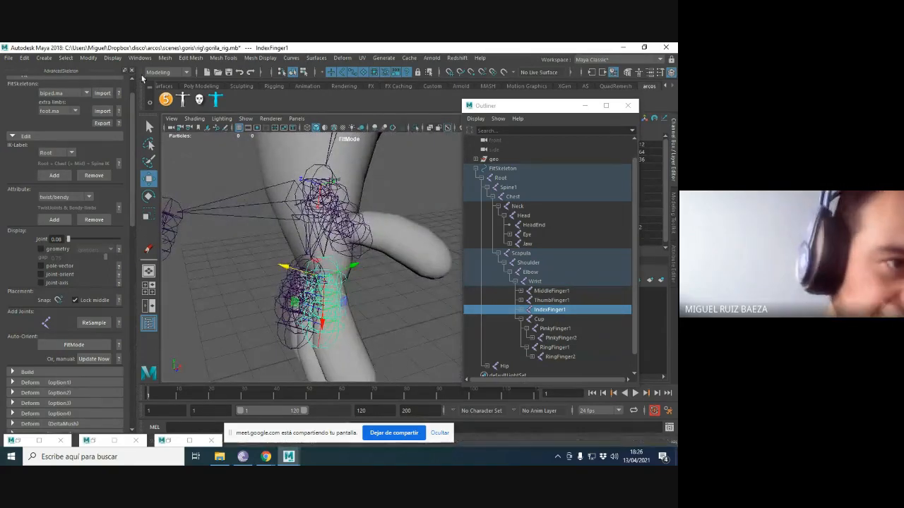
Reduce the joint display size to about 0.2 and close its settings window.
{"action": "left_click", "coordinate": [111, 60]}
{"action": "mouse_move", "coordinate": [225, 168]}
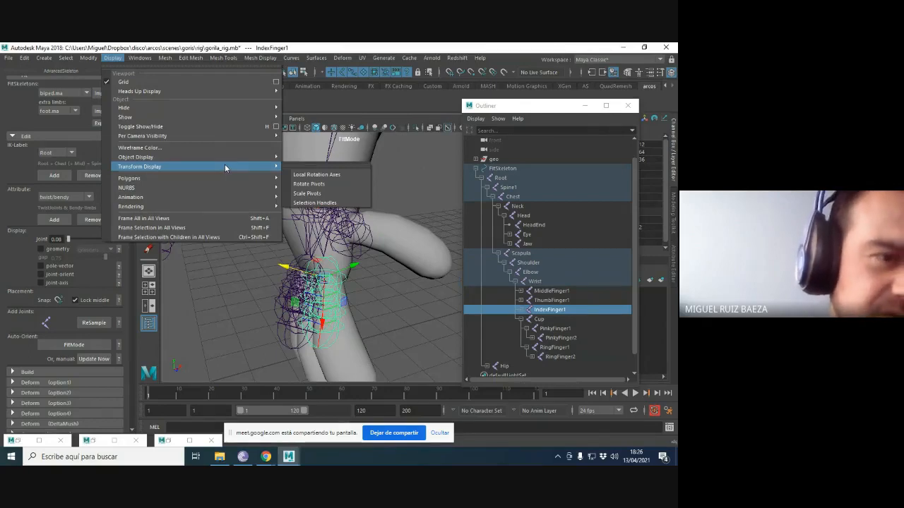
{"action": "mouse_move", "coordinate": [232, 197]}
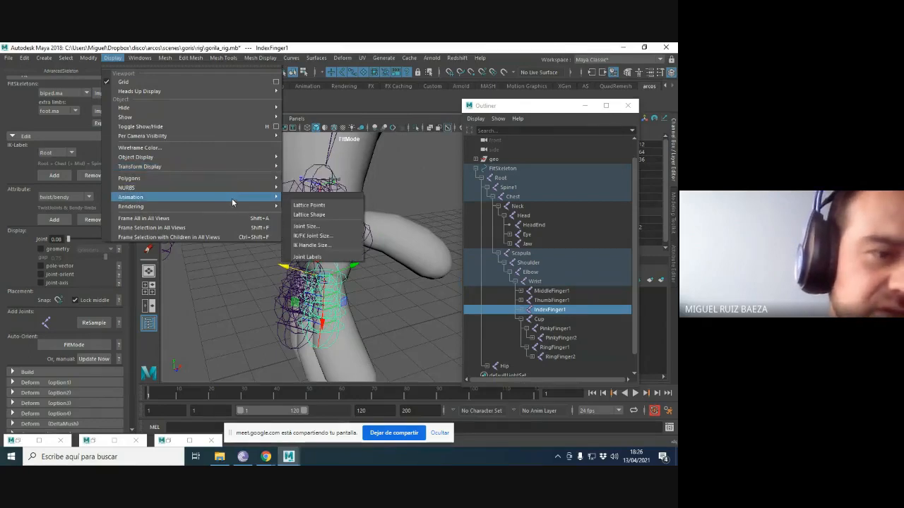
{"action": "left_click", "coordinate": [310, 228]}
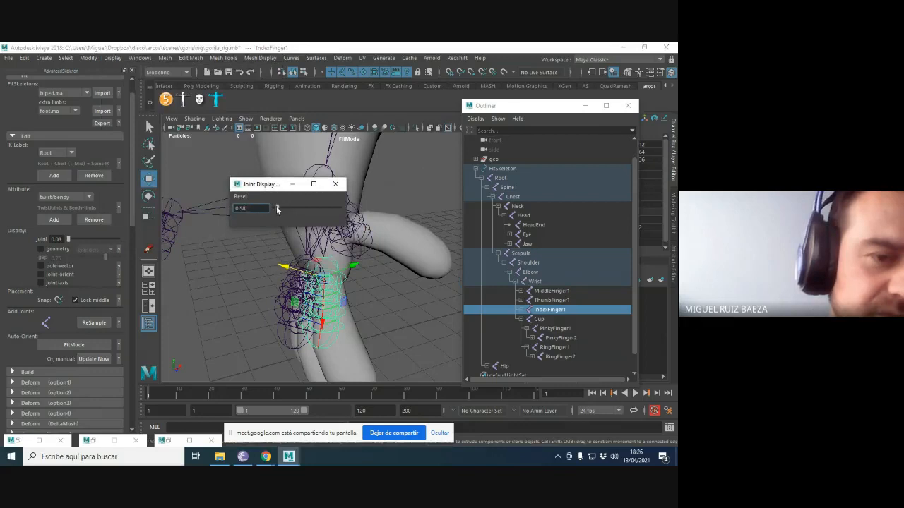
{"action": "left_click_drag", "start_coordinate": [278, 209], "coordinate": [276, 210]}
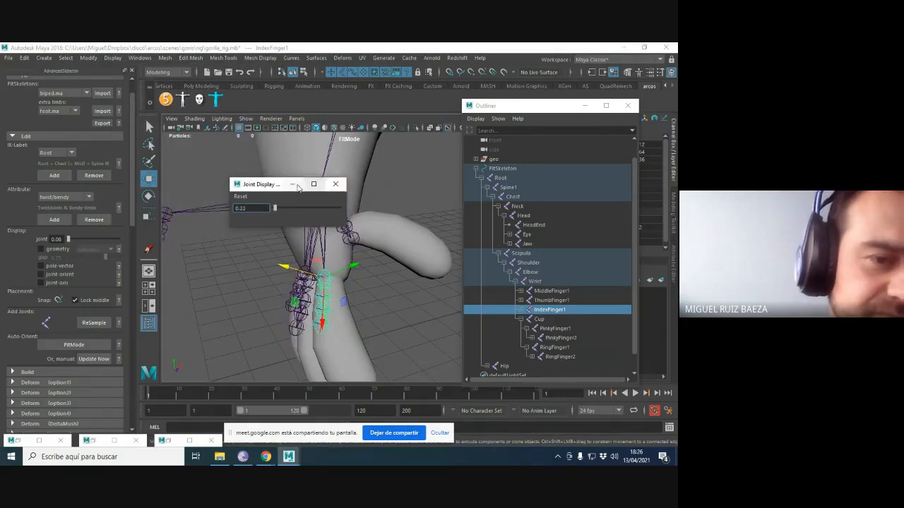
{"action": "left_click", "coordinate": [332, 182]}
Select the thumb's joints to work on the ThumbFinger1 chain, and shift the Outliner clear of the Channel Box header.
{"action": "left_click_drag", "start_coordinate": [356, 224], "coordinate": [334, 240], "text": "alt"}
{"action": "left_click", "coordinate": [355, 269]}
{"action": "left_click", "coordinate": [360, 284]}
{"action": "left_click", "coordinate": [346, 224]}
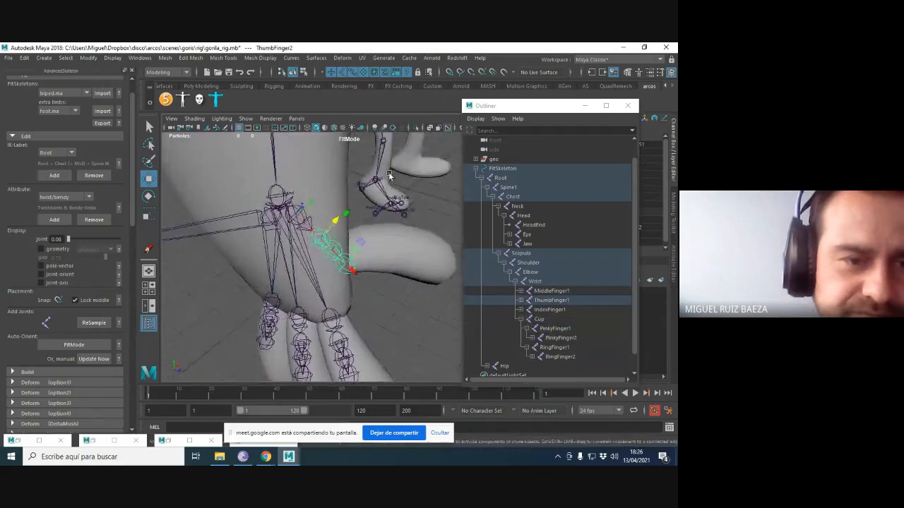
{"action": "left_click", "coordinate": [505, 111]}
{"action": "left_click_drag", "start_coordinate": [506, 113], "coordinate": [504, 153]}
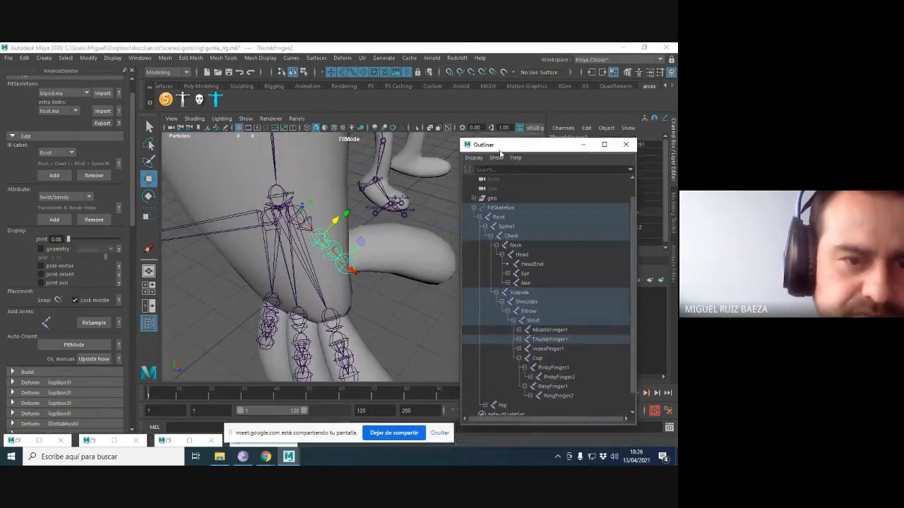
{"action": "left_click_drag", "start_coordinate": [297, 240], "coordinate": [337, 270], "text": "alt"}
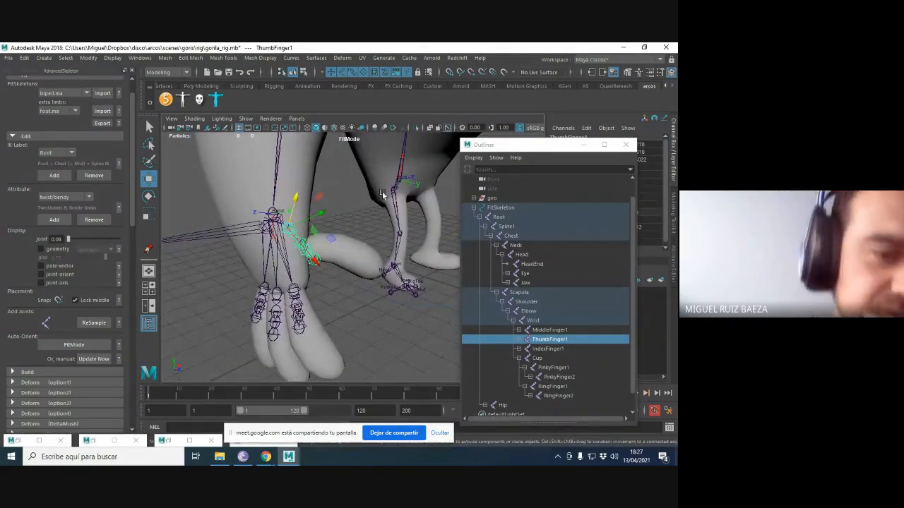
{"action": "left_click", "coordinate": [265, 456]}
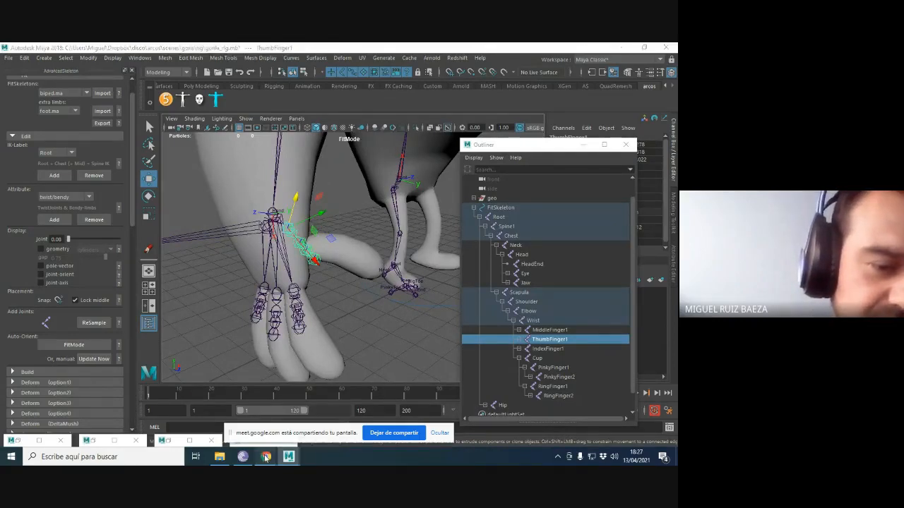
{"action": "left_click", "coordinate": [204, 384]}
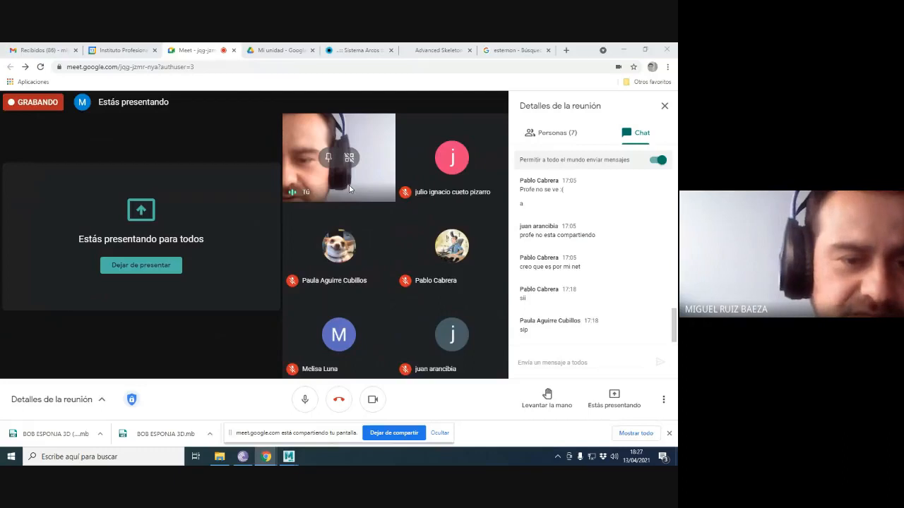
{"action": "key", "text": "alt+Tab"}
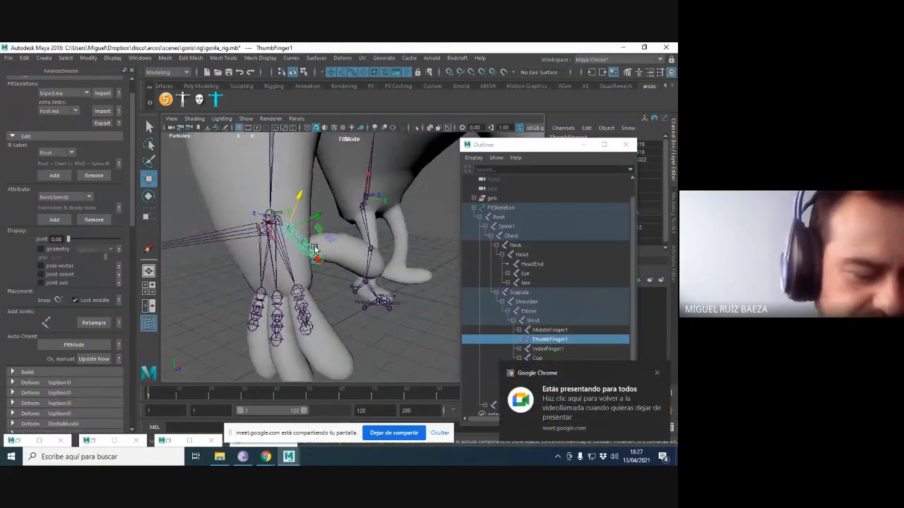
Switch to Chrome, search Google Images for "joints hand" in a new tab and enlarge the diagram of human hand and wrist bones.
{"action": "left_click", "coordinate": [266, 457]}
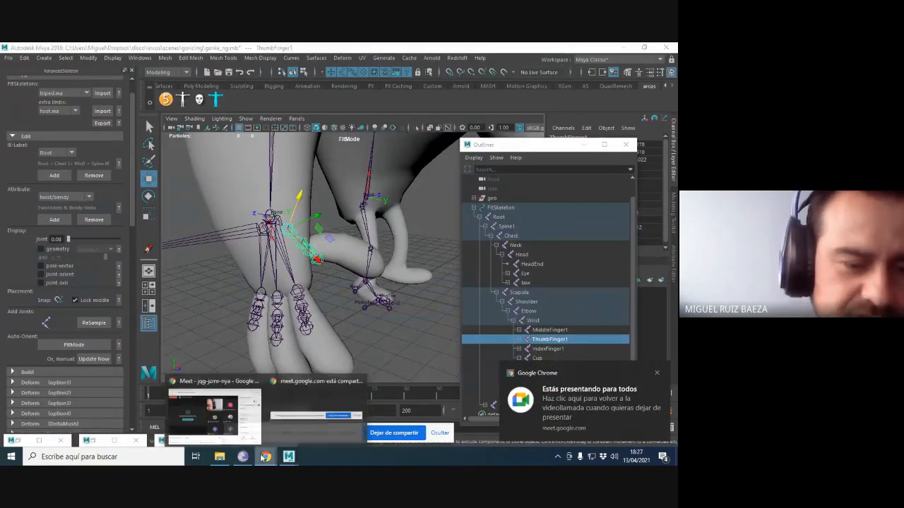
{"action": "left_click", "coordinate": [215, 381]}
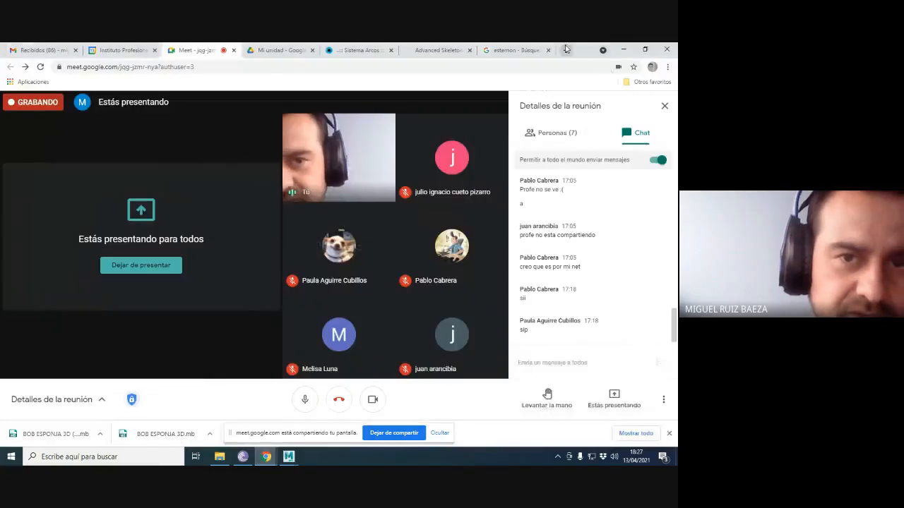
{"action": "key", "text": "ctrl+t"}
{"action": "type", "text": "joints"}
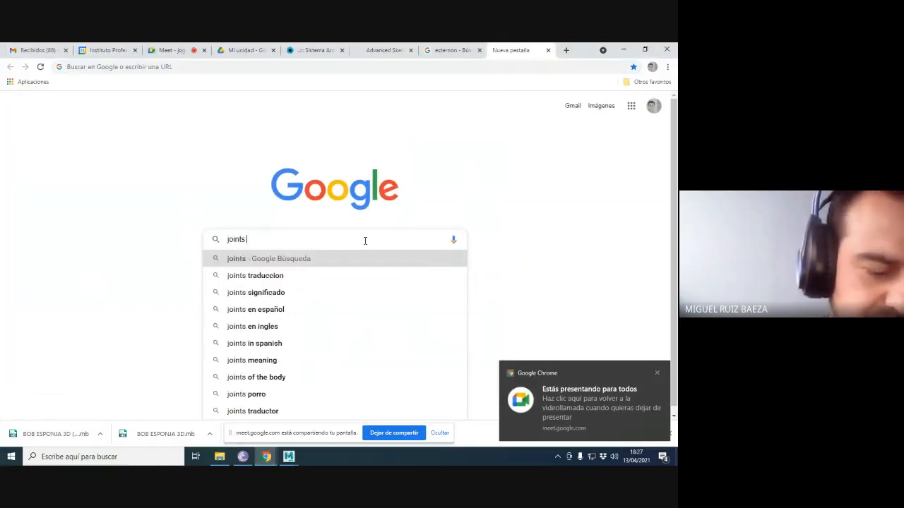
{"action": "type", "text": " hand"}
{"action": "key", "text": "Return"}
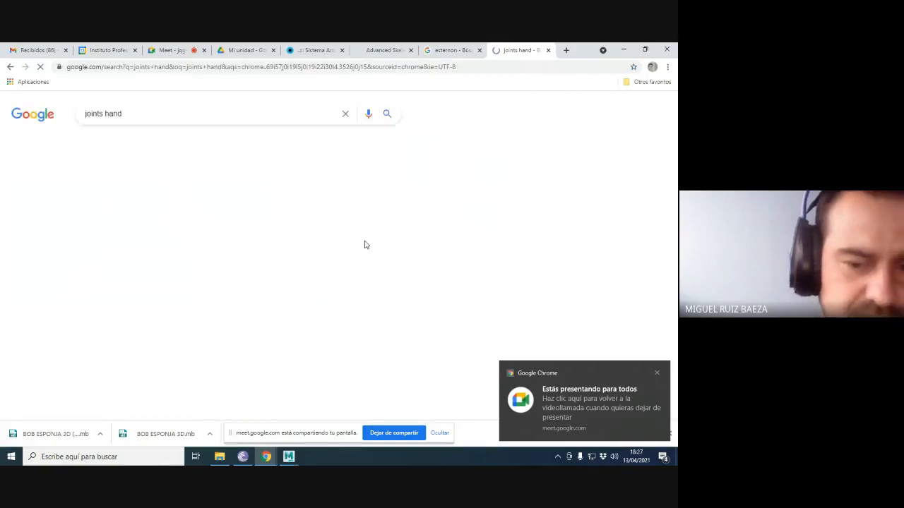
{"action": "left_click", "coordinate": [148, 144]}
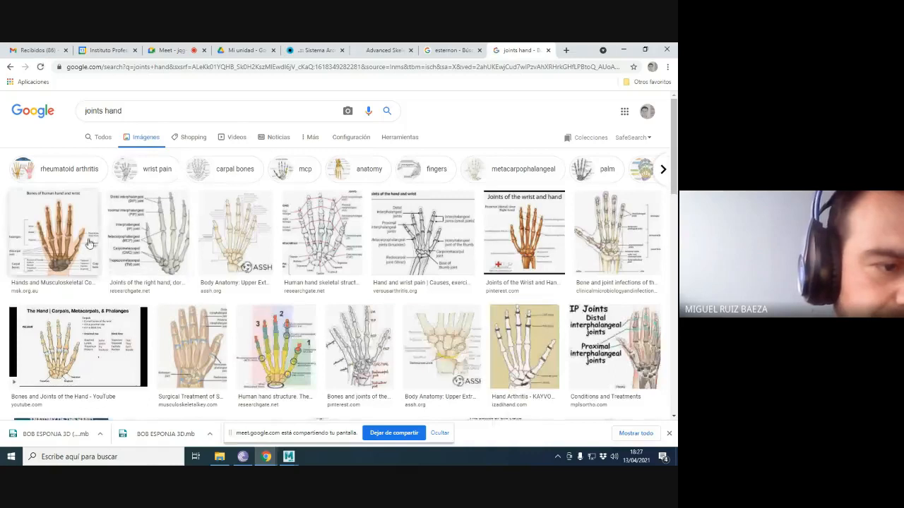
{"action": "left_click", "coordinate": [79, 239]}
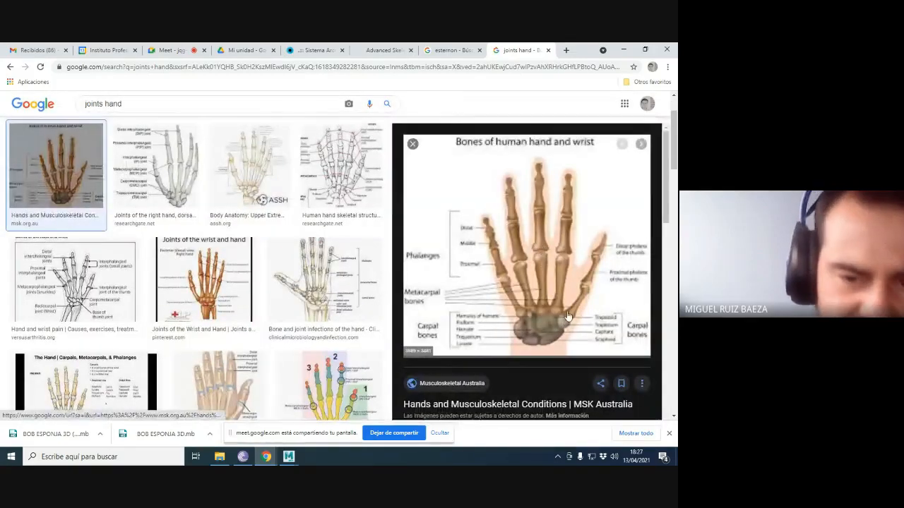
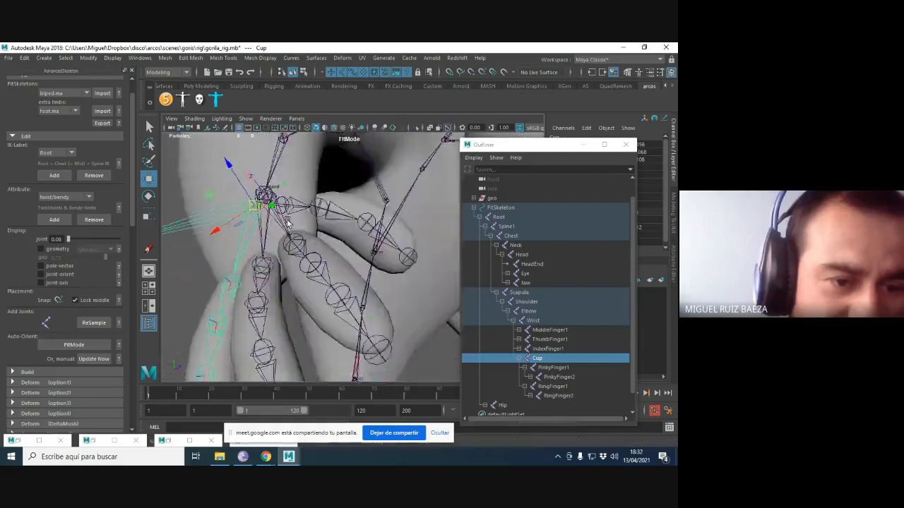
Adjust the Cup joint's position inside the outer palm just below the wrist, checking it from several angles, and deselect it.
{"action": "left_click_drag", "start_coordinate": [250, 258], "coordinate": [230, 269]}
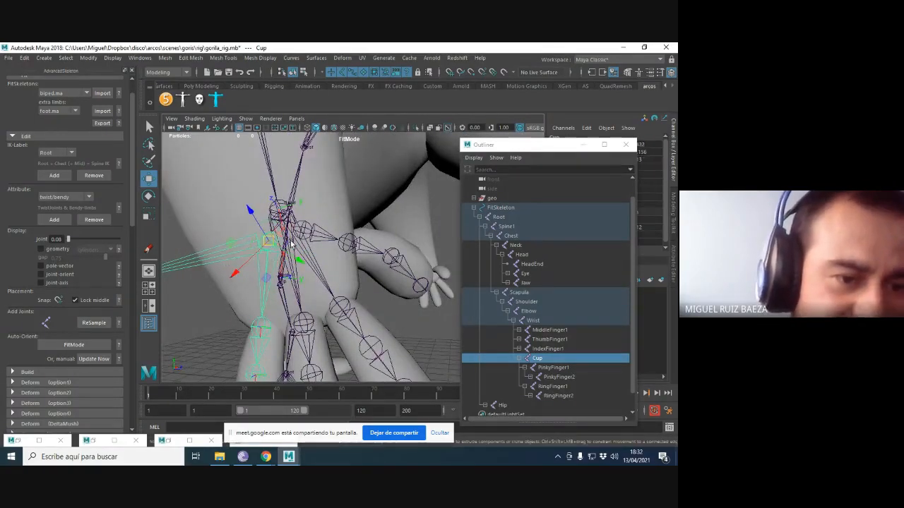
{"action": "scroll", "coordinate": [342, 224], "scroll_direction": "up", "scroll_amount": 5}
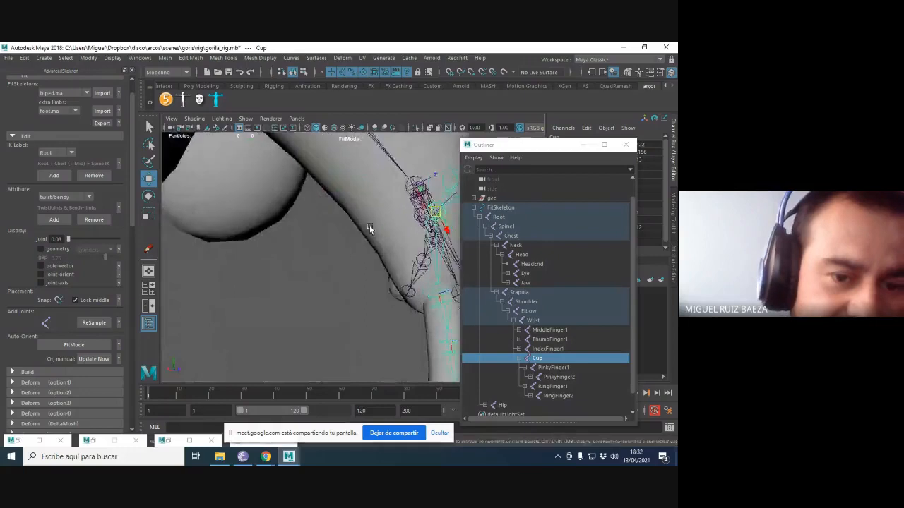
{"action": "left_click_drag", "start_coordinate": [369, 225], "coordinate": [387, 211], "text": "alt"}
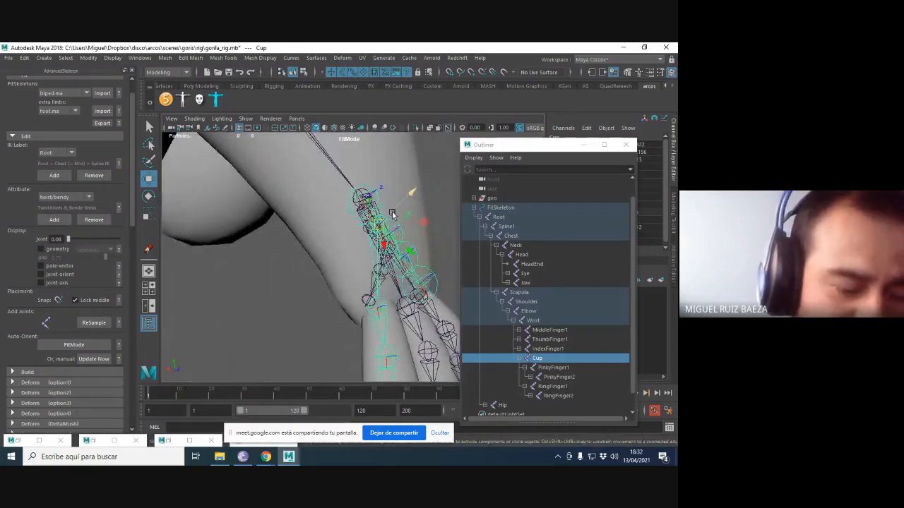
{"action": "left_click", "coordinate": [415, 252]}
{"action": "left_click", "coordinate": [415, 252]}
{"action": "left_click_drag", "start_coordinate": [415, 252], "coordinate": [210, 248], "text": "alt"}
{"action": "left_click", "coordinate": [281, 258]}
{"action": "left_click", "coordinate": [300, 260]}
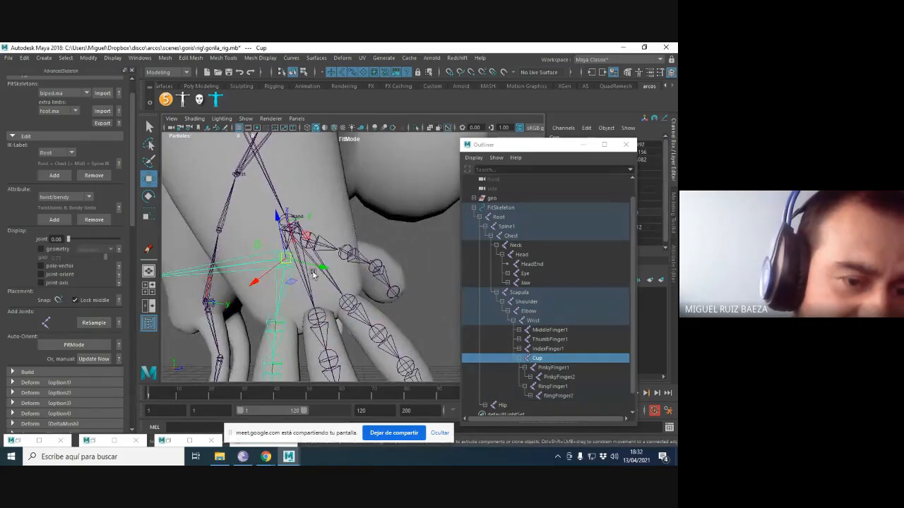
{"action": "left_click_drag", "start_coordinate": [269, 254], "coordinate": [246, 275], "text": "alt"}
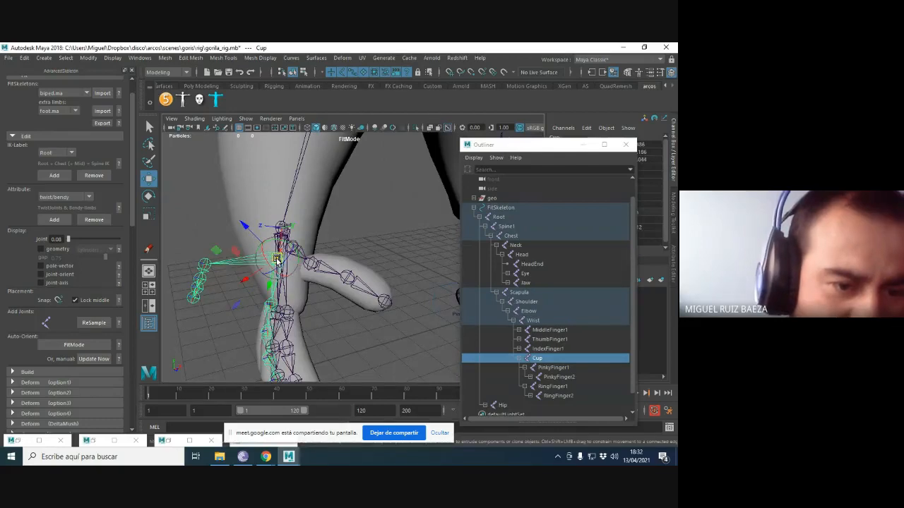
{"action": "left_click_drag", "start_coordinate": [279, 260], "coordinate": [234, 280], "text": "alt"}
{"action": "left_click", "coordinate": [278, 212]}
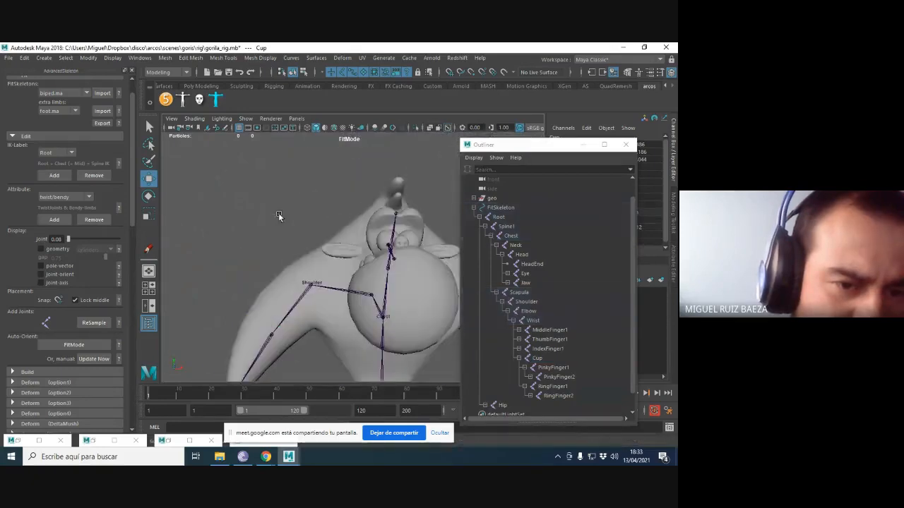
Show the gorilla in the side view and select the Jaw joint on the head.
{"action": "left_click_drag", "start_coordinate": [278, 212], "coordinate": [317, 262], "text": "alt"}
{"action": "key", "text": "space"}
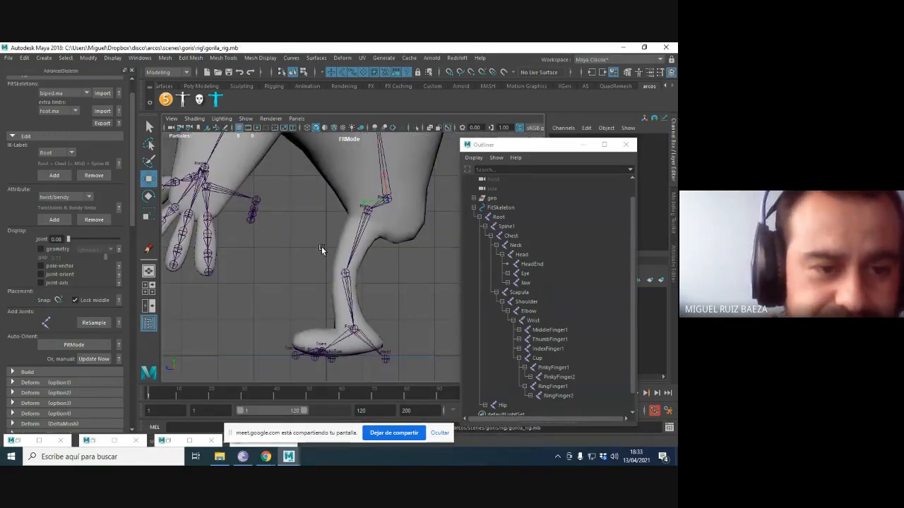
{"action": "right_click_drag", "start_coordinate": [317, 261], "coordinate": [372, 326], "text": "alt"}
{"action": "left_click_drag", "start_coordinate": [372, 326], "coordinate": [337, 197], "text": "alt"}
{"action": "left_click", "coordinate": [398, 235]}
Switch to Chrome and search Google for "bones head" in a new tab.
{"action": "left_click", "coordinate": [266, 457]}
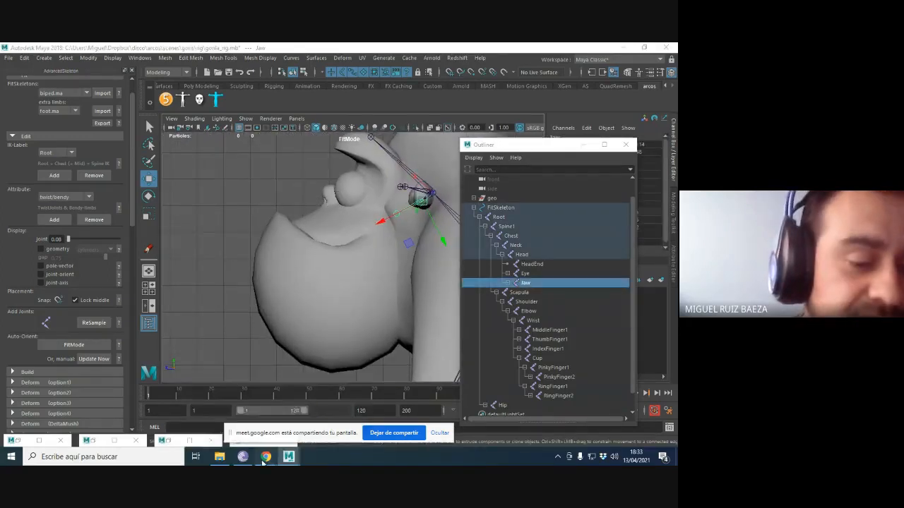
{"action": "left_click", "coordinate": [200, 390]}
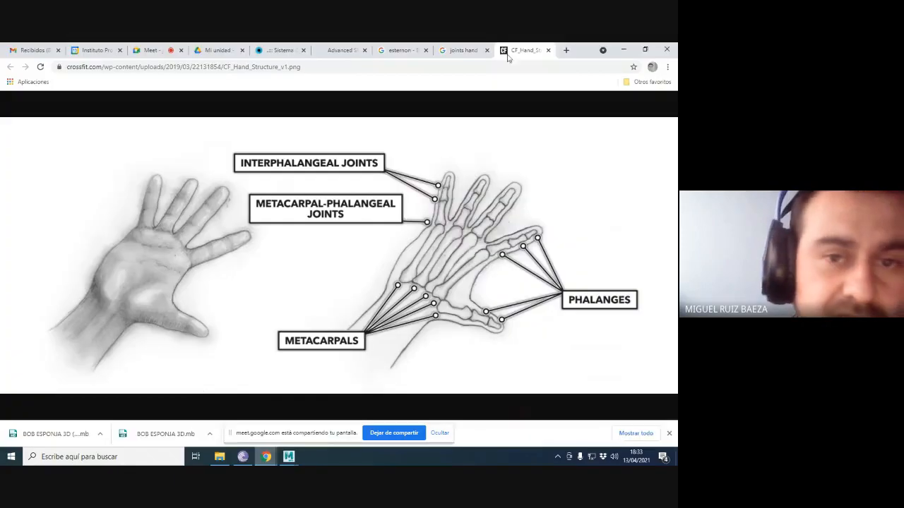
{"action": "left_click", "coordinate": [565, 50]}
{"action": "left_click", "coordinate": [284, 240]}
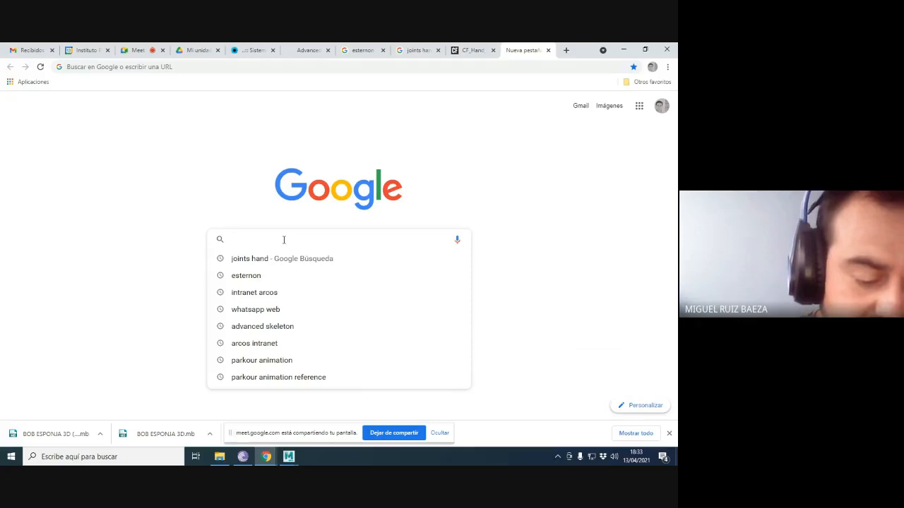
{"action": "type", "text": "bones "}
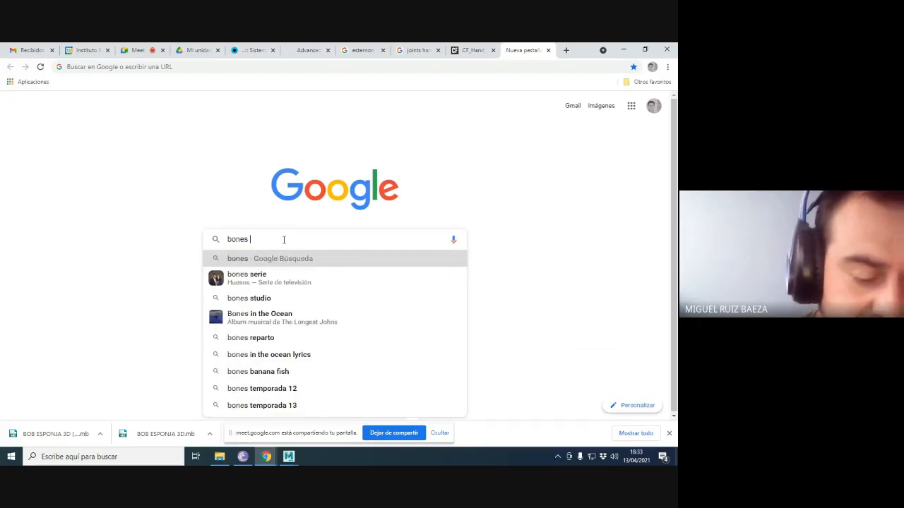
{"action": "type", "text": "haed"}
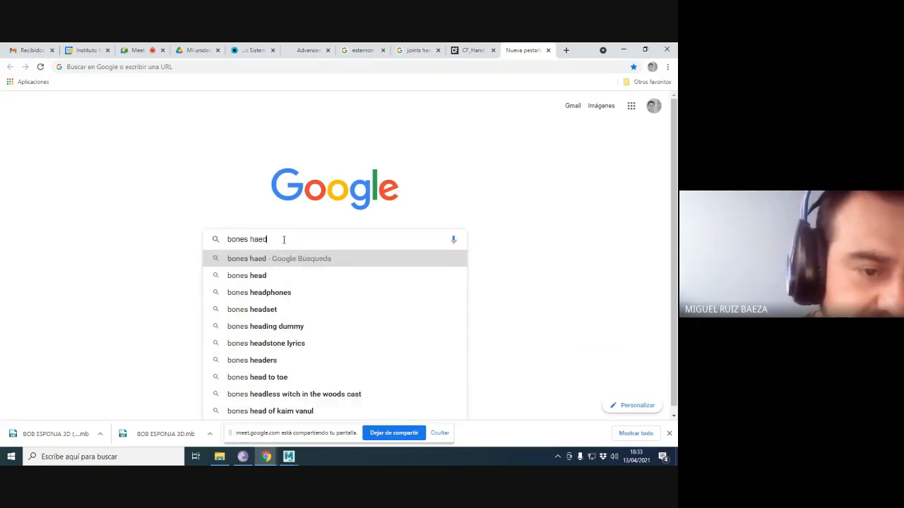
{"action": "key", "text": "BackSpace"}
{"action": "key", "text": "BackSpace"}
{"action": "key", "text": "BackSpace"}
{"action": "type", "text": "ead"}
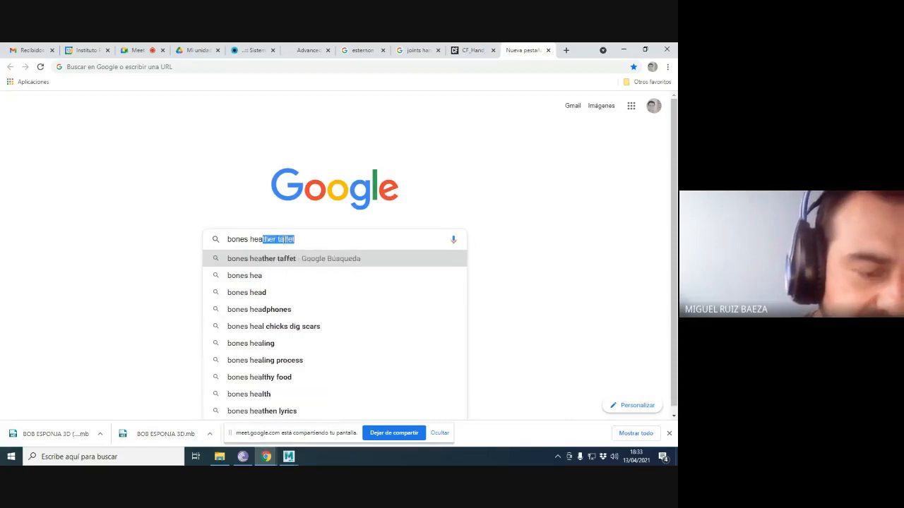
{"action": "key", "text": "Return"}
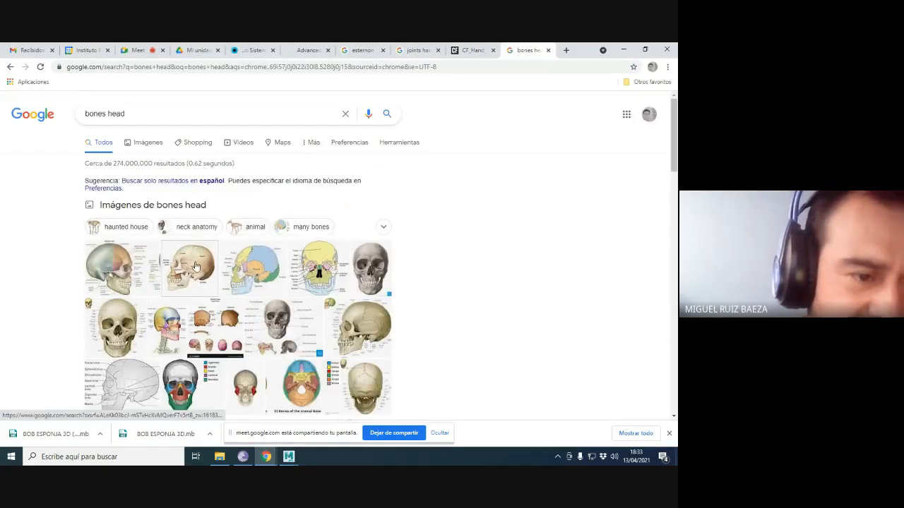
Enlarge the labelled side-view skull image and examine where the mandible hinges, with a look back at the hand structure diagram.
{"action": "left_click", "coordinate": [193, 264]}
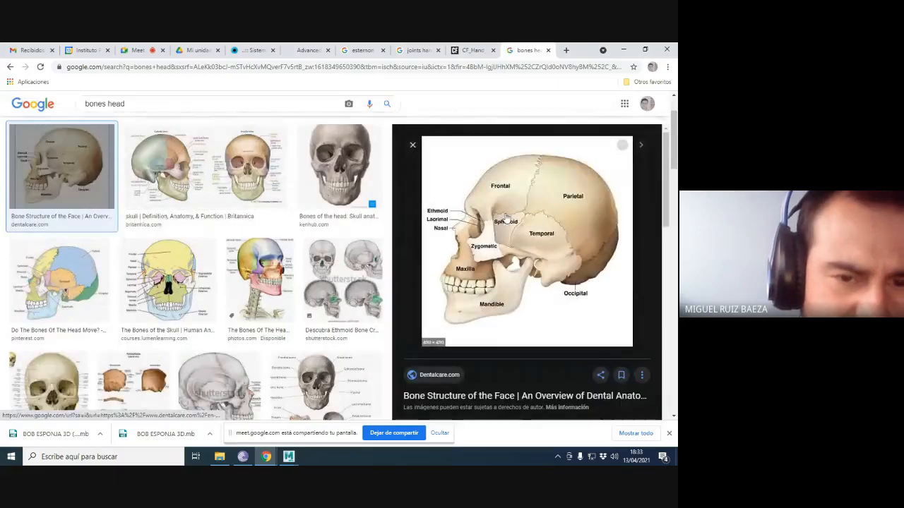
{"action": "right_click", "coordinate": [505, 220]}
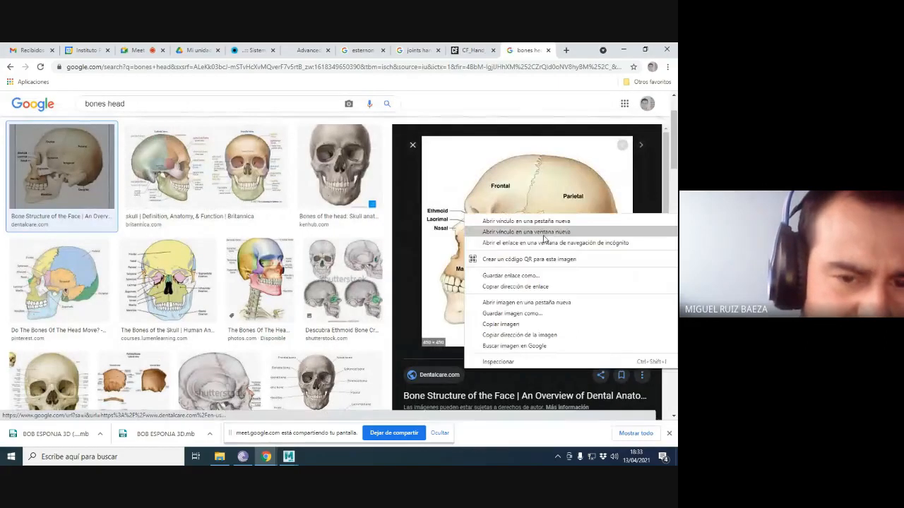
{"action": "left_click", "coordinate": [506, 303]}
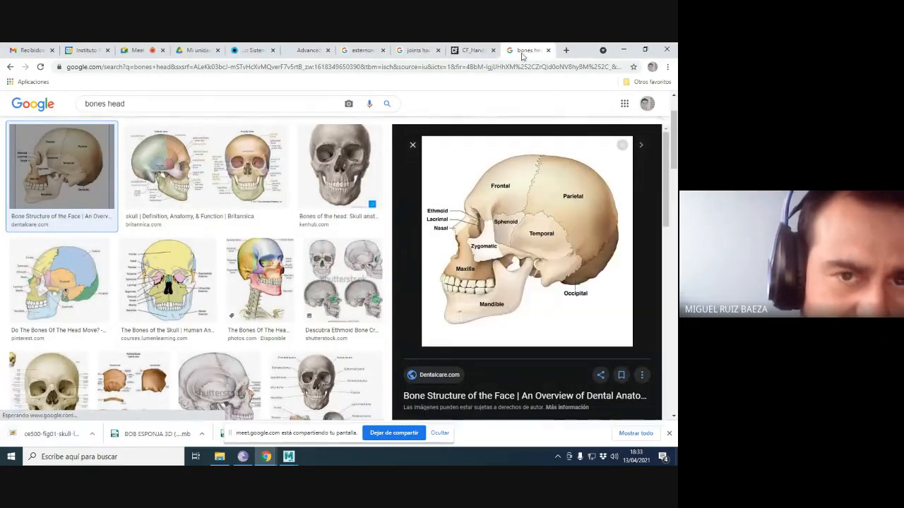
{"action": "left_click", "coordinate": [457, 50]}
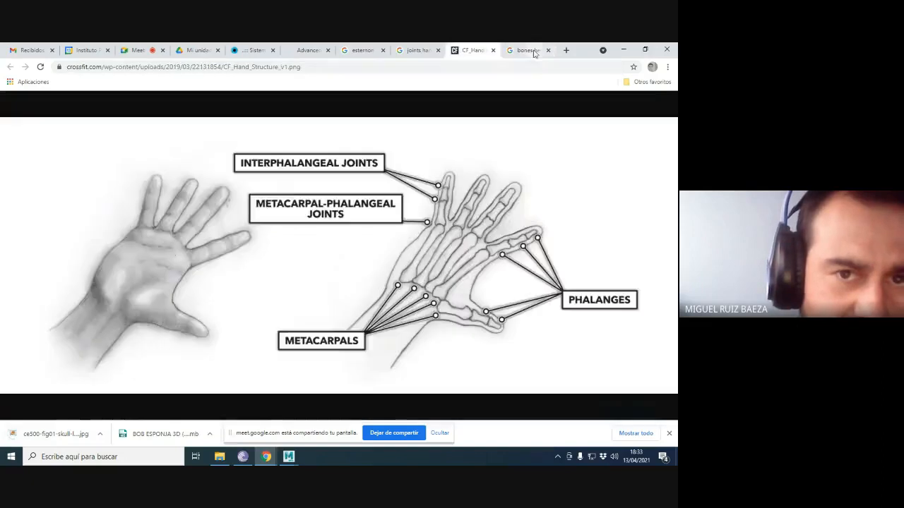
{"action": "left_click", "coordinate": [526, 50]}
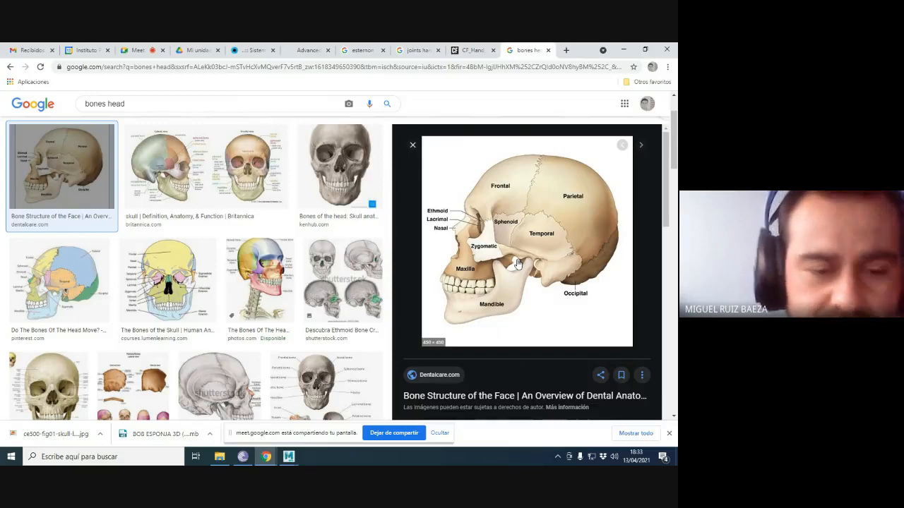
Return to Maya, move the Jaw joint forward and down from the ear, and place JawEnd at the front of the gorilla's lower jaw.
{"action": "key", "text": "alt+Tab"}
{"action": "left_click_drag", "start_coordinate": [359, 163], "coordinate": [319, 175], "text": "alt"}
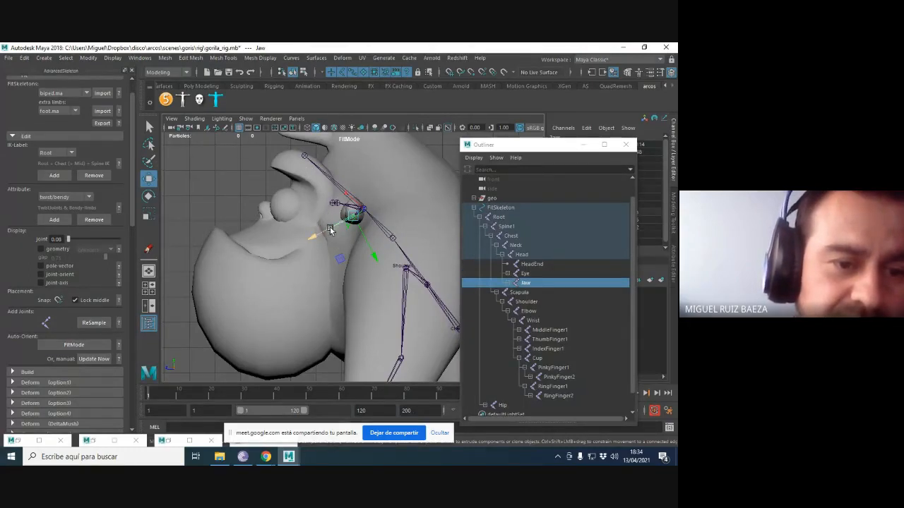
{"action": "left_click_drag", "start_coordinate": [353, 219], "coordinate": [332, 246]}
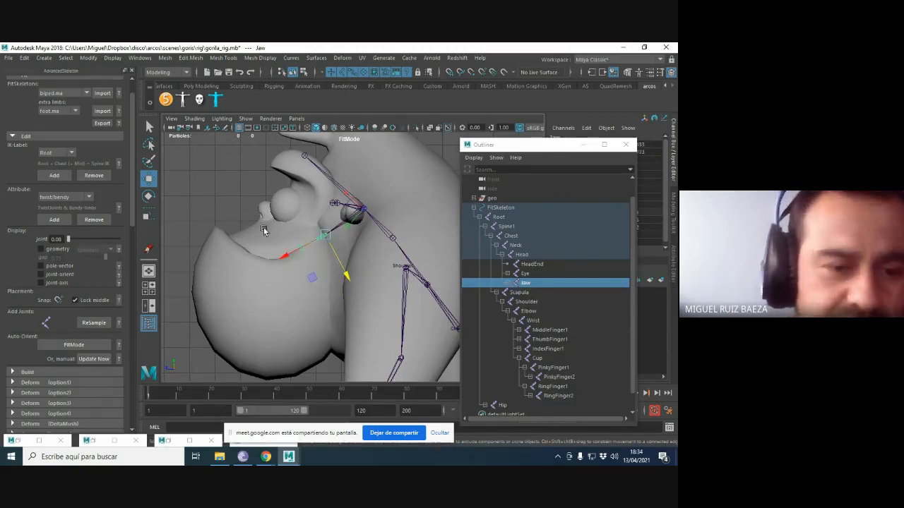
{"action": "left_click", "coordinate": [223, 207]}
{"action": "left_click_drag", "start_coordinate": [300, 245], "coordinate": [151, 302]}
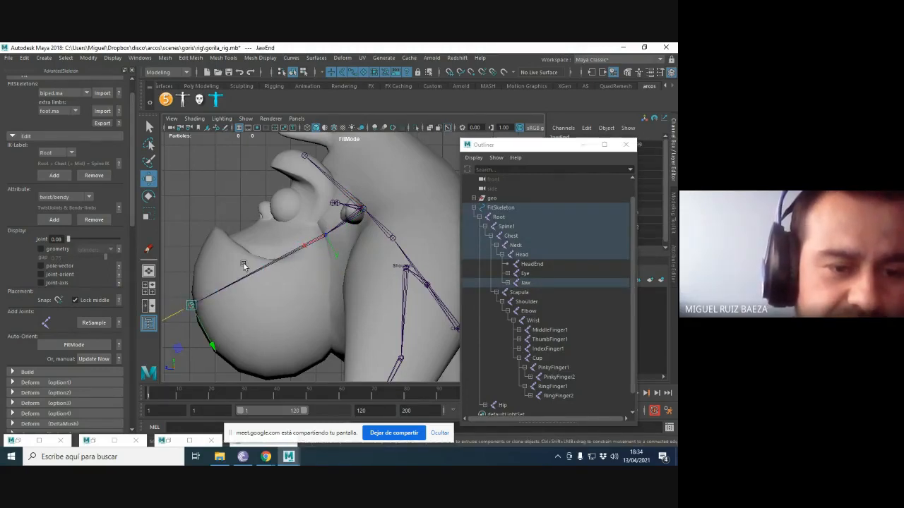
Select the gorilla's right eyeball in the perspective view and examine it against the Eye joint from several angles.
{"action": "key", "text": "space"}
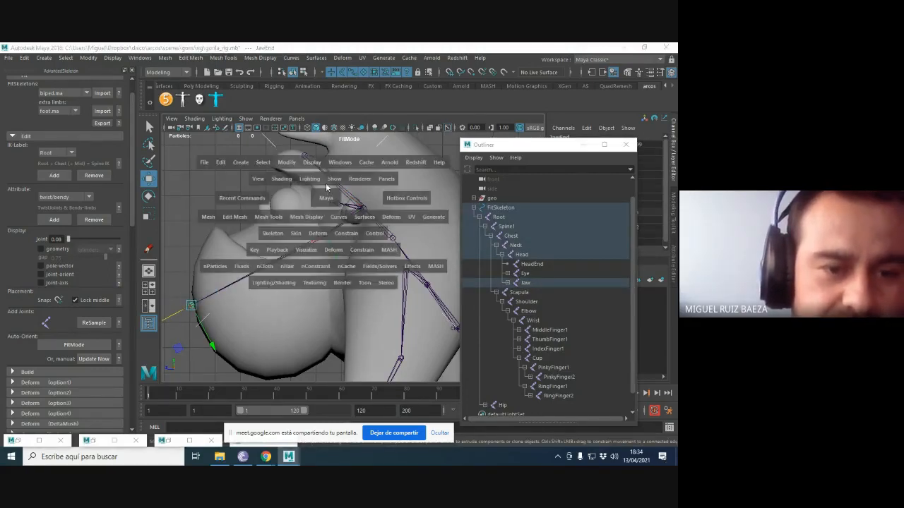
{"action": "left_click_drag", "start_coordinate": [335, 204], "coordinate": [406, 197], "text": "alt"}
{"action": "left_click", "coordinate": [338, 205]}
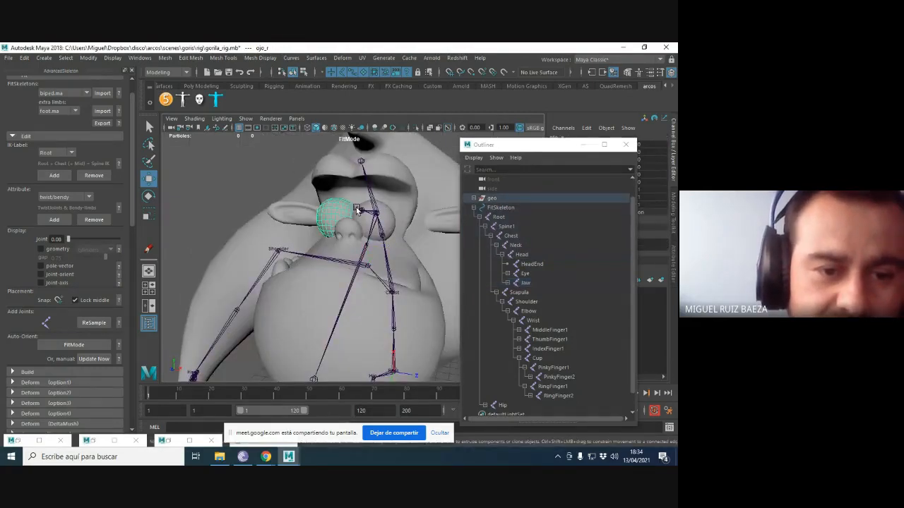
{"action": "key", "text": "e"}
{"action": "left_click_drag", "start_coordinate": [331, 209], "coordinate": [317, 224], "text": "alt"}
{"action": "left_click", "coordinate": [333, 235]}
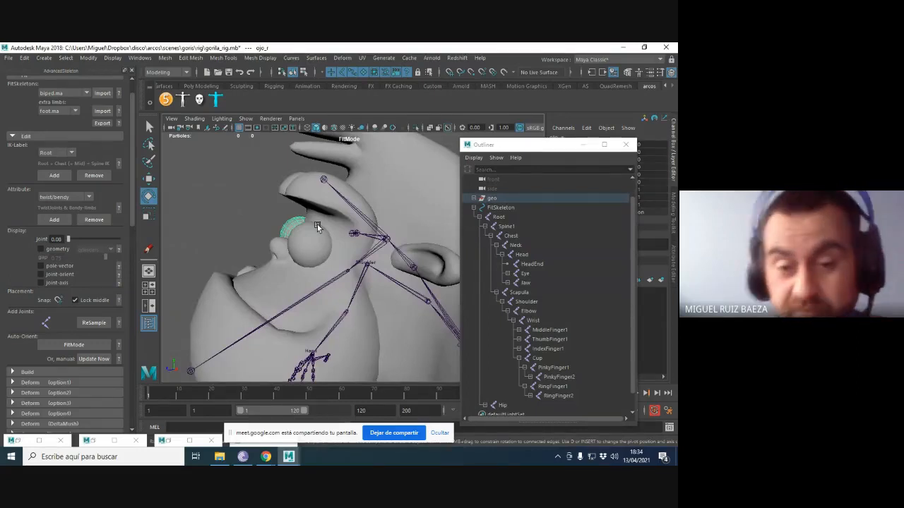
{"action": "left_click_drag", "start_coordinate": [299, 203], "coordinate": [242, 198], "text": "alt"}
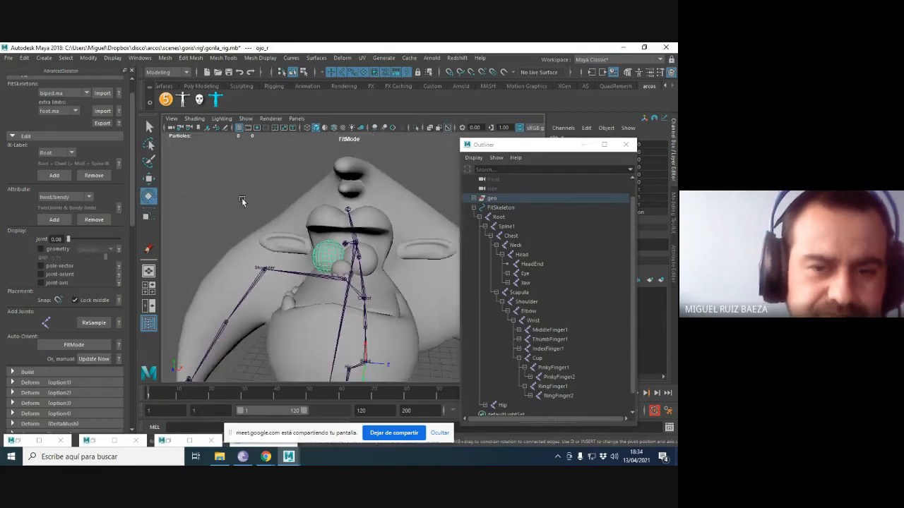
{"action": "left_click", "coordinate": [320, 230]}
{"action": "scroll", "coordinate": [320, 230], "scroll_direction": "up", "scroll_amount": 2}
{"action": "left_click", "coordinate": [326, 248]}
{"action": "left_click_drag", "start_coordinate": [326, 247], "coordinate": [351, 242], "text": "alt"}
{"action": "key", "text": "w"}
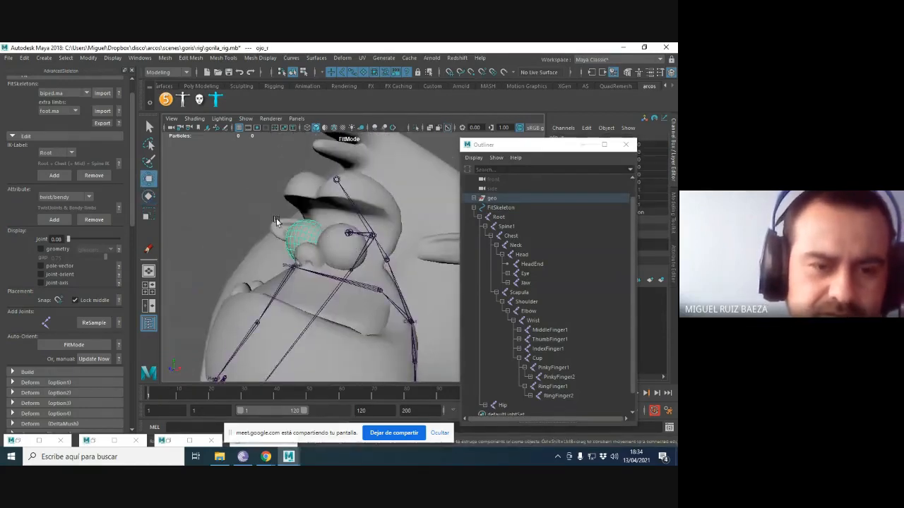
Select the left eyeball and compare both eyes with the Eye joint from the front and the side.
{"action": "left_click_drag", "start_coordinate": [277, 222], "coordinate": [241, 187], "text": "alt"}
{"action": "left_click", "coordinate": [241, 187]}
{"action": "left_click_drag", "start_coordinate": [290, 227], "coordinate": [244, 174], "text": "alt"}
{"action": "left_click", "coordinate": [319, 233]}
{"action": "left_click", "coordinate": [364, 223]}
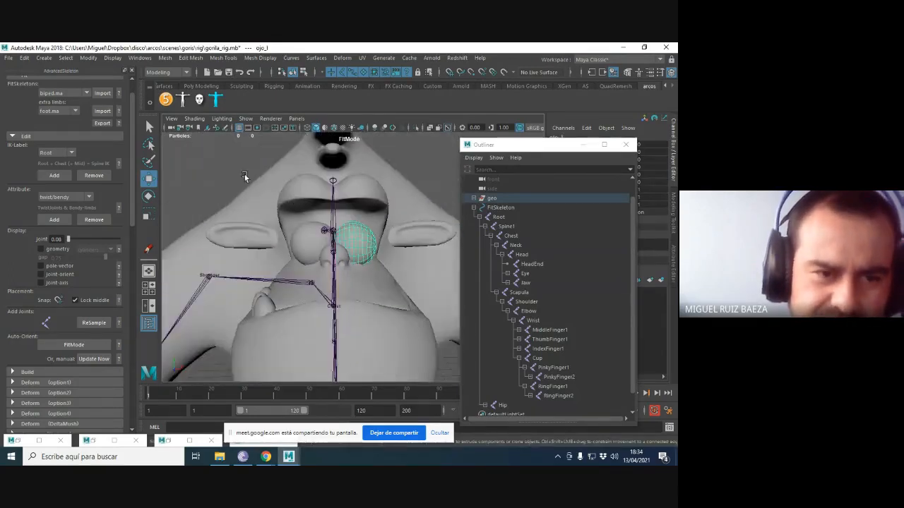
{"action": "left_click", "coordinate": [244, 175]}
{"action": "left_click_drag", "start_coordinate": [391, 232], "coordinate": [425, 223], "text": "alt"}
{"action": "left_click", "coordinate": [341, 233]}
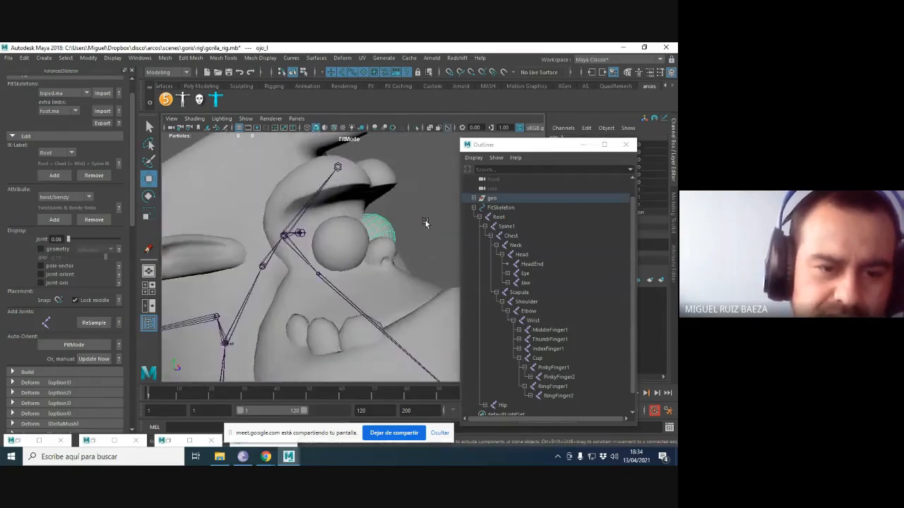
Create a polygon sphere and, in the side view, move it onto the gorilla's eyes.
{"action": "left_click", "coordinate": [28, 59]}
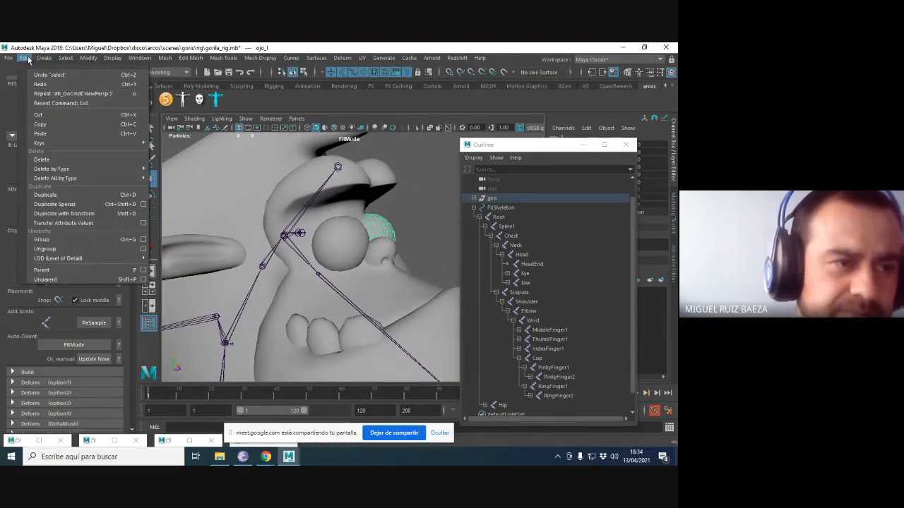
{"action": "mouse_move", "coordinate": [45, 61]}
{"action": "mouse_move", "coordinate": [95, 92]}
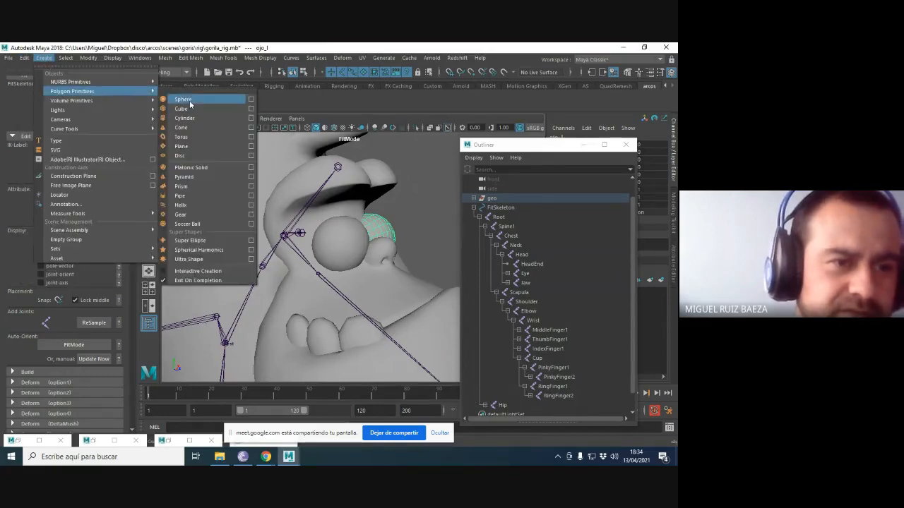
{"action": "left_click", "coordinate": [190, 100]}
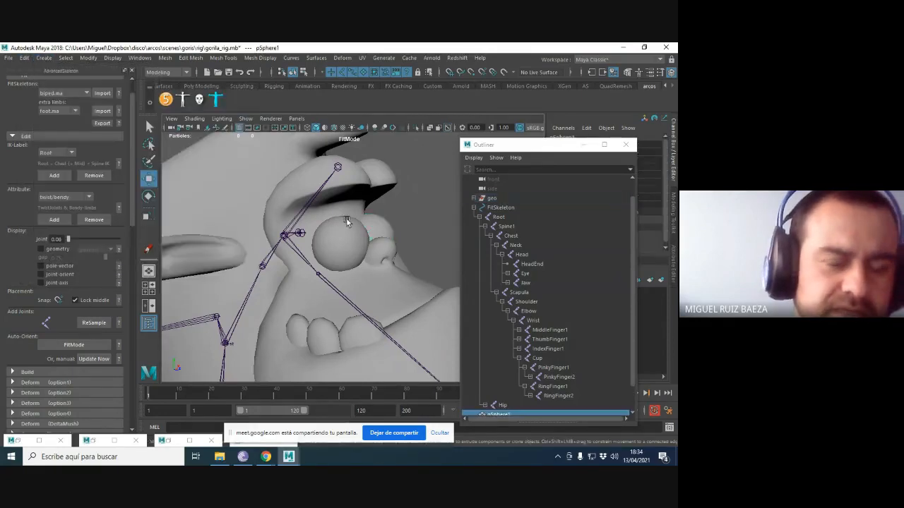
{"action": "scroll", "coordinate": [349, 283], "scroll_direction": "down", "scroll_amount": 5}
{"action": "left_click_drag", "start_coordinate": [335, 277], "coordinate": [381, 247]}
{"action": "key", "text": "space"}
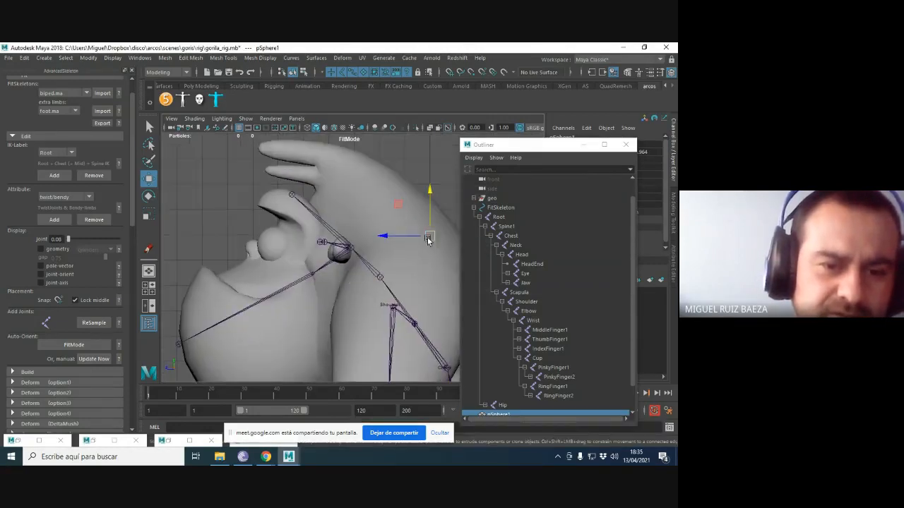
{"action": "left_click_drag", "start_coordinate": [300, 244], "coordinate": [286, 244]}
{"action": "scroll", "coordinate": [286, 244], "scroll_direction": "up", "scroll_amount": 5}
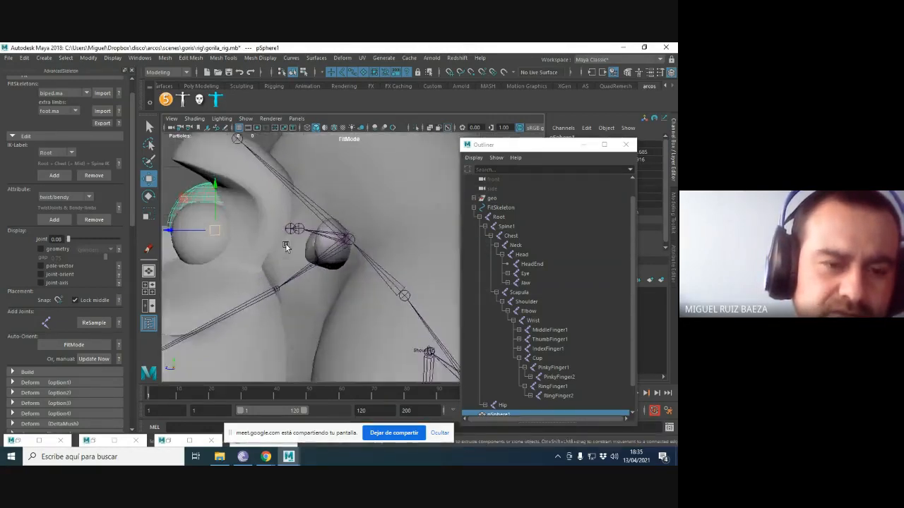
{"action": "middle_click_drag", "start_coordinate": [286, 244], "coordinate": [403, 247], "text": "alt"}
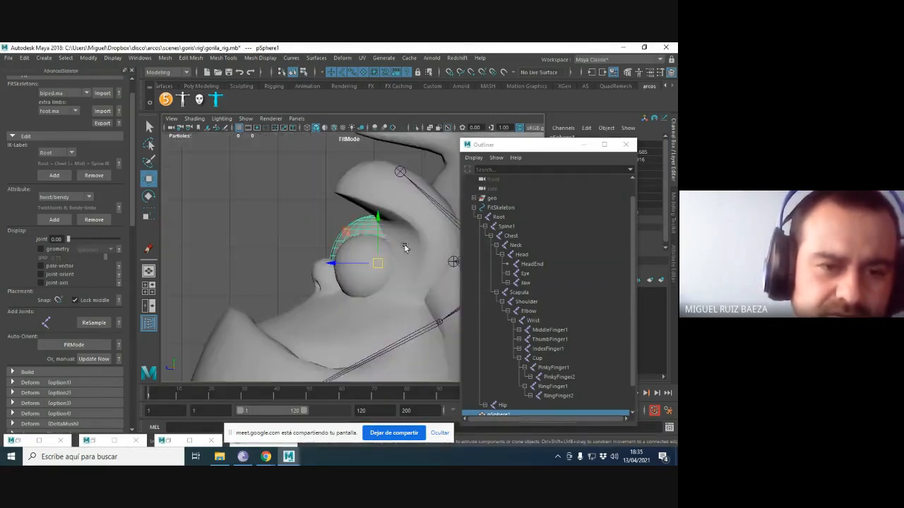
Refine the helper sphere's position in the side view and scale it to match the eyeball.
{"action": "left_click", "coordinate": [430, 129]}
{"action": "key", "text": "f"}
{"action": "left_click_drag", "start_coordinate": [342, 239], "coordinate": [294, 227]}
{"action": "key", "text": "e"}
{"action": "key", "text": "r"}
{"action": "key", "text": "w"}
{"action": "key", "text": "r"}
In the front view, move the helper sphere sideways from the midline onto the gorilla's right eyeball.
{"action": "key", "text": "space"}
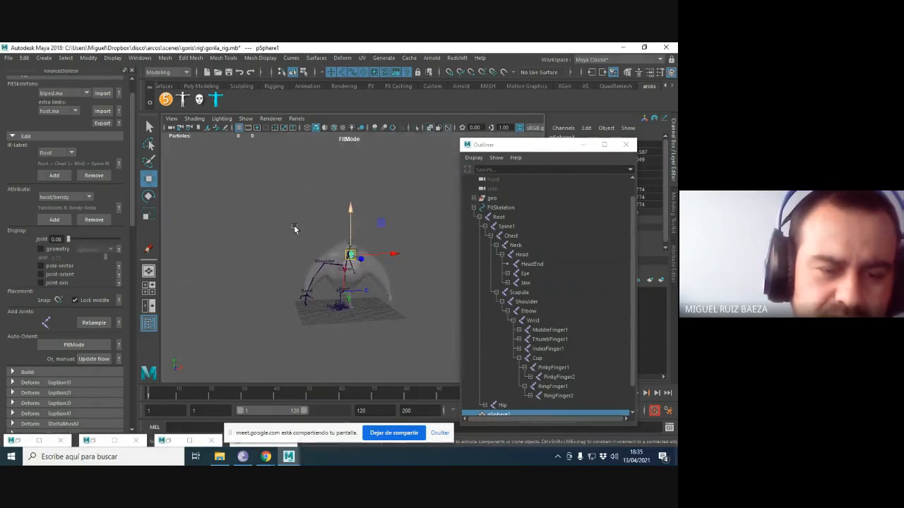
{"action": "right_click_drag", "start_coordinate": [295, 227], "coordinate": [398, 213], "text": "alt"}
{"action": "key", "text": "space"}
{"action": "left_click_drag", "start_coordinate": [397, 214], "coordinate": [417, 137]}
{"action": "left_click", "coordinate": [429, 127]}
{"action": "middle_click_drag", "start_coordinate": [415, 182], "coordinate": [305, 306], "text": "alt"}
{"action": "right_click_drag", "start_coordinate": [406, 302], "coordinate": [558, 270], "text": "alt"}
{"action": "middle_click_drag", "start_coordinate": [326, 223], "coordinate": [266, 226], "text": "alt"}
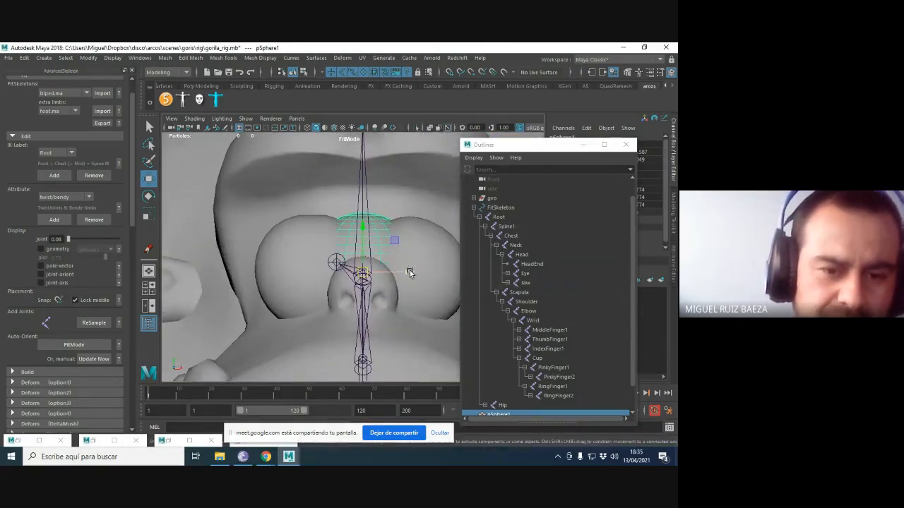
{"action": "left_click_drag", "start_coordinate": [410, 271], "coordinate": [343, 224]}
Match the Eye joint's translation to the helper sphere with Match Translation.
{"action": "key", "text": "space"}
{"action": "left_click_drag", "start_coordinate": [345, 230], "coordinate": [377, 213], "text": "alt"}
{"action": "key", "text": "f"}
{"action": "mouse_move", "coordinate": [341, 238]}
{"action": "left_mouse_down", "text": "alt"}
{"action": "mouse_move", "coordinate": [393, 237]}
{"action": "mouse_move", "coordinate": [355, 262]}
{"action": "mouse_move", "coordinate": [367, 268]}
{"action": "mouse_move", "coordinate": [366, 256]}
{"action": "mouse_move", "coordinate": [307, 242]}
{"action": "mouse_move", "coordinate": [332, 243]}
{"action": "mouse_move", "coordinate": [314, 248]}
{"action": "mouse_move", "coordinate": [373, 228]}
{"action": "mouse_move", "coordinate": [357, 234]}
{"action": "left_mouse_up", "text": "alt"}
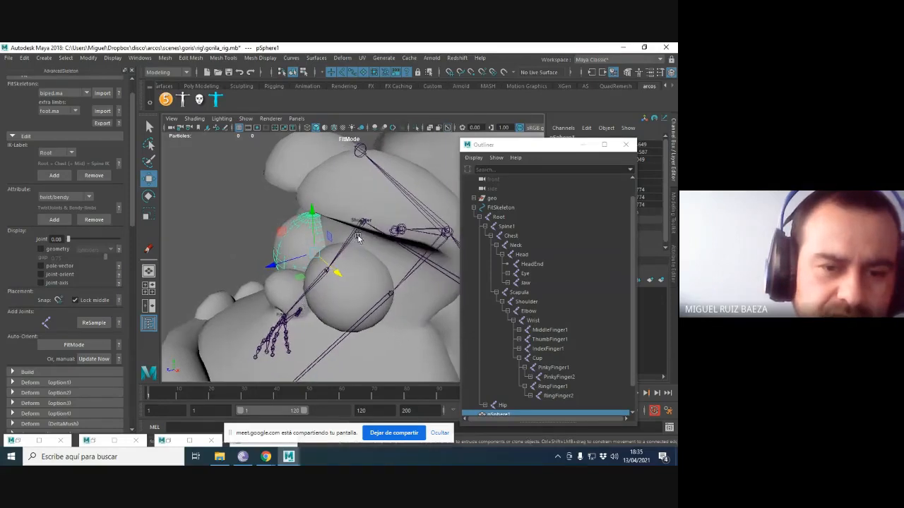
{"action": "left_click", "coordinate": [402, 225]}
{"action": "scroll", "coordinate": [529, 295], "scroll_direction": "down", "scroll_amount": 1}
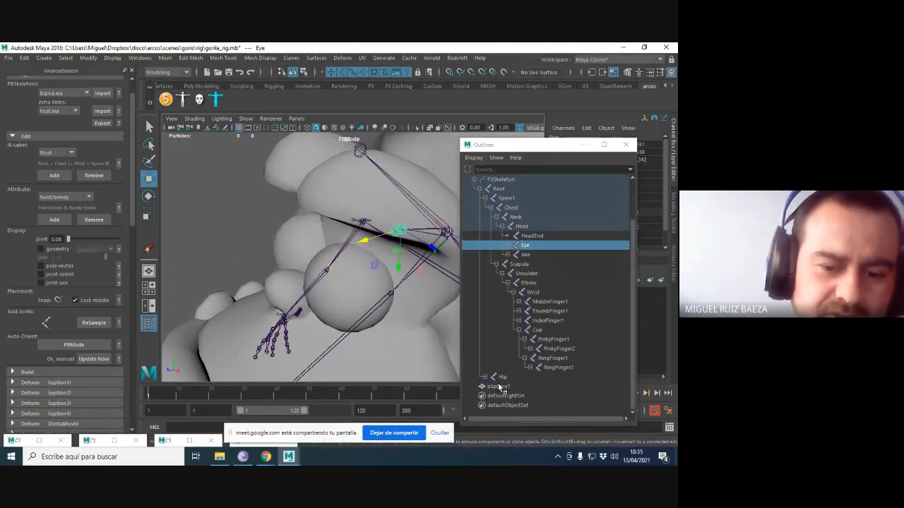
{"action": "left_click", "coordinate": [499, 386], "text": "ctrl"}
{"action": "left_click_drag", "start_coordinate": [317, 245], "coordinate": [309, 254], "text": "alt"}
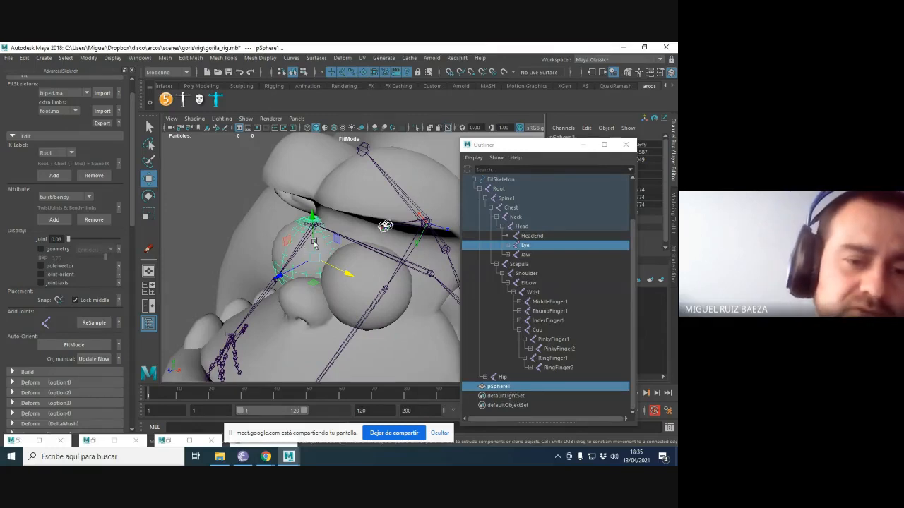
{"action": "left_click", "coordinate": [387, 224]}
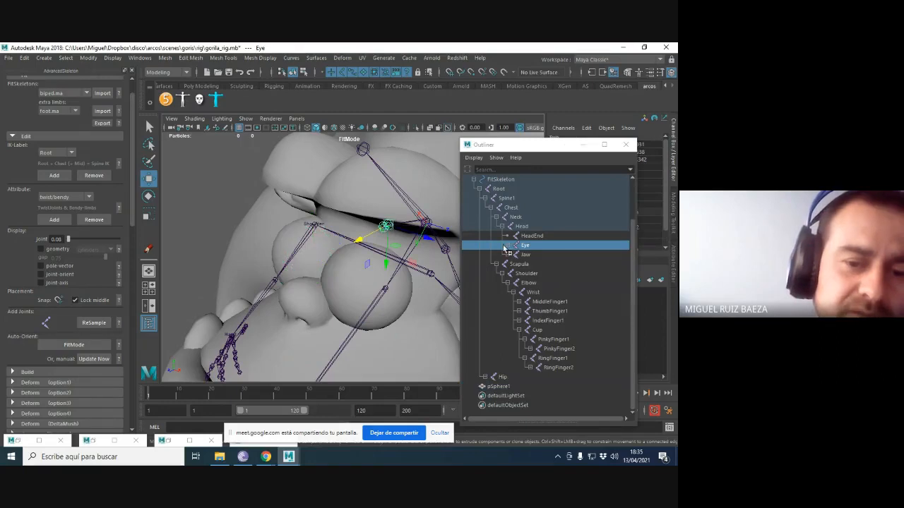
{"action": "left_click", "coordinate": [499, 386], "text": "ctrl"}
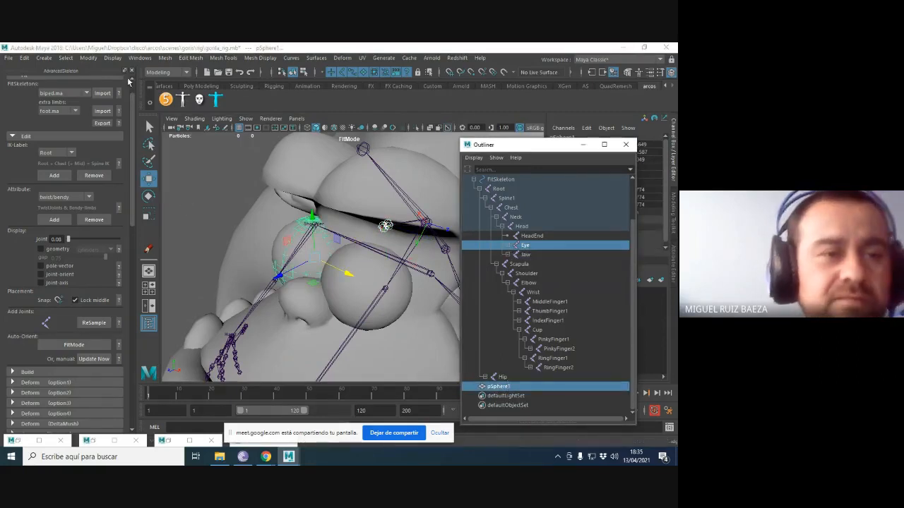
{"action": "left_click", "coordinate": [89, 58]}
{"action": "mouse_move", "coordinate": [146, 113]}
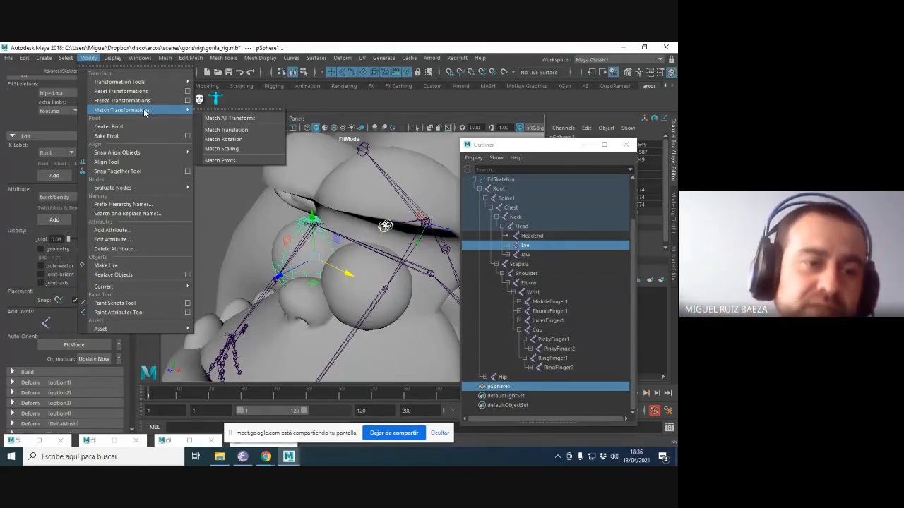
{"action": "left_click", "coordinate": [222, 130]}
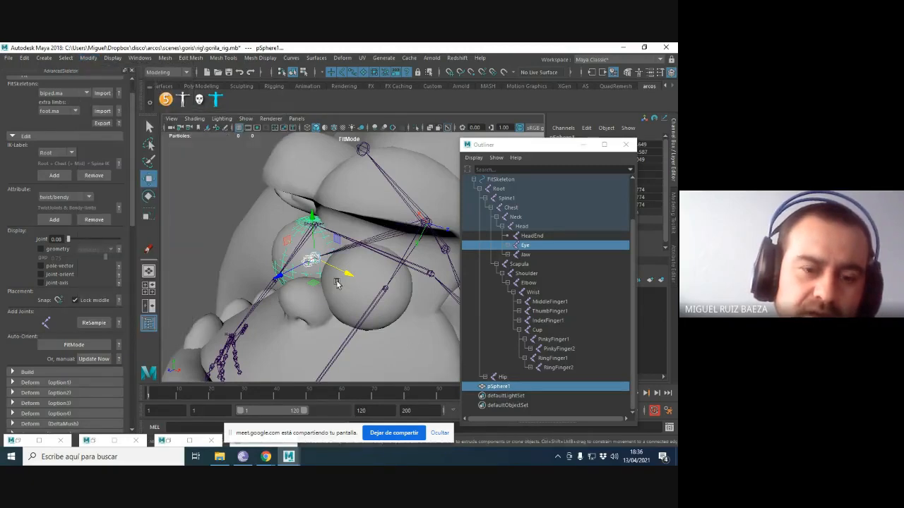
Check the Eye joint against the helper sphere's centre, and delete the sphere pSphere1.
{"action": "left_click", "coordinate": [524, 247]}
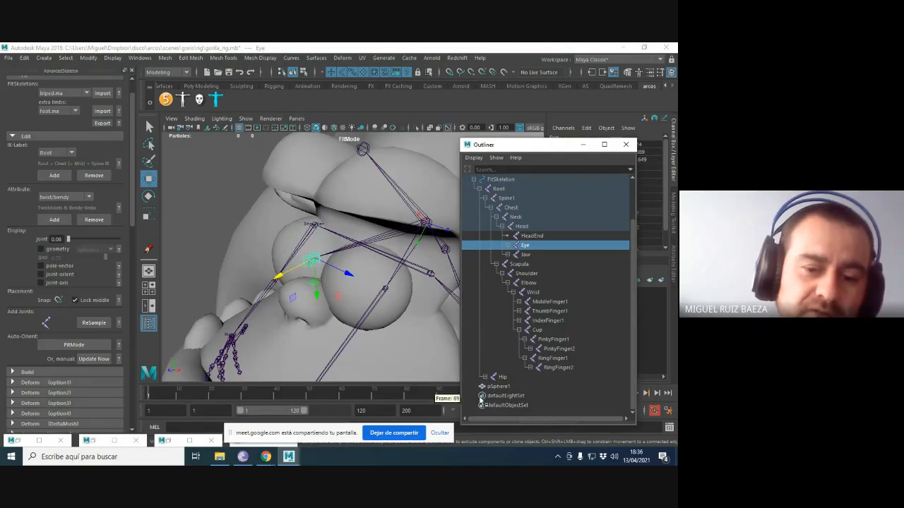
{"action": "left_click", "coordinate": [498, 387]}
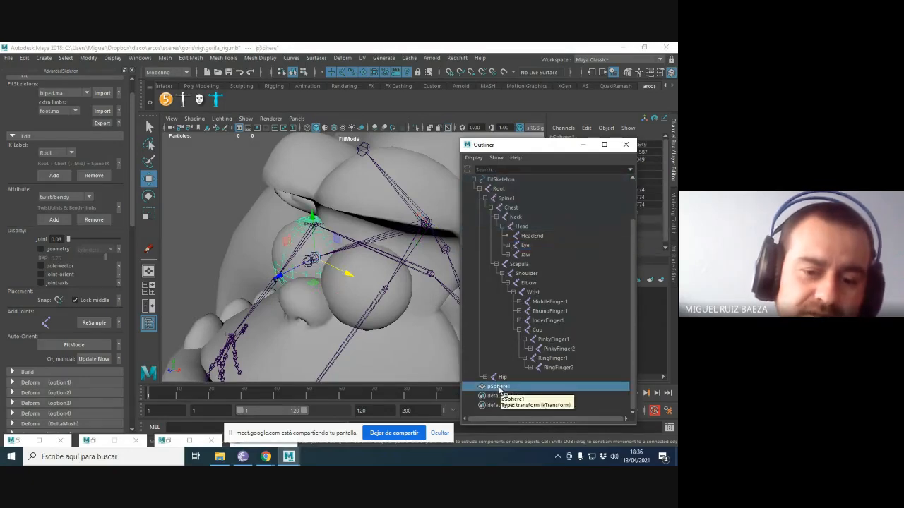
{"action": "key", "text": "f"}
{"action": "left_click_drag", "start_coordinate": [368, 298], "coordinate": [299, 310], "text": "alt"}
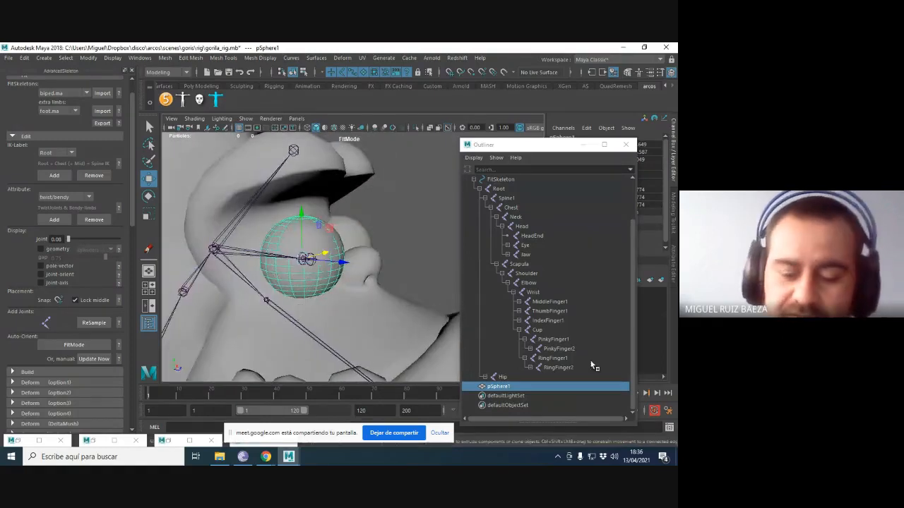
{"action": "left_click", "coordinate": [499, 385]}
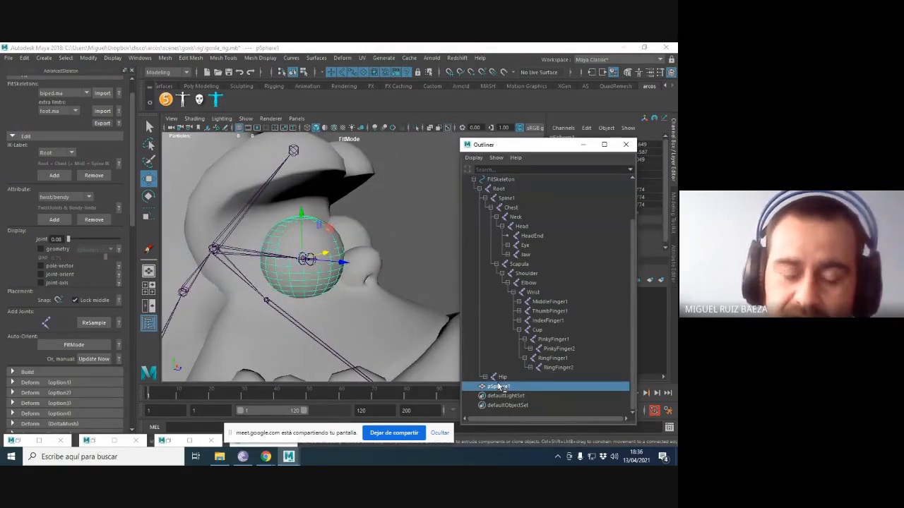
{"action": "key", "text": "Delete"}
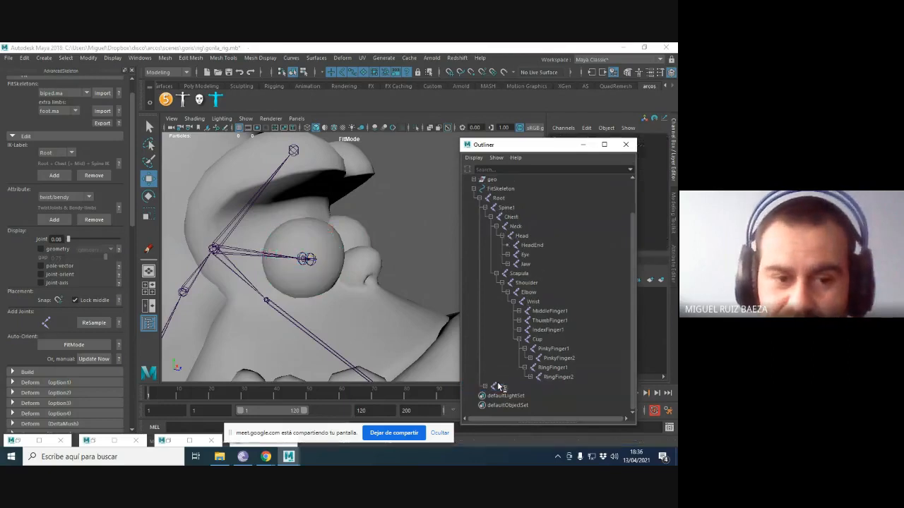
Move the Outliner out of the way and inspect the Eye joint inside the eyeball from several angles.
{"action": "left_click_drag", "start_coordinate": [504, 145], "coordinate": [503, 271]}
{"action": "left_click_drag", "start_coordinate": [395, 268], "coordinate": [296, 257], "text": "alt"}
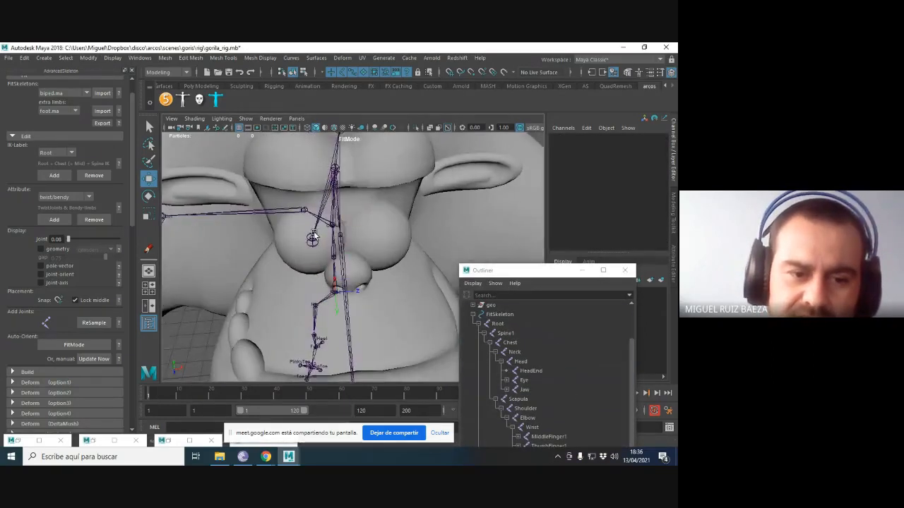
{"action": "left_click", "coordinate": [313, 238]}
{"action": "key", "text": "f"}
{"action": "left_click_drag", "start_coordinate": [430, 212], "coordinate": [299, 246], "text": "alt"}
{"action": "left_click", "coordinate": [433, 171]}
{"action": "scroll", "coordinate": [423, 209], "scroll_direction": "up", "scroll_amount": 5}
{"action": "scroll", "coordinate": [412, 203], "scroll_direction": "down", "scroll_amount": 5}
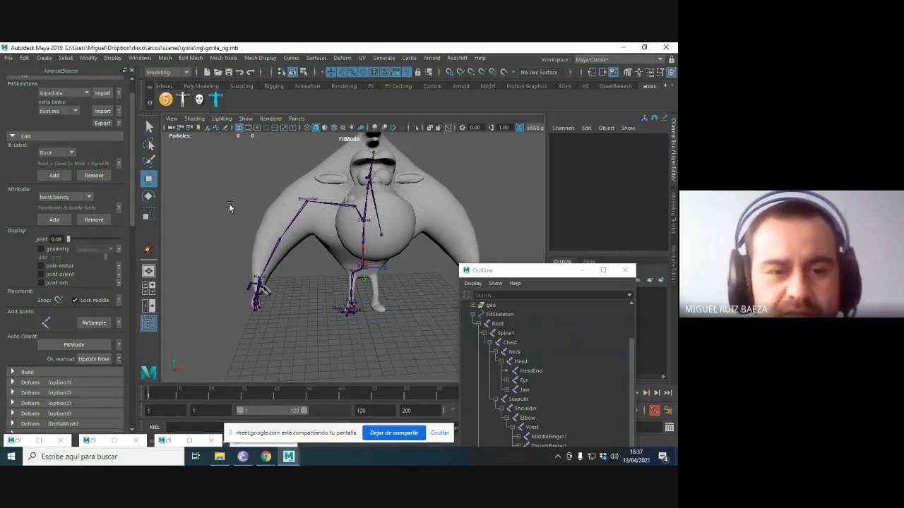
Show the gorilla in the front view and select the Scapula joint to check its placement.
{"action": "key", "text": "space"}
{"action": "left_click_drag", "start_coordinate": [327, 209], "coordinate": [329, 237]}
{"action": "middle_click_drag", "start_coordinate": [331, 215], "coordinate": [335, 205], "text": "alt"}
{"action": "right_click_drag", "start_coordinate": [335, 205], "coordinate": [279, 186], "text": "alt"}
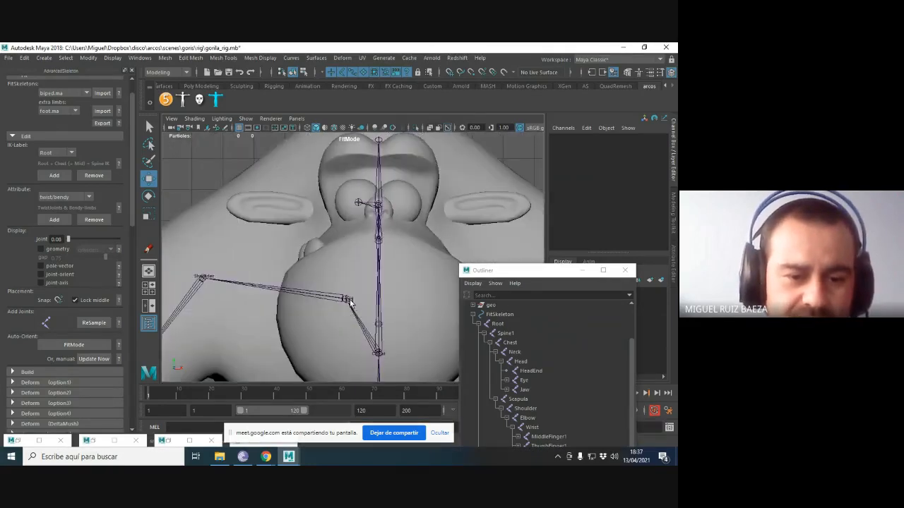
{"action": "left_click", "coordinate": [347, 300]}
{"action": "scroll", "coordinate": [349, 286], "scroll_direction": "down", "scroll_amount": 1}
{"action": "scroll", "coordinate": [346, 284], "scroll_direction": "down", "scroll_amount": 1}
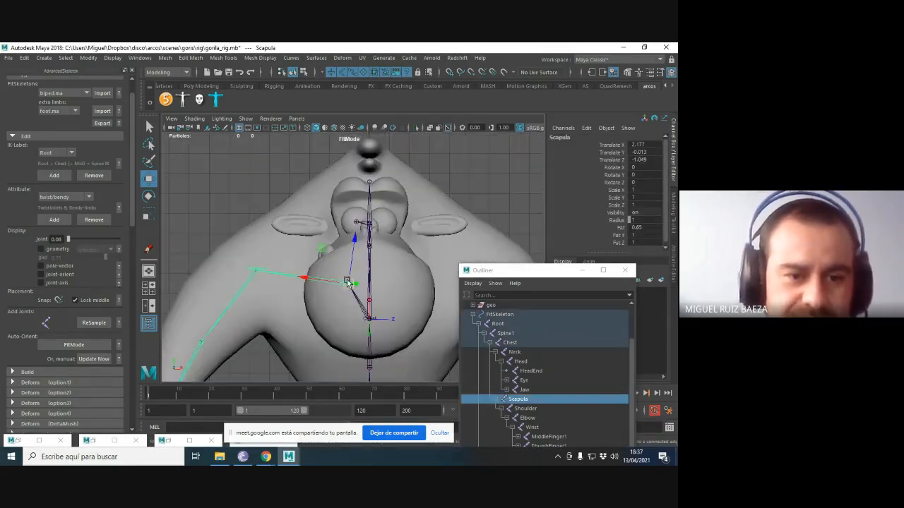
Deselect the Scapula joint and review the fitted skeleton in perspective from the back, front, hand and foot.
{"action": "key", "text": "space"}
{"action": "left_click_drag", "start_coordinate": [329, 281], "coordinate": [330, 261]}
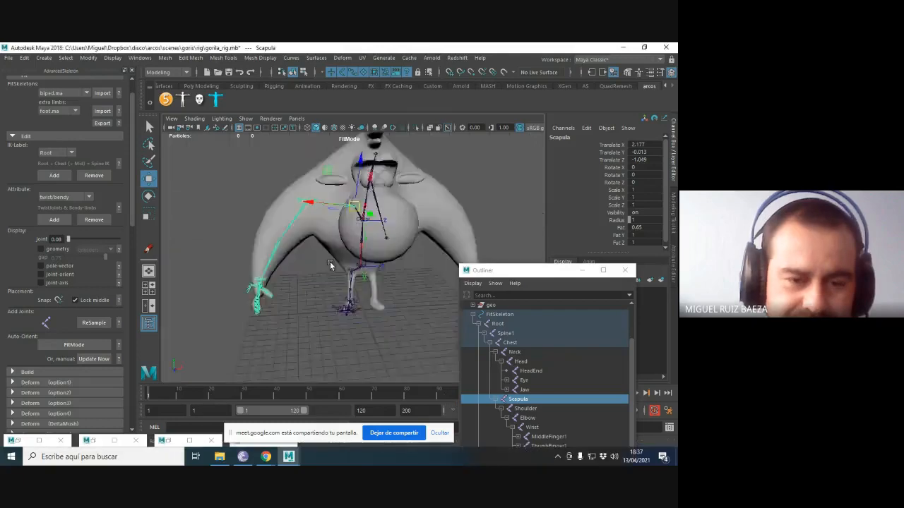
{"action": "scroll", "coordinate": [326, 262], "scroll_direction": "down", "scroll_amount": 1}
{"action": "left_click", "coordinate": [319, 211]}
{"action": "left_click_drag", "start_coordinate": [319, 210], "coordinate": [478, 203], "text": "alt"}
{"action": "scroll", "coordinate": [337, 238], "scroll_direction": "up", "scroll_amount": 4}
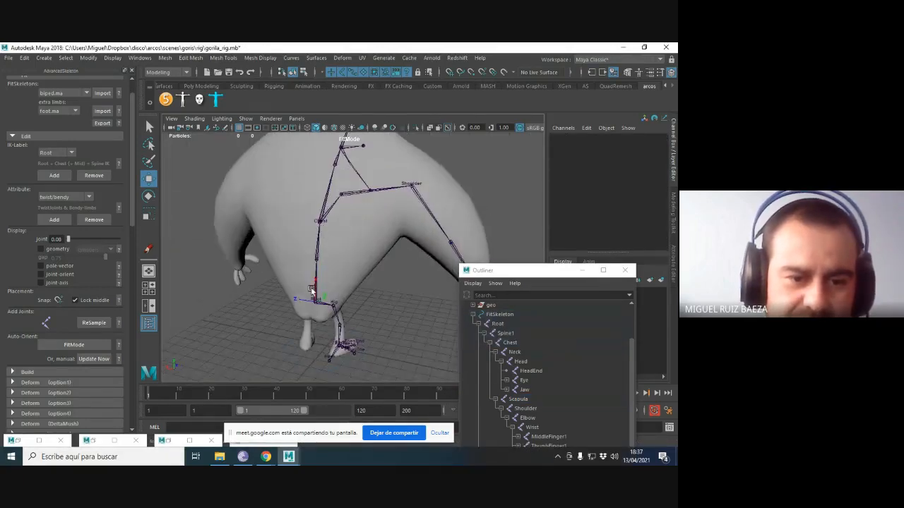
{"action": "left_click_drag", "start_coordinate": [327, 269], "coordinate": [306, 209], "text": "alt"}
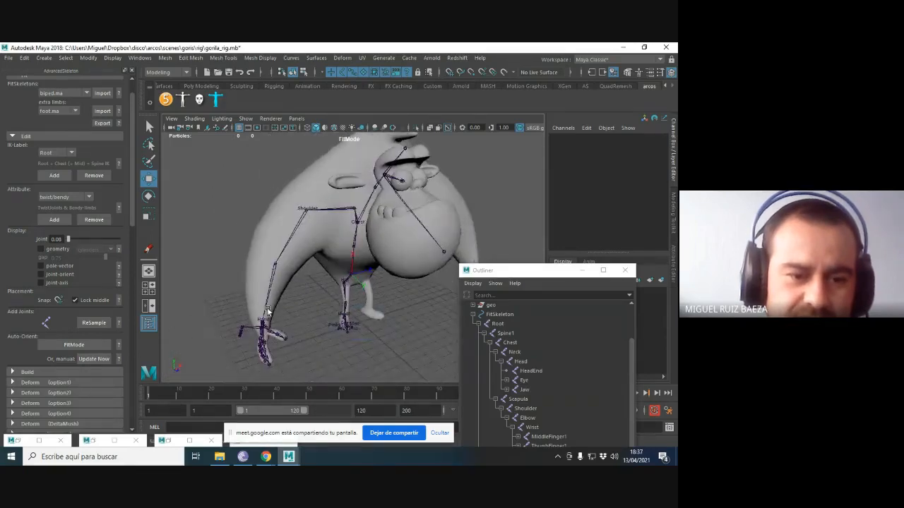
{"action": "left_click_drag", "start_coordinate": [270, 312], "coordinate": [279, 326], "text": "alt"}
{"action": "middle_click_drag", "start_coordinate": [279, 325], "coordinate": [303, 216], "text": "alt"}
{"action": "right_click_drag", "start_coordinate": [303, 216], "coordinate": [346, 256], "text": "alt"}
{"action": "left_click_drag", "start_coordinate": [347, 256], "coordinate": [334, 204], "text": "alt"}
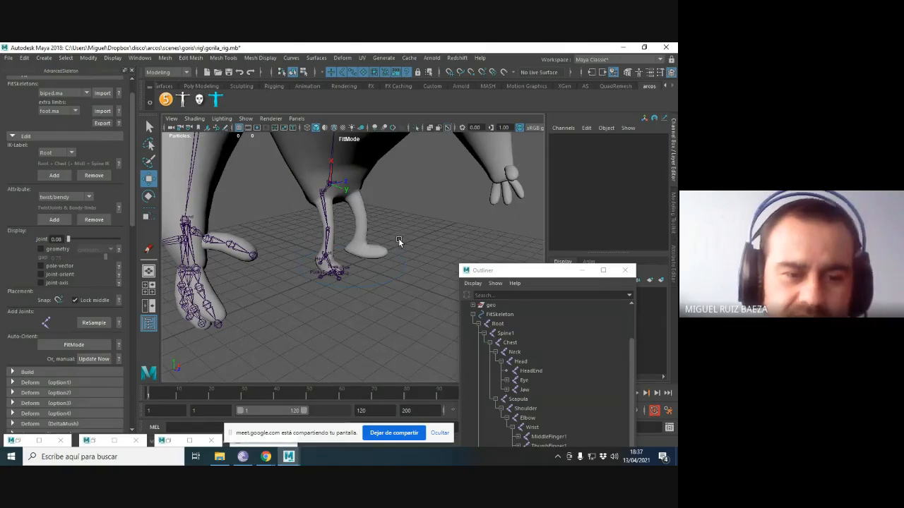
Review the complete fitted skeleton on the gorilla from the front and three-quarter angles.
{"action": "left_click_drag", "start_coordinate": [345, 228], "coordinate": [327, 219], "text": "alt"}
{"action": "right_click_drag", "start_coordinate": [327, 219], "coordinate": [275, 204], "text": "alt"}
{"action": "middle_click_drag", "start_coordinate": [430, 209], "coordinate": [398, 247], "text": "alt"}
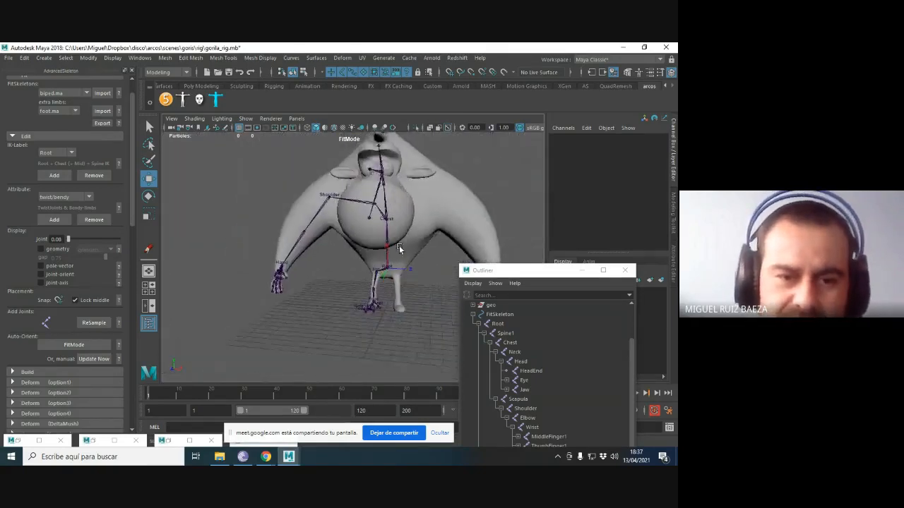
{"action": "left_click_drag", "start_coordinate": [399, 248], "coordinate": [461, 254], "text": "alt"}
{"action": "left_click_drag", "start_coordinate": [478, 212], "coordinate": [464, 245], "text": "alt"}
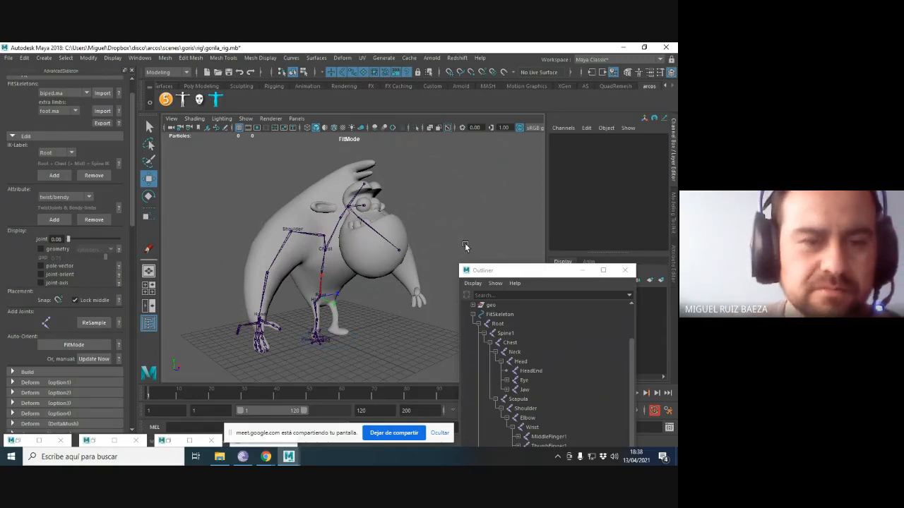
Switch to the Google Meet call in Chrome to check the meeting chat, and return to Maya.
{"action": "key", "text": "alt+Tab"}
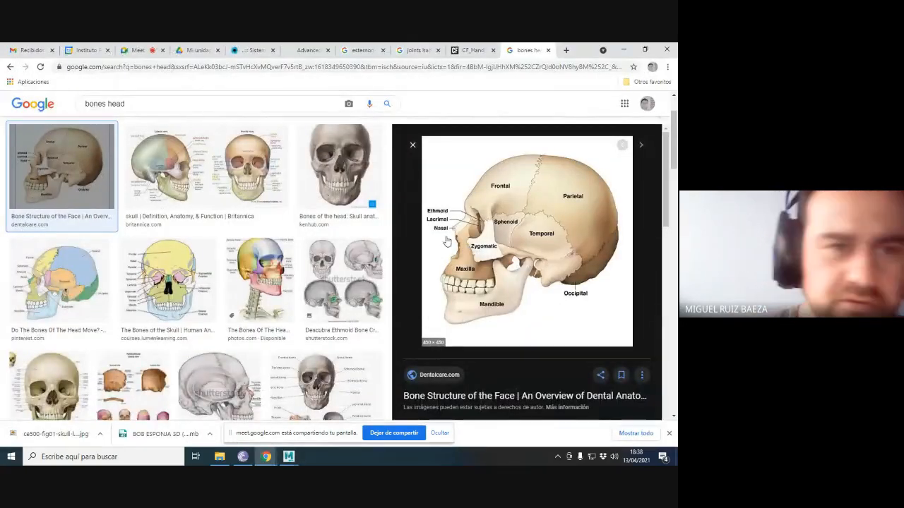
{"action": "left_click", "coordinate": [137, 50]}
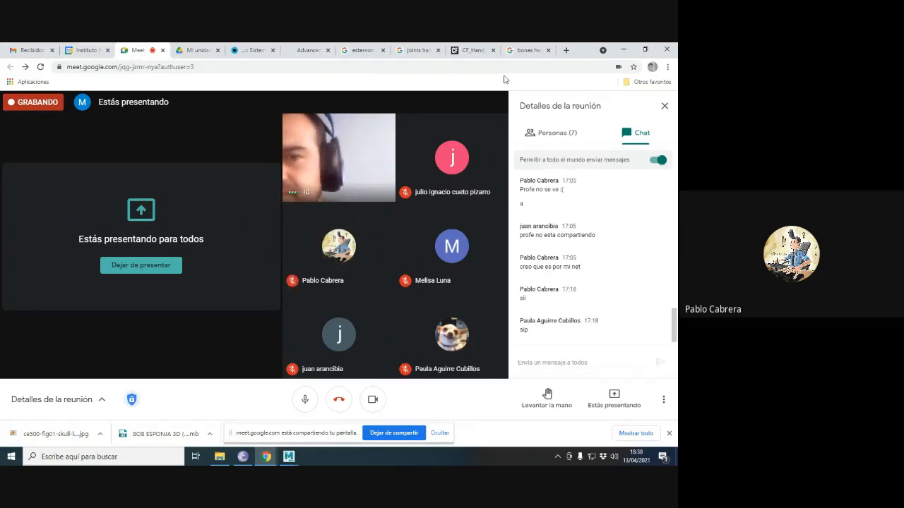
{"action": "left_click", "coordinate": [566, 51]}
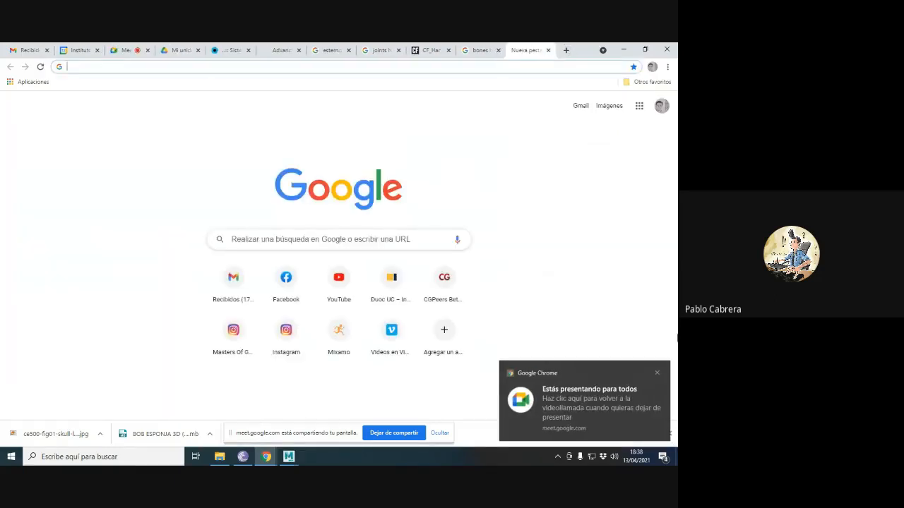
{"action": "left_click", "coordinate": [548, 50]}
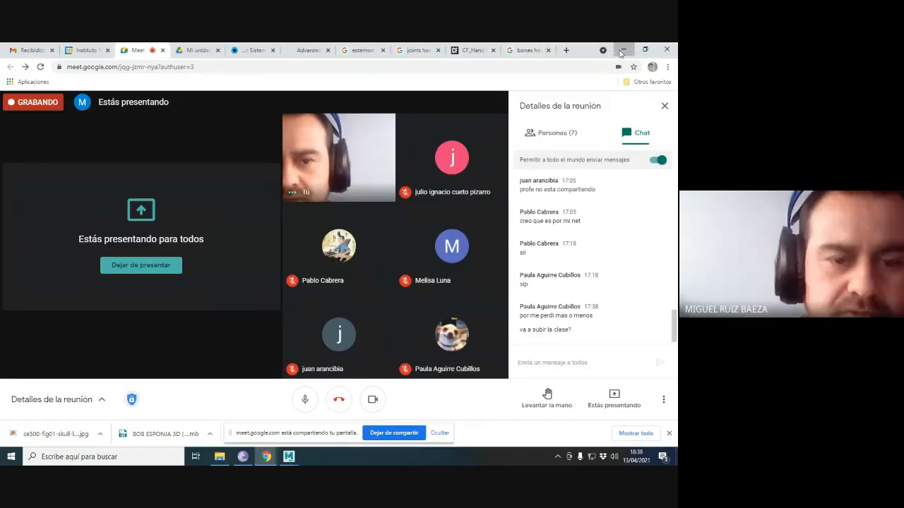
{"action": "left_click", "coordinate": [623, 50]}
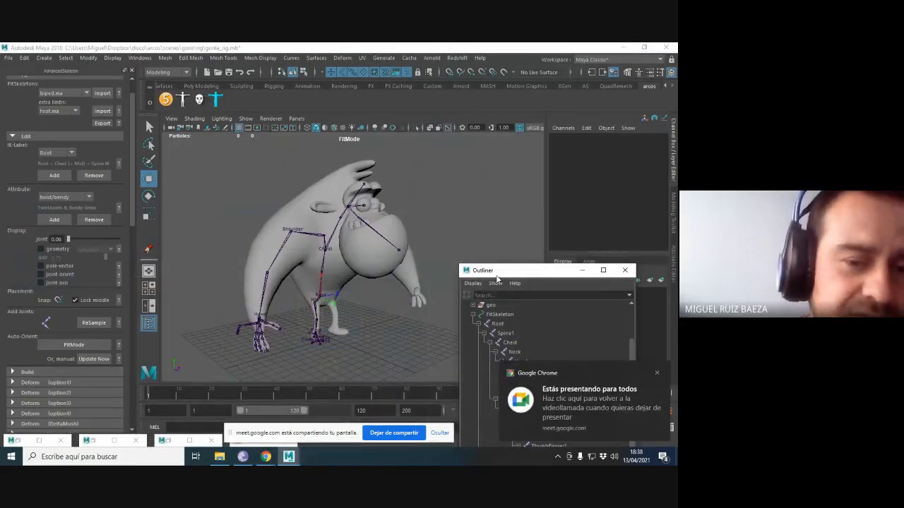
Collapse the Root joint hierarchy in the Outliner and turn off FitMode for the skeleton.
{"action": "left_click_drag", "start_coordinate": [497, 278], "coordinate": [529, 175]}
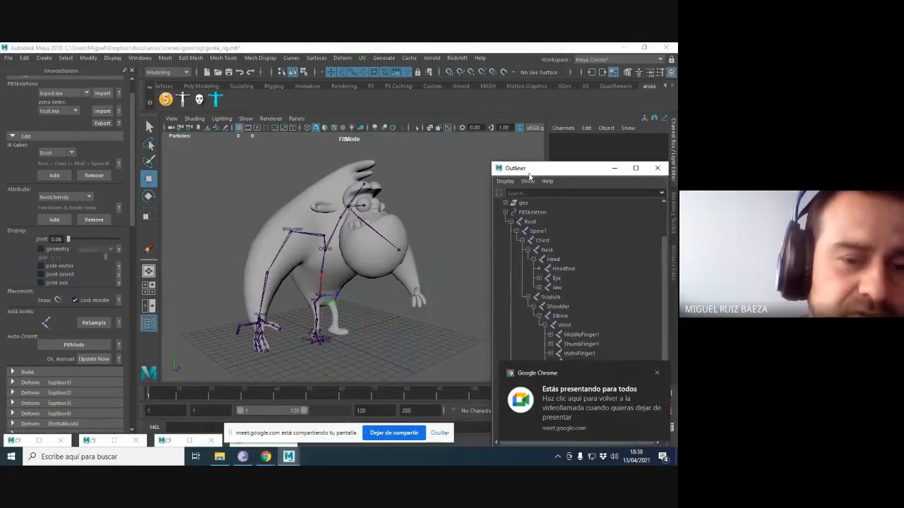
{"action": "left_click", "coordinate": [510, 222]}
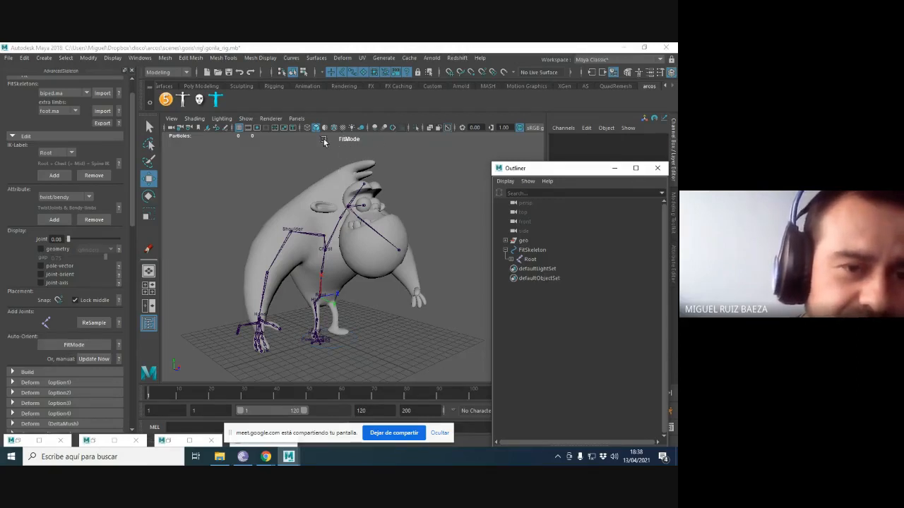
{"action": "left_click", "coordinate": [73, 344]}
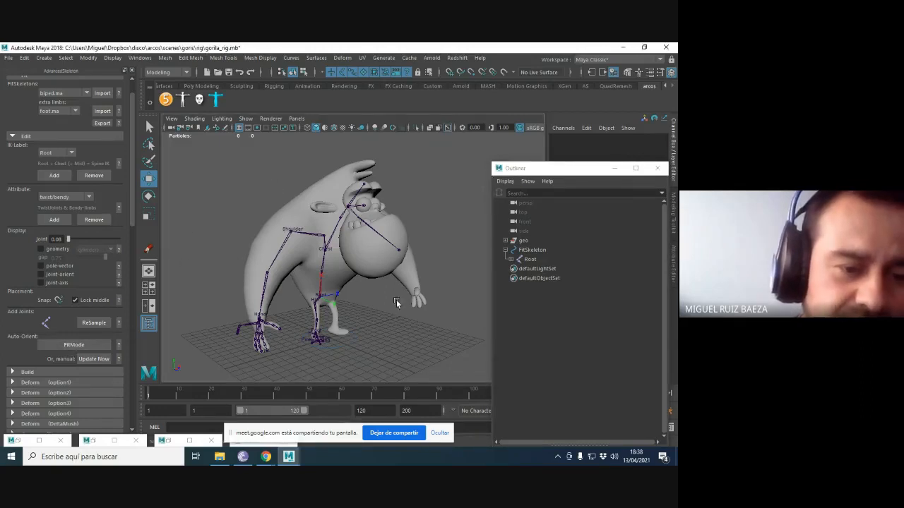
Select the Shoulder joint, examine its twist and bendy joint attributes, and deselect it.
{"action": "scroll", "coordinate": [422, 207], "scroll_direction": "up", "scroll_amount": 2}
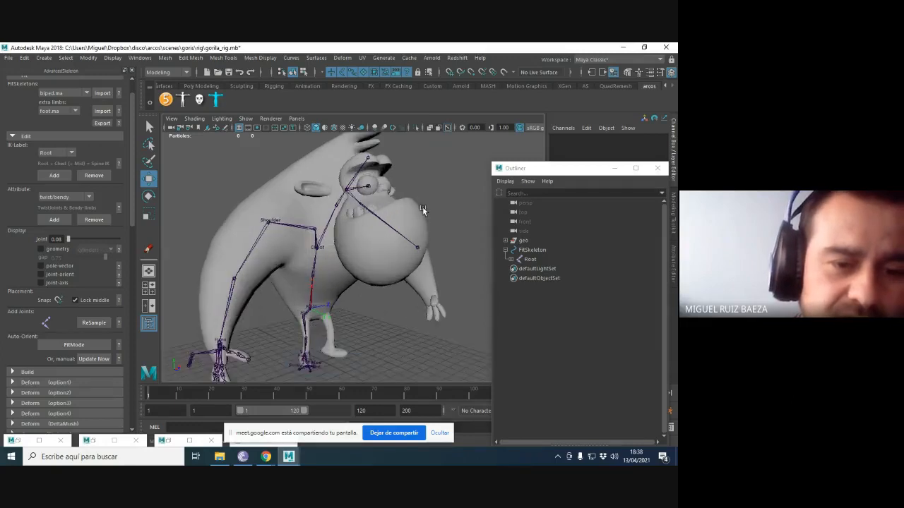
{"action": "scroll", "coordinate": [422, 207], "scroll_direction": "down", "scroll_amount": 2}
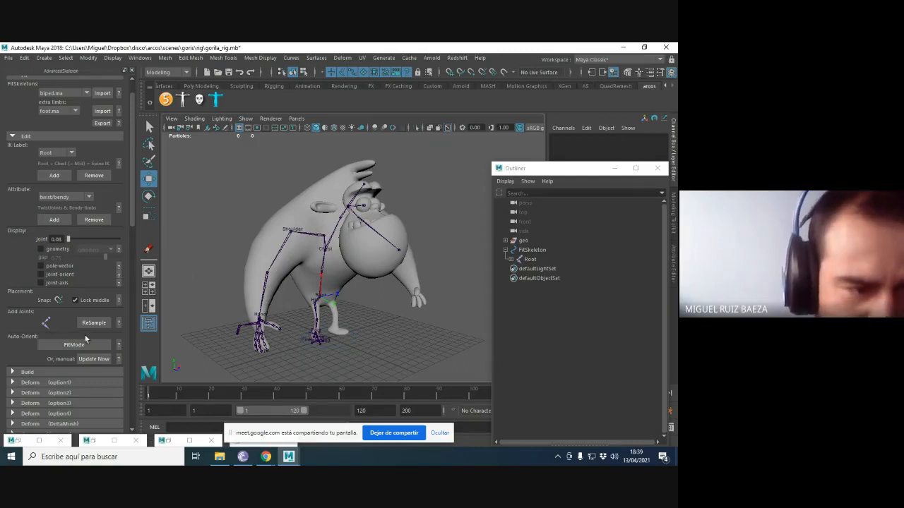
{"action": "scroll", "coordinate": [96, 318], "scroll_direction": "up", "scroll_amount": 2}
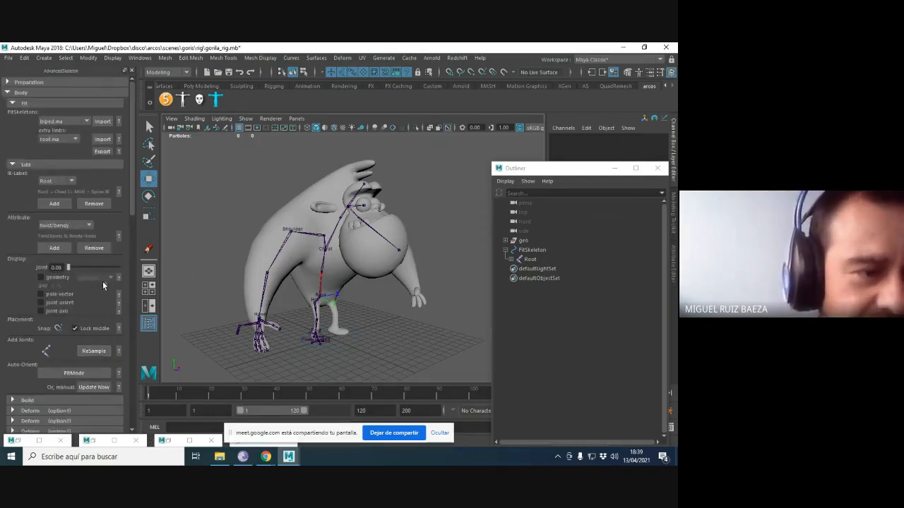
{"action": "left_click", "coordinate": [13, 103]}
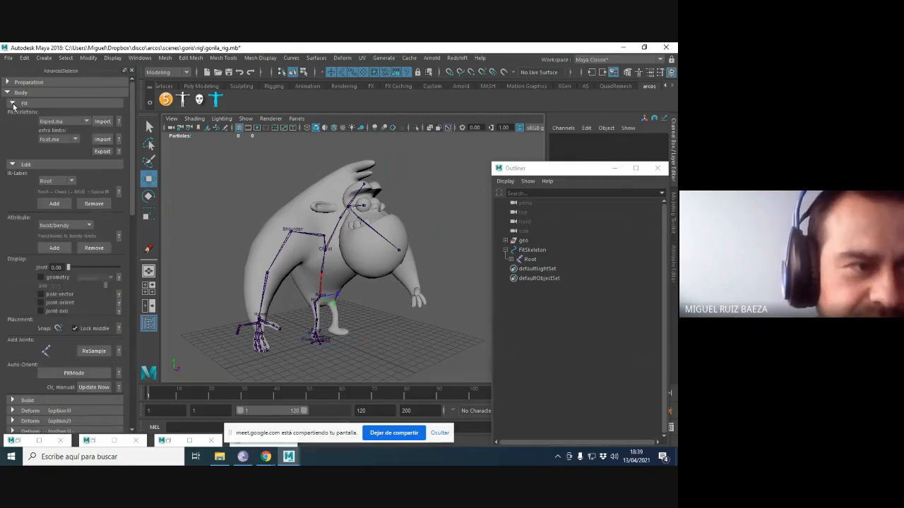
{"action": "left_click", "coordinate": [286, 244]}
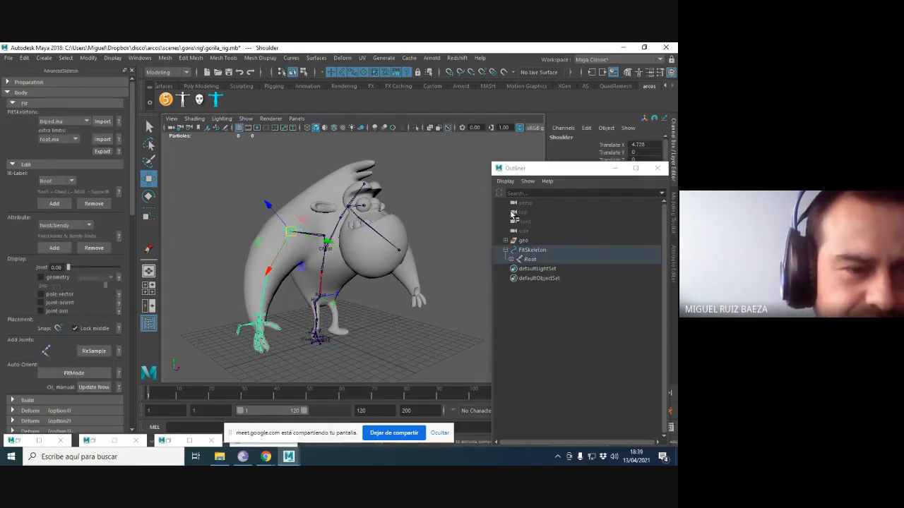
{"action": "left_click_drag", "start_coordinate": [528, 178], "coordinate": [527, 311]}
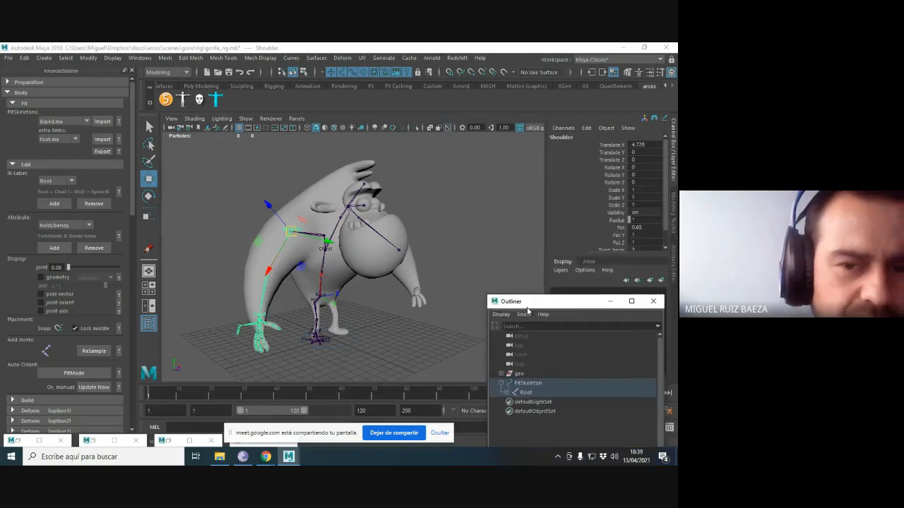
{"action": "scroll", "coordinate": [612, 210], "scroll_direction": "down", "scroll_amount": 1}
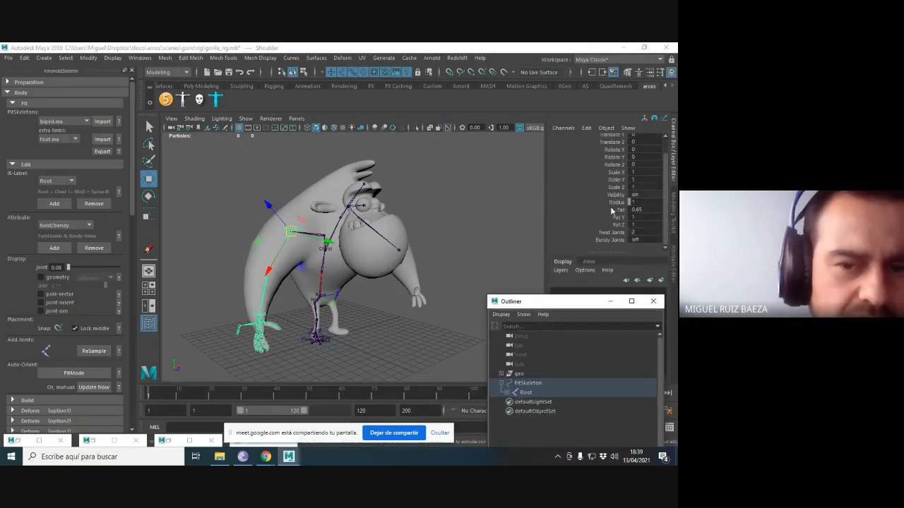
{"action": "left_click", "coordinate": [490, 182]}
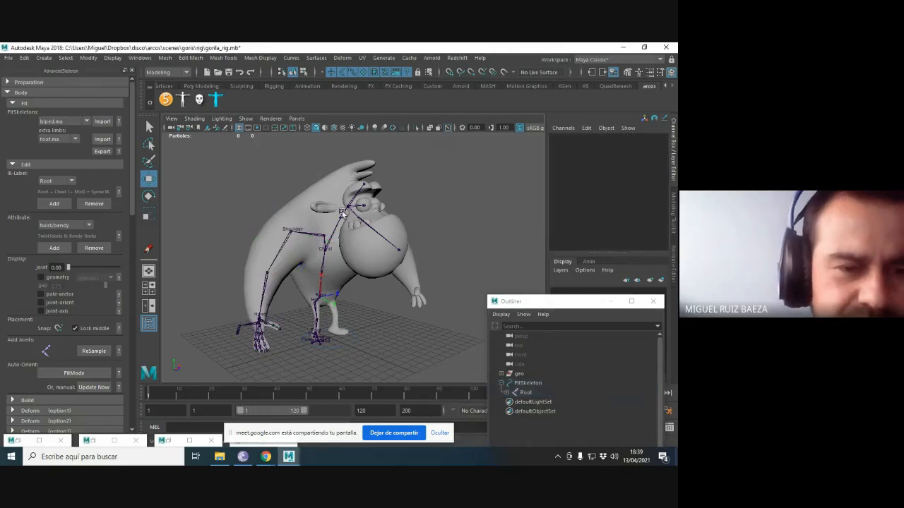
Collapse AdvancedSkeleton's Fit and Edit sections under Body and expand the Build section.
{"action": "left_click", "coordinate": [19, 97]}
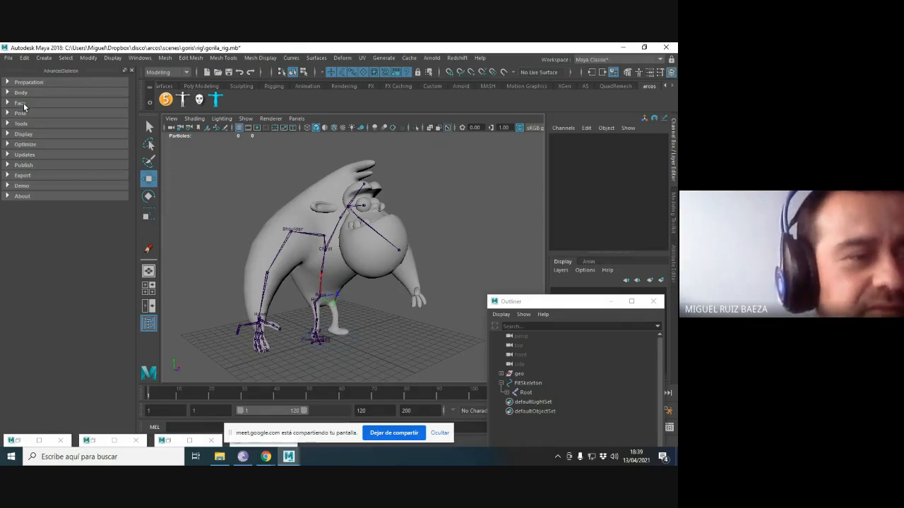
{"action": "left_click", "coordinate": [27, 93]}
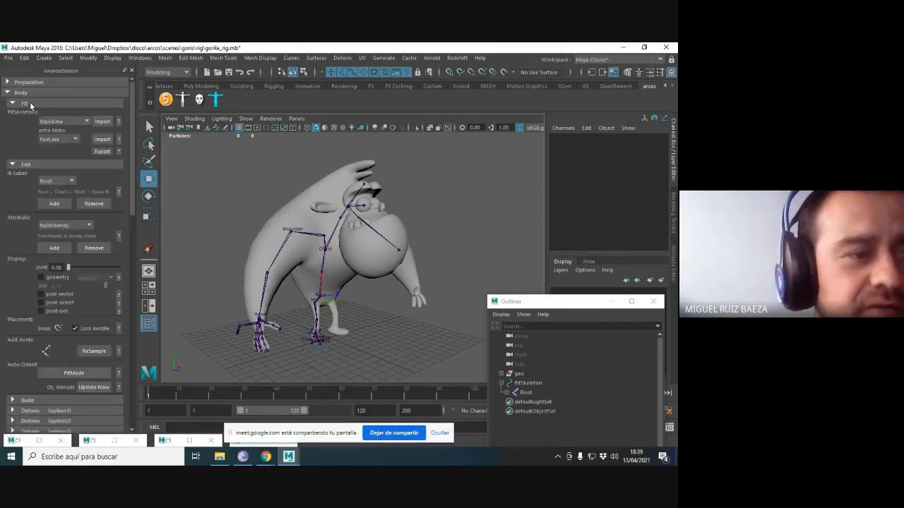
{"action": "left_click", "coordinate": [27, 104]}
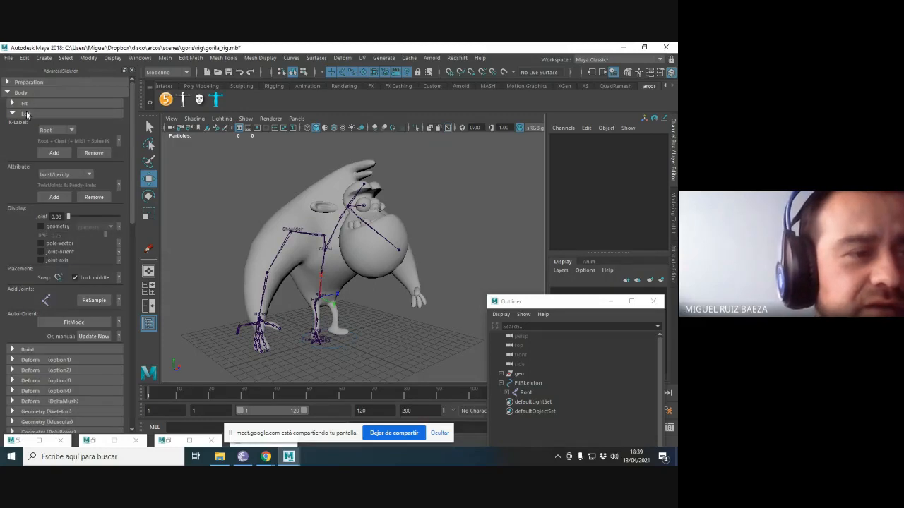
{"action": "left_click", "coordinate": [27, 114]}
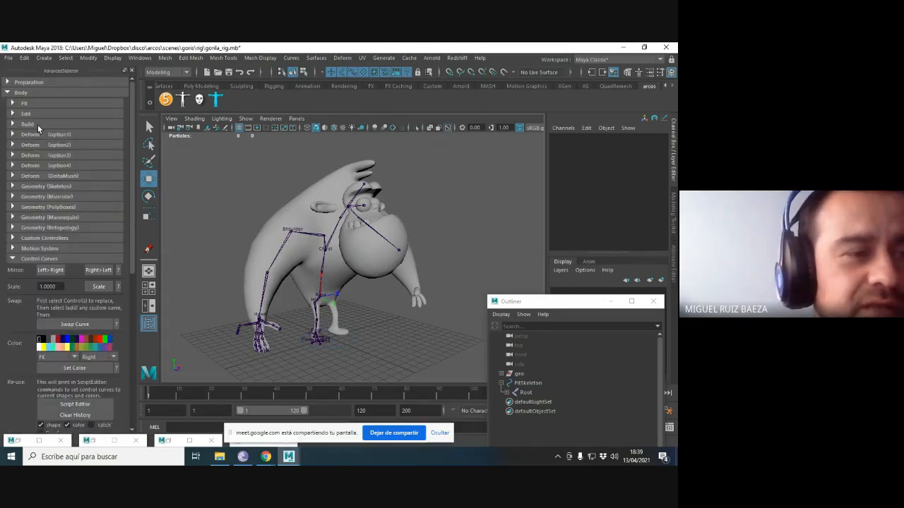
{"action": "left_click", "coordinate": [38, 124]}
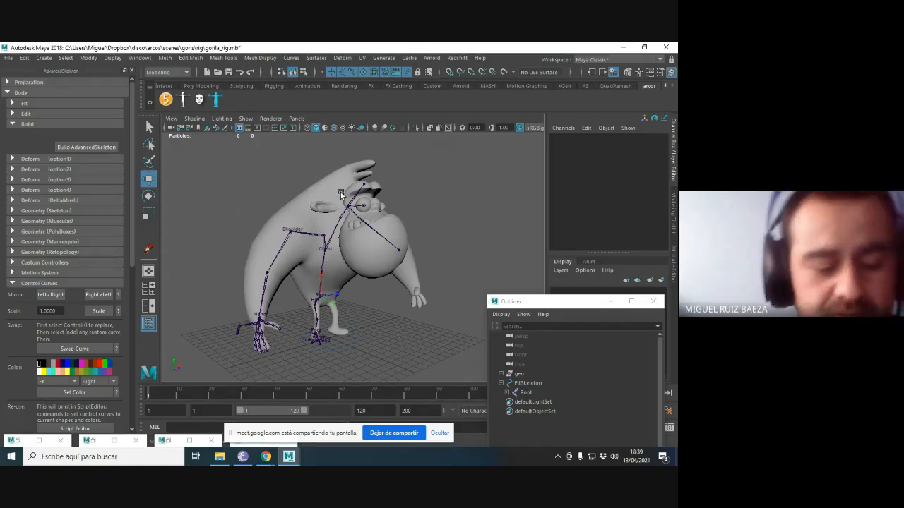
Save the gorilla scene, build the AdvancedSkeleton rig from the fitted joints, and hide the screen-sharing notice.
{"action": "left_click_drag", "start_coordinate": [356, 220], "coordinate": [311, 183], "text": "alt"}
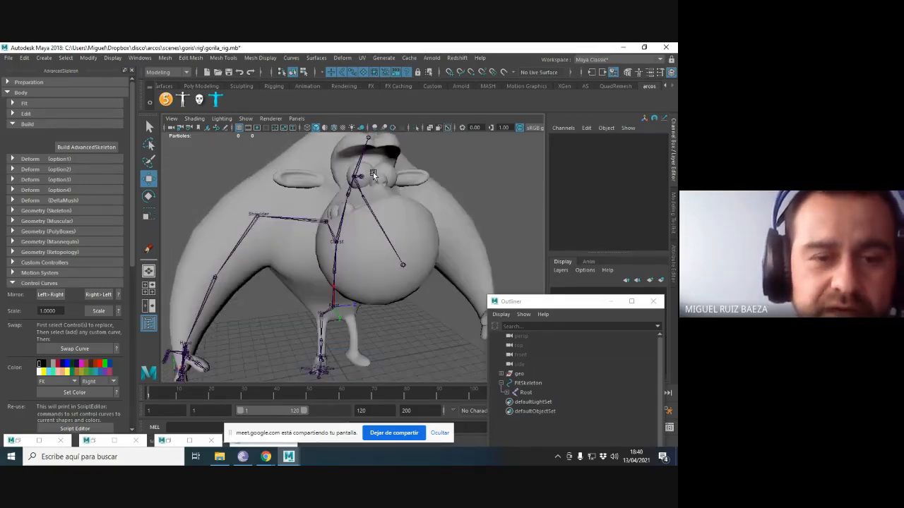
{"action": "left_click_drag", "start_coordinate": [373, 175], "coordinate": [306, 166], "text": "alt"}
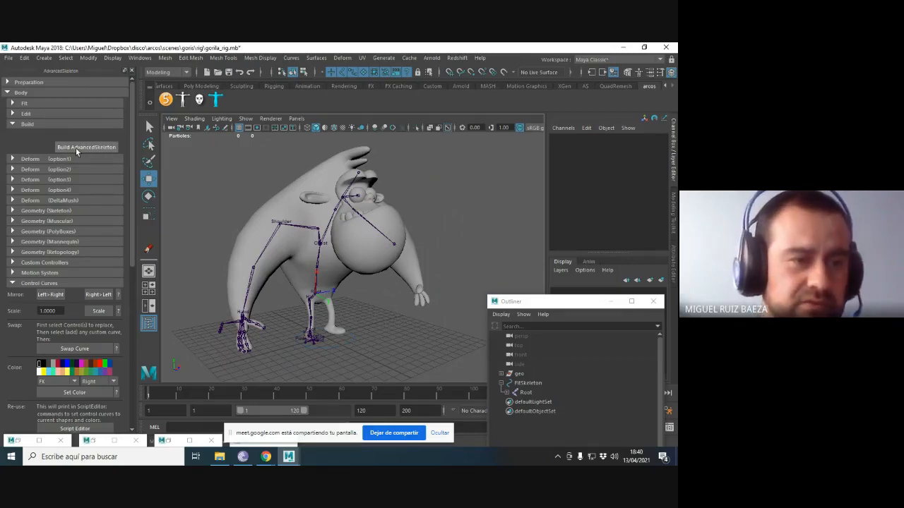
{"action": "left_click", "coordinate": [7, 57]}
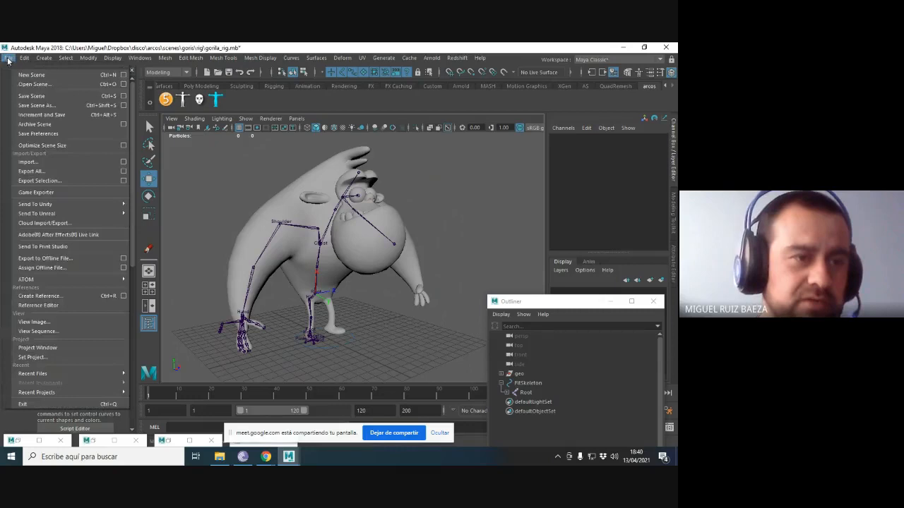
{"action": "left_click", "coordinate": [32, 99]}
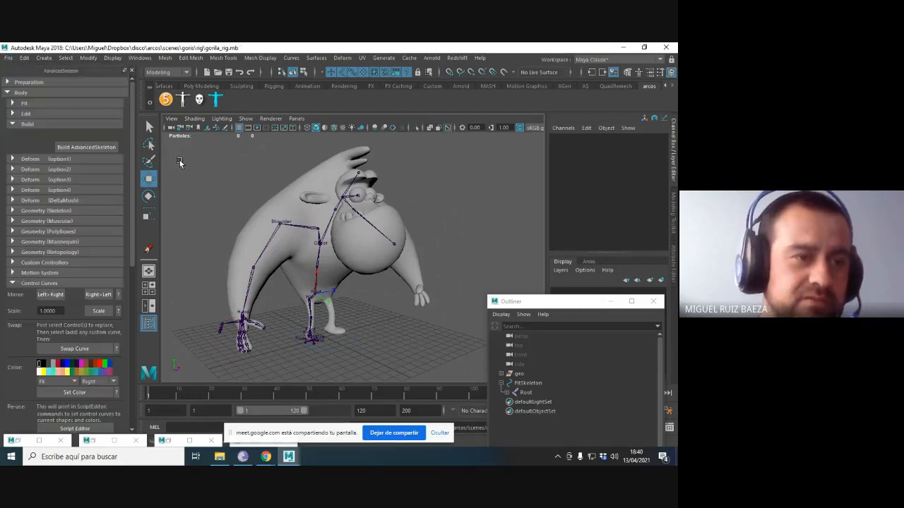
{"action": "left_click", "coordinate": [87, 148]}
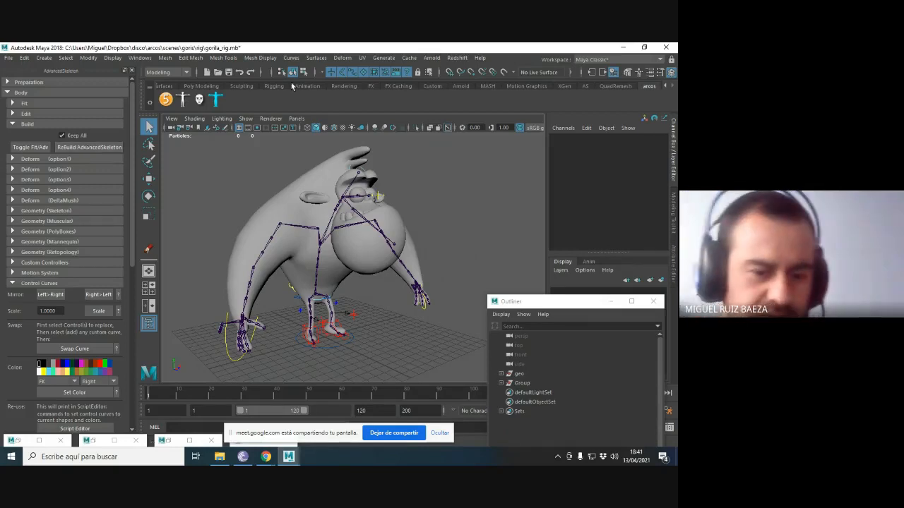
{"action": "left_click", "coordinate": [439, 433]}
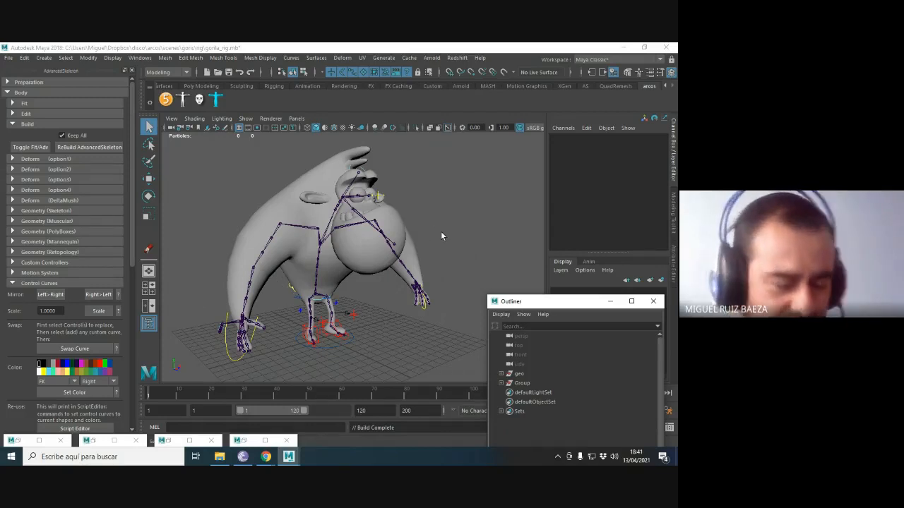
Save the built rig scene under the new file name gorila_rig2 in the rig folder.
{"action": "left_click", "coordinate": [10, 60]}
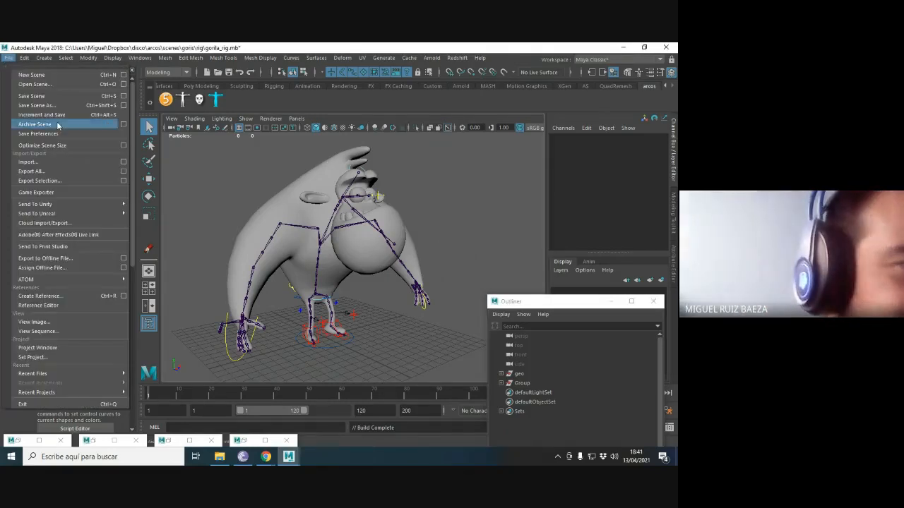
{"action": "left_click", "coordinate": [62, 103]}
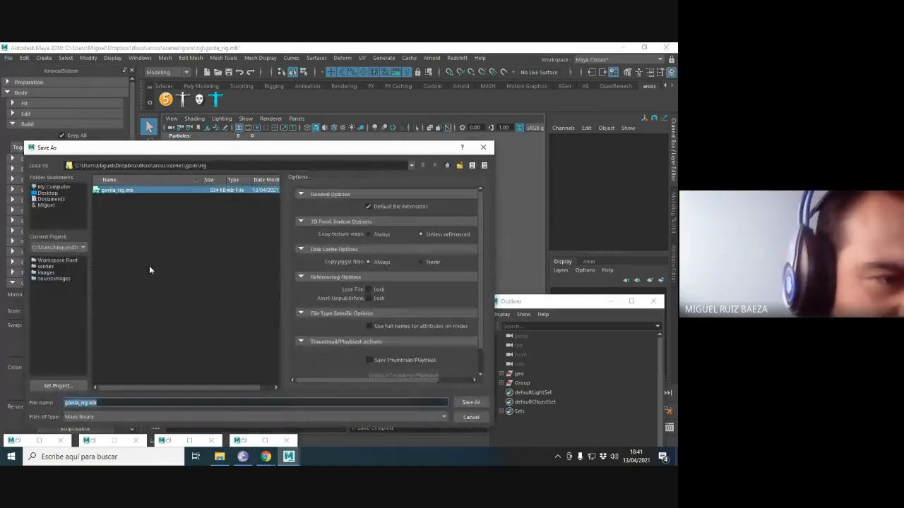
{"action": "left_click_drag", "start_coordinate": [106, 403], "coordinate": [87, 403]}
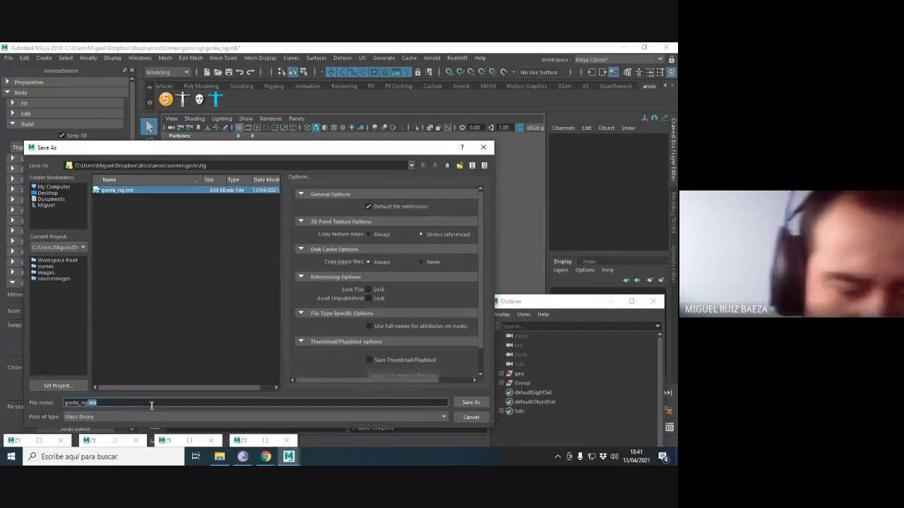
{"action": "type", "text": "2"}
{"action": "key", "text": "Return"}
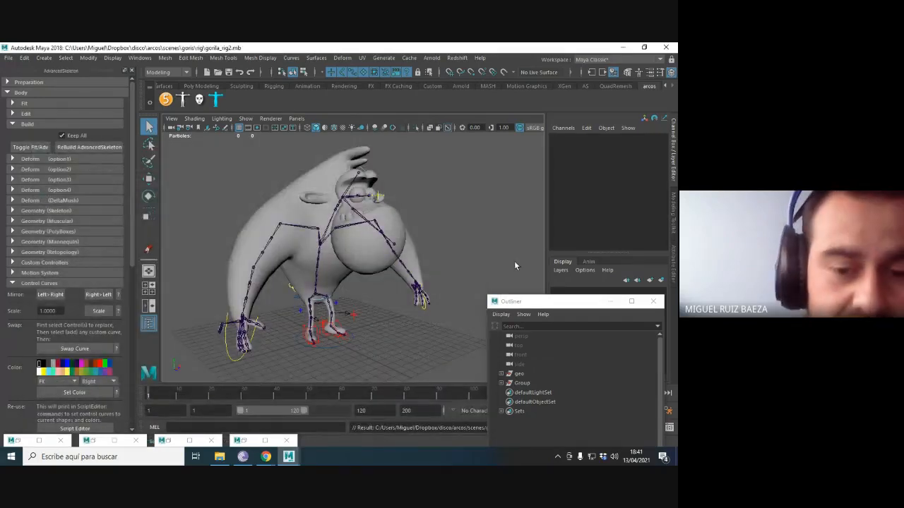
Move the Outliner so its full list is in view, and switch to the Google Meet call in Chrome.
{"action": "left_click_drag", "start_coordinate": [523, 301], "coordinate": [509, 181]}
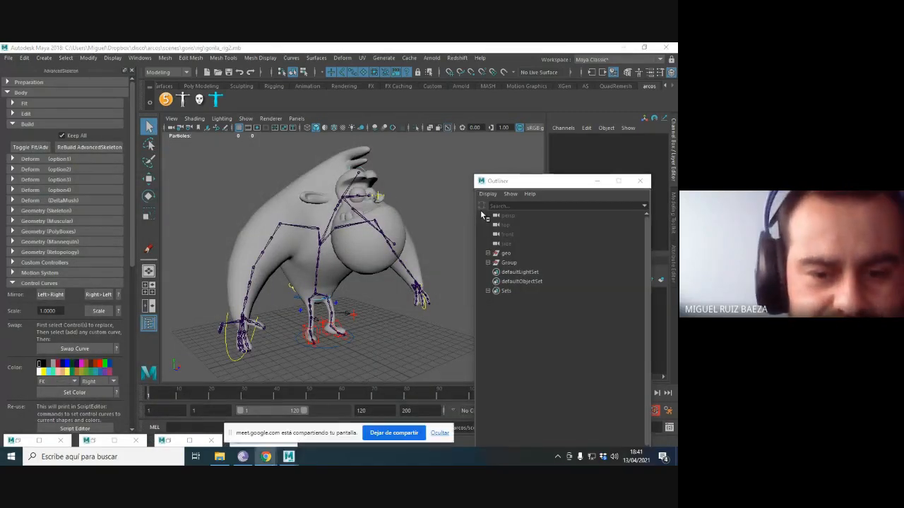
{"action": "key", "text": "alt+Tab"}
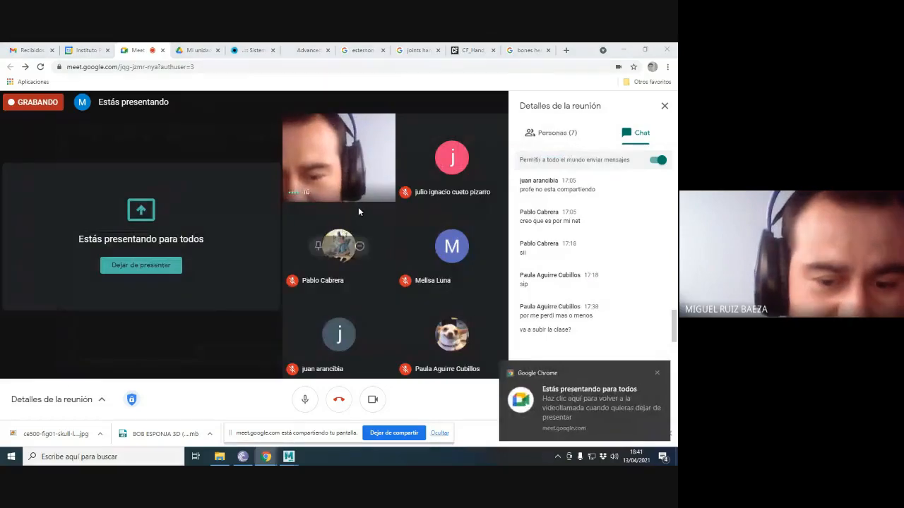
Switch from the video call back to Maya with the built gorilla rig.
{"action": "key", "text": "alt+Tab"}
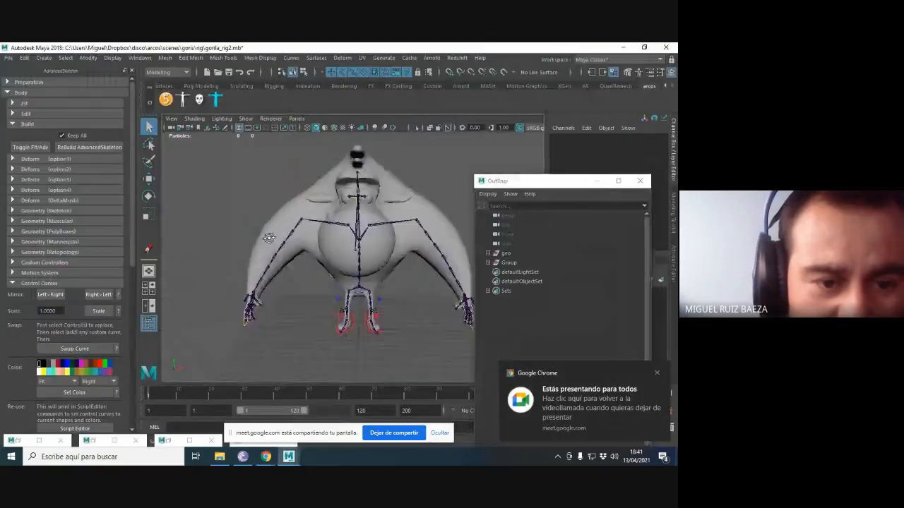
{"action": "left_click_drag", "start_coordinate": [269, 238], "coordinate": [343, 206], "text": "alt"}
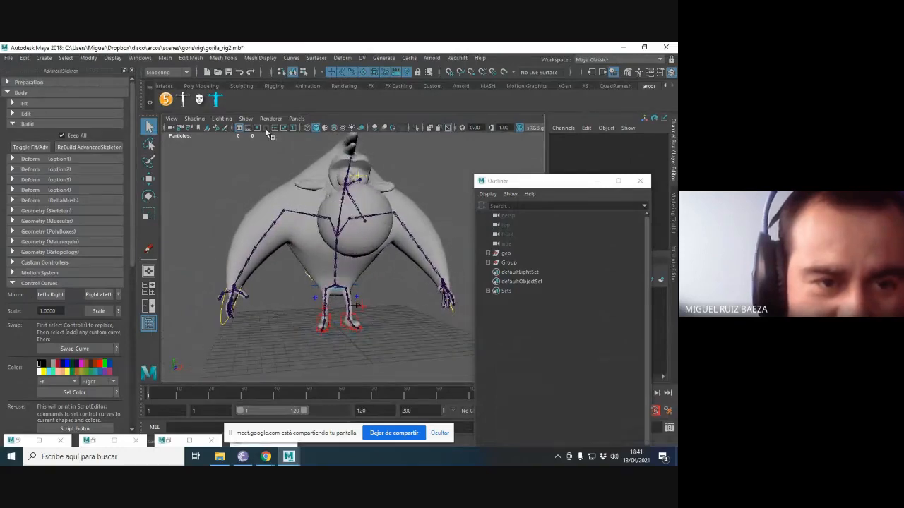
{"action": "left_click", "coordinate": [246, 118]}
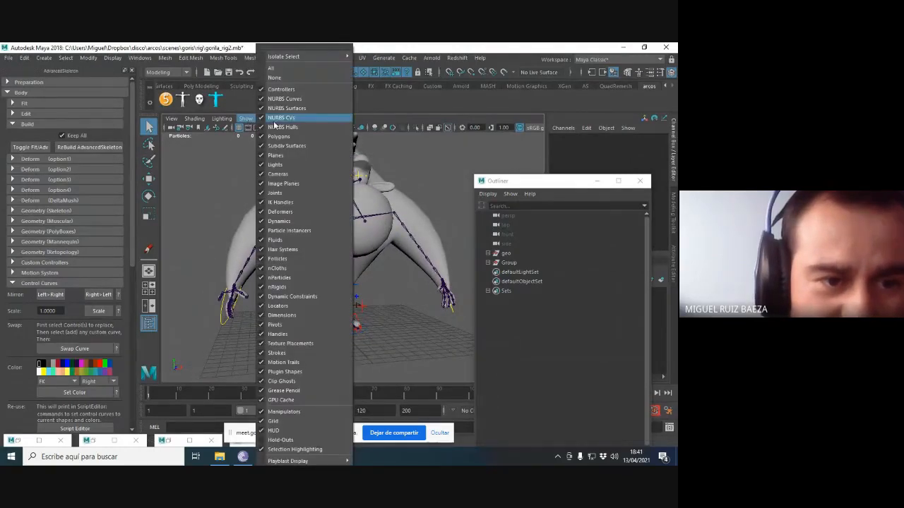
{"action": "left_click", "coordinate": [288, 194]}
{"action": "left_click_drag", "start_coordinate": [286, 195], "coordinate": [266, 182], "text": "alt"}
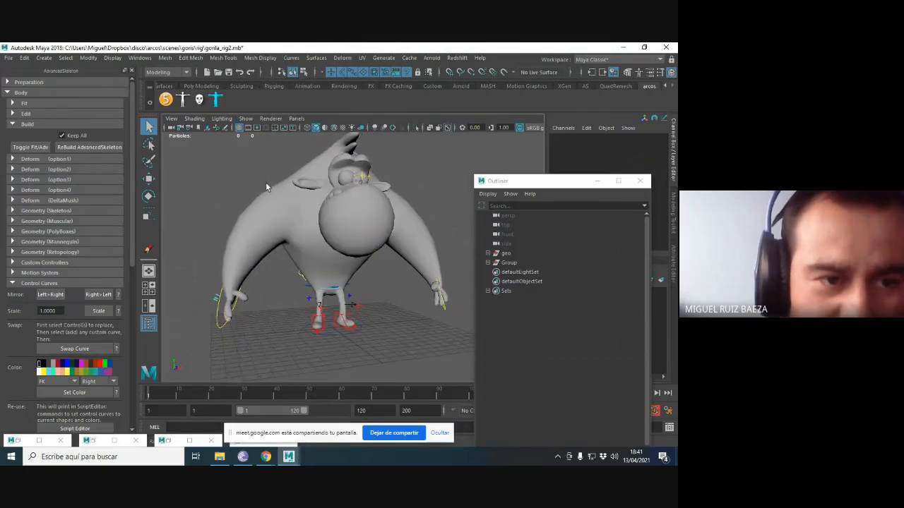
{"action": "left_click", "coordinate": [246, 119]}
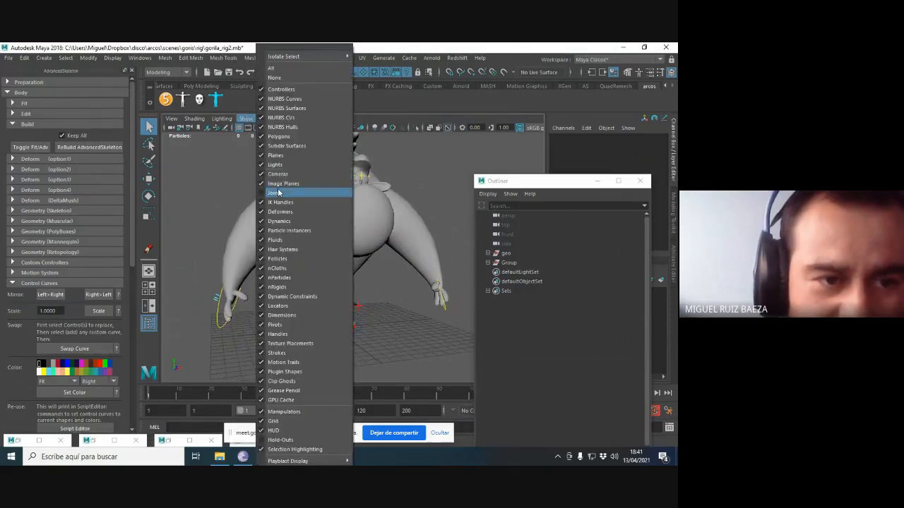
{"action": "left_click", "coordinate": [278, 192]}
Hide the polygon meshes in the perspective view and move the Outliner aside to uncover the rig controls.
{"action": "left_click", "coordinate": [246, 118]}
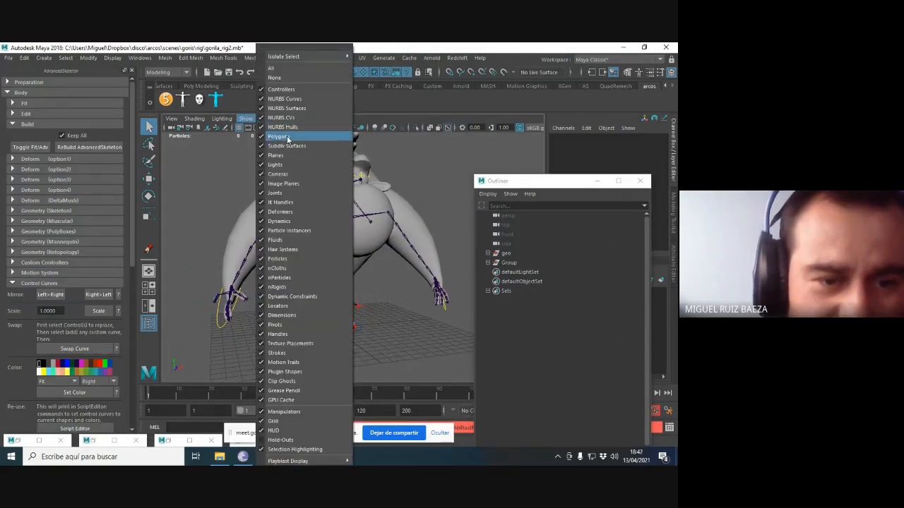
{"action": "left_click", "coordinate": [279, 136]}
{"action": "left_click_drag", "start_coordinate": [303, 194], "coordinate": [318, 191], "text": "alt"}
{"action": "left_click_drag", "start_coordinate": [524, 182], "coordinate": [583, 187]}
{"action": "left_click_drag", "start_coordinate": [431, 189], "coordinate": [397, 229], "text": "alt"}
Try moving the rig's RootX_M pelvis control and undo the move.
{"action": "left_click", "coordinate": [374, 282]}
{"action": "key", "text": "w"}
{"action": "left_click", "coordinate": [374, 250]}
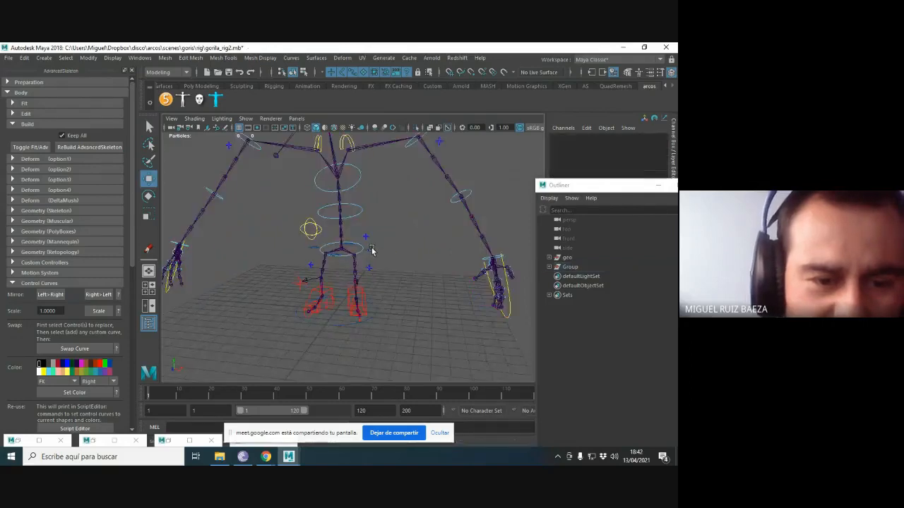
{"action": "left_click", "coordinate": [342, 249]}
{"action": "left_click_drag", "start_coordinate": [341, 248], "coordinate": [355, 266]}
{"action": "key", "text": "ctrl+z"}
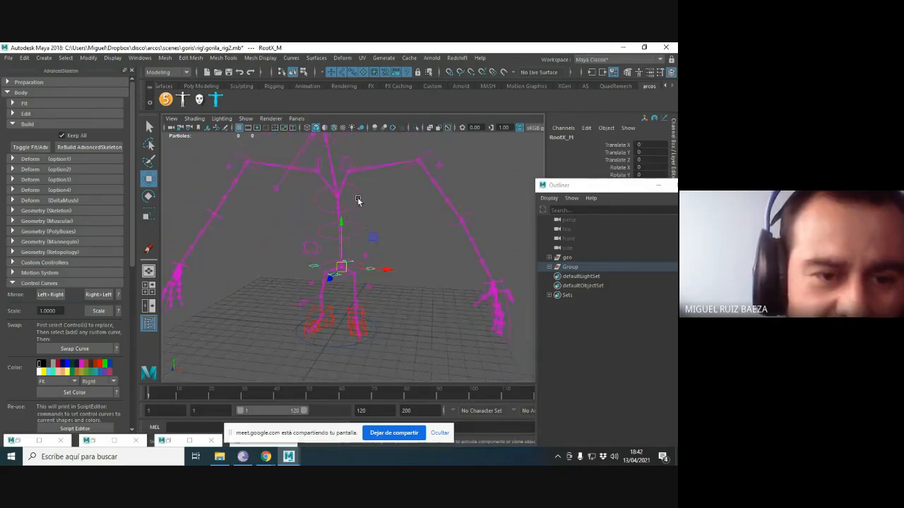
Try rotating the FK chest control and the FK spine control below it, undoing each rotation.
{"action": "left_click", "coordinate": [360, 197]}
{"action": "key", "text": "e"}
{"action": "left_click_drag", "start_coordinate": [359, 185], "coordinate": [311, 177]}
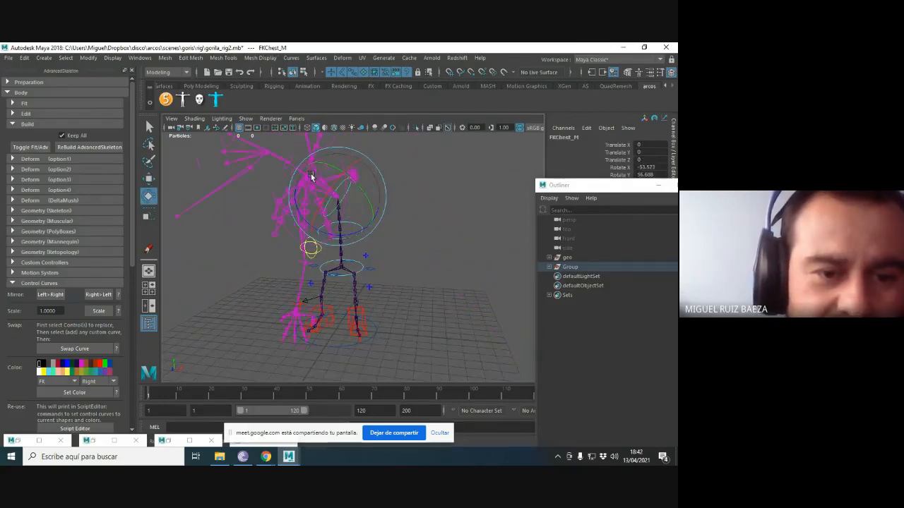
{"action": "key", "text": "ctrl+z"}
{"action": "left_click", "coordinate": [412, 234]}
{"action": "left_click", "coordinate": [362, 231]}
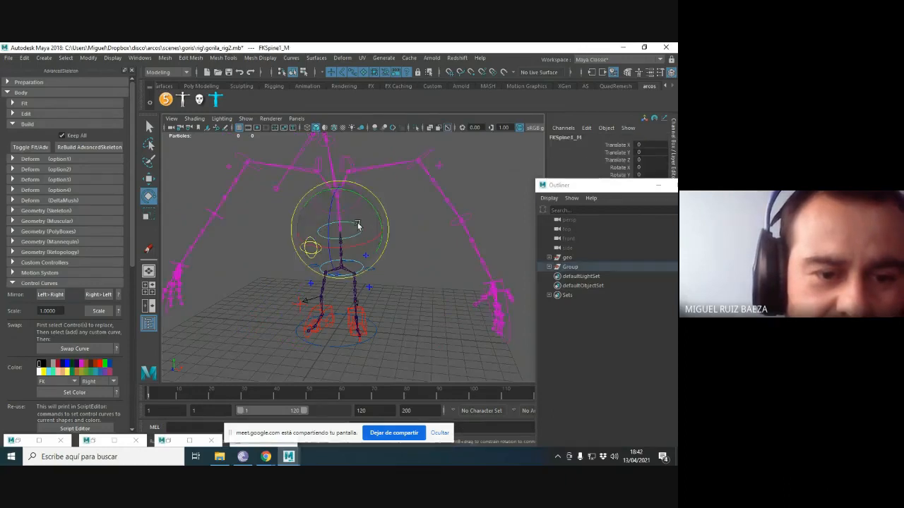
{"action": "left_click_drag", "start_coordinate": [358, 228], "coordinate": [313, 202]}
{"action": "key", "text": "ctrl+z"}
Try rotating the character's left shoulder control and undo the rotation.
{"action": "middle_click_drag", "start_coordinate": [442, 147], "coordinate": [419, 188], "text": "alt"}
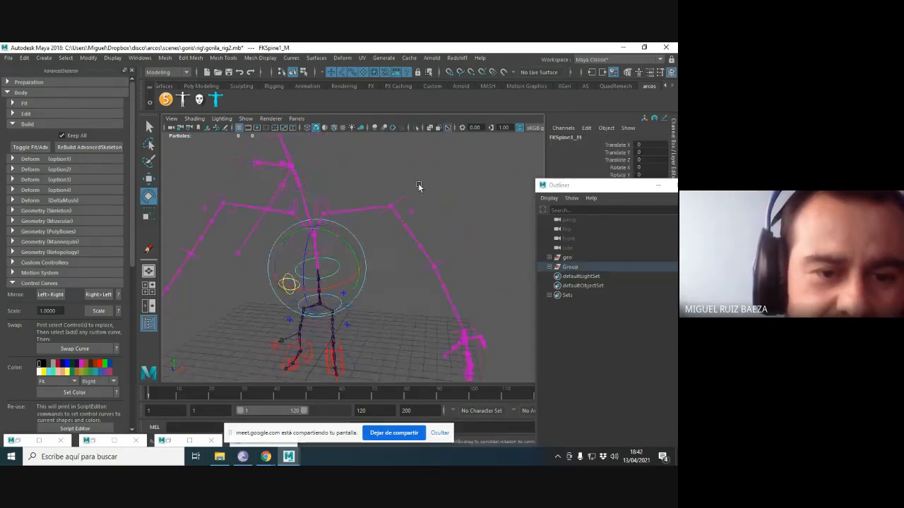
{"action": "left_click", "coordinate": [416, 190]}
{"action": "left_click", "coordinate": [405, 200]}
{"action": "left_click_drag", "start_coordinate": [430, 203], "coordinate": [422, 220]}
{"action": "key", "text": "ctrl+z"}
Try rotating the left scapula control and the right FK shoulder control, undoing each rotation.
{"action": "left_click", "coordinate": [336, 162]}
{"action": "left_click", "coordinate": [327, 204]}
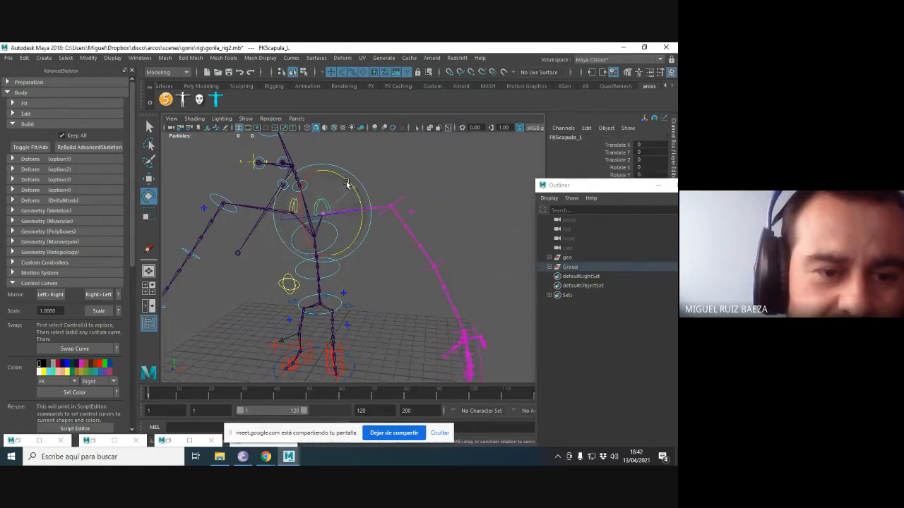
{"action": "mouse_move", "coordinate": [346, 185]}
{"action": "left_mouse_down"}
{"action": "mouse_move", "coordinate": [353, 217]}
{"action": "mouse_move", "coordinate": [333, 176]}
{"action": "left_mouse_up"}
{"action": "key", "text": "ctrl+z"}
{"action": "left_click_drag", "start_coordinate": [267, 226], "coordinate": [286, 204], "text": "alt"}
{"action": "left_click", "coordinate": [235, 195]}
{"action": "key", "text": "ctrl+z"}
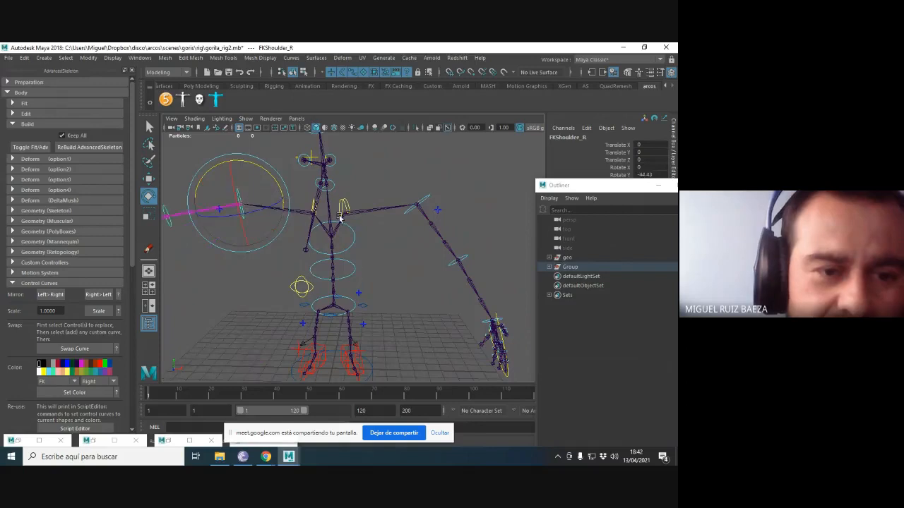
Try rotating the FK head control and undo the rotation.
{"action": "left_click_drag", "start_coordinate": [373, 202], "coordinate": [338, 201], "text": "alt"}
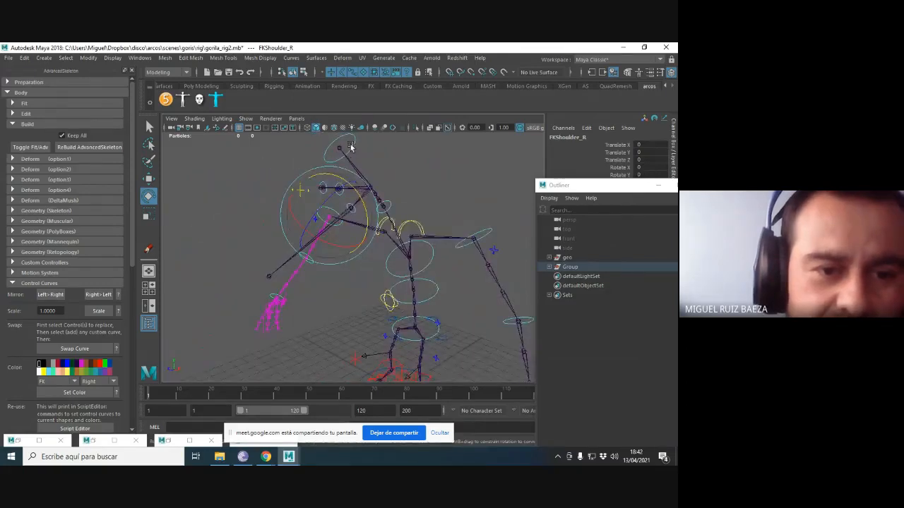
{"action": "left_click", "coordinate": [351, 146]}
{"action": "left_click_drag", "start_coordinate": [405, 155], "coordinate": [380, 209], "text": "alt"}
{"action": "left_click_drag", "start_coordinate": [379, 209], "coordinate": [351, 202]}
{"action": "key", "text": "ctrl+z"}
{"action": "left_click_drag", "start_coordinate": [447, 214], "coordinate": [337, 192], "text": "alt"}
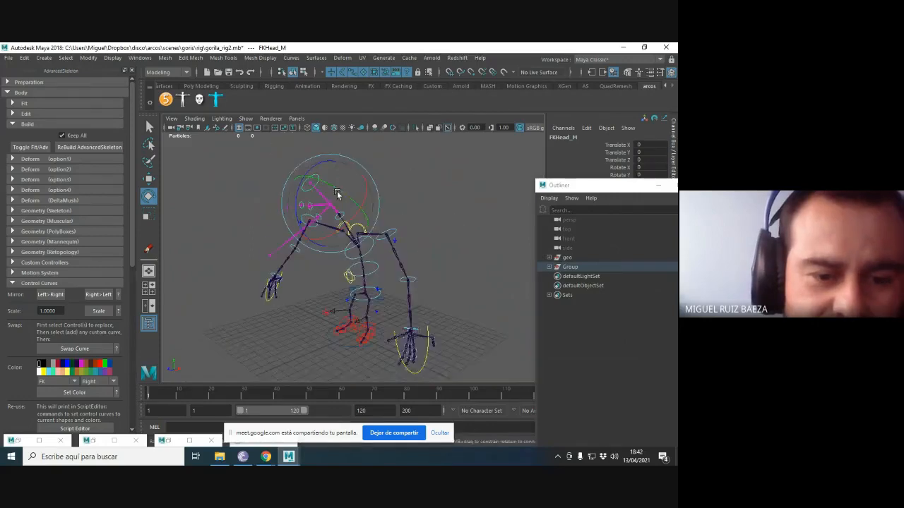
Try moving the whole rig with the Main control at the feet, undo the move and clear the selection.
{"action": "left_click", "coordinate": [373, 326]}
{"action": "left_click_drag", "start_coordinate": [373, 326], "coordinate": [398, 302], "text": "alt"}
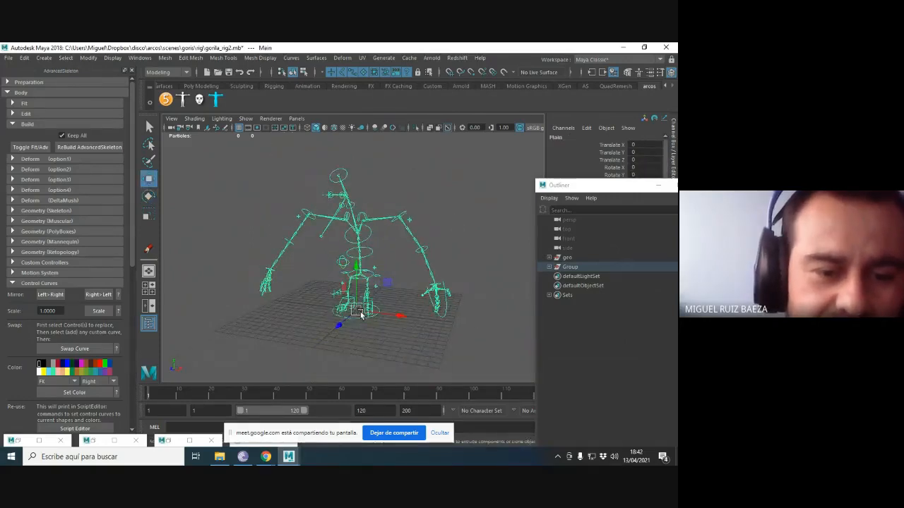
{"action": "left_click_drag", "start_coordinate": [361, 319], "coordinate": [270, 251]}
{"action": "key", "text": "ctrl+z"}
{"action": "key", "text": "e"}
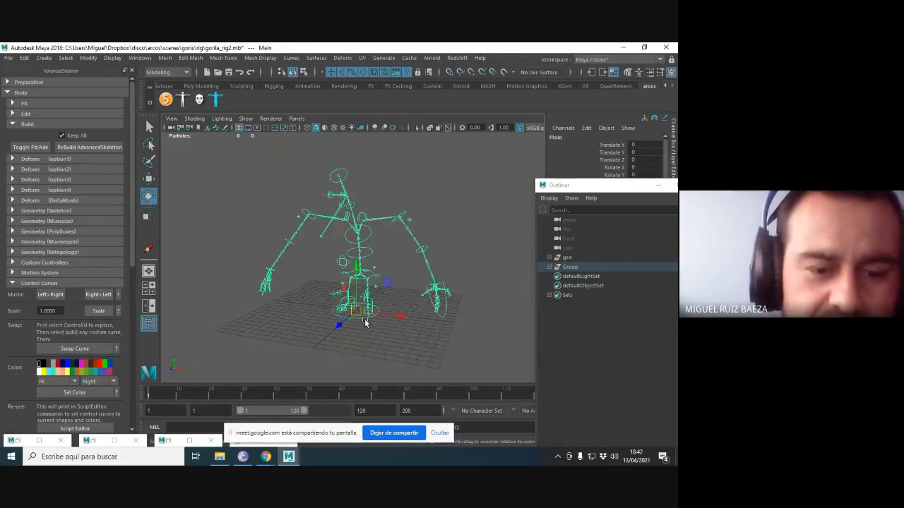
{"action": "key", "text": "r"}
{"action": "left_click_drag", "start_coordinate": [517, 263], "coordinate": [438, 288], "text": "alt"}
{"action": "right_click_drag", "start_coordinate": [438, 289], "coordinate": [513, 282], "text": "alt"}
{"action": "left_click", "coordinate": [494, 212]}
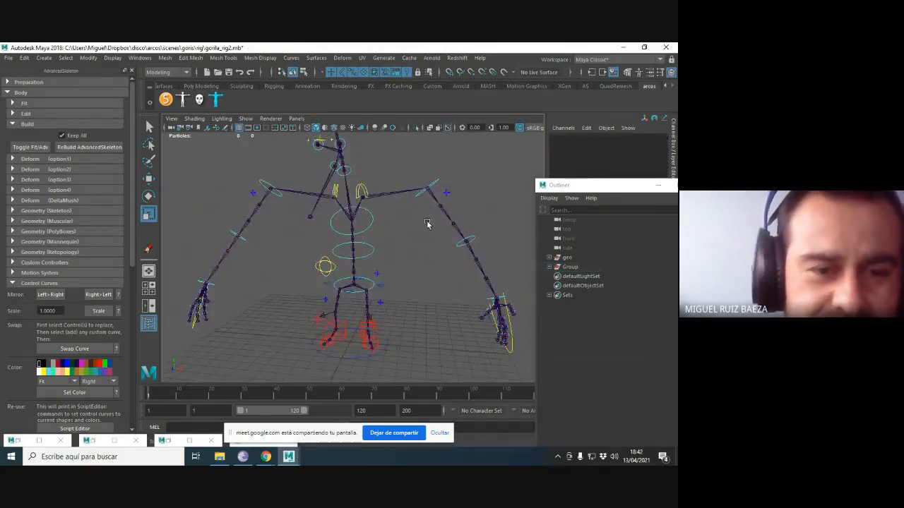
{"action": "mouse_move", "coordinate": [427, 223]}
{"action": "left_mouse_down", "text": "alt"}
{"action": "mouse_move", "coordinate": [459, 234]}
{"action": "mouse_move", "coordinate": [429, 236]}
{"action": "left_mouse_up", "text": "alt"}
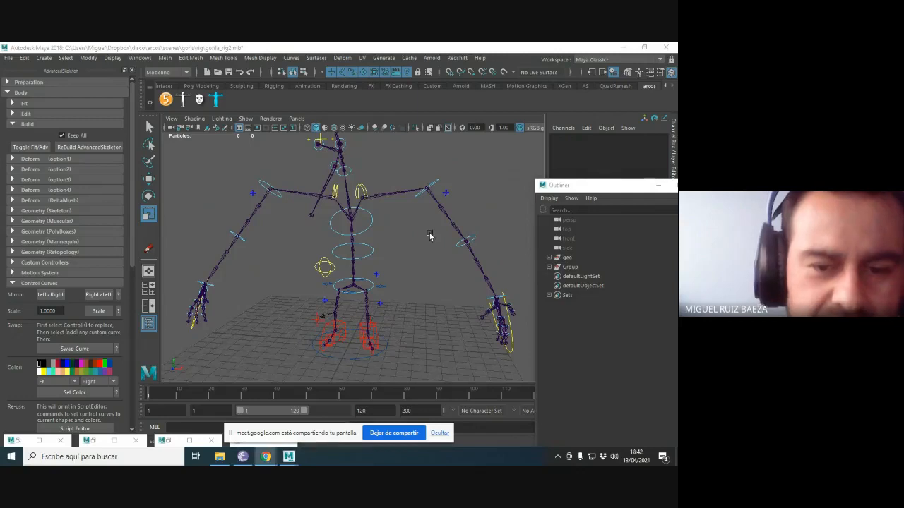
Check the Google Meet chat in Chrome and return to Maya.
{"action": "key", "text": "alt+Tab"}
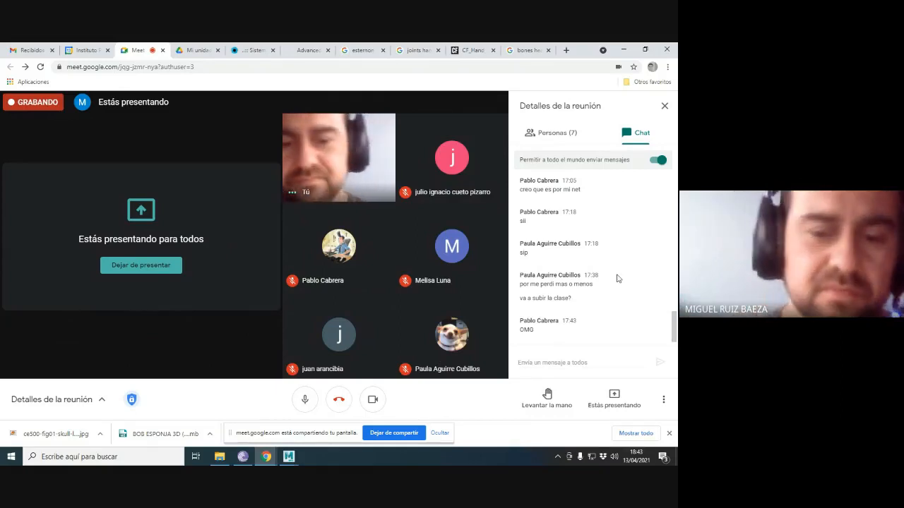
{"action": "key", "text": "alt+Tab"}
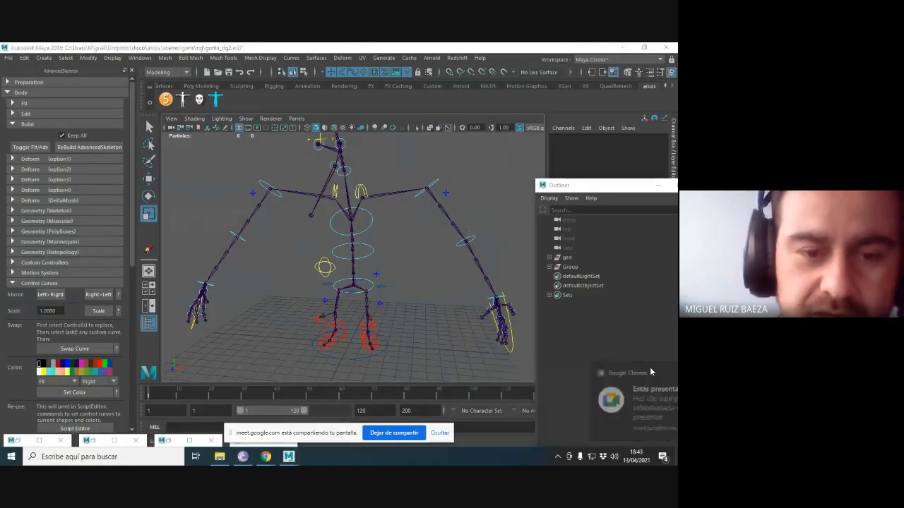
Select the left scapula control and redisplay the gorilla's polygon meshes around it.
{"action": "left_click_drag", "start_coordinate": [494, 296], "coordinate": [293, 167], "text": "alt"}
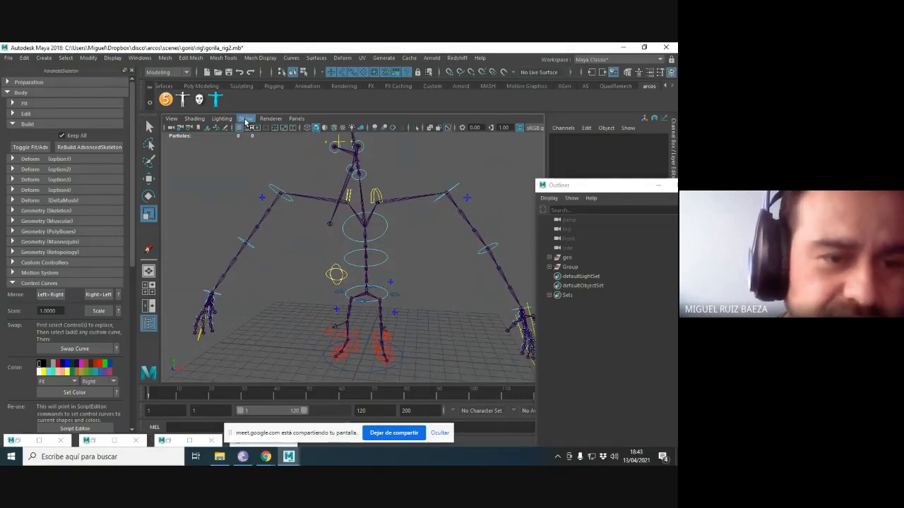
{"action": "left_click", "coordinate": [247, 119]}
{"action": "left_click", "coordinate": [439, 182]}
{"action": "left_click_drag", "start_coordinate": [439, 182], "coordinate": [392, 180], "text": "alt"}
{"action": "left_click", "coordinate": [326, 188]}
{"action": "left_click", "coordinate": [385, 192]}
{"action": "left_click", "coordinate": [358, 200]}
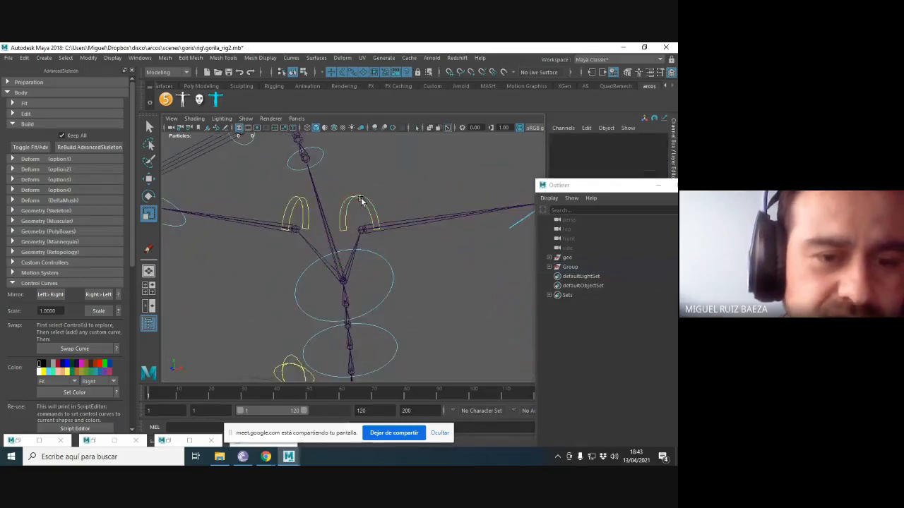
{"action": "left_click", "coordinate": [246, 117]}
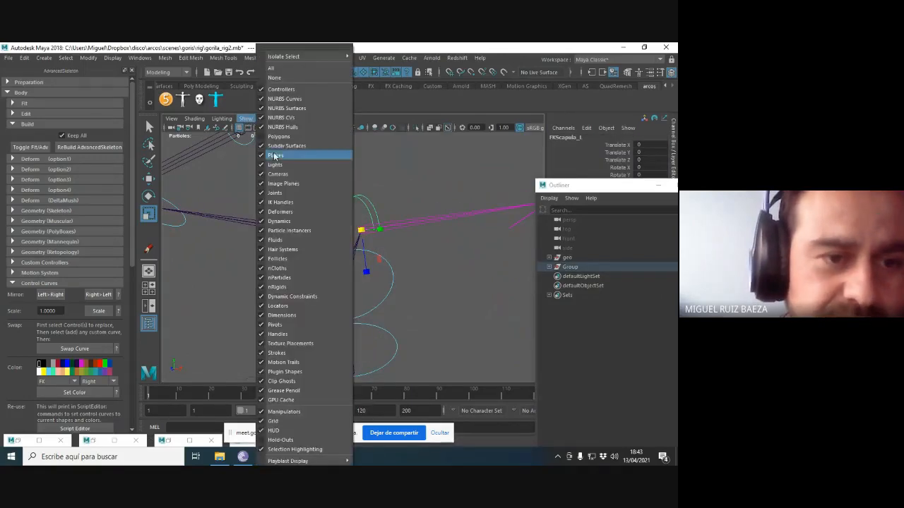
{"action": "left_click", "coordinate": [304, 137]}
{"action": "key", "text": "a"}
{"action": "left_click_drag", "start_coordinate": [388, 236], "coordinate": [397, 190], "text": "alt"}
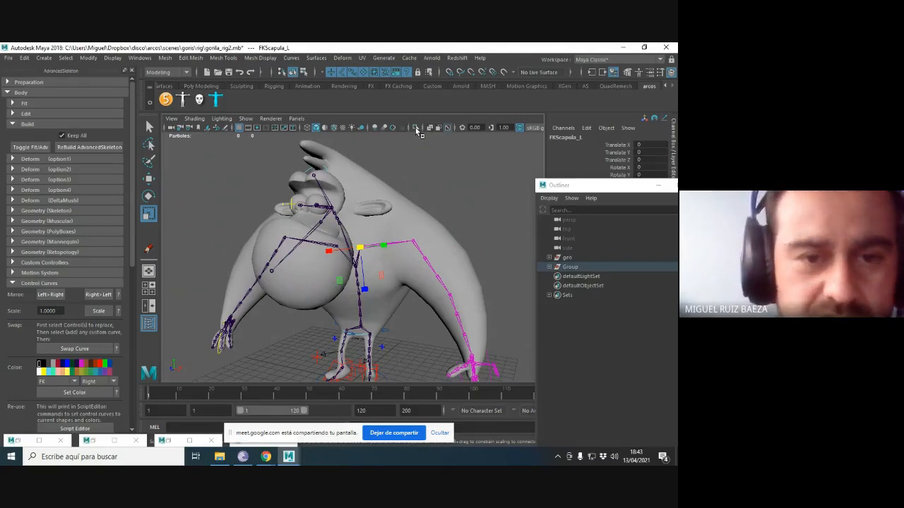
Isolate the left scapula control in the view, leave isolation, and hide the polygon meshes.
{"action": "left_click", "coordinate": [416, 129]}
{"action": "left_click_drag", "start_coordinate": [387, 200], "coordinate": [485, 228], "text": "alt"}
{"action": "left_click", "coordinate": [367, 195]}
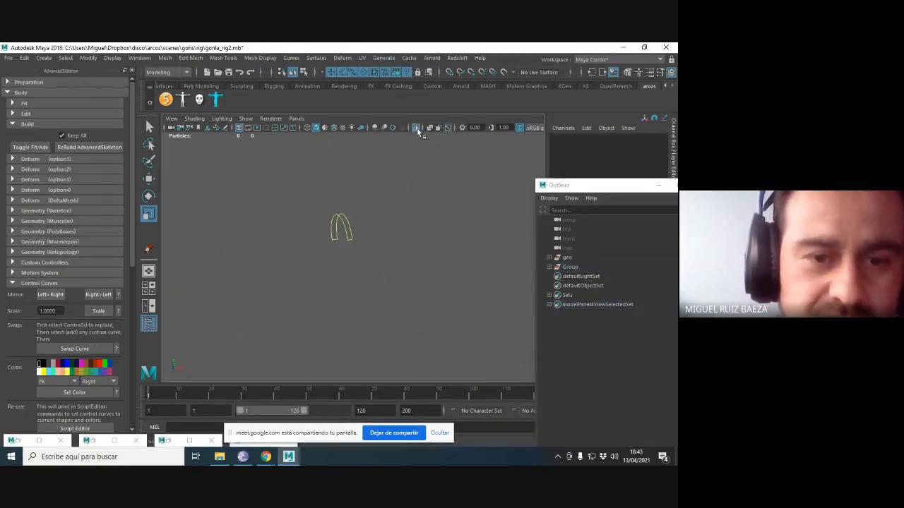
{"action": "left_click", "coordinate": [416, 129]}
{"action": "left_click", "coordinate": [252, 121]}
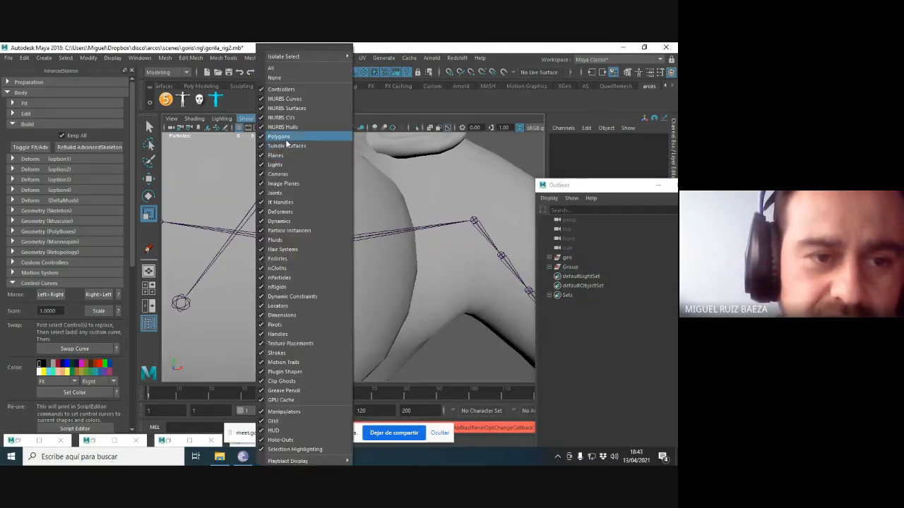
{"action": "left_click", "coordinate": [289, 141]}
Select the left scapula control curve and put it into control vertex editing.
{"action": "left_click", "coordinate": [339, 219]}
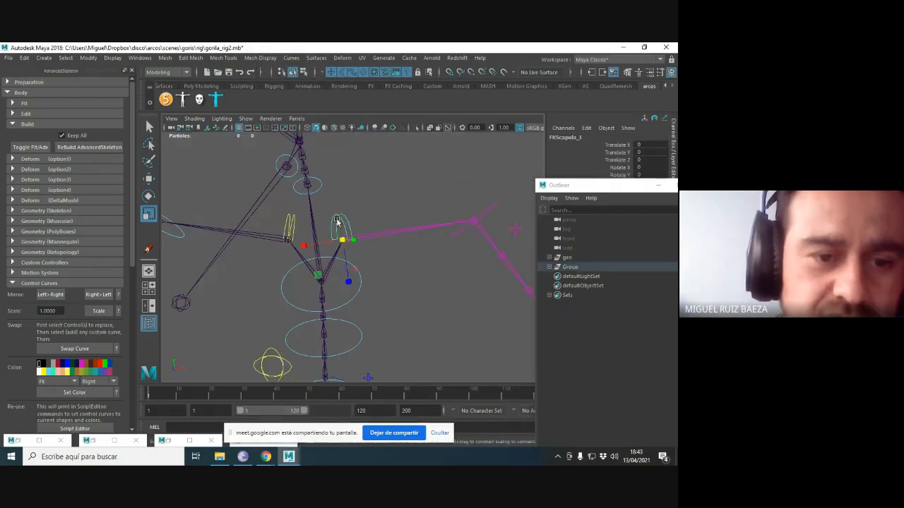
{"action": "left_click", "coordinate": [346, 212]}
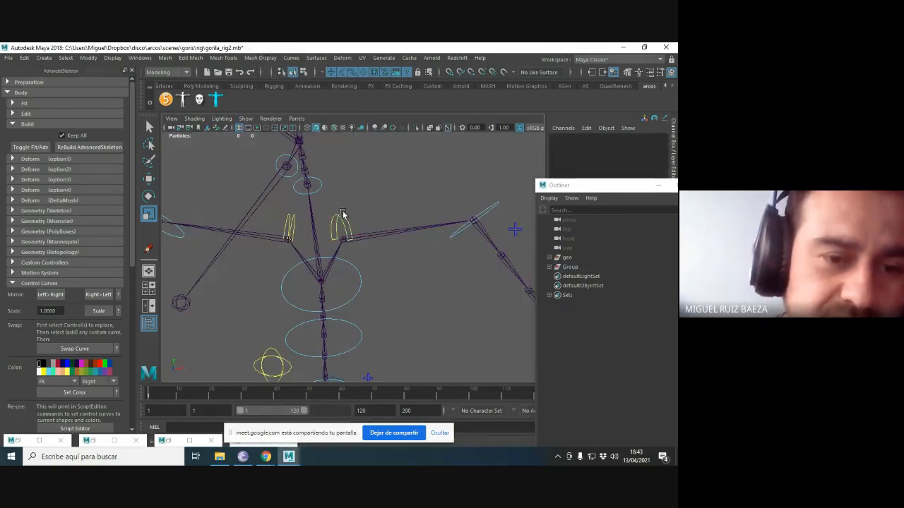
{"action": "left_click", "coordinate": [342, 216]}
{"action": "right_click", "coordinate": [359, 203]}
{"action": "right_click_drag", "start_coordinate": [359, 203], "coordinate": [329, 209]}
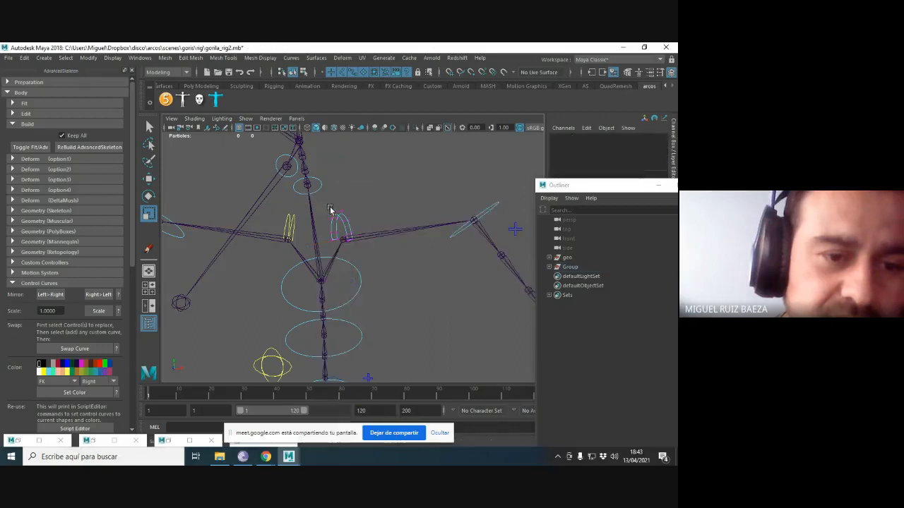
Select all control vertices of the left scapula control curve, without any joints.
{"action": "left_click_drag", "start_coordinate": [329, 206], "coordinate": [353, 199], "text": "alt"}
{"action": "left_click", "coordinate": [365, 199]}
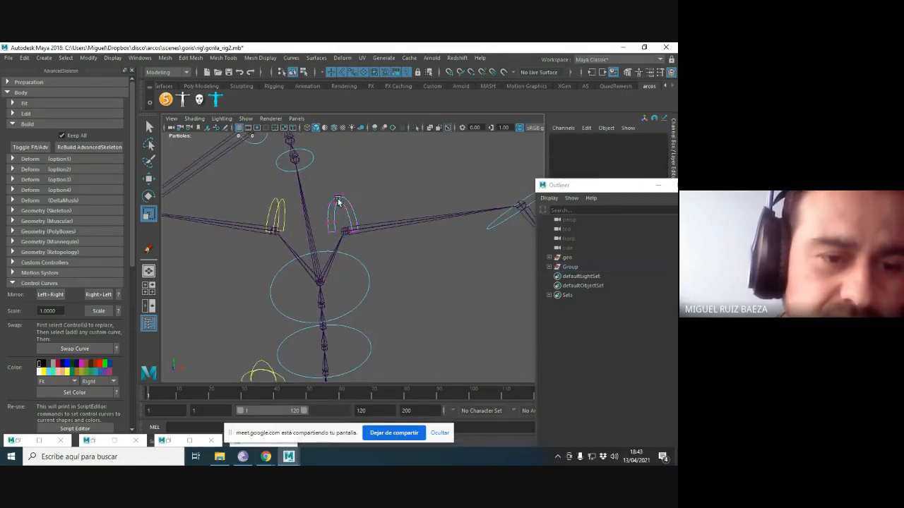
{"action": "right_click_drag", "start_coordinate": [338, 202], "coordinate": [311, 203]}
{"action": "mouse_move", "coordinate": [343, 203]}
{"action": "left_mouse_down", "text": "alt"}
{"action": "mouse_move", "coordinate": [365, 195]}
{"action": "mouse_move", "coordinate": [341, 203]}
{"action": "left_mouse_up", "text": "alt"}
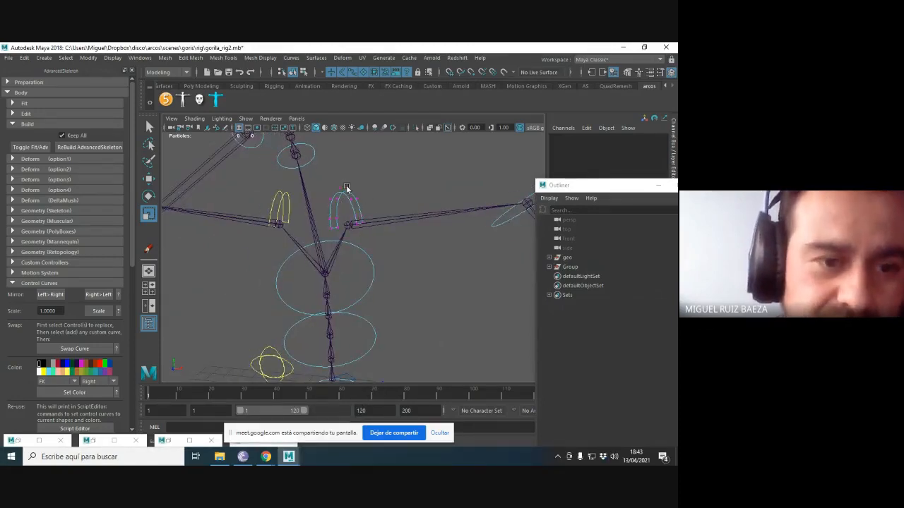
{"action": "left_click_drag", "start_coordinate": [319, 182], "coordinate": [381, 241]}
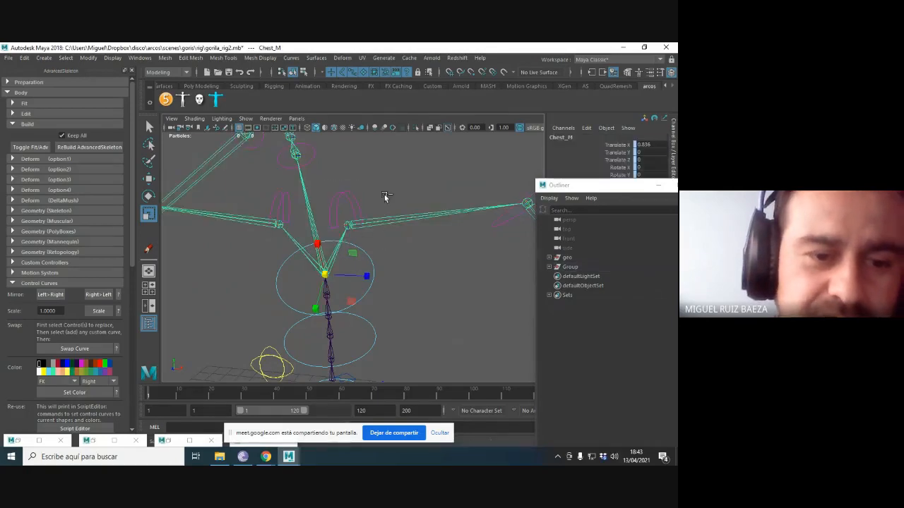
{"action": "left_click", "coordinate": [350, 170]}
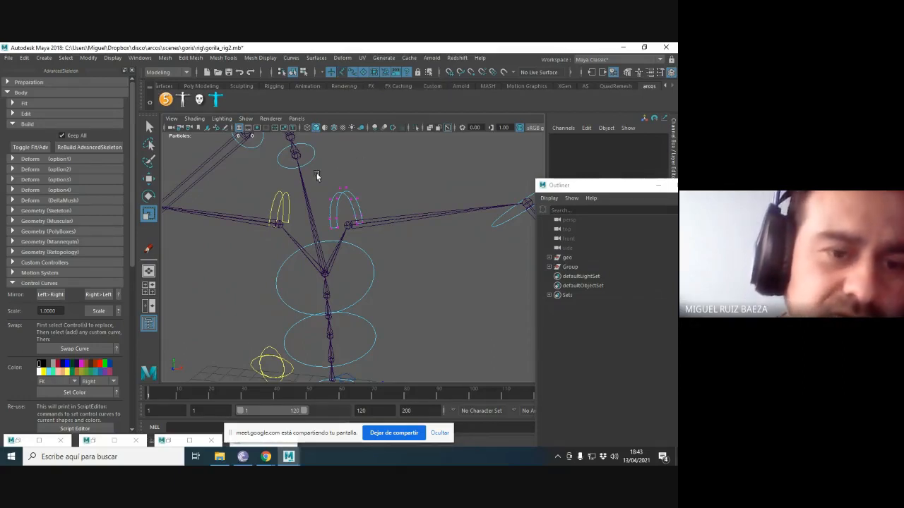
{"action": "left_click_drag", "start_coordinate": [366, 225], "coordinate": [393, 231]}
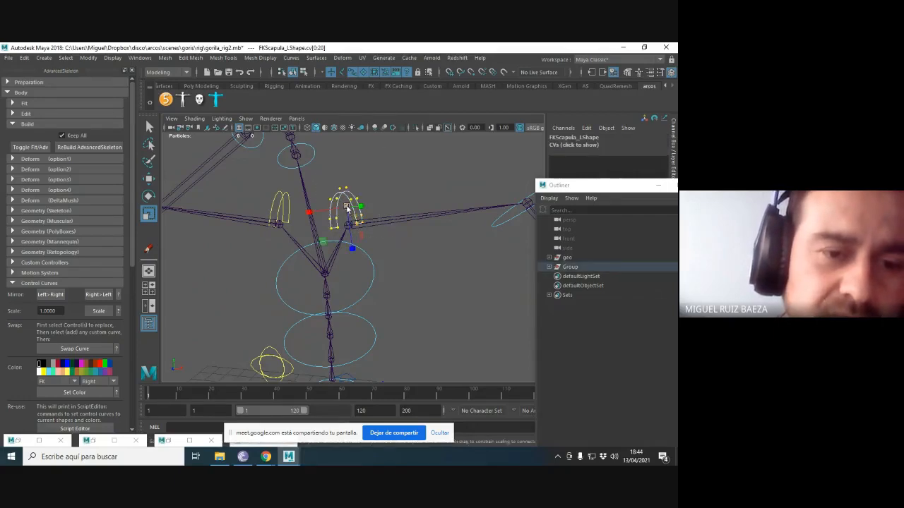
Isolate the left scapula control's vertices in the view, leave isolation, and redisplay the gorilla's polygon meshes.
{"action": "left_click", "coordinate": [416, 130]}
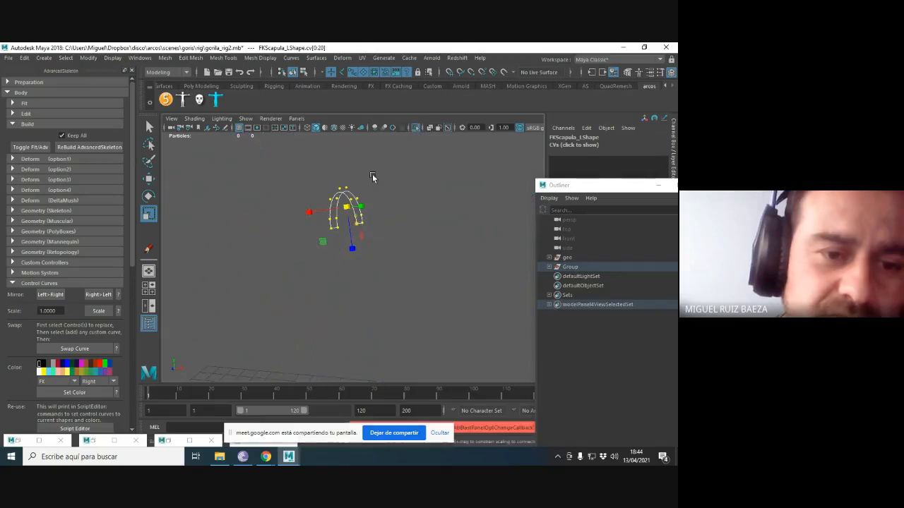
{"action": "left_click", "coordinate": [415, 130]}
{"action": "left_click", "coordinate": [252, 122]}
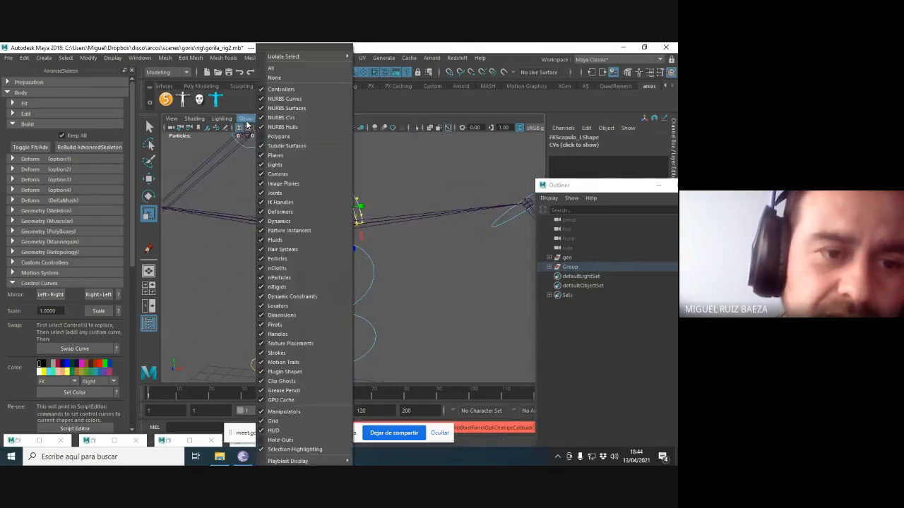
{"action": "left_click", "coordinate": [289, 138]}
Enlarge the left scapula control's vertices and move them outward and up, above the gorilla's left shoulder.
{"action": "left_click_drag", "start_coordinate": [350, 233], "coordinate": [437, 194]}
{"action": "key", "text": "w"}
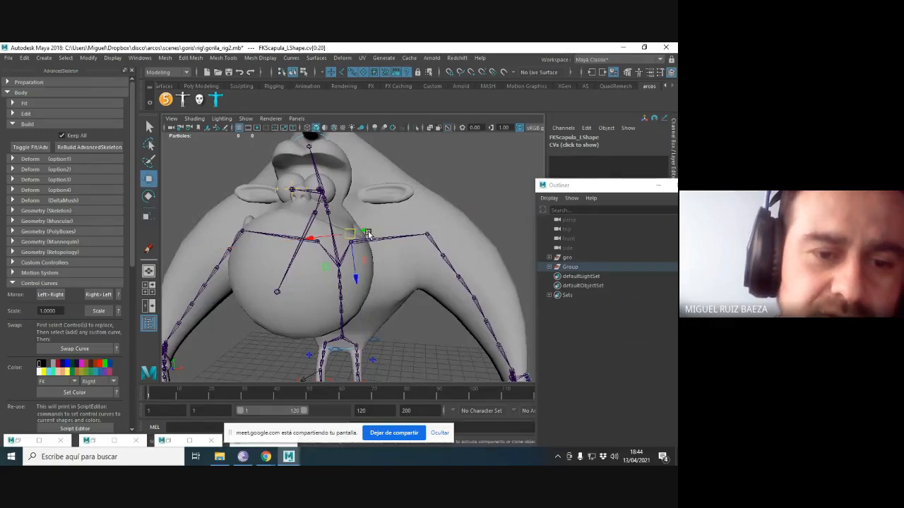
{"action": "left_click_drag", "start_coordinate": [324, 237], "coordinate": [361, 235]}
{"action": "key", "text": "e"}
{"action": "key", "text": "r"}
{"action": "key", "text": "w"}
{"action": "left_click_drag", "start_coordinate": [417, 261], "coordinate": [413, 234]}
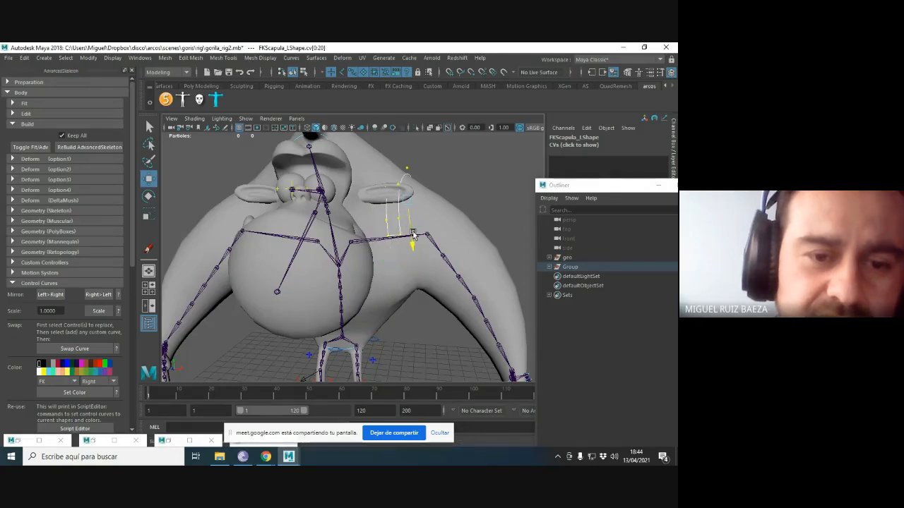
Rotate the left scapula control's vertices to follow the shoulder's slope, and return the control to object selection.
{"action": "key", "text": "e"}
{"action": "left_click_drag", "start_coordinate": [438, 167], "coordinate": [442, 186]}
{"action": "key", "text": "w"}
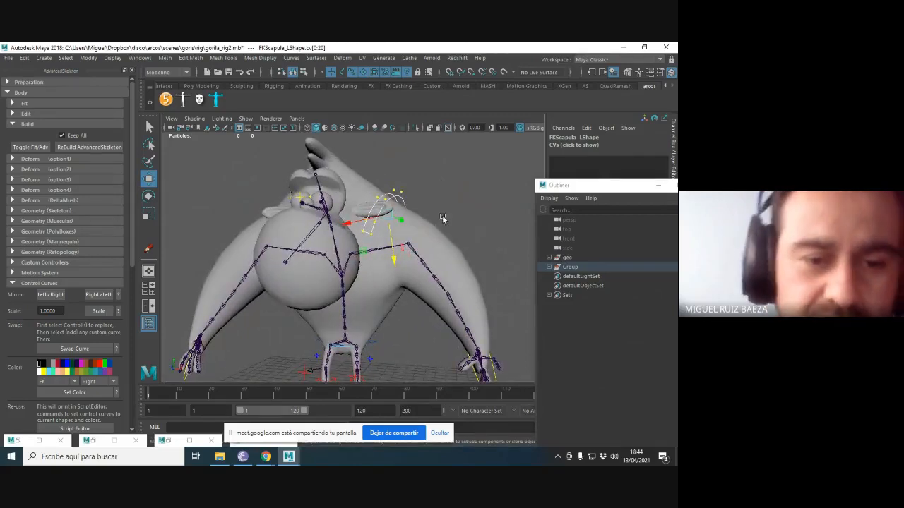
{"action": "scroll", "coordinate": [375, 261], "scroll_direction": "up", "scroll_amount": 4}
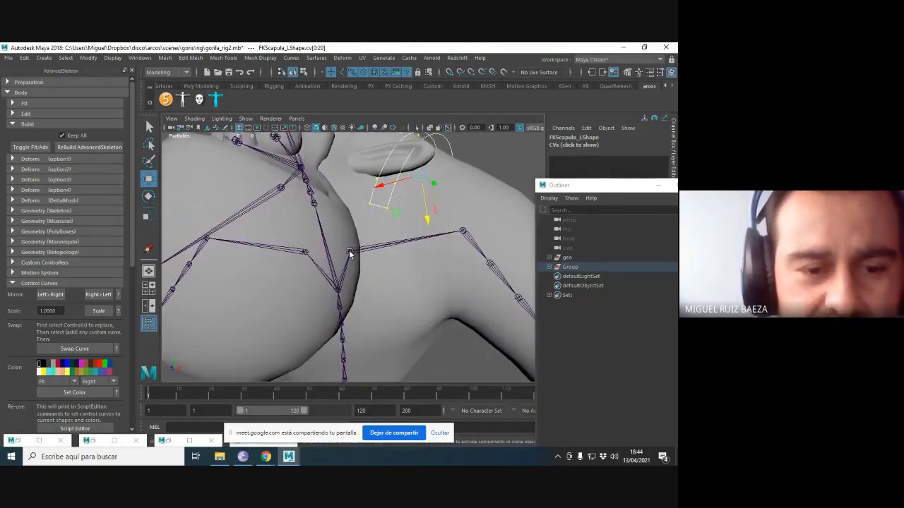
{"action": "left_click_drag", "start_coordinate": [348, 253], "coordinate": [427, 185], "text": "alt"}
{"action": "key", "text": "F8"}
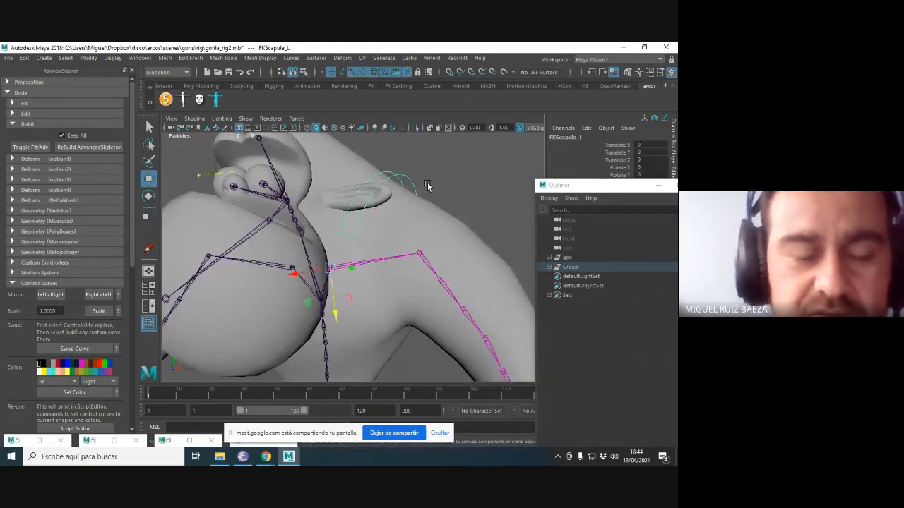
{"action": "left_click", "coordinate": [413, 183]}
{"action": "mouse_move", "coordinate": [413, 183]}
{"action": "left_mouse_down"}
{"action": "mouse_move", "coordinate": [436, 171]}
{"action": "mouse_move", "coordinate": [382, 188]}
{"action": "mouse_move", "coordinate": [425, 197]}
{"action": "mouse_move", "coordinate": [390, 191]}
{"action": "left_mouse_up"}
Hide the polygon meshes and select the FKChest_M control circle.
{"action": "left_click", "coordinate": [246, 119]}
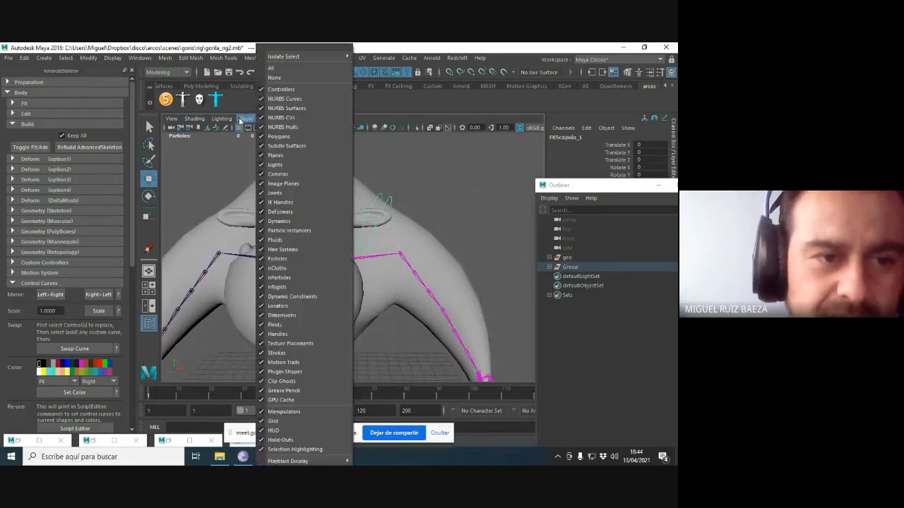
{"action": "left_click", "coordinate": [289, 141]}
{"action": "left_click_drag", "start_coordinate": [388, 212], "coordinate": [358, 252], "text": "alt"}
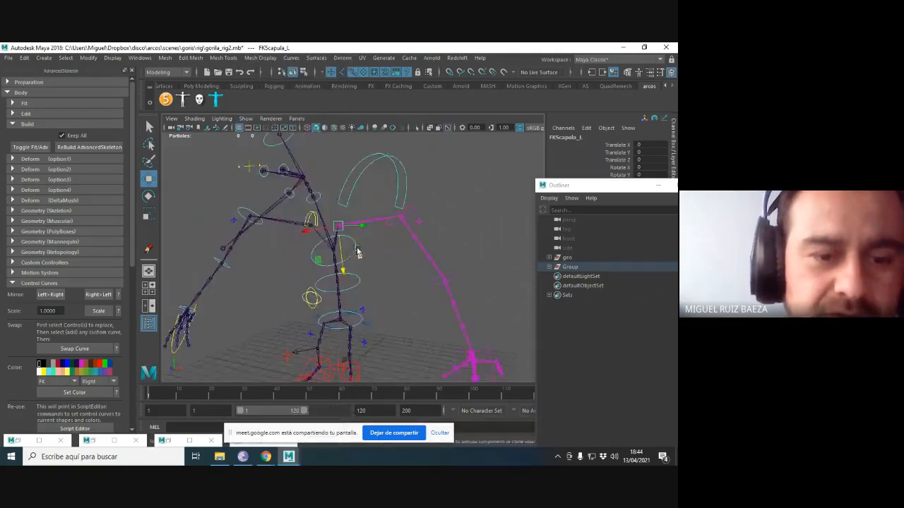
{"action": "left_click", "coordinate": [356, 247]}
Try to scale up the chest control as a whole object.
{"action": "key", "text": "e"}
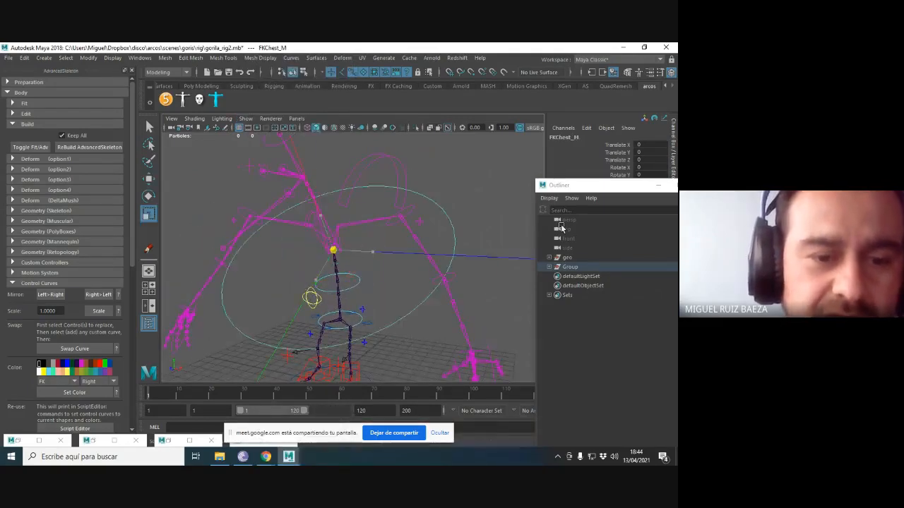
{"action": "key", "text": "r"}
{"action": "left_click_drag", "start_coordinate": [349, 252], "coordinate": [327, 234], "text": "alt"}
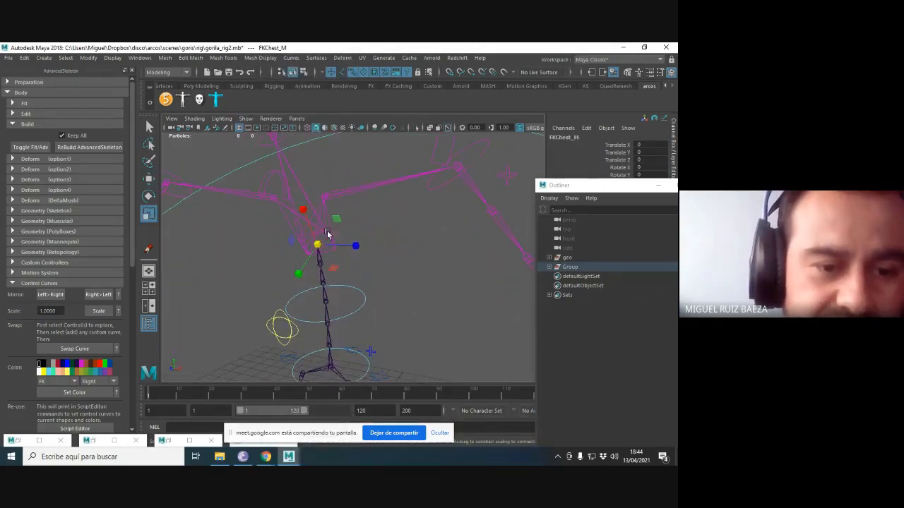
{"action": "key", "text": "e"}
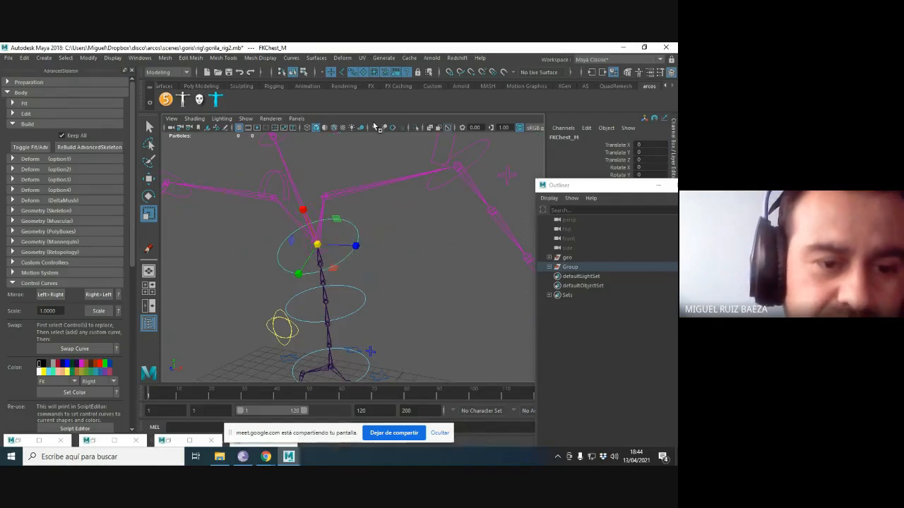
Isolate the chest control, select all of its control vertices, and leave isolation.
{"action": "left_click", "coordinate": [415, 128]}
{"action": "right_click_drag", "start_coordinate": [335, 187], "coordinate": [302, 189]}
{"action": "left_click_drag", "start_coordinate": [252, 181], "coordinate": [403, 293]}
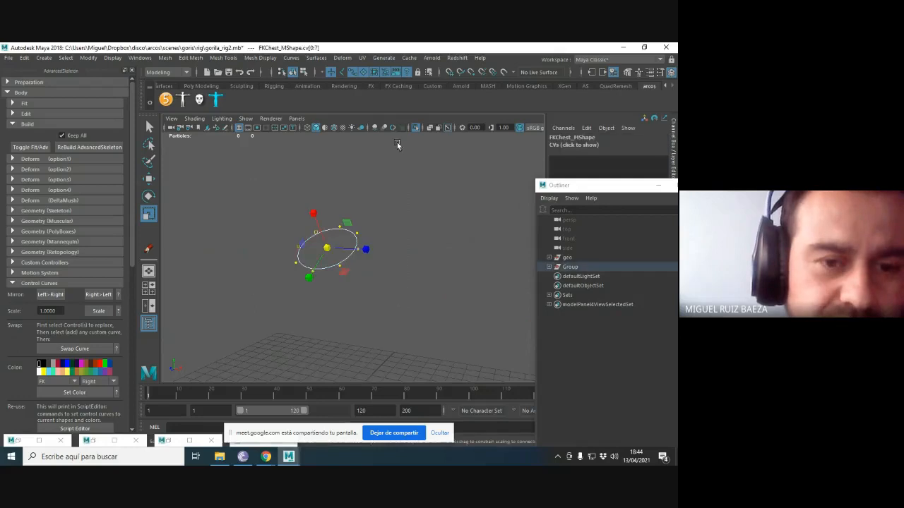
{"action": "left_click", "coordinate": [416, 129]}
Scale up the chest circle's vertices and, with polygon meshes shown, position them around the torso below the arms; return to object selection.
{"action": "left_click_drag", "start_coordinate": [327, 248], "coordinate": [382, 247]}
{"action": "left_click", "coordinate": [245, 119]}
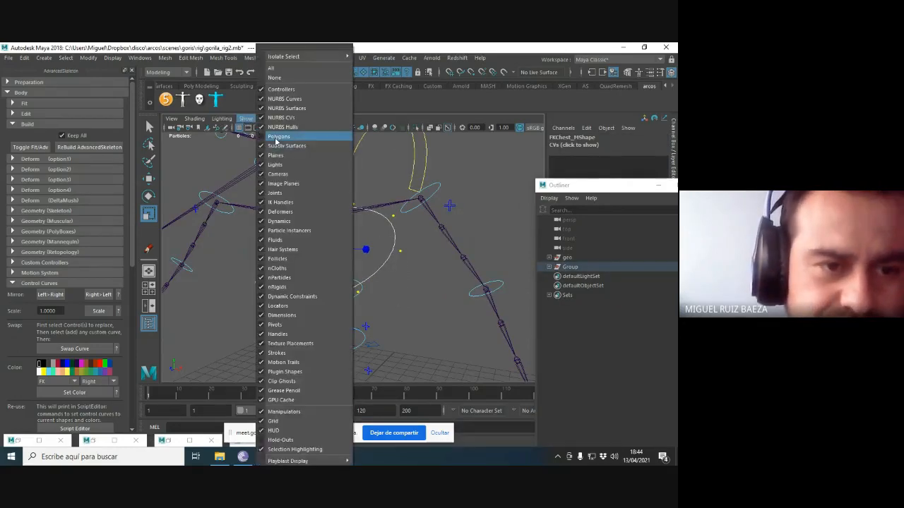
{"action": "left_click", "coordinate": [270, 136]}
{"action": "left_click_drag", "start_coordinate": [386, 241], "coordinate": [395, 271], "text": "alt"}
{"action": "left_click_drag", "start_coordinate": [485, 184], "coordinate": [352, 237]}
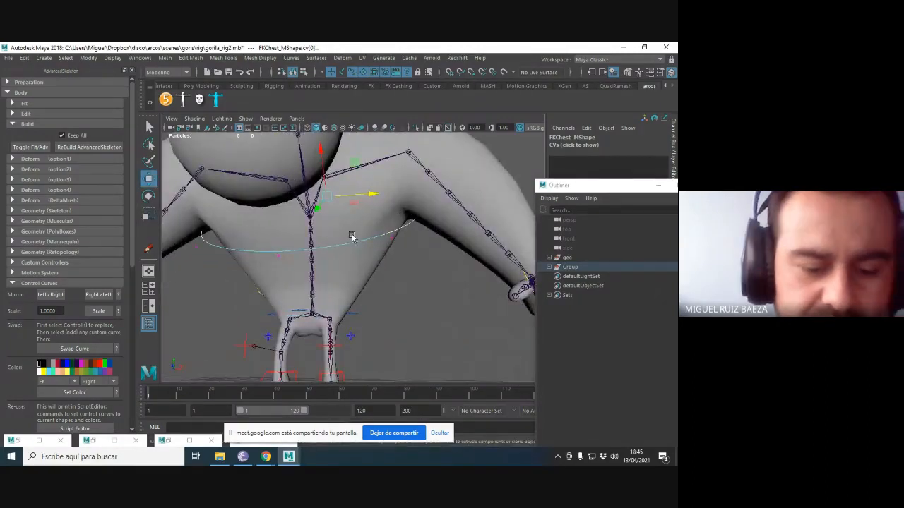
{"action": "key", "text": "F8"}
Hide the polygon meshes and select all control vertices of the FKSpine1_M control circle.
{"action": "left_click", "coordinate": [244, 118]}
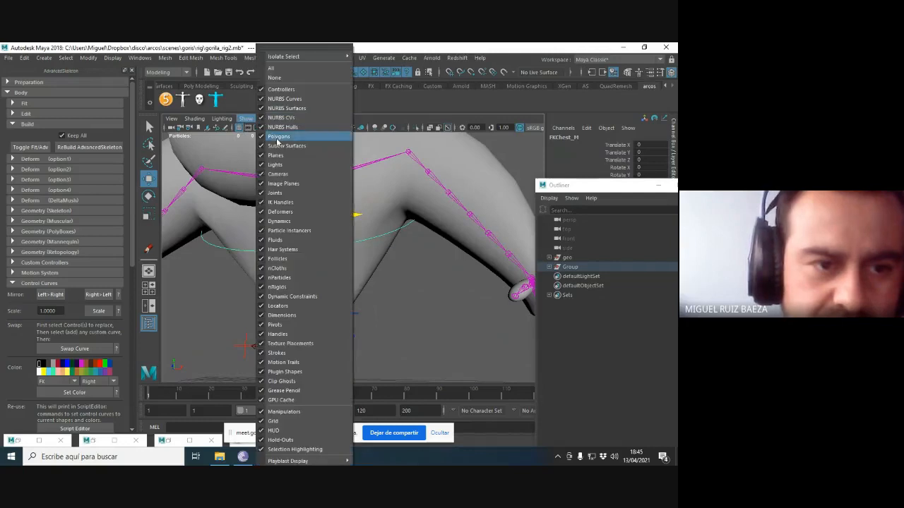
{"action": "left_click", "coordinate": [278, 136]}
{"action": "left_click", "coordinate": [358, 222]}
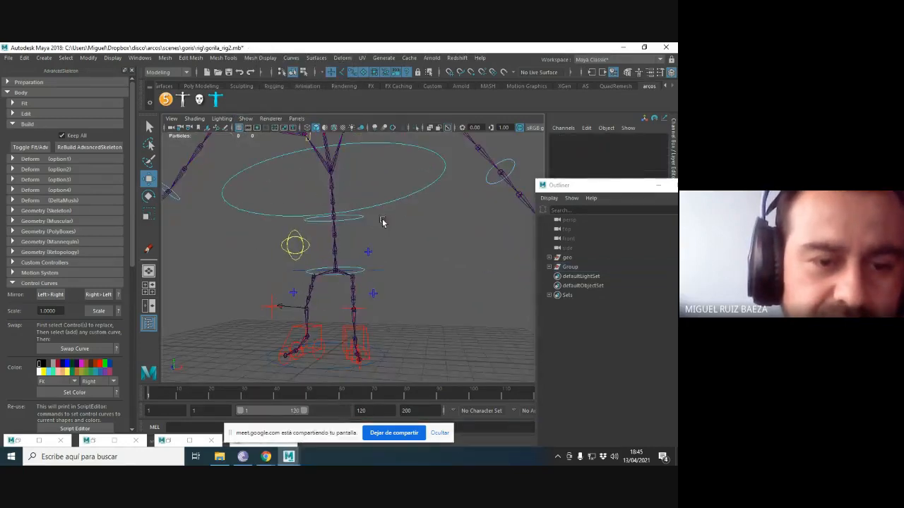
{"action": "left_click", "coordinate": [363, 220]}
{"action": "right_click_drag", "start_coordinate": [383, 220], "coordinate": [346, 216]}
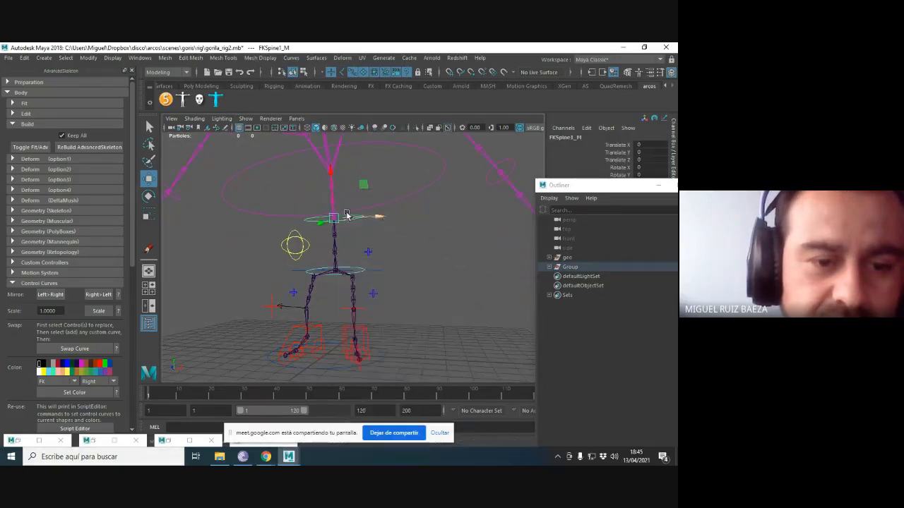
{"action": "left_click_drag", "start_coordinate": [347, 216], "coordinate": [358, 230], "text": "alt"}
{"action": "left_click_drag", "start_coordinate": [369, 191], "coordinate": [272, 224]}
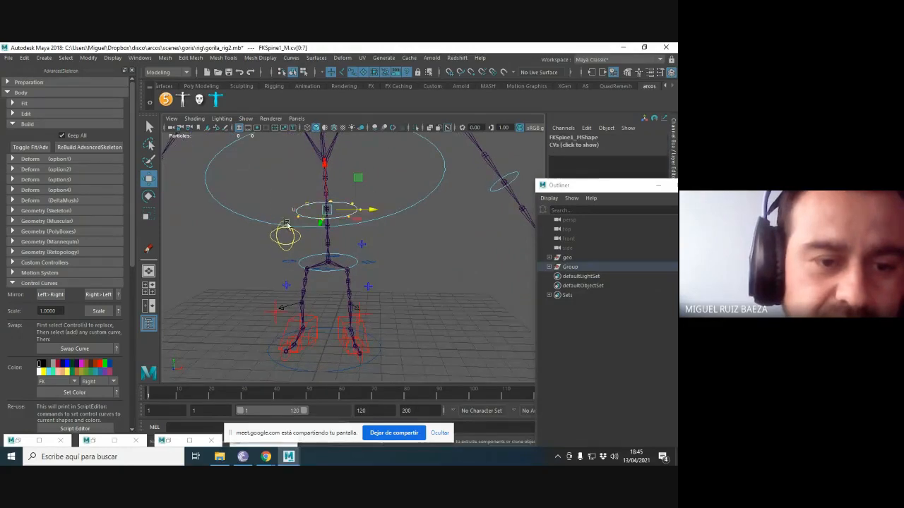
Redisplay the polygon meshes, scale the spine circle's vertices up around the waist, and return to object selection.
{"action": "left_click", "coordinate": [245, 119]}
{"action": "left_click", "coordinate": [278, 135]}
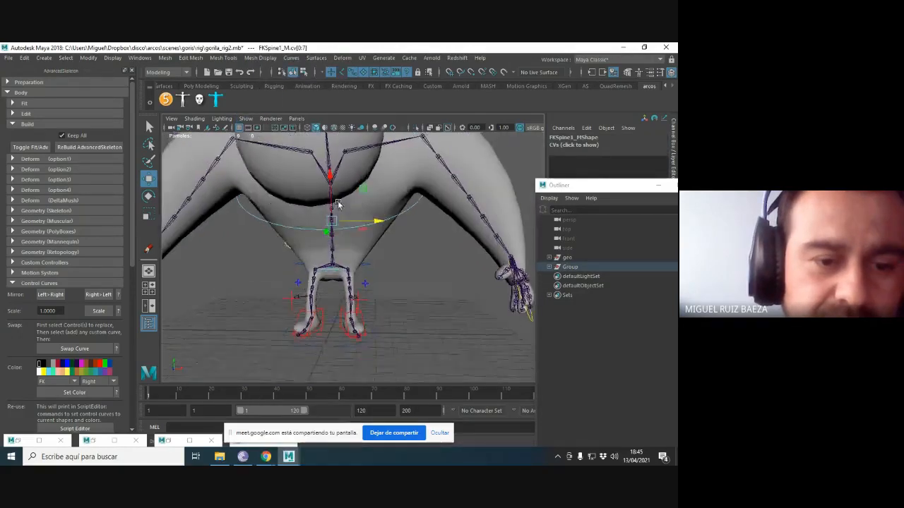
{"action": "key", "text": "r"}
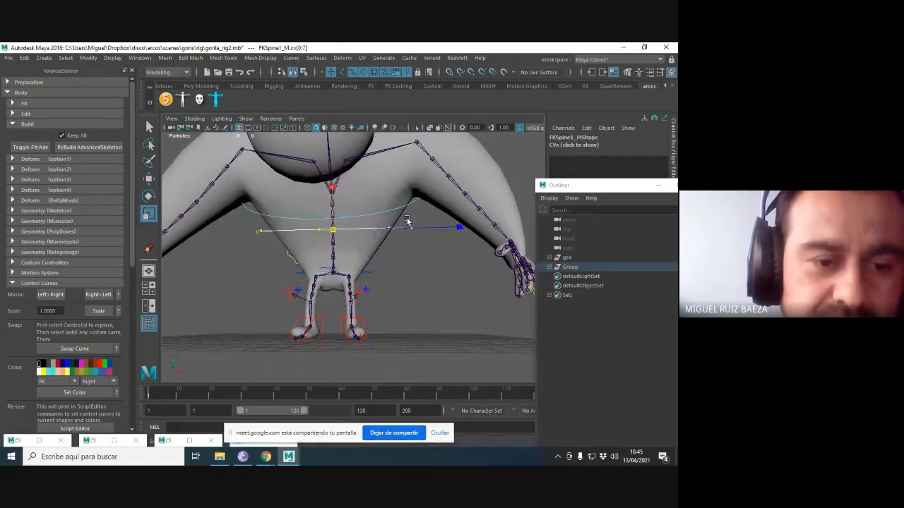
{"action": "mouse_move", "coordinate": [407, 222]}
{"action": "left_mouse_down", "text": "alt"}
{"action": "mouse_move", "coordinate": [392, 233]}
{"action": "mouse_move", "coordinate": [400, 234]}
{"action": "mouse_move", "coordinate": [395, 223]}
{"action": "mouse_move", "coordinate": [336, 215]}
{"action": "mouse_move", "coordinate": [405, 207]}
{"action": "left_mouse_up", "text": "alt"}
{"action": "key", "text": "w"}
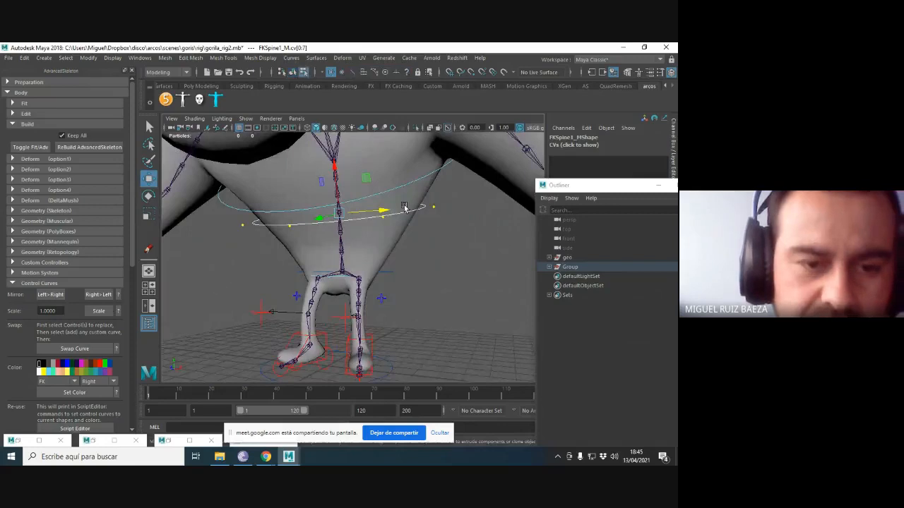
{"action": "key", "text": "F8"}
Hide the polygon meshes, select the FKRoot_M control, and put it into control vertex editing.
{"action": "left_click", "coordinate": [245, 118]}
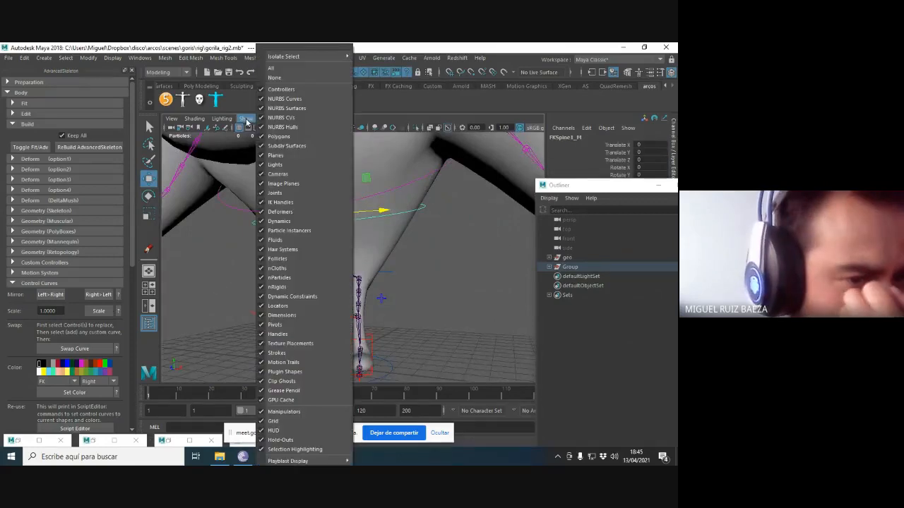
{"action": "left_click", "coordinate": [288, 140]}
{"action": "left_click", "coordinate": [374, 267]}
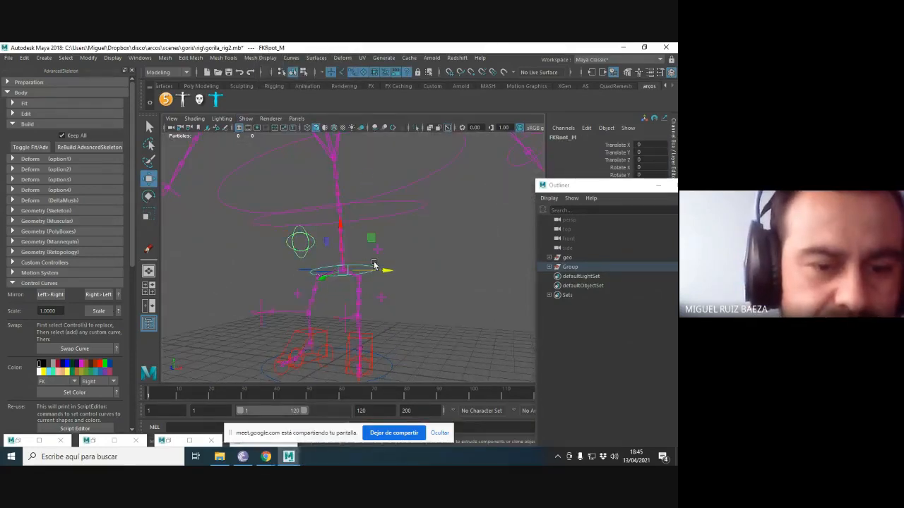
{"action": "left_click_drag", "start_coordinate": [374, 267], "coordinate": [344, 197], "text": "alt"}
{"action": "right_click_drag", "start_coordinate": [435, 233], "coordinate": [382, 227]}
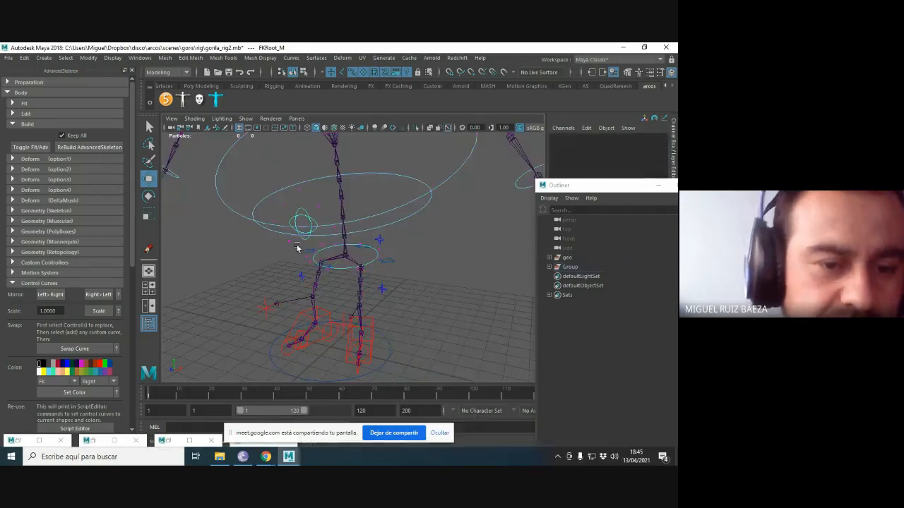
Try to scale the root circle's vertices together with the sphere-shaped control's, with the polygon meshes shown.
{"action": "left_click_drag", "start_coordinate": [301, 240], "coordinate": [297, 184]}
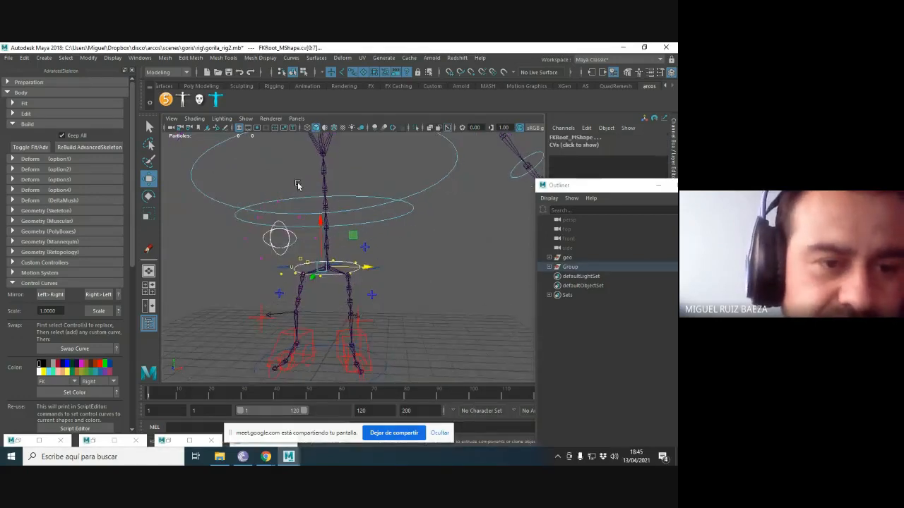
{"action": "left_click_drag", "start_coordinate": [284, 242], "coordinate": [263, 212], "text": "alt"}
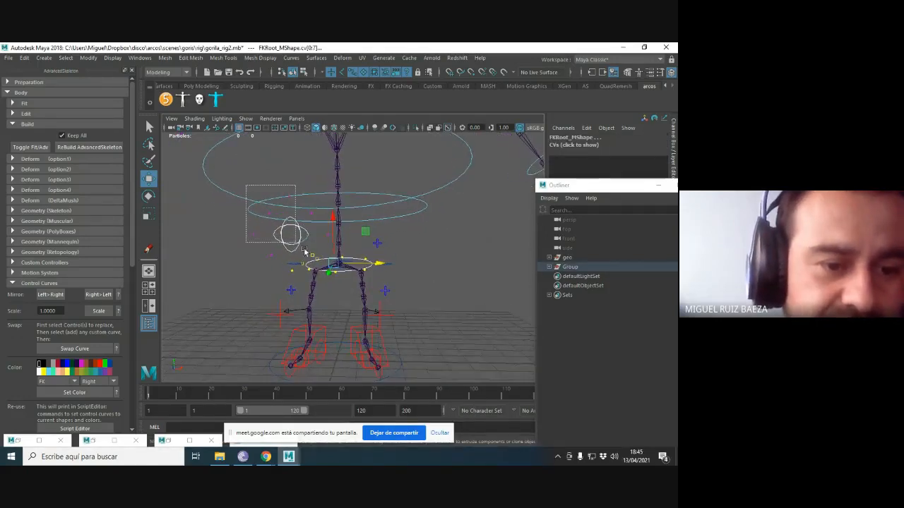
{"action": "left_click", "coordinate": [245, 118]}
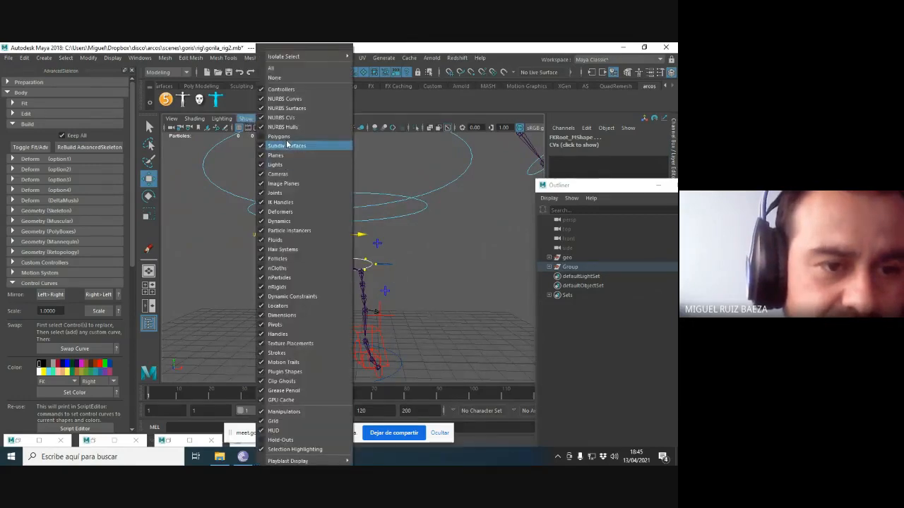
{"action": "left_click", "coordinate": [281, 137]}
{"action": "key", "text": "e"}
{"action": "key", "text": "r"}
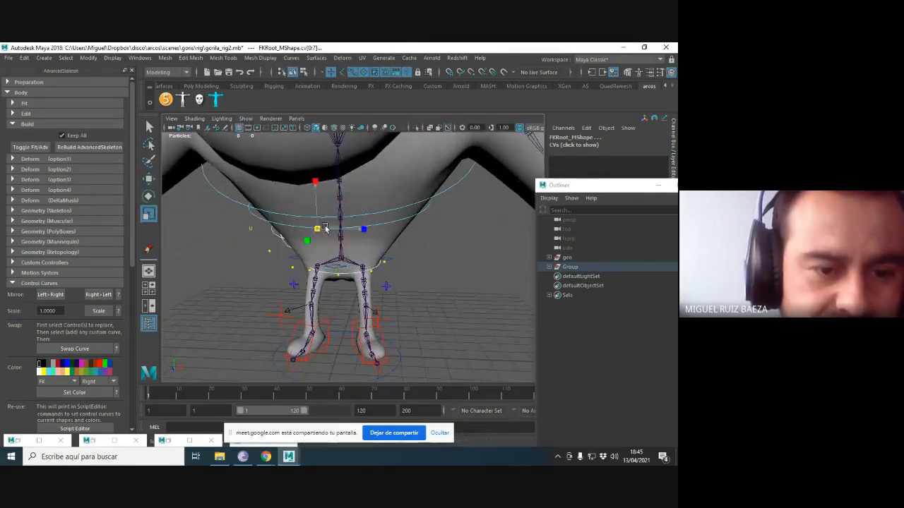
{"action": "left_click_drag", "start_coordinate": [325, 228], "coordinate": [381, 254], "text": "alt"}
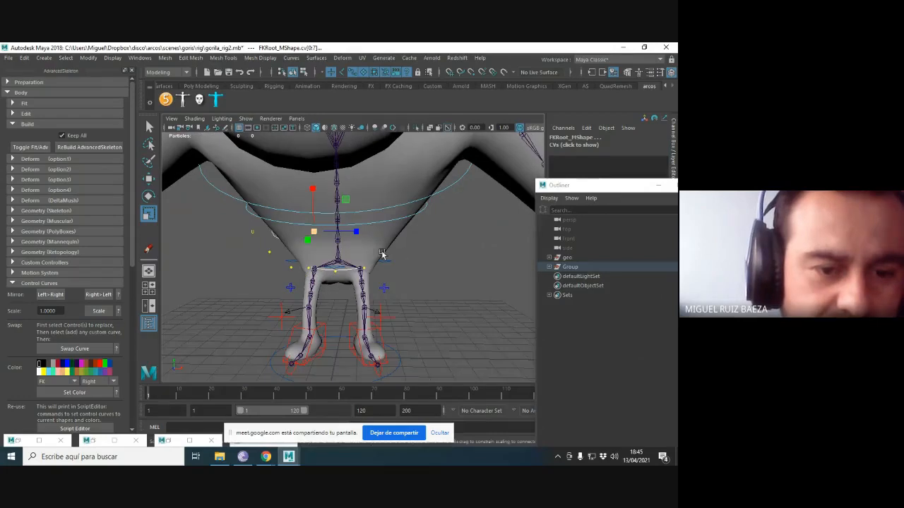
Hide the polygon meshes and select only the root circle's control vertices, without the sphere-shaped control's.
{"action": "left_click", "coordinate": [251, 119]}
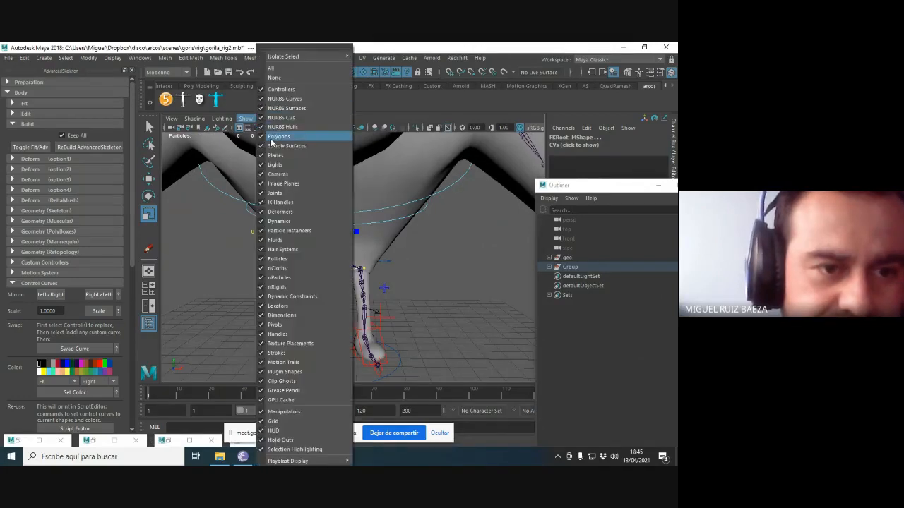
{"action": "left_click", "coordinate": [272, 138]}
{"action": "scroll", "coordinate": [402, 226], "scroll_direction": "up", "scroll_amount": 3}
{"action": "left_click_drag", "start_coordinate": [401, 226], "coordinate": [397, 263], "text": "alt"}
{"action": "left_click", "coordinate": [393, 294]}
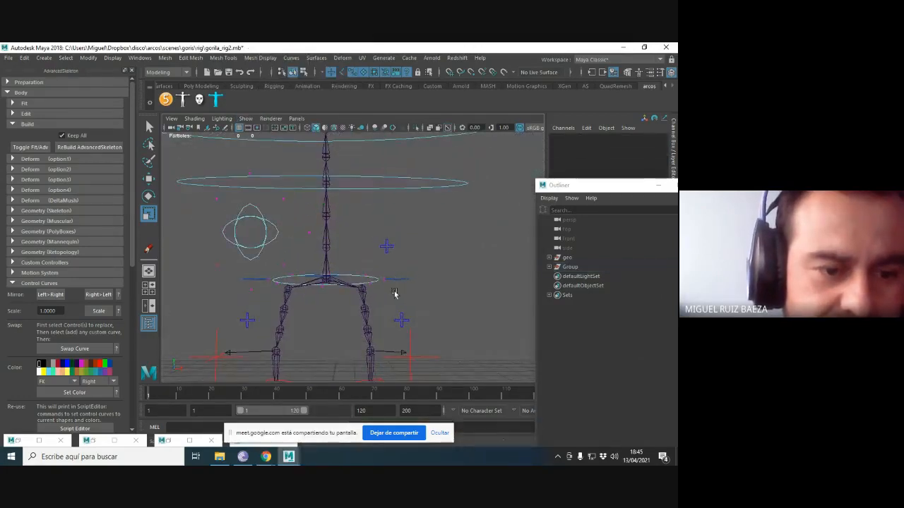
{"action": "left_click_drag", "start_coordinate": [396, 297], "coordinate": [260, 274]}
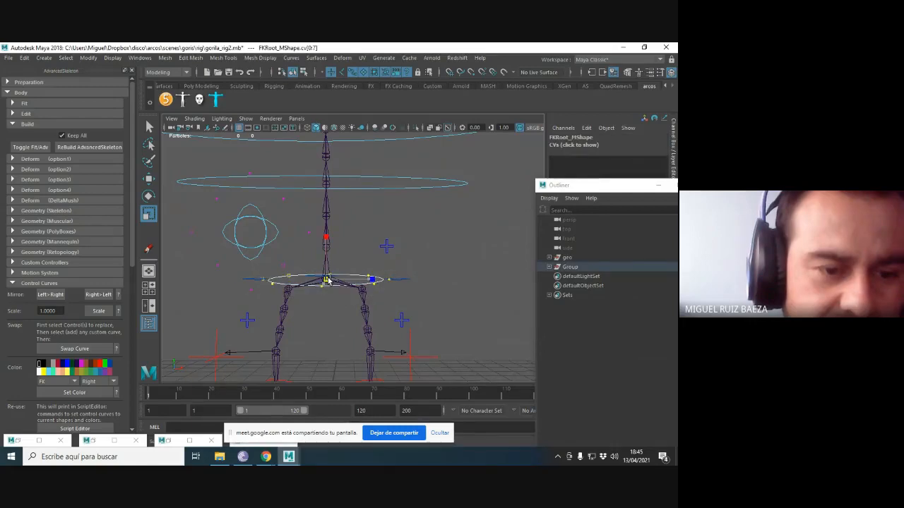
Redisplay the polygon meshes, adjust the scale of the root circle's vertices around the hips, and select the RootX_M control.
{"action": "left_click", "coordinate": [245, 118]}
{"action": "left_click", "coordinate": [283, 138]}
{"action": "left_click_drag", "start_coordinate": [282, 139], "coordinate": [298, 204], "text": "alt"}
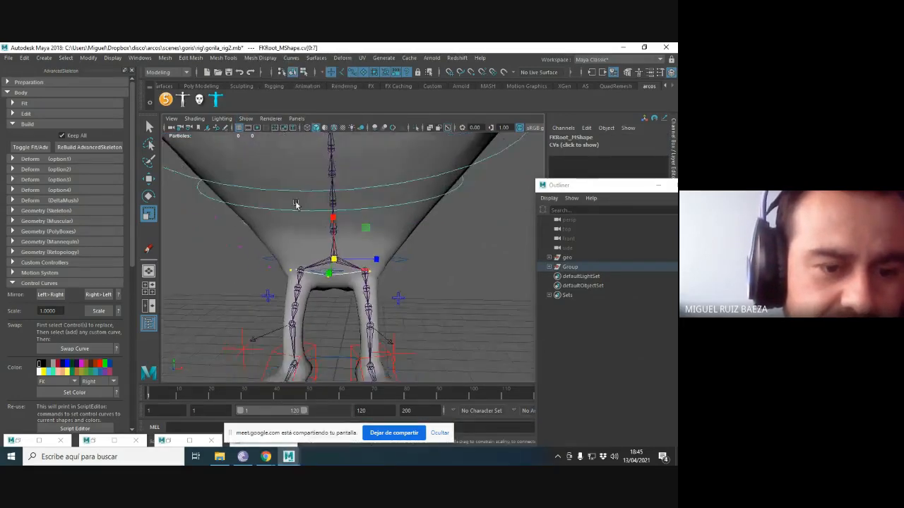
{"action": "left_click_drag", "start_coordinate": [371, 253], "coordinate": [374, 250]}
{"action": "left_click", "coordinate": [275, 261]}
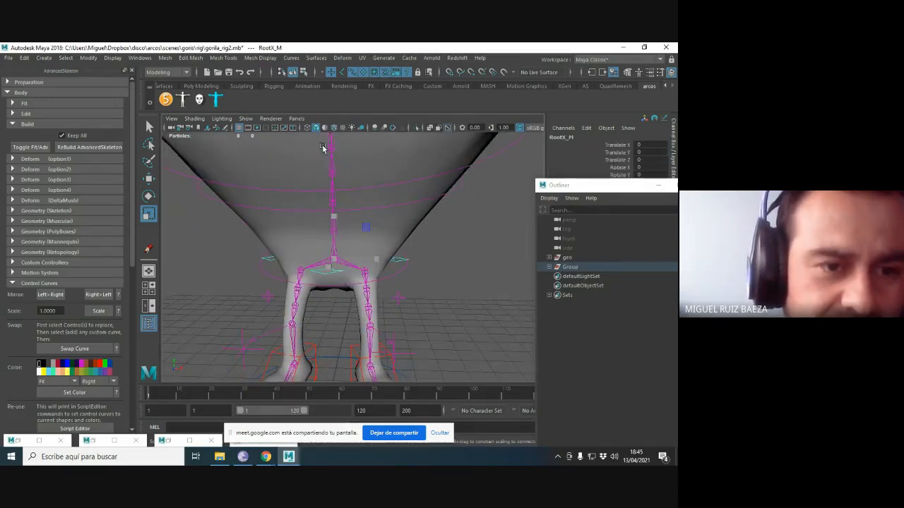
Select all of the RootX_M control's vertices and scale its arrows outward around the gorilla's hips.
{"action": "right_click_drag", "start_coordinate": [361, 174], "coordinate": [303, 171]}
{"action": "left_click_drag", "start_coordinate": [226, 195], "coordinate": [495, 314]}
{"action": "left_click", "coordinate": [417, 128]}
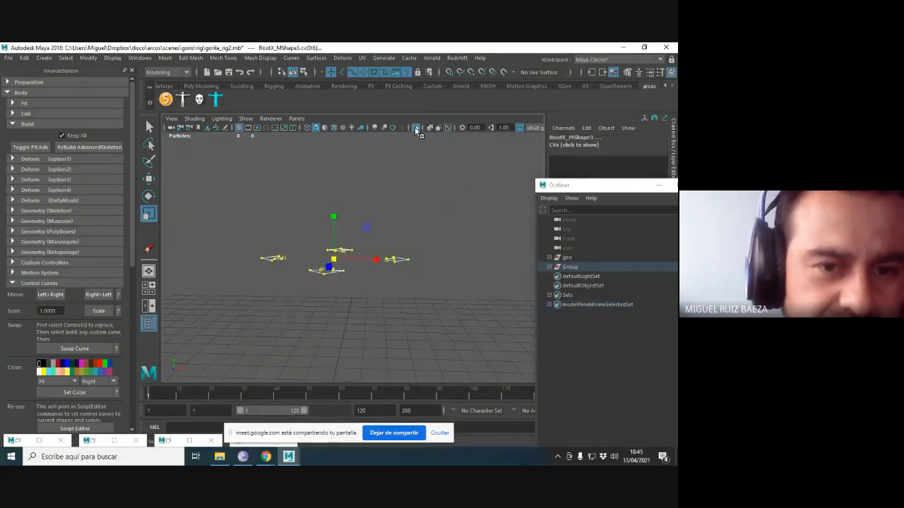
{"action": "left_click_drag", "start_coordinate": [379, 250], "coordinate": [262, 223], "text": "alt"}
Isolate the HipSwinger_M control, select all of its control vertices, and bring the rest of the scene back.
{"action": "left_click", "coordinate": [267, 220]}
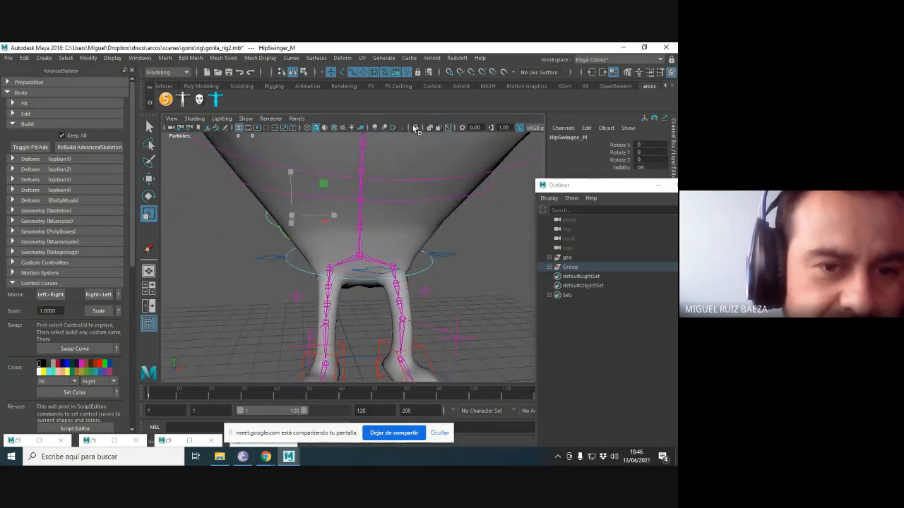
{"action": "left_click", "coordinate": [416, 128]}
{"action": "right_click_drag", "start_coordinate": [332, 190], "coordinate": [295, 192]}
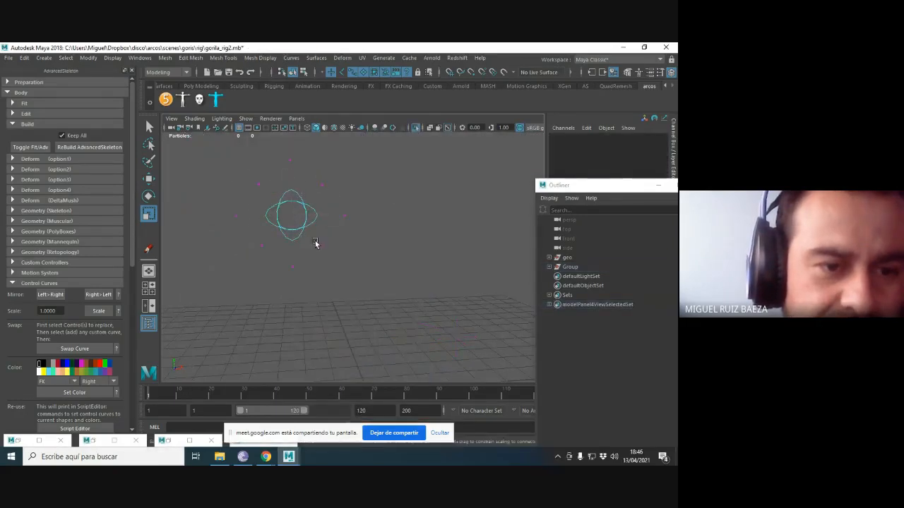
{"action": "left_click_drag", "start_coordinate": [207, 147], "coordinate": [420, 322]}
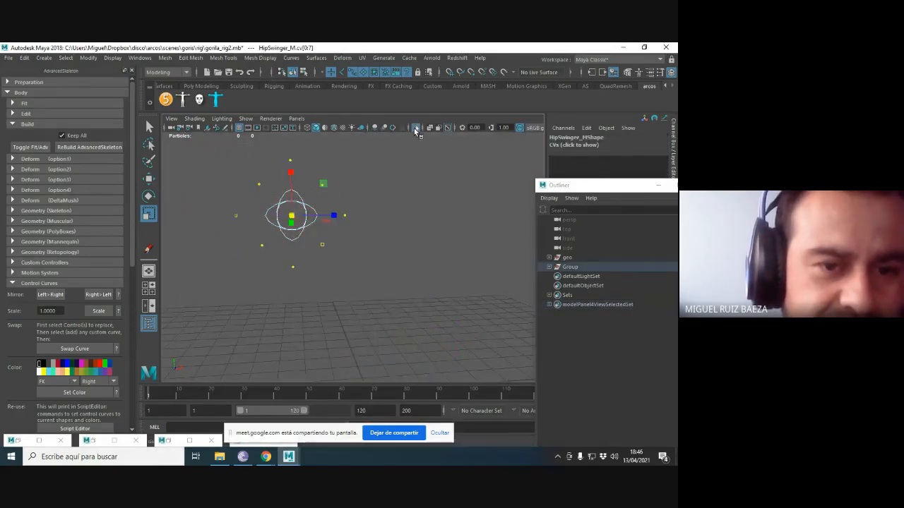
{"action": "left_click", "coordinate": [414, 128]}
Move the HipSwinger_M vertices clear of the gorilla's body and return to object selection.
{"action": "key", "text": "w"}
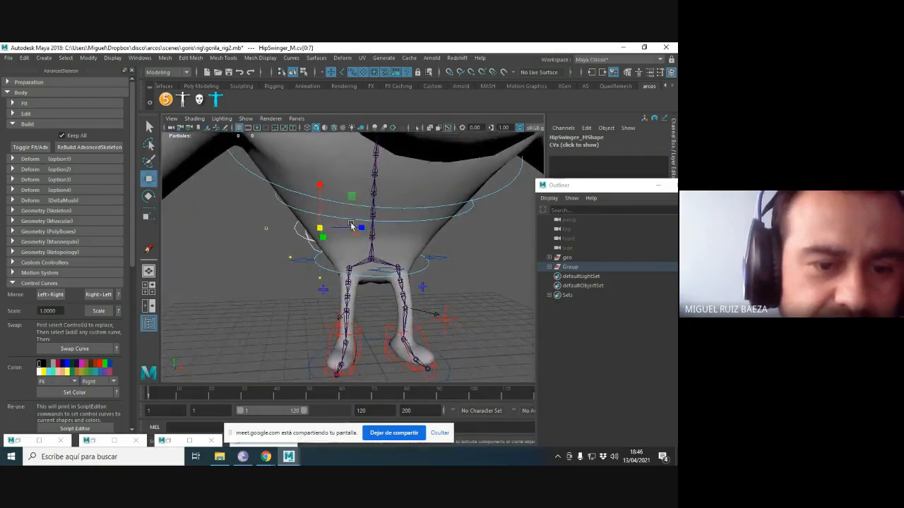
{"action": "left_click_drag", "start_coordinate": [322, 227], "coordinate": [305, 230]}
{"action": "left_click_drag", "start_coordinate": [273, 201], "coordinate": [273, 218]}
{"action": "scroll", "coordinate": [327, 213], "scroll_direction": "down", "scroll_amount": 5}
{"action": "scroll", "coordinate": [327, 214], "scroll_direction": "up", "scroll_amount": 5}
{"action": "left_click_drag", "start_coordinate": [327, 214], "coordinate": [282, 170], "text": "alt"}
{"action": "key", "text": "F8"}
{"action": "scroll", "coordinate": [426, 261], "scroll_direction": "down", "scroll_amount": 5}
Hide the polygon meshes, select the FKShoulder_L control's vertices, redisplay the meshes, and scale the curve around the upper arm.
{"action": "left_click", "coordinate": [245, 118]}
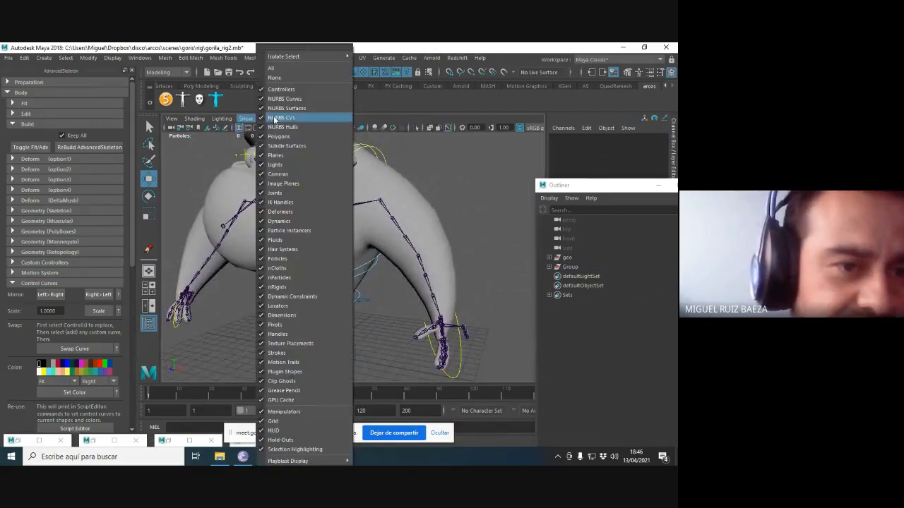
{"action": "left_click", "coordinate": [283, 134]}
{"action": "left_click", "coordinate": [393, 195]}
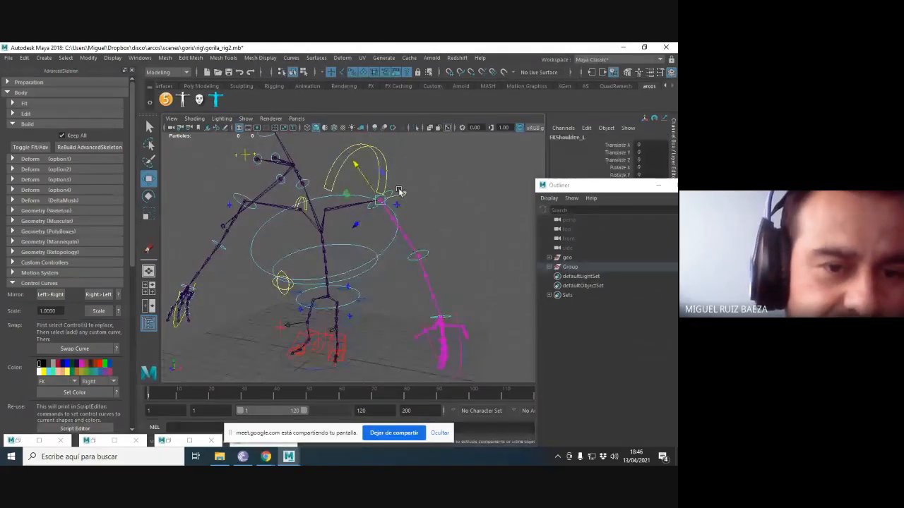
{"action": "left_click", "coordinate": [416, 186]}
{"action": "left_click", "coordinate": [355, 213]}
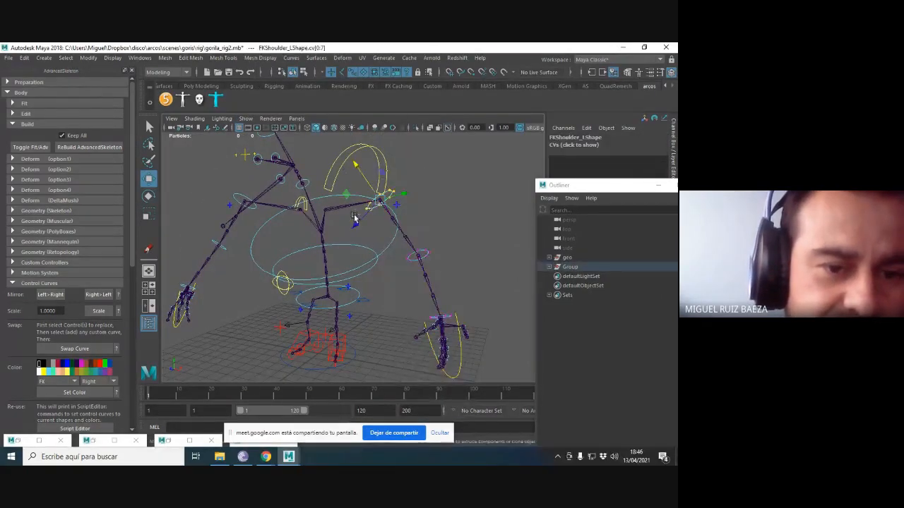
{"action": "left_click", "coordinate": [245, 118]}
{"action": "left_click", "coordinate": [281, 136]}
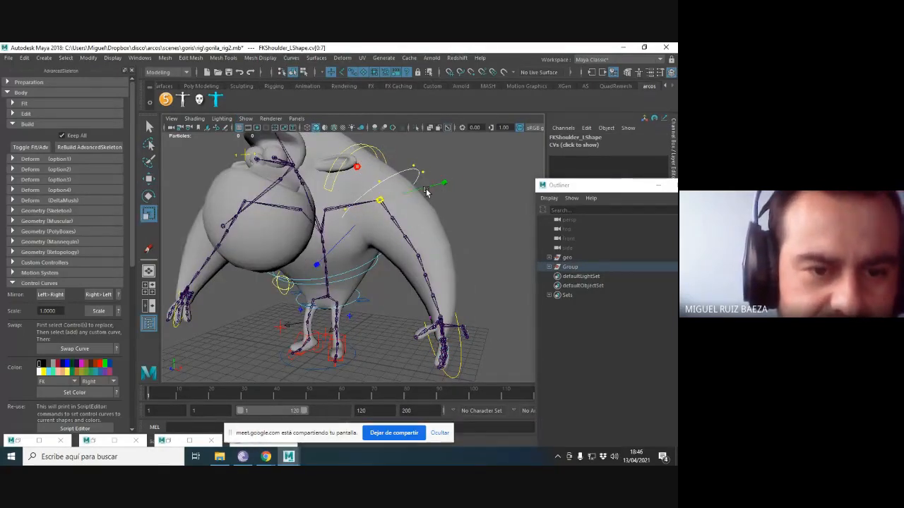
{"action": "left_click_drag", "start_coordinate": [431, 191], "coordinate": [371, 205], "text": "alt"}
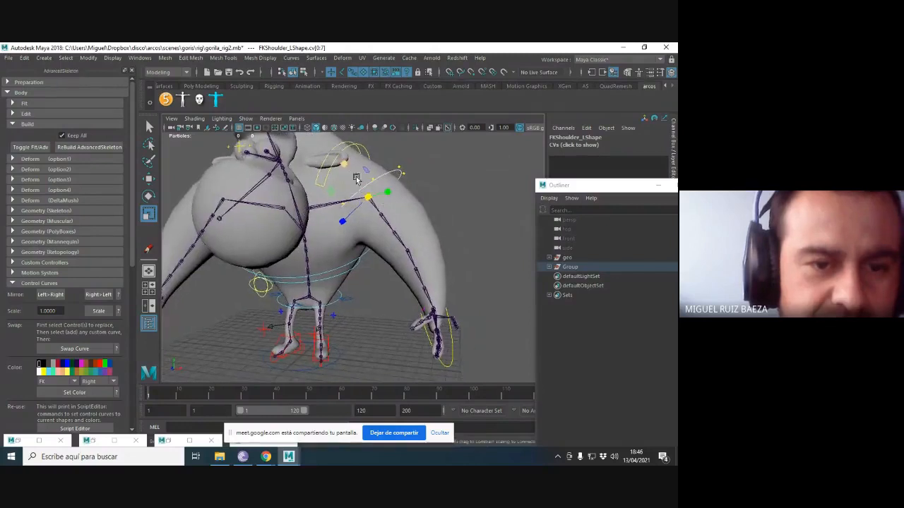
{"action": "key", "text": "w"}
With the polygon meshes hidden, select the FKElbow_L control's vertices, then redisplay the meshes and scale the curve around the forearm.
{"action": "left_click", "coordinate": [246, 119]}
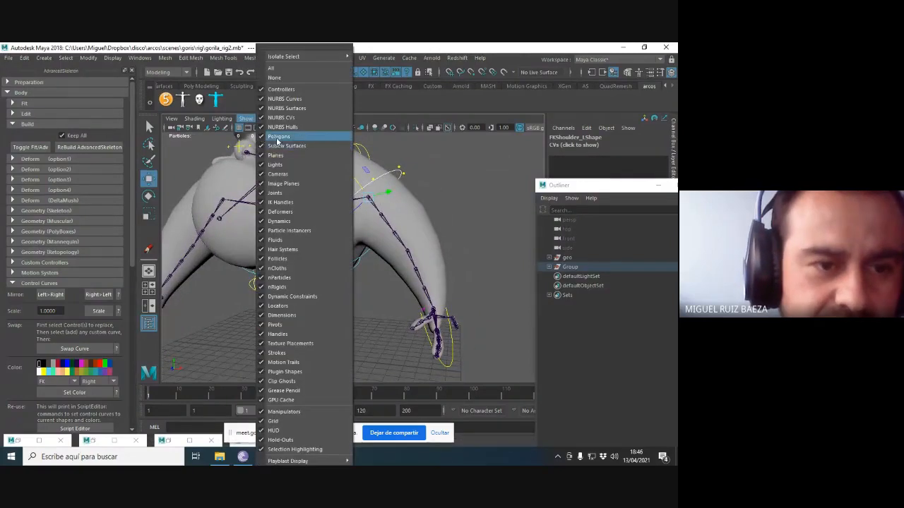
{"action": "left_click", "coordinate": [279, 136]}
{"action": "left_click", "coordinate": [402, 261]}
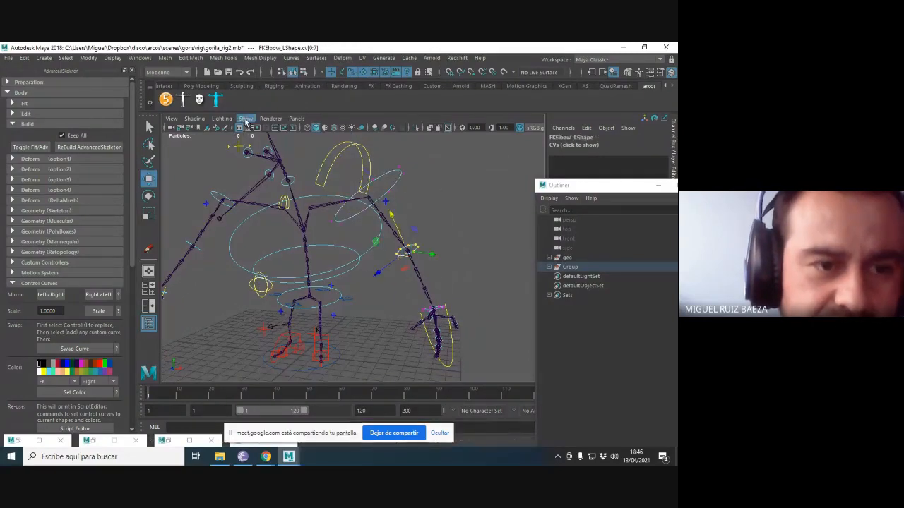
{"action": "left_click", "coordinate": [247, 119]}
{"action": "left_click", "coordinate": [281, 136]}
{"action": "key", "text": "e"}
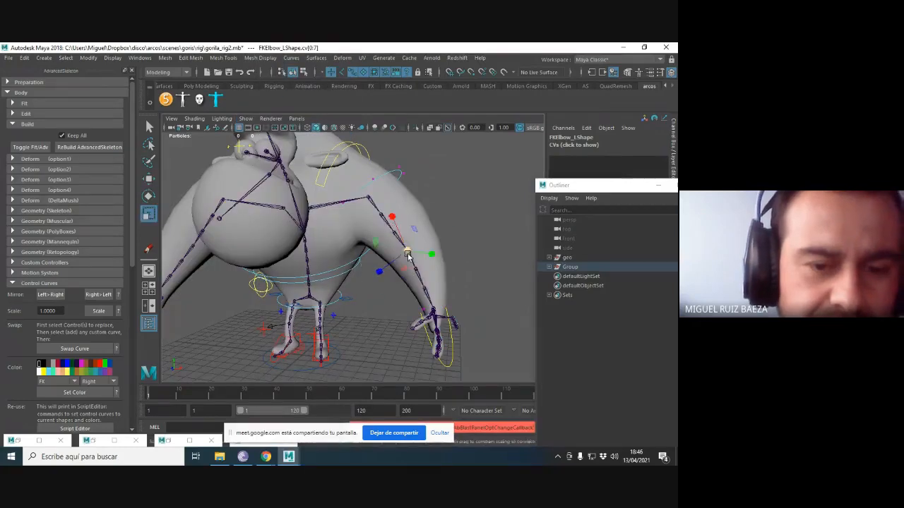
{"action": "key", "text": "r"}
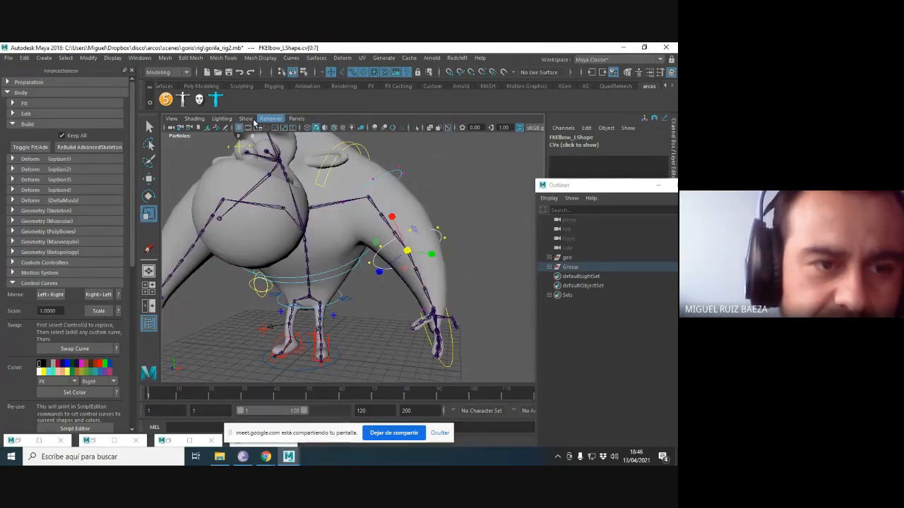
Select the FKWrist_L control's vertices with the polygon meshes hidden, redisplay the meshes, and scale the curve around the wrist.
{"action": "left_click", "coordinate": [246, 119]}
{"action": "left_click", "coordinate": [279, 136]}
{"action": "left_click_drag", "start_coordinate": [452, 263], "coordinate": [480, 246], "text": "alt"}
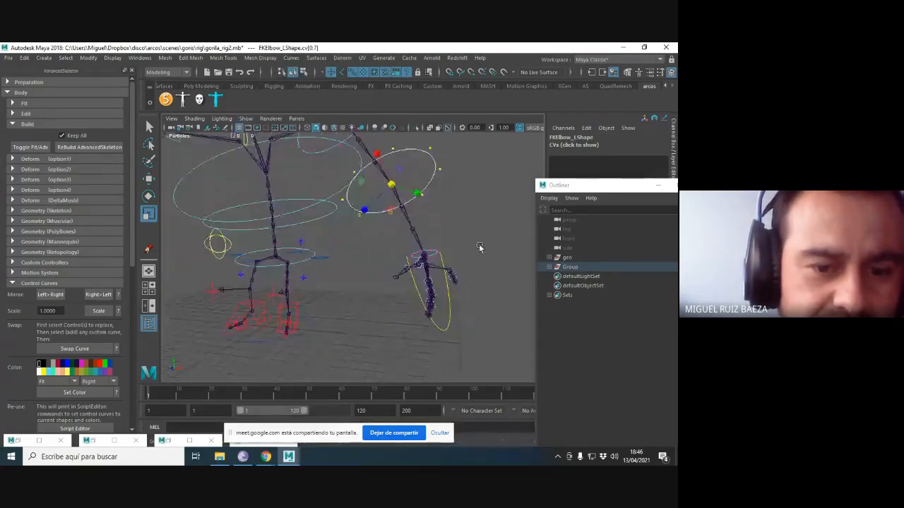
{"action": "right_click_drag", "start_coordinate": [480, 247], "coordinate": [490, 254], "text": "alt"}
{"action": "left_click_drag", "start_coordinate": [490, 254], "coordinate": [413, 277]}
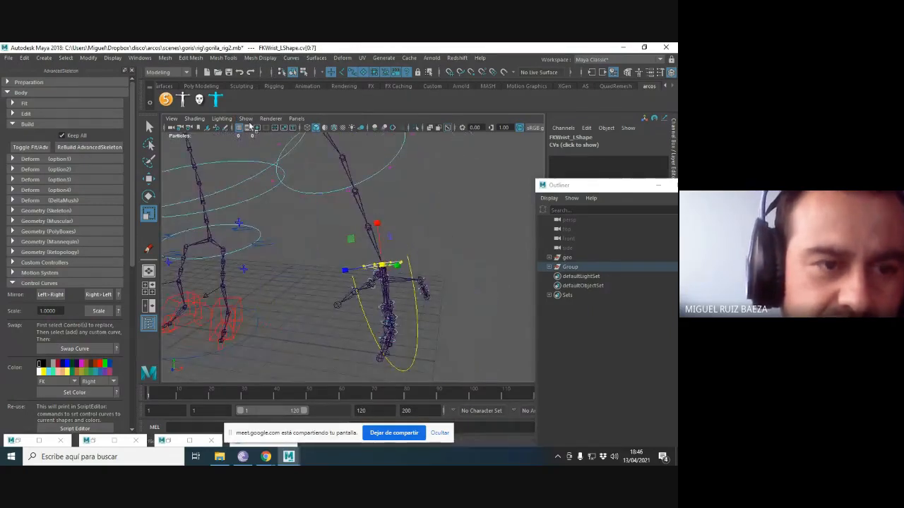
{"action": "left_click", "coordinate": [246, 118]}
{"action": "left_click", "coordinate": [280, 138]}
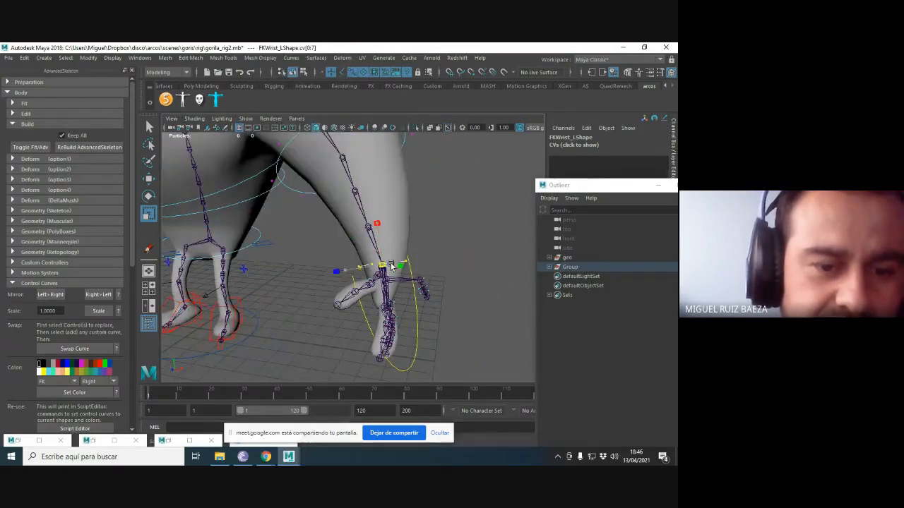
{"action": "left_click_drag", "start_coordinate": [406, 264], "coordinate": [441, 212], "text": "alt"}
{"action": "key", "text": "w"}
{"action": "left_click", "coordinate": [422, 223]}
Isolate the FKHead_M control and select all of its control vertices.
{"action": "right_click_drag", "start_coordinate": [442, 212], "coordinate": [297, 233], "text": "alt"}
{"action": "middle_click_drag", "start_coordinate": [297, 233], "coordinate": [347, 268], "text": "alt"}
{"action": "left_click_drag", "start_coordinate": [346, 268], "coordinate": [374, 302], "text": "alt"}
{"action": "middle_click_drag", "start_coordinate": [374, 302], "coordinate": [401, 341], "text": "alt"}
{"action": "right_click_drag", "start_coordinate": [401, 340], "coordinate": [416, 268], "text": "alt"}
{"action": "left_click_drag", "start_coordinate": [272, 225], "coordinate": [313, 224], "text": "alt"}
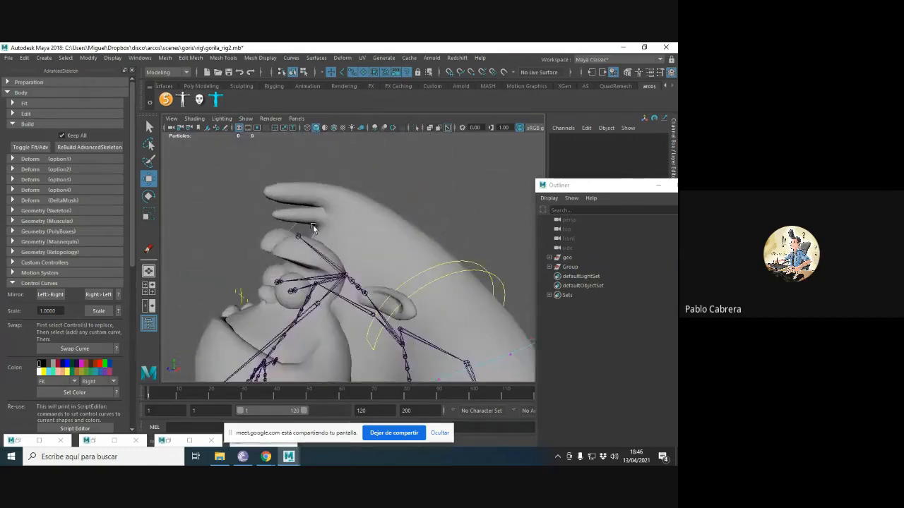
{"action": "left_click", "coordinate": [315, 224]}
{"action": "left_click", "coordinate": [415, 127]}
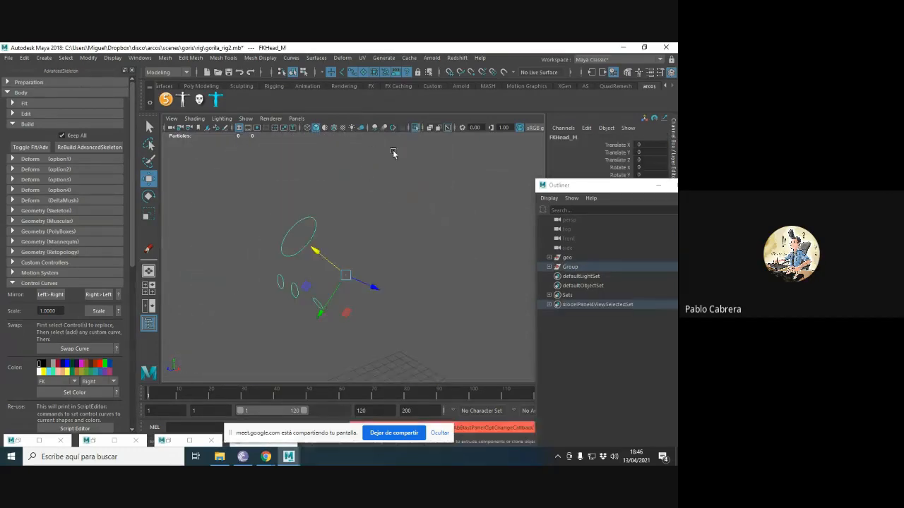
{"action": "right_click_drag", "start_coordinate": [359, 171], "coordinate": [323, 174]}
{"action": "left_click_drag", "start_coordinate": [254, 207], "coordinate": [340, 265]}
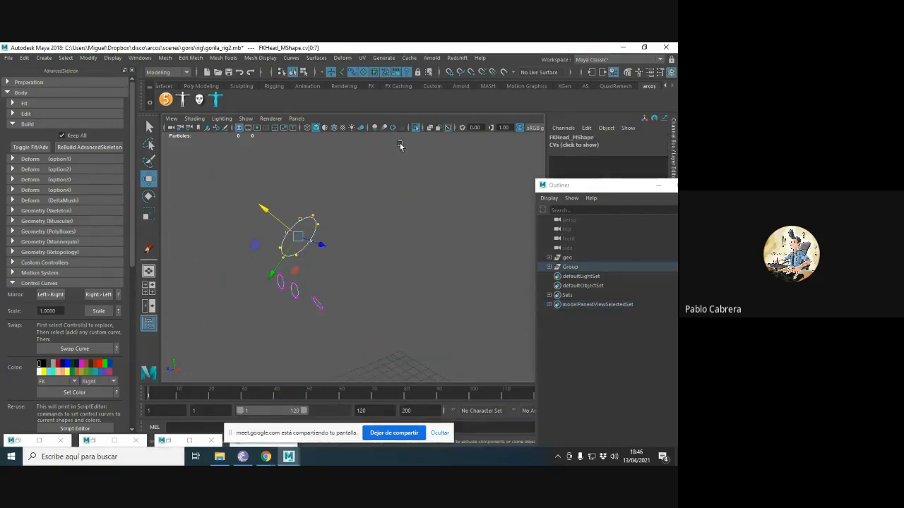
Leave isolation, then scale up, rotate and move the FKHead_M vertices to place the circle at the top of the head.
{"action": "left_click", "coordinate": [415, 128]}
{"action": "key", "text": "e"}
{"action": "key", "text": "r"}
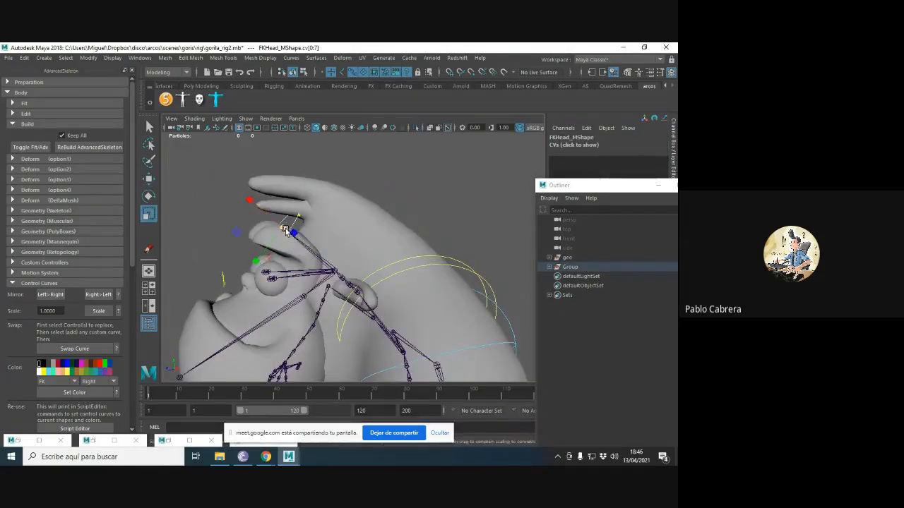
{"action": "key", "text": "e"}
{"action": "left_click_drag", "start_coordinate": [285, 208], "coordinate": [304, 185]}
{"action": "key", "text": "w"}
{"action": "left_click_drag", "start_coordinate": [264, 208], "coordinate": [240, 189]}
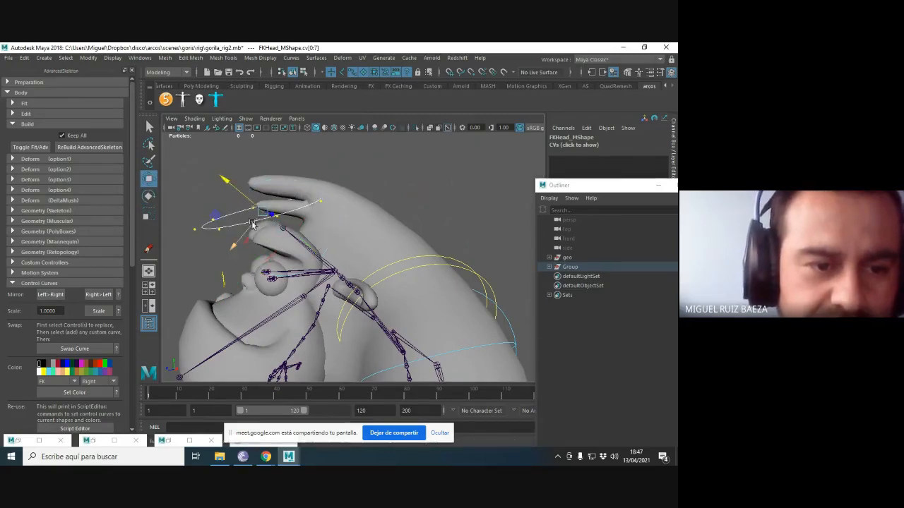
{"action": "left_click_drag", "start_coordinate": [248, 232], "coordinate": [275, 210]}
{"action": "middle_click_drag", "start_coordinate": [335, 228], "coordinate": [336, 219], "text": "alt"}
{"action": "left_click_drag", "start_coordinate": [337, 218], "coordinate": [240, 150], "text": "alt"}
{"action": "scroll", "coordinate": [226, 136], "scroll_direction": "down", "scroll_amount": 3}
Deselect the head vertices, hide the polygon meshes, select the FKNeck_M control's vertices, and redisplay the meshes.
{"action": "left_click", "coordinate": [246, 118]}
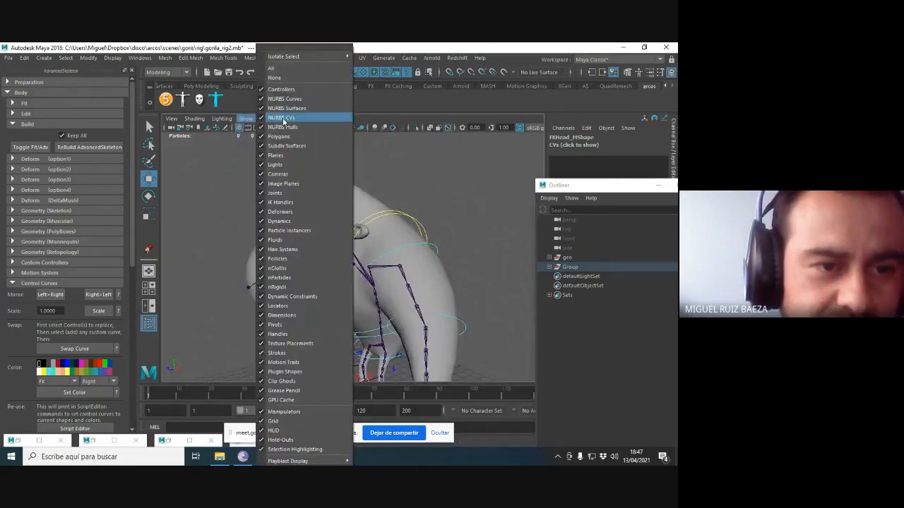
{"action": "left_click", "coordinate": [471, 179]}
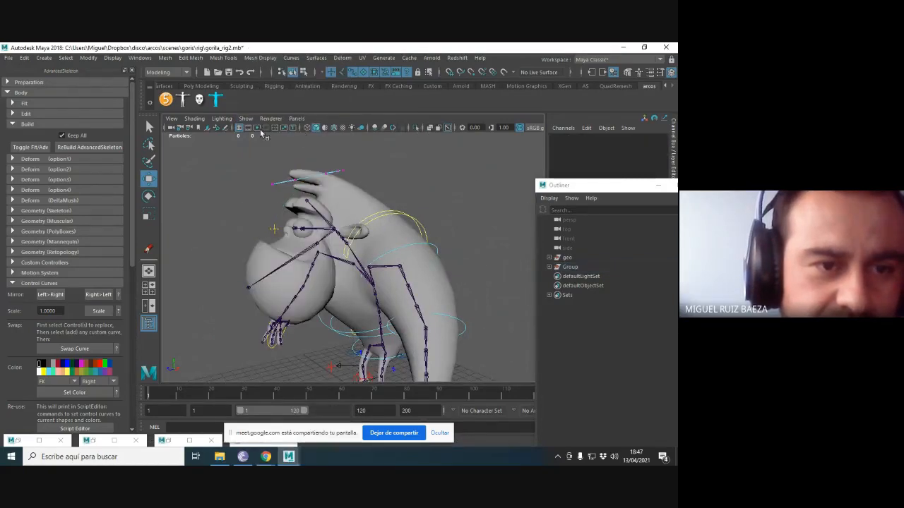
{"action": "left_click", "coordinate": [246, 118]}
{"action": "left_click", "coordinate": [278, 137]}
{"action": "left_click_drag", "start_coordinate": [452, 233], "coordinate": [348, 246], "text": "alt"}
{"action": "left_click", "coordinate": [374, 197]}
{"action": "right_click_drag", "start_coordinate": [374, 197], "coordinate": [339, 200]}
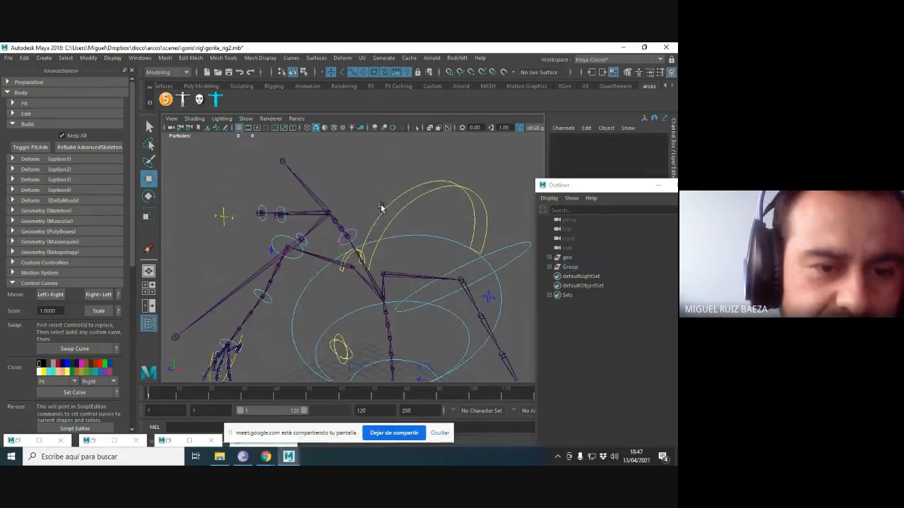
{"action": "left_click", "coordinate": [246, 117]}
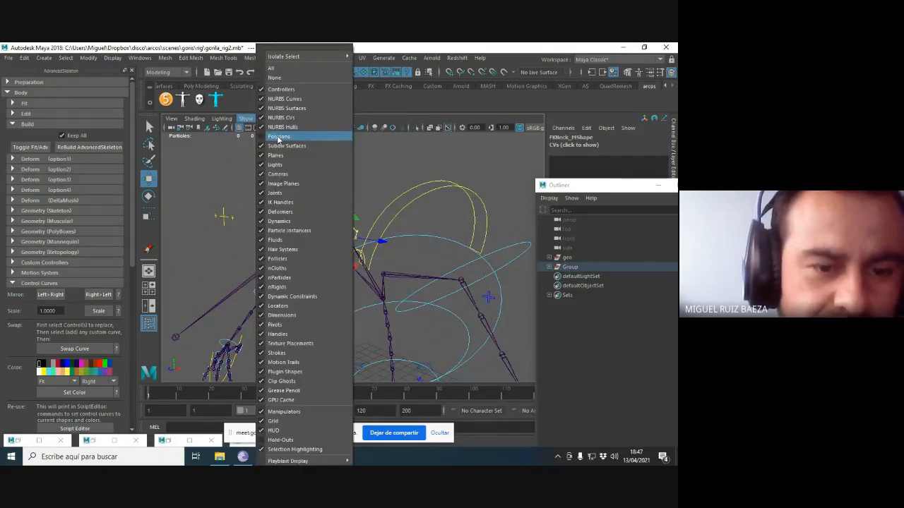
{"action": "left_click", "coordinate": [277, 138]}
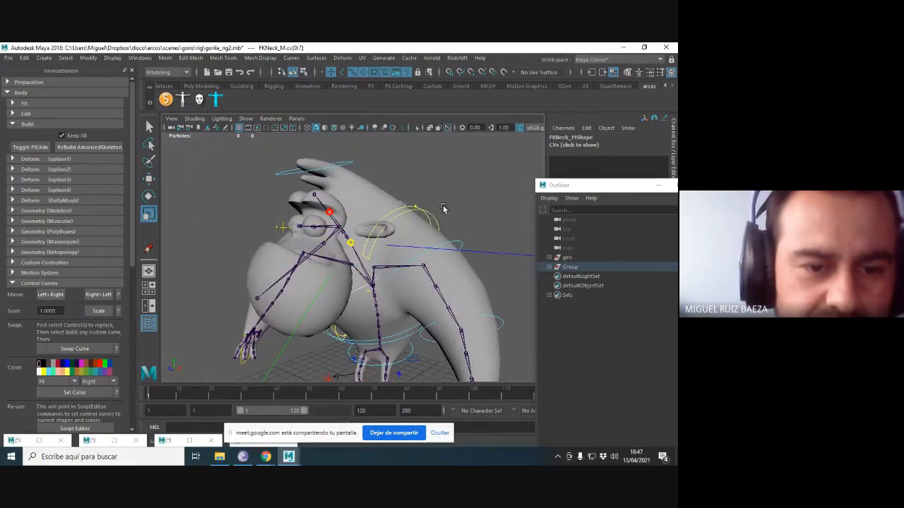
Scale the FKNeck_M curve around the neck and move its individual vertices to fit the upper back.
{"action": "left_click_drag", "start_coordinate": [443, 208], "coordinate": [268, 243], "text": "alt"}
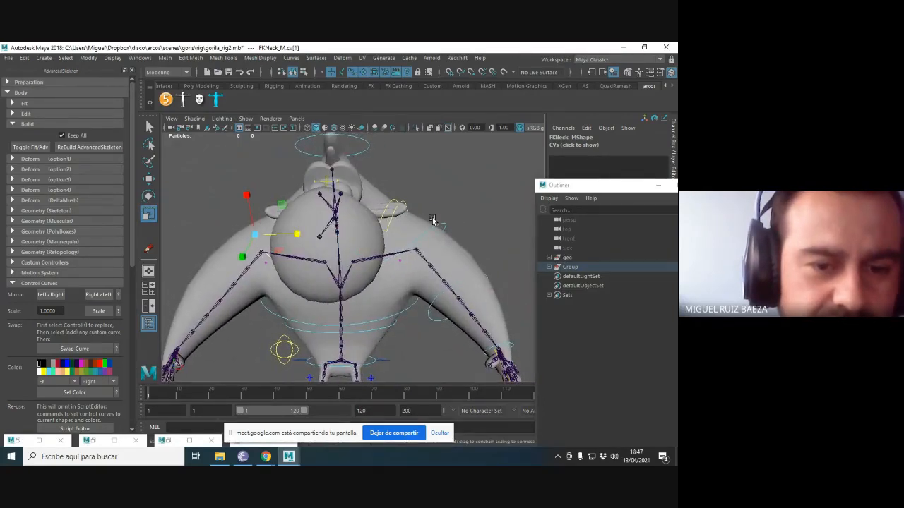
{"action": "key", "text": "w"}
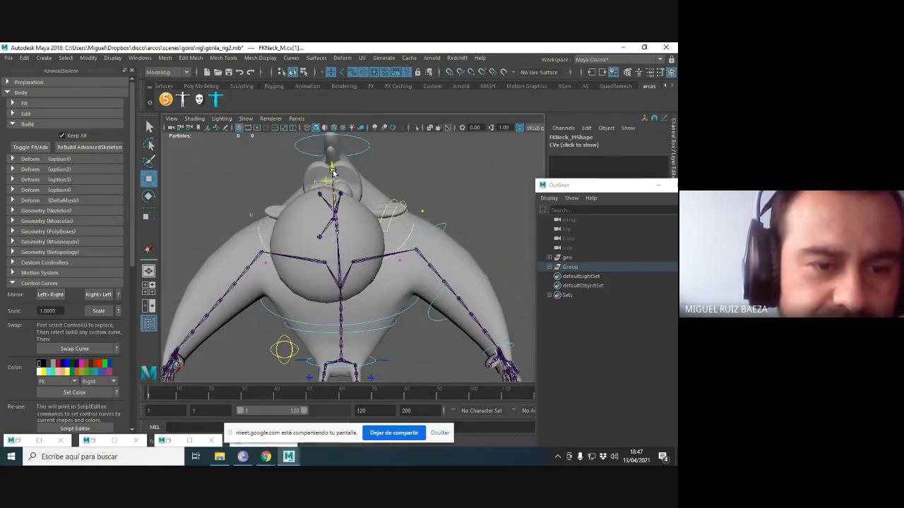
{"action": "left_click_drag", "start_coordinate": [336, 162], "coordinate": [321, 183], "text": "alt"}
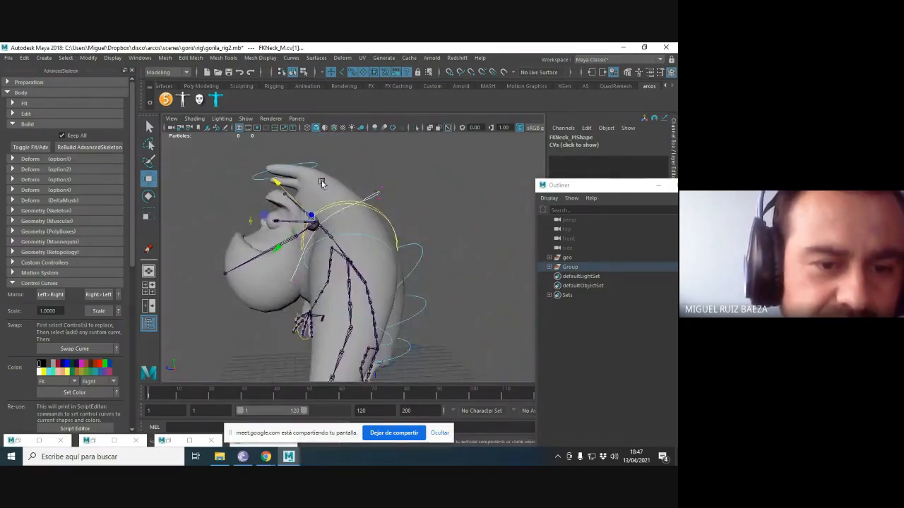
{"action": "mouse_move", "coordinate": [374, 209]}
{"action": "left_mouse_down", "text": "alt"}
{"action": "mouse_move", "coordinate": [454, 204]}
{"action": "mouse_move", "coordinate": [365, 217]}
{"action": "left_mouse_up", "text": "alt"}
{"action": "left_click_drag", "start_coordinate": [377, 176], "coordinate": [409, 194]}
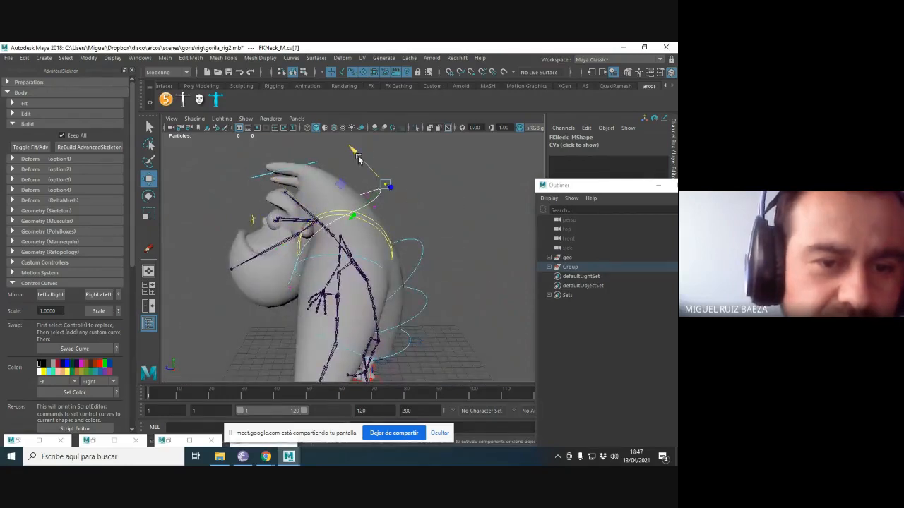
{"action": "left_click_drag", "start_coordinate": [358, 159], "coordinate": [374, 171]}
{"action": "left_click_drag", "start_coordinate": [378, 212], "coordinate": [389, 205], "text": "alt"}
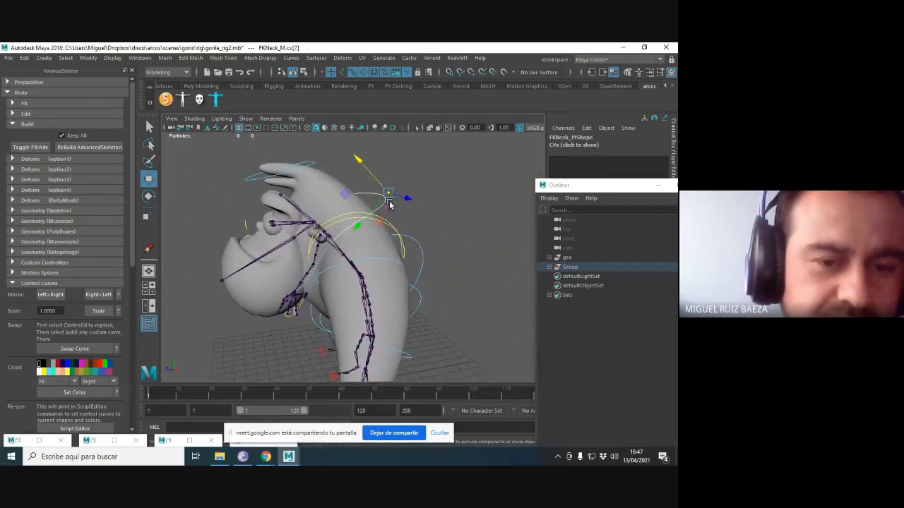
Return from vertex editing to object selection and hide the polygon meshes, leaving the skeleton and control curves displayed.
{"action": "right_click_drag", "start_coordinate": [378, 196], "coordinate": [343, 197]}
{"action": "left_click_drag", "start_coordinate": [410, 198], "coordinate": [411, 217], "text": "alt"}
{"action": "key", "text": "F8"}
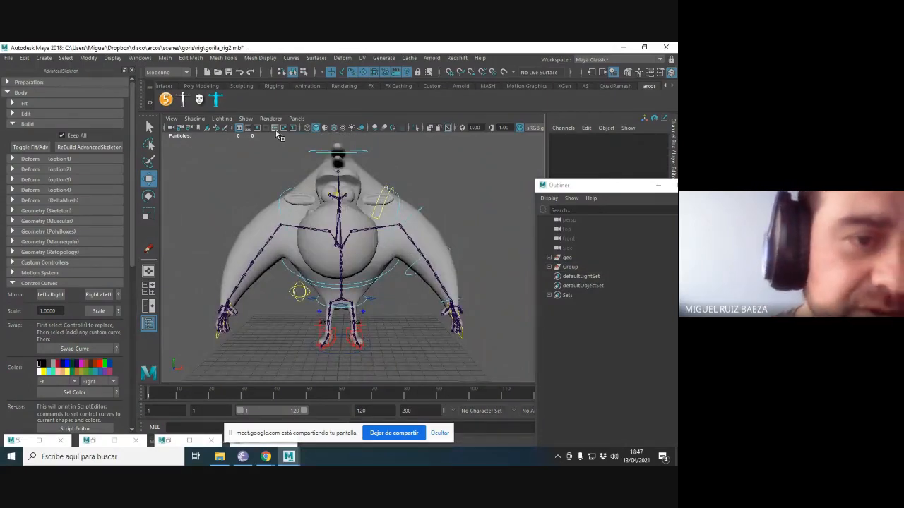
{"action": "left_click", "coordinate": [245, 119]}
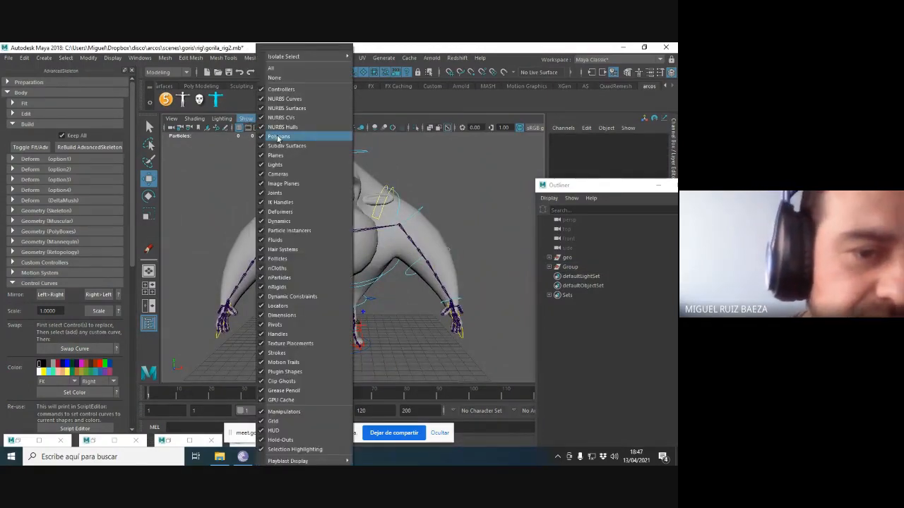
{"action": "left_click", "coordinate": [278, 137]}
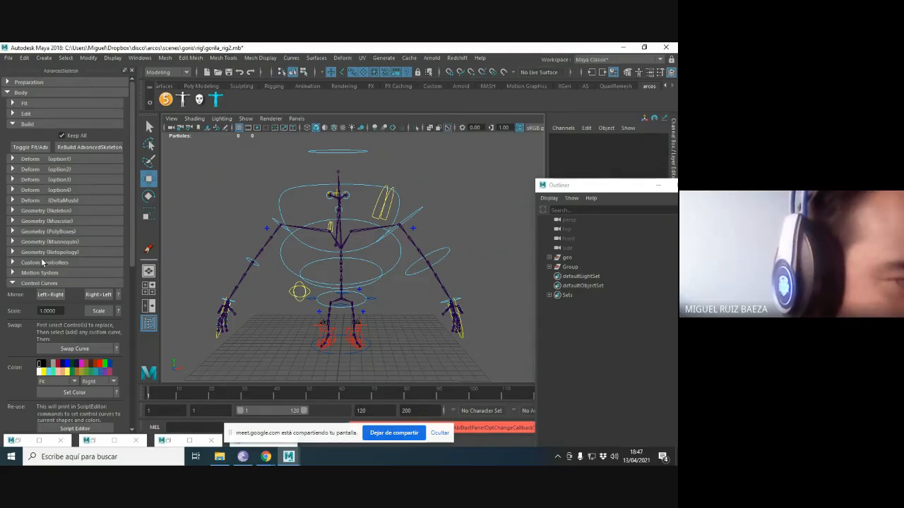
Mirror the AdvancedSkeleton control curve shapes from the left side to the right side.
{"action": "left_click", "coordinate": [23, 284]}
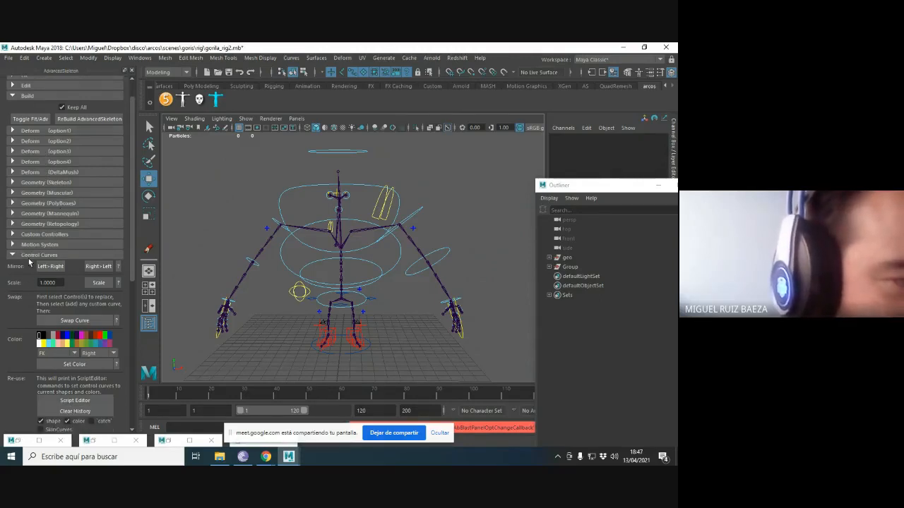
{"action": "left_click", "coordinate": [26, 262]}
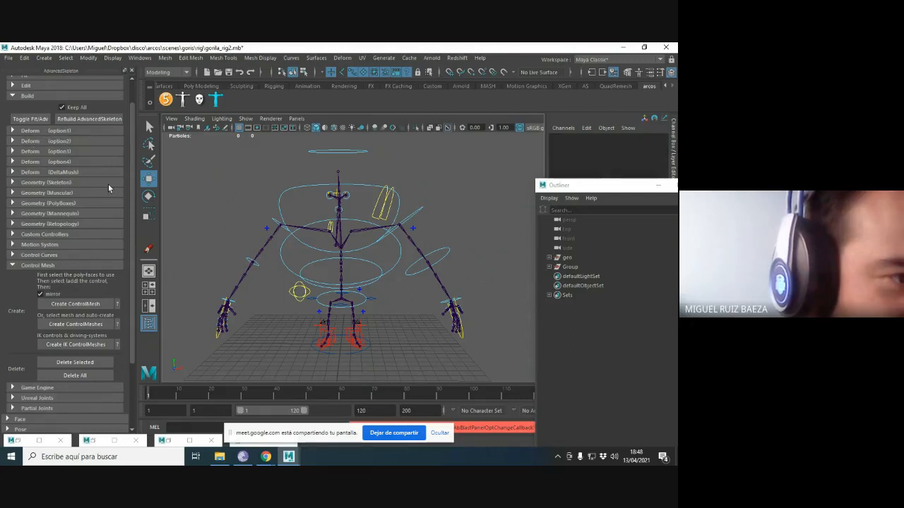
{"action": "left_click", "coordinate": [19, 265]}
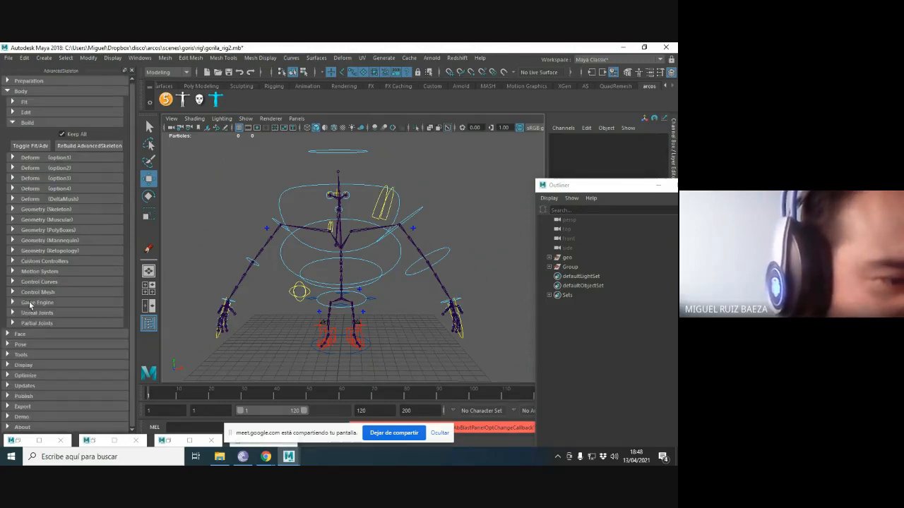
{"action": "left_click", "coordinate": [33, 284]}
{"action": "scroll", "coordinate": [32, 281], "scroll_direction": "down", "scroll_amount": 2}
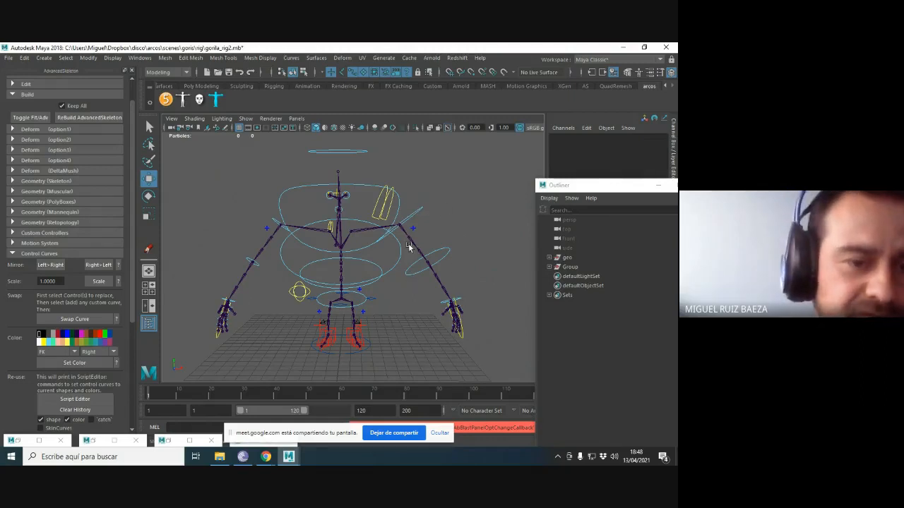
{"action": "left_click", "coordinate": [49, 266]}
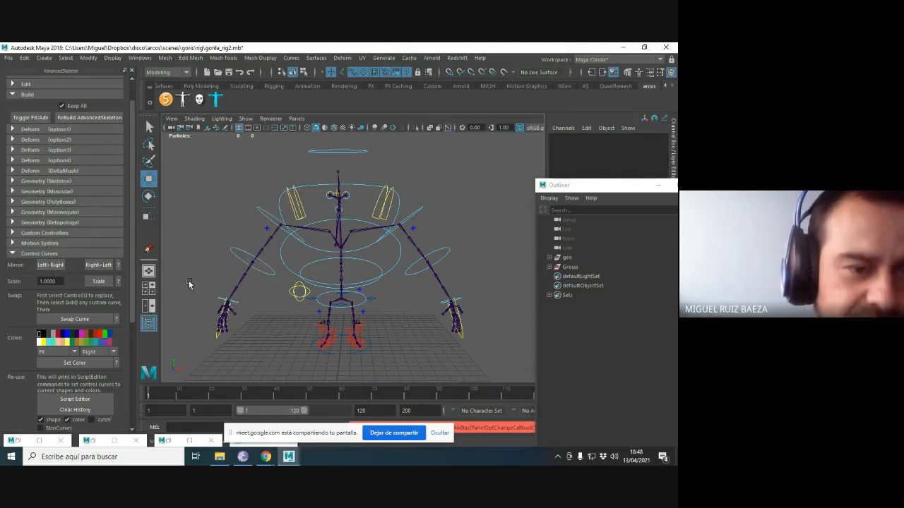
Redisplay the polygon meshes to check the mirrored controls against the gorilla, and save the scene.
{"action": "scroll", "coordinate": [357, 261], "scroll_direction": "up", "scroll_amount": 5}
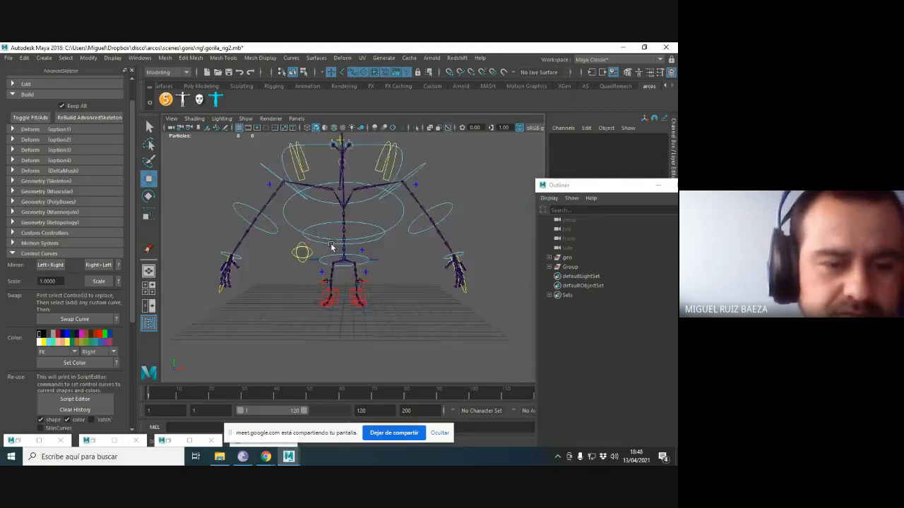
{"action": "scroll", "coordinate": [356, 268], "scroll_direction": "up", "scroll_amount": 3}
{"action": "middle_click_drag", "start_coordinate": [355, 276], "coordinate": [369, 258], "text": "alt"}
{"action": "right_click_drag", "start_coordinate": [369, 259], "coordinate": [293, 275], "text": "alt"}
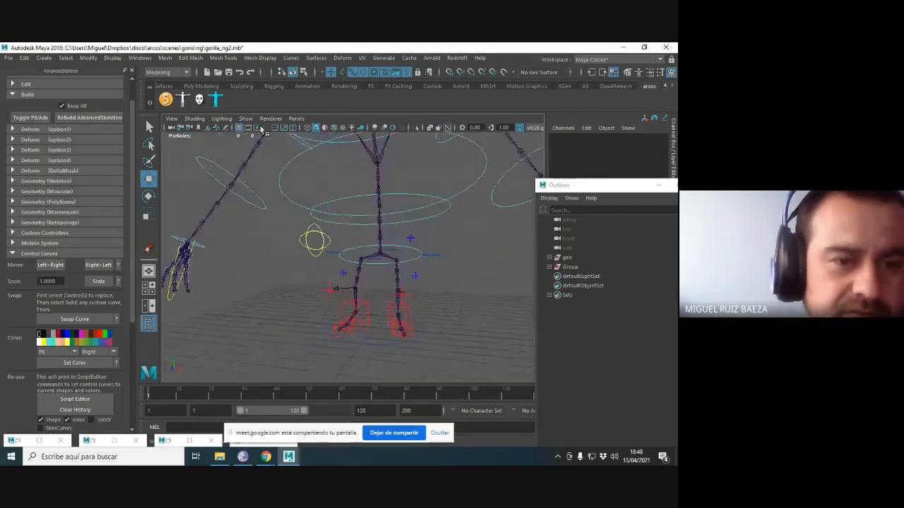
{"action": "left_click", "coordinate": [246, 118]}
{"action": "left_click", "coordinate": [304, 144]}
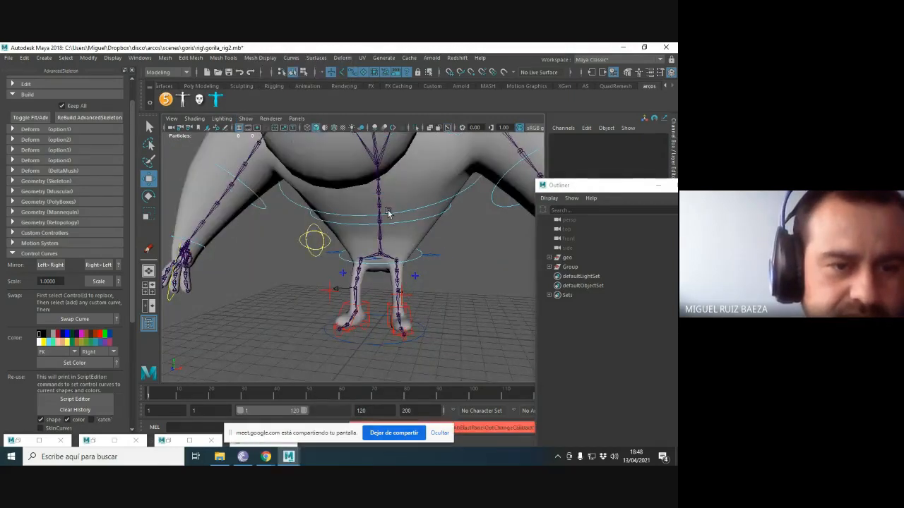
{"action": "left_click_drag", "start_coordinate": [323, 211], "coordinate": [283, 255], "text": "alt"}
{"action": "key", "text": "ctrl+s"}
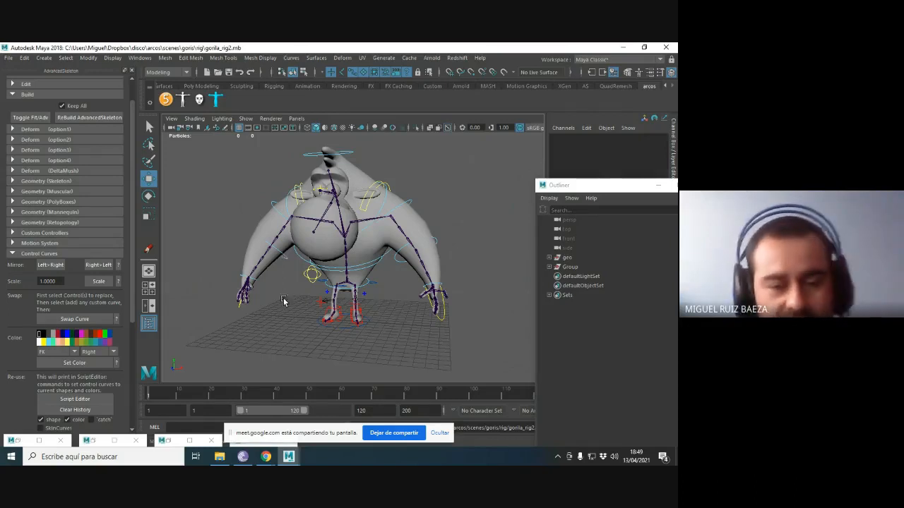
Try moving the RootX_M hip control to test how the skeleton follows, restore its position and deselect it.
{"action": "scroll", "coordinate": [416, 285], "scroll_direction": "up", "scroll_amount": 2}
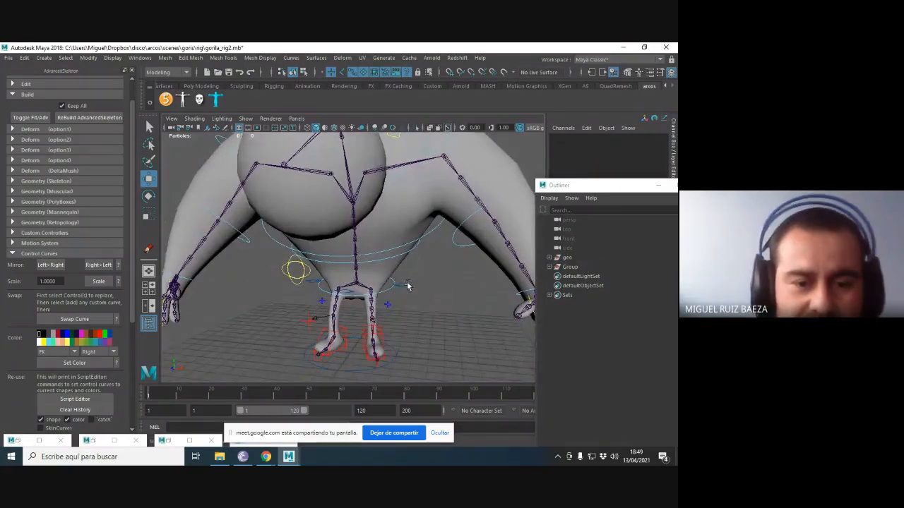
{"action": "left_click", "coordinate": [407, 285]}
{"action": "left_click_drag", "start_coordinate": [357, 286], "coordinate": [361, 270], "text": "alt"}
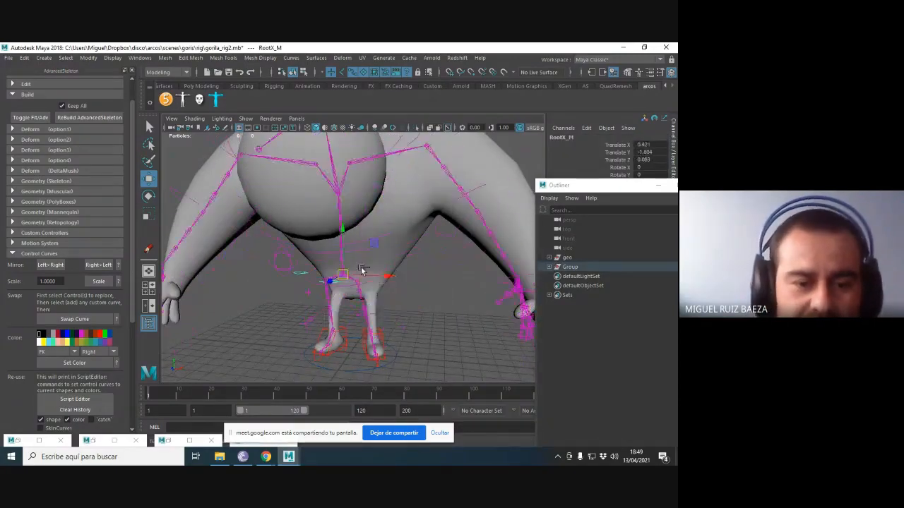
{"action": "left_click_drag", "start_coordinate": [428, 269], "coordinate": [466, 204], "text": "alt"}
{"action": "left_click", "coordinate": [461, 235]}
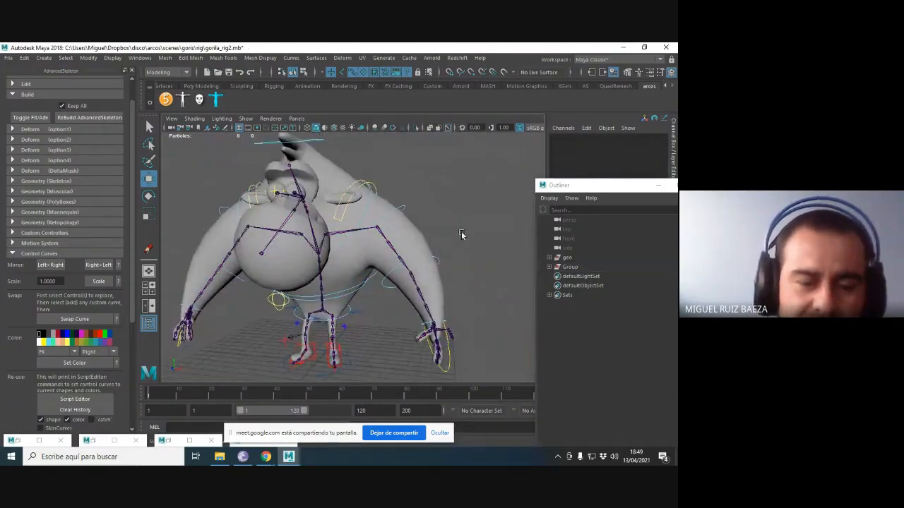
Reposition the Outliner window so it is fully visible beside the gorilla.
{"action": "left_click_drag", "start_coordinate": [580, 186], "coordinate": [511, 166]}
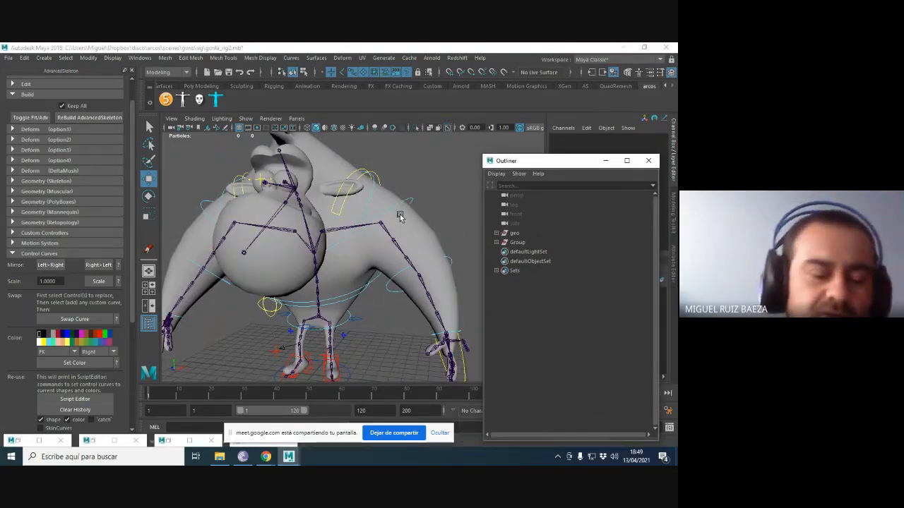
{"action": "left_click_drag", "start_coordinate": [385, 214], "coordinate": [326, 210], "text": "alt"}
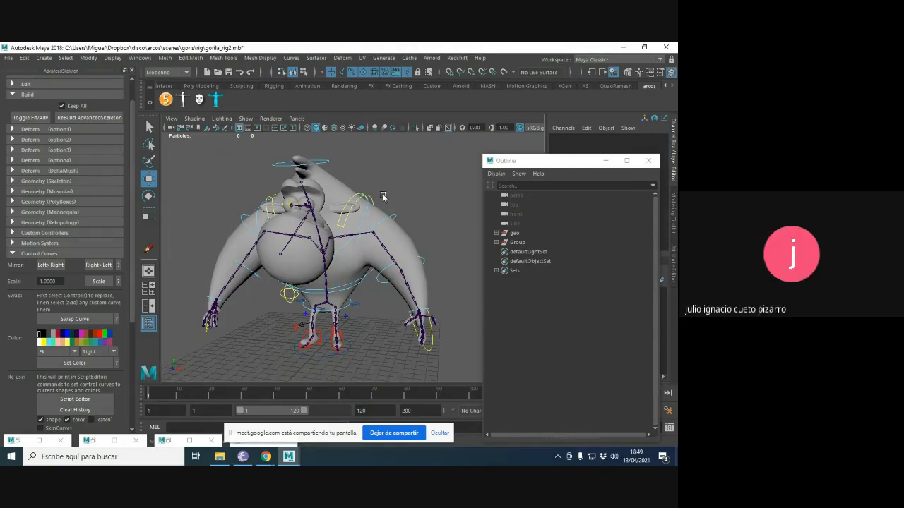
{"action": "scroll", "coordinate": [375, 337], "scroll_direction": "up", "scroll_amount": 2}
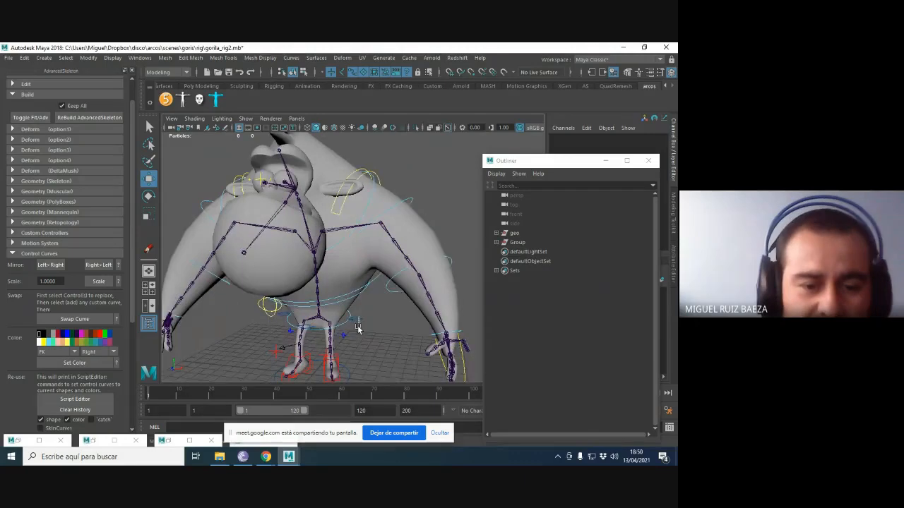
Test-move the RootX_M control once more, undo the move and clear the selection.
{"action": "left_click", "coordinate": [357, 329]}
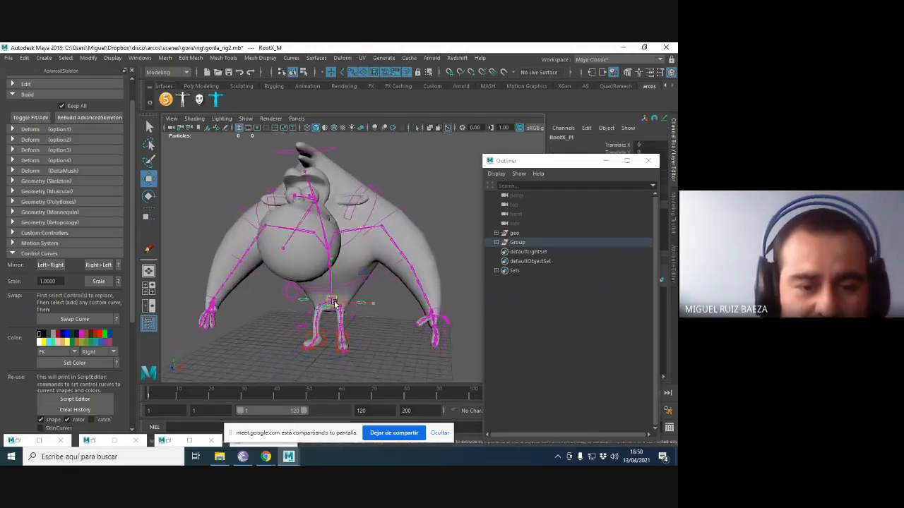
{"action": "mouse_move", "coordinate": [332, 318]}
{"action": "left_mouse_down", "text": "alt"}
{"action": "mouse_move", "coordinate": [353, 317]}
{"action": "mouse_move", "coordinate": [300, 314]}
{"action": "mouse_move", "coordinate": [328, 308]}
{"action": "left_mouse_up", "text": "alt"}
{"action": "key", "text": "ctrl+z"}
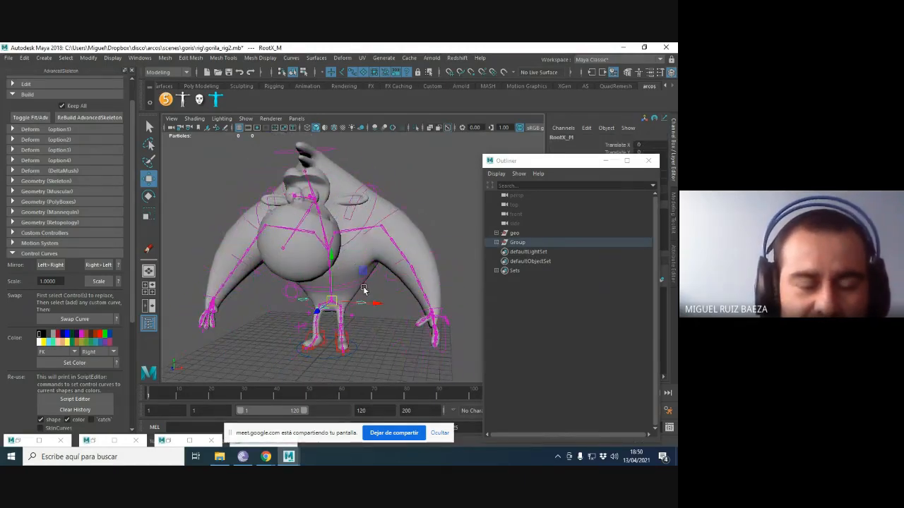
{"action": "left_click_drag", "start_coordinate": [402, 233], "coordinate": [444, 193], "text": "alt"}
{"action": "left_click", "coordinate": [444, 193]}
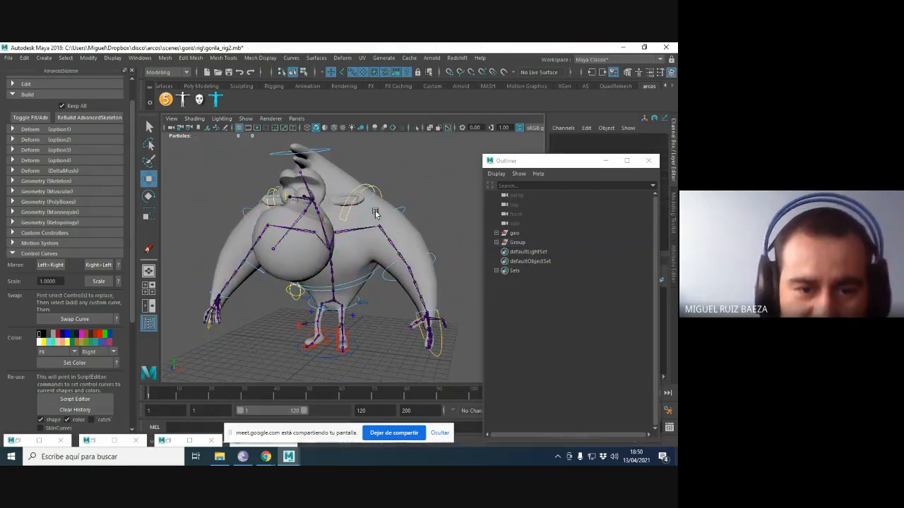
{"action": "left_click", "coordinate": [374, 216]}
{"action": "left_click", "coordinate": [413, 190]}
Collapse the Build section of the AdvancedSkeleton Body tools to reach the Deform options.
{"action": "scroll", "coordinate": [414, 189], "scroll_direction": "up", "scroll_amount": 3}
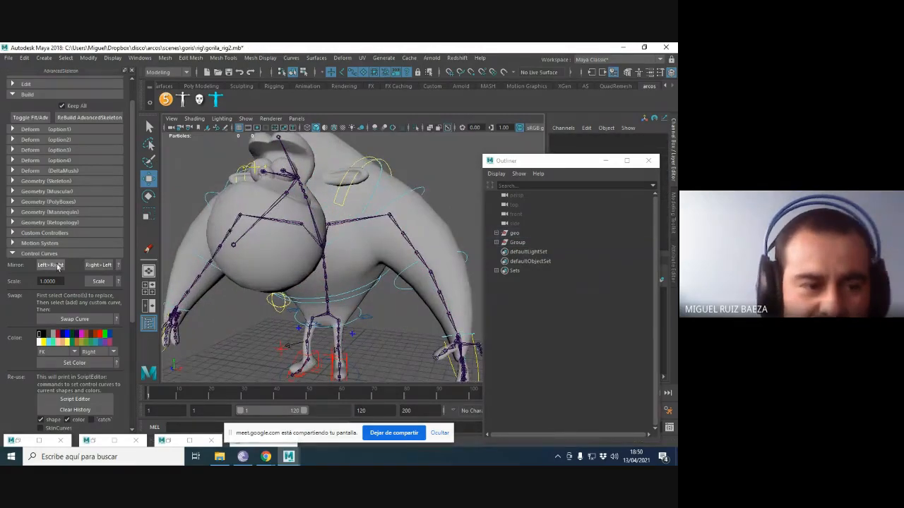
{"action": "scroll", "coordinate": [27, 255], "scroll_direction": "up", "scroll_amount": 2}
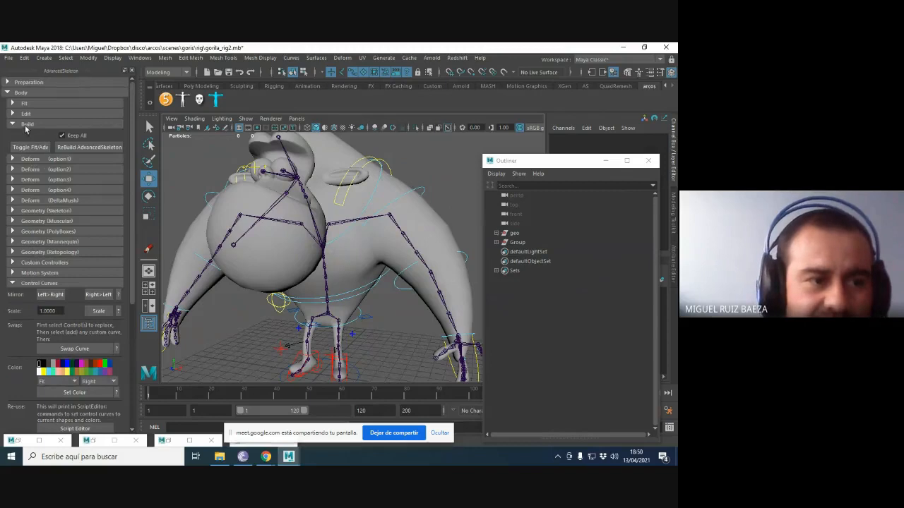
{"action": "left_click", "coordinate": [27, 125]}
{"action": "left_click_drag", "start_coordinate": [377, 260], "coordinate": [385, 280], "text": "alt"}
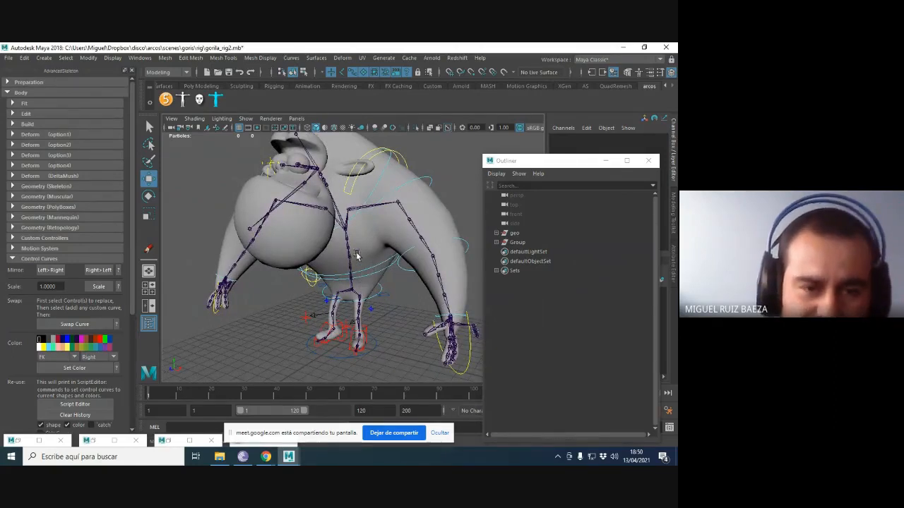
Examine the DeformationSystem and MotionSystem groups under Group > Main, then collapse the hierarchy and deselect everything.
{"action": "left_click", "coordinate": [495, 243]}
{"action": "left_click", "coordinate": [500, 252]}
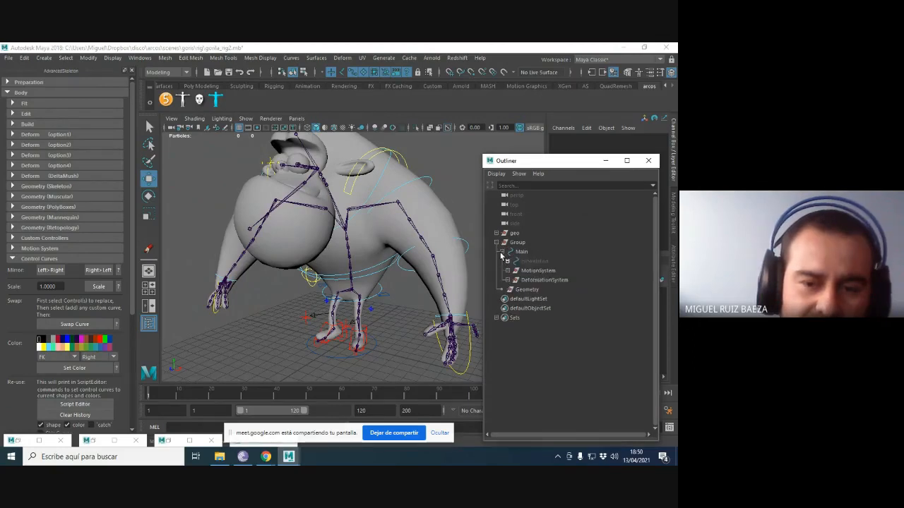
{"action": "left_click", "coordinate": [544, 280]}
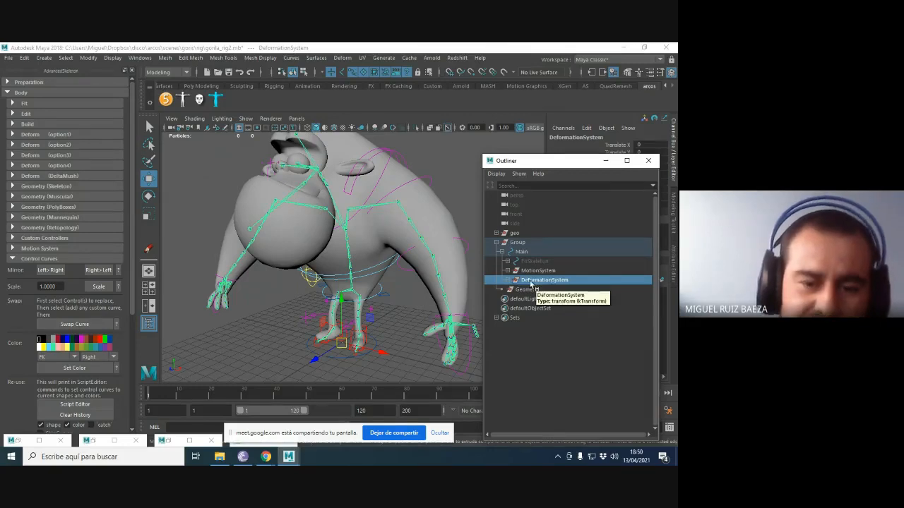
{"action": "left_click", "coordinate": [330, 205]}
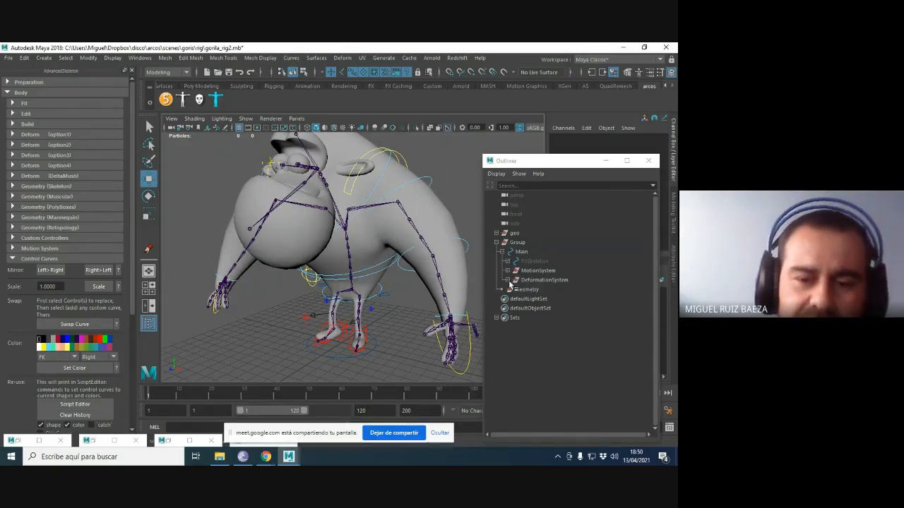
{"action": "left_click", "coordinate": [542, 280]}
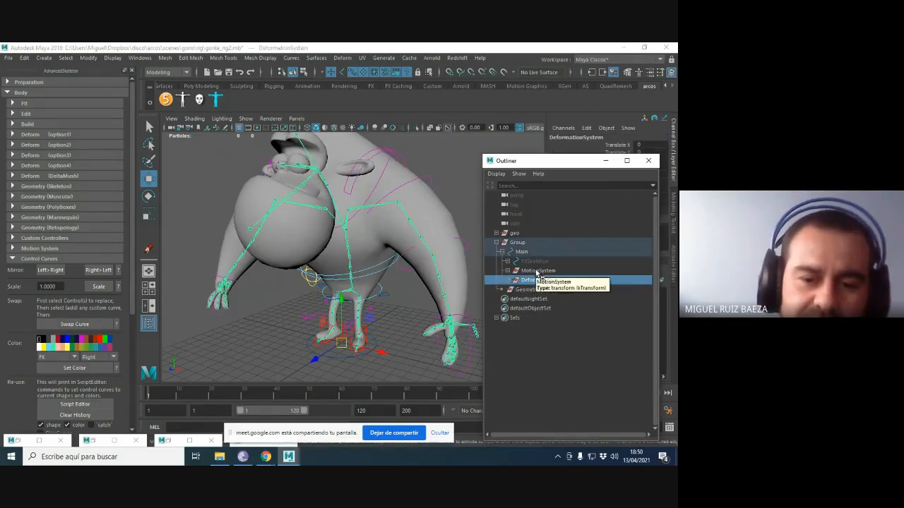
{"action": "left_click", "coordinate": [534, 271]}
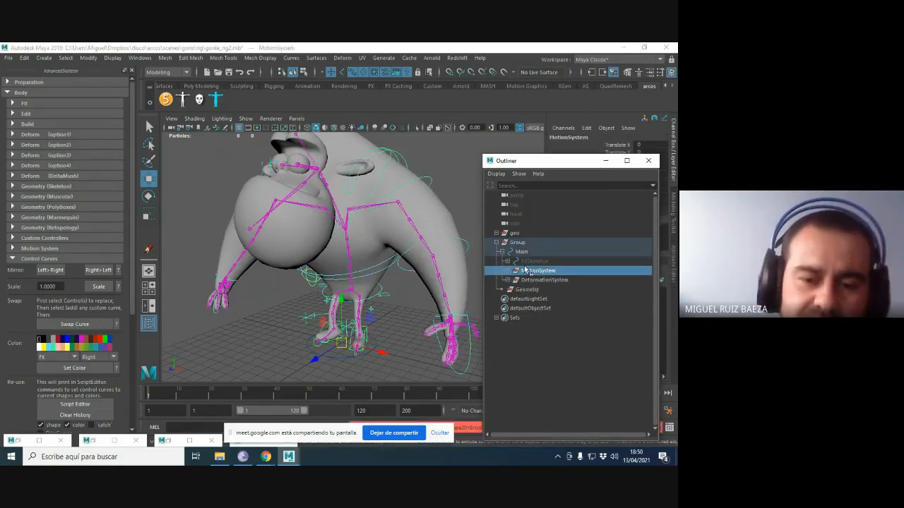
{"action": "left_click", "coordinate": [496, 243]}
{"action": "left_click", "coordinate": [456, 177]}
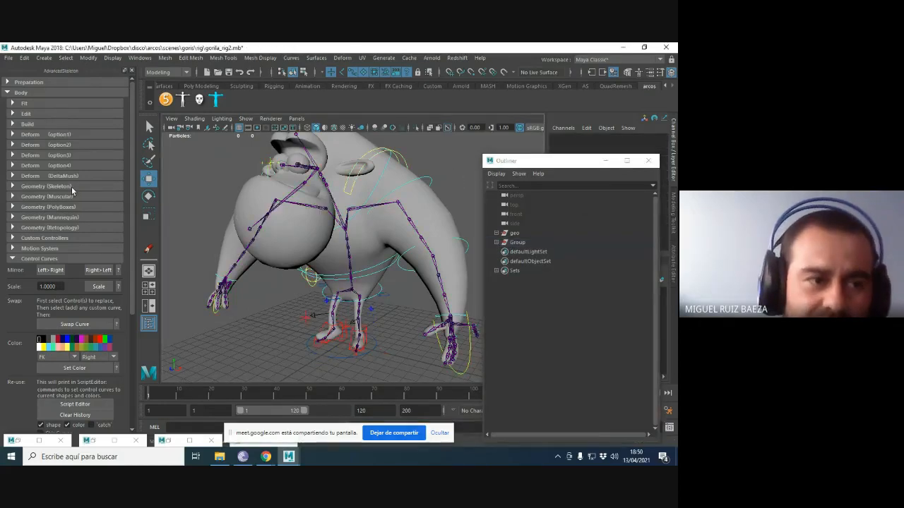
Select the cuerpo mesh together with the AdvancedSkeleton deform joints from Deform (option1), and open the smooth bind options.
{"action": "left_click", "coordinate": [30, 135]}
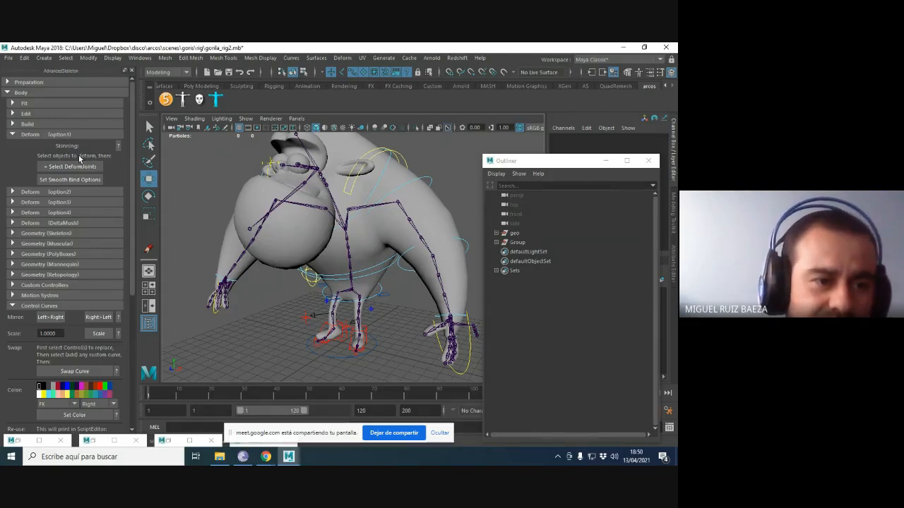
{"action": "left_click", "coordinate": [340, 155]}
{"action": "left_click_drag", "start_coordinate": [345, 159], "coordinate": [353, 197], "text": "alt"}
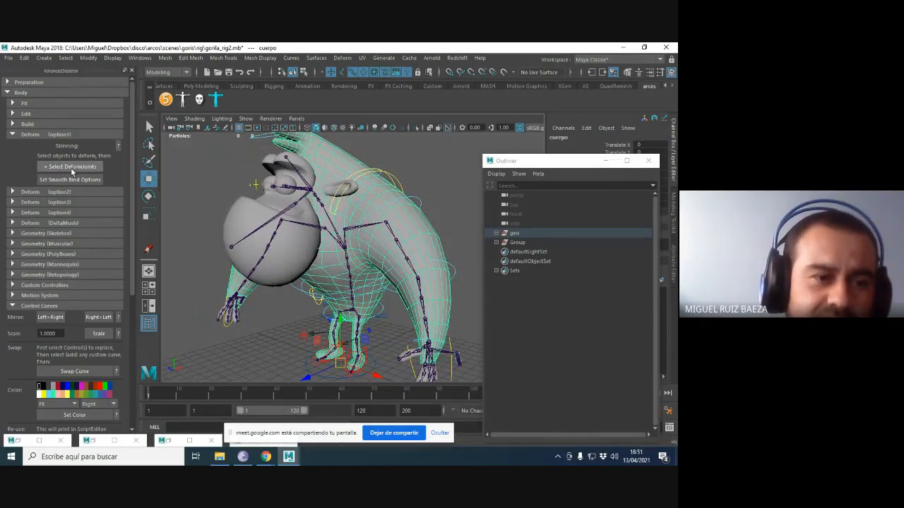
{"action": "left_click", "coordinate": [70, 167]}
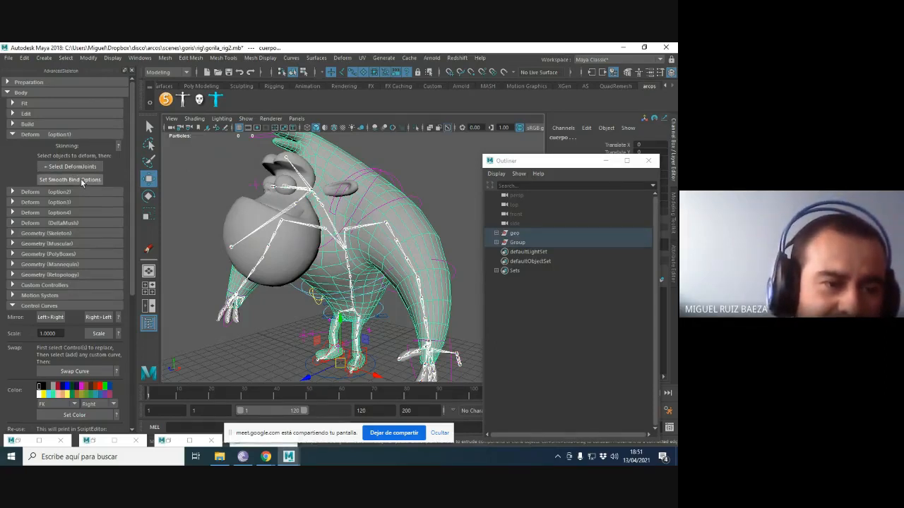
{"action": "left_click", "coordinate": [79, 179]}
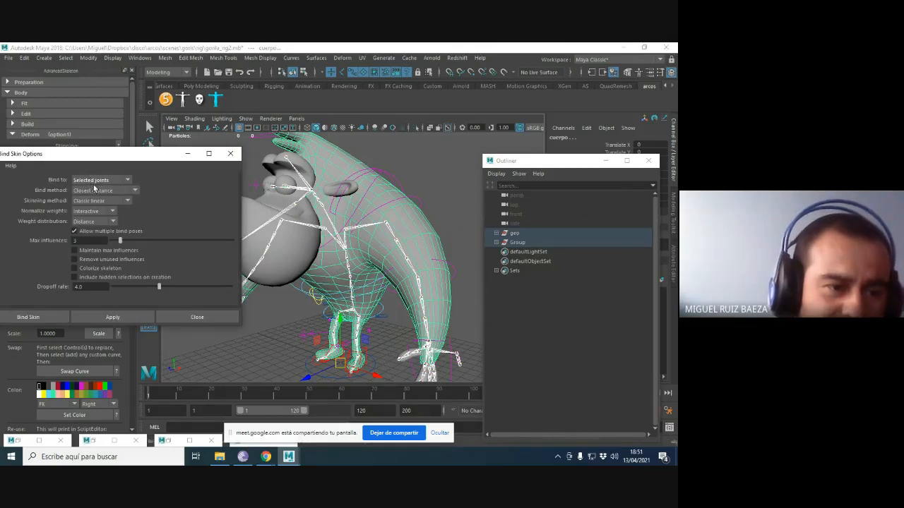
{"action": "left_click_drag", "start_coordinate": [116, 158], "coordinate": [129, 158]}
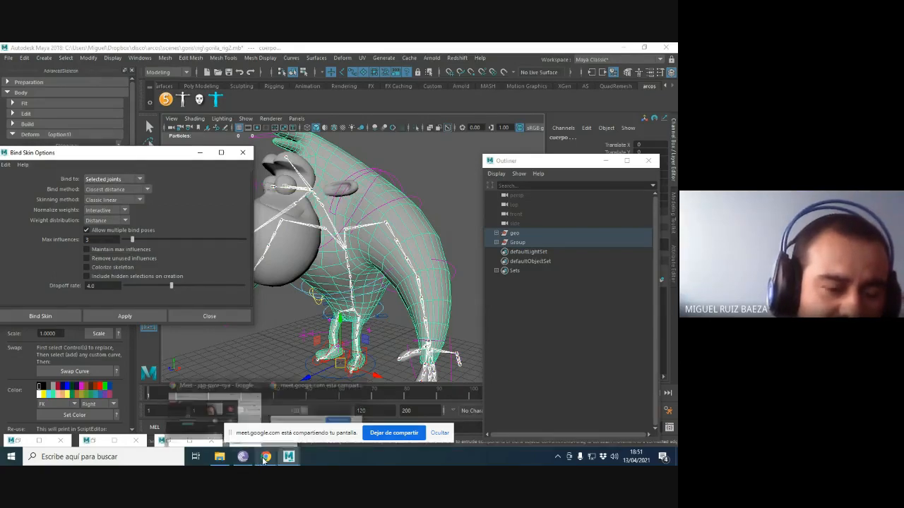
Switch to the Google Meet call in Chrome, mute the participant whose microphone is open, and return to Maya.
{"action": "mouse_move", "coordinate": [265, 457]}
{"action": "left_click", "coordinate": [220, 392]}
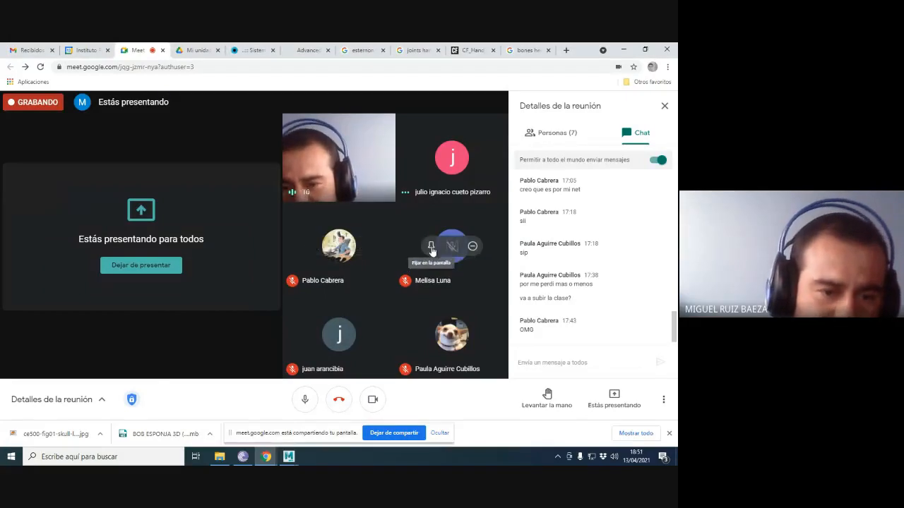
{"action": "right_click", "coordinate": [409, 193]}
{"action": "left_click", "coordinate": [451, 177]}
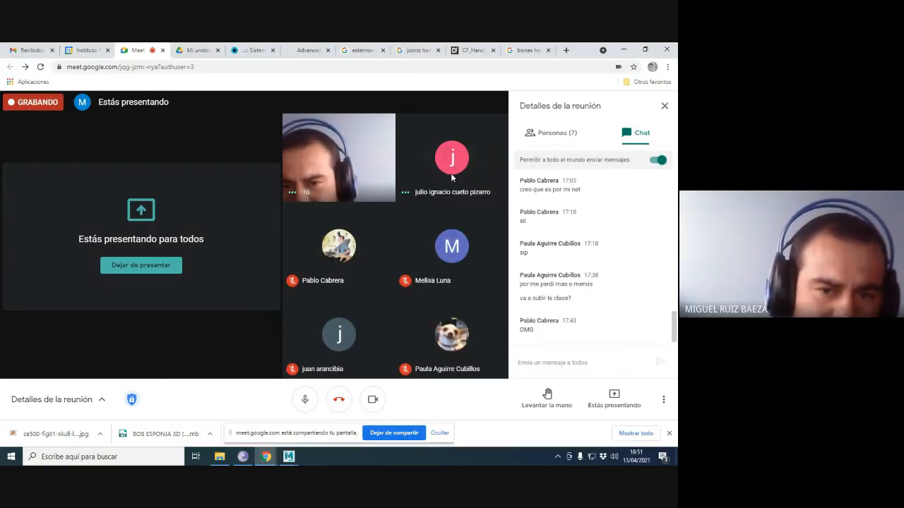
{"action": "right_click", "coordinate": [486, 185]}
{"action": "left_click", "coordinate": [451, 175]}
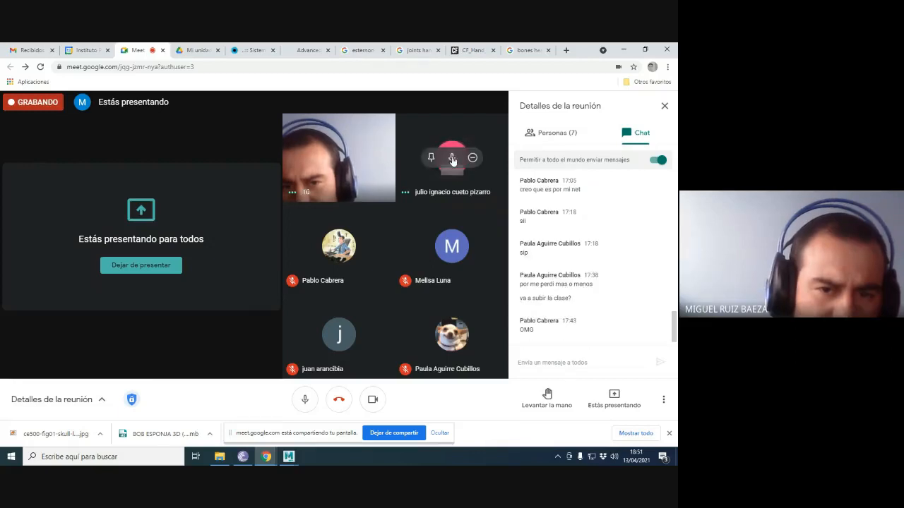
{"action": "left_click", "coordinate": [451, 158]}
{"action": "left_click", "coordinate": [391, 281]}
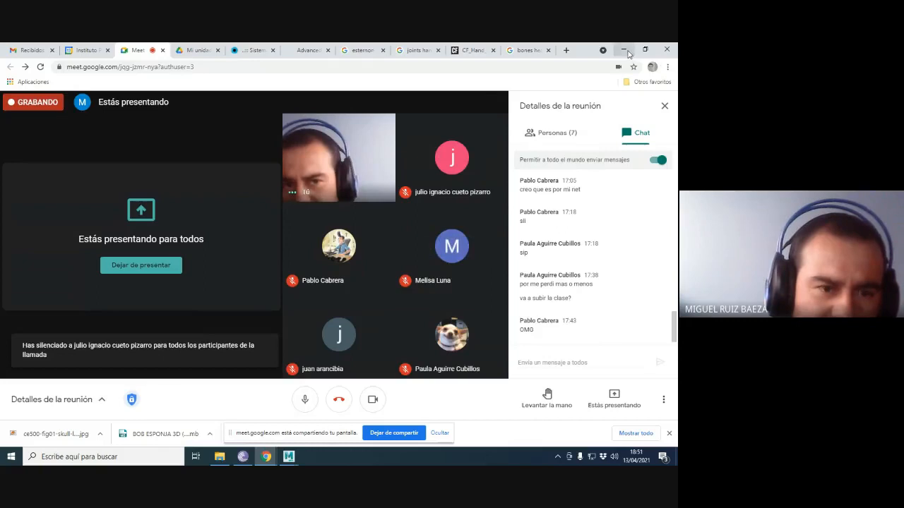
{"action": "left_click", "coordinate": [626, 51]}
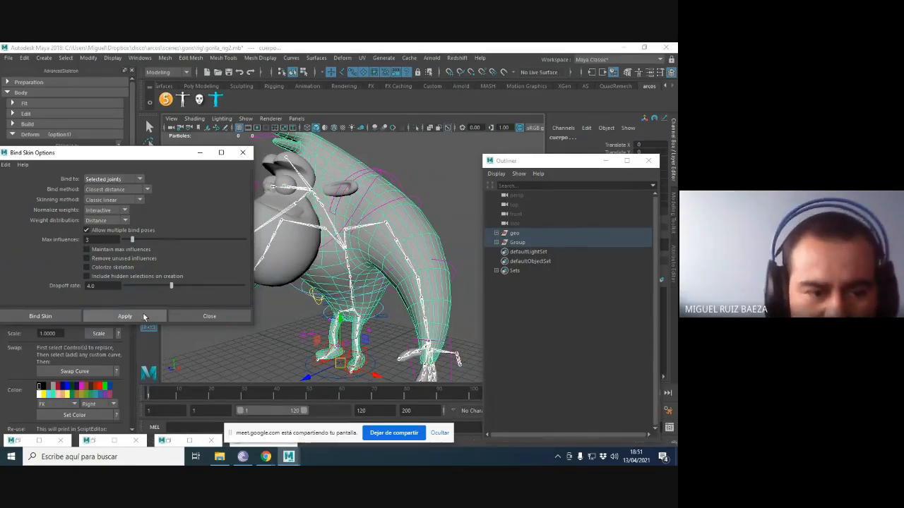
Apply the skin bind to the selected cuerpo mesh and deform joints, and put the bind options window away.
{"action": "left_click", "coordinate": [144, 316]}
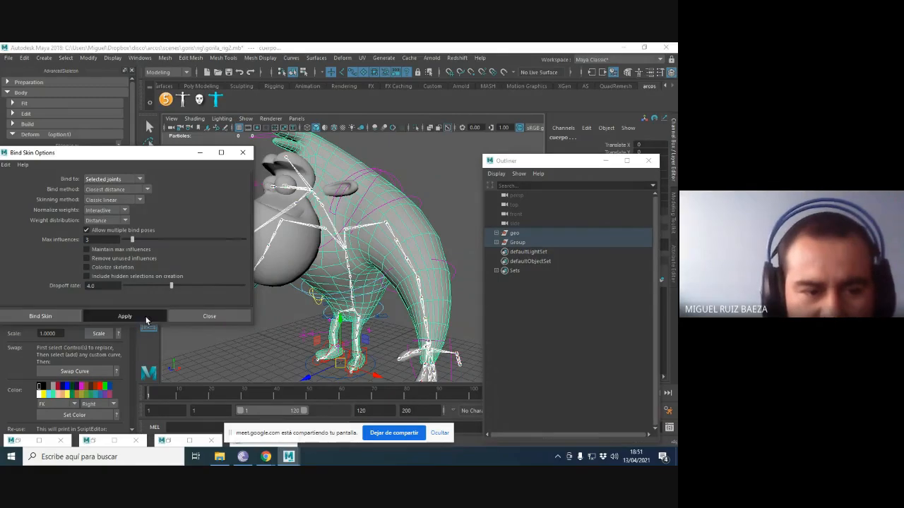
{"action": "left_click", "coordinate": [199, 153]}
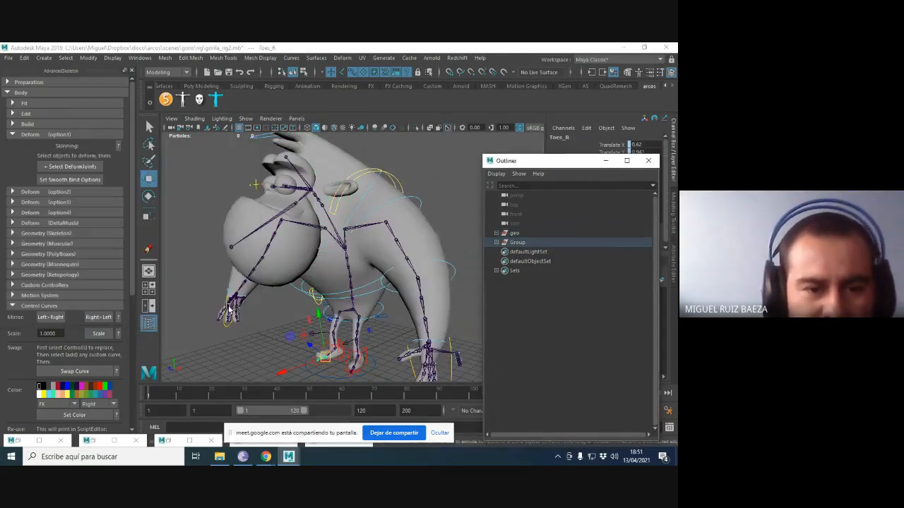
Test-move the RootX_M control to check how the bound body follows, and undo the move.
{"action": "left_click", "coordinate": [367, 313]}
{"action": "left_click_drag", "start_coordinate": [367, 313], "coordinate": [389, 305], "text": "alt"}
{"action": "right_click_drag", "start_coordinate": [389, 305], "coordinate": [353, 302], "text": "alt"}
{"action": "mouse_move", "coordinate": [344, 304]}
{"action": "left_mouse_down"}
{"action": "mouse_move", "coordinate": [365, 310]}
{"action": "mouse_move", "coordinate": [337, 321]}
{"action": "mouse_move", "coordinate": [327, 313]}
{"action": "mouse_move", "coordinate": [362, 295]}
{"action": "mouse_move", "coordinate": [332, 304]}
{"action": "left_mouse_up"}
{"action": "key", "text": "ctrl+z"}
{"action": "left_click_drag", "start_coordinate": [323, 260], "coordinate": [311, 268], "text": "alt"}
{"action": "right_click_drag", "start_coordinate": [310, 268], "coordinate": [352, 276], "text": "alt"}
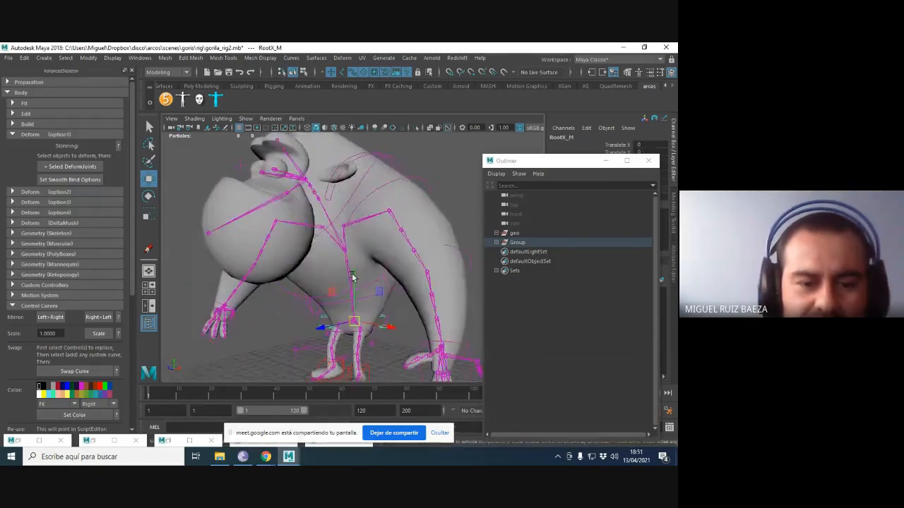
{"action": "left_click_drag", "start_coordinate": [352, 275], "coordinate": [385, 267], "text": "alt"}
Test-rotate the FKChest_M and FKSpine1_M controls, undoing each rotation.
{"action": "left_click", "coordinate": [330, 277]}
{"action": "key", "text": "e"}
{"action": "key", "text": "ctrl+z"}
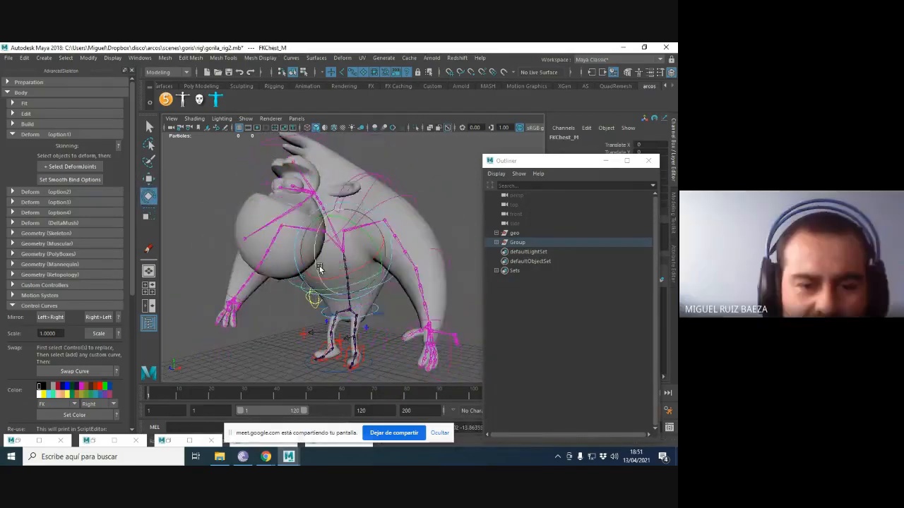
{"action": "right_click_drag", "start_coordinate": [319, 266], "coordinate": [357, 280], "text": "alt"}
{"action": "left_click", "coordinate": [396, 294]}
{"action": "left_click_drag", "start_coordinate": [357, 281], "coordinate": [396, 290]}
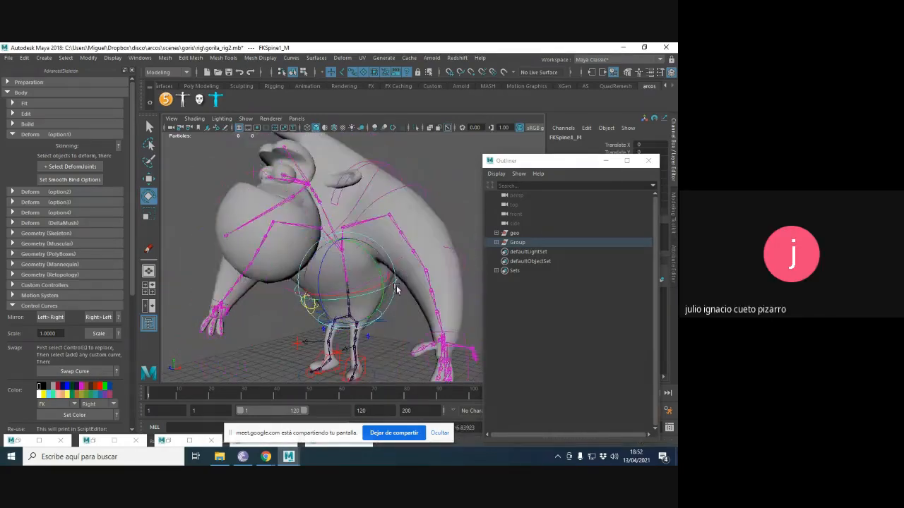
{"action": "key", "text": "ctrl+z"}
Check the body deformation with the RootX_M and FKNeck_M controls, and clear the selection.
{"action": "left_click", "coordinate": [355, 276]}
{"action": "left_click", "coordinate": [353, 286]}
{"action": "key", "text": "w"}
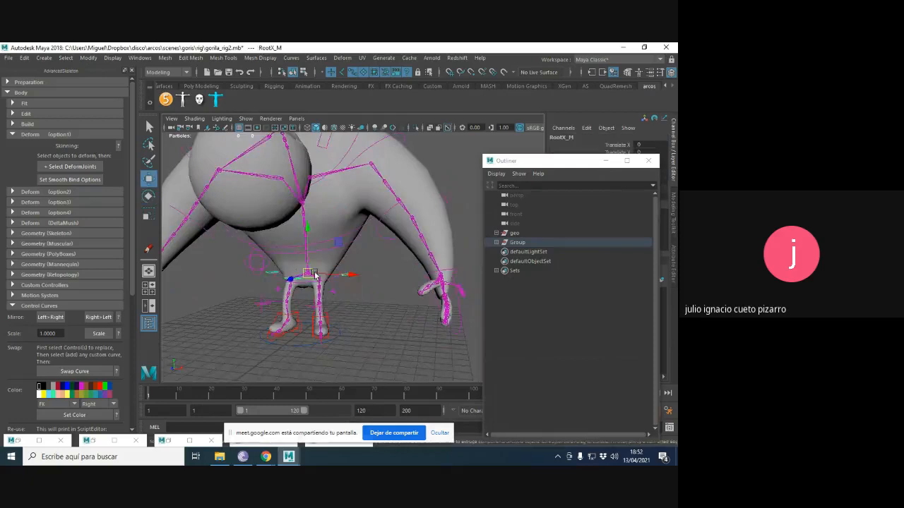
{"action": "left_click_drag", "start_coordinate": [315, 275], "coordinate": [317, 233], "text": "alt"}
{"action": "left_click", "coordinate": [370, 240]}
{"action": "key", "text": "e"}
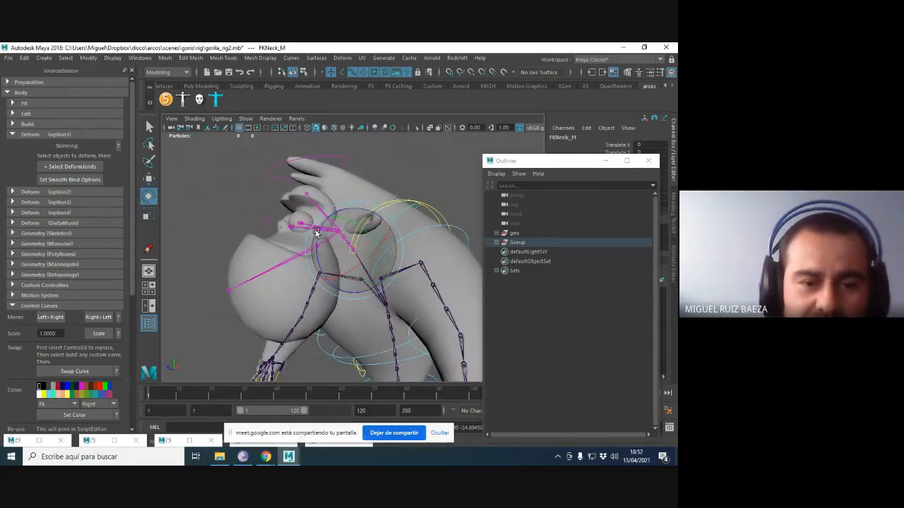
{"action": "left_click", "coordinate": [215, 170]}
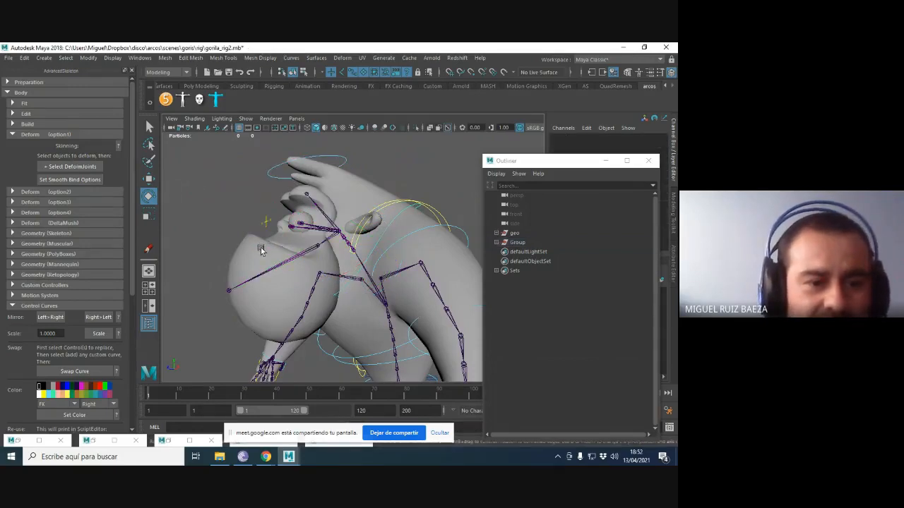
Bind the cara mesh to the AdvancedSkeleton deform joints using the smooth bind options, and put the options window away.
{"action": "left_click", "coordinate": [260, 250]}
{"action": "left_click", "coordinate": [79, 170]}
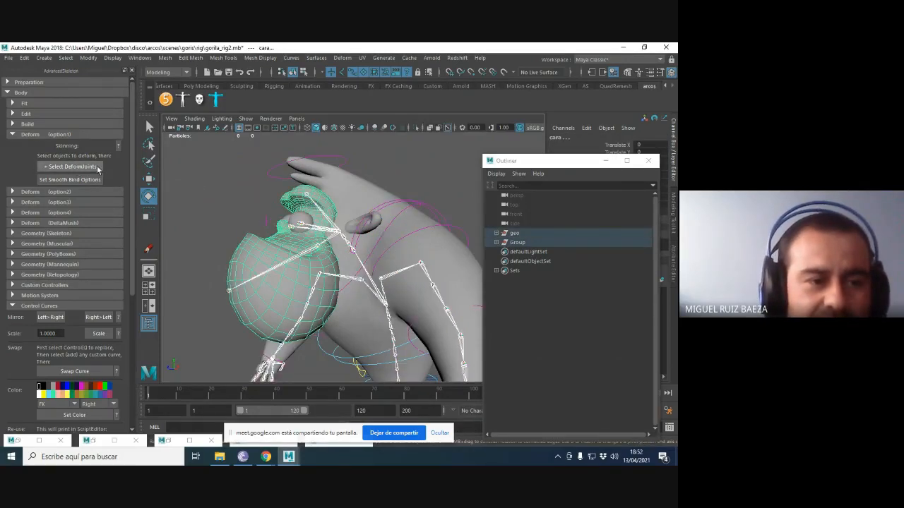
{"action": "left_click", "coordinate": [84, 180]}
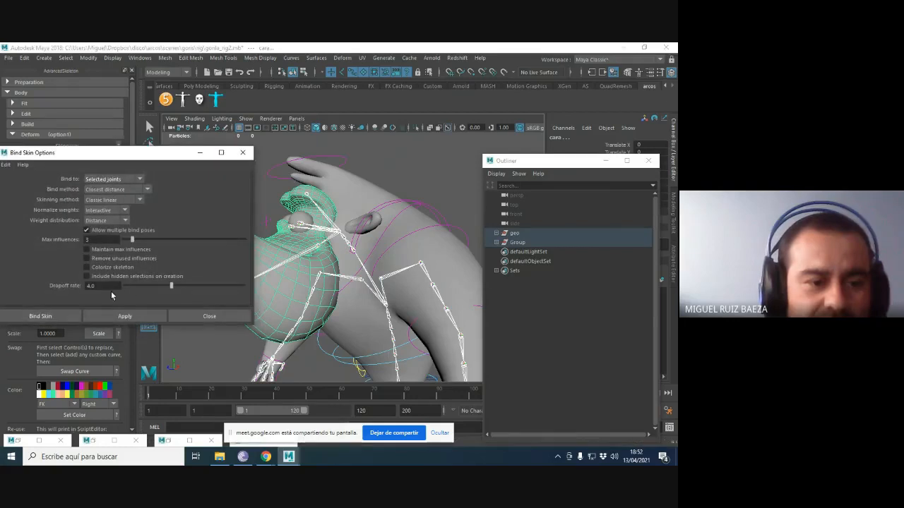
{"action": "left_click", "coordinate": [124, 315]}
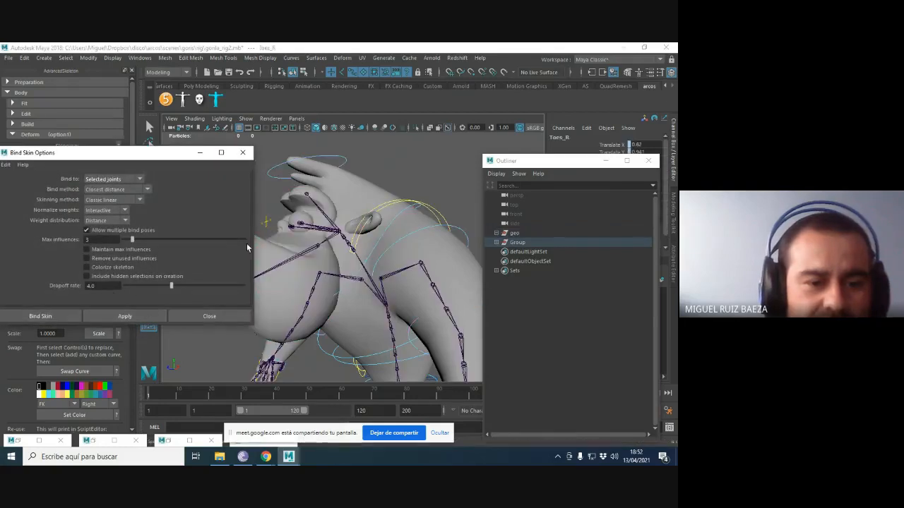
{"action": "left_click", "coordinate": [201, 153]}
Test-rotate the FKHead_M control to check how the bound face follows, and deselect it.
{"action": "left_click", "coordinate": [340, 230]}
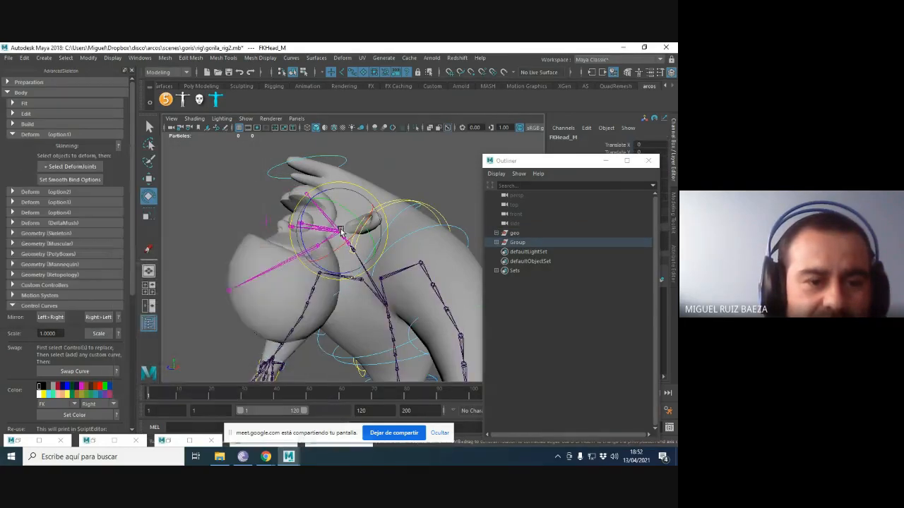
{"action": "left_click_drag", "start_coordinate": [340, 230], "coordinate": [244, 186]}
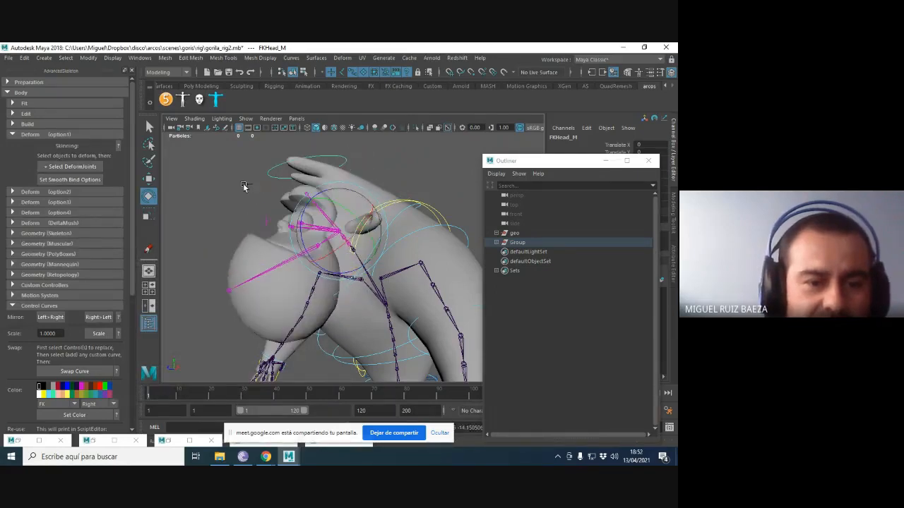
{"action": "left_click", "coordinate": [244, 185]}
Bind the orejas mesh to the AdvancedSkeleton deform joints using the smooth bind options.
{"action": "left_click_drag", "start_coordinate": [359, 214], "coordinate": [310, 219], "text": "alt"}
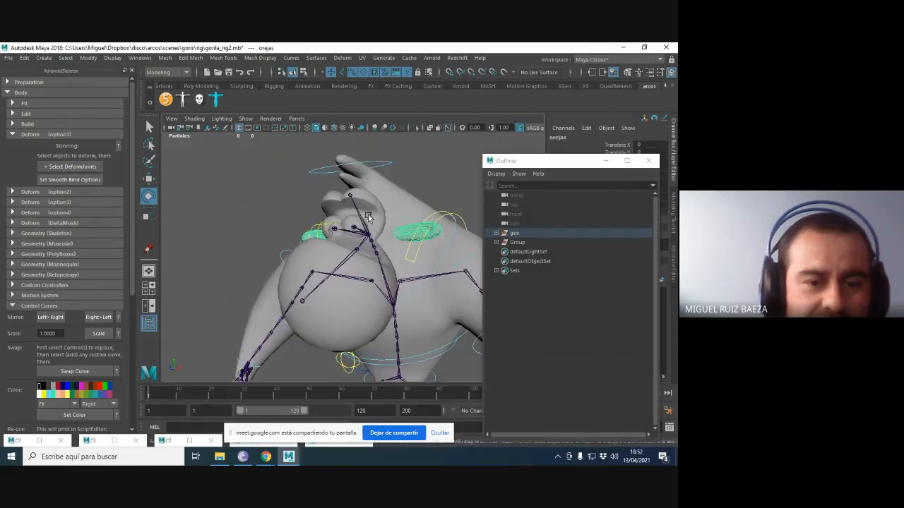
{"action": "left_click", "coordinate": [99, 168]}
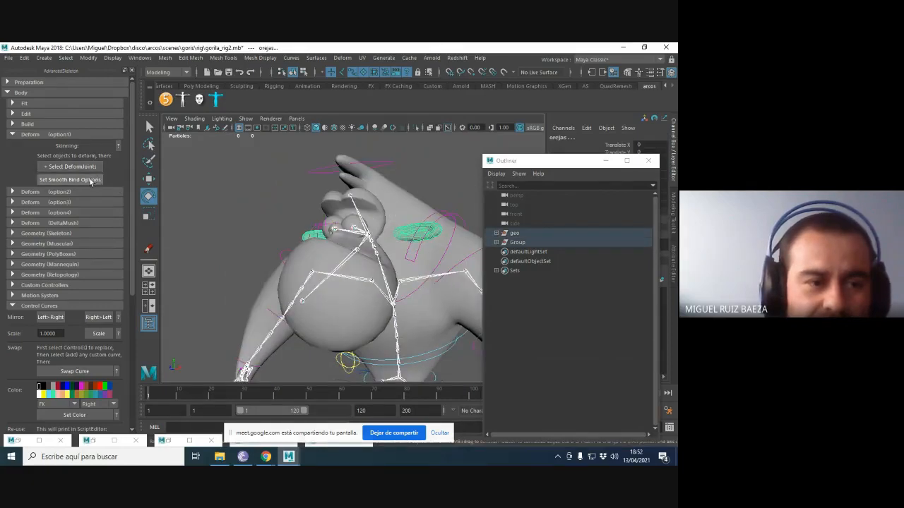
{"action": "left_click", "coordinate": [90, 180]}
{"action": "left_click", "coordinate": [292, 235]}
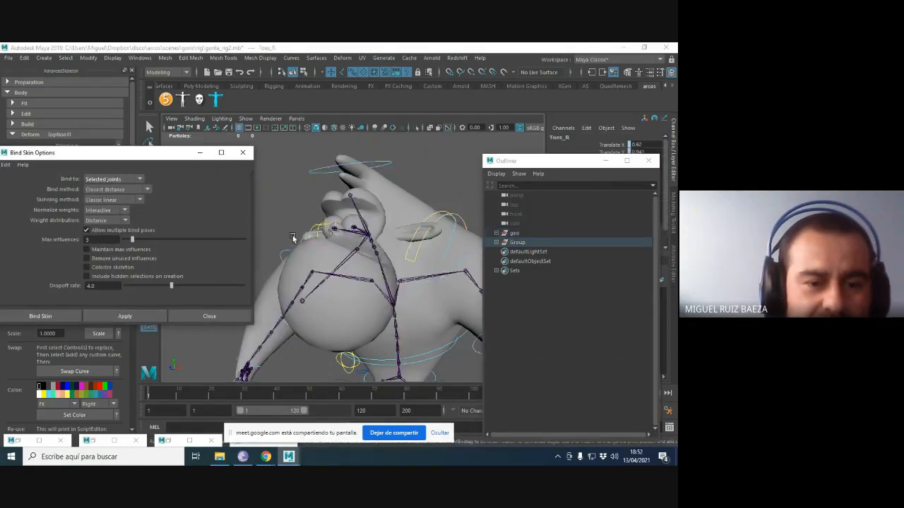
{"action": "left_click_drag", "start_coordinate": [292, 235], "coordinate": [246, 184], "text": "alt"}
{"action": "left_click", "coordinate": [201, 154]}
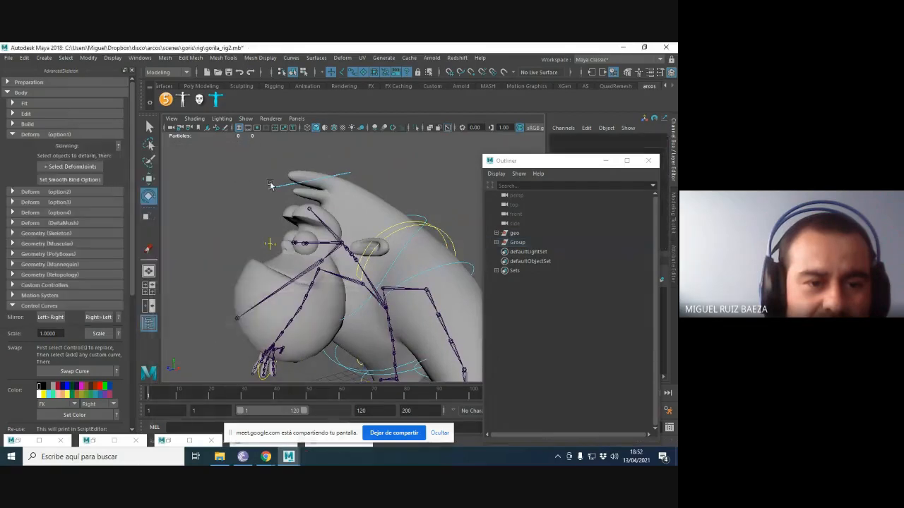
Check the face and ears by test-rotating the FKHead_M control once more, and clear the selection.
{"action": "left_click", "coordinate": [310, 206]}
{"action": "left_click_drag", "start_coordinate": [317, 210], "coordinate": [399, 171]}
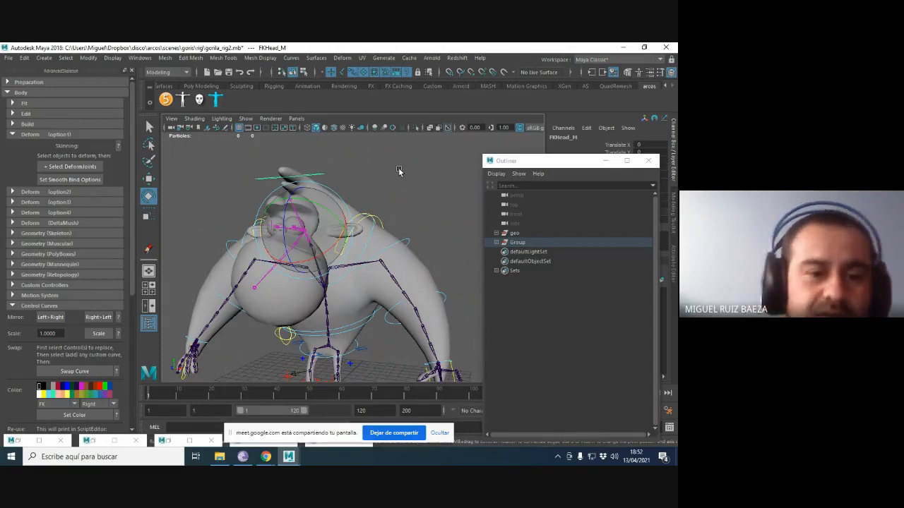
{"action": "left_click", "coordinate": [398, 171]}
Examine the orejas mesh and the head and neck joints up close from several angles.
{"action": "left_click_drag", "start_coordinate": [307, 215], "coordinate": [275, 164], "text": "alt"}
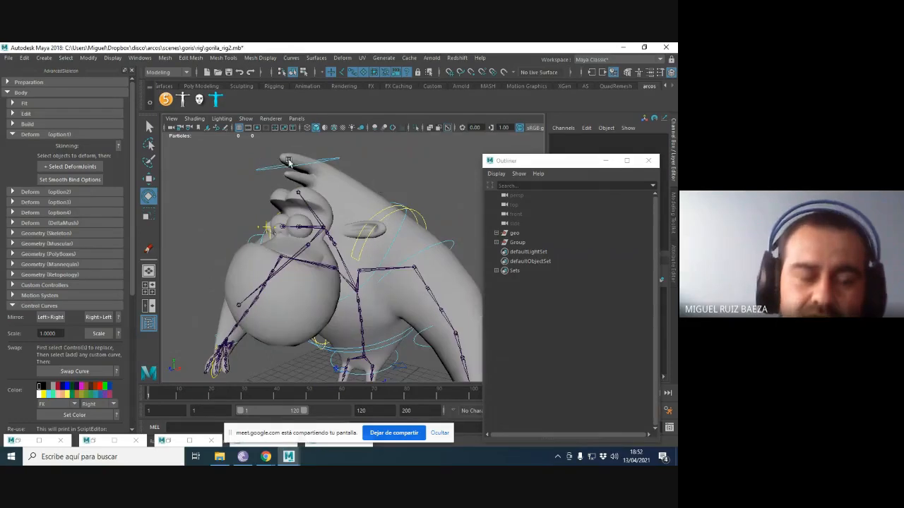
{"action": "left_click", "coordinate": [351, 197]}
{"action": "left_click", "coordinate": [339, 190]}
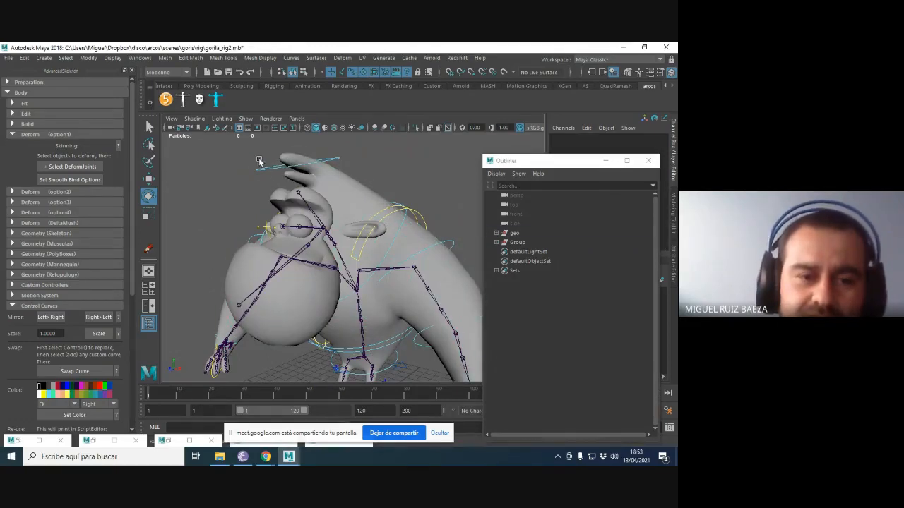
{"action": "left_click", "coordinate": [259, 162]}
{"action": "left_click_drag", "start_coordinate": [283, 176], "coordinate": [306, 216], "text": "alt"}
{"action": "left_click", "coordinate": [393, 227]}
{"action": "left_click", "coordinate": [394, 227]}
{"action": "left_click", "coordinate": [374, 208]}
{"action": "left_click", "coordinate": [369, 202]}
{"action": "left_click", "coordinate": [367, 205]}
{"action": "left_click", "coordinate": [374, 240]}
{"action": "left_click_drag", "start_coordinate": [357, 289], "coordinate": [387, 311], "text": "alt"}
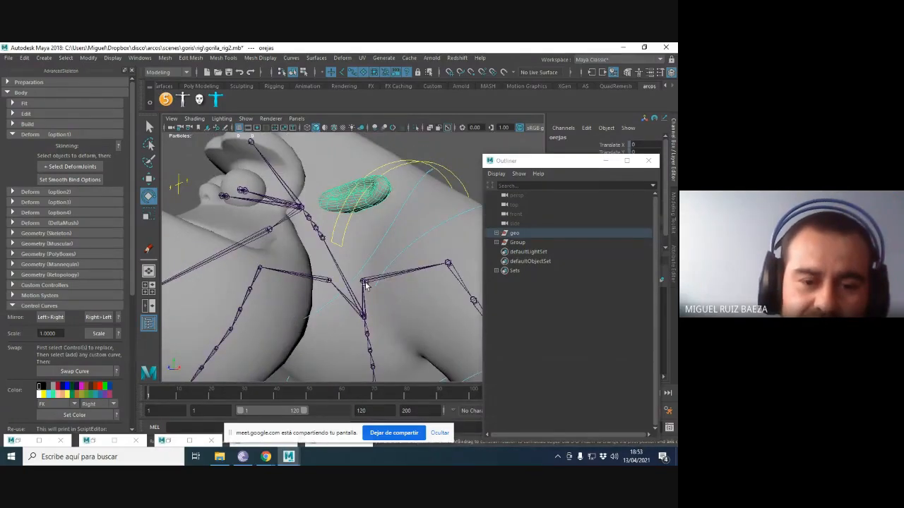
{"action": "left_click_drag", "start_coordinate": [424, 271], "coordinate": [409, 233], "text": "alt"}
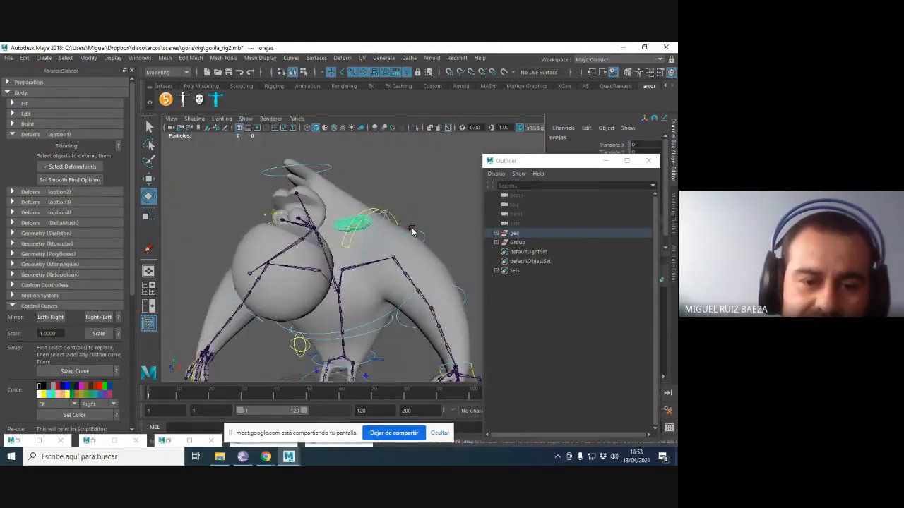
Test-rotate the control behind the ear, undo the changes and clear the selection.
{"action": "left_click", "coordinate": [390, 211]}
{"action": "left_click_drag", "start_coordinate": [363, 256], "coordinate": [406, 258]}
{"action": "left_click", "coordinate": [413, 242]}
{"action": "key", "text": "ctrl+z"}
{"action": "key", "text": "ctrl+z"}
{"action": "right_click_drag", "start_coordinate": [351, 206], "coordinate": [328, 198], "text": "alt"}
{"action": "left_click", "coordinate": [430, 174]}
{"action": "left_click_drag", "start_coordinate": [327, 198], "coordinate": [368, 184], "text": "alt"}
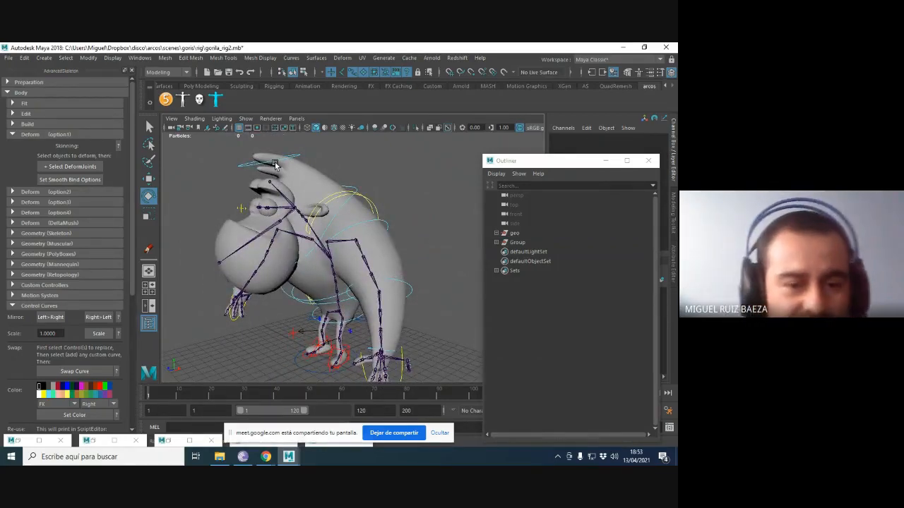
Inspect the neck area from several angles with the FKNeck_M control selected, and deselect it.
{"action": "mouse_move", "coordinate": [318, 183]}
{"action": "right_mouse_down", "text": "alt"}
{"action": "mouse_move", "coordinate": [357, 216]}
{"action": "mouse_move", "coordinate": [321, 210]}
{"action": "mouse_move", "coordinate": [324, 219]}
{"action": "mouse_move", "coordinate": [316, 219]}
{"action": "right_mouse_up", "text": "alt"}
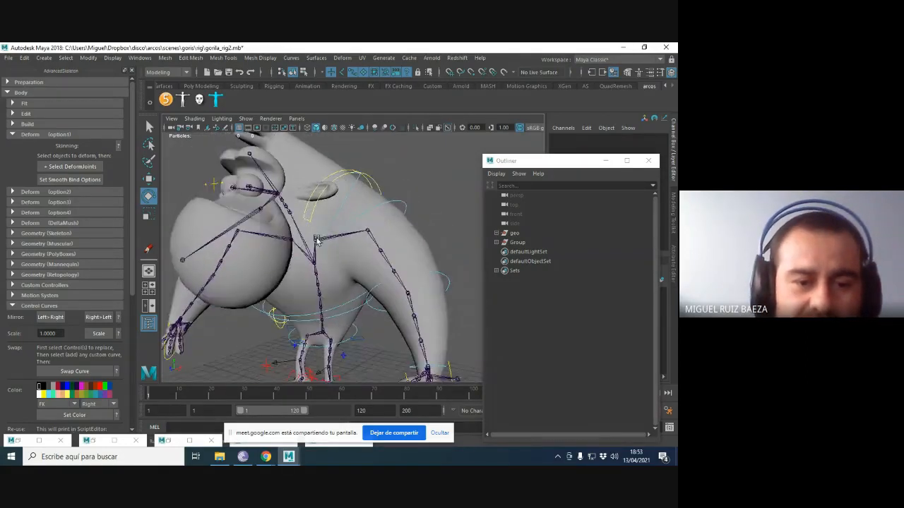
{"action": "left_click", "coordinate": [315, 219]}
{"action": "left_click_drag", "start_coordinate": [339, 219], "coordinate": [410, 181], "text": "alt"}
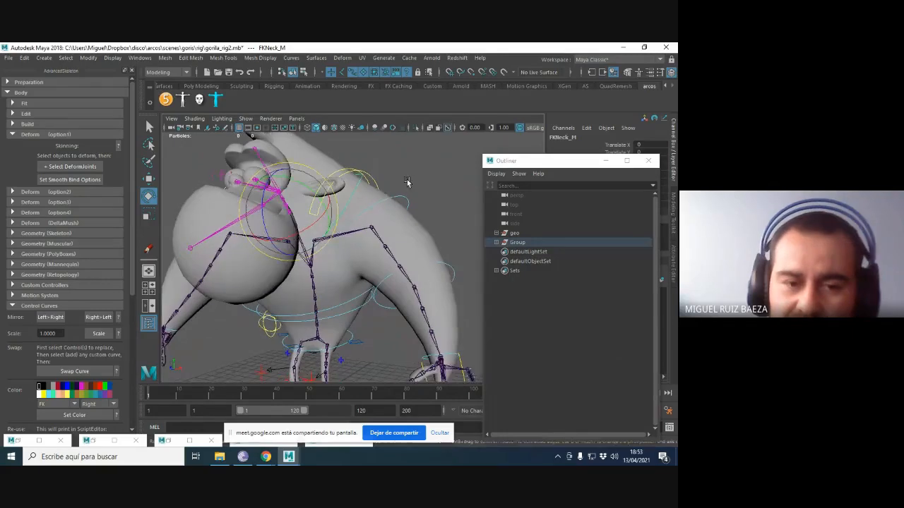
{"action": "left_click", "coordinate": [409, 182]}
{"action": "left_click_drag", "start_coordinate": [318, 241], "coordinate": [352, 233], "text": "alt"}
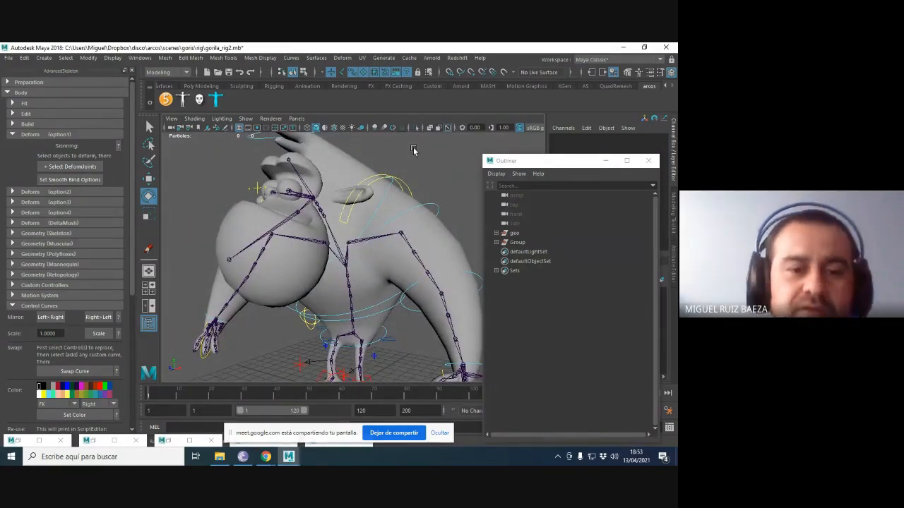
{"action": "scroll", "coordinate": [357, 154], "scroll_direction": "up", "scroll_amount": 2}
{"action": "left_click", "coordinate": [351, 158]}
{"action": "scroll", "coordinate": [440, 166], "scroll_direction": "down", "scroll_amount": 2}
{"action": "left_click", "coordinate": [398, 176]}
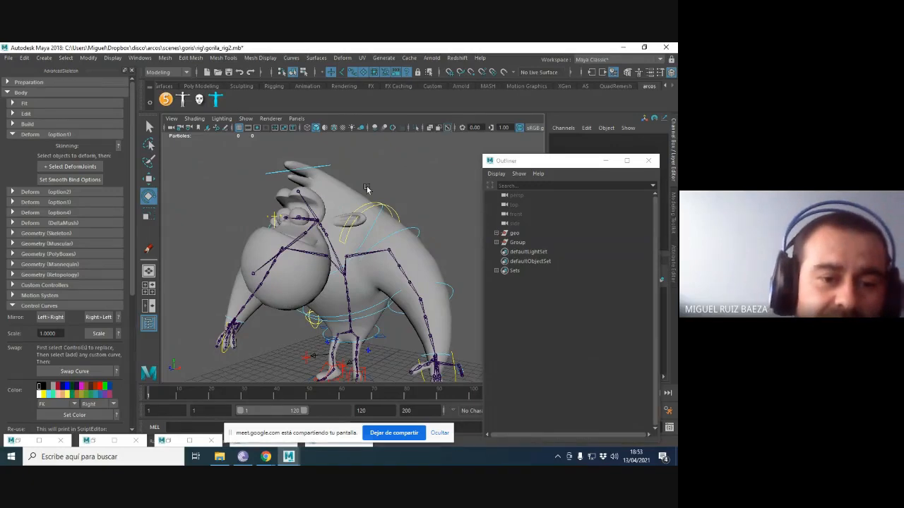
{"action": "left_click", "coordinate": [343, 188]}
{"action": "left_click", "coordinate": [418, 188]}
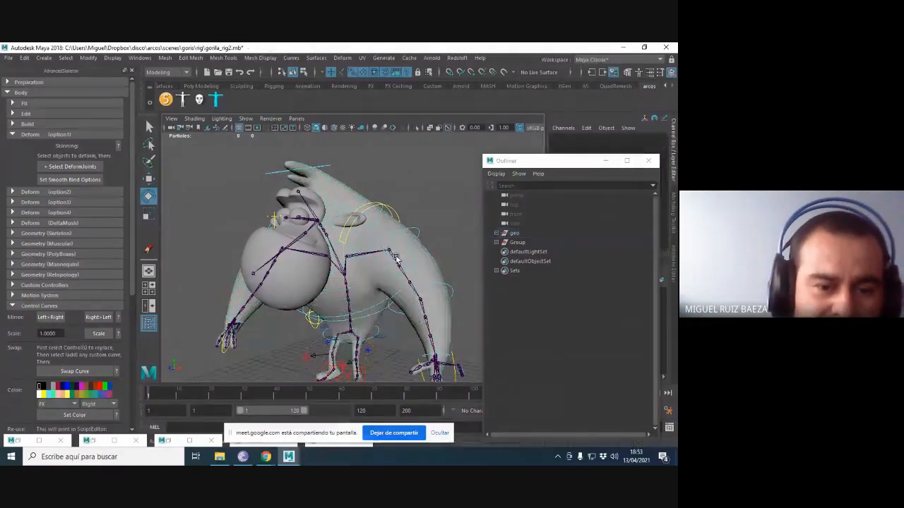
Test-move the RootX_M control to find meshes that do not follow the rig, and undo the move.
{"action": "left_click_drag", "start_coordinate": [389, 326], "coordinate": [548, 220], "text": "alt"}
{"action": "left_click", "coordinate": [399, 304]}
{"action": "key", "text": "w"}
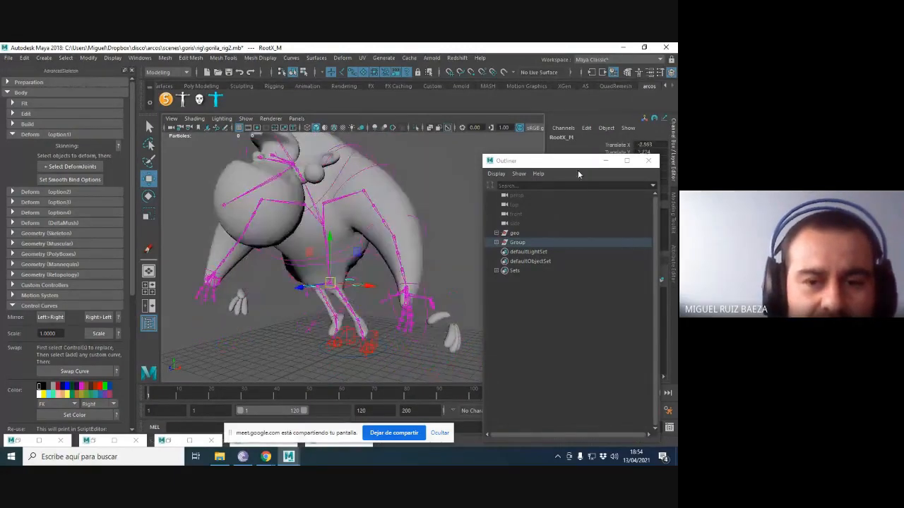
{"action": "key", "text": "ctrl+z"}
Move the Outliner clear of the Channel Box and select the cuerpo mesh.
{"action": "left_click_drag", "start_coordinate": [577, 161], "coordinate": [548, 336]}
{"action": "right_click_drag", "start_coordinate": [451, 232], "coordinate": [457, 196], "text": "alt"}
{"action": "left_click", "coordinate": [447, 227]}
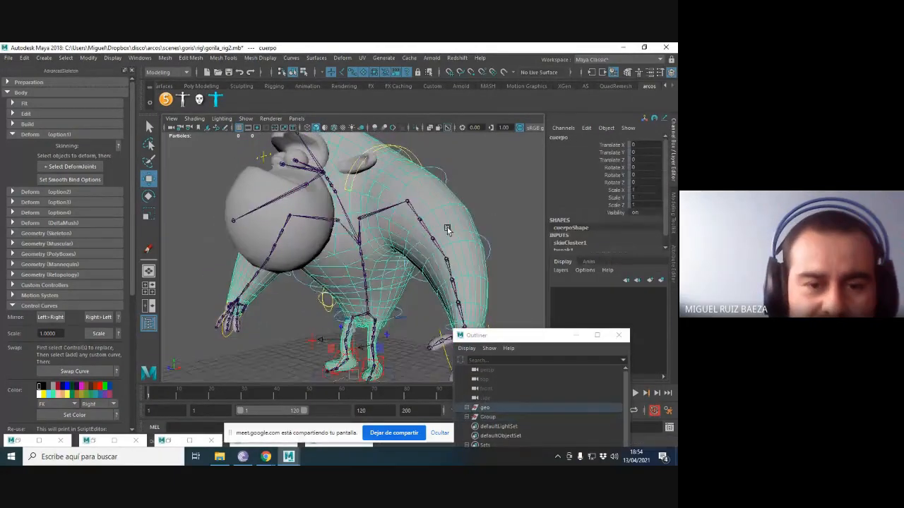
Undo the recent rig control tests and mesh bindings back to before the ears (orejas) were bound to the joints.
{"action": "left_click_drag", "start_coordinate": [447, 227], "coordinate": [482, 210], "text": "alt"}
{"action": "left_click", "coordinate": [482, 210]}
{"action": "left_click", "coordinate": [450, 237]}
{"action": "scroll", "coordinate": [437, 204], "scroll_direction": "down", "scroll_amount": 3}
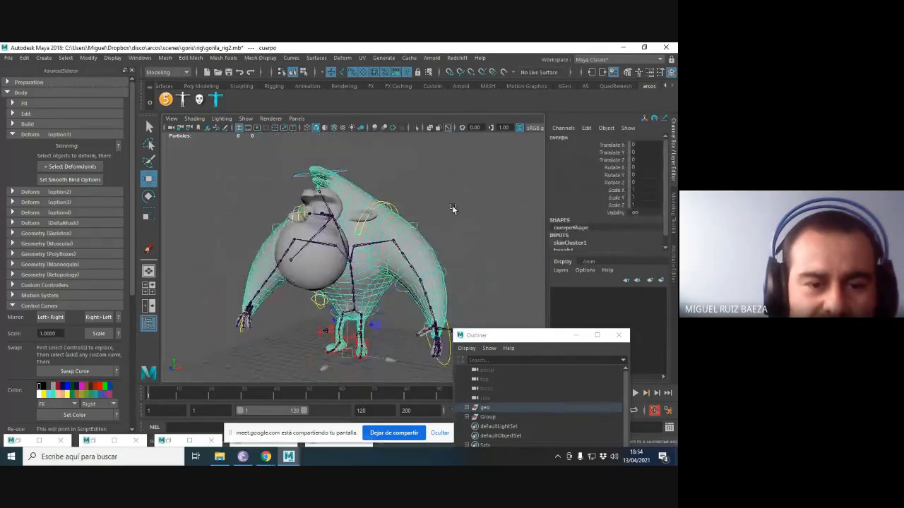
{"action": "right_click_drag", "start_coordinate": [452, 206], "coordinate": [470, 216], "text": "alt"}
{"action": "key", "text": "ctrl+z"}
{"action": "key", "text": "ctrl+z"}
{"action": "key", "text": "ctrl+z"}
{"action": "key", "text": "ctrl+z"}
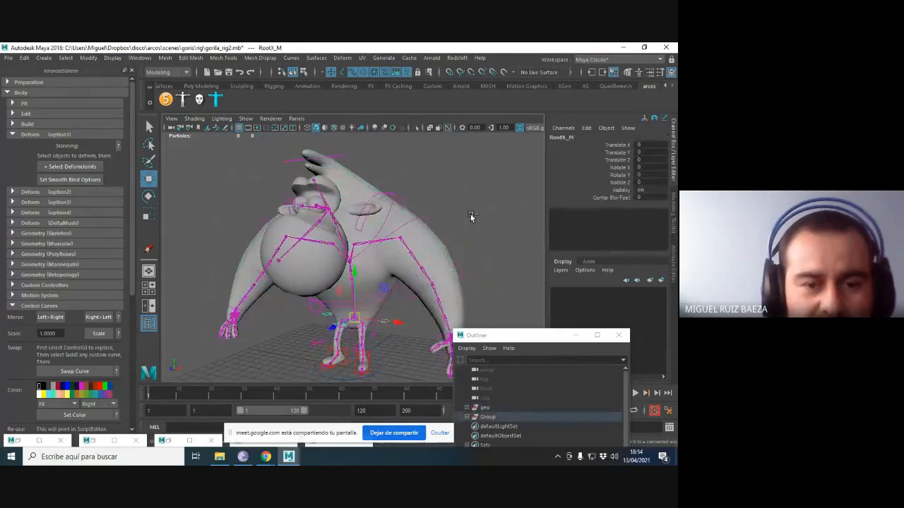
{"action": "key", "text": "ctrl+z"}
{"action": "key", "text": "ctrl+z"}
{"action": "key", "text": "ctrl+z"}
{"action": "key", "text": "ctrl+z"}
{"action": "key", "text": "ctrl+z"}
{"action": "key", "text": "ctrl+z"}
{"action": "key", "text": "ctrl+z"}
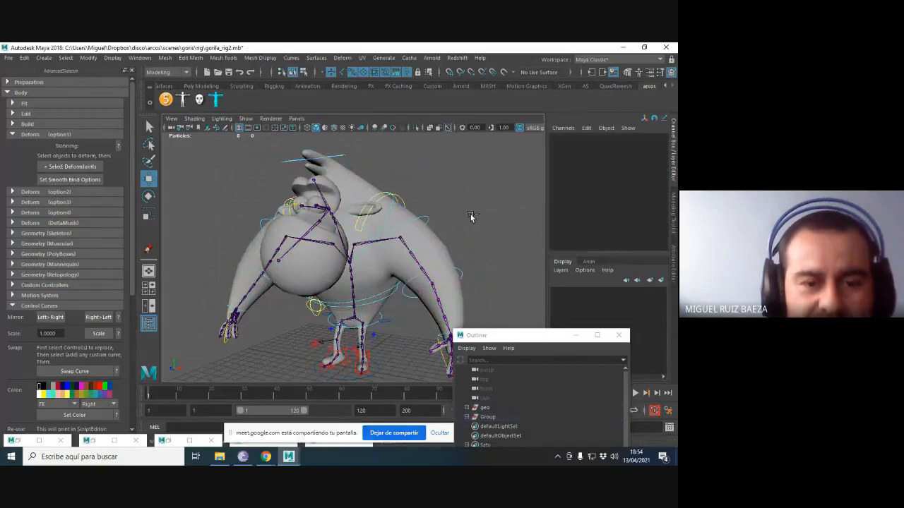
{"action": "key", "text": "ctrl+z"}
{"action": "key", "text": "ctrl+z"}
{"action": "key", "text": "ctrl+z"}
{"action": "key", "text": "ctrl+z"}
{"action": "key", "text": "ctrl+z"}
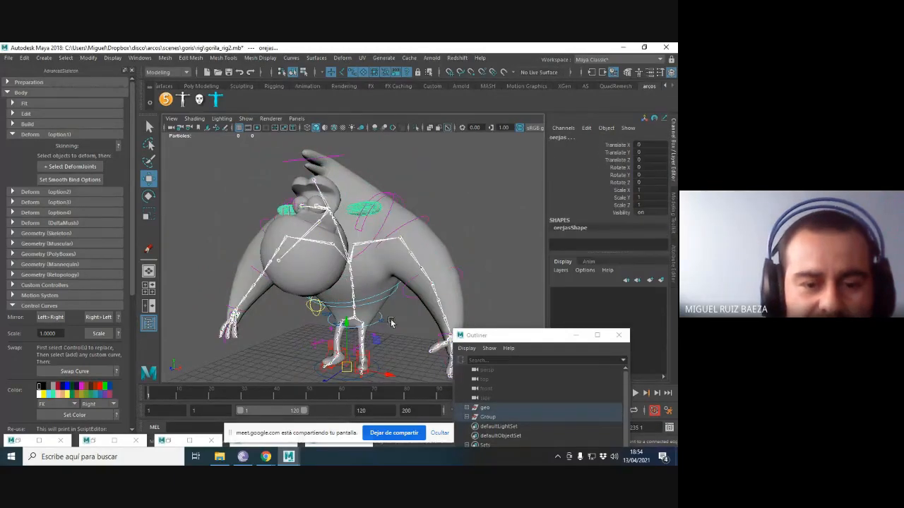
{"action": "key", "text": "ctrl+z"}
{"action": "key", "text": "ctrl+z"}
{"action": "key", "text": "ctrl+z"}
{"action": "key", "text": "ctrl+z"}
{"action": "key", "text": "ctrl+z"}
{"action": "key", "text": "ctrl+z"}
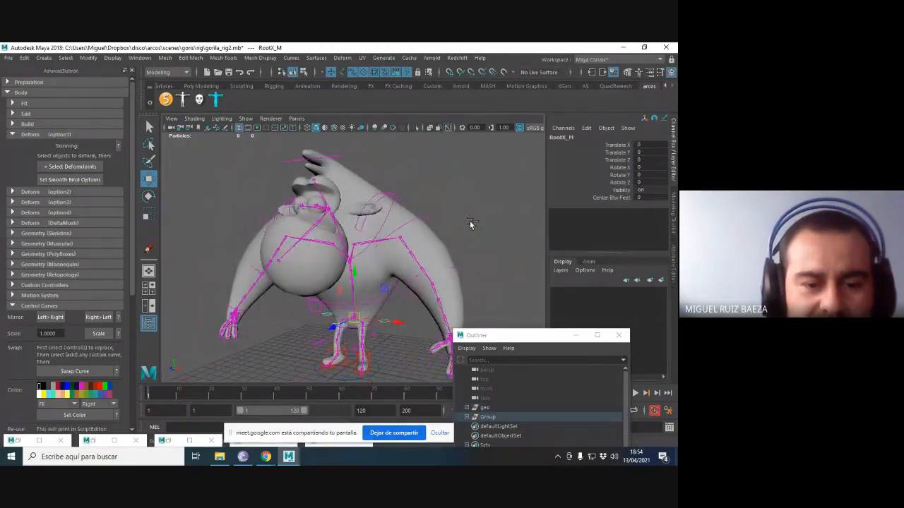
Undo the remaining operations back to before the gorilla's body mesh was bound to the deform joints.
{"action": "key", "text": "ctrl+z"}
{"action": "key", "text": "ctrl+z"}
{"action": "key", "text": "ctrl+z"}
{"action": "key", "text": "ctrl+z"}
{"action": "key", "text": "ctrl+z"}
{"action": "key", "text": "ctrl+z"}
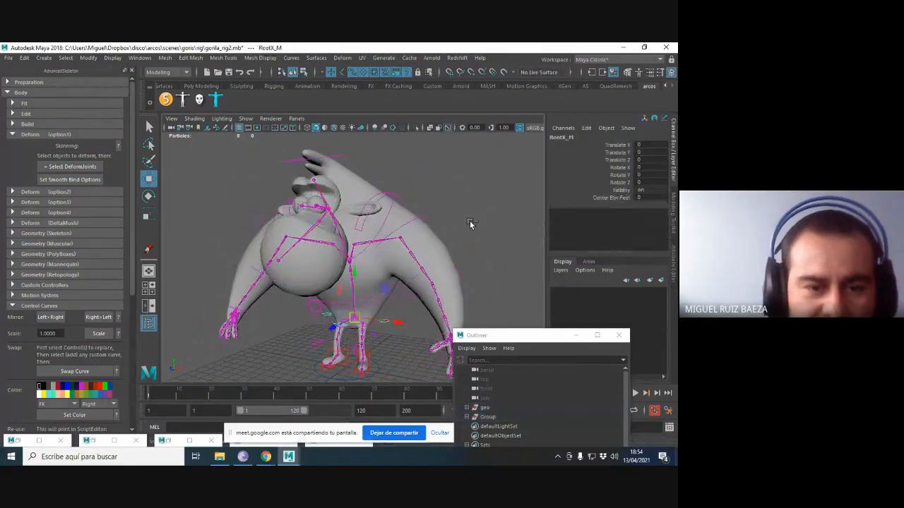
{"action": "key", "text": "ctrl+z"}
{"action": "key", "text": "ctrl+z"}
{"action": "key", "text": "ctrl+z"}
{"action": "key", "text": "ctrl+z"}
{"action": "key", "text": "ctrl+z"}
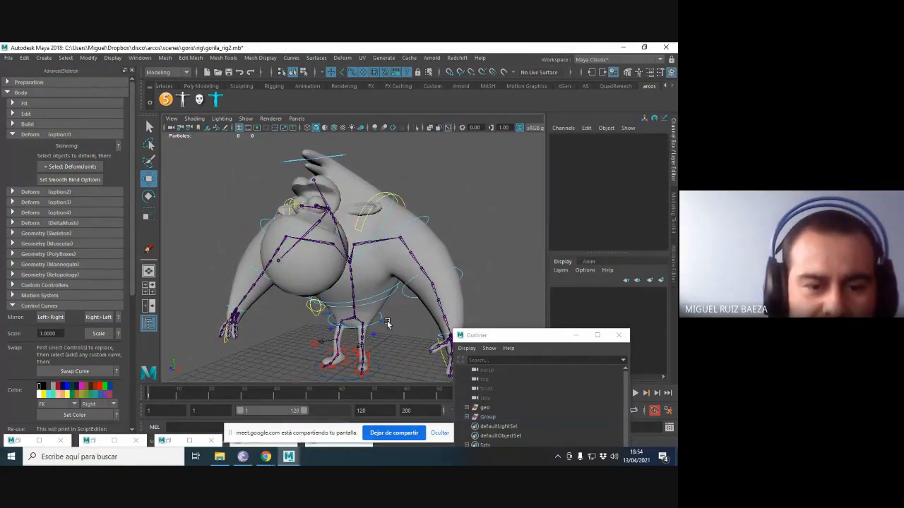
{"action": "key", "text": "ctrl+z"}
{"action": "key", "text": "ctrl+z"}
{"action": "key", "text": "ctrl+z"}
{"action": "key", "text": "ctrl+z"}
{"action": "key", "text": "ctrl+z"}
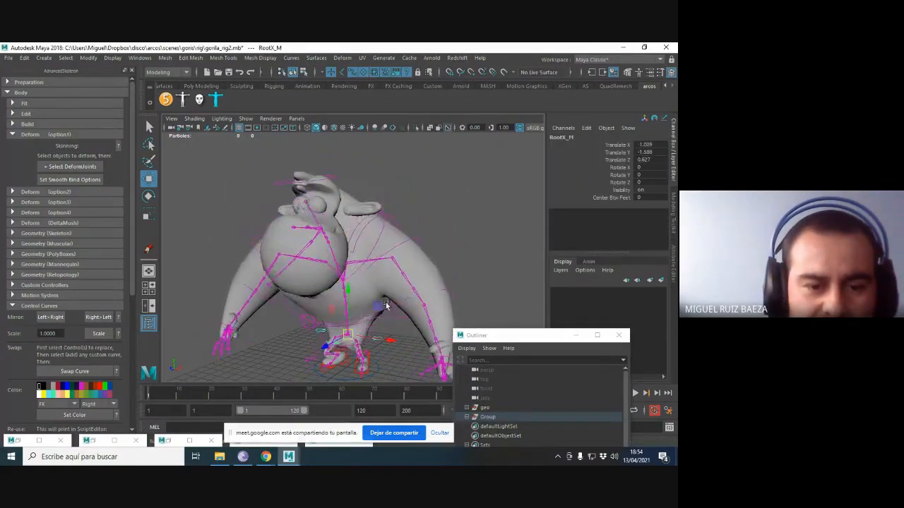
{"action": "key", "text": "ctrl+z"}
{"action": "key", "text": "ctrl+z"}
{"action": "key", "text": "ctrl+z"}
{"action": "key", "text": "ctrl+z"}
{"action": "key", "text": "ctrl+z"}
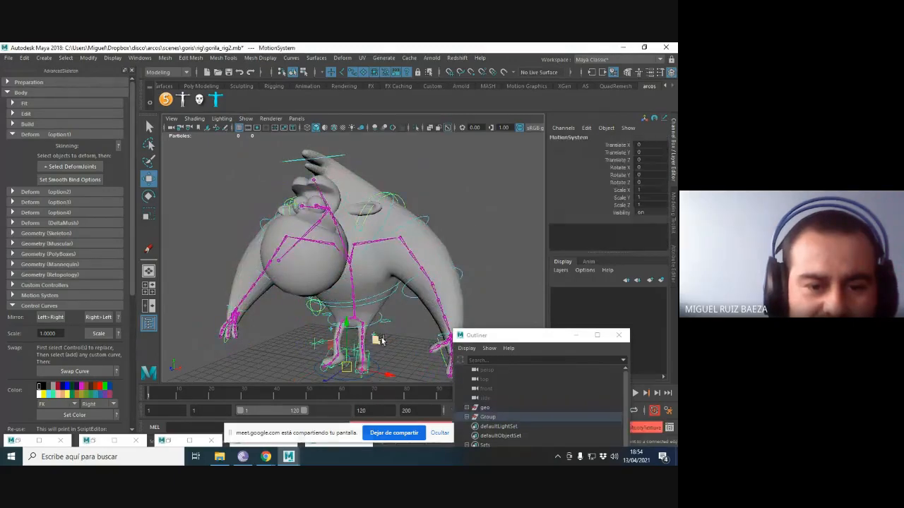
{"action": "key", "text": "ctrl+z"}
{"action": "key", "text": "ctrl+z"}
{"action": "key", "text": "ctrl+z"}
{"action": "key", "text": "ctrl+z"}
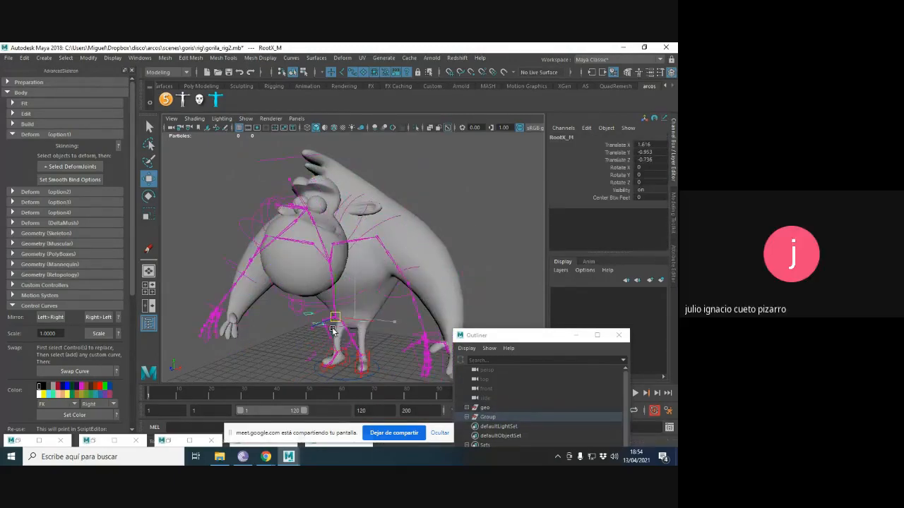
{"action": "key", "text": "ctrl+z"}
{"action": "key", "text": "ctrl+z"}
{"action": "key", "text": "ctrl+z"}
{"action": "key", "text": "ctrl+z"}
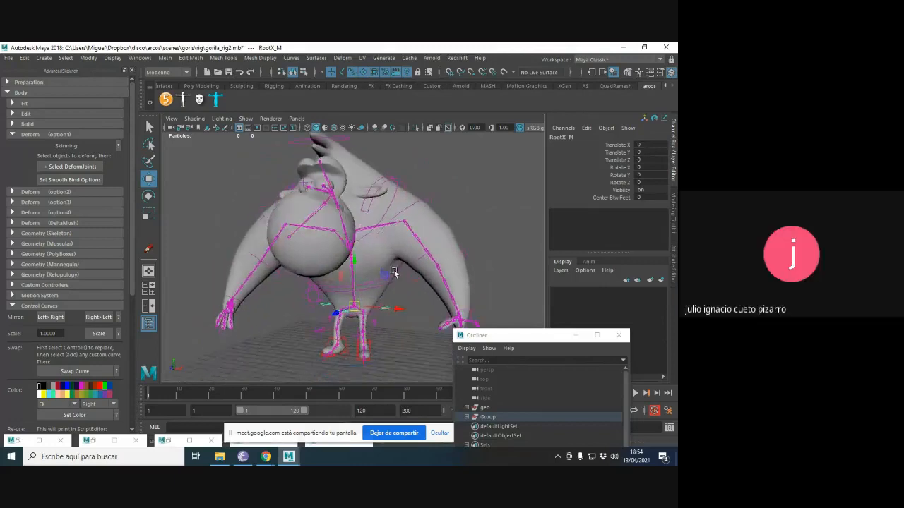
Test-move the RootX_M control to check that the meshes are unbound, undo the move and save the scene.
{"action": "left_click_drag", "start_coordinate": [394, 273], "coordinate": [367, 300], "text": "alt"}
{"action": "key", "text": "ctrl+z"}
{"action": "key", "text": "ctrl+z"}
{"action": "key", "text": "ctrl+z"}
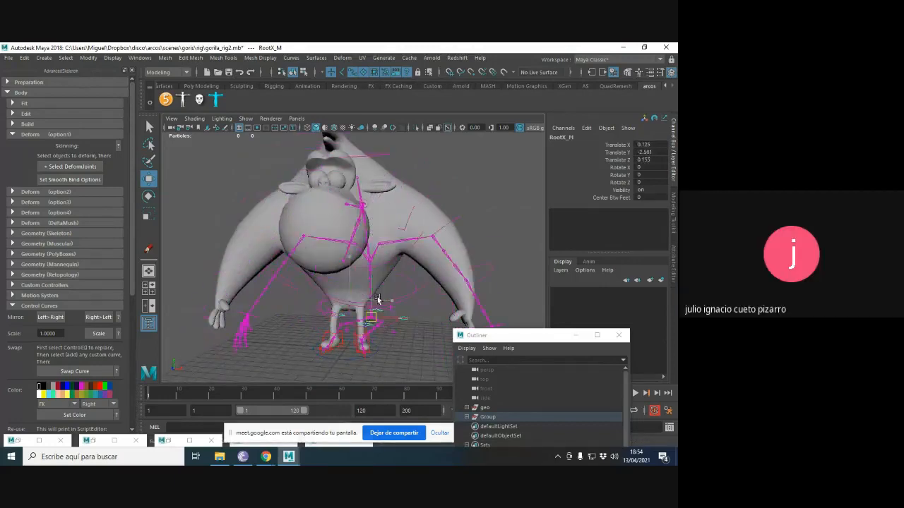
{"action": "key", "text": "ctrl+s"}
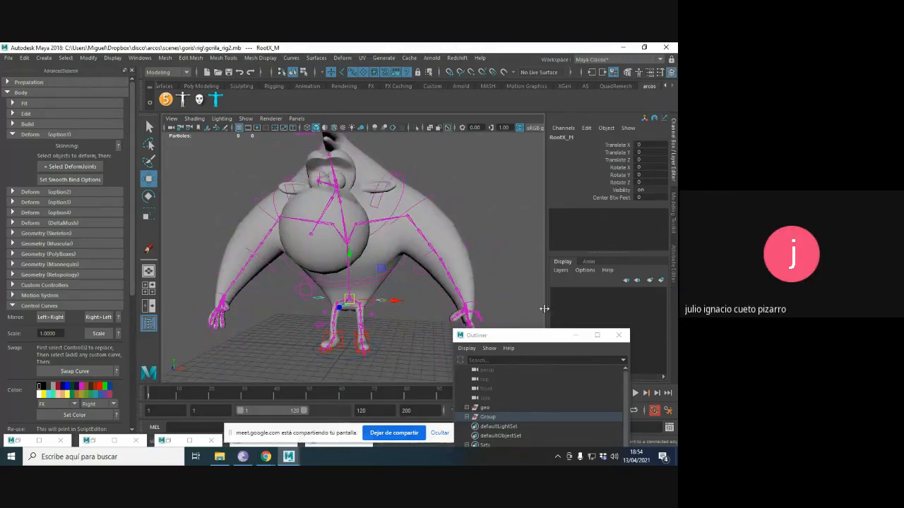
Reposition the Outliner so its whole list is readable, and clear the RootX_M selection.
{"action": "left_click_drag", "start_coordinate": [523, 334], "coordinate": [525, 237]}
{"action": "left_click_drag", "start_coordinate": [393, 307], "coordinate": [385, 322], "text": "alt"}
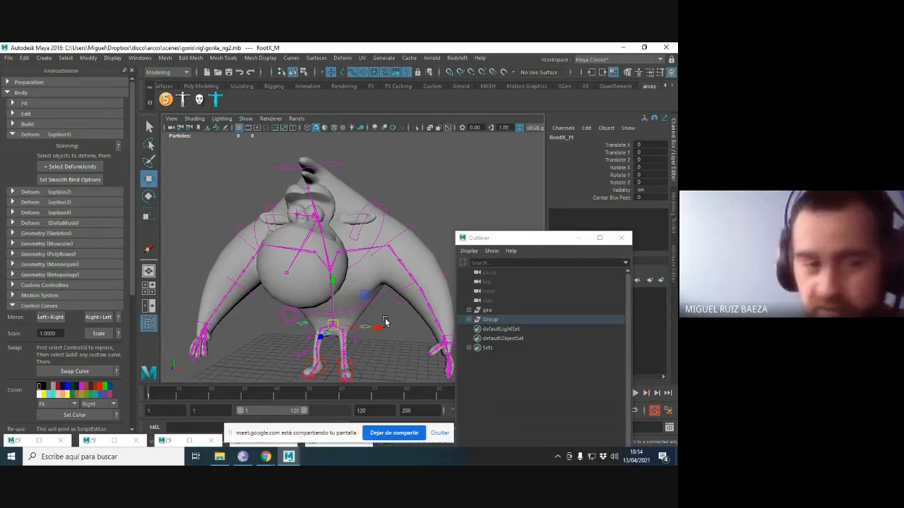
{"action": "left_click", "coordinate": [413, 172]}
Switch to the Google Meet call in Chrome and open its additional call options.
{"action": "key", "text": "alt+Tab"}
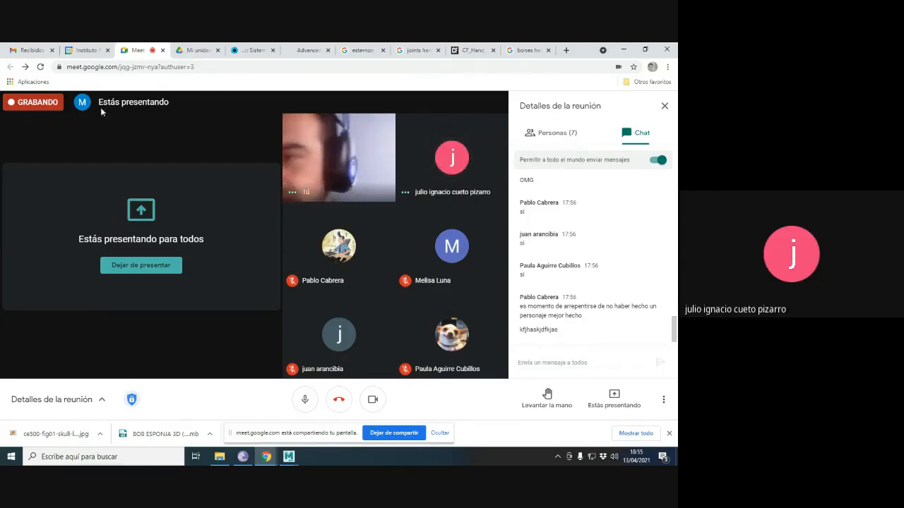
{"action": "left_click", "coordinate": [663, 399]}
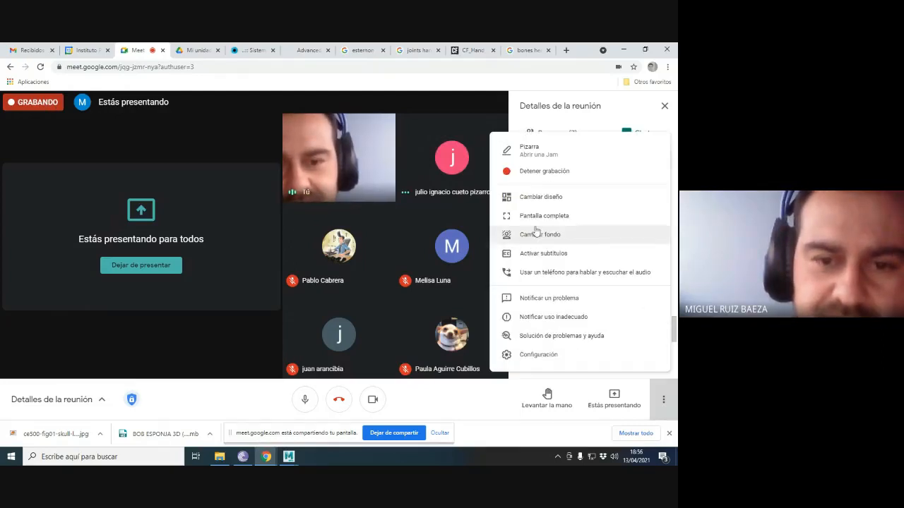